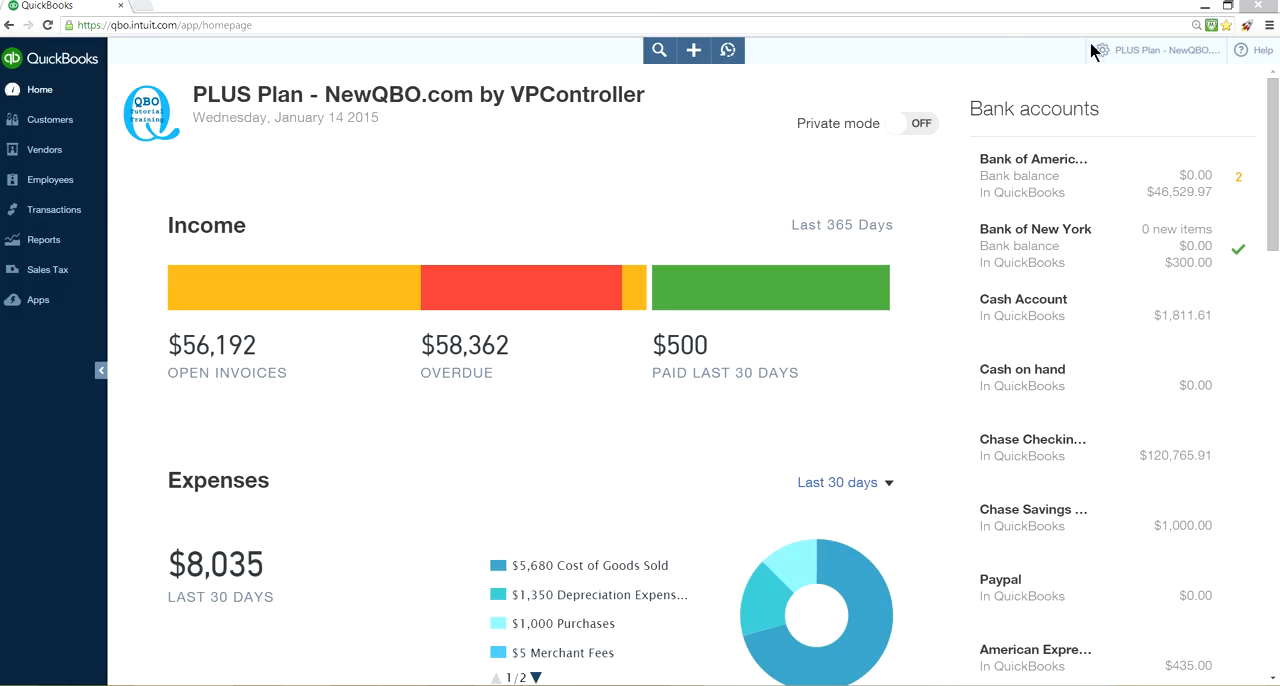
# Open the company settings.
pyautogui.click(1150, 51)
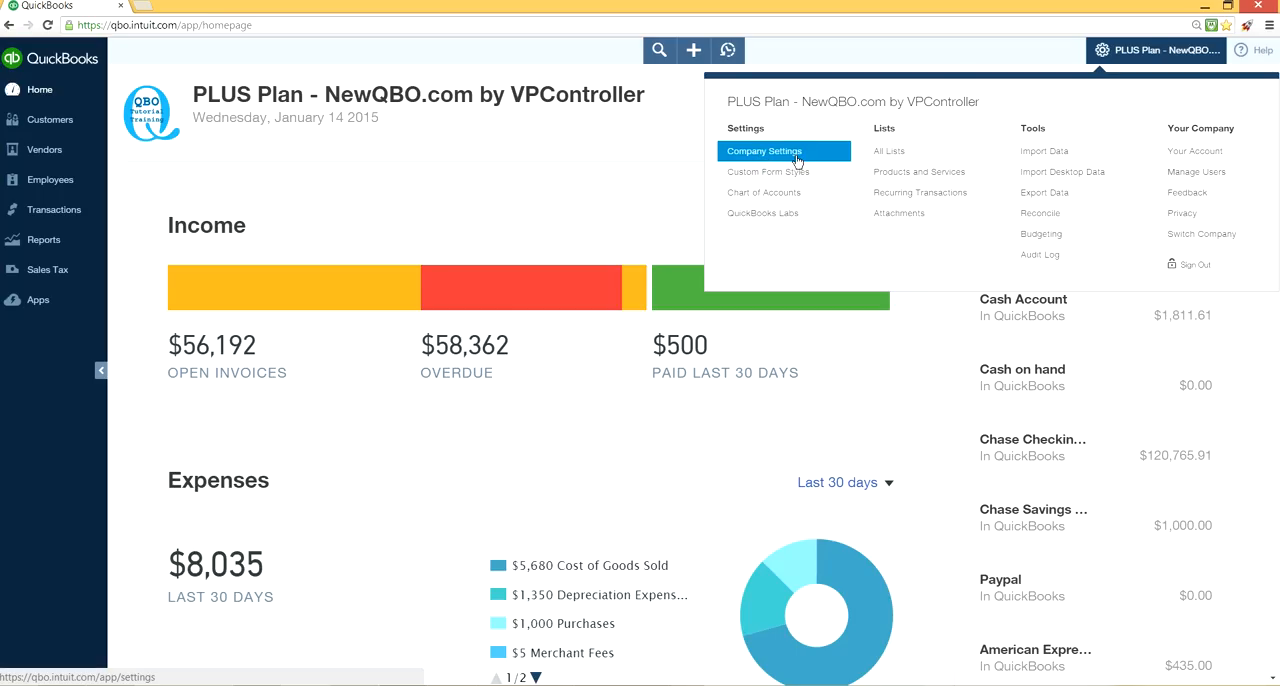
pyautogui.click(682, 146)
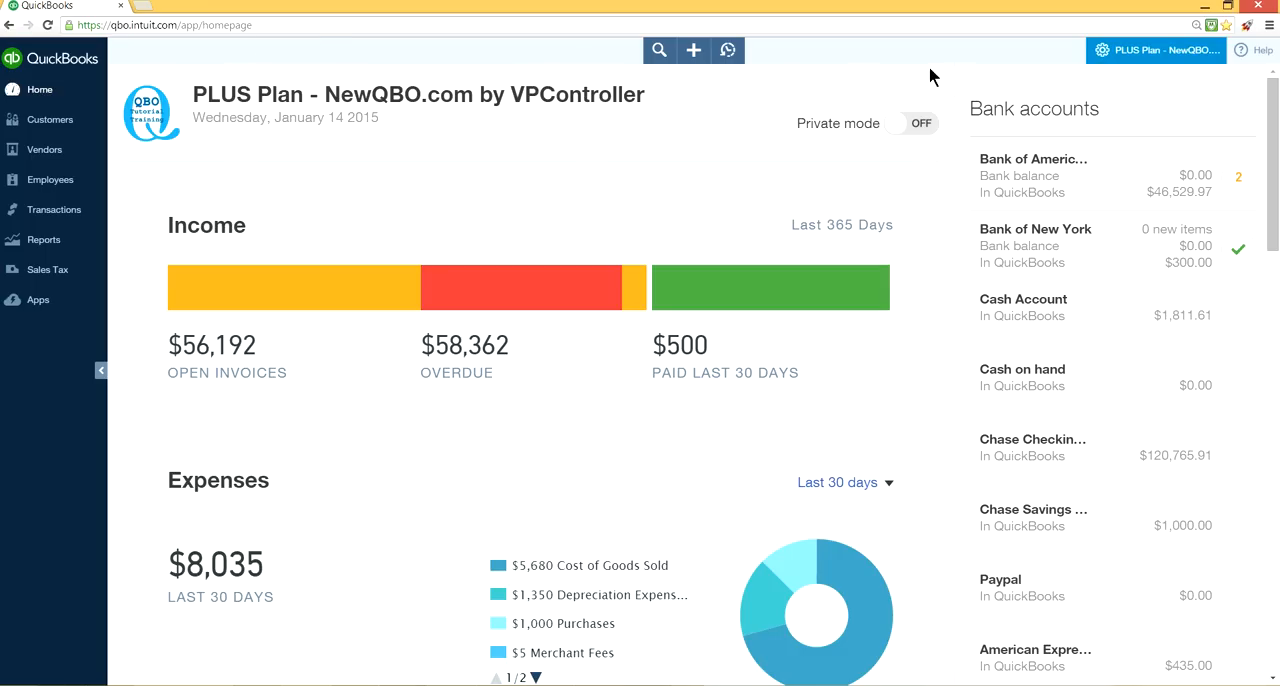
pyautogui.click(1134, 62)
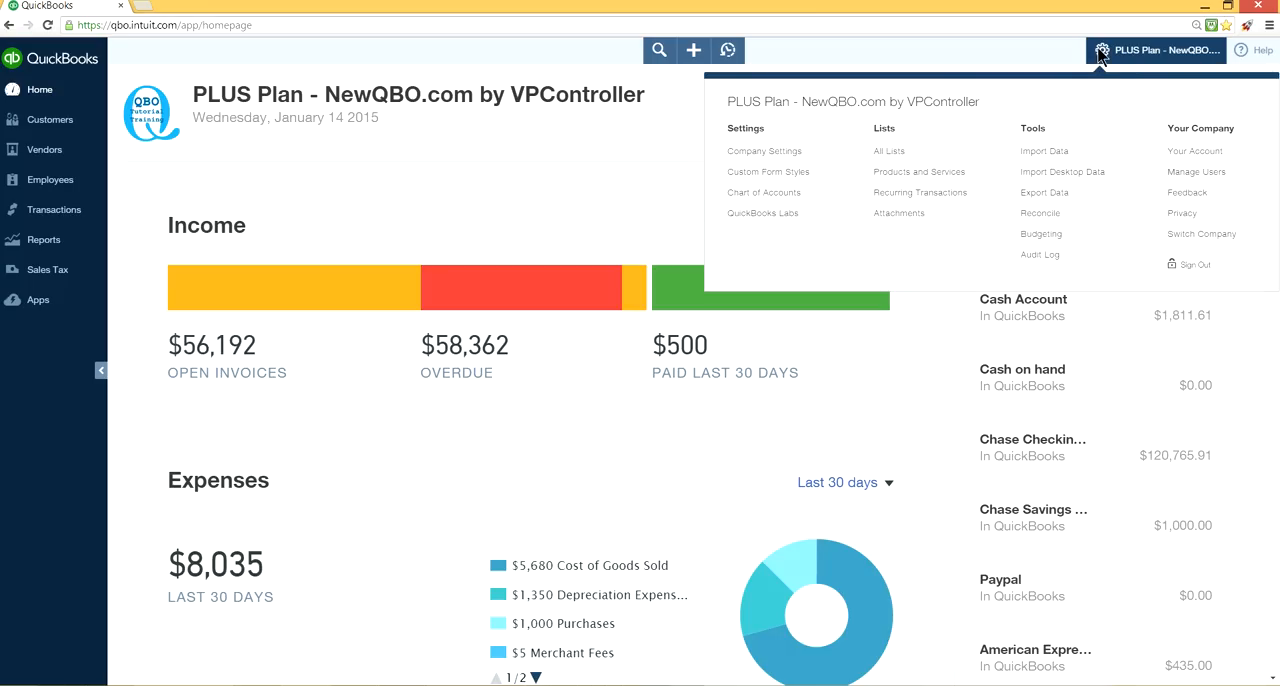
pyautogui.click(765, 152)
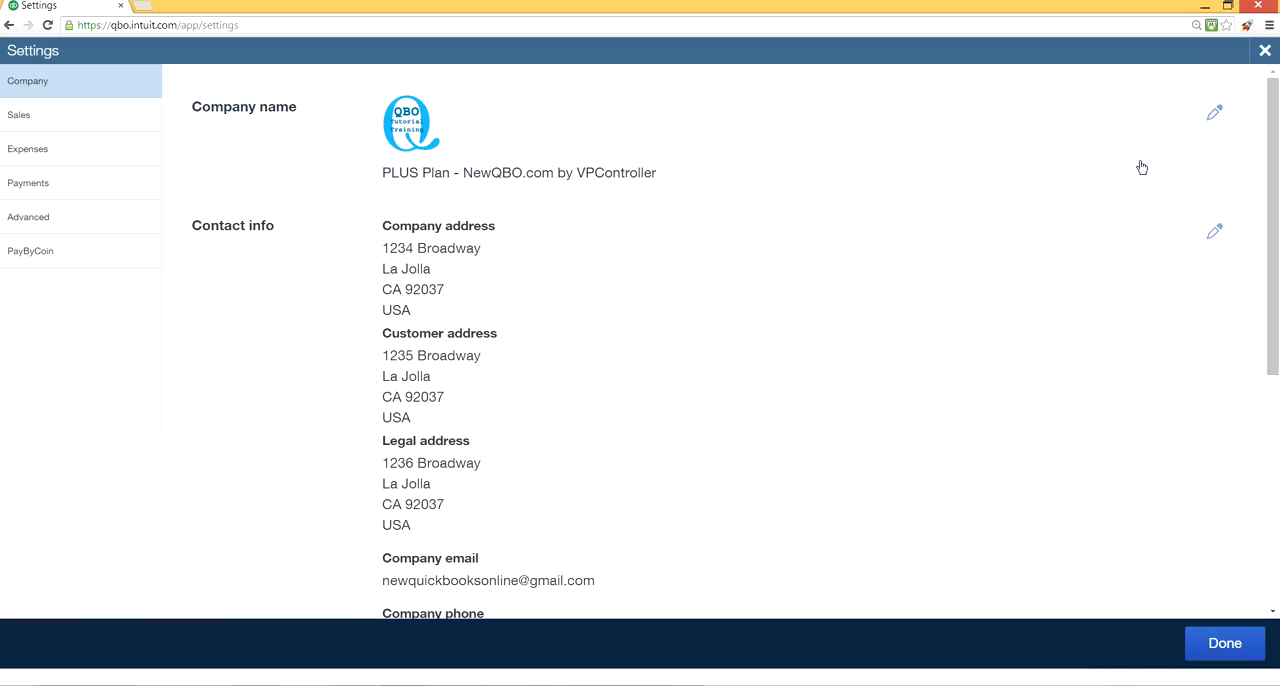
# Open the logo customization from the company name section, look over the setup page, and save it.
pyautogui.click(1214, 116)
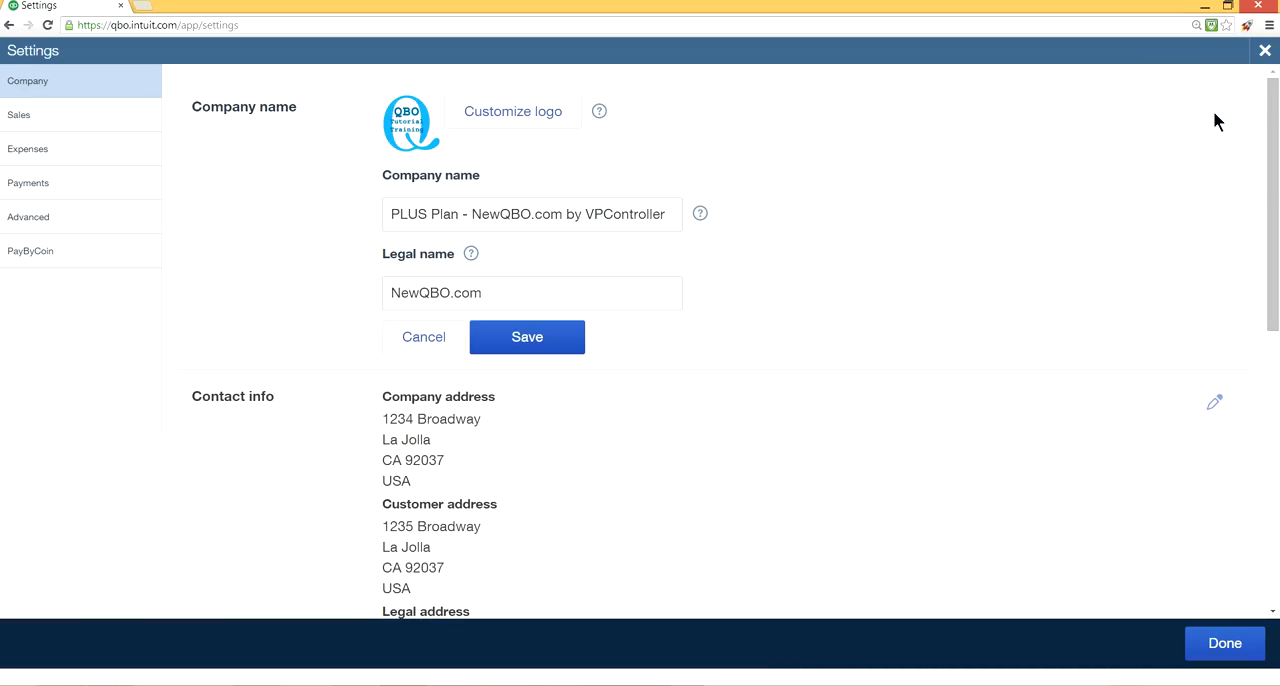
pyautogui.click(508, 115)
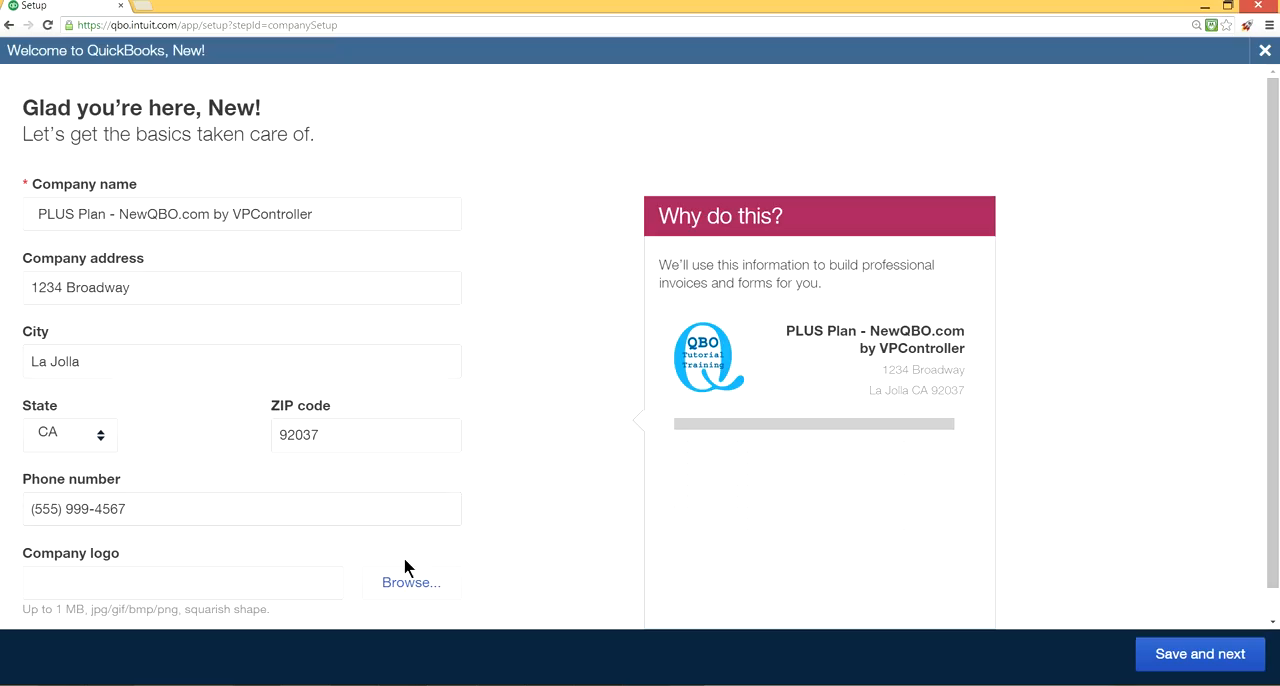
pyautogui.click(1163, 651)
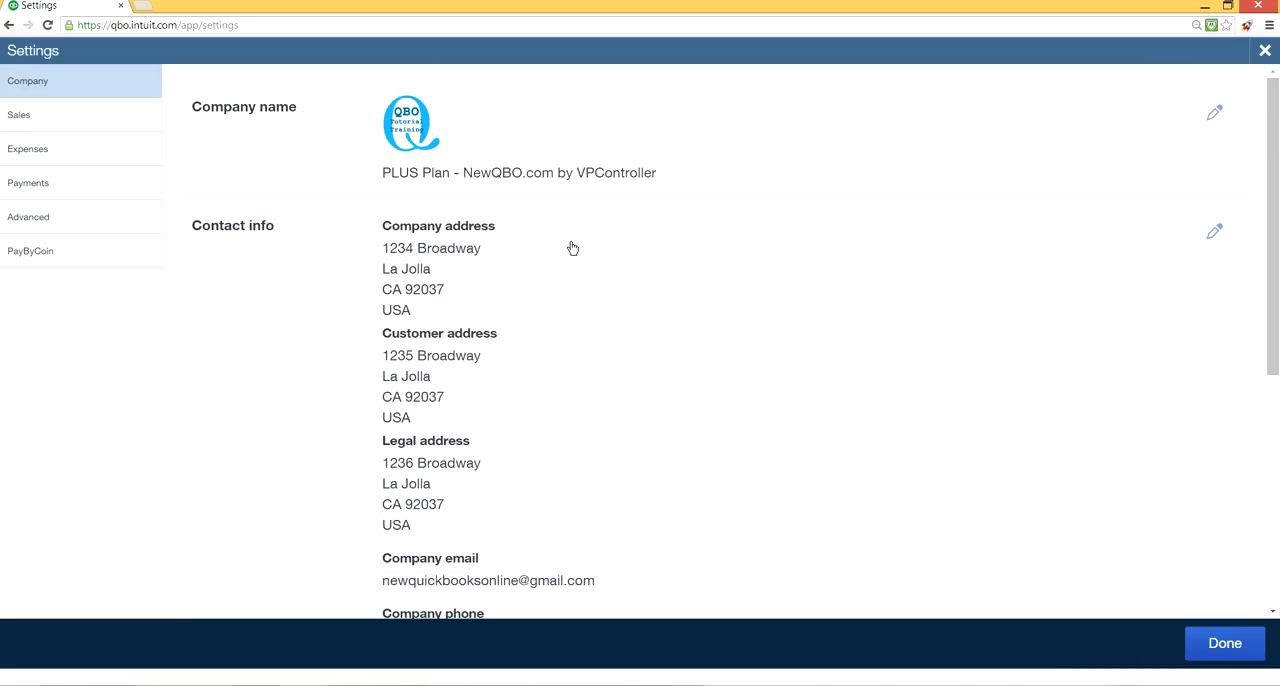
# Open the contact info for editing and read the help note for the customer address.
pyautogui.scroll(-2, 572, 248)
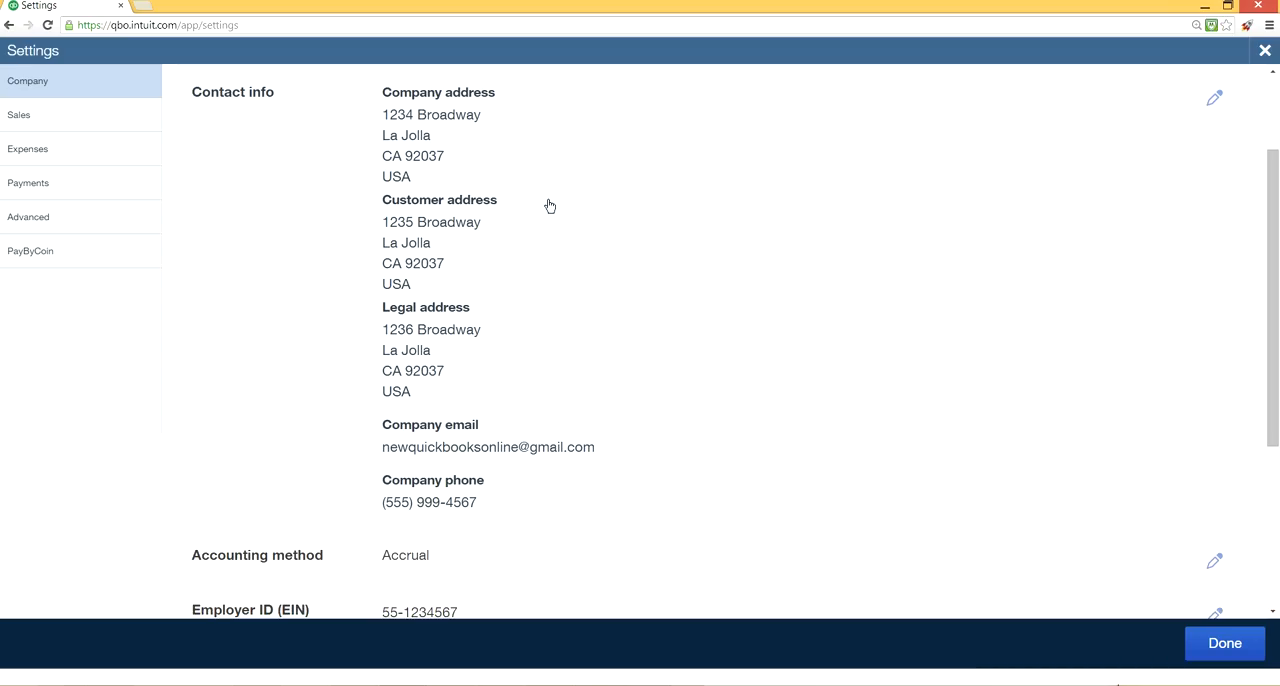
pyautogui.click(610, 209)
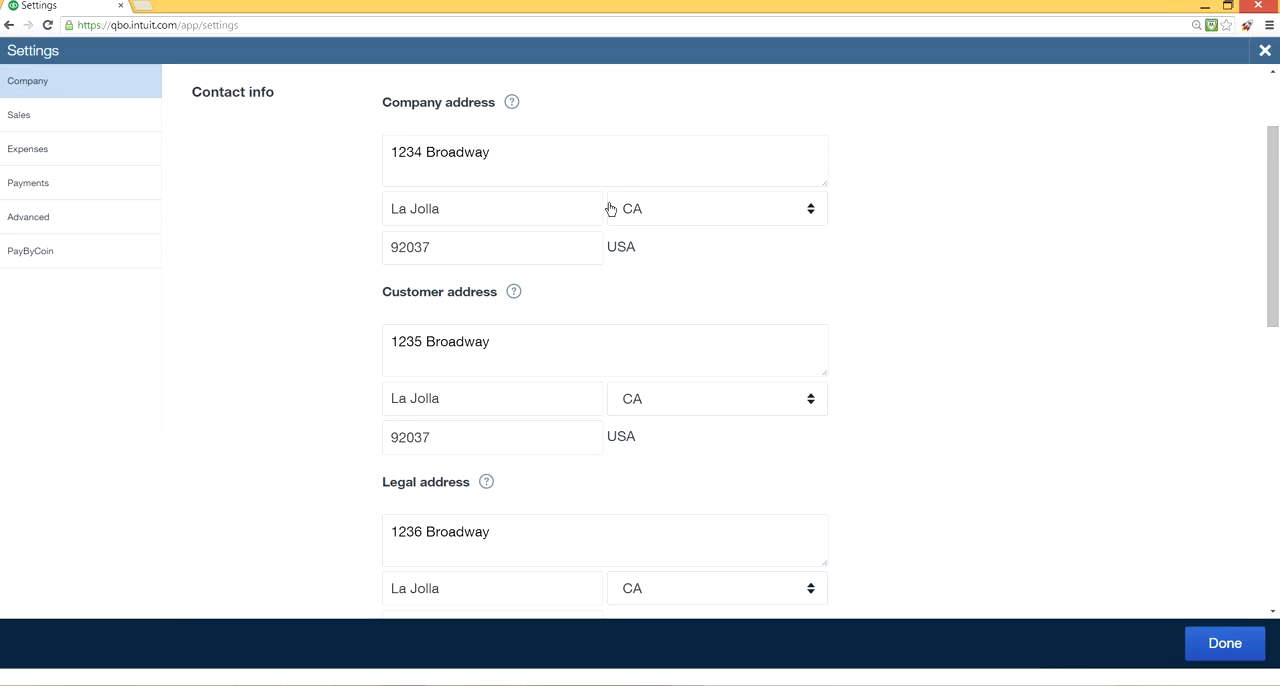
pyautogui.scroll(1, 655, 150)
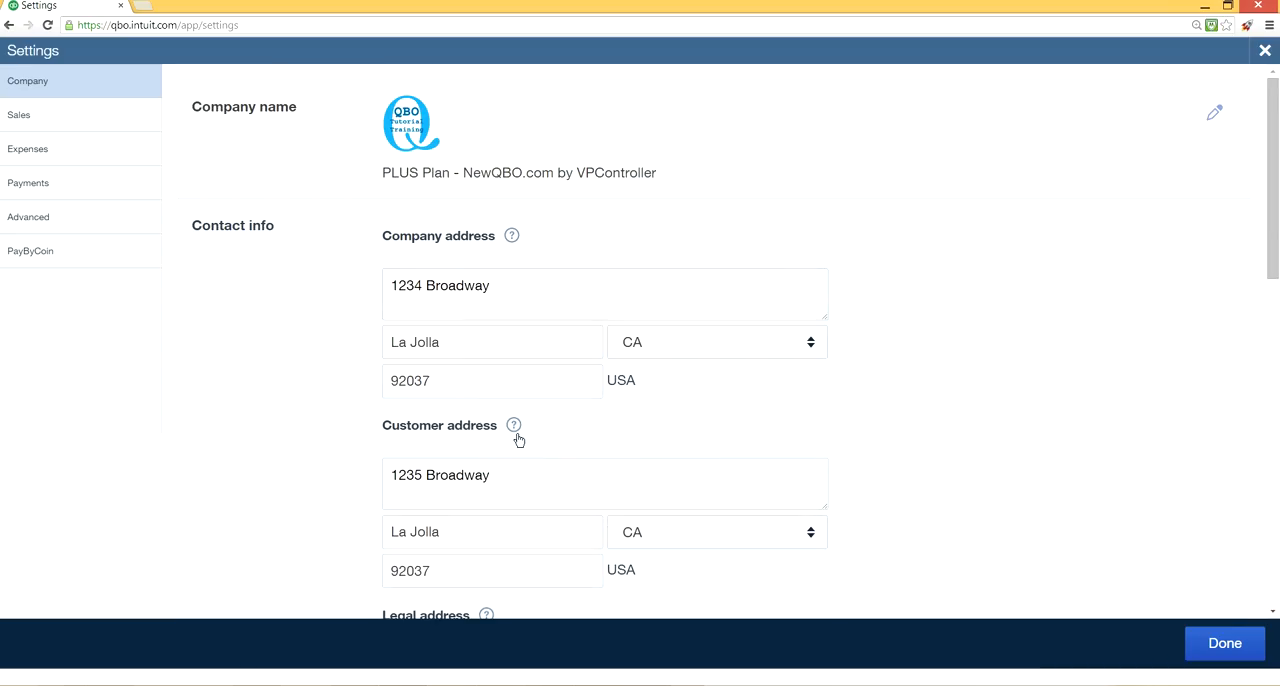
pyautogui.scroll(-1, 518, 438)
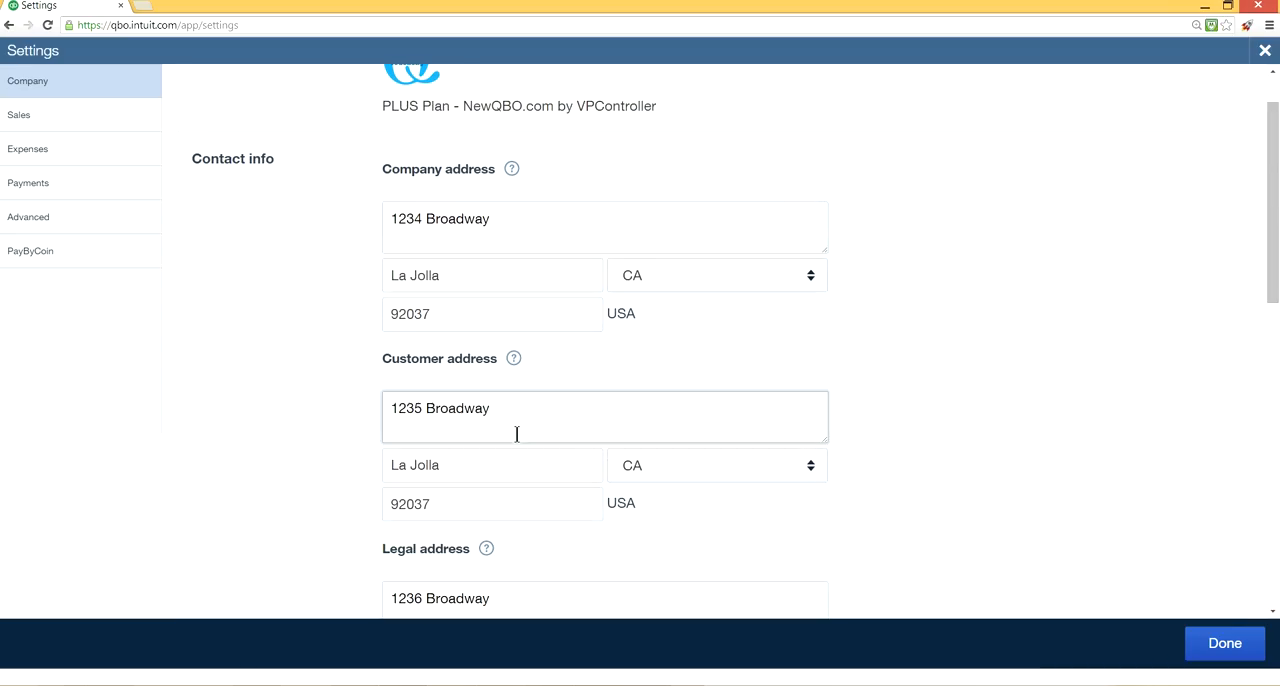
pyautogui.click(514, 360)
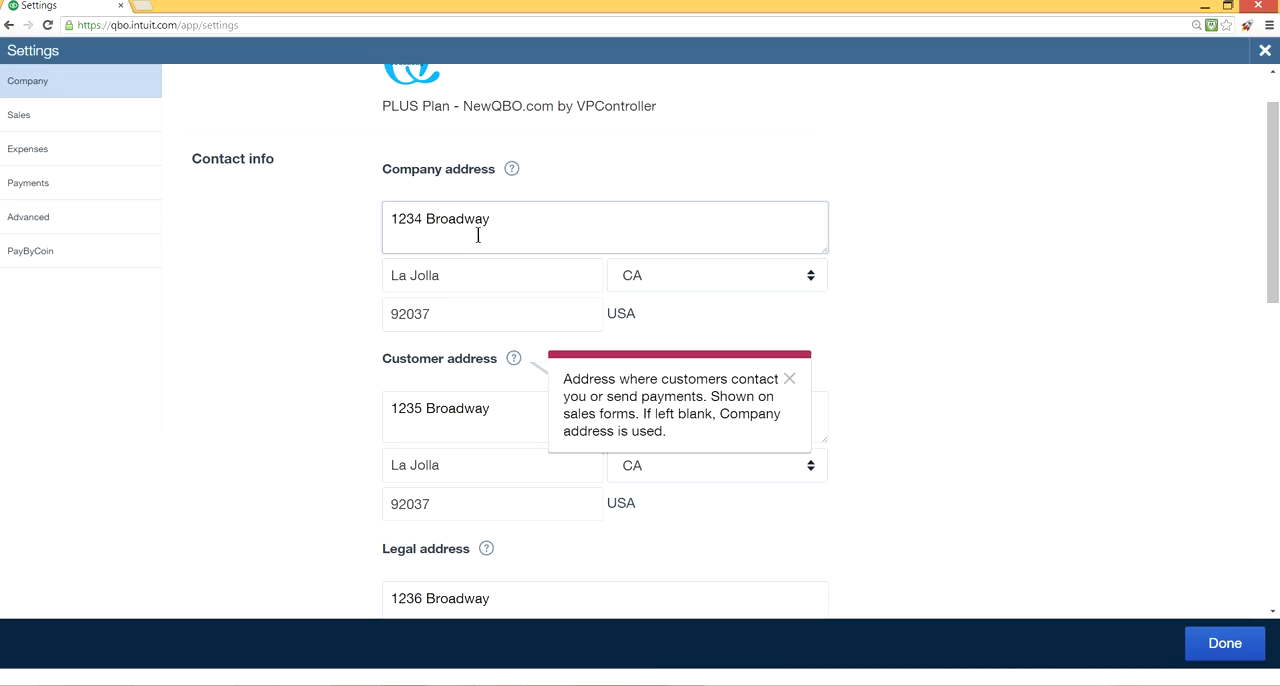
pyautogui.click(788, 380)
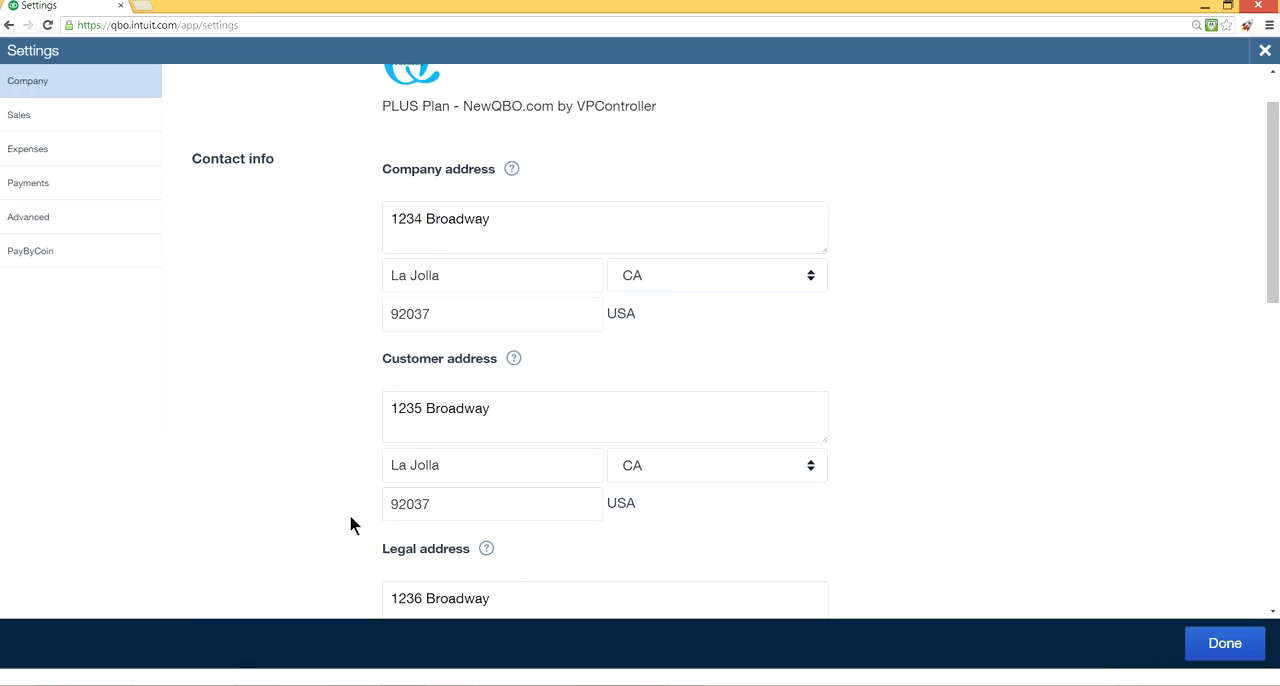
# Add a customer email to the contact info and read the help note for that field.
pyautogui.scroll(-2, 358, 494)
pyautogui.scroll(1, 358, 494)
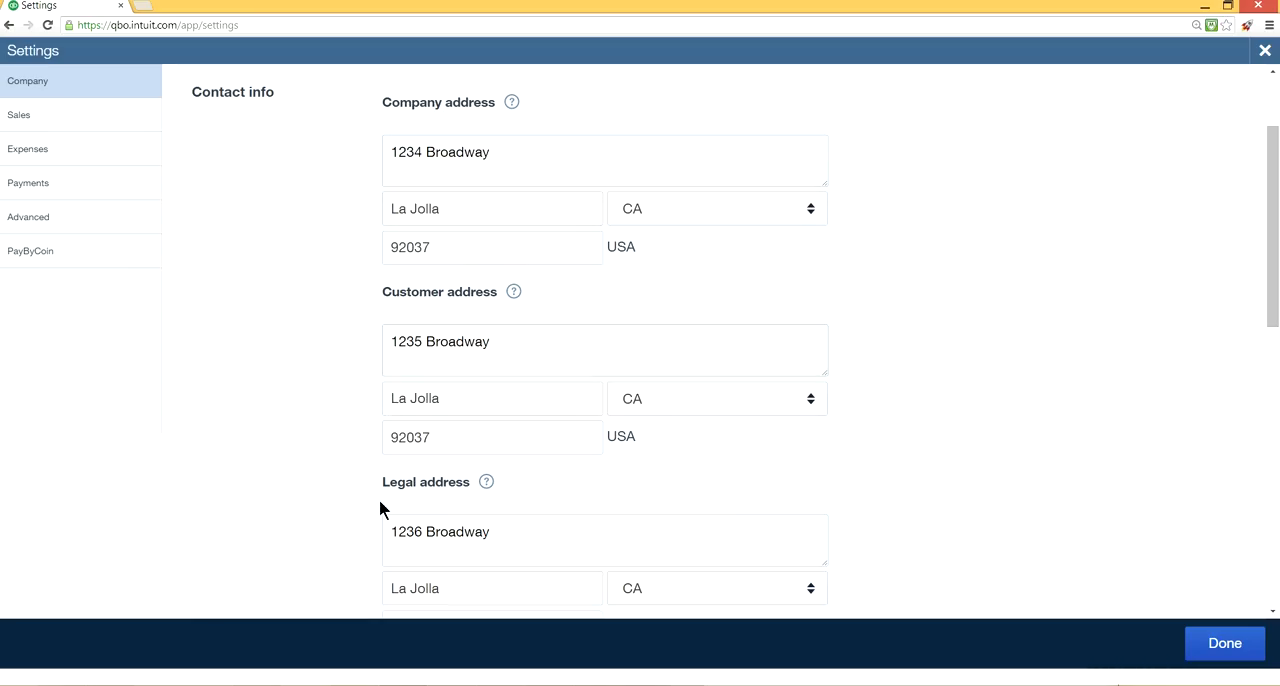
pyautogui.scroll(-2, 903, 390)
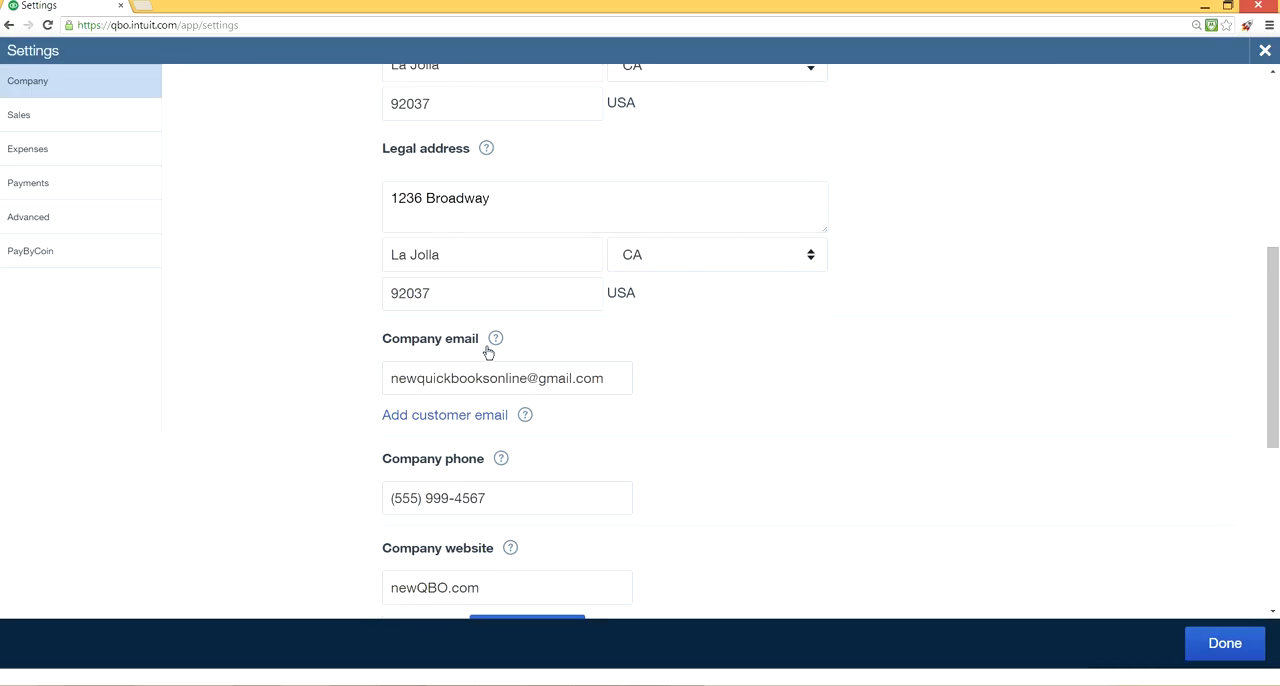
pyautogui.click(495, 415)
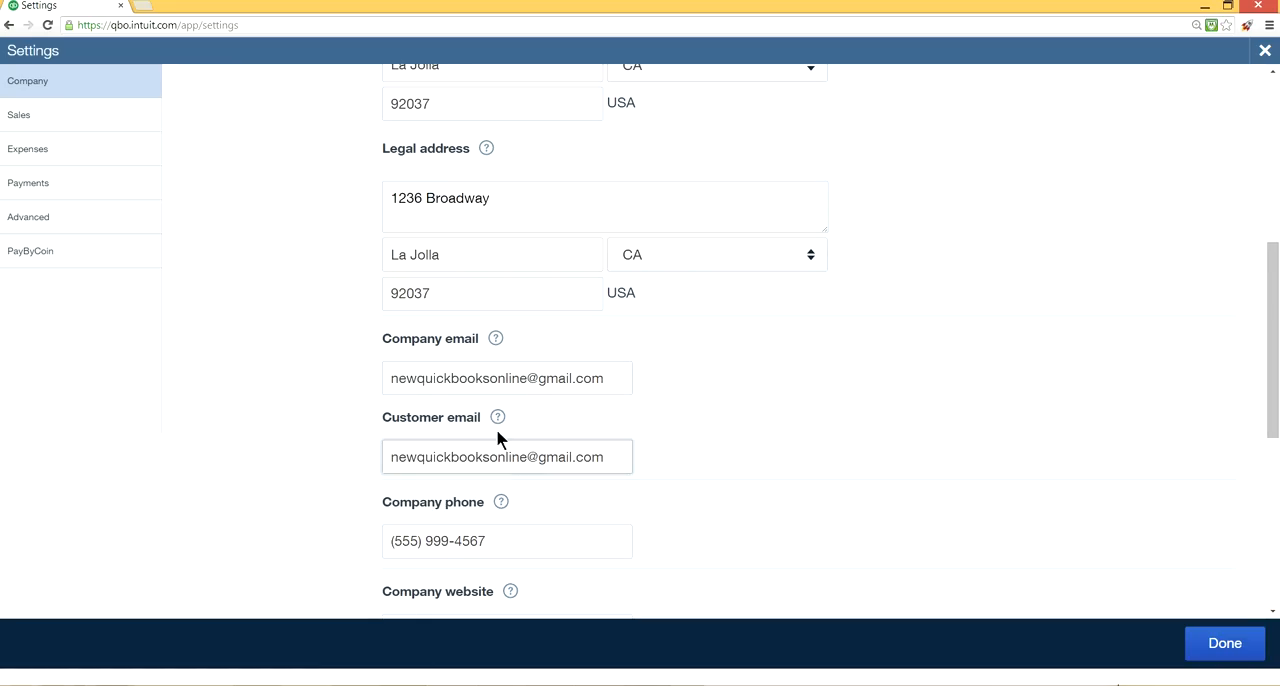
pyautogui.click(497, 418)
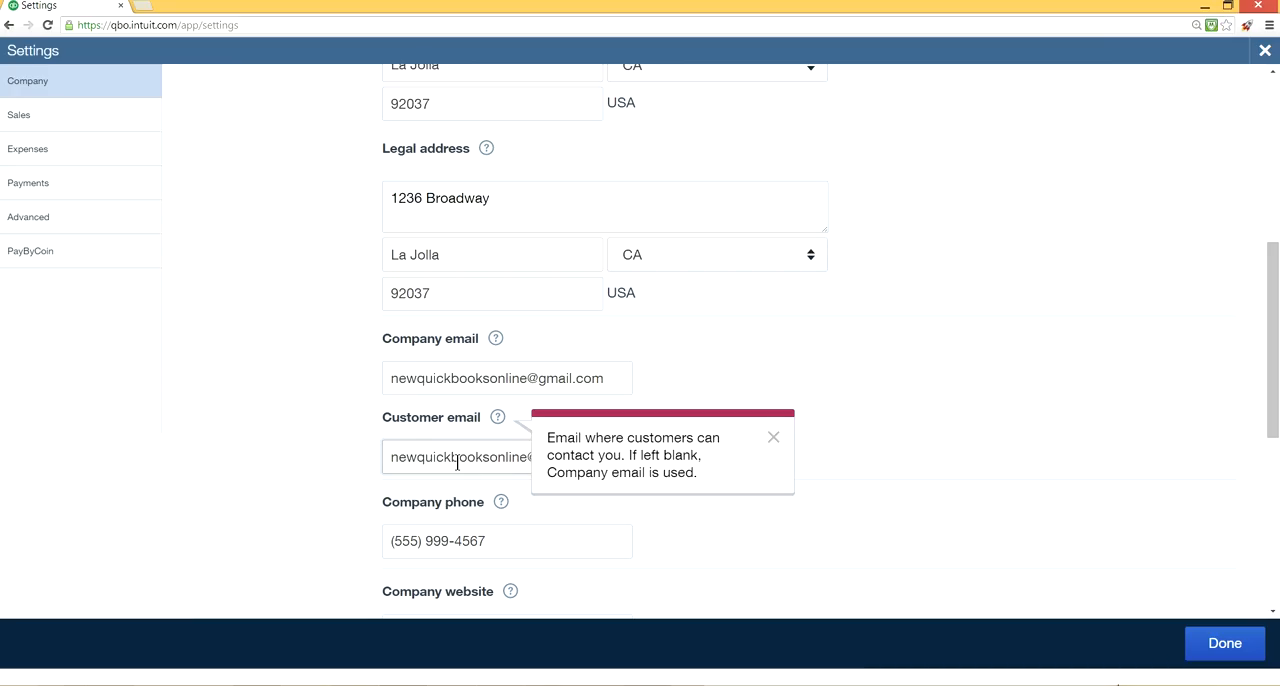
pyautogui.click(769, 439)
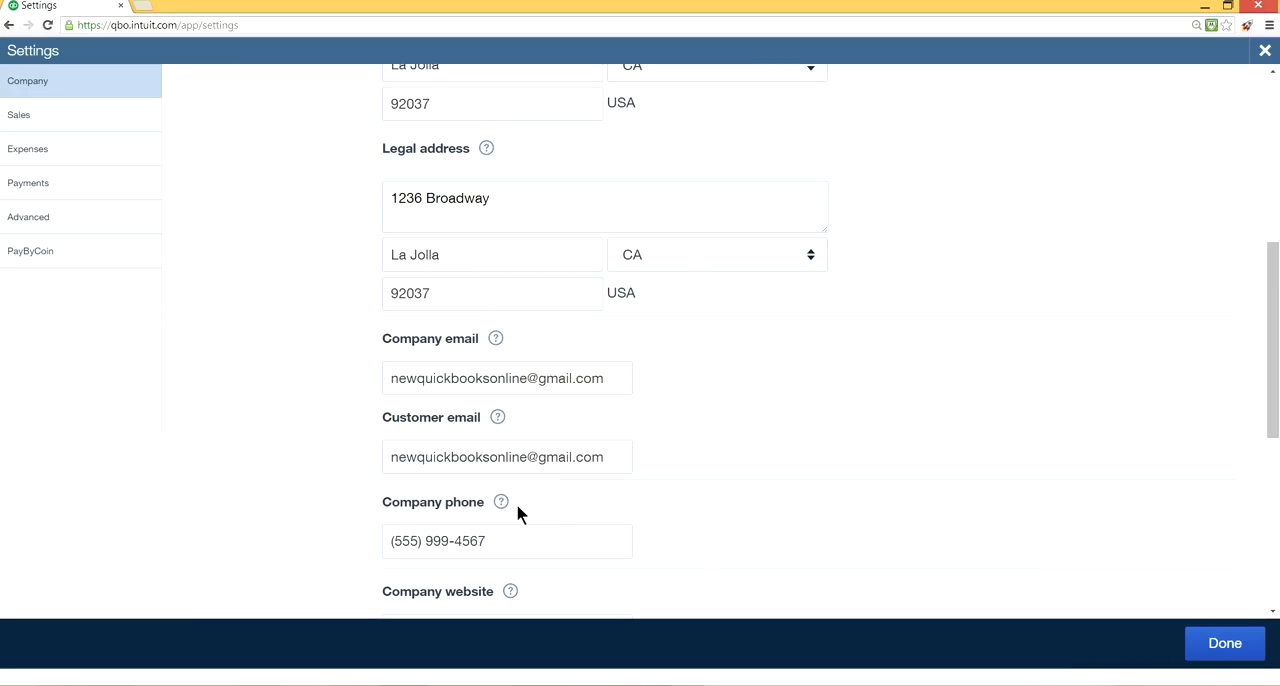
# Review the company phone and website fields and save the contact info.
pyautogui.scroll(-1, 498, 515)
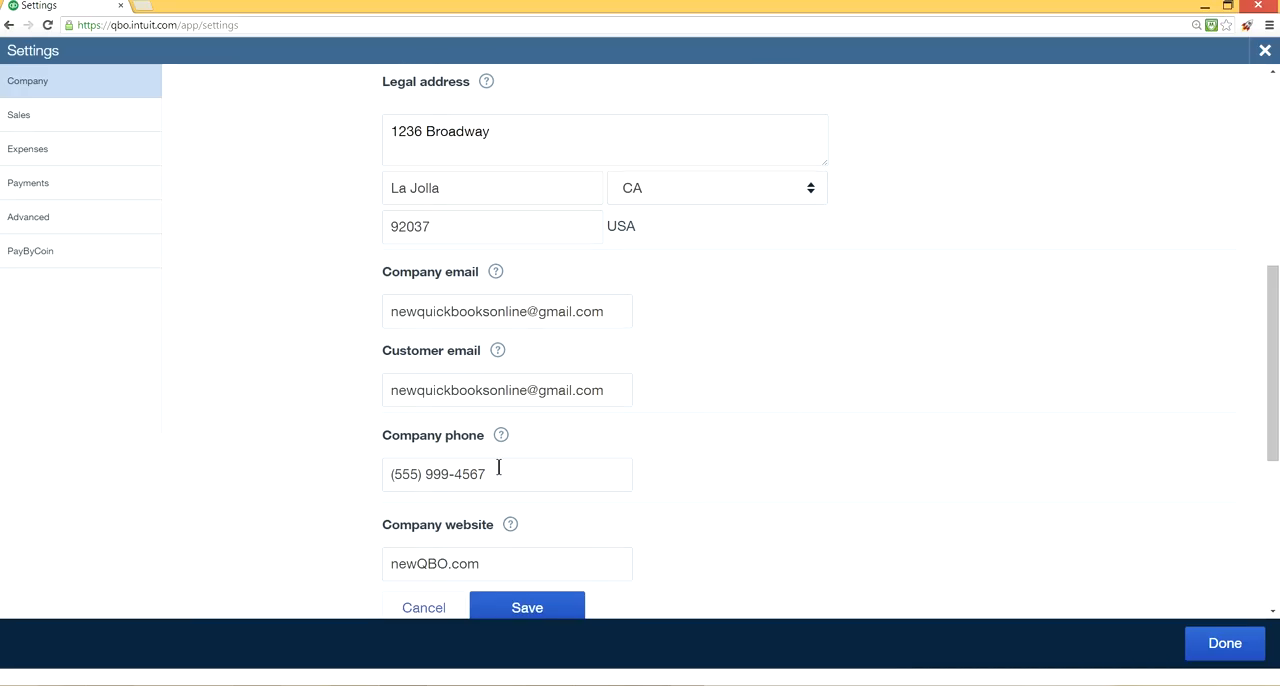
pyautogui.scroll(-1, 523, 532)
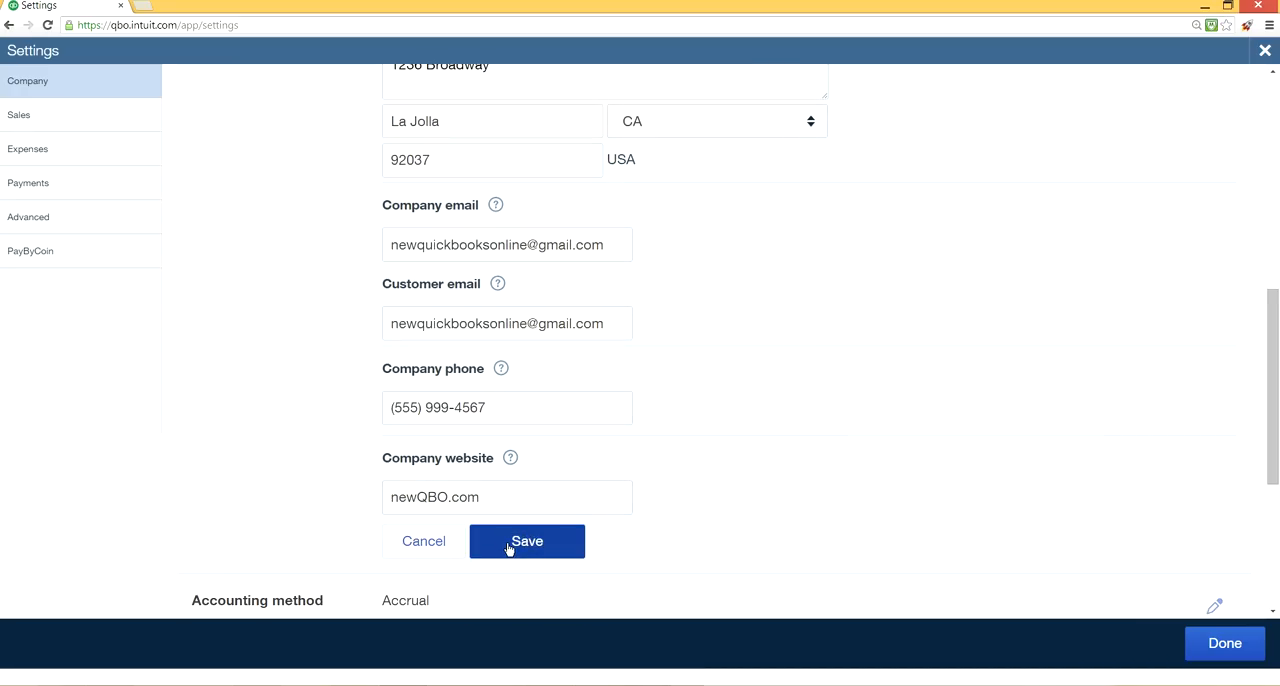
pyautogui.click(508, 548)
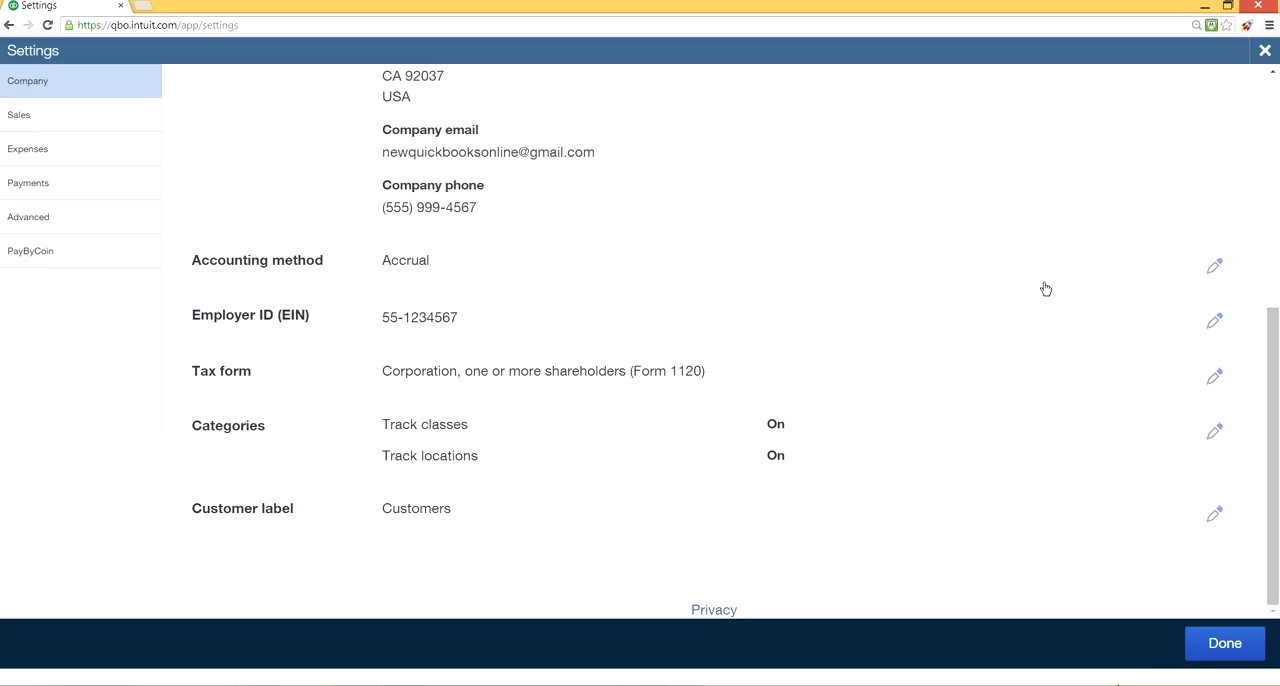
# Open the accounting method for editing, try the Accrual and Cash options, and choose Accrual.
pyautogui.click(1213, 270)
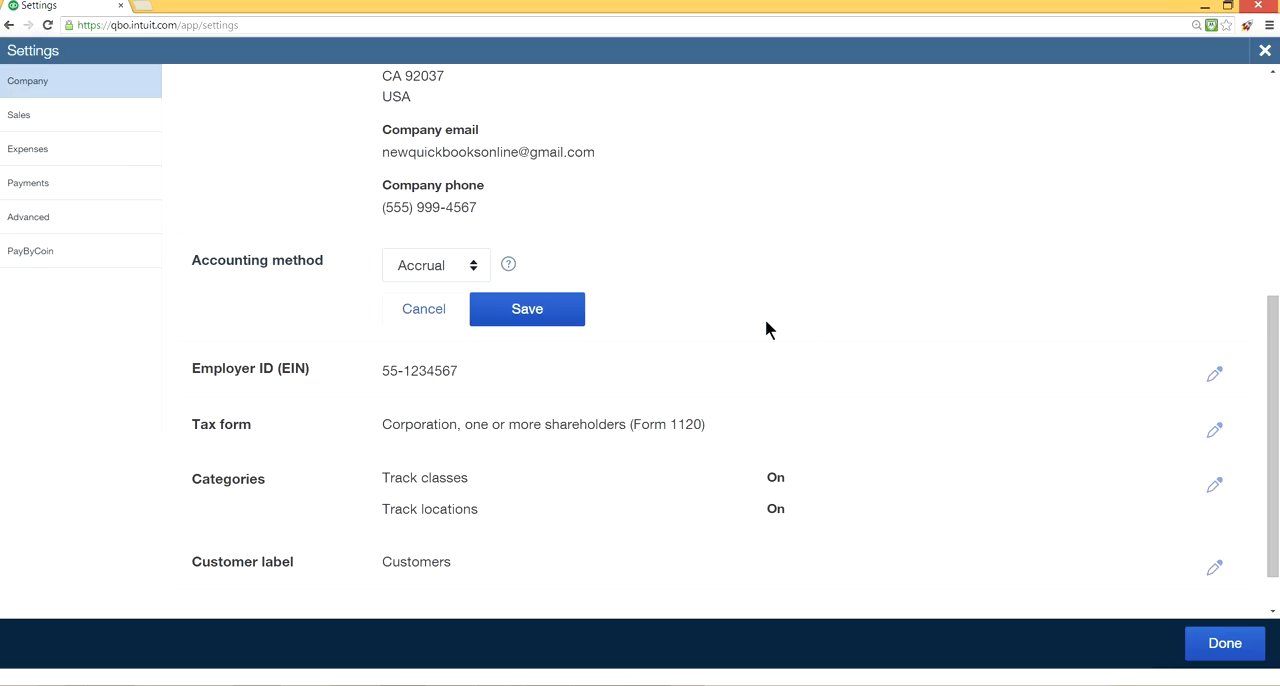
pyautogui.click(474, 270)
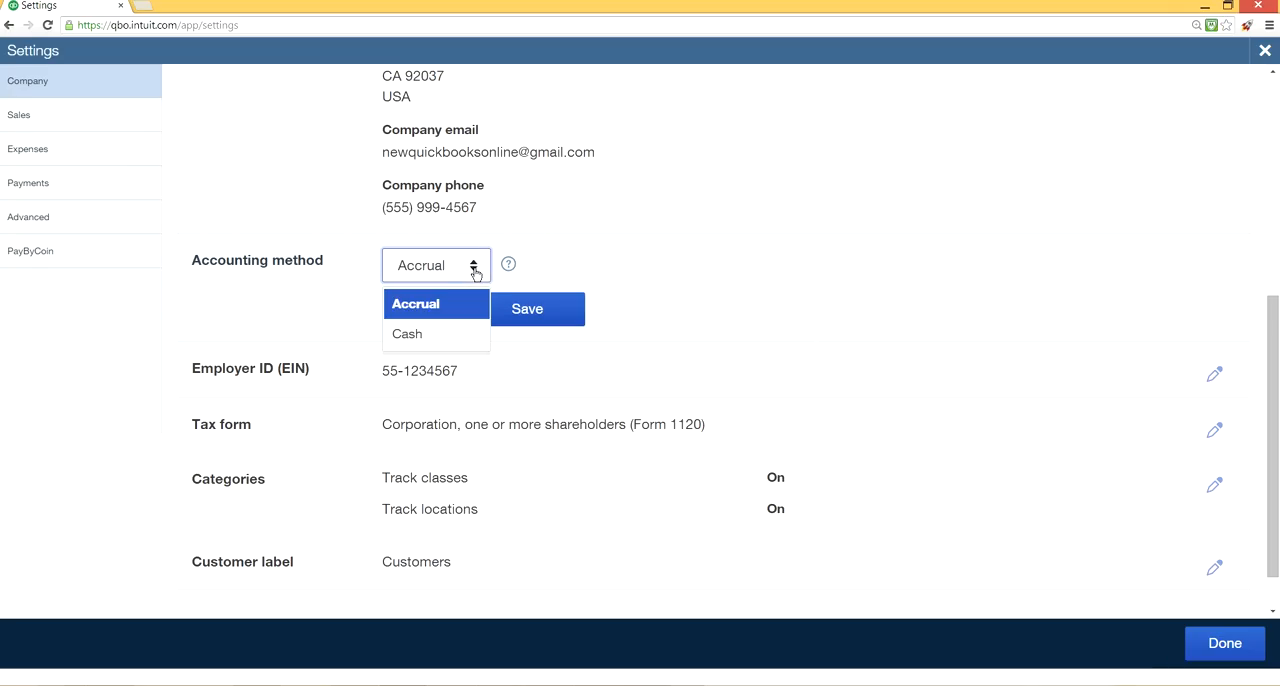
pyautogui.click(421, 306)
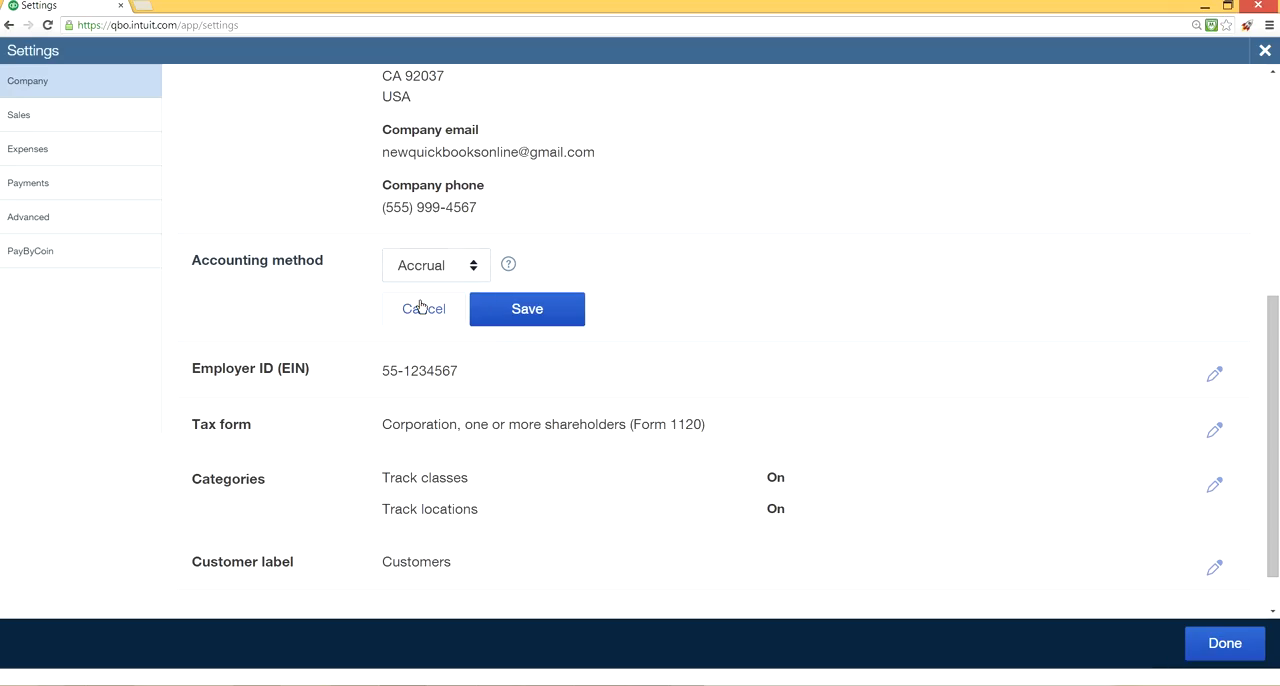
pyautogui.click(474, 266)
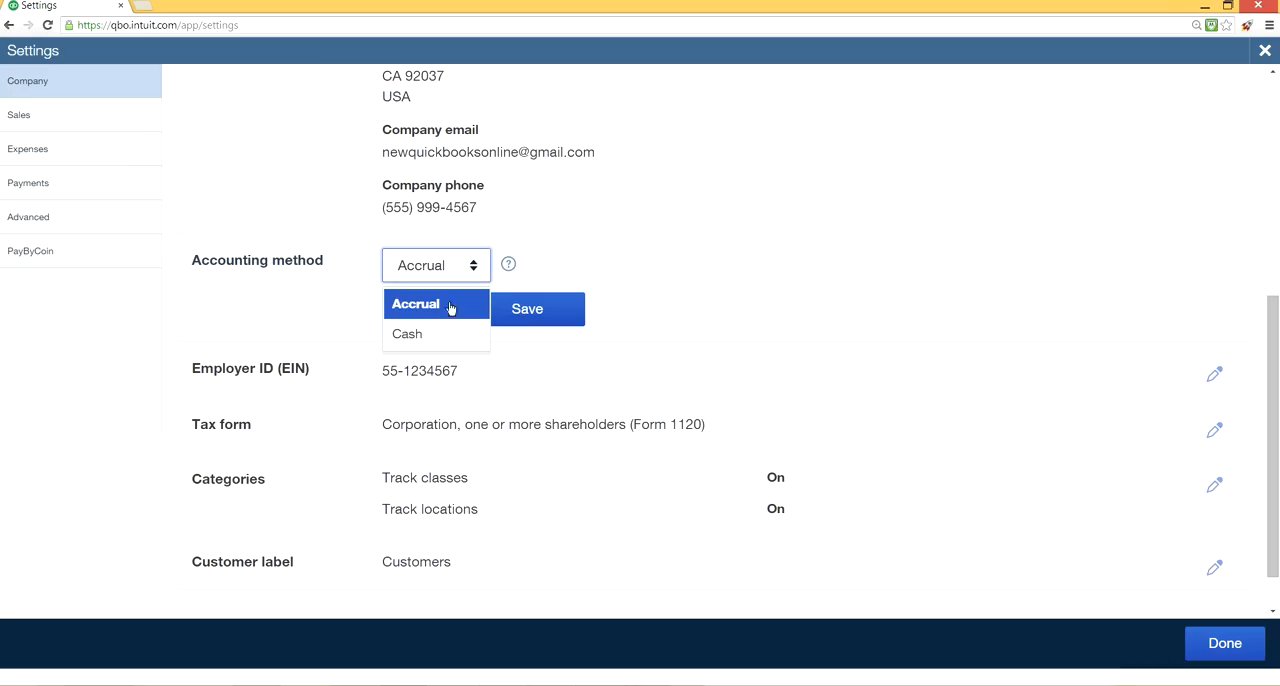
pyautogui.click(439, 330)
pyautogui.click(454, 269)
pyautogui.click(420, 305)
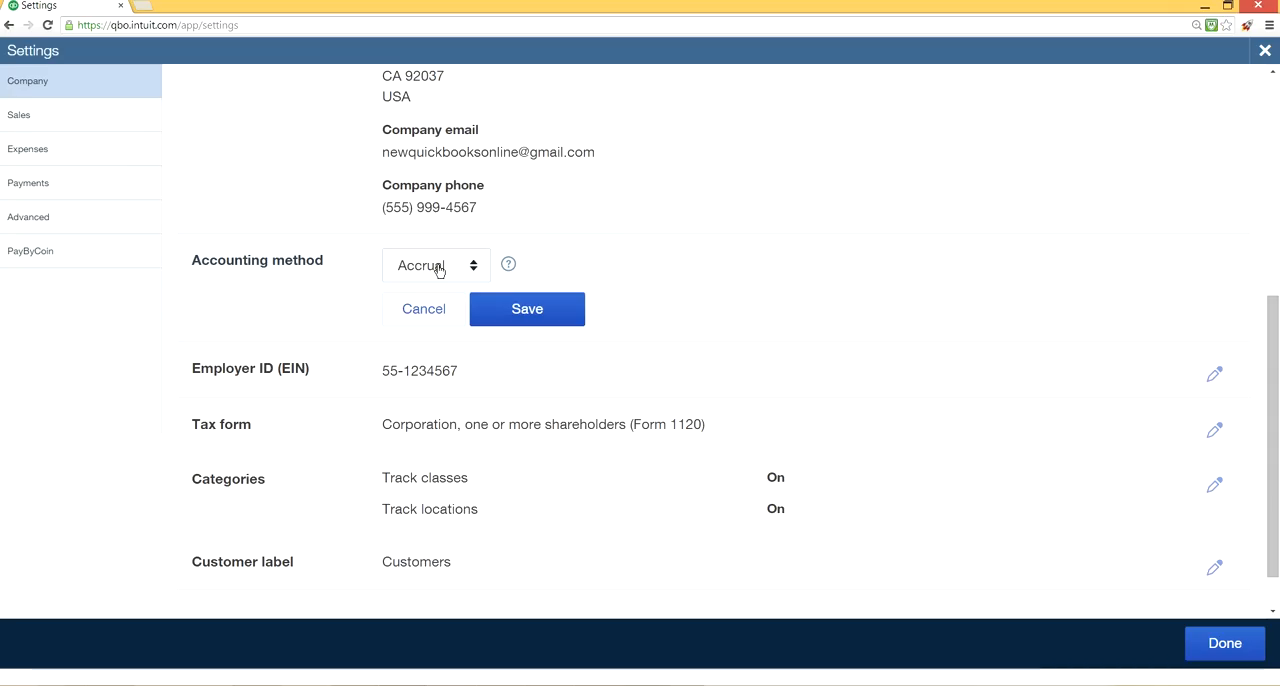
# Read the help note on Accrual versus Cash and save the accounting method.
pyautogui.click(469, 268)
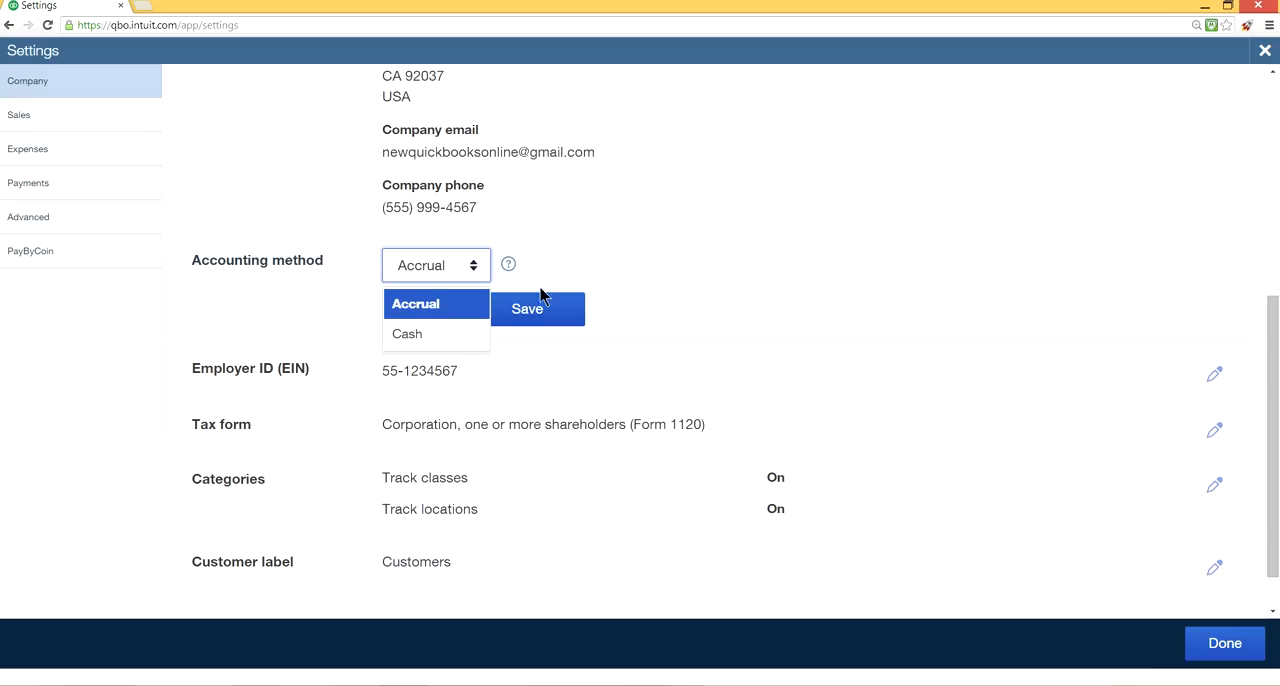
pyautogui.click(574, 267)
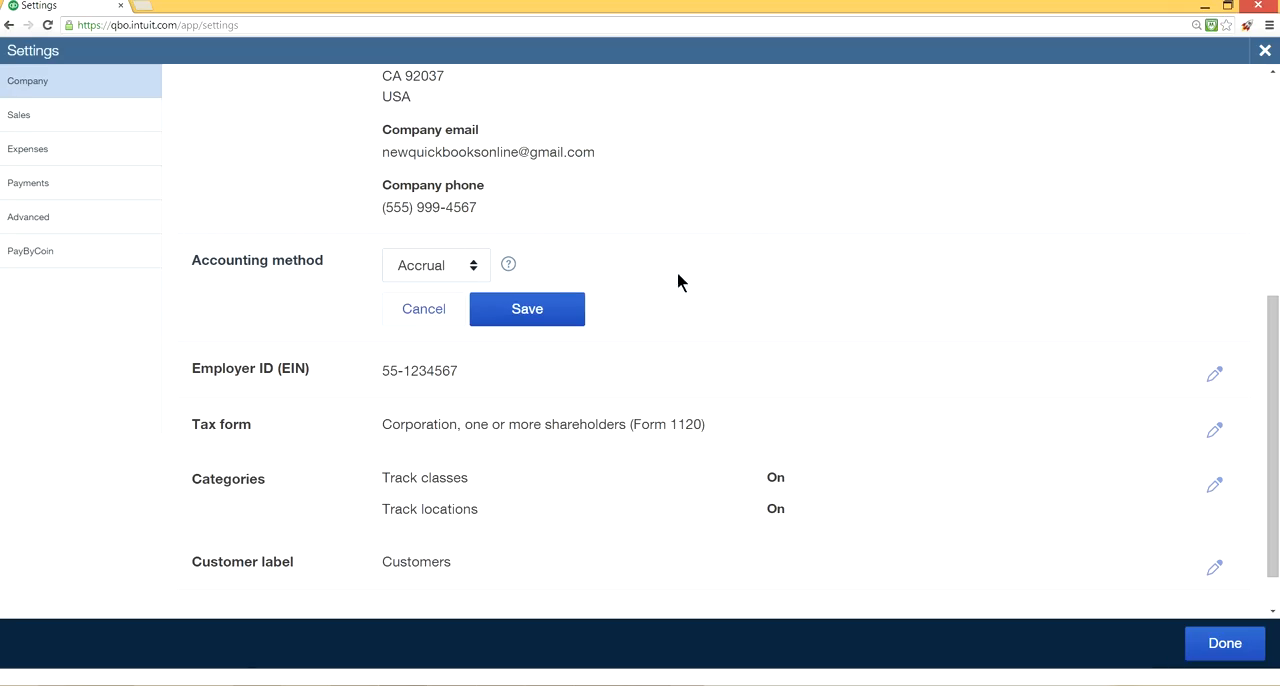
pyautogui.click(505, 267)
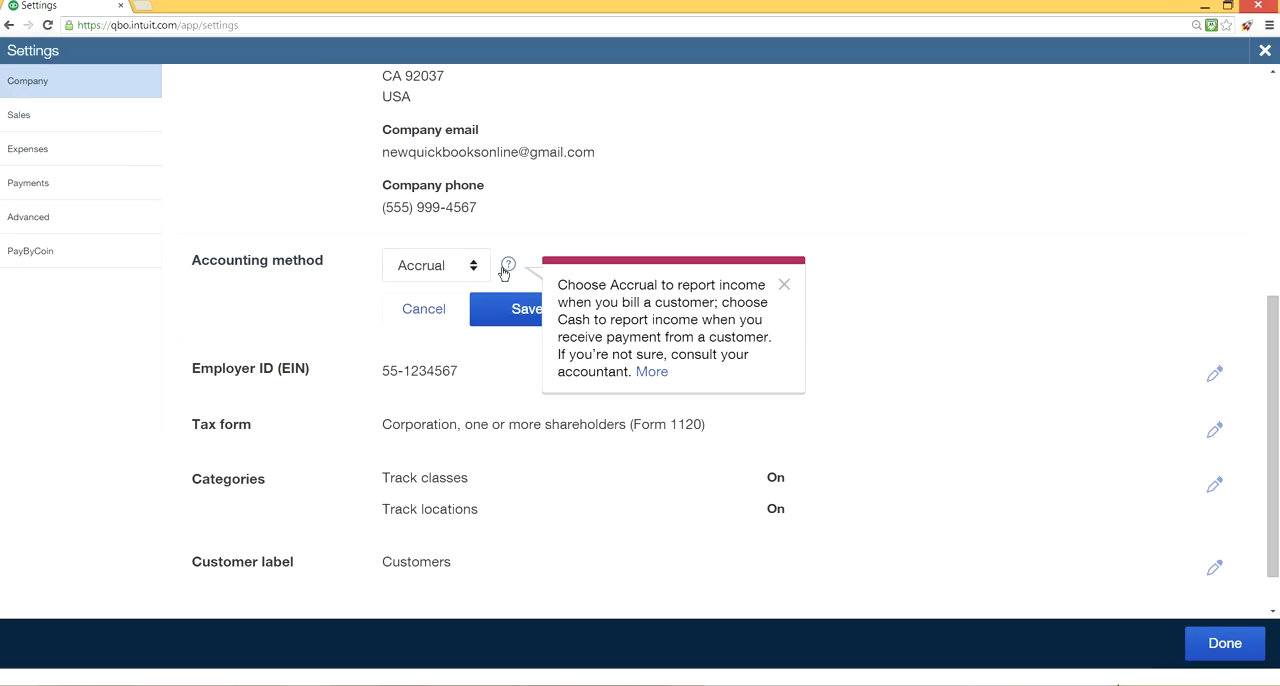
pyautogui.click(500, 318)
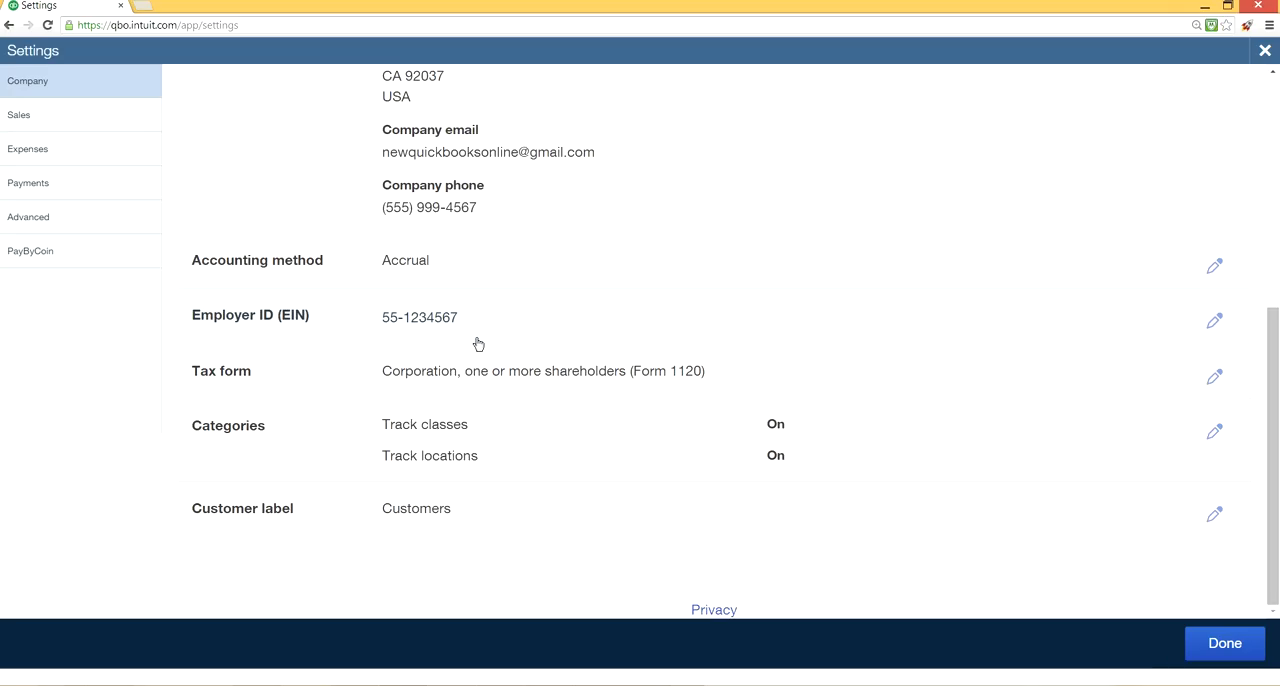
# Review the Employer ID field without changing it, and review the tax form options and save Corporation, one or more shareholders (Form 1120).
pyautogui.click(1212, 325)
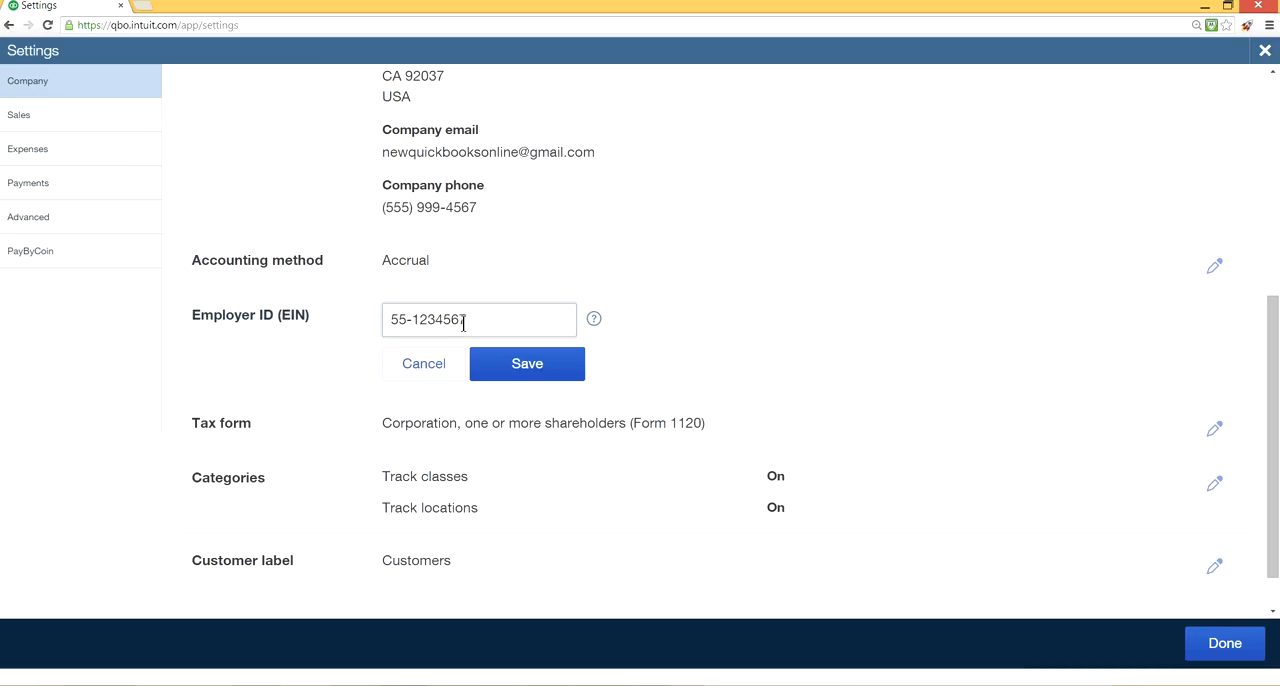
pyautogui.click(415, 376)
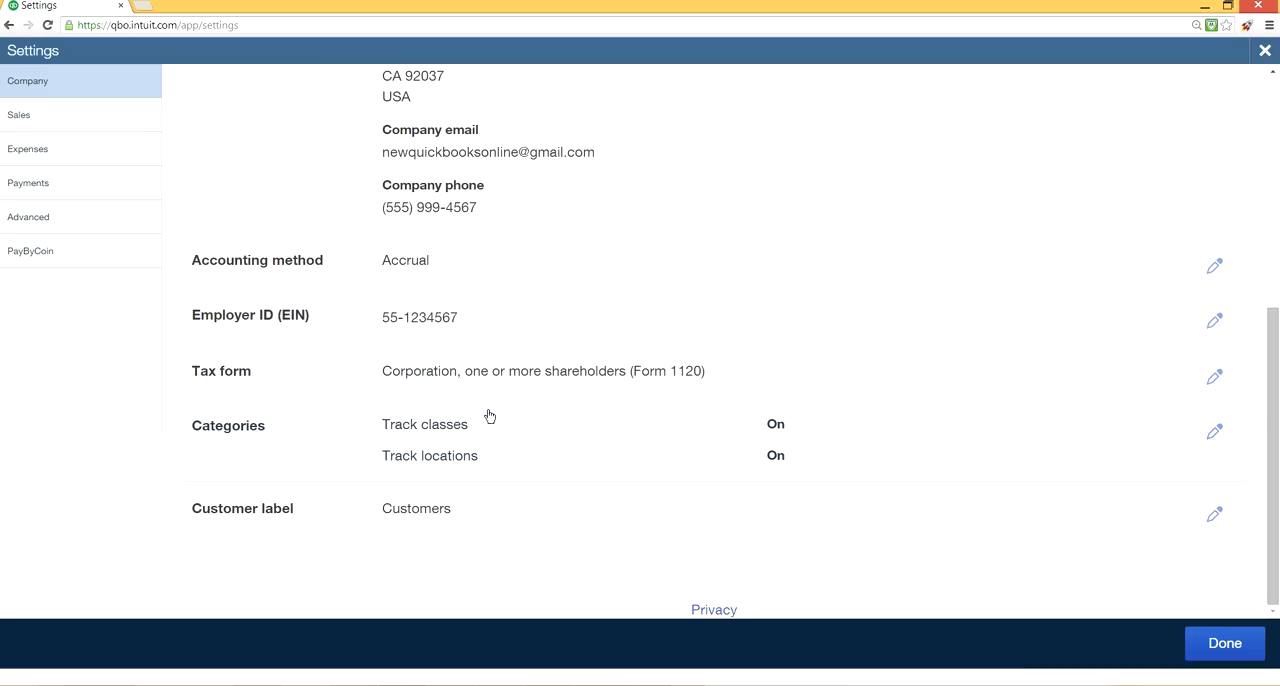
pyautogui.click(1214, 378)
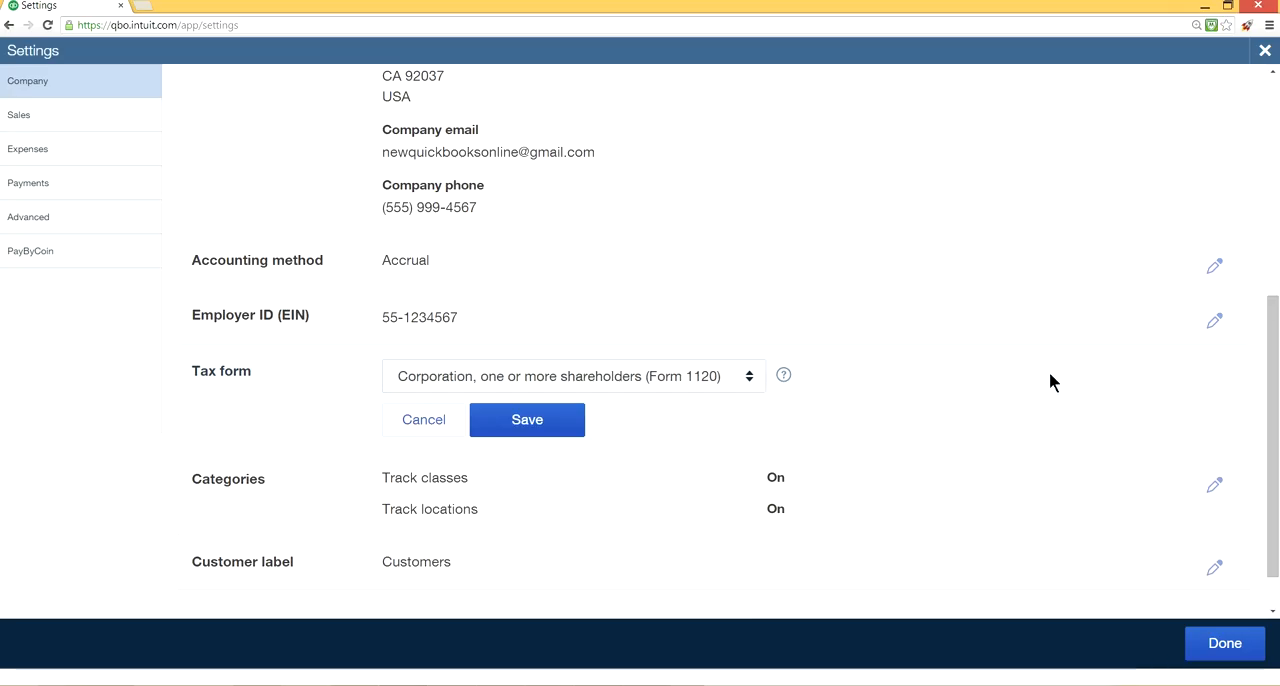
pyautogui.click(752, 378)
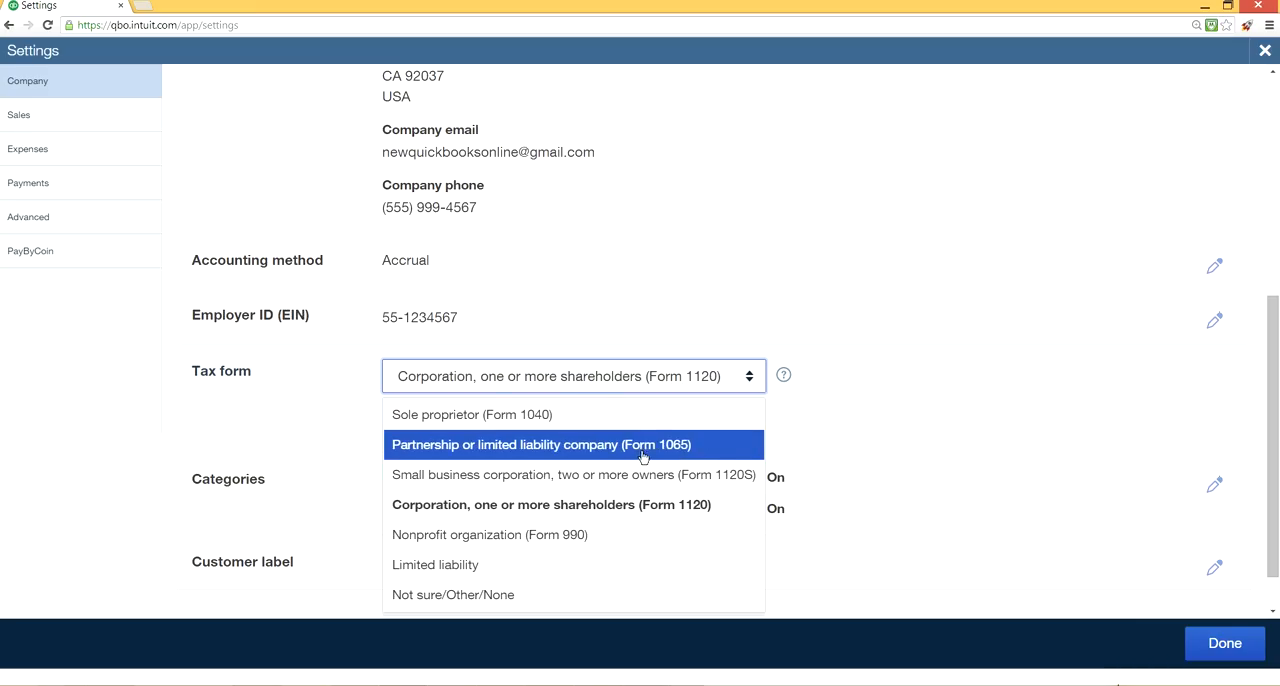
pyautogui.click(838, 458)
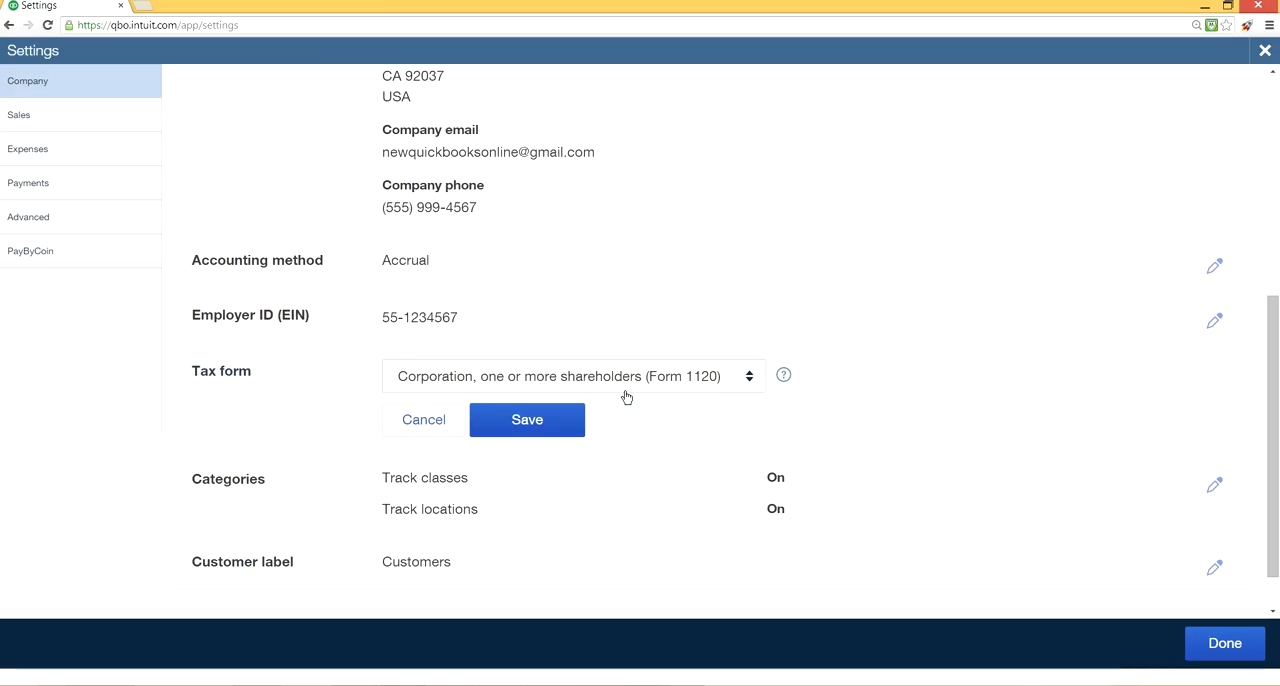
pyautogui.click(569, 430)
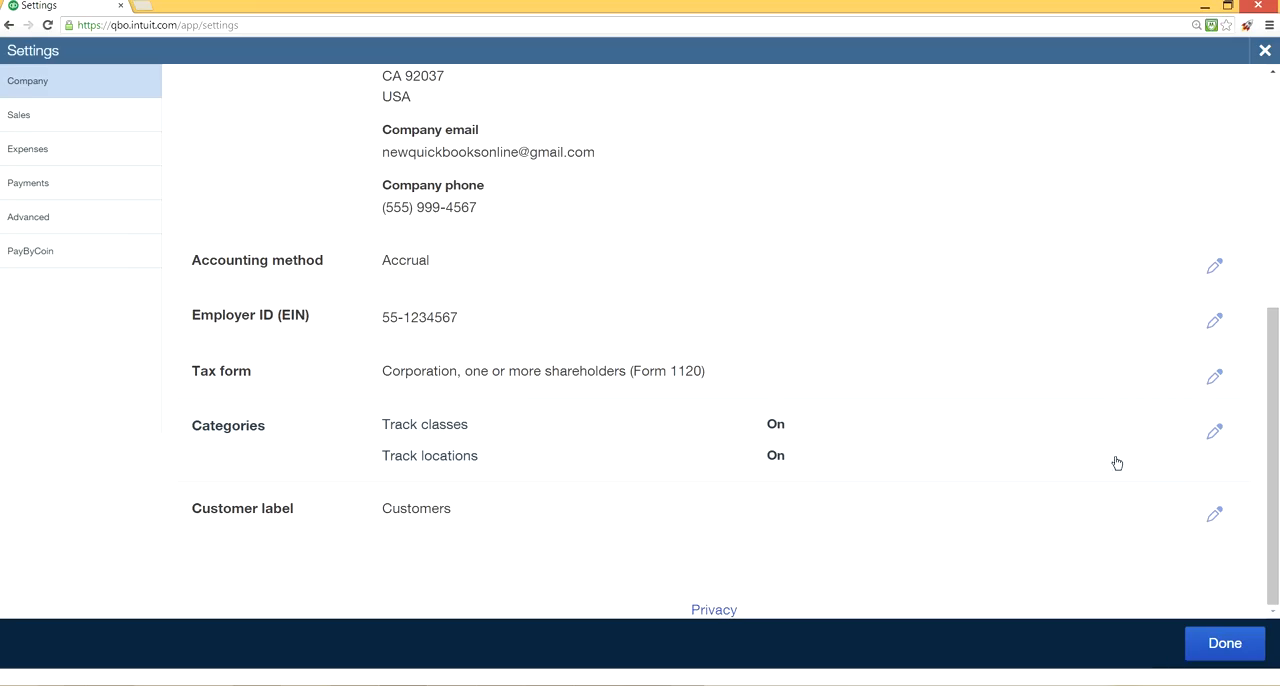
# Turn off Track classes and Track locations in the Categories settings and save.
pyautogui.click(1214, 434)
pyautogui.click(392, 425)
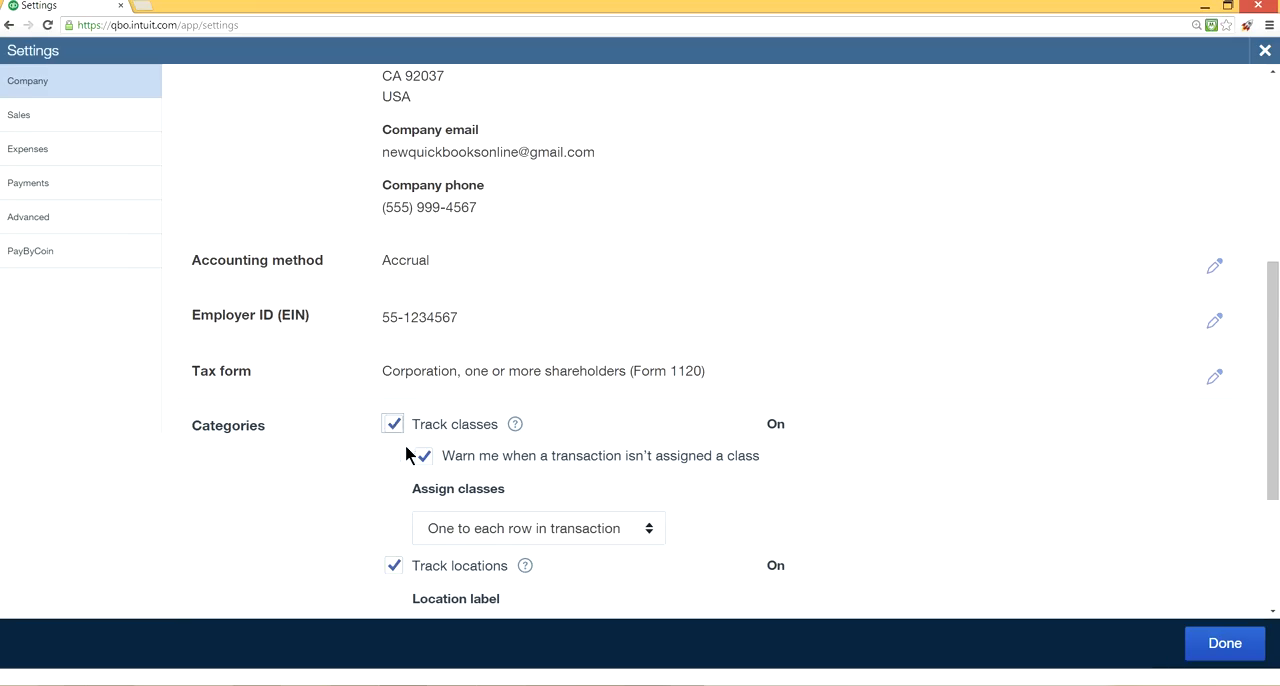
pyautogui.click(394, 457)
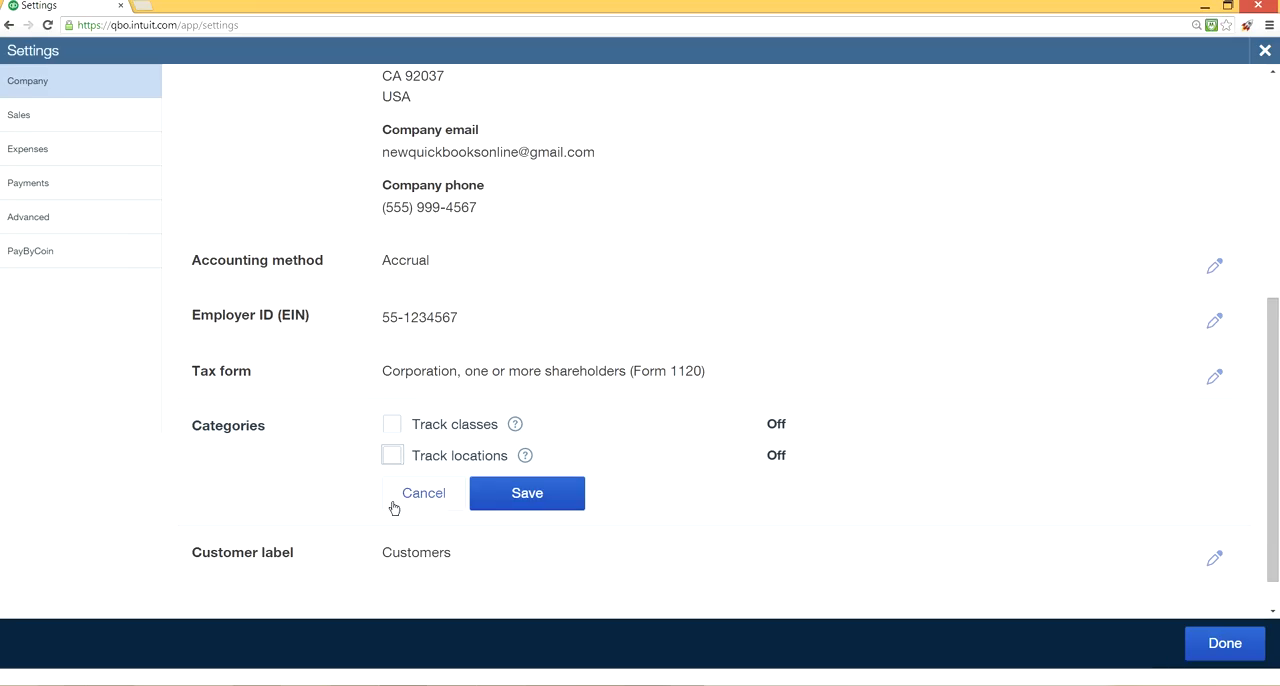
pyautogui.click(550, 507)
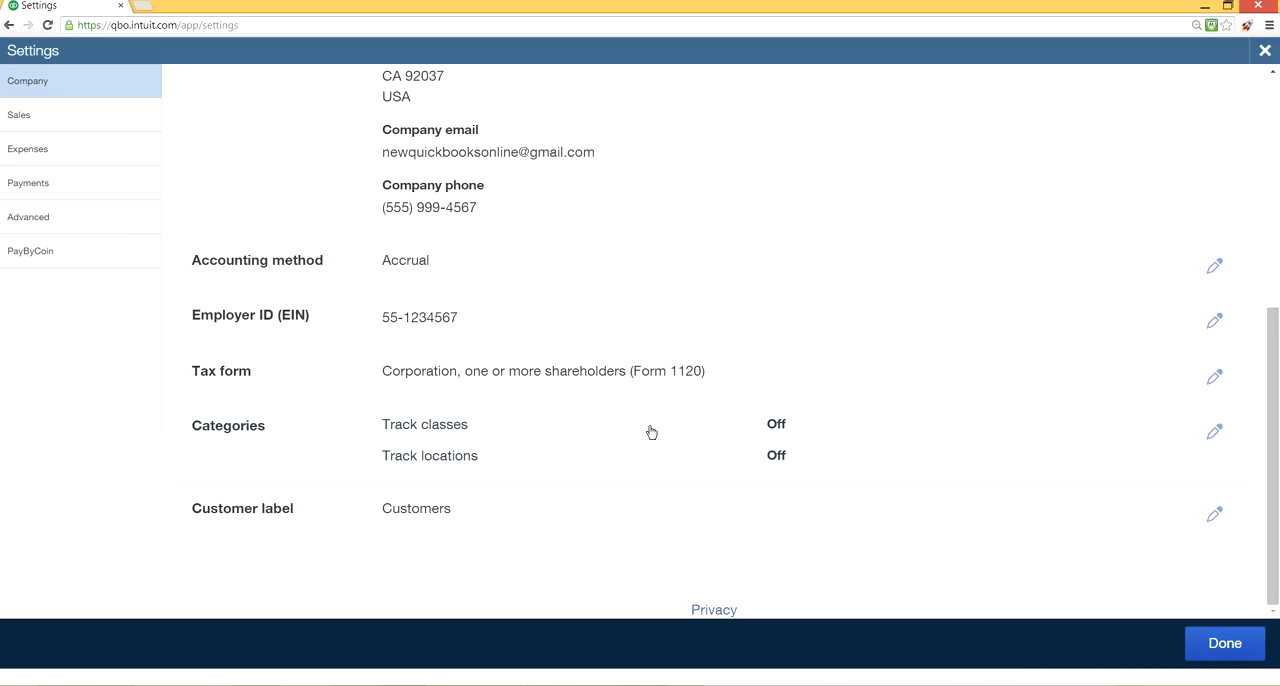
# Turn on Track classes, try assigning One to entire transaction, and set Assign classes to One to each row in transaction.
pyautogui.click(772, 429)
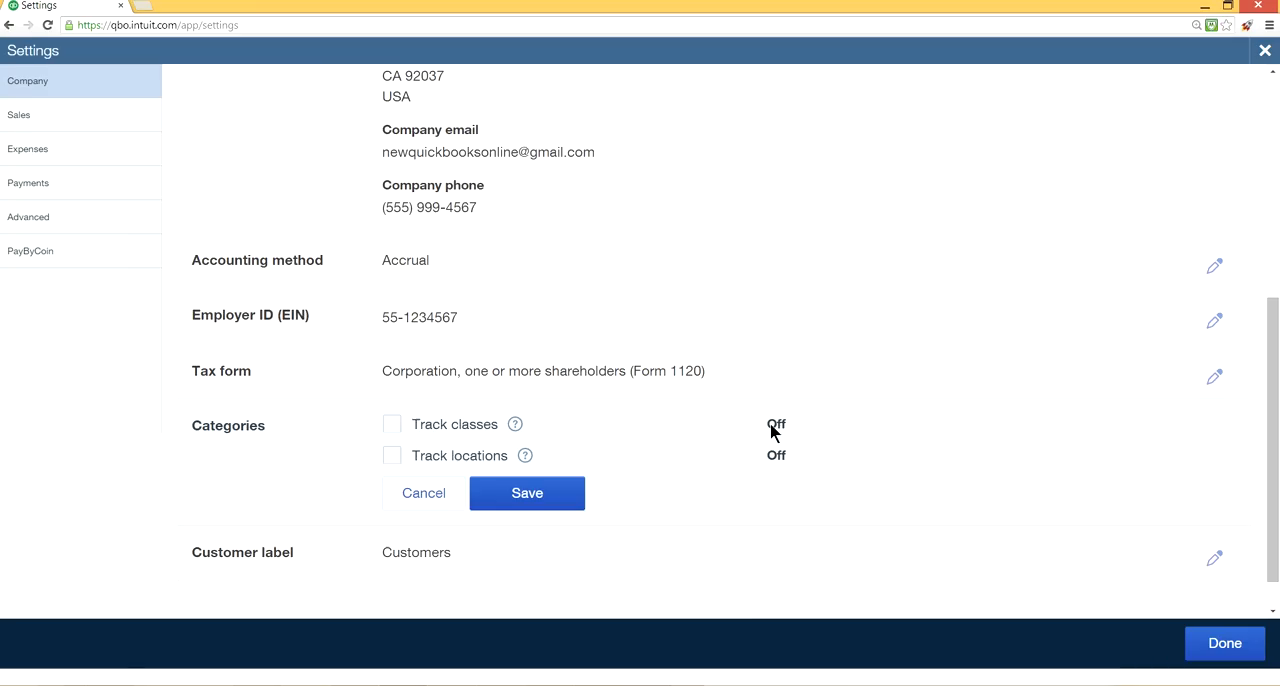
pyautogui.click(392, 426)
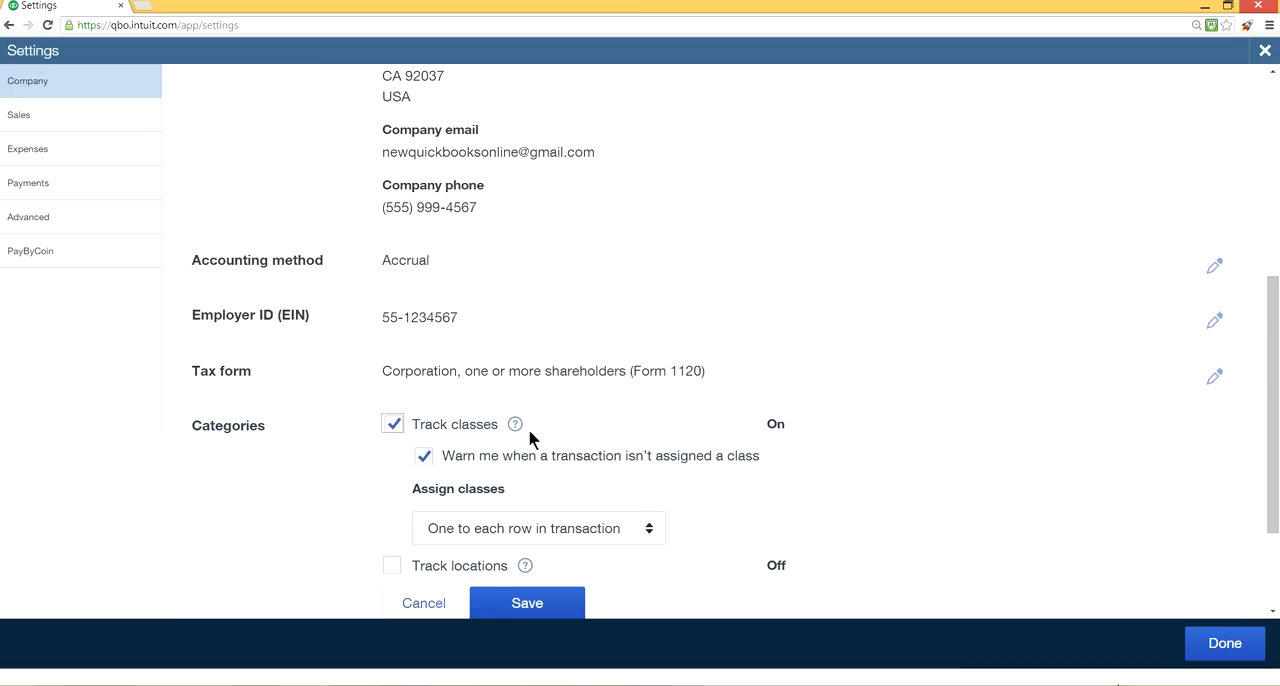
pyautogui.scroll(-2, 546, 478)
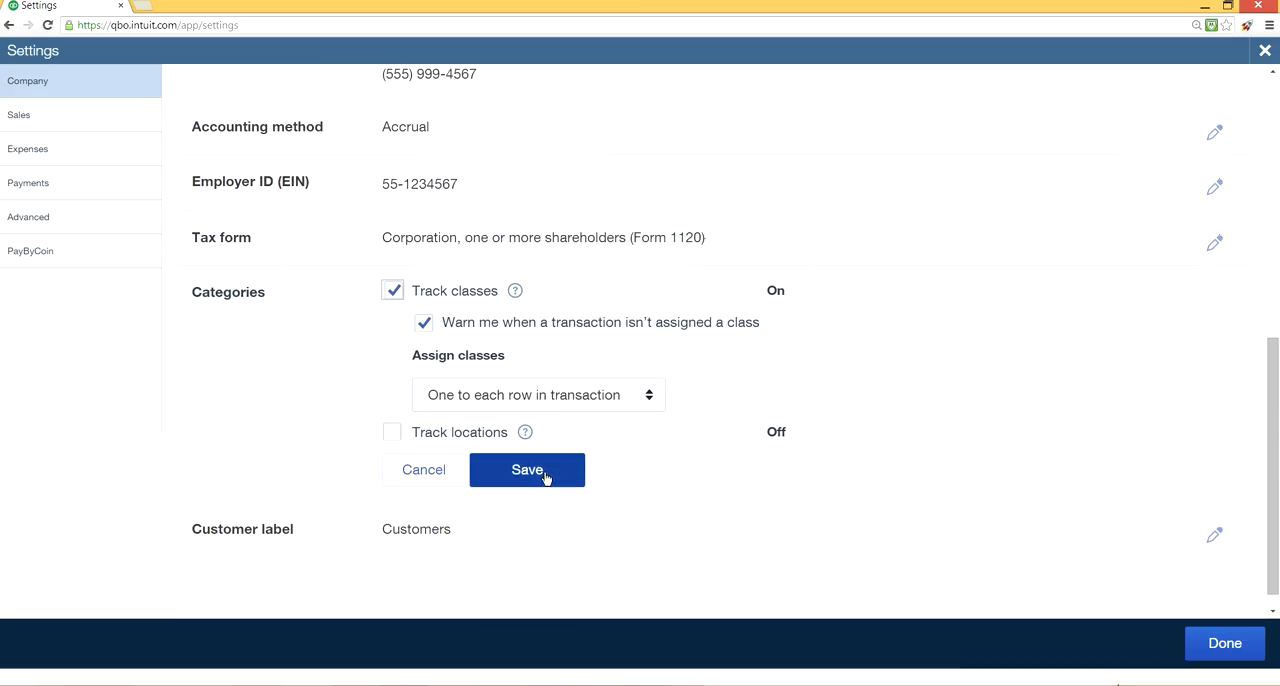
pyautogui.click(650, 397)
pyautogui.click(591, 438)
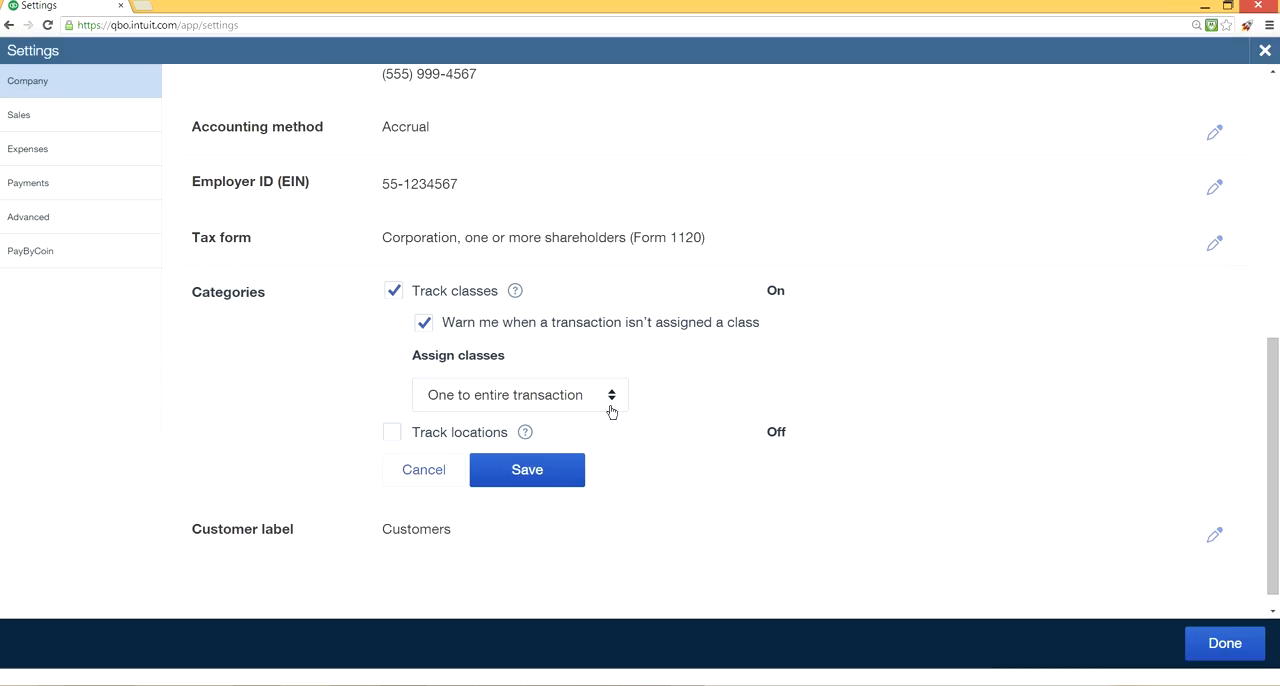
pyautogui.click(612, 410)
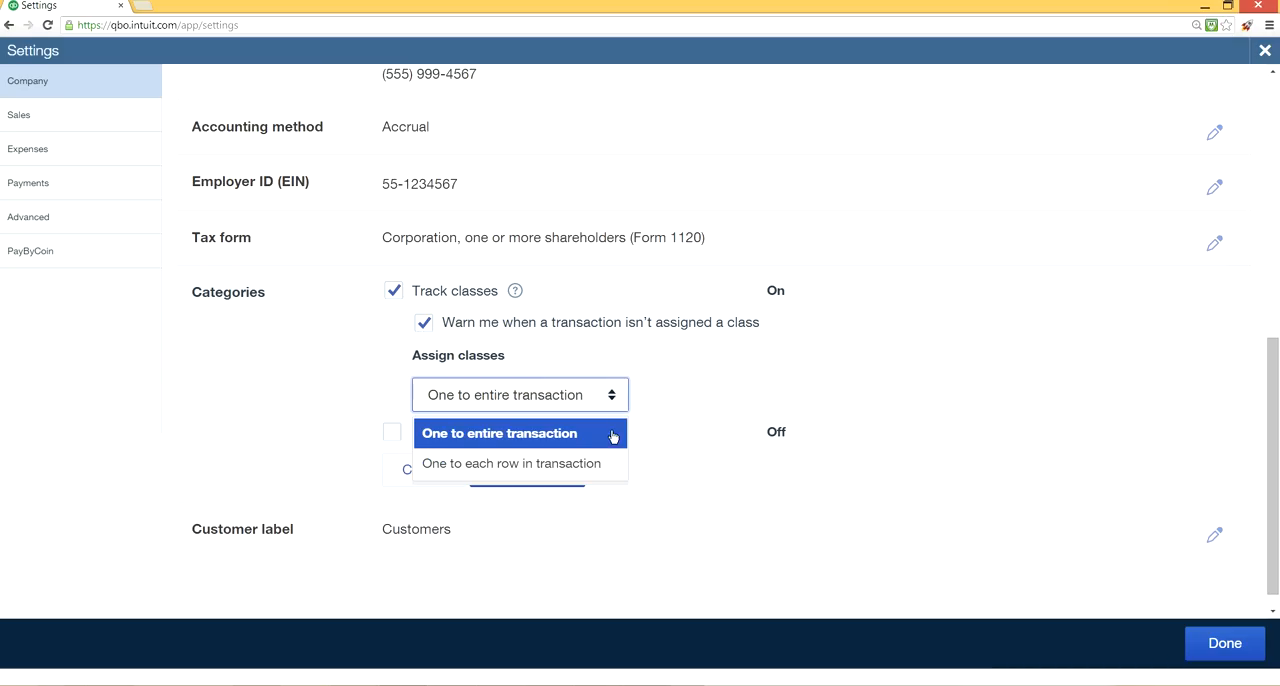
pyautogui.click(581, 465)
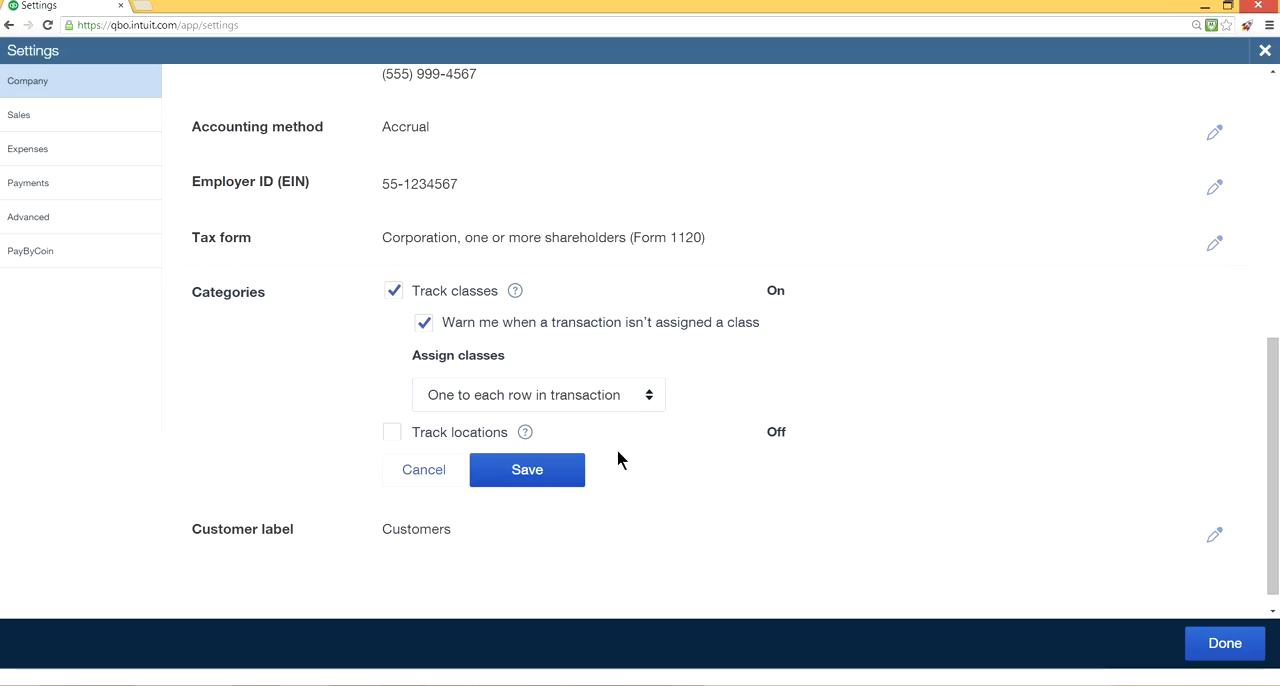
# Turn on Track locations, review the location label options while keeping Location, and save the category settings.
pyautogui.click(400, 434)
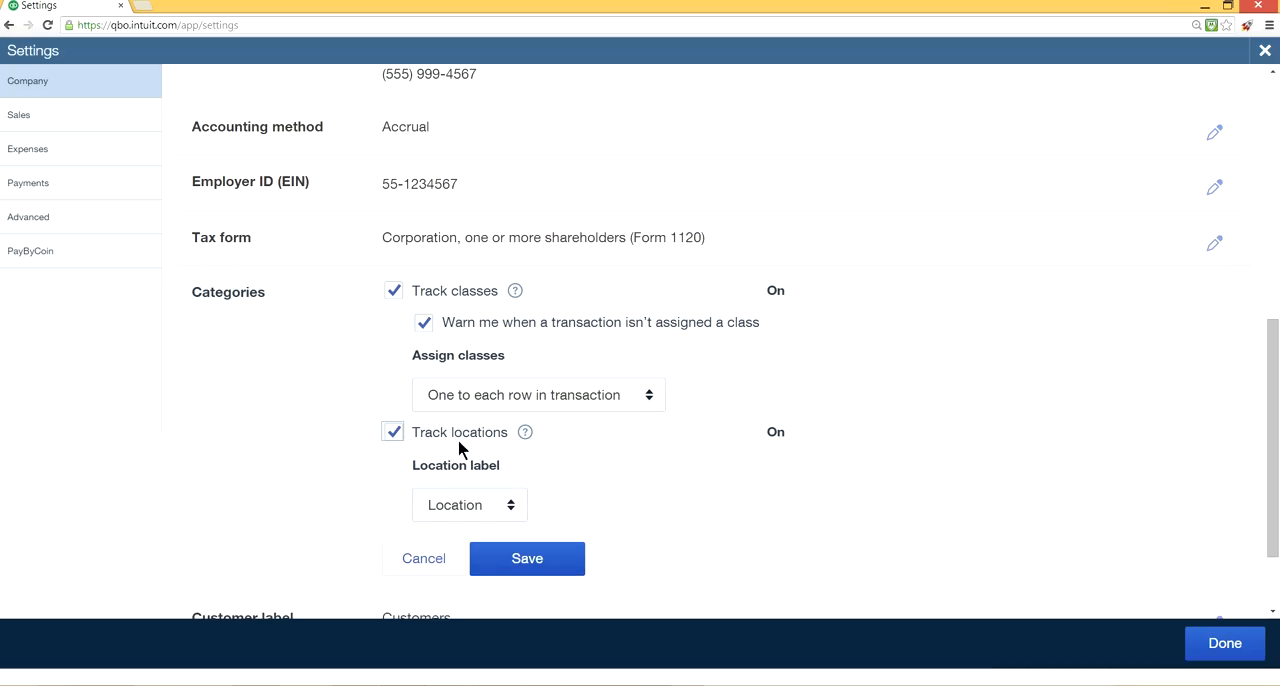
pyautogui.click(509, 508)
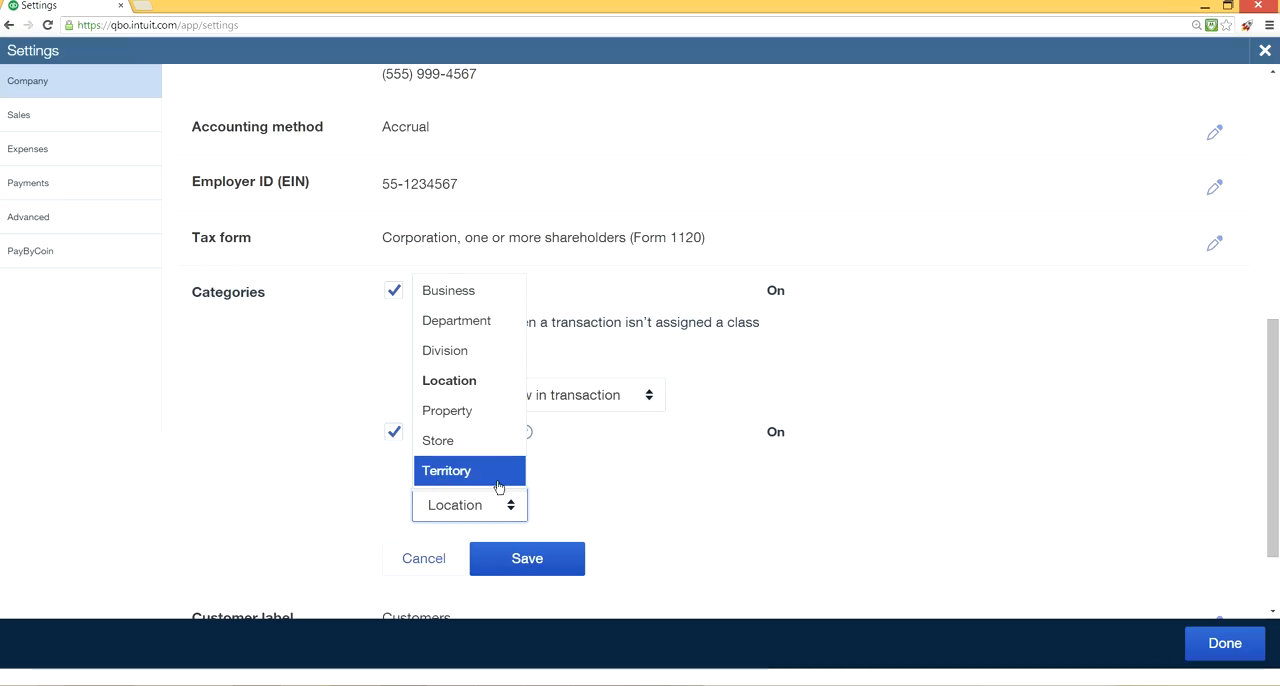
pyautogui.click(591, 460)
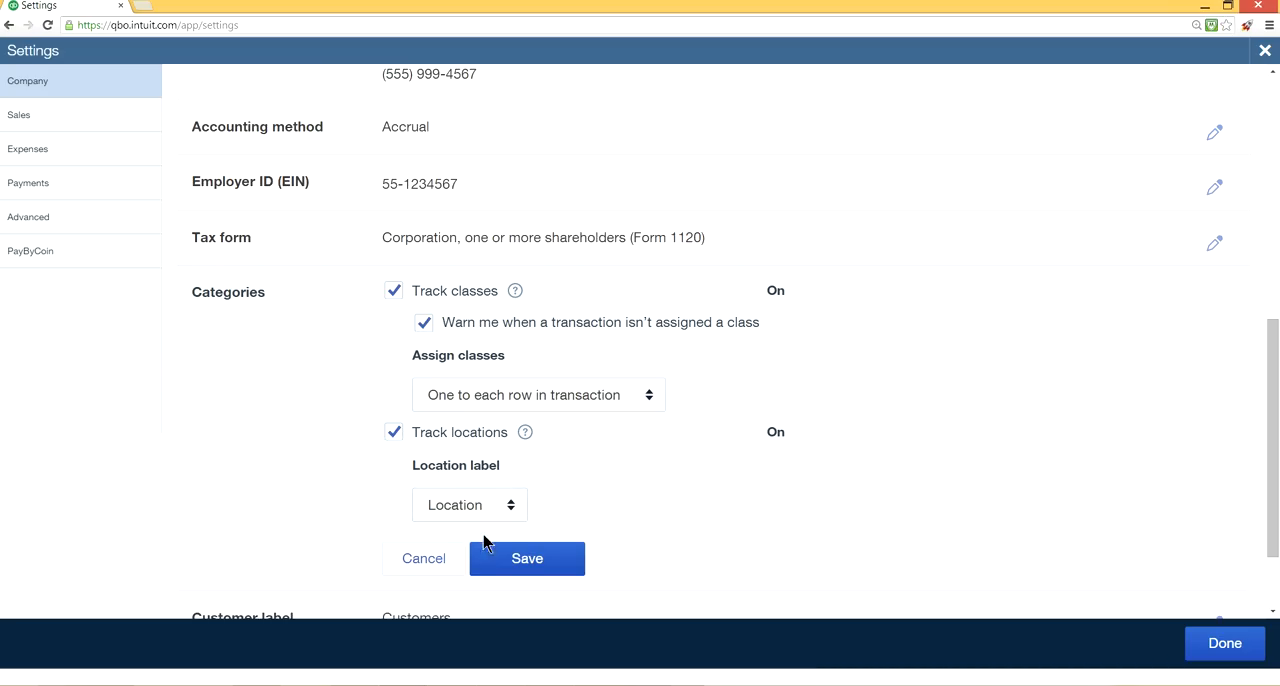
pyautogui.click(534, 562)
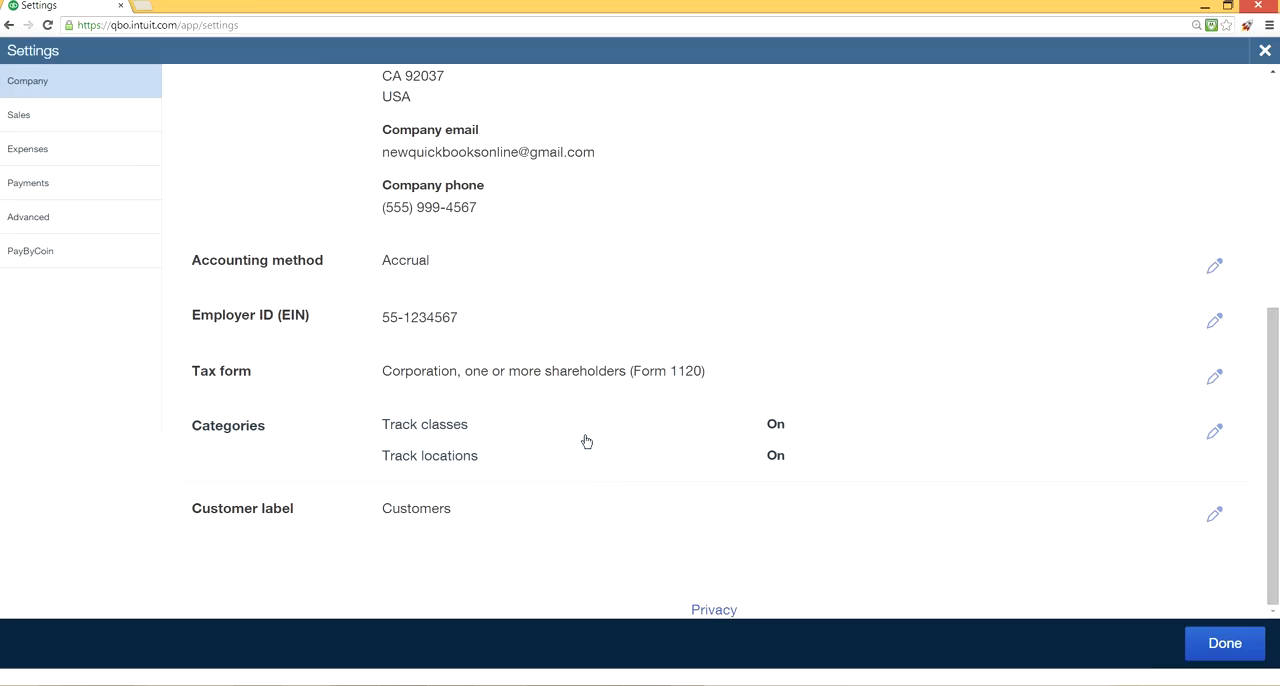
# Duplicate the settings page in a second browser tab, close the settings there and create a new vendor bill.
pyautogui.rightClick(79, 10)
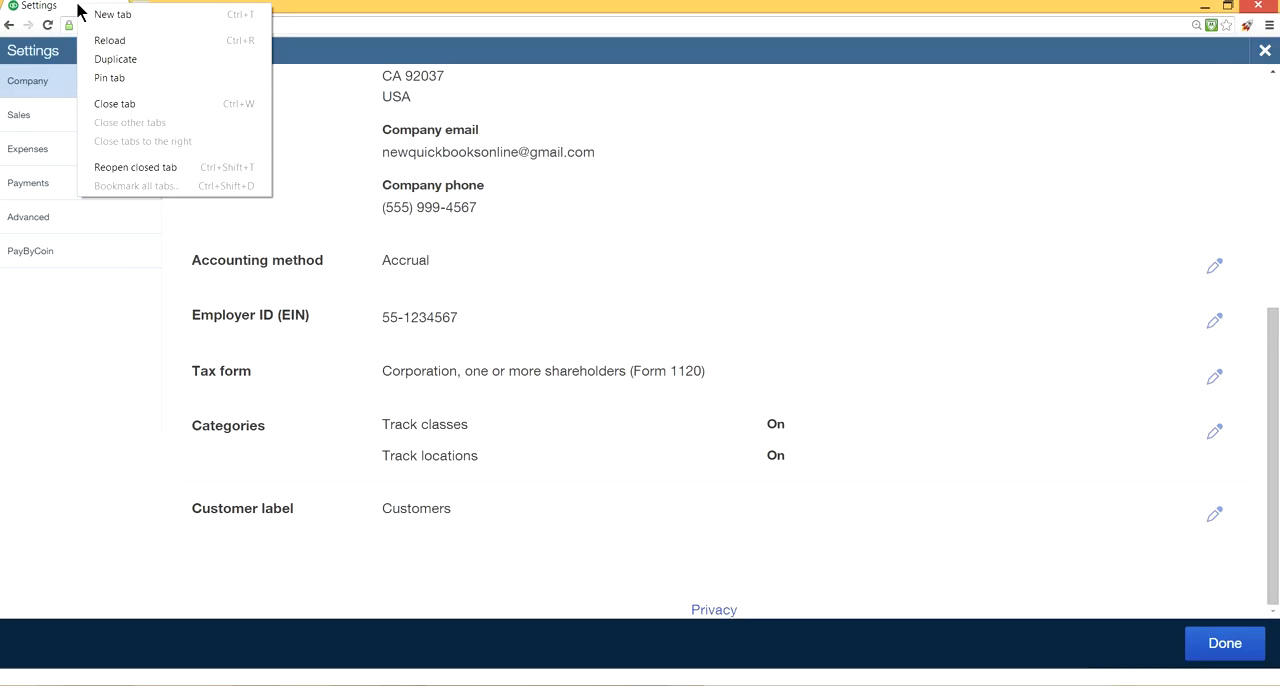
pyautogui.click(110, 57)
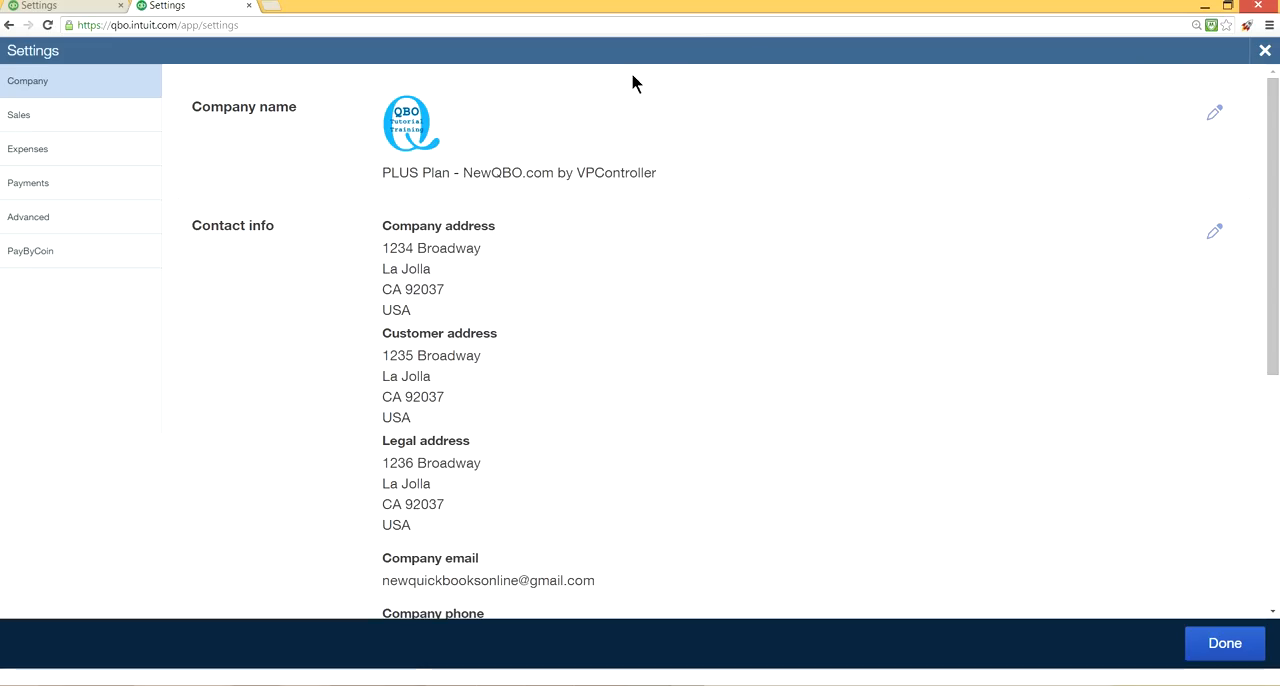
pyautogui.click(1263, 53)
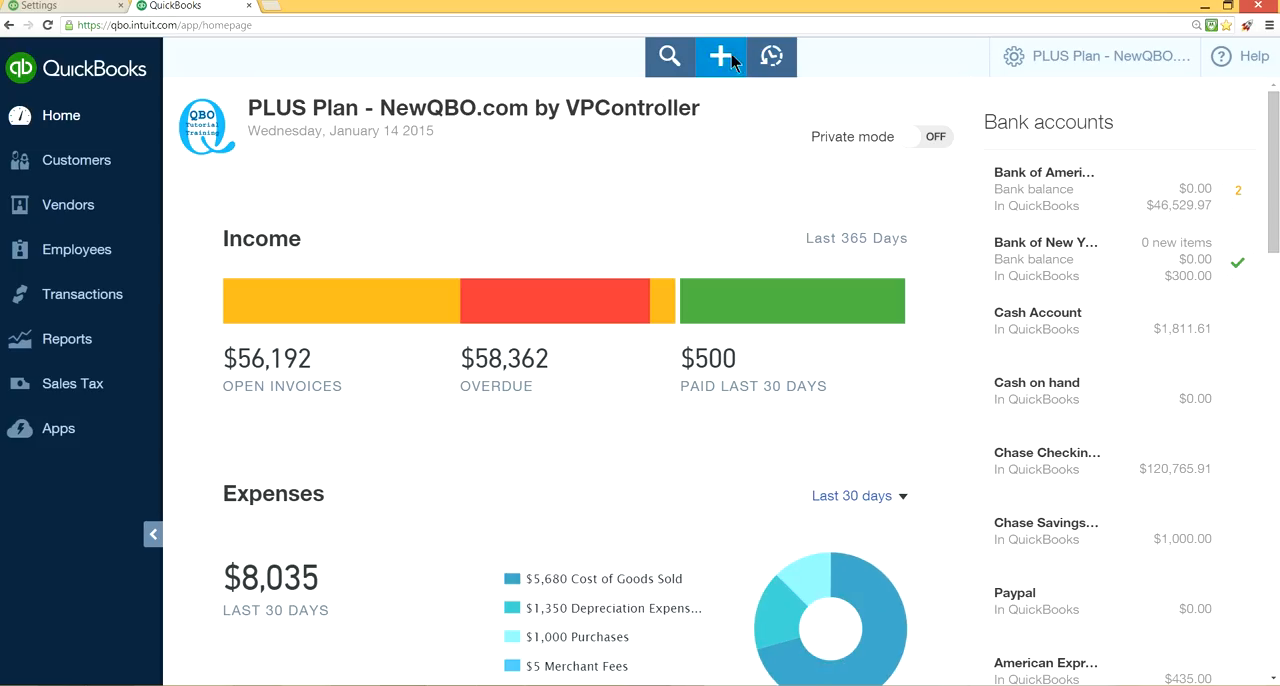
pyautogui.click(721, 58)
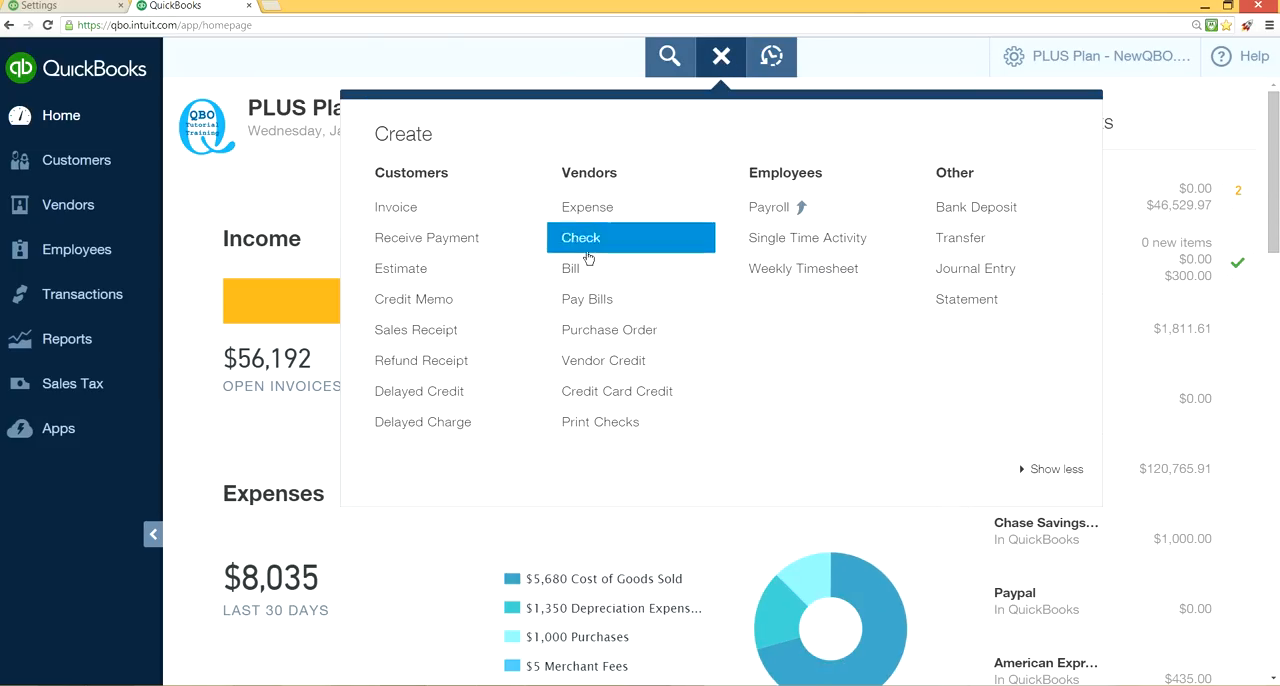
pyautogui.click(602, 282)
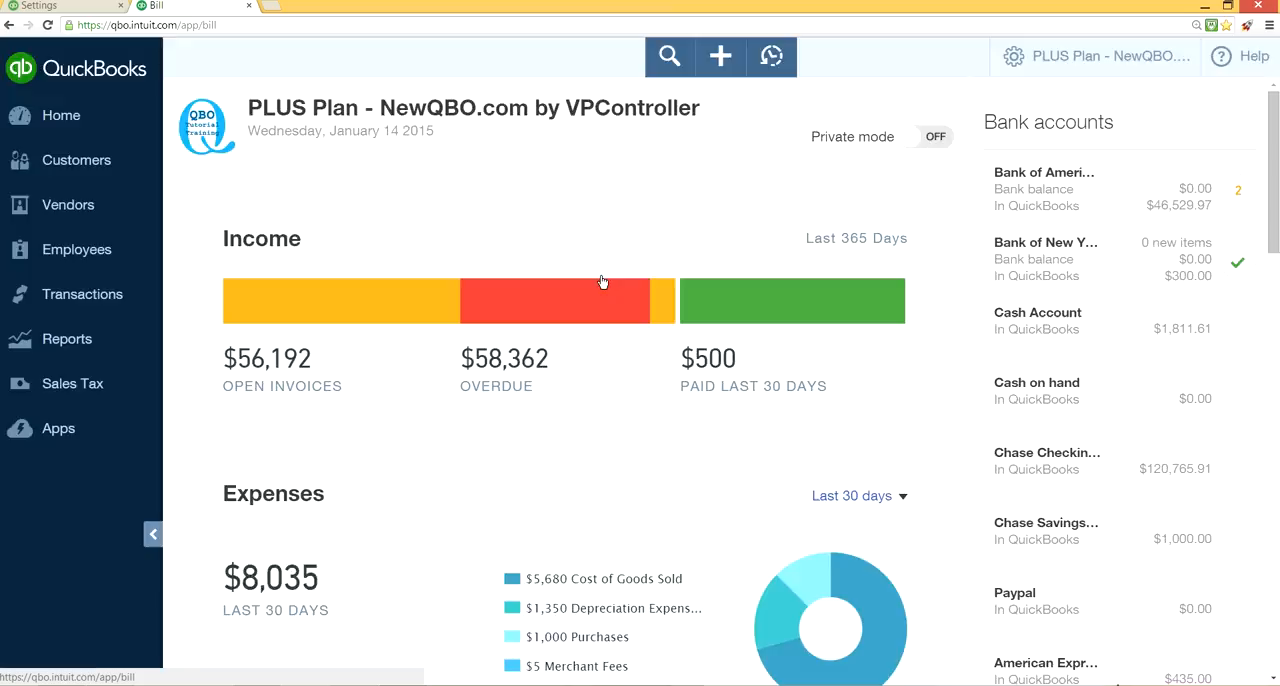
# Try San Diego as the location on the bill and choose San Mateo instead.
pyautogui.click(1074, 280)
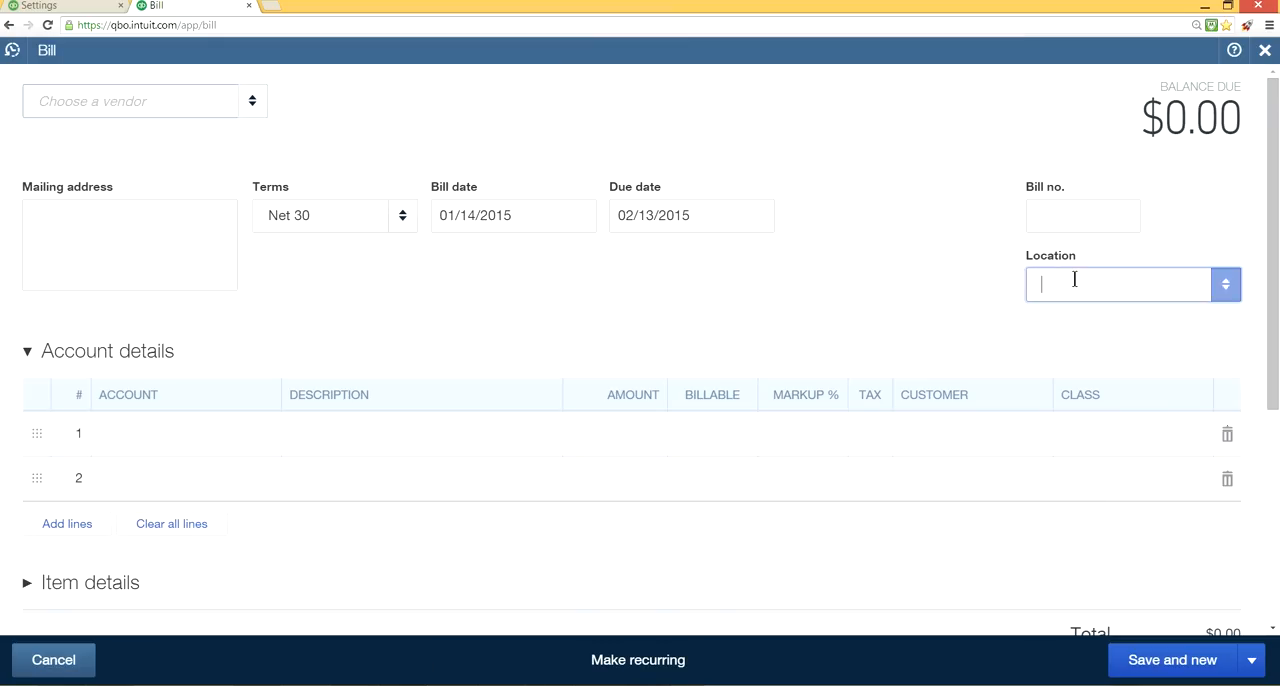
pyautogui.click(1226, 284)
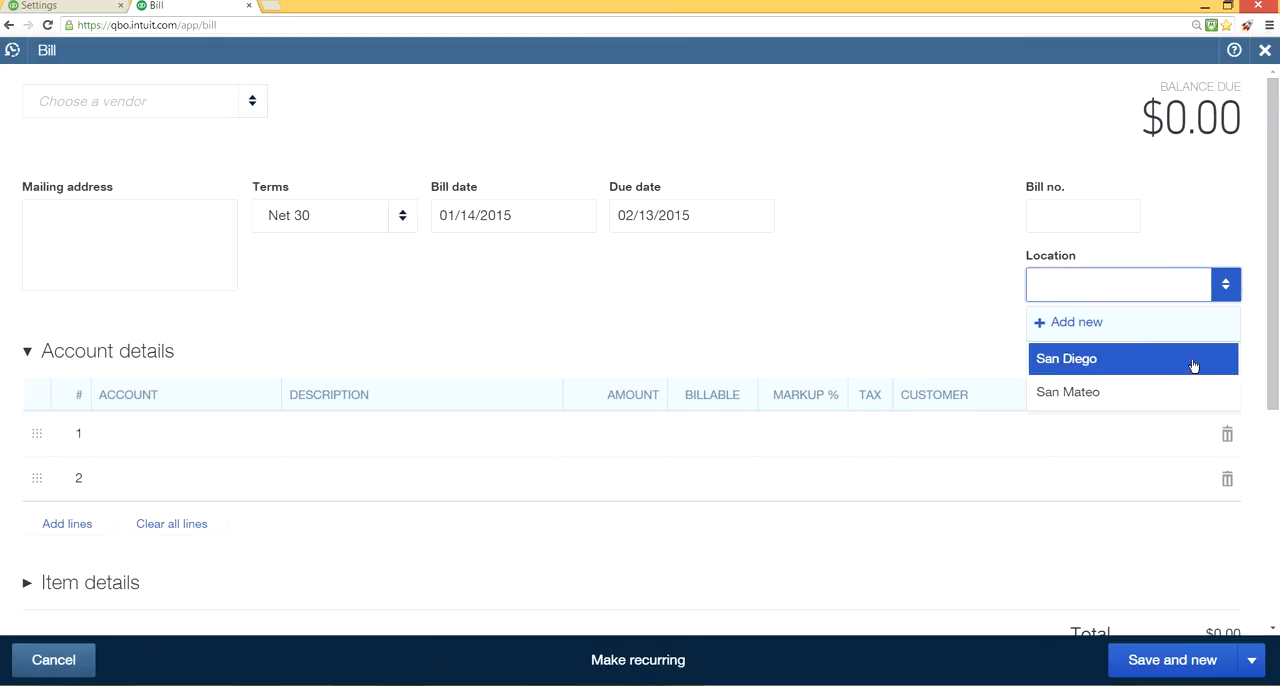
pyautogui.click(1108, 358)
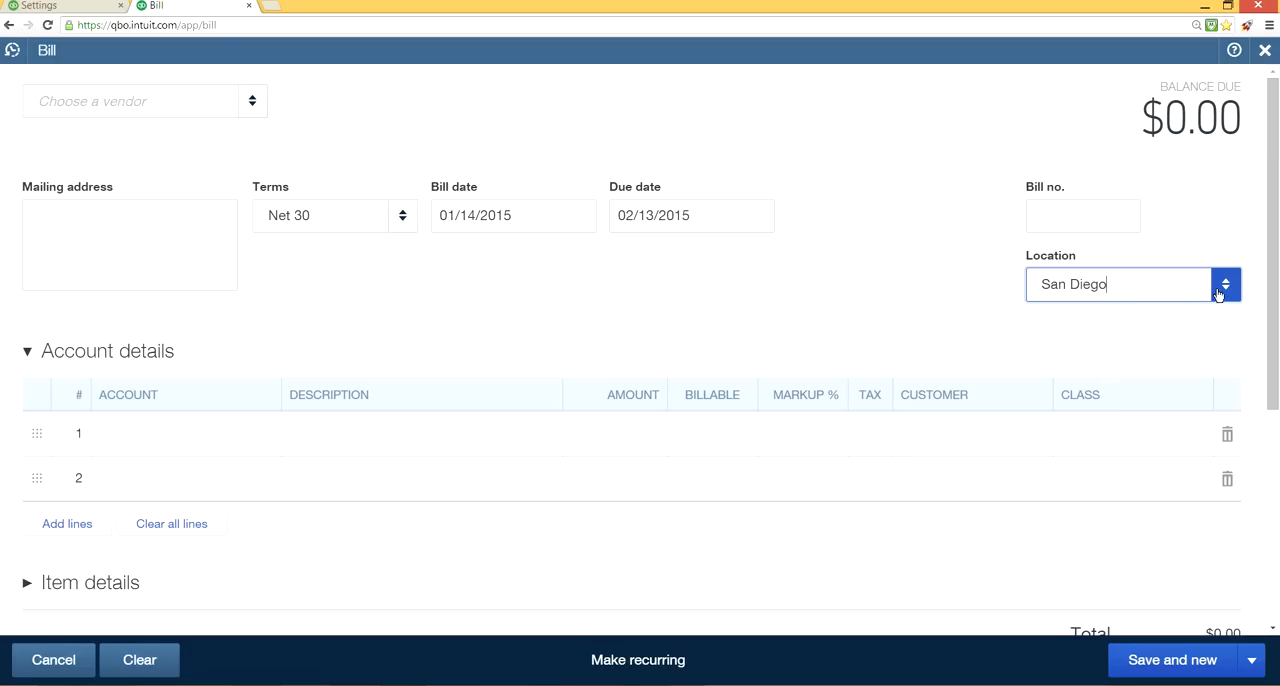
pyautogui.click(1218, 293)
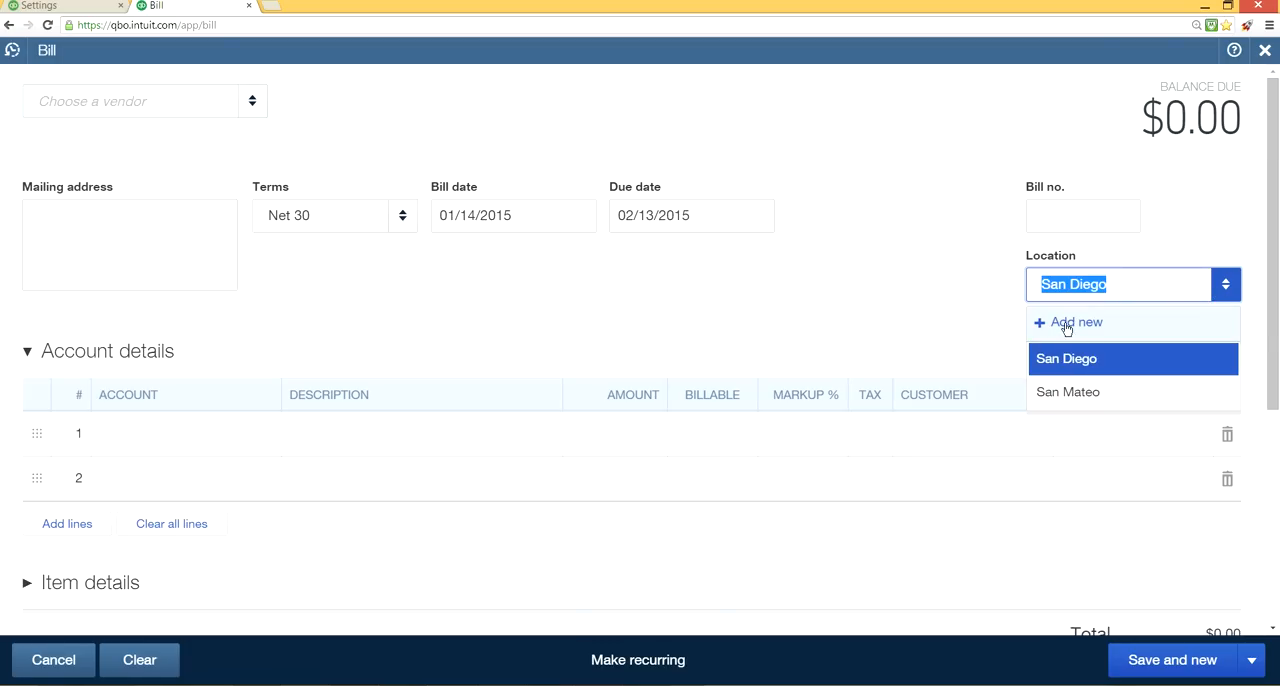
pyautogui.click(1070, 393)
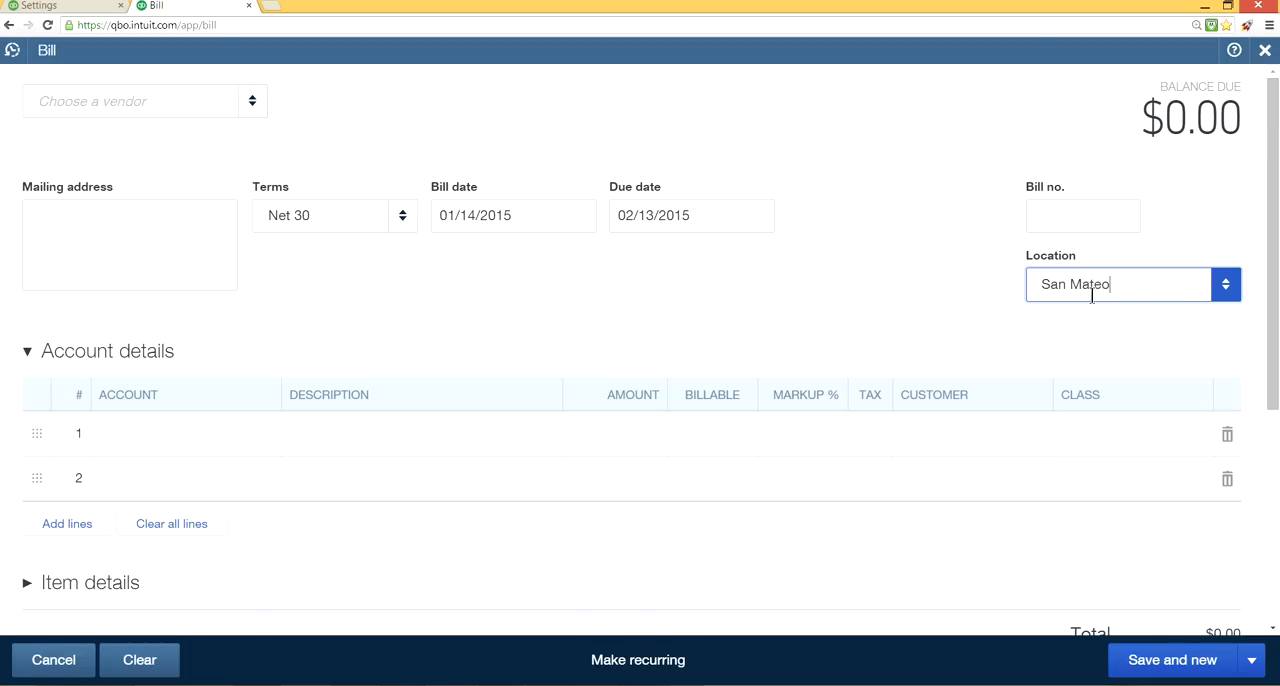
# Assign the class Installation to line 1 and Overhead to line 2, and leave the bill without saving.
pyautogui.click(1136, 435)
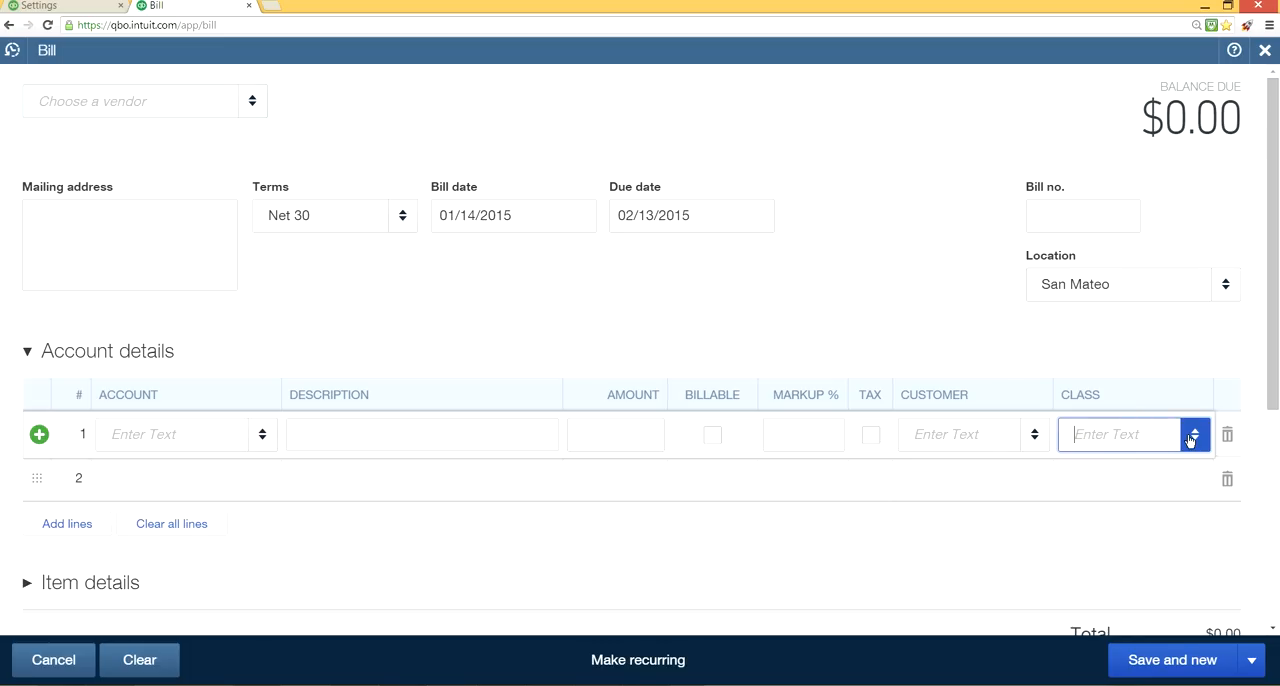
pyautogui.click(1194, 436)
pyautogui.click(990, 223)
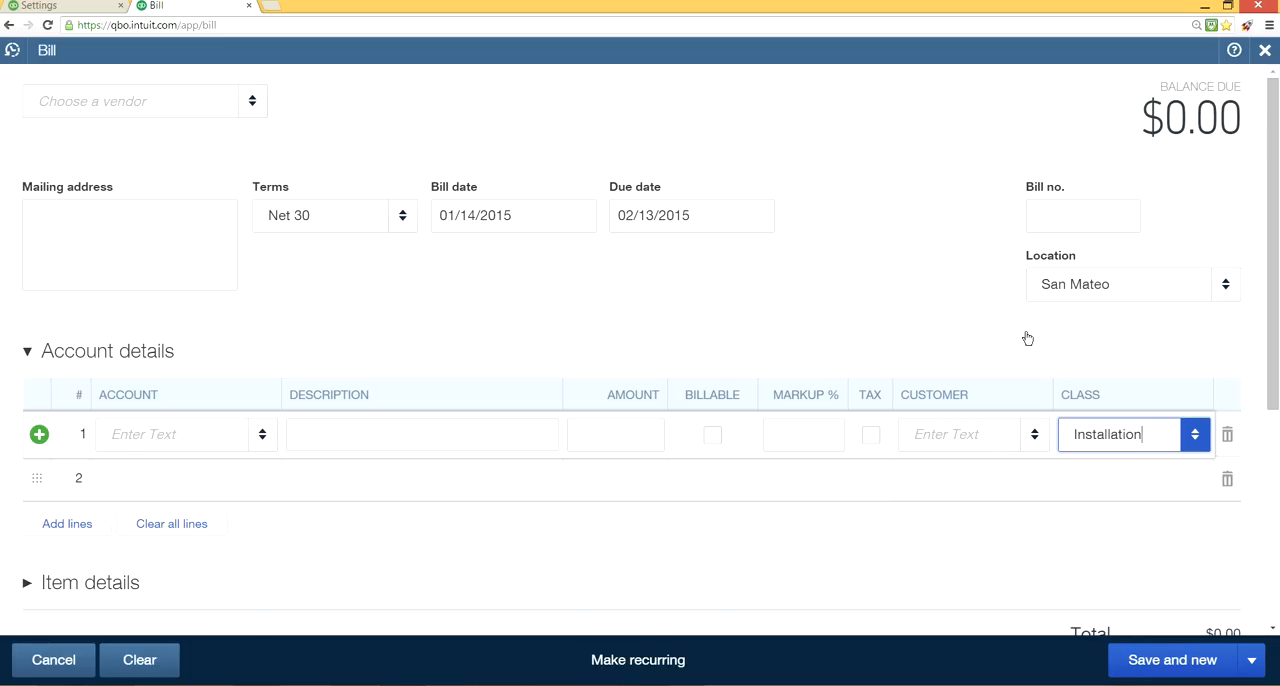
pyautogui.click(1151, 489)
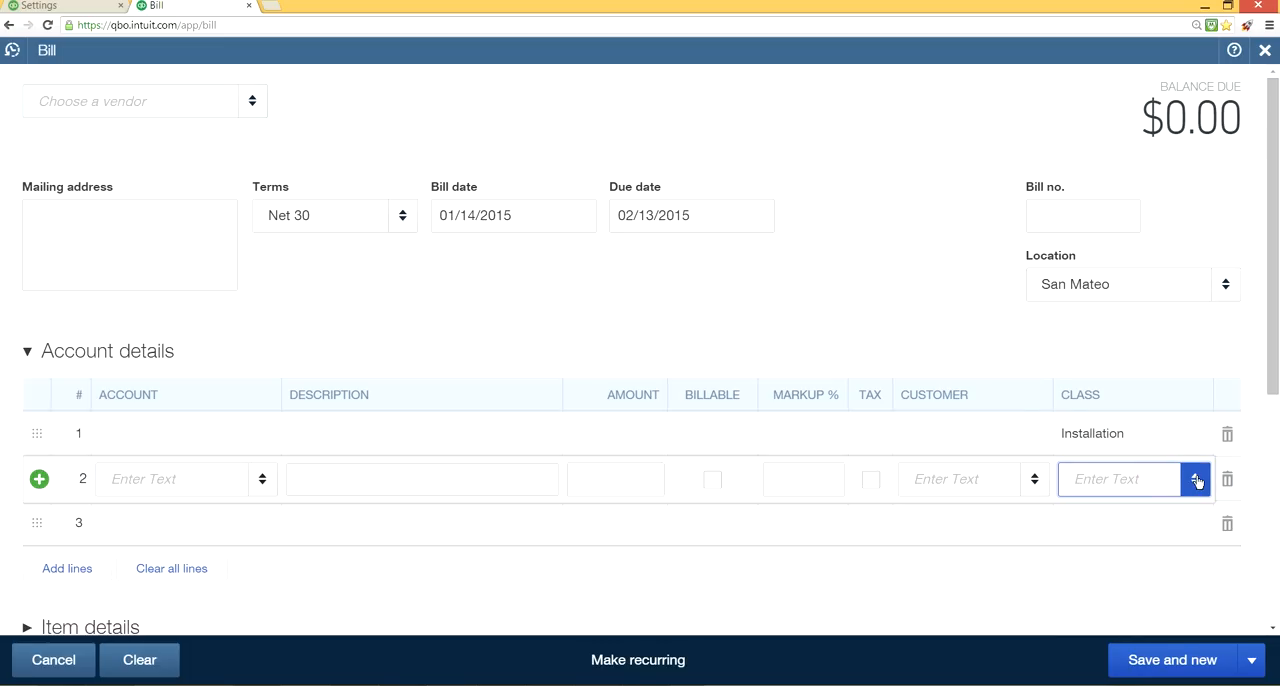
pyautogui.click(1196, 479)
pyautogui.click(1066, 312)
pyautogui.click(1263, 52)
pyautogui.click(749, 392)
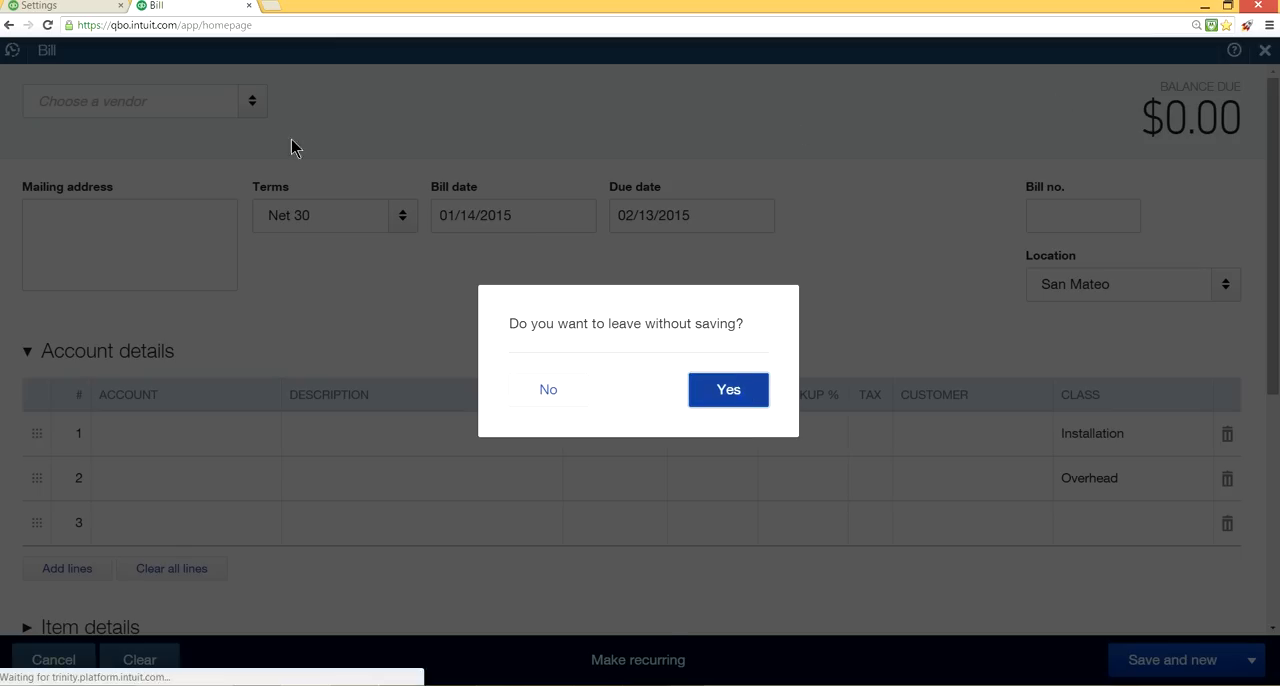
# Return to the company settings and review the available customer labels and the label's help note, keeping Customers.
pyautogui.click(28, 6)
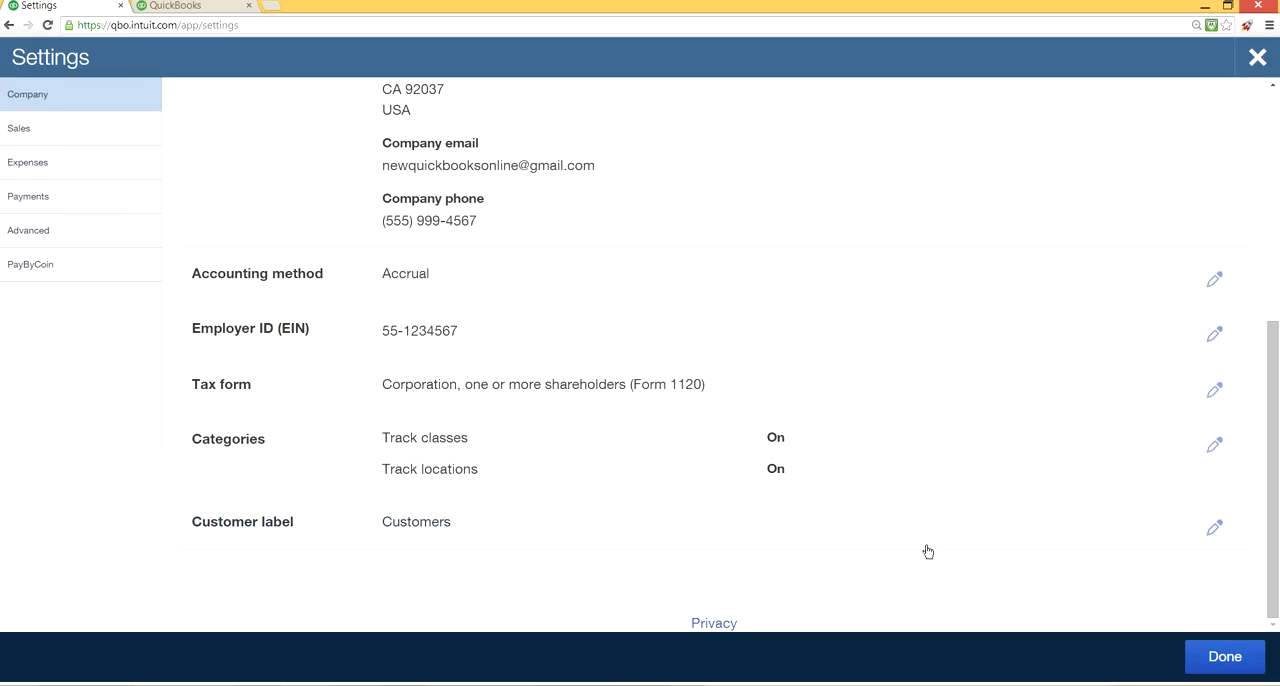
pyautogui.click(1214, 528)
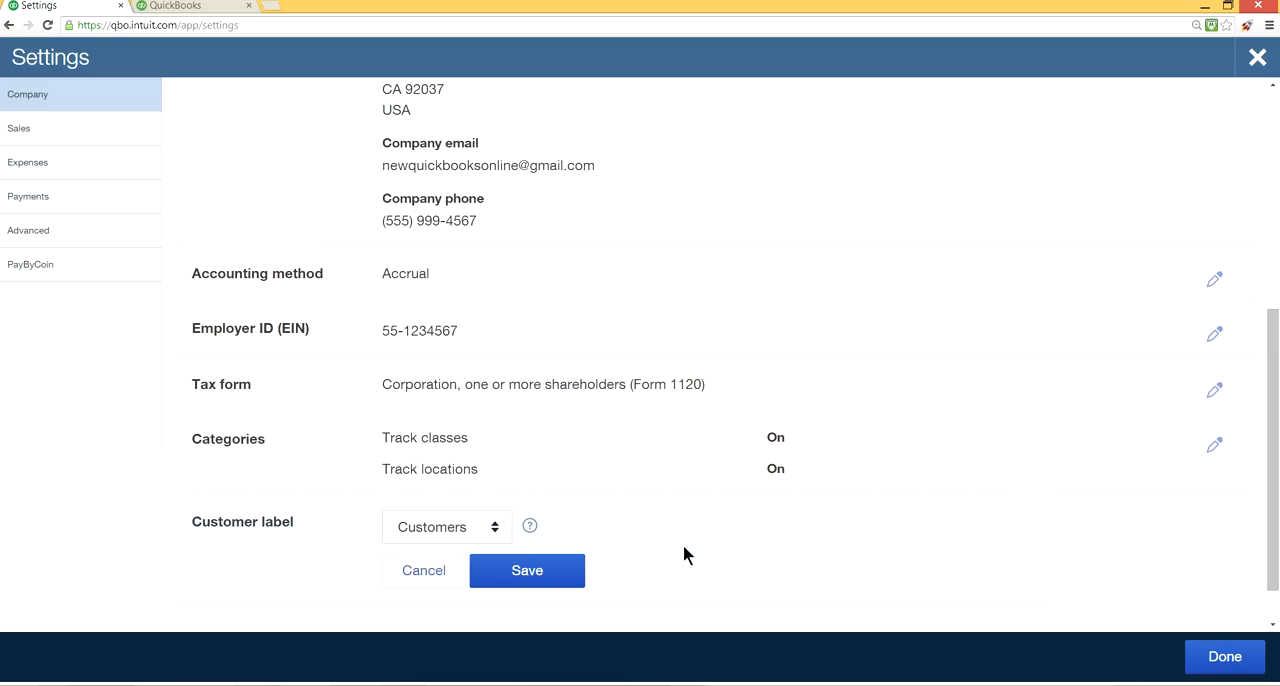
pyautogui.click(497, 527)
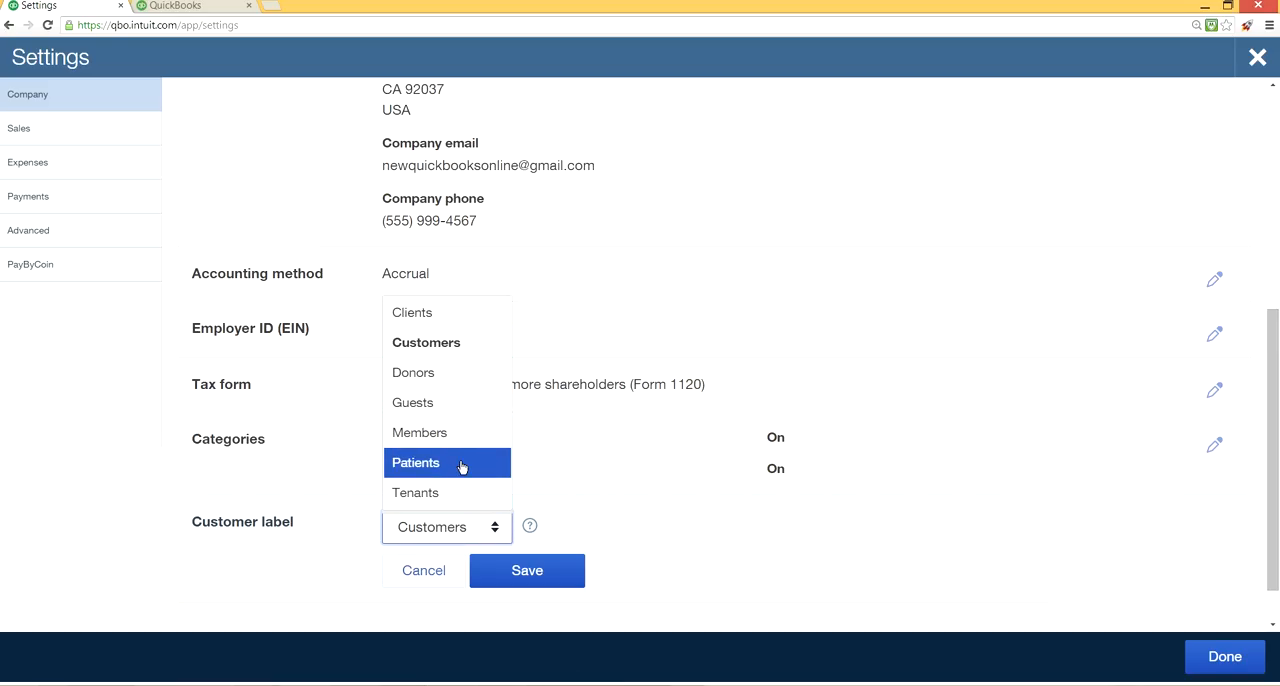
pyautogui.click(458, 360)
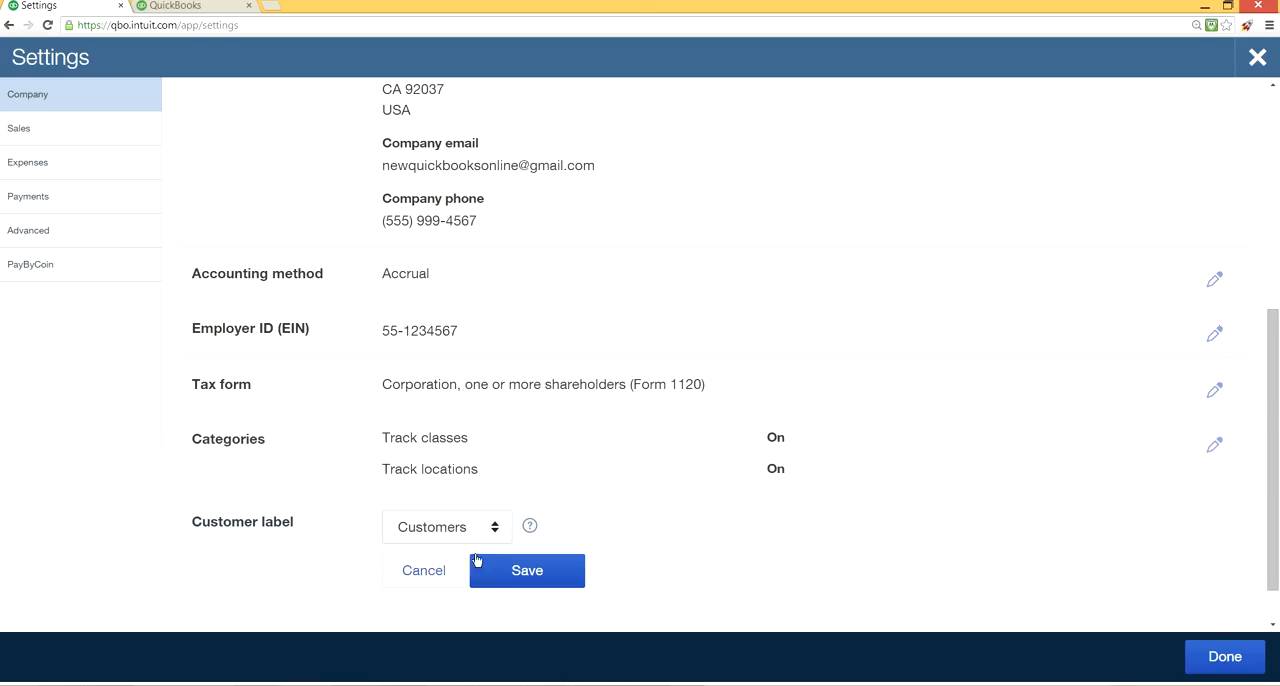
pyautogui.click(531, 530)
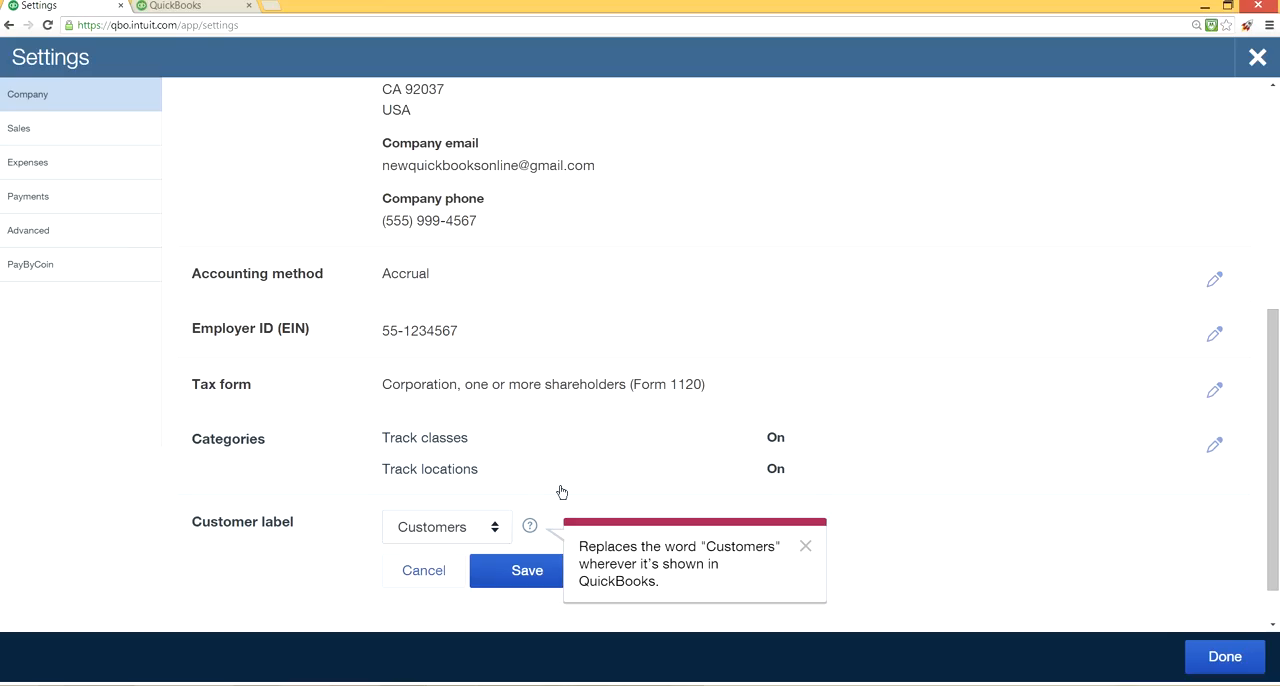
pyautogui.click(491, 526)
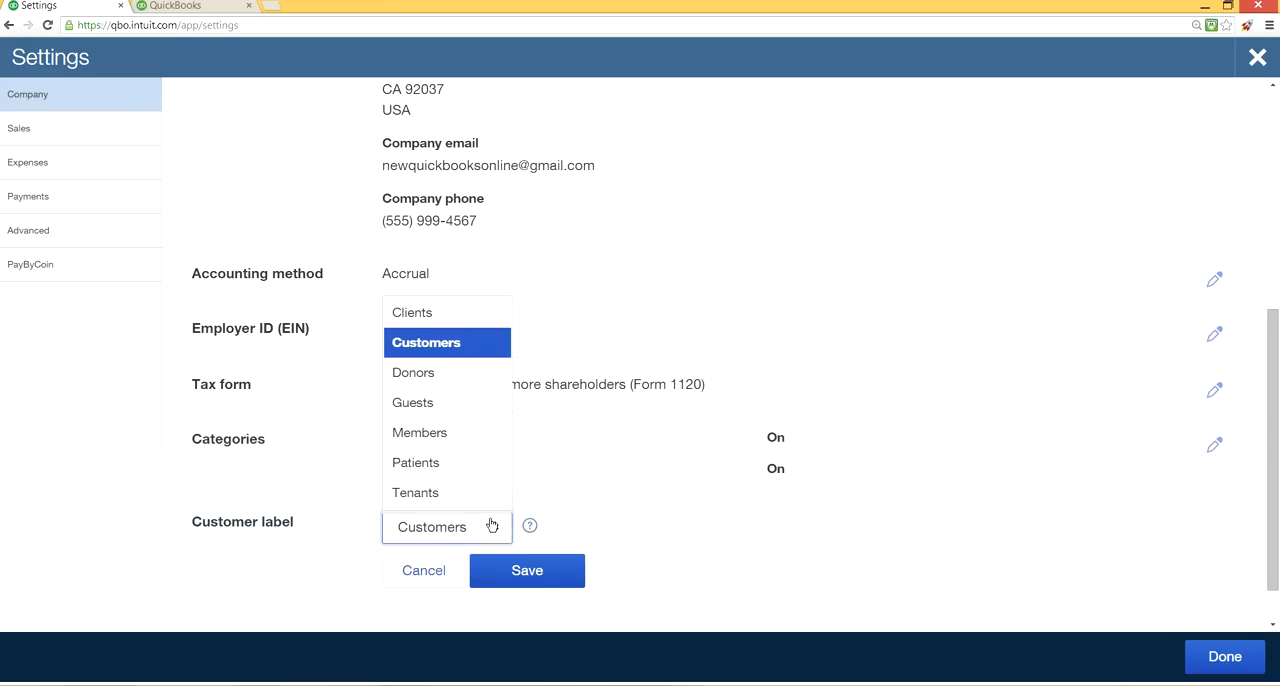
# Check in the second browser tab where the Customers label appears on the homepage and among the transactions to create.
pyautogui.click(183, 6)
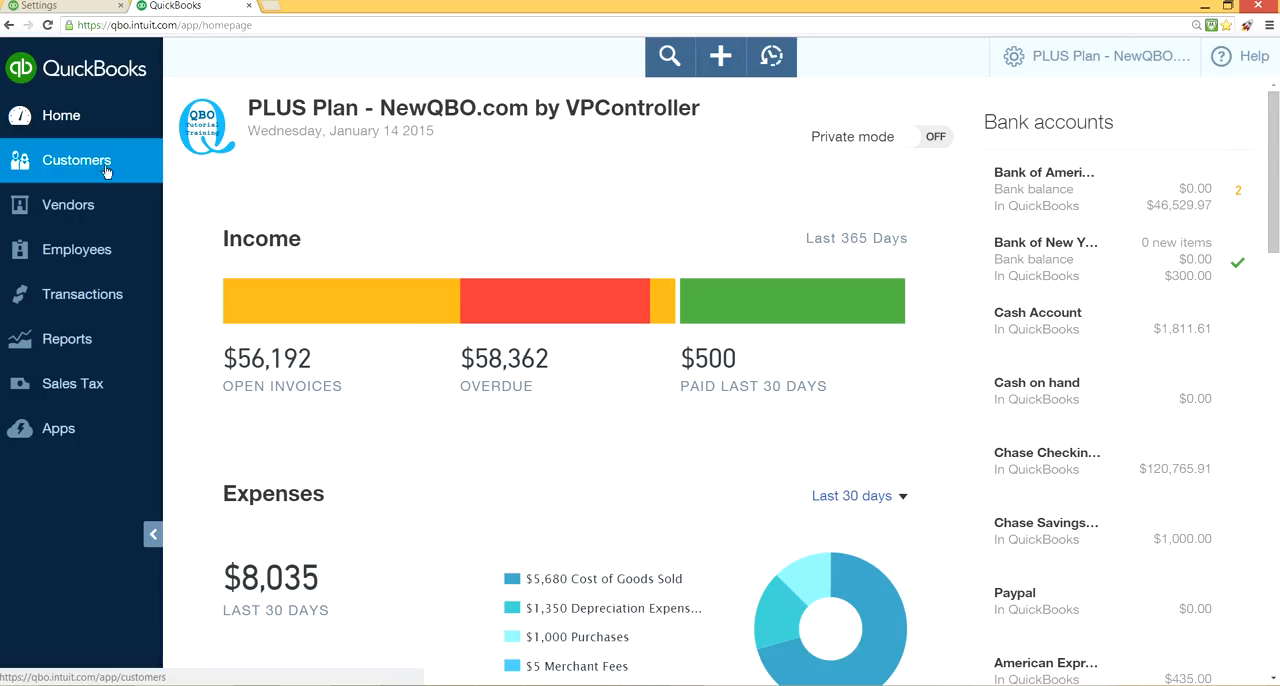
pyautogui.click(721, 55)
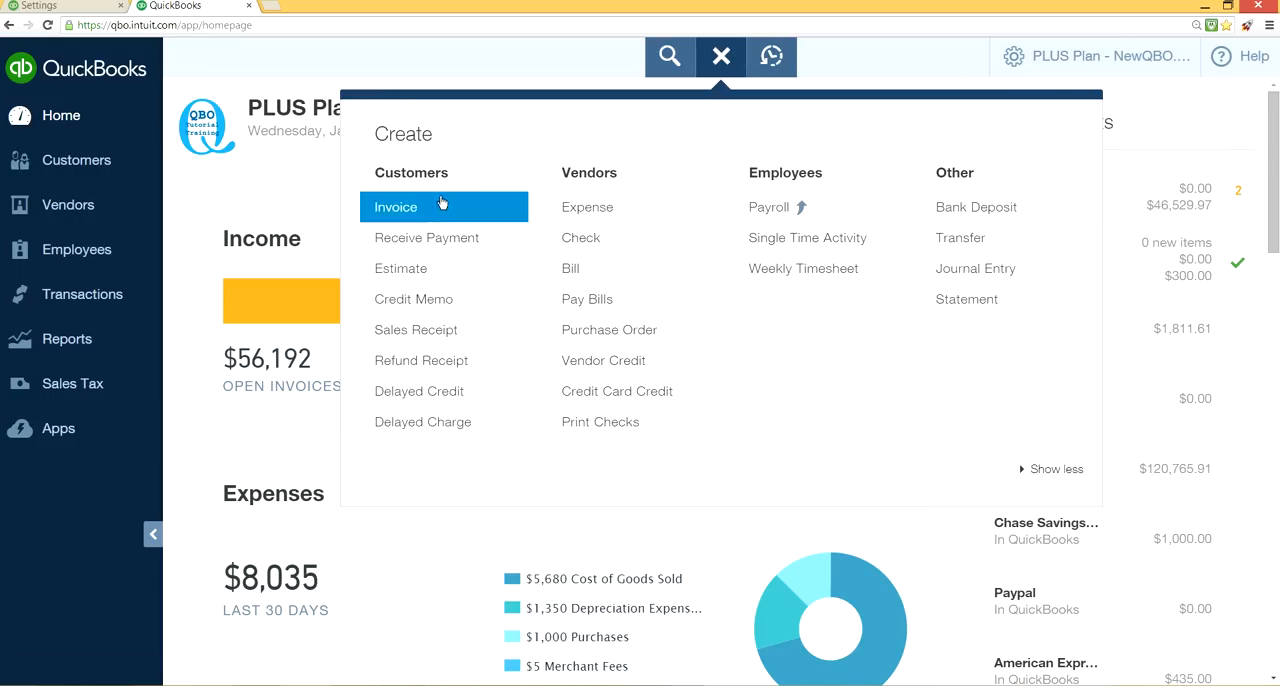
pyautogui.click(722, 63)
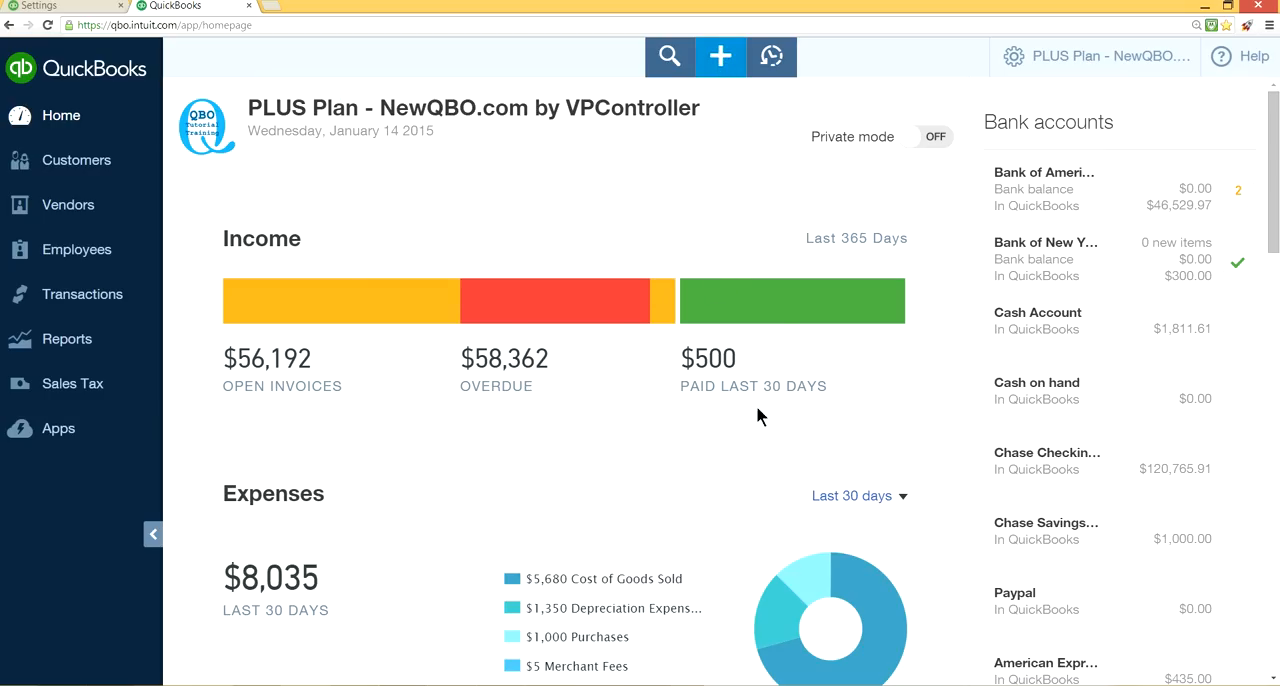
# Review the customer label options again in the settings, save the label as Customers and finish the company settings.
pyautogui.click(86, 10)
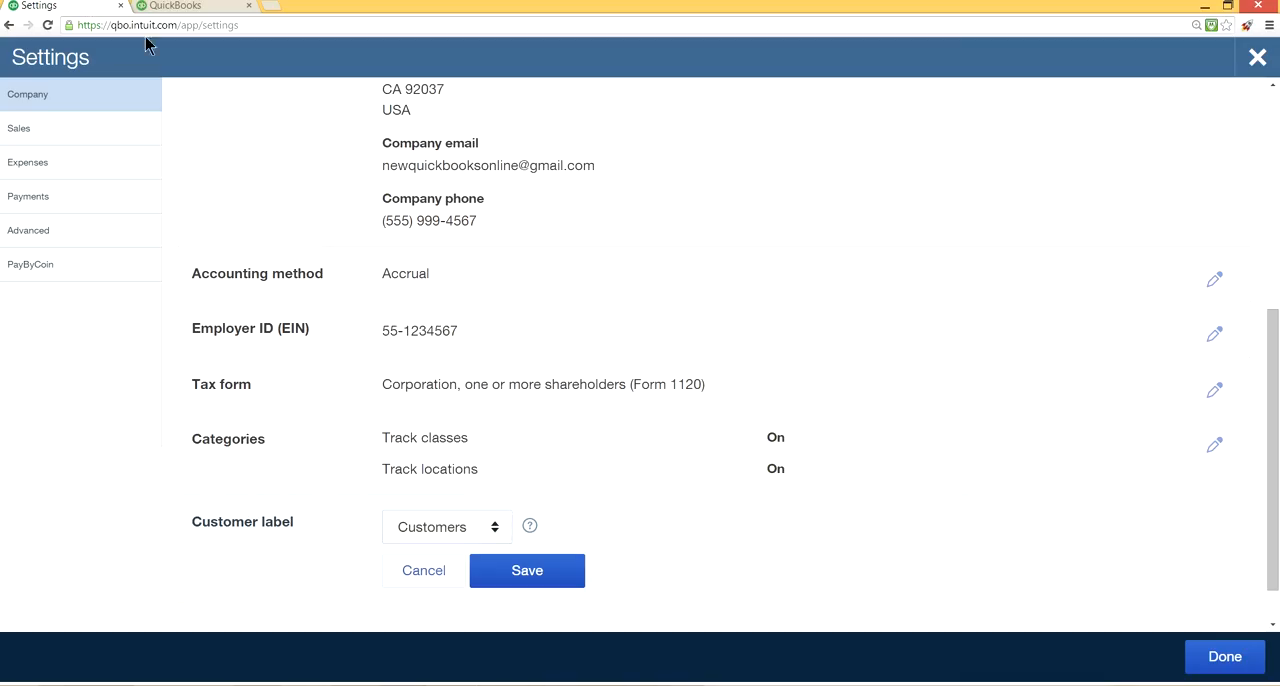
pyautogui.click(490, 526)
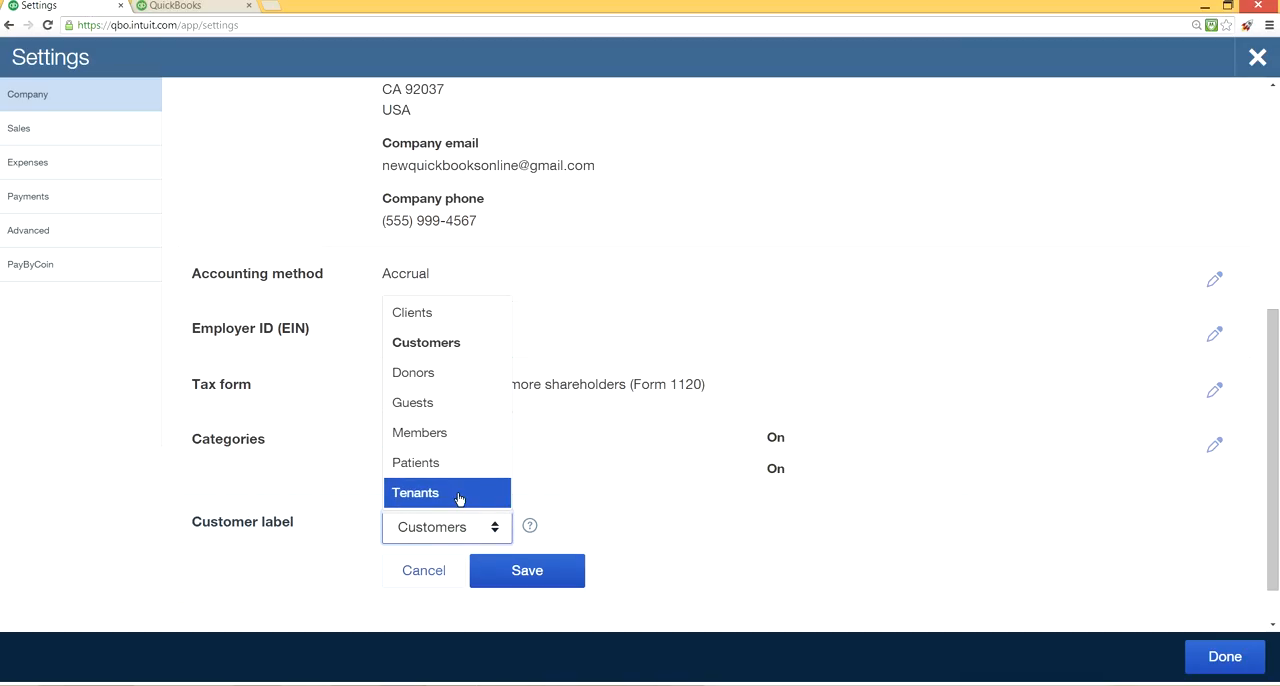
pyautogui.click(521, 578)
pyautogui.click(674, 490)
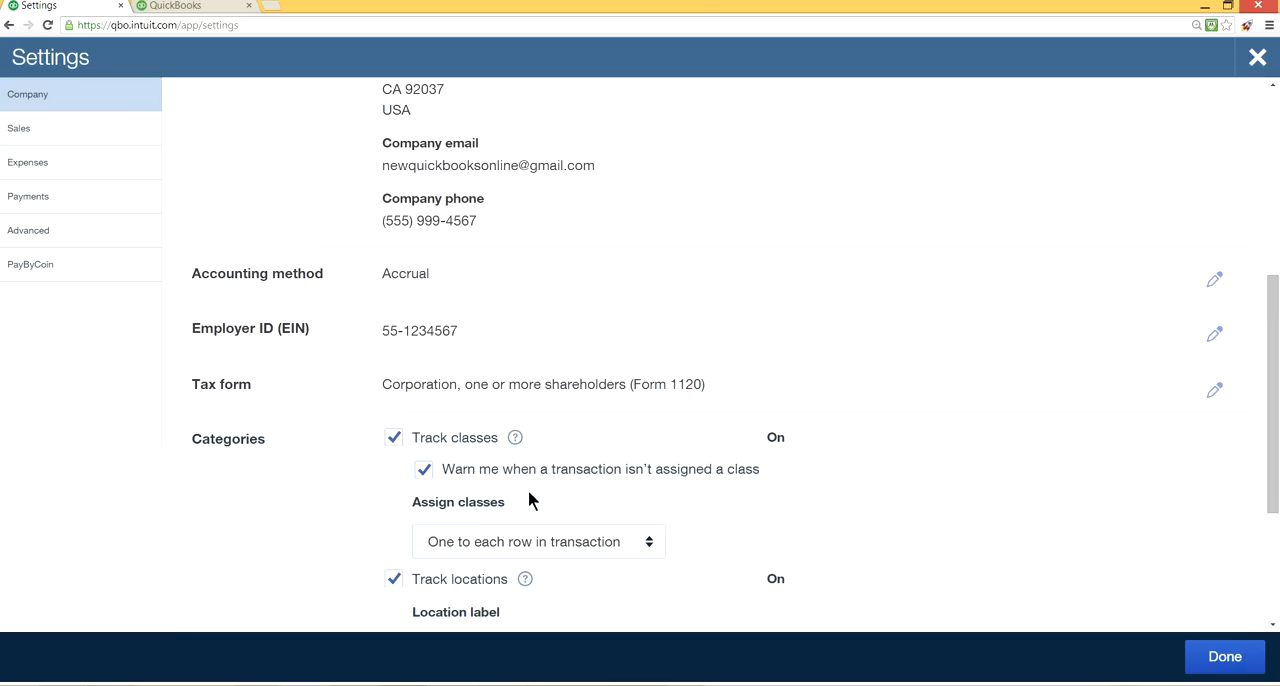
pyautogui.scroll(-3, 737, 543)
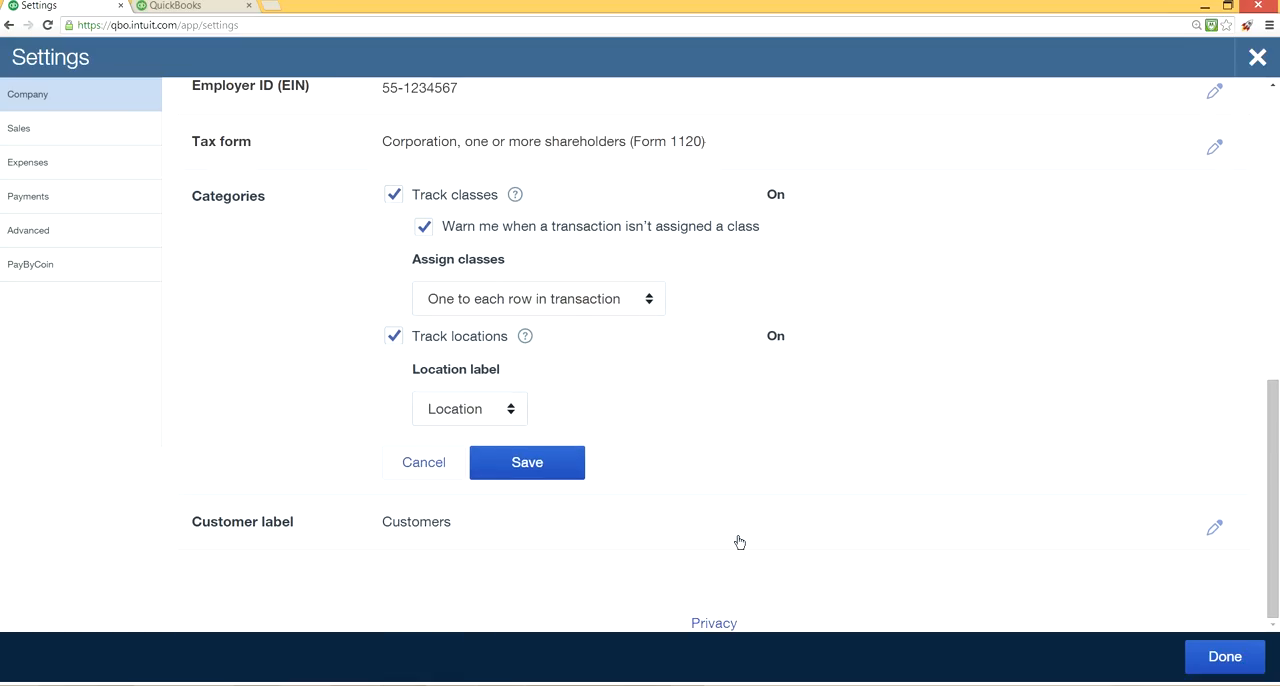
pyautogui.click(1225, 656)
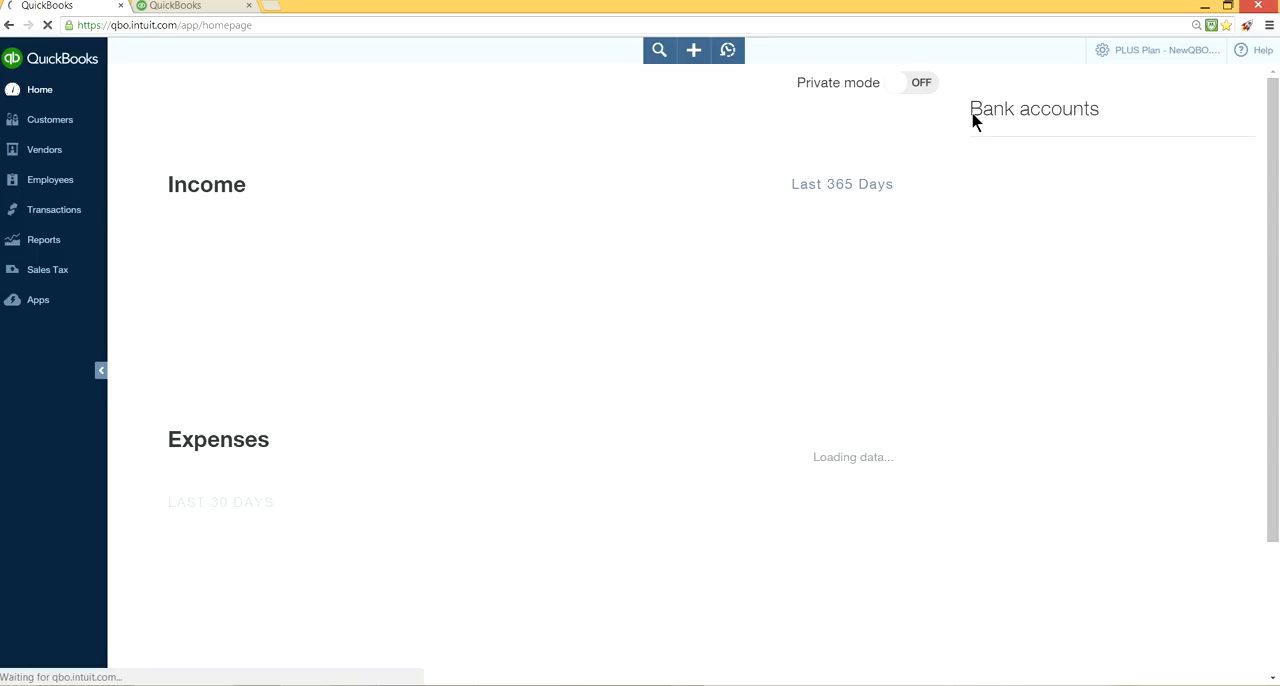
# Reopen the company settings and go from the Sales section to the custom form styles list.
pyautogui.click(1135, 55)
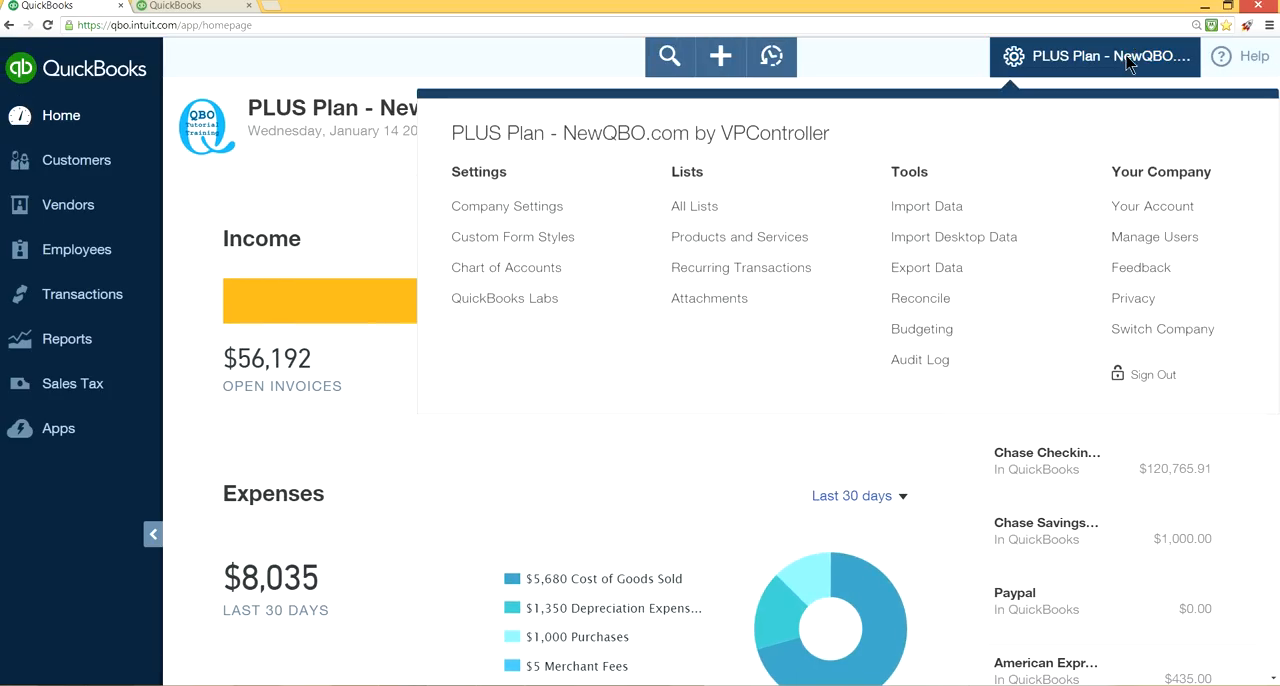
pyautogui.click(745, 160)
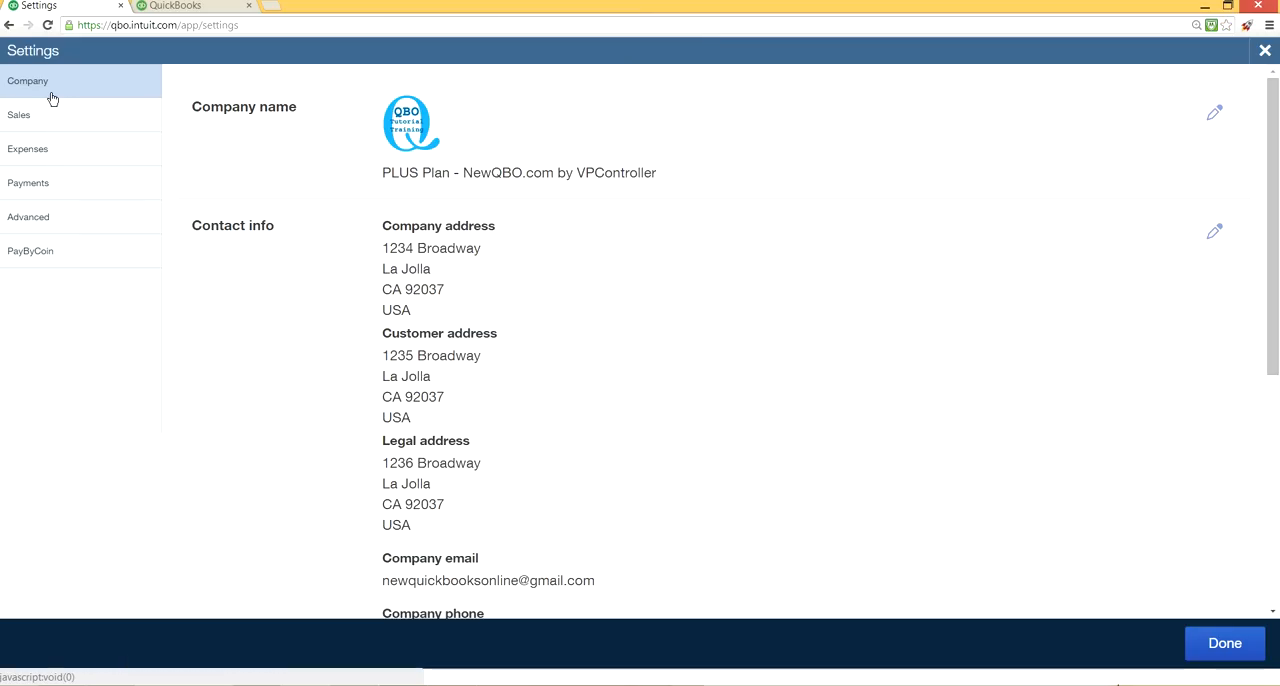
pyautogui.click(20, 116)
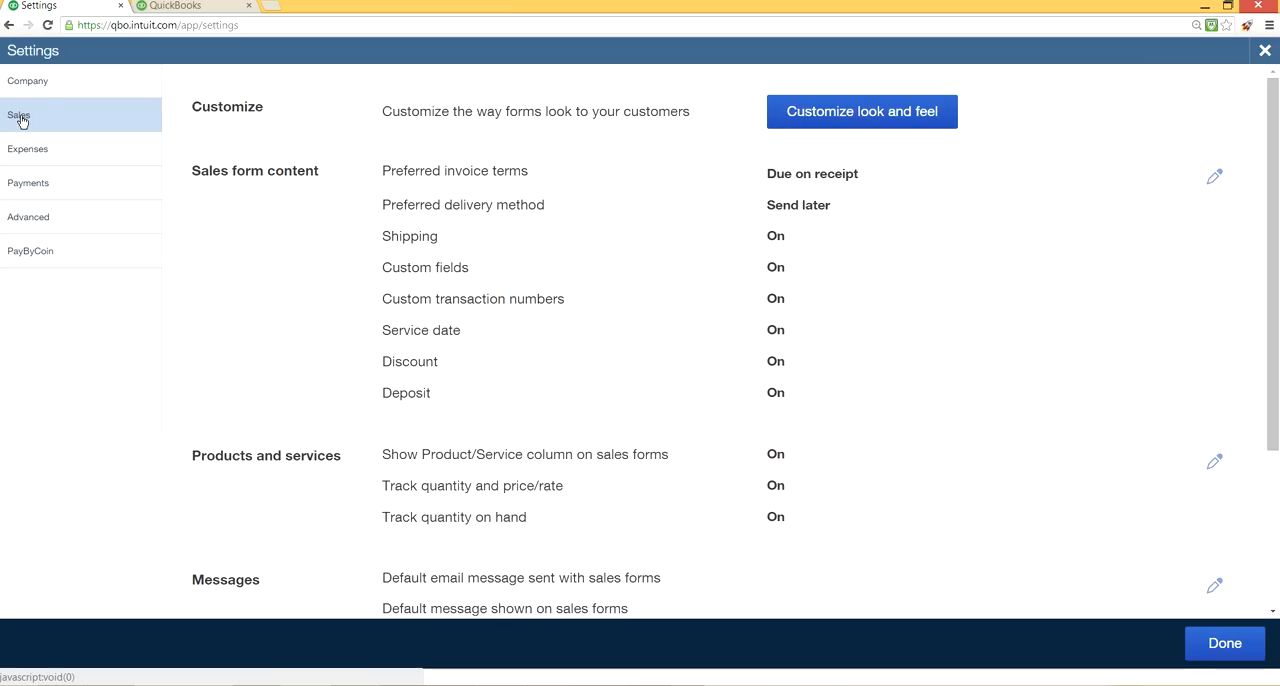
pyautogui.click(831, 117)
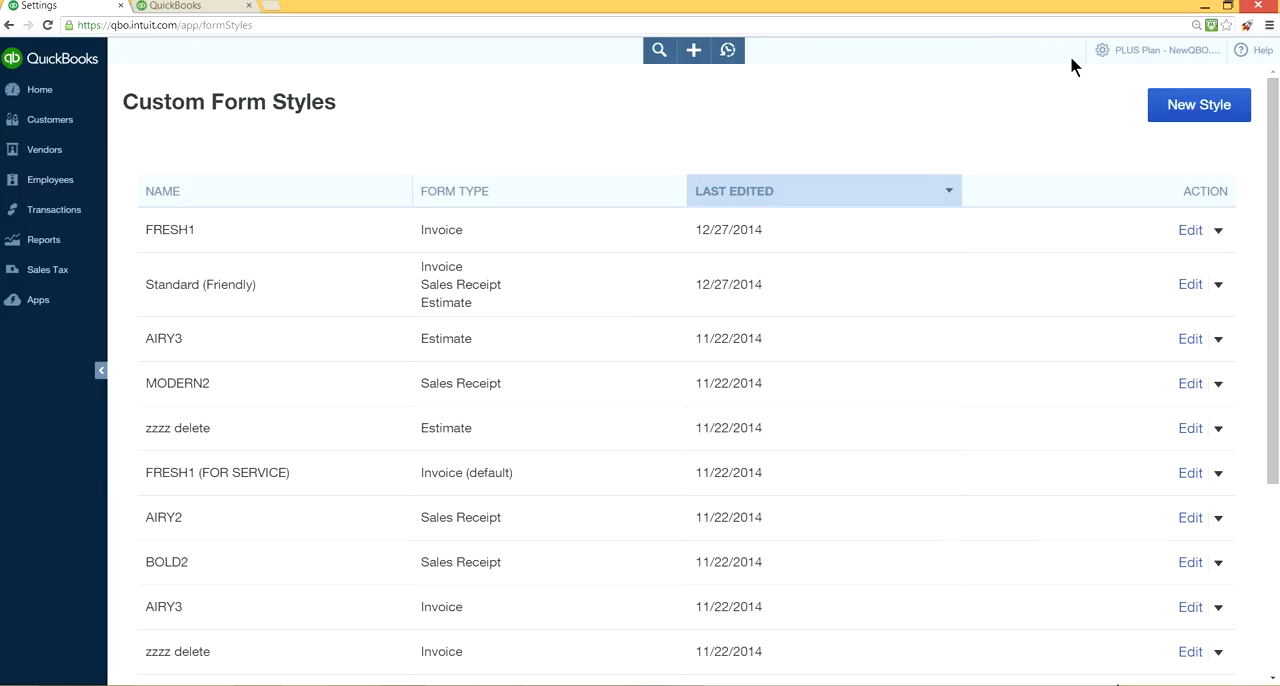
# Go back from the form styles list to the Sales section of the company settings, and close the settings.
pyautogui.click(1140, 49)
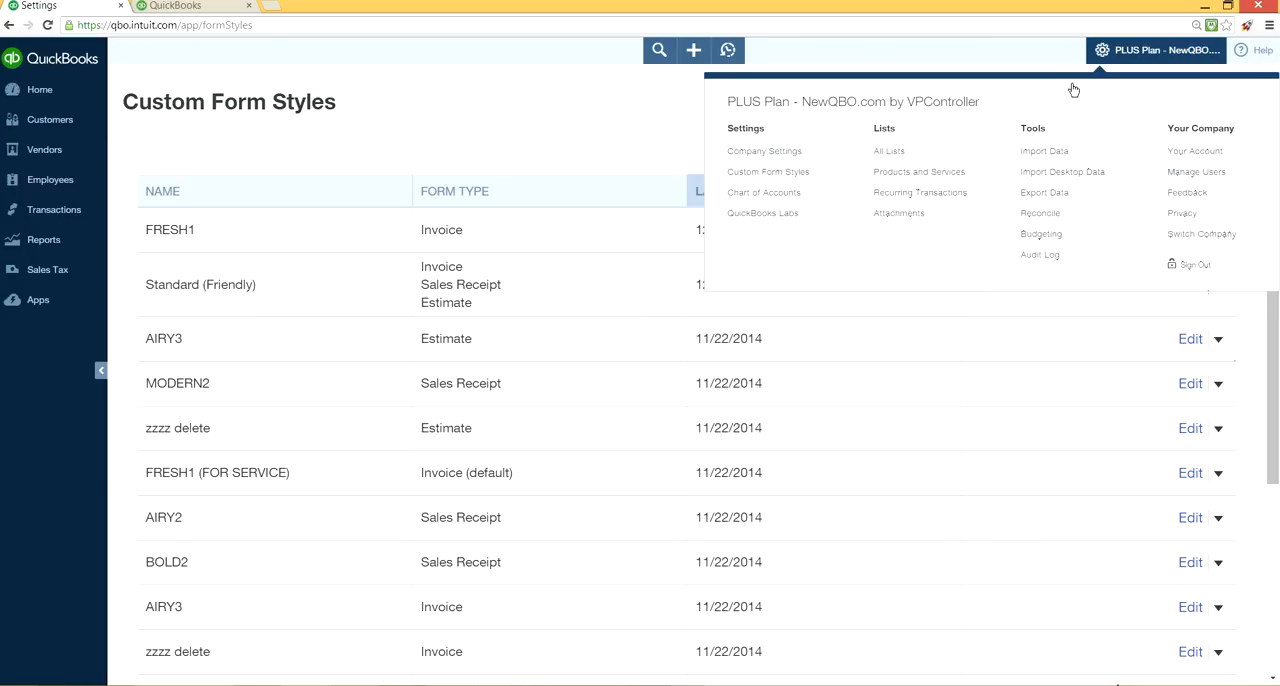
pyautogui.click(744, 153)
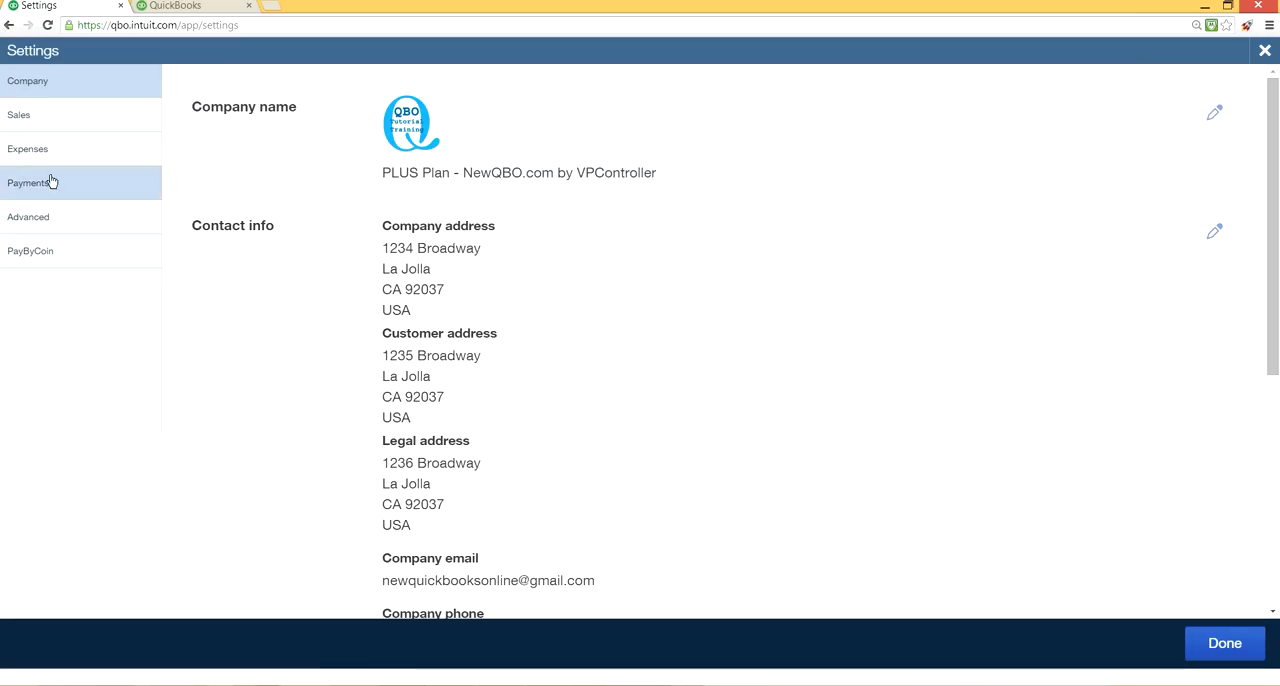
pyautogui.click(20, 117)
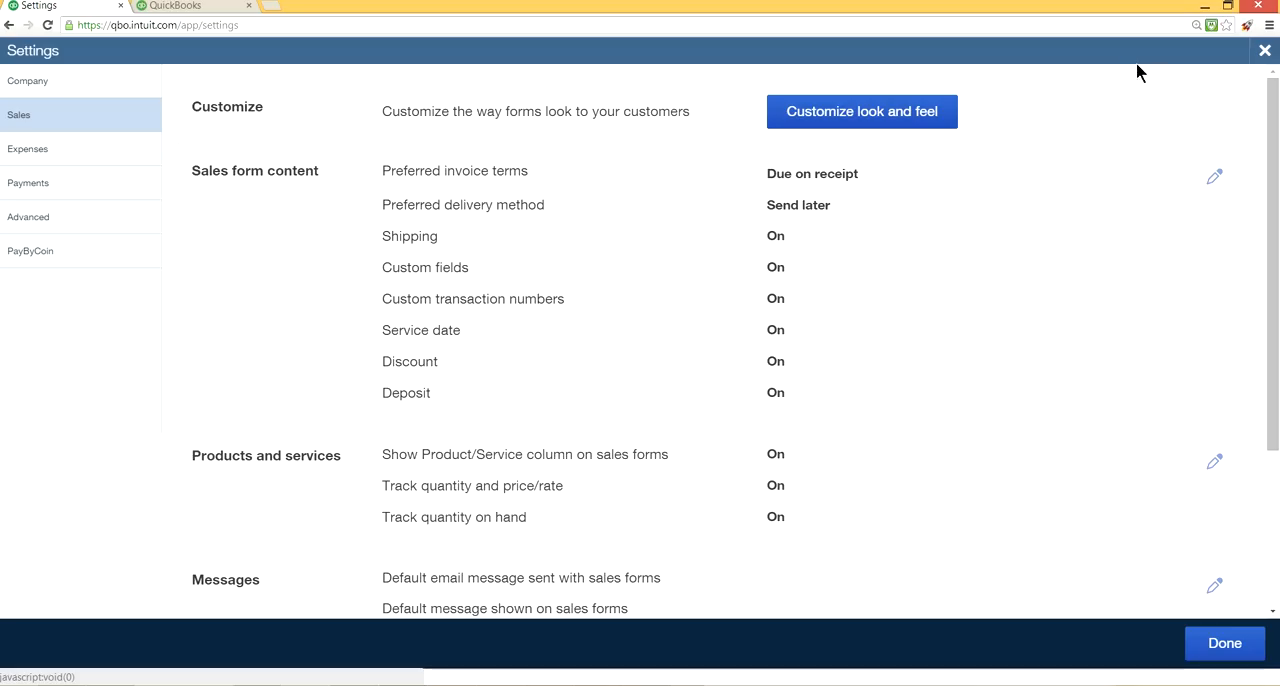
pyautogui.click(1265, 52)
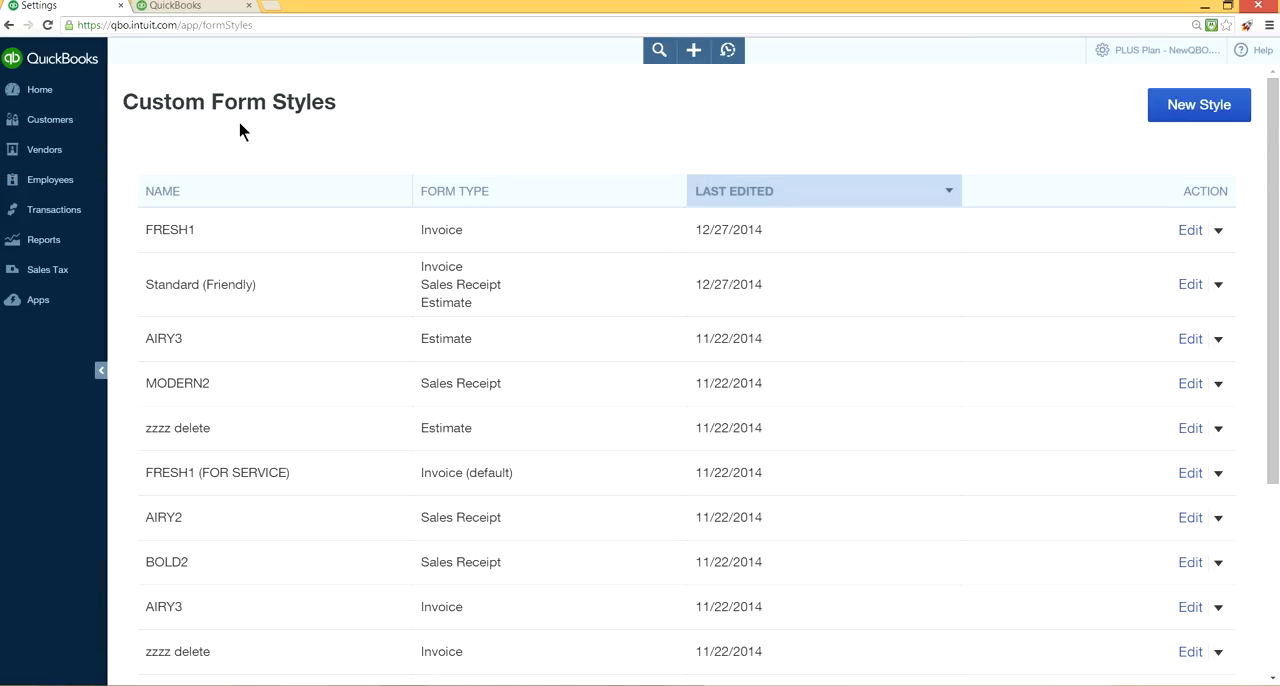
# Set the preferred invoice terms to Net 30 in the sales form content settings and save the change.
pyautogui.click(1190, 58)
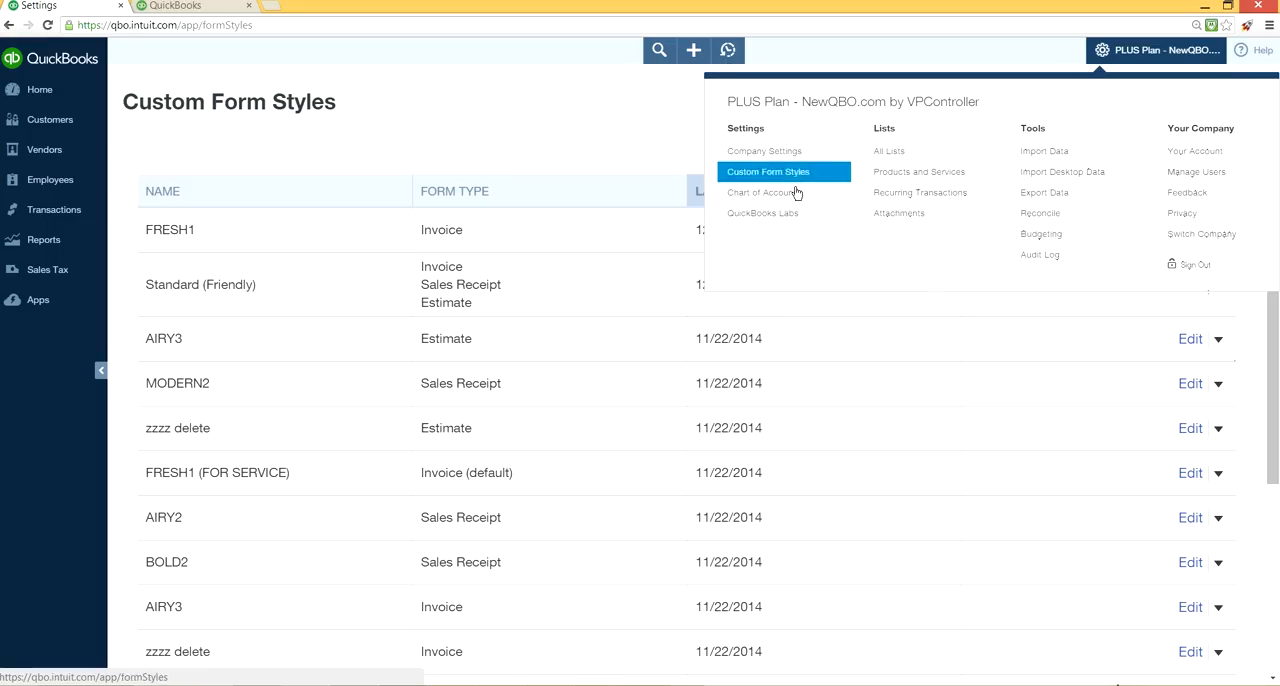
pyautogui.click(741, 162)
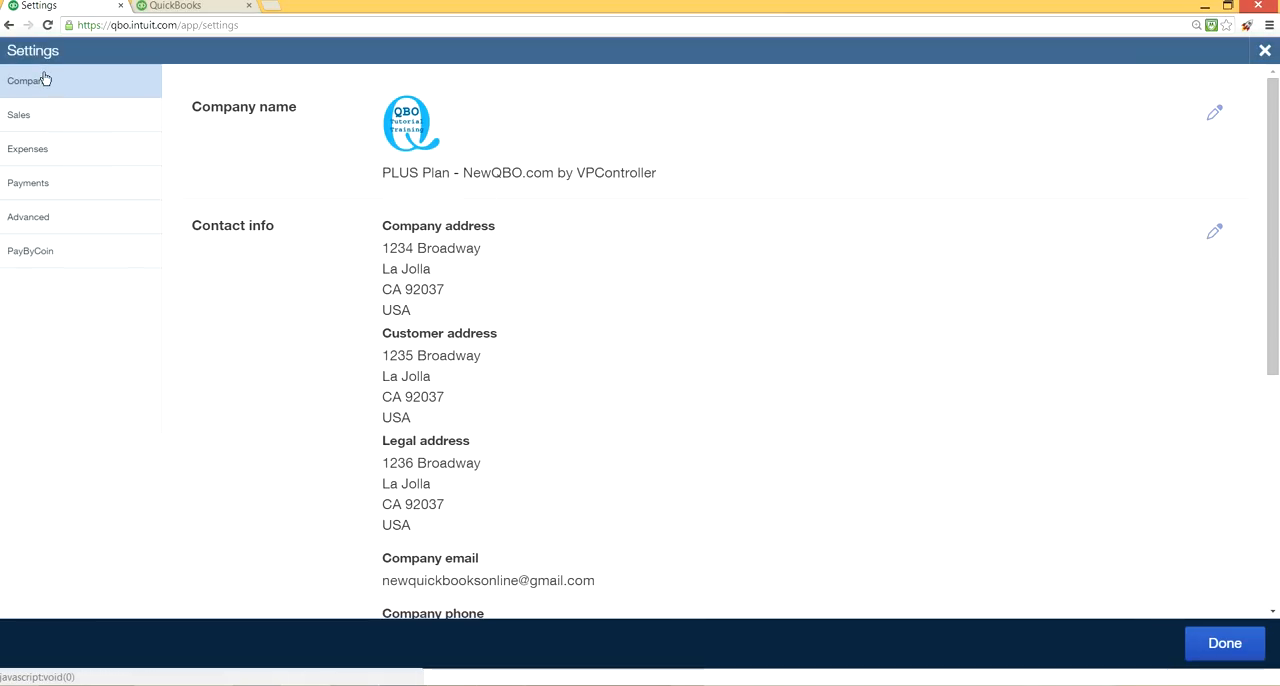
pyautogui.click(36, 114)
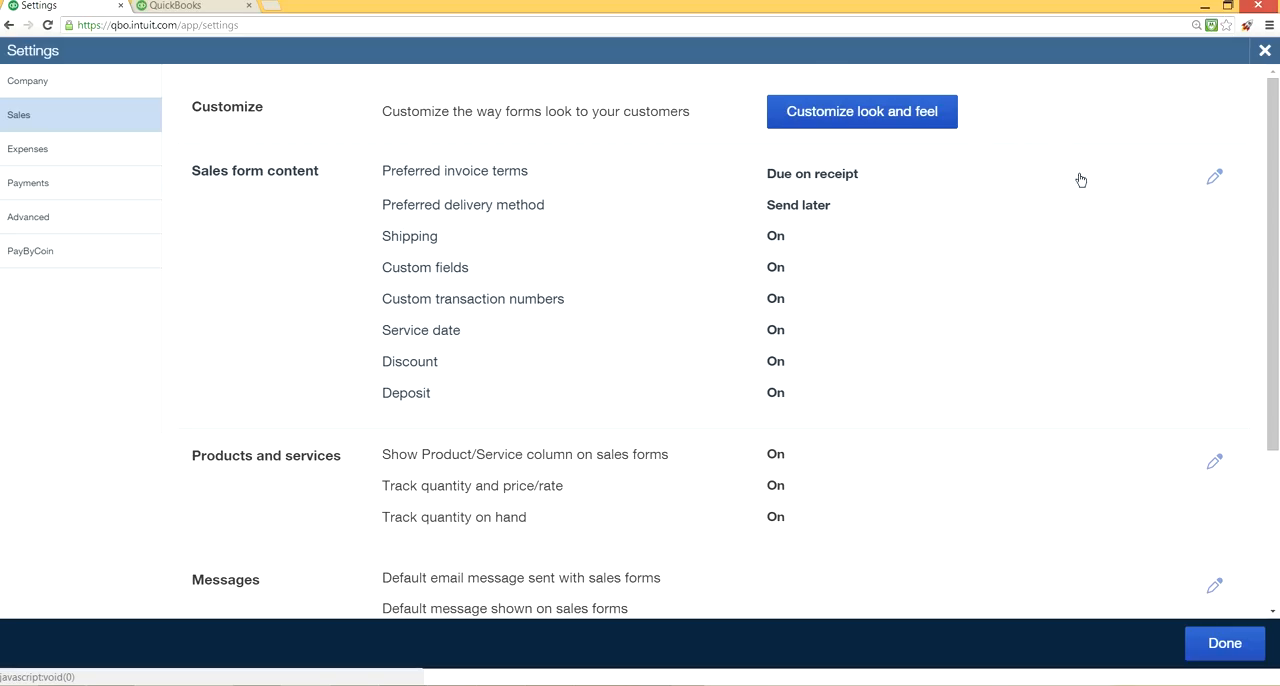
pyautogui.click(1214, 179)
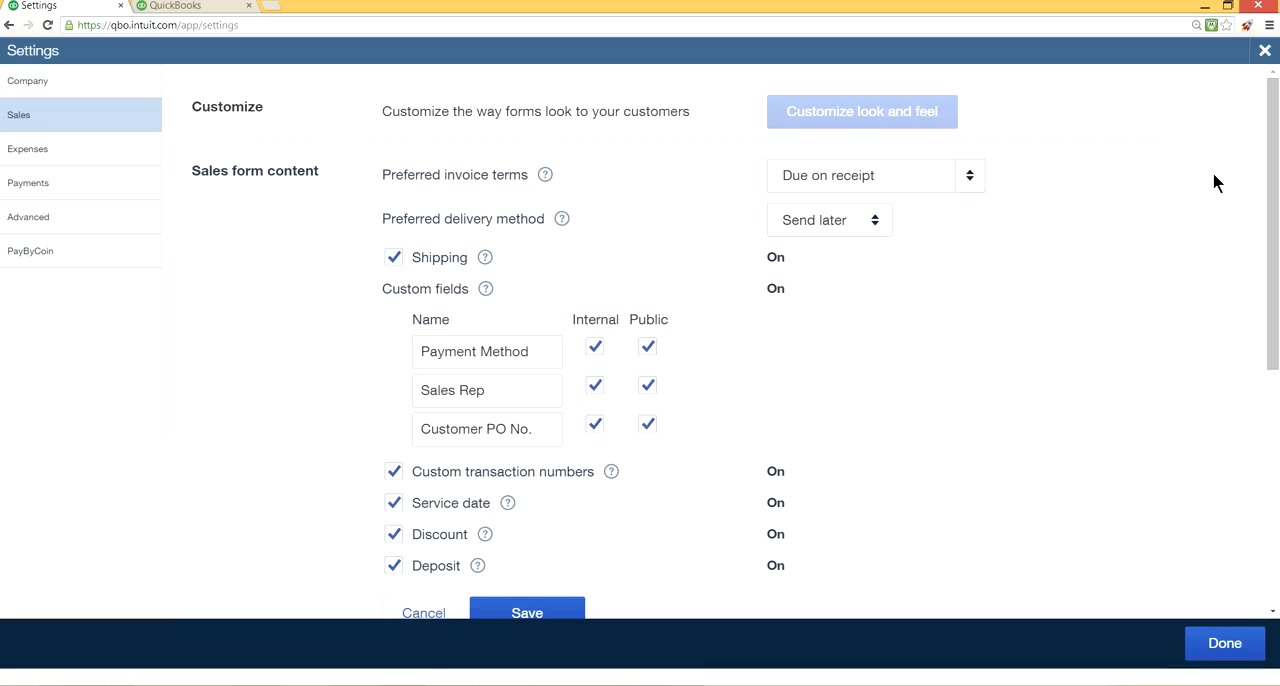
pyautogui.click(970, 177)
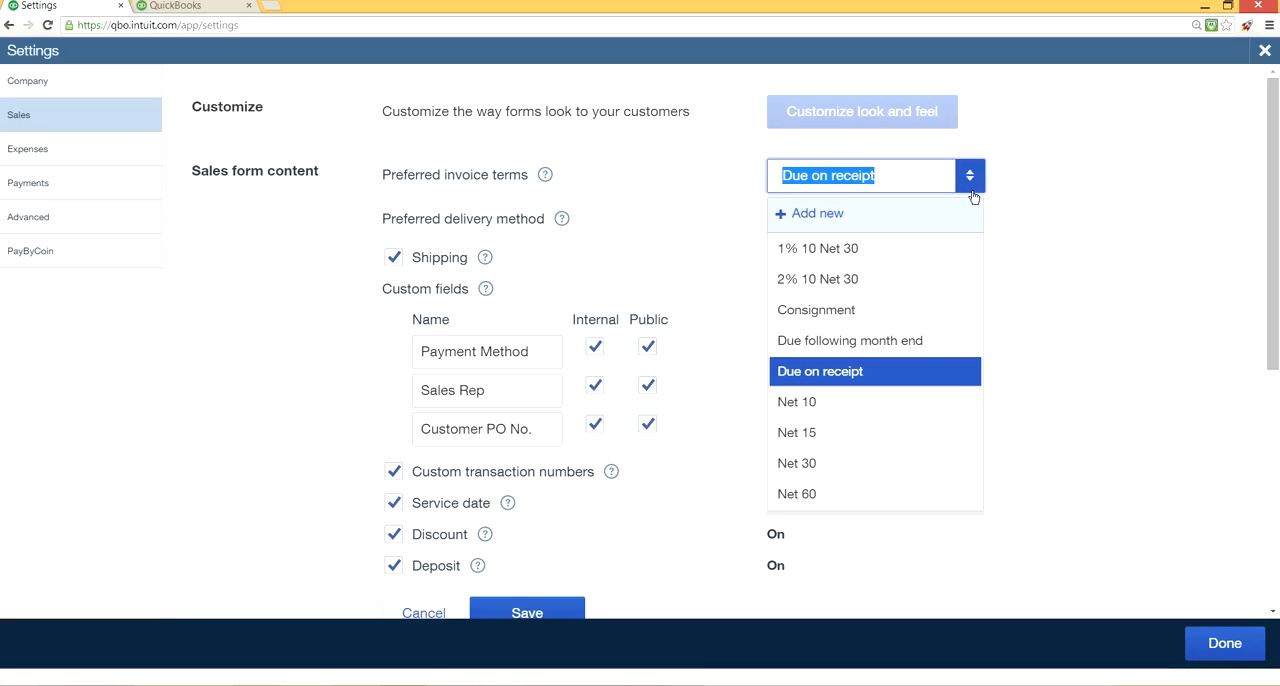
pyautogui.click(848, 466)
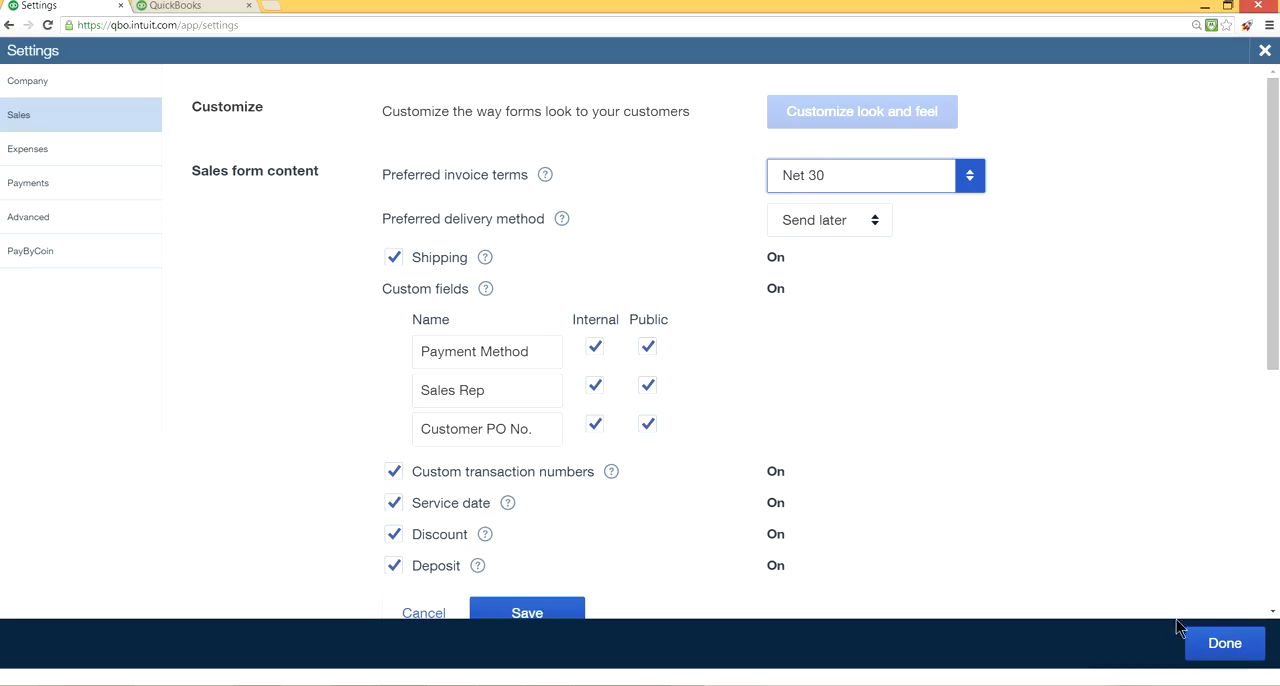
pyautogui.click(1231, 653)
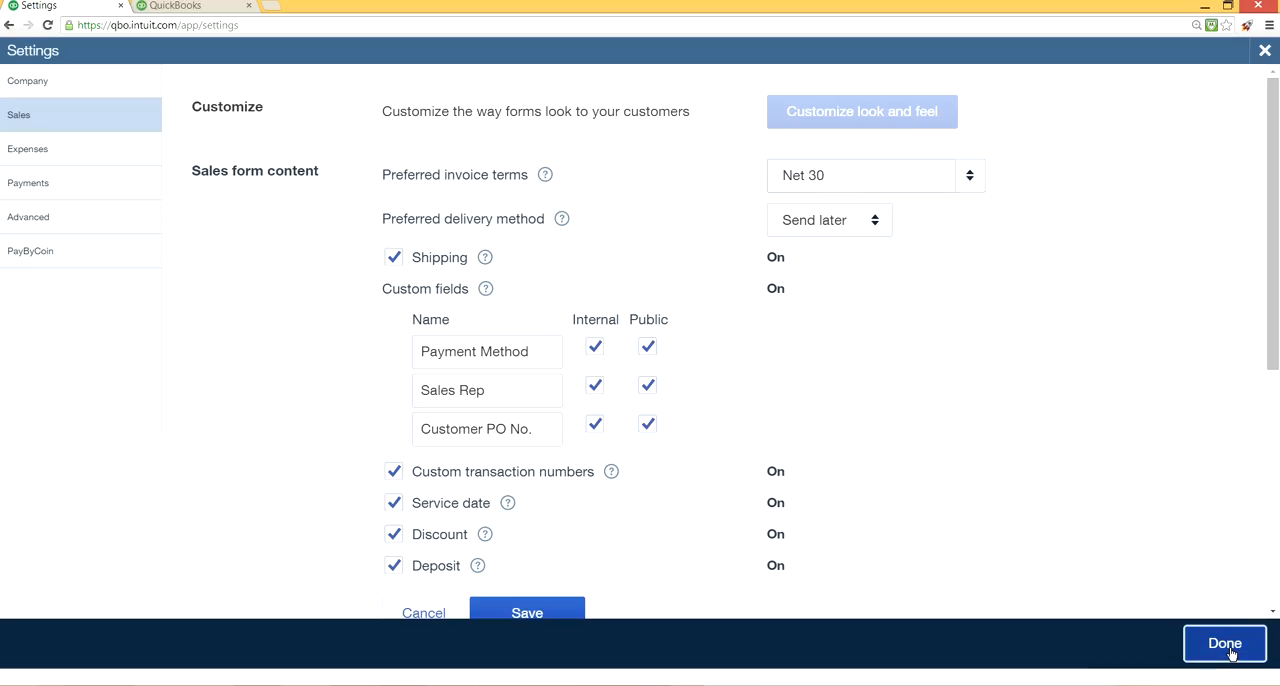
# Try Net 10 as the terms on a new invoice in the second browser tab, and leave the invoice without saving.
pyautogui.click(180, 6)
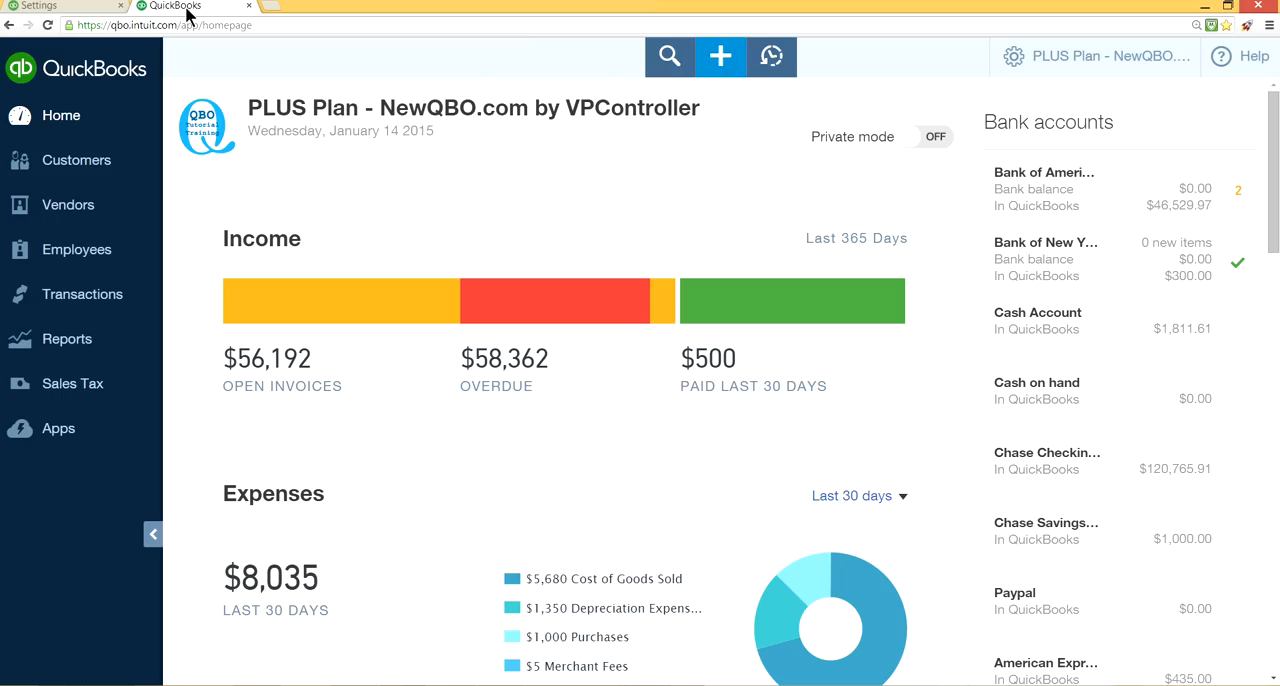
pyautogui.click(712, 65)
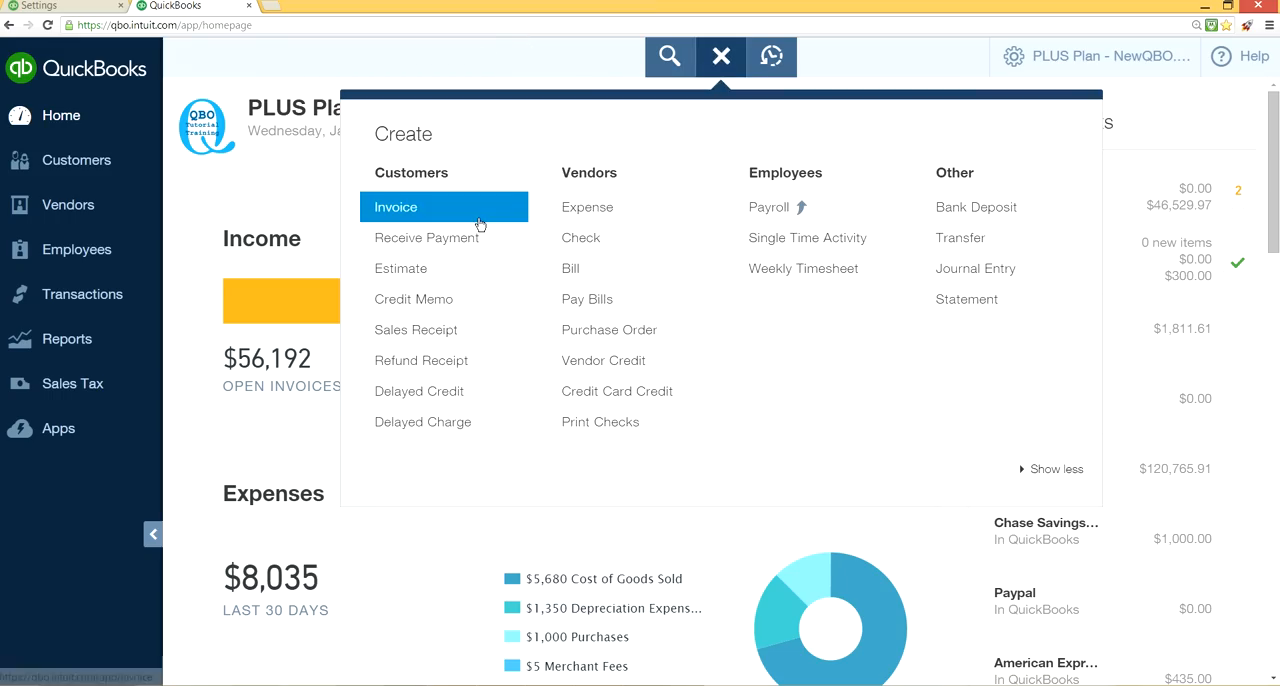
pyautogui.click(479, 224)
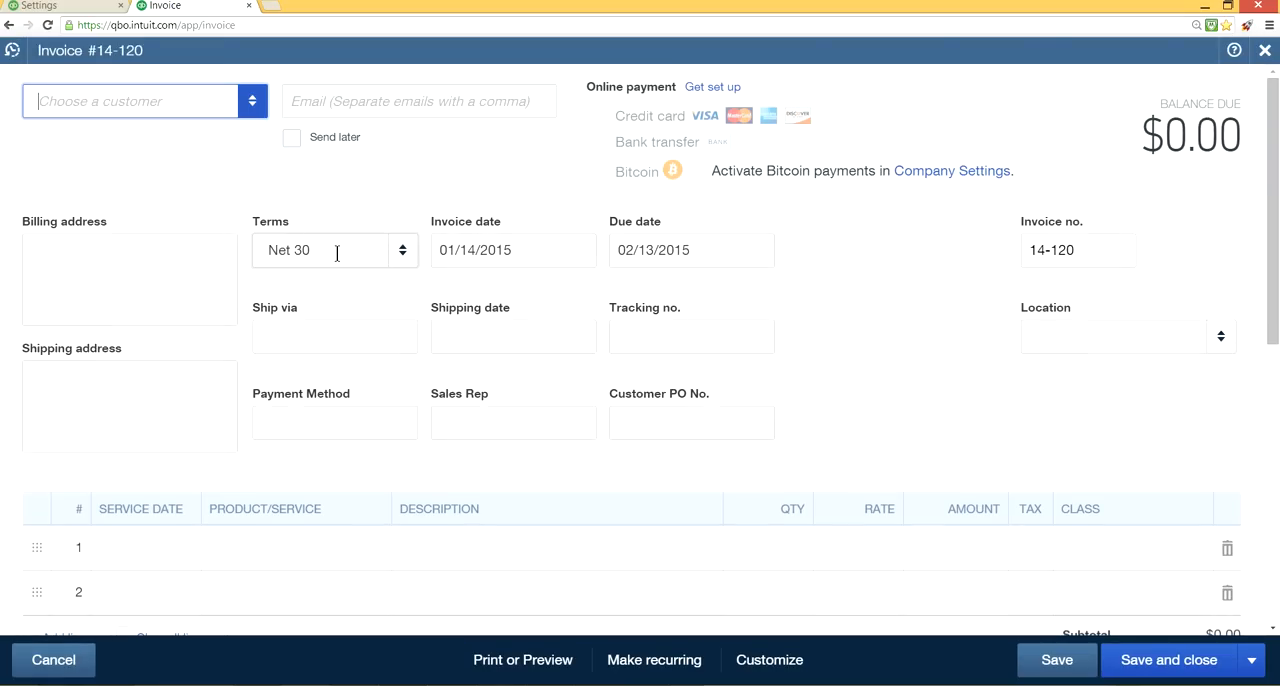
pyautogui.click(403, 253)
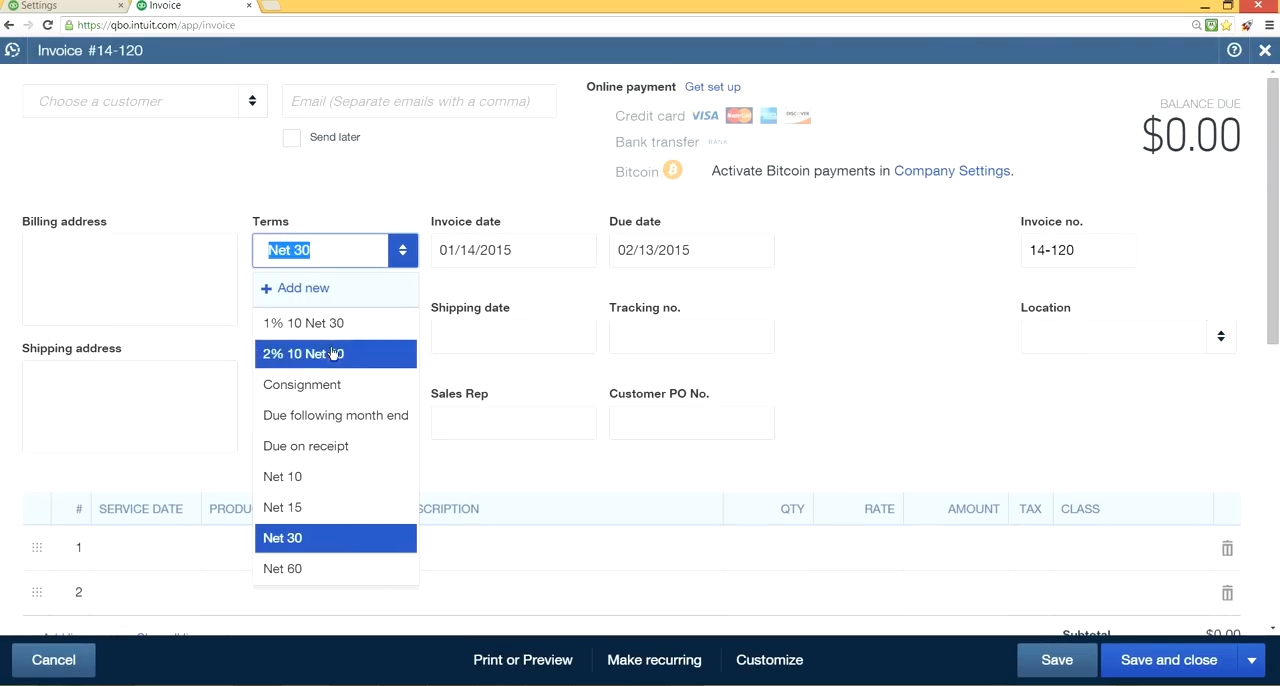
pyautogui.click(327, 473)
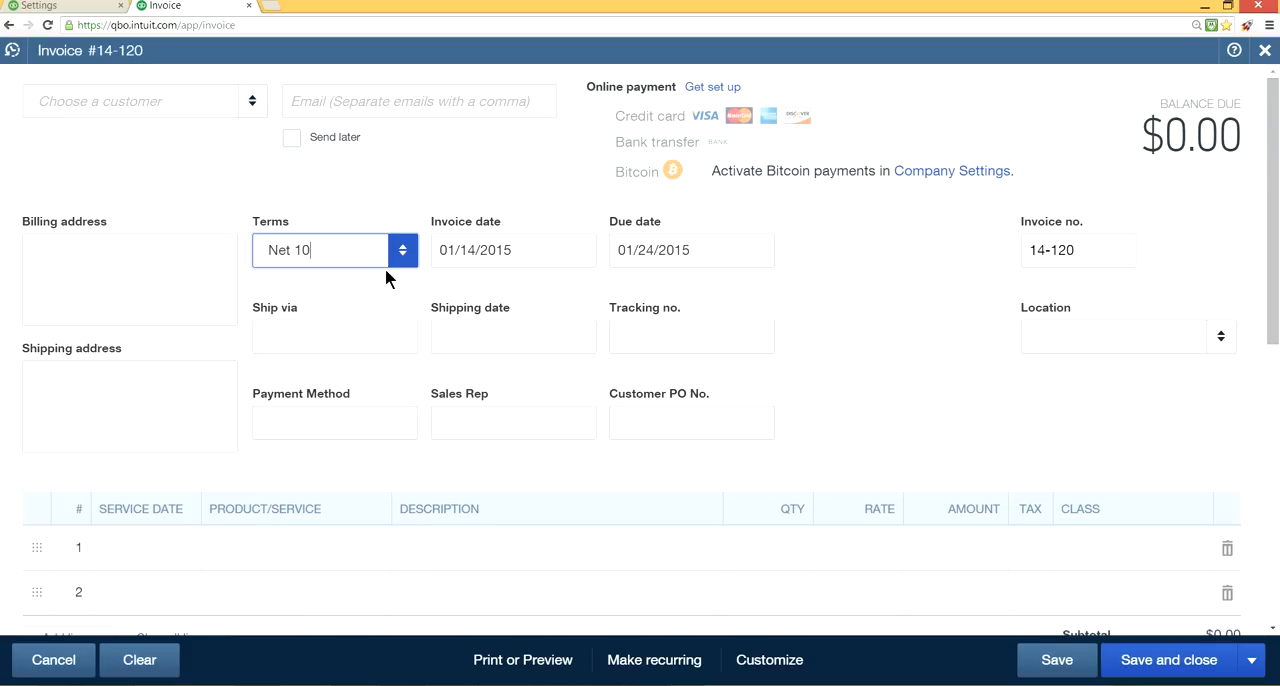
pyautogui.click(1268, 56)
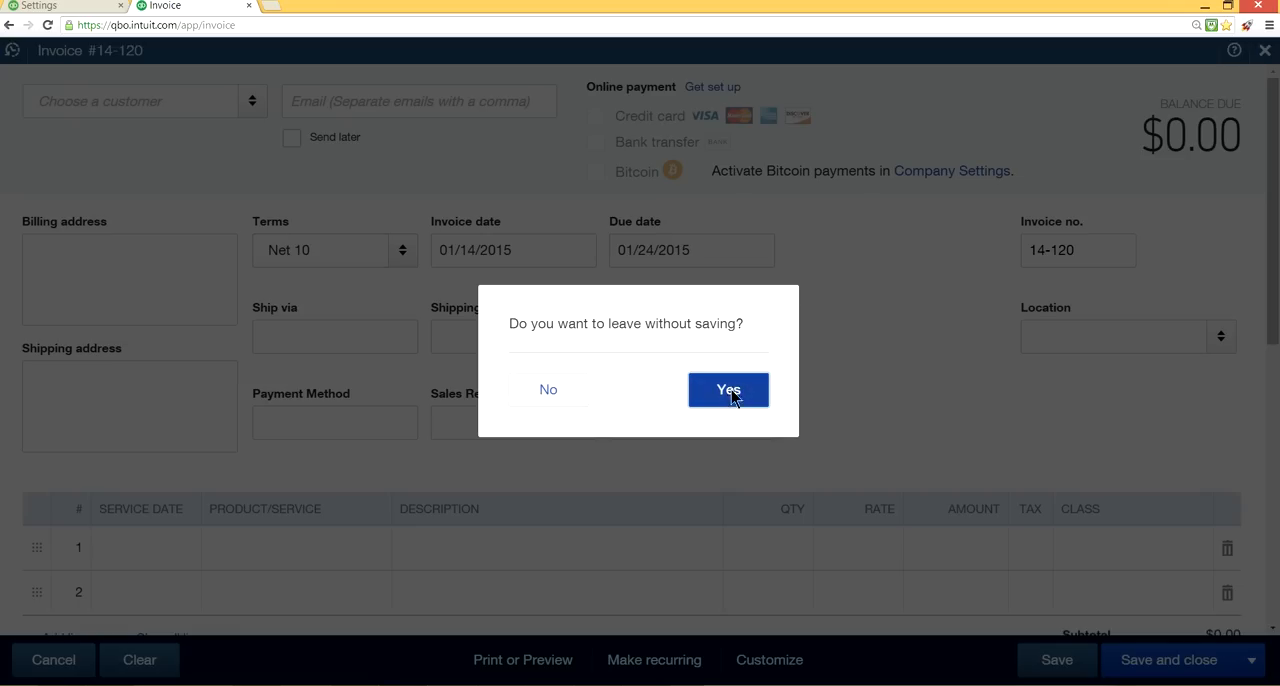
# Leave the edited invoice without saving and open a fresh invoice in the same browser tab.
pyautogui.click(732, 392)
pyautogui.click(720, 56)
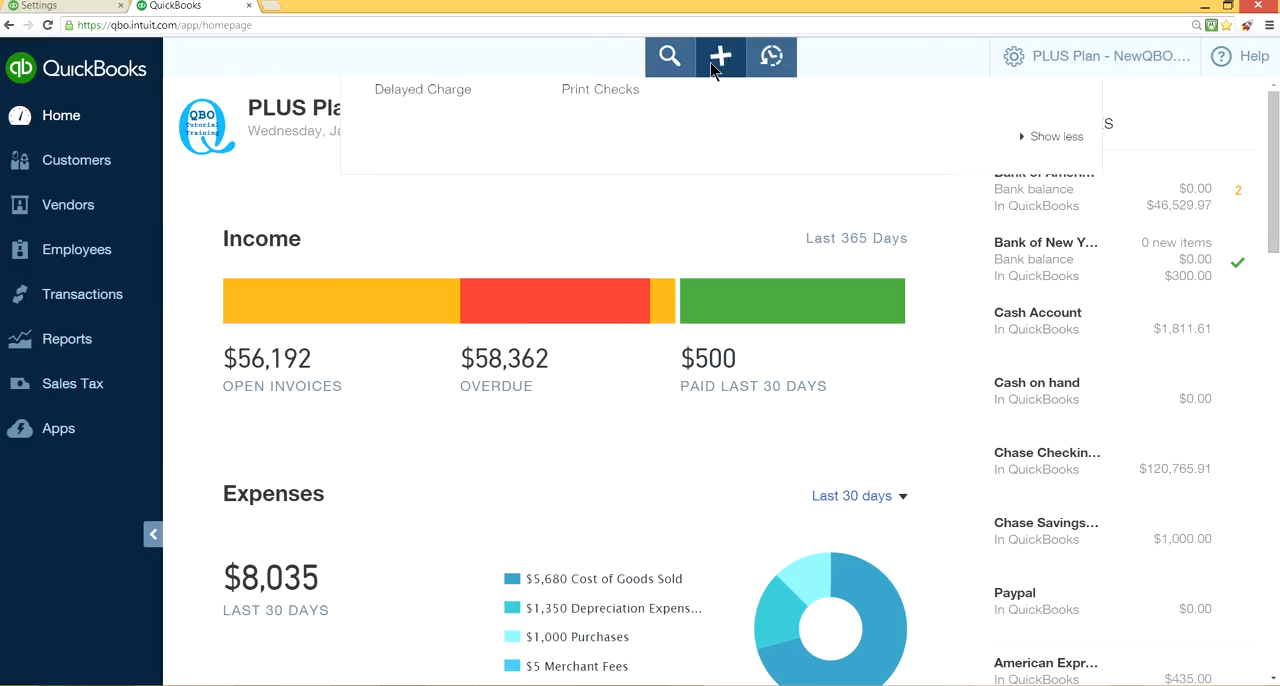
pyautogui.click(491, 210)
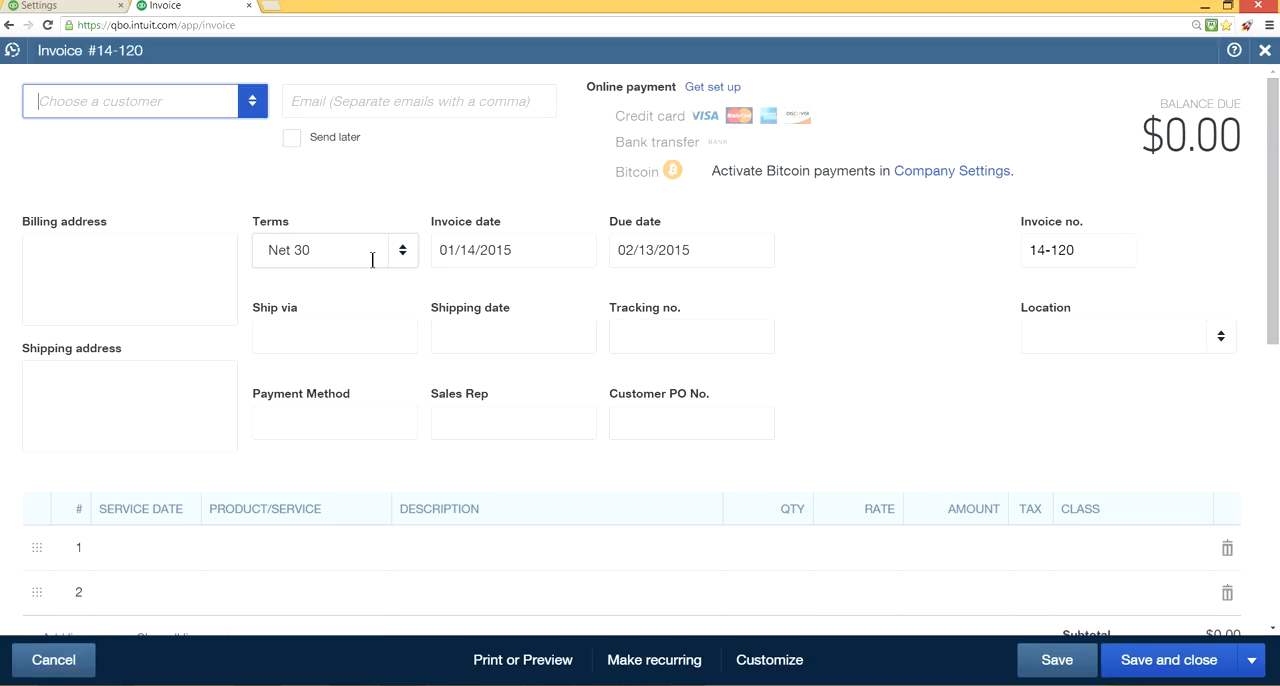
# In the first browser tab, set the preferred delivery method to Print later in the sales form content settings and save the change.
pyautogui.click(80, 8)
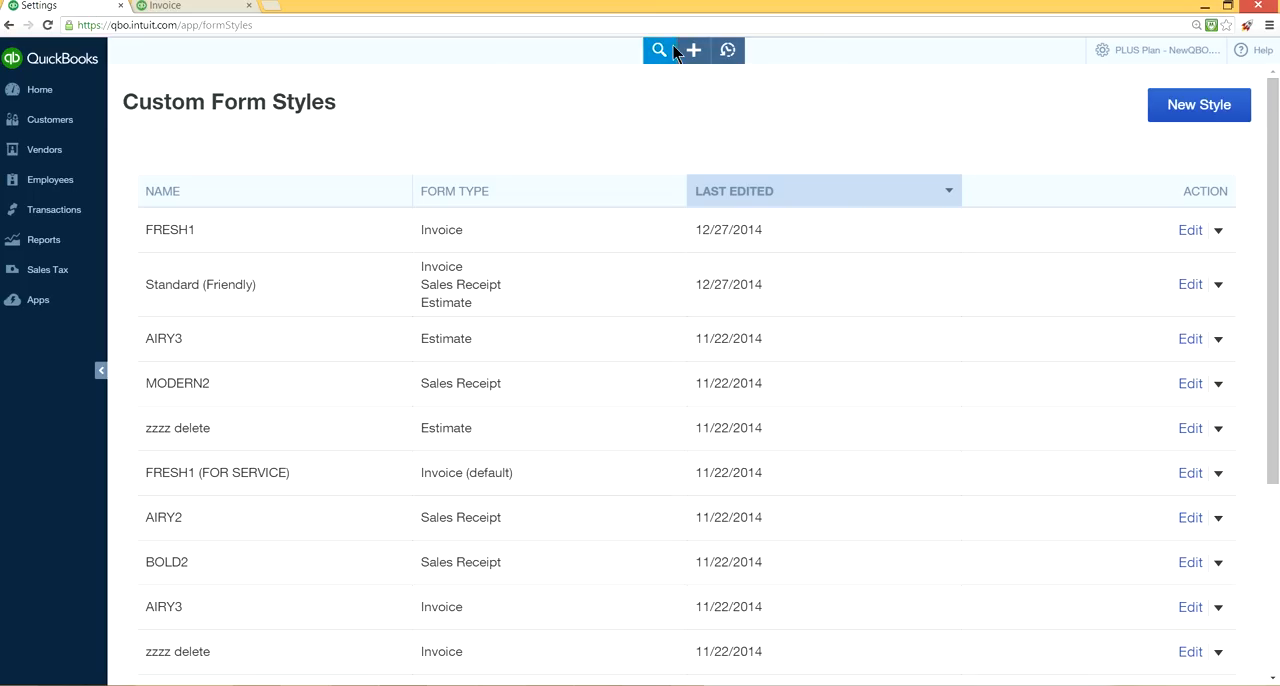
pyautogui.click(1106, 50)
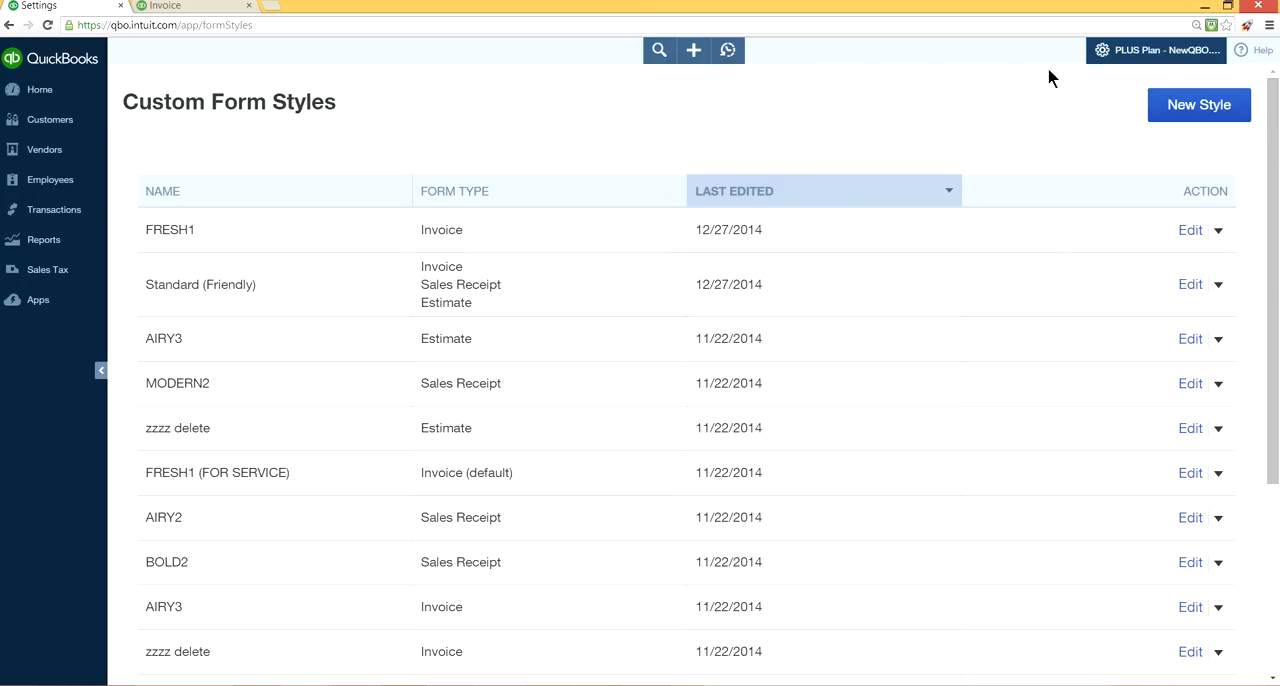
pyautogui.click(760, 158)
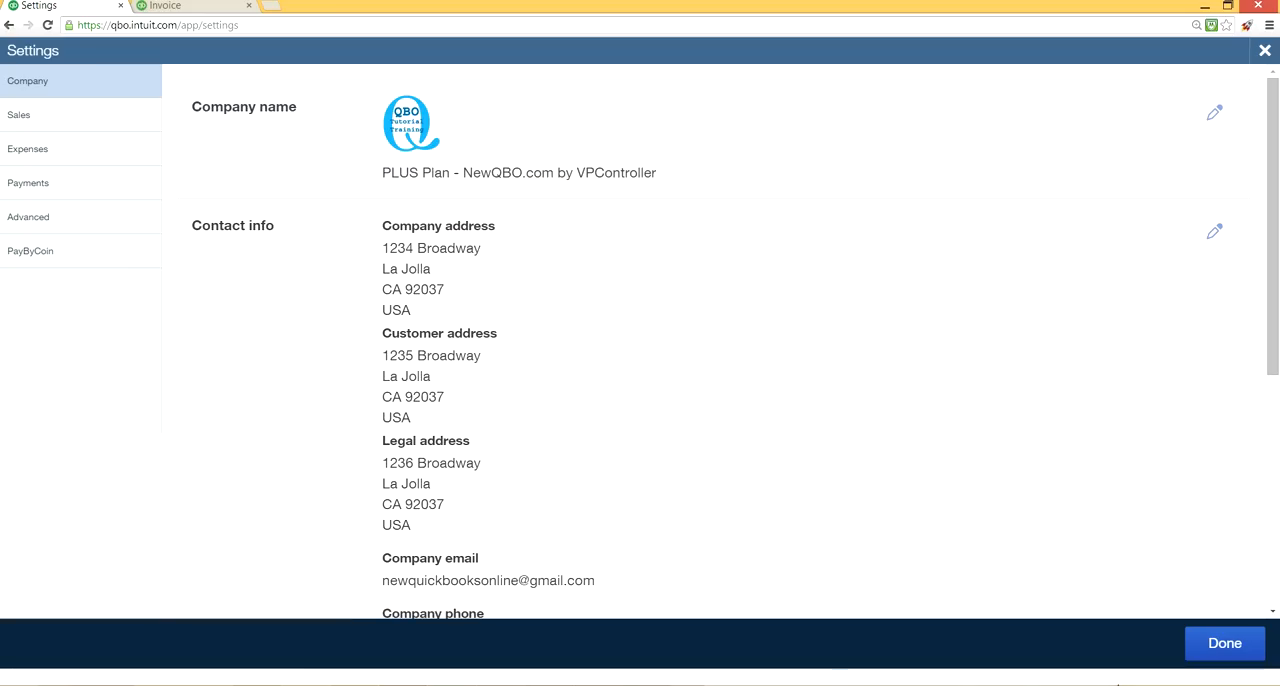
pyautogui.click(70, 112)
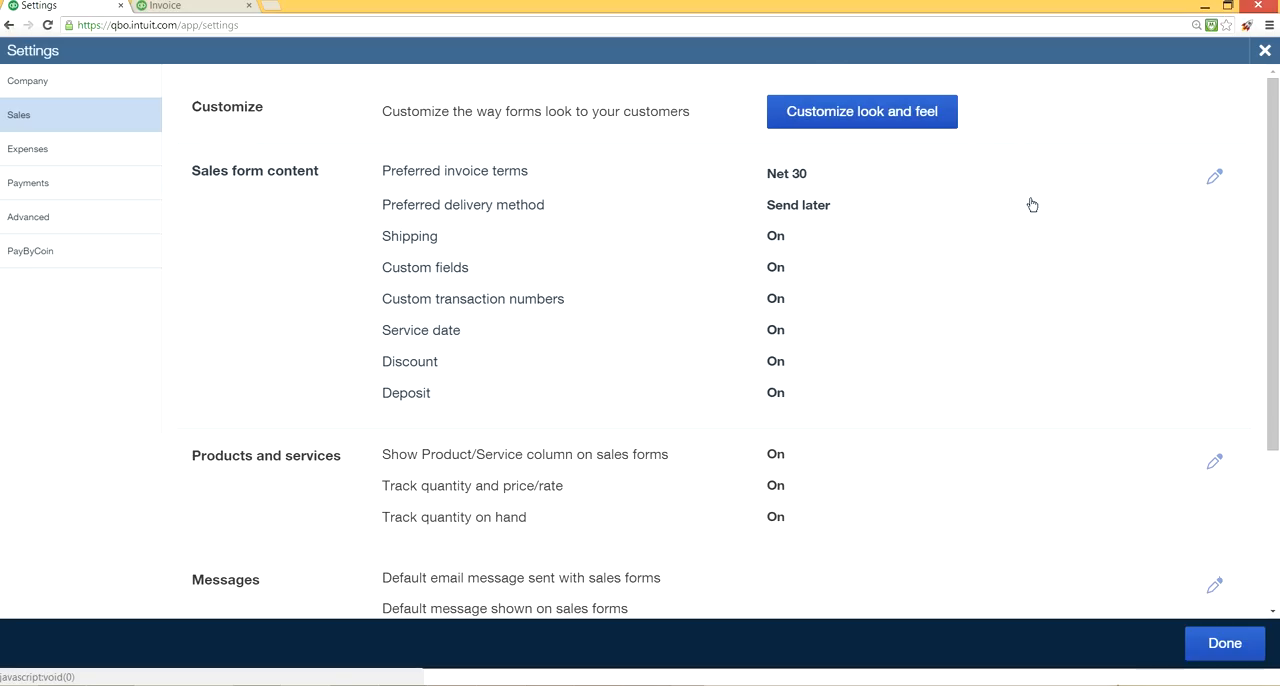
pyautogui.click(1213, 177)
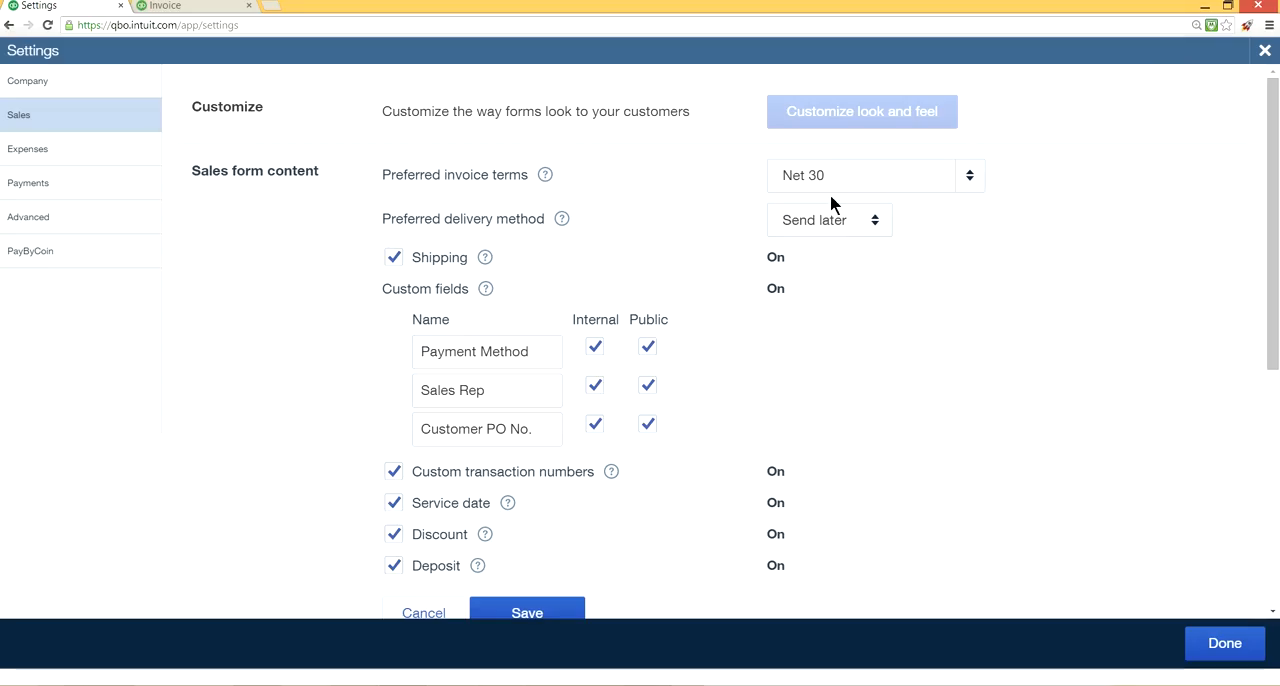
pyautogui.click(874, 230)
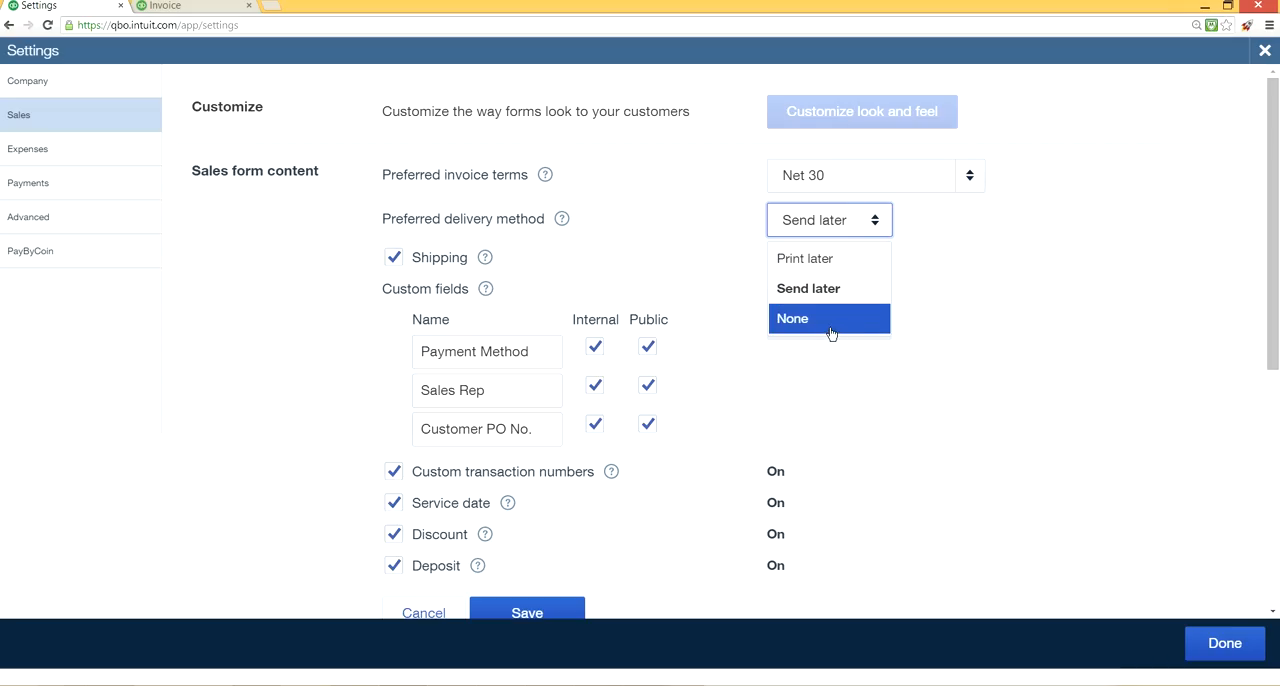
pyautogui.click(814, 264)
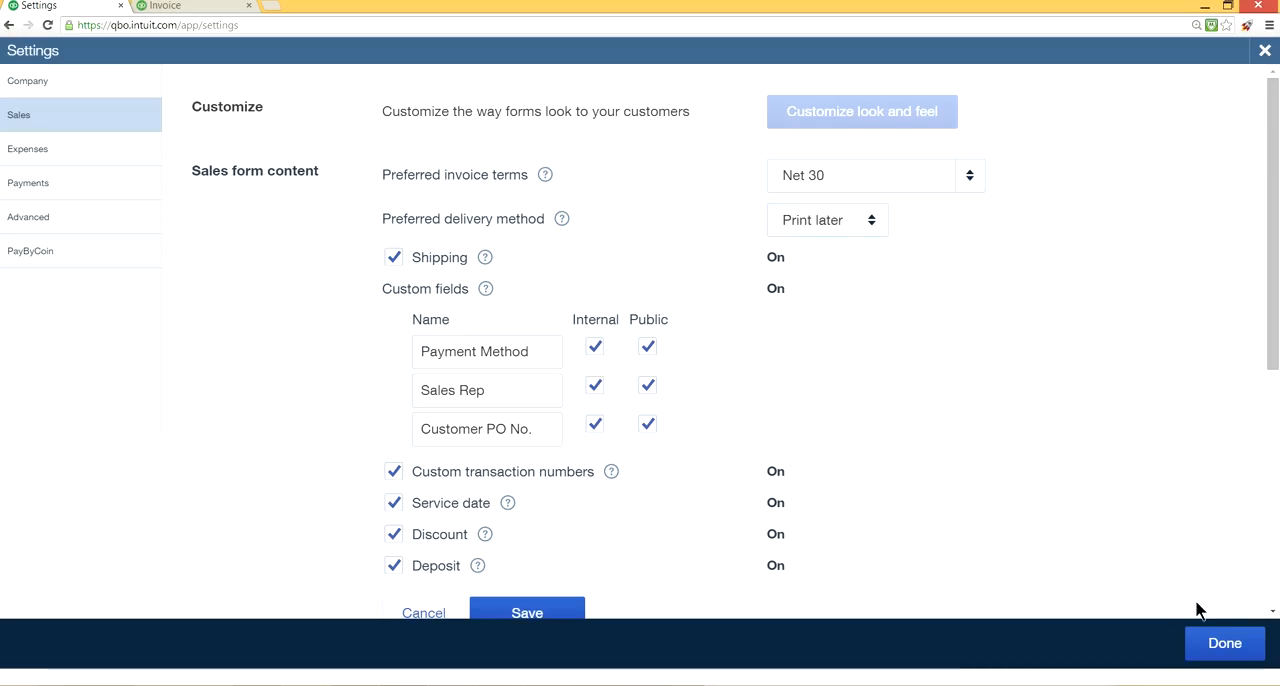
pyautogui.click(1228, 650)
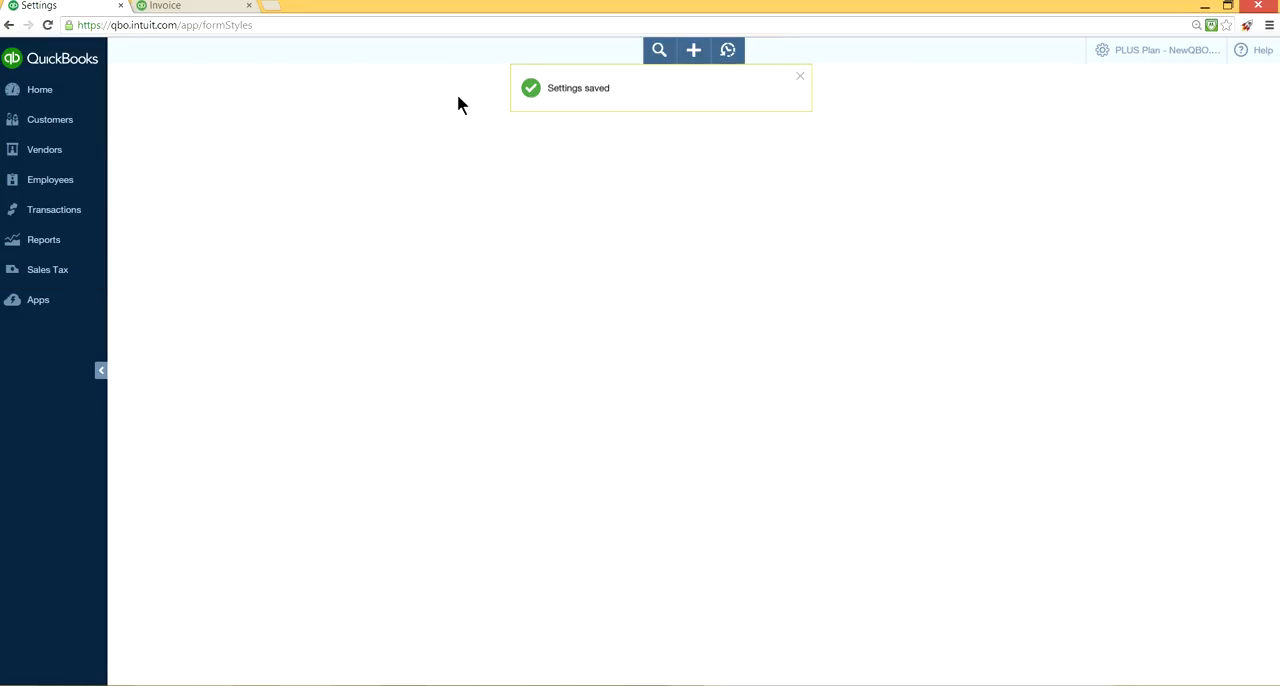
# On a new invoice, turn the Send later option on and off again, and leave the invoice without saving.
pyautogui.click(694, 50)
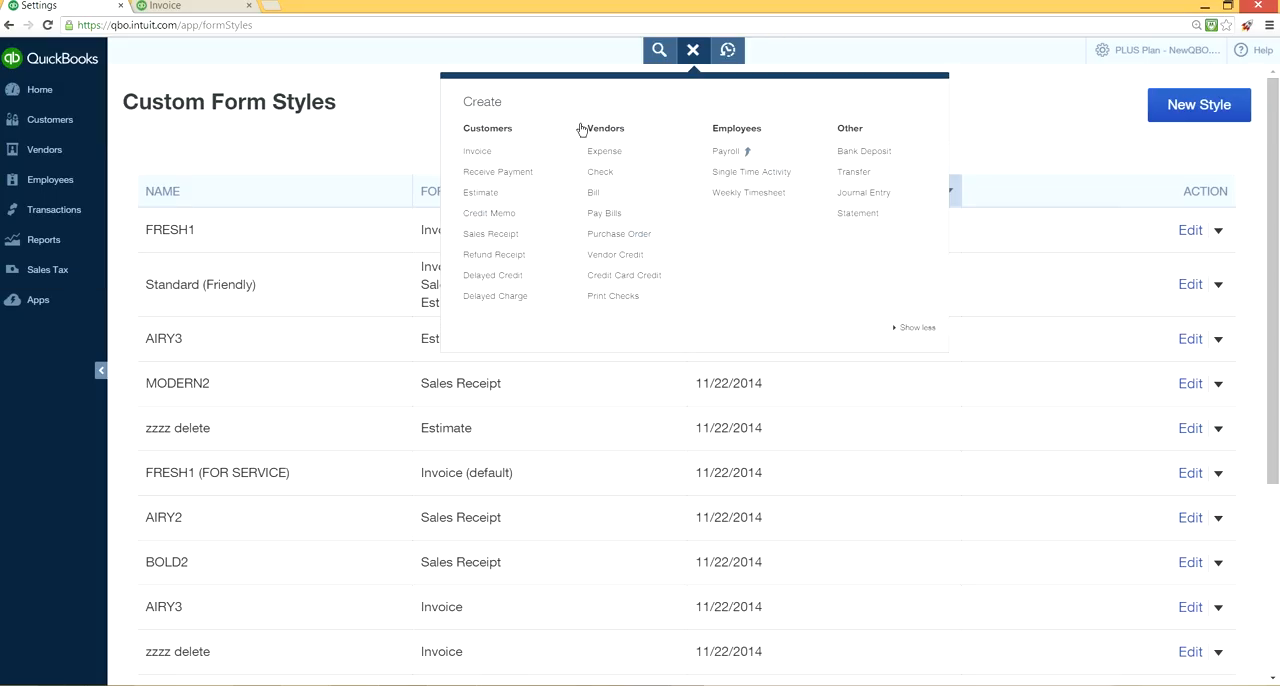
pyautogui.click(510, 160)
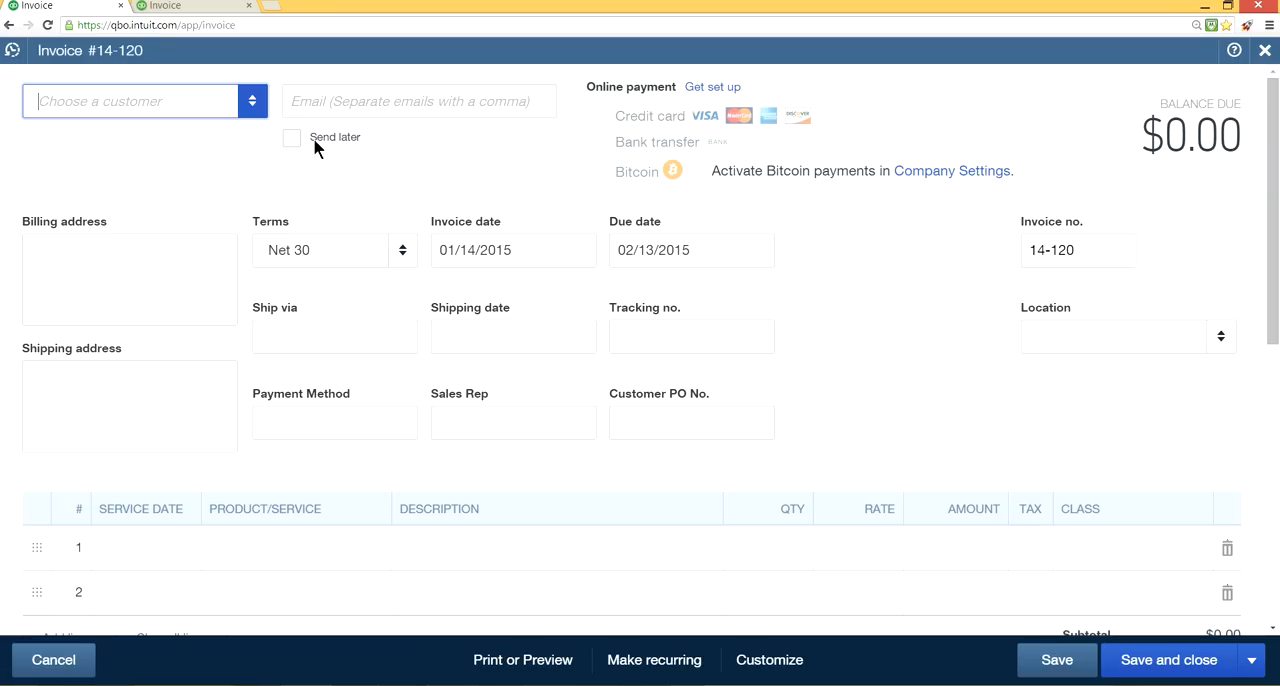
pyautogui.click(293, 138)
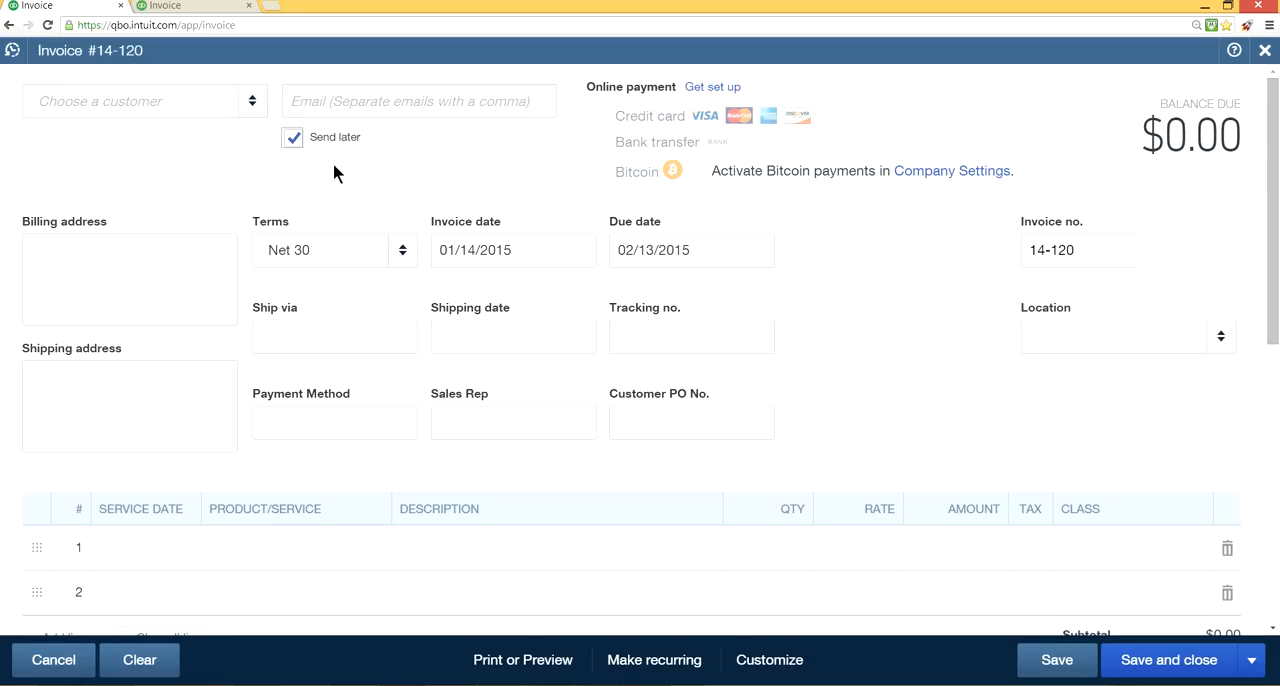
pyautogui.click(295, 138)
pyautogui.click(1260, 51)
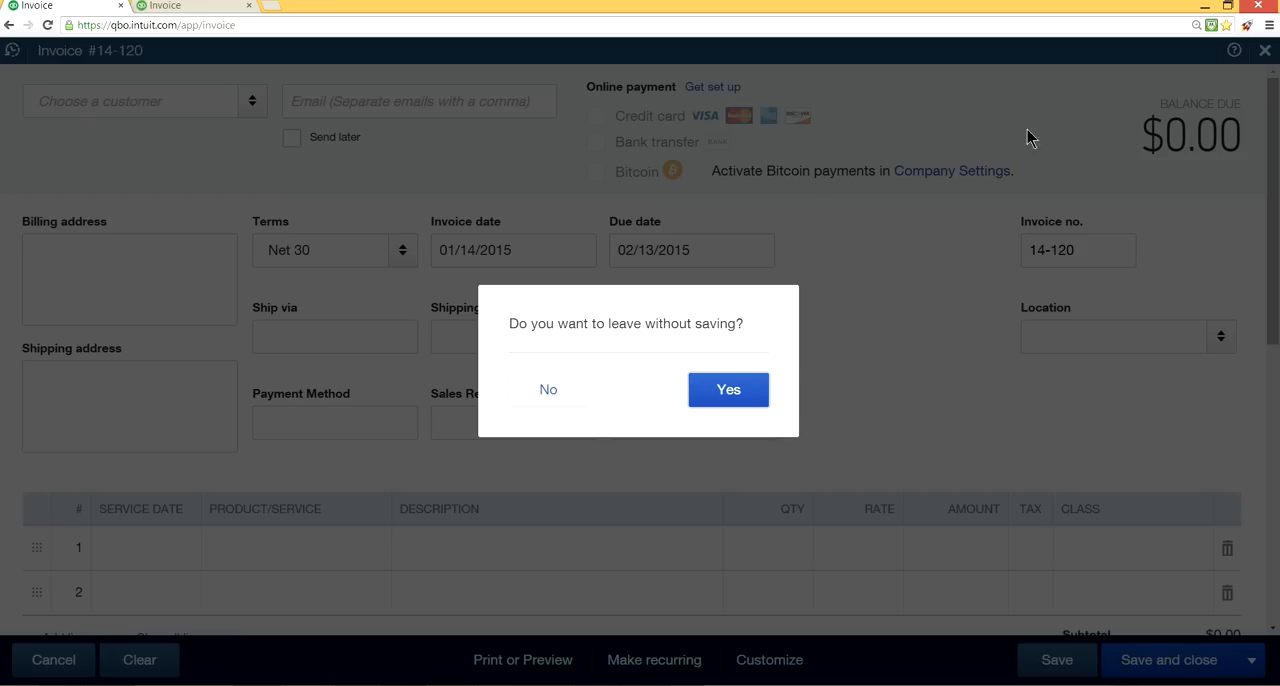
pyautogui.click(730, 392)
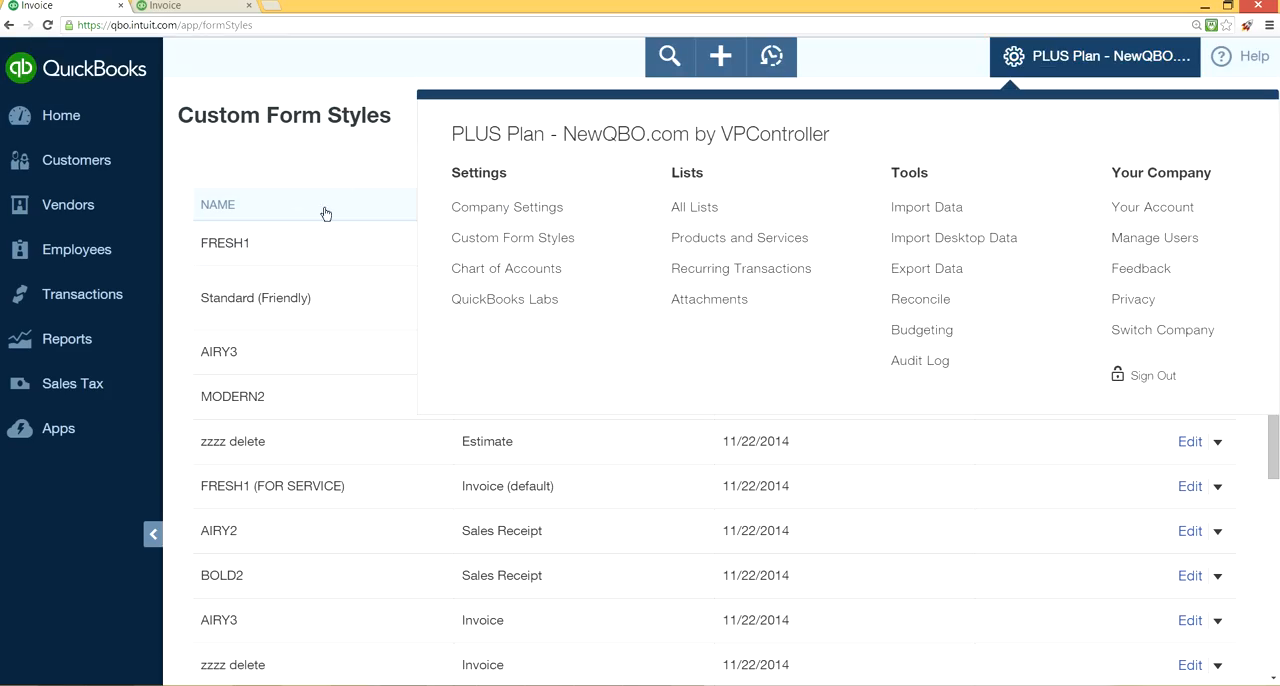
# Open the sales form content settings for editing in the company settings and show the help for the Shipping option.
pyautogui.click(474, 214)
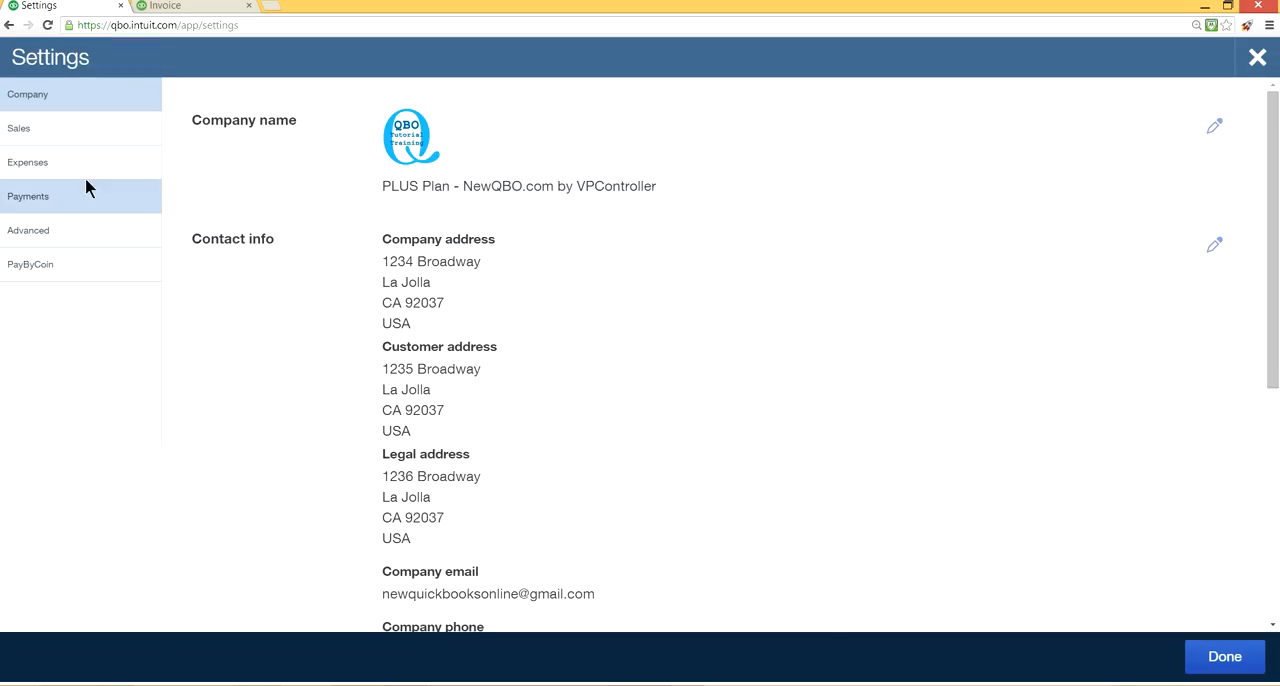
pyautogui.click(77, 140)
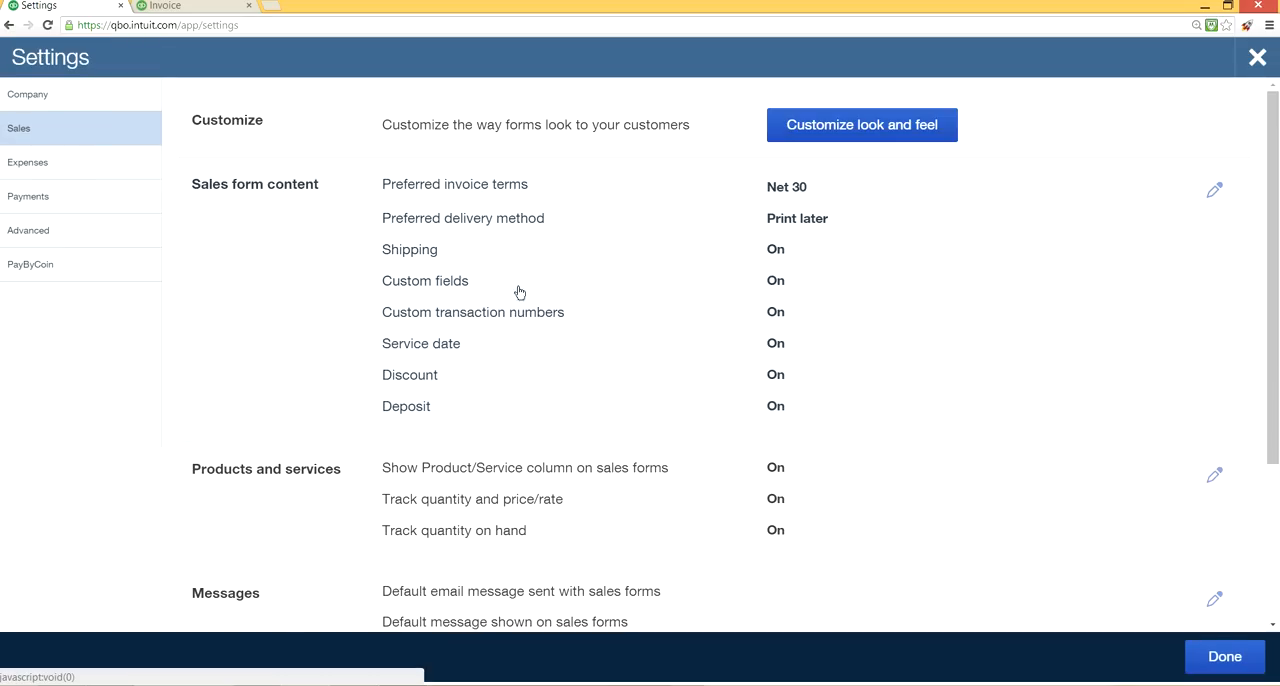
pyautogui.click(773, 257)
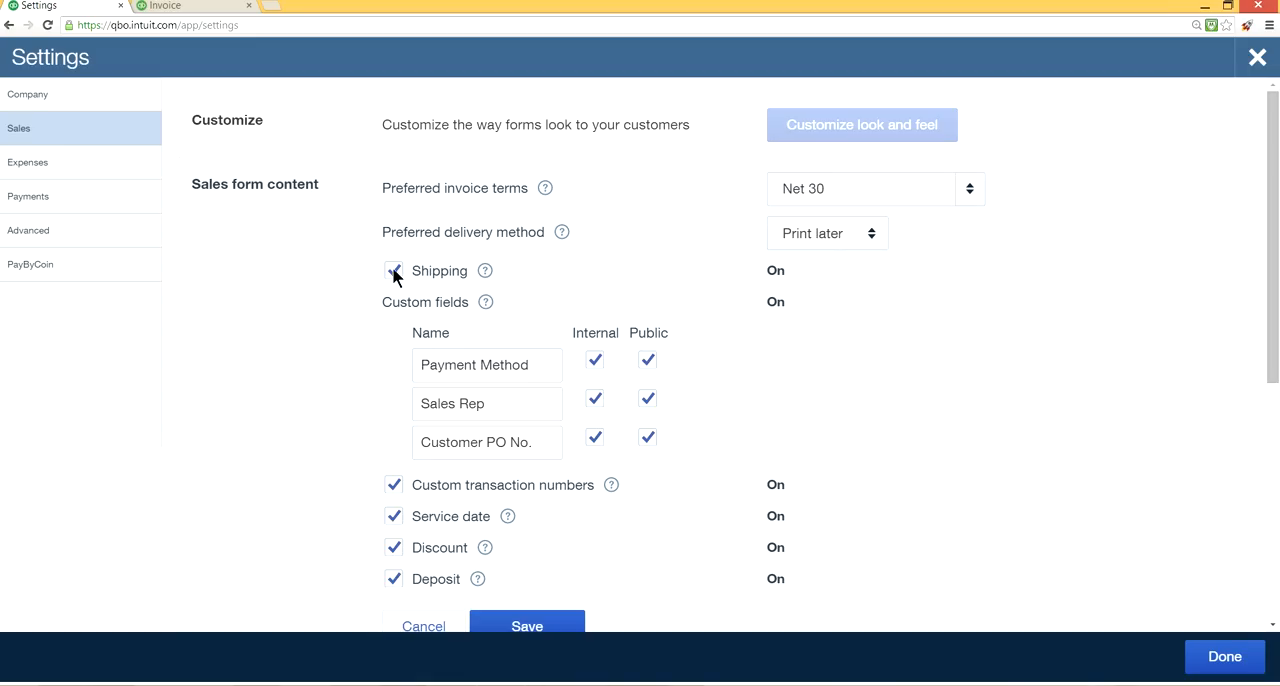
pyautogui.click(485, 272)
pyautogui.click(485, 272)
pyautogui.click(485, 272)
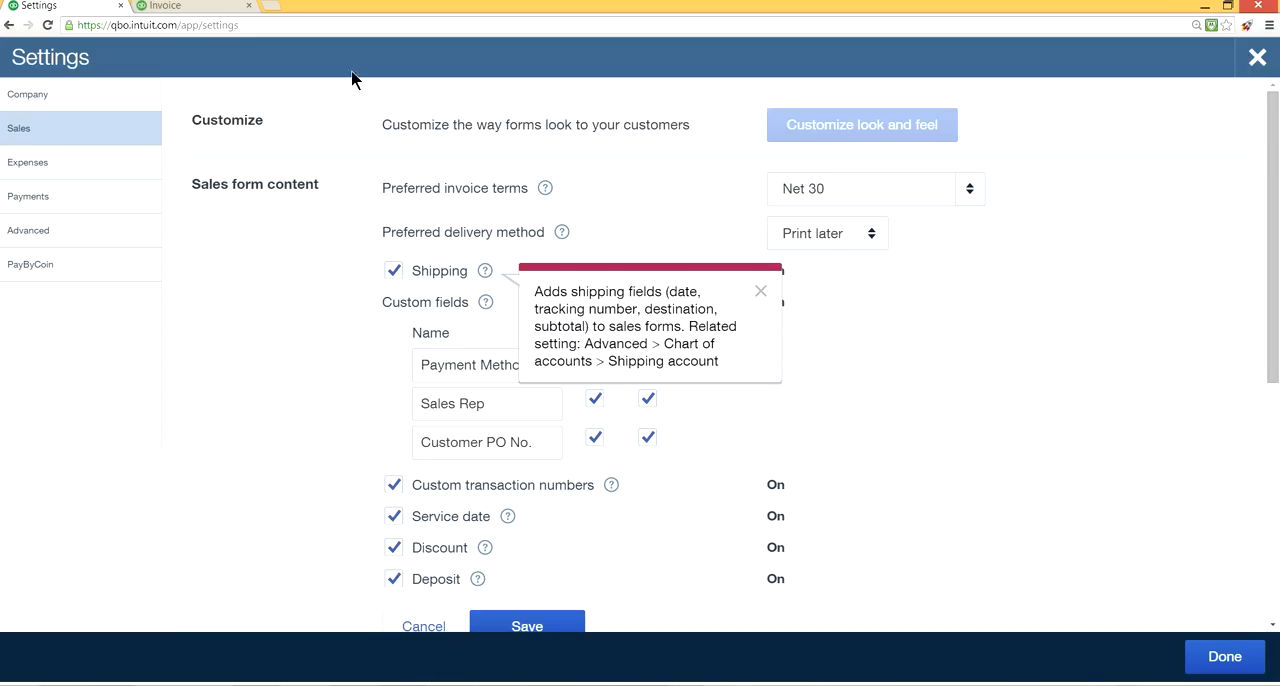
# On the invoice in the second browser tab, enter UPS as ship via, 01/14/2015 as shipping date and 1zxxxxxxxx as tracking number.
pyautogui.click(215, 6)
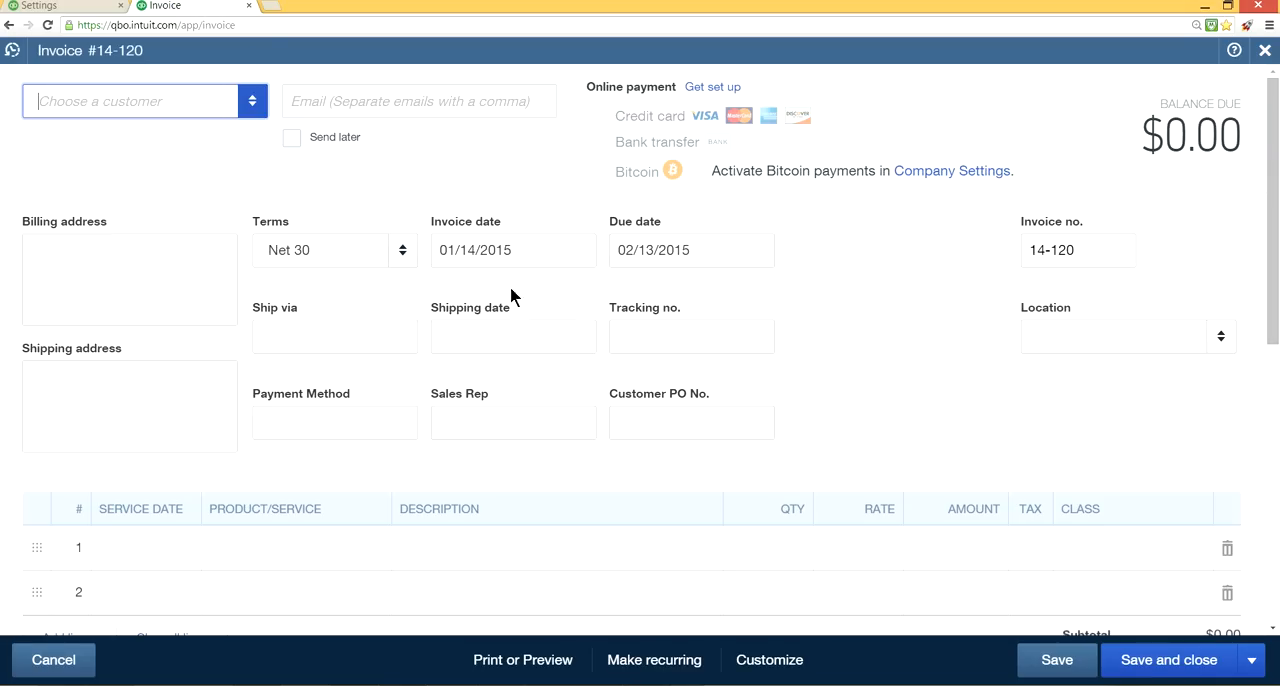
pyautogui.click(362, 336)
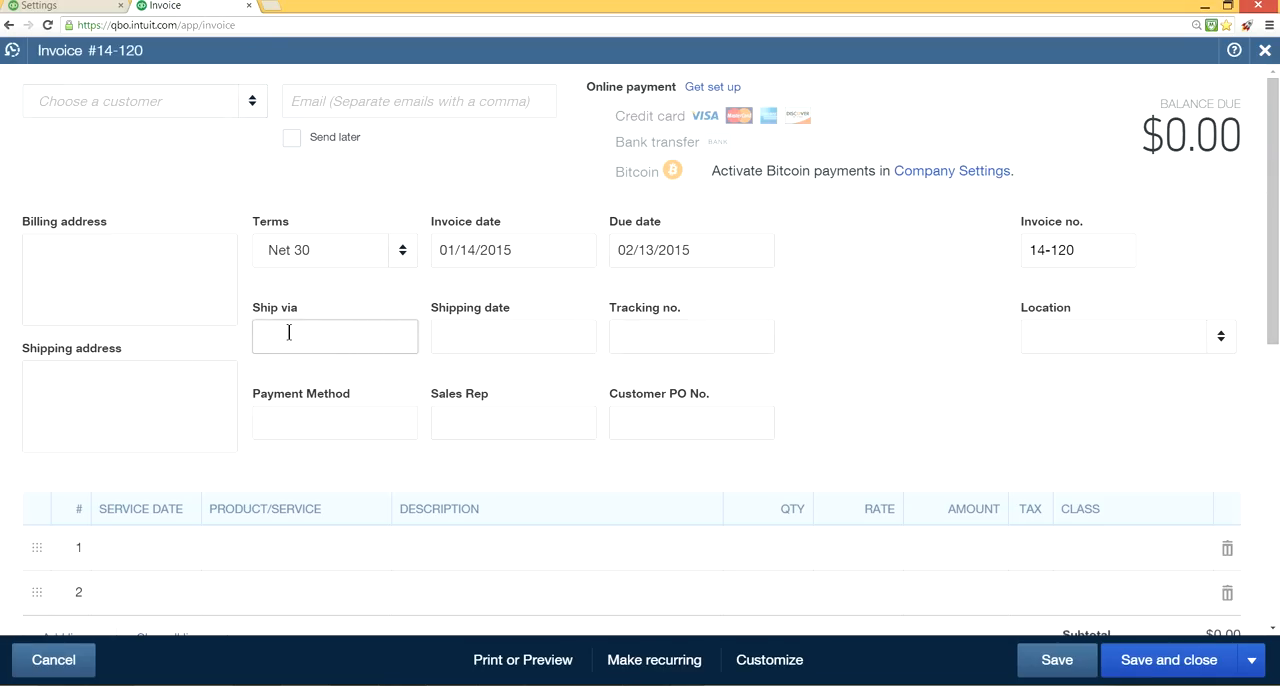
pyautogui.click(478, 333)
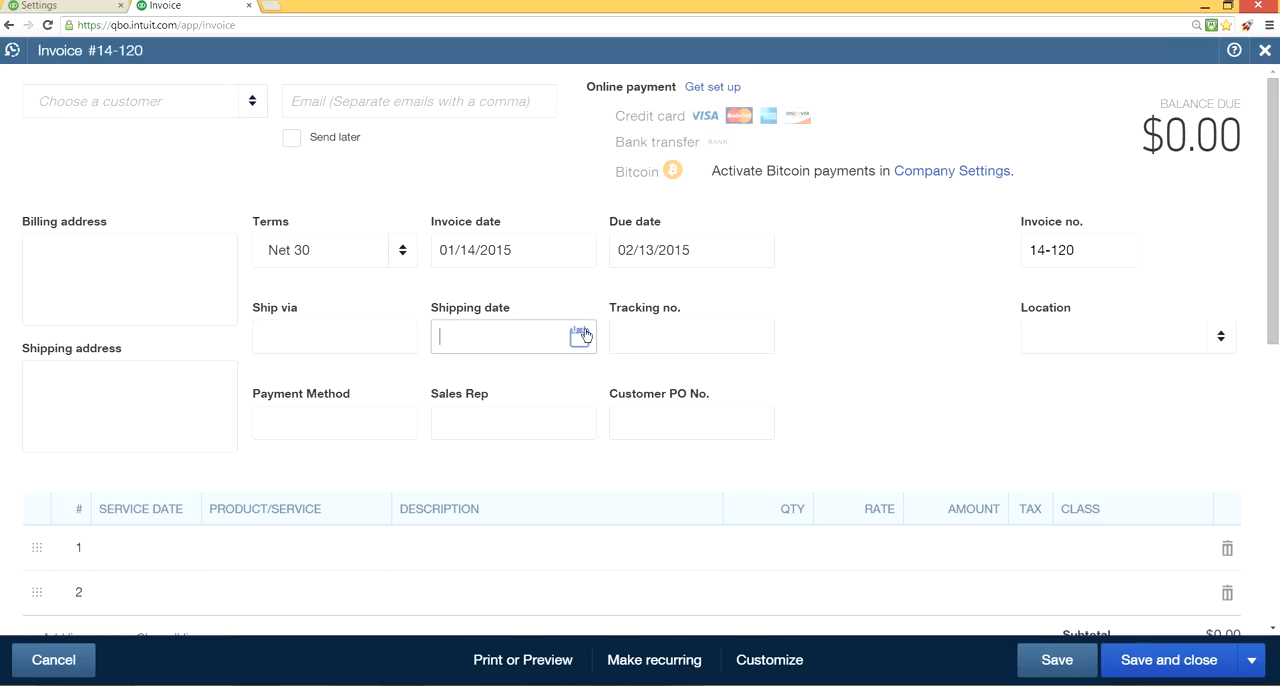
pyautogui.click(681, 326)
pyautogui.click(358, 337)
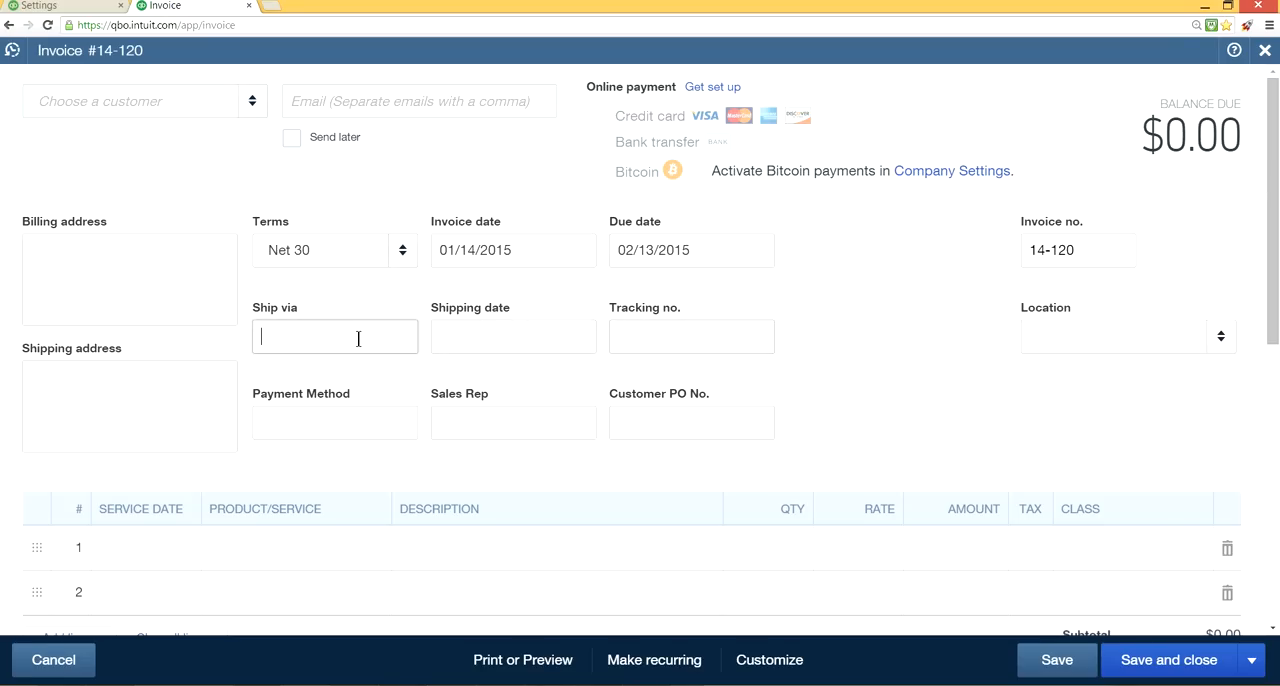
pyautogui.write('UPS')
pyautogui.click(483, 337)
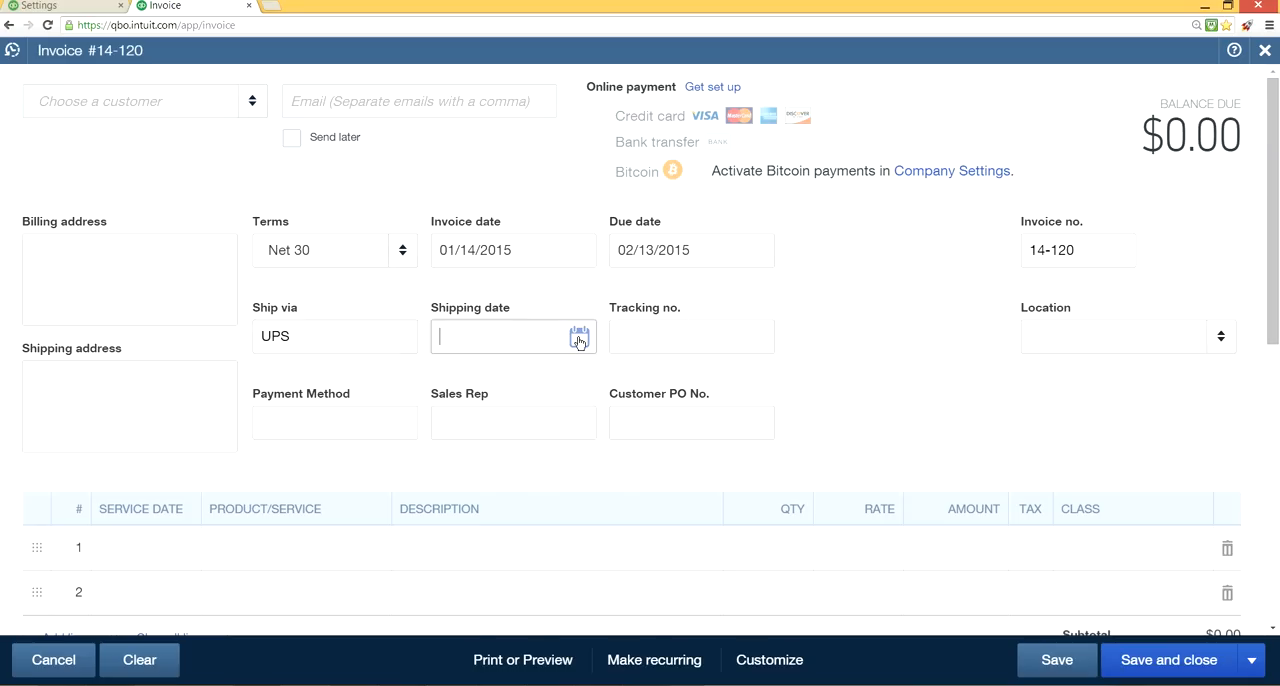
pyautogui.click(578, 339)
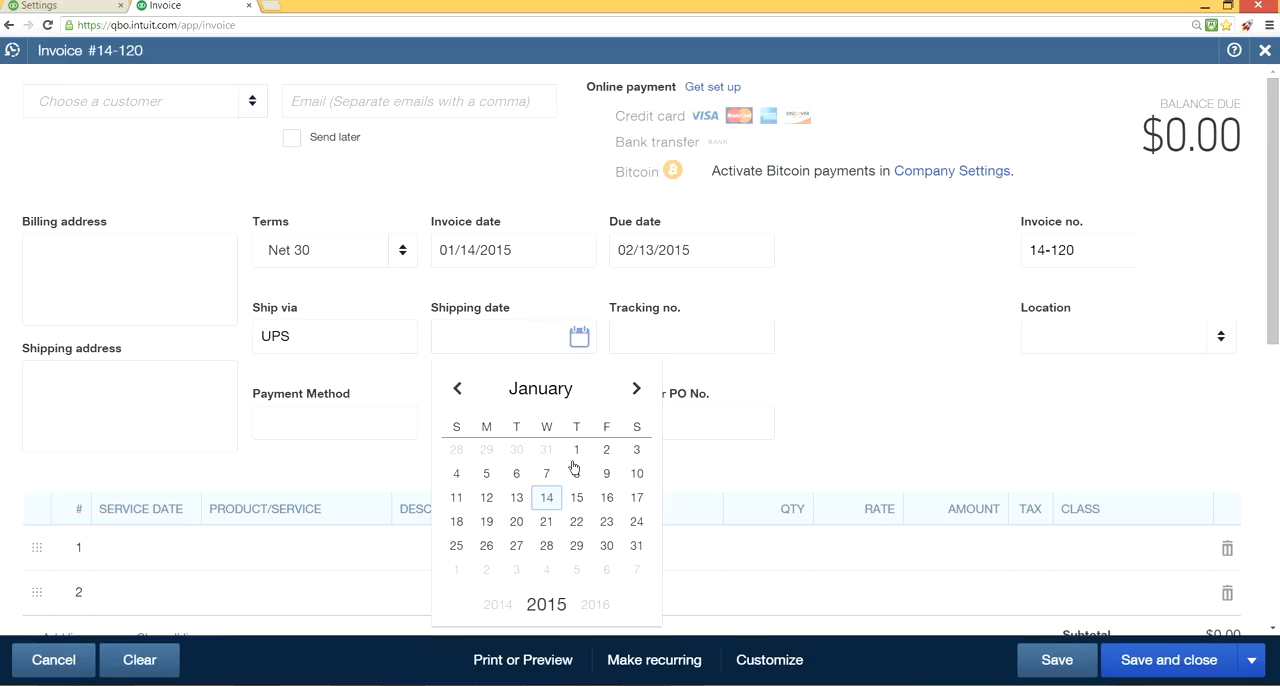
pyautogui.click(547, 497)
pyautogui.click(629, 341)
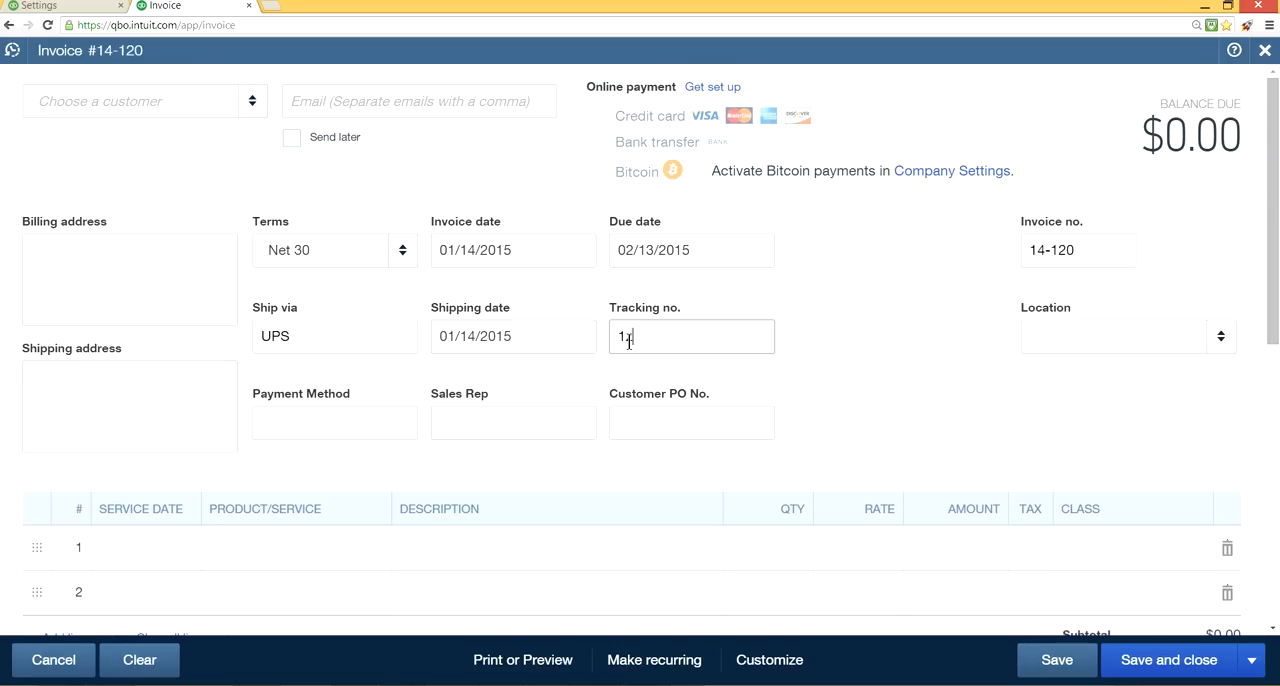
pyautogui.write('1xxxxxxxxx')
# Back in the sales settings, turn off the custom fields Payment Method, Sales Rep and Customer PO No., and save the change.
pyautogui.click(67, 7)
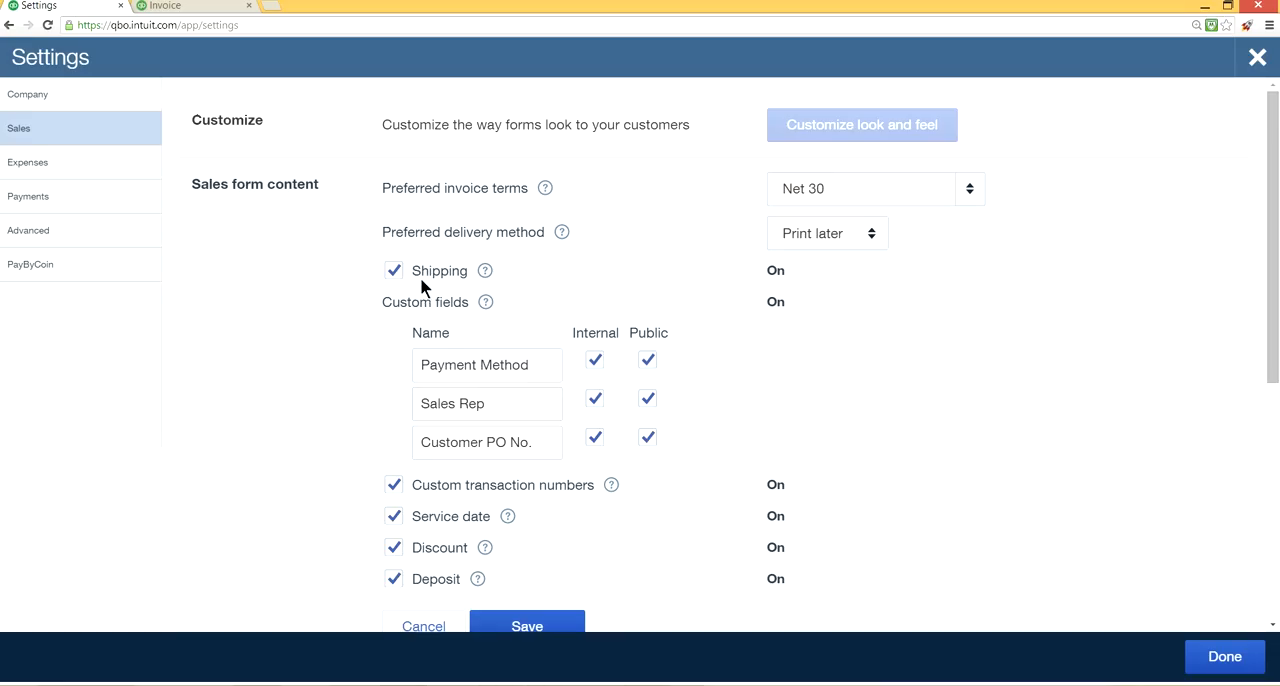
pyautogui.click(595, 362)
pyautogui.click(594, 400)
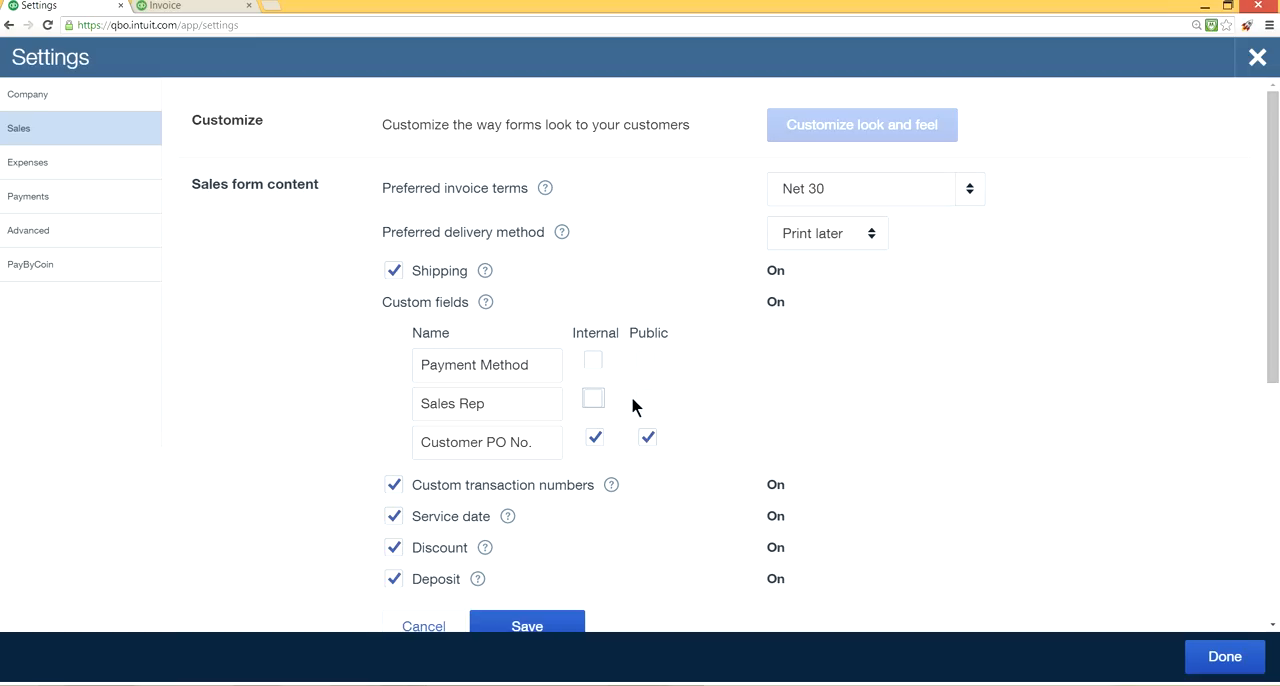
pyautogui.click(597, 440)
pyautogui.click(1235, 654)
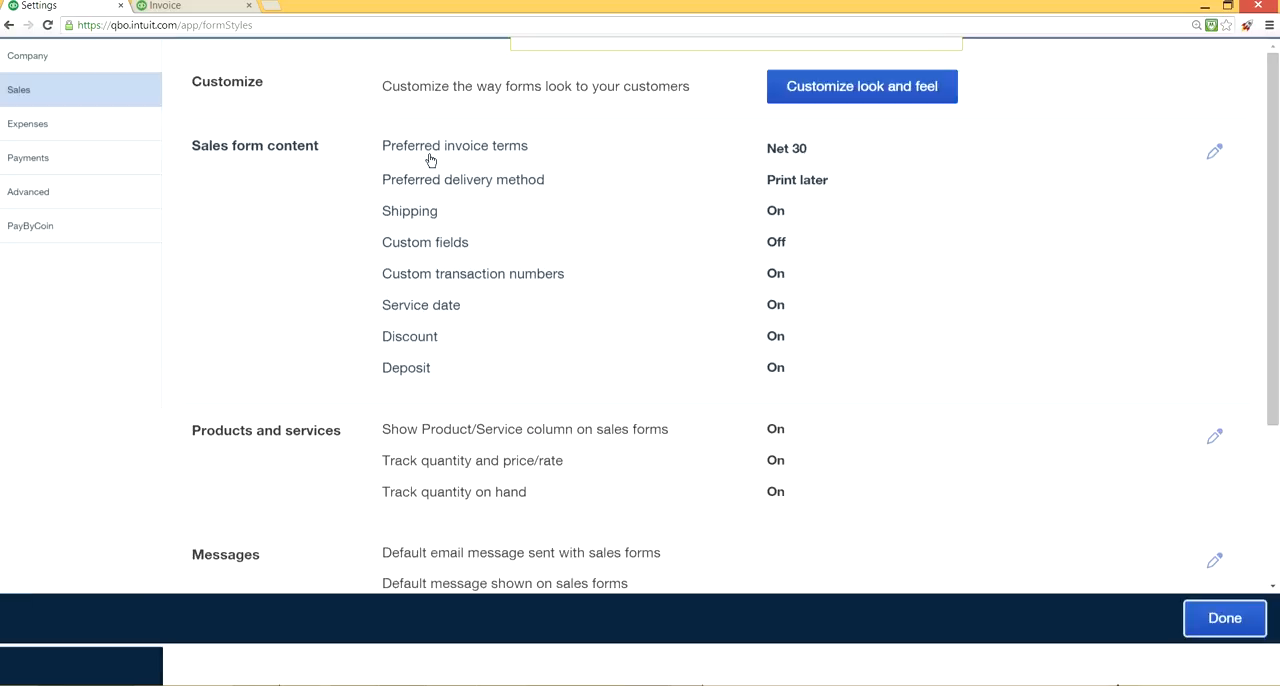
# Close the second browser tab, duplicate the settings tab, and start a new invoice in the duplicate.
pyautogui.click(249, 6)
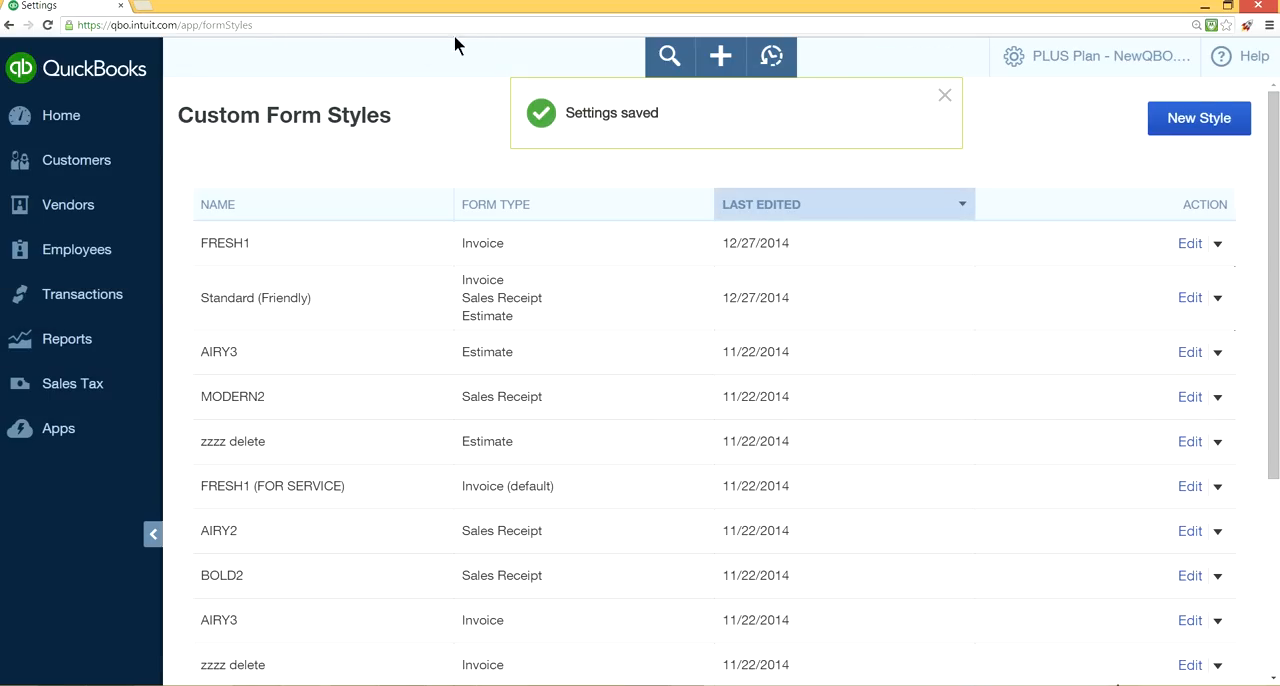
pyautogui.rightClick(82, 10)
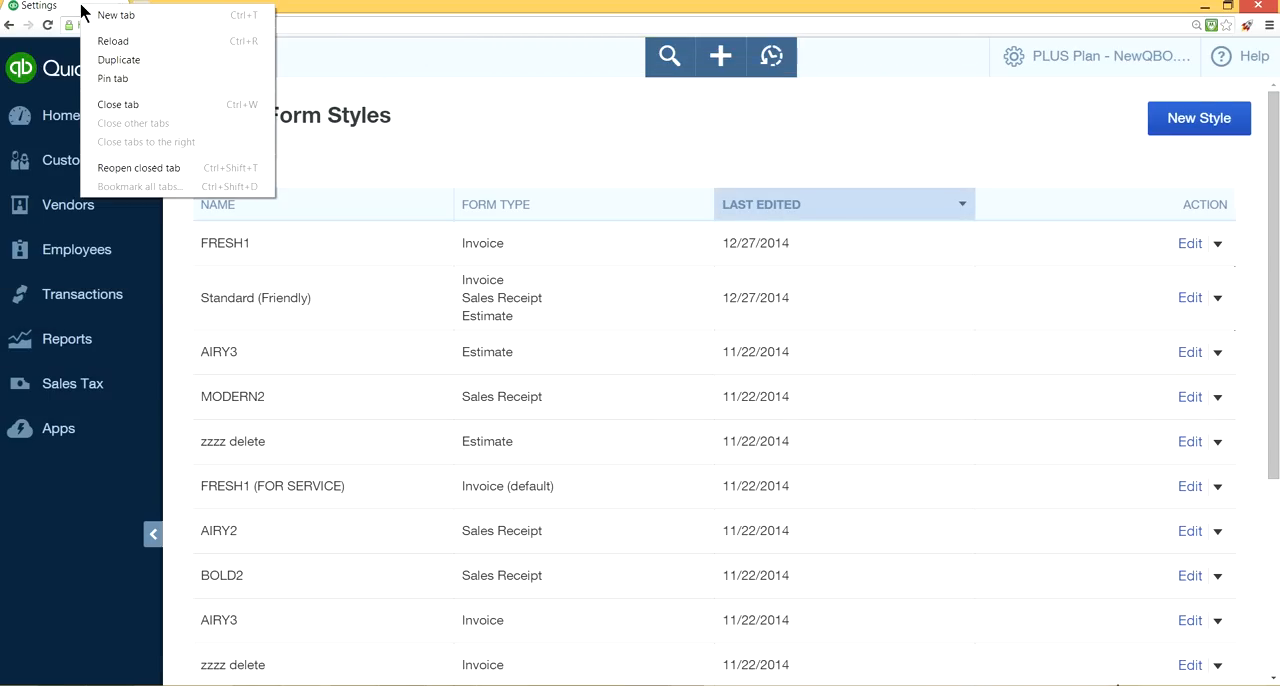
pyautogui.click(113, 64)
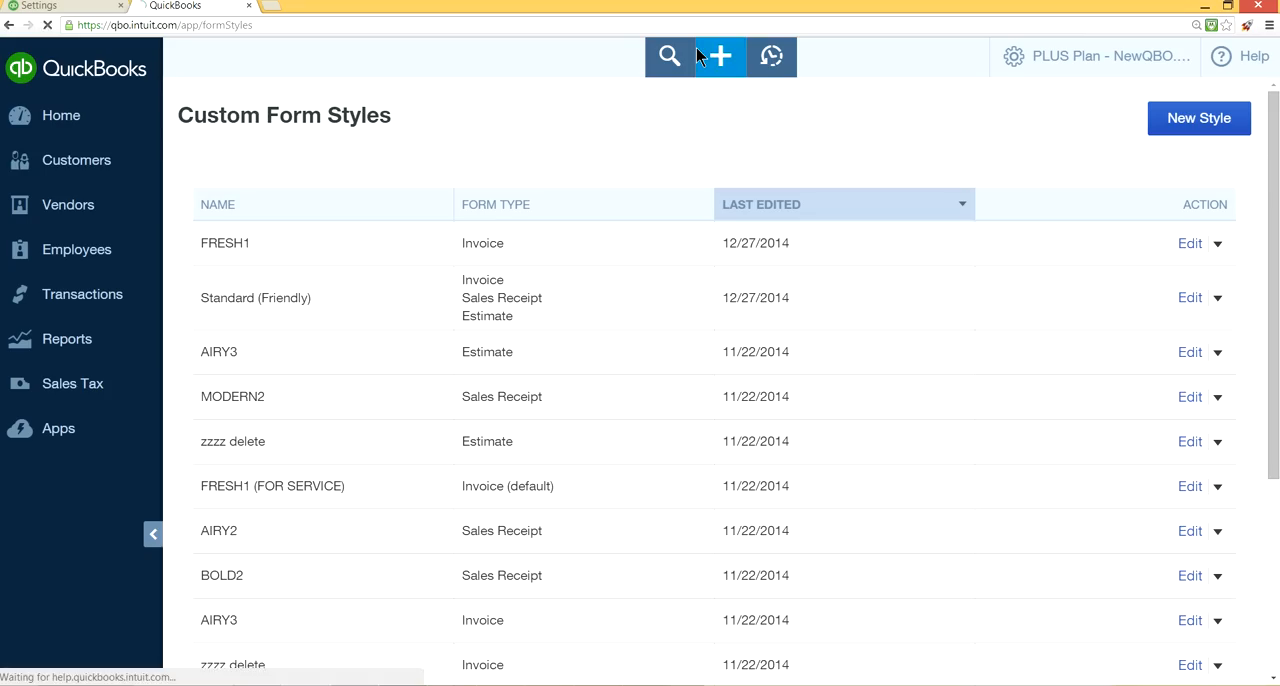
pyautogui.click(697, 53)
pyautogui.click(726, 52)
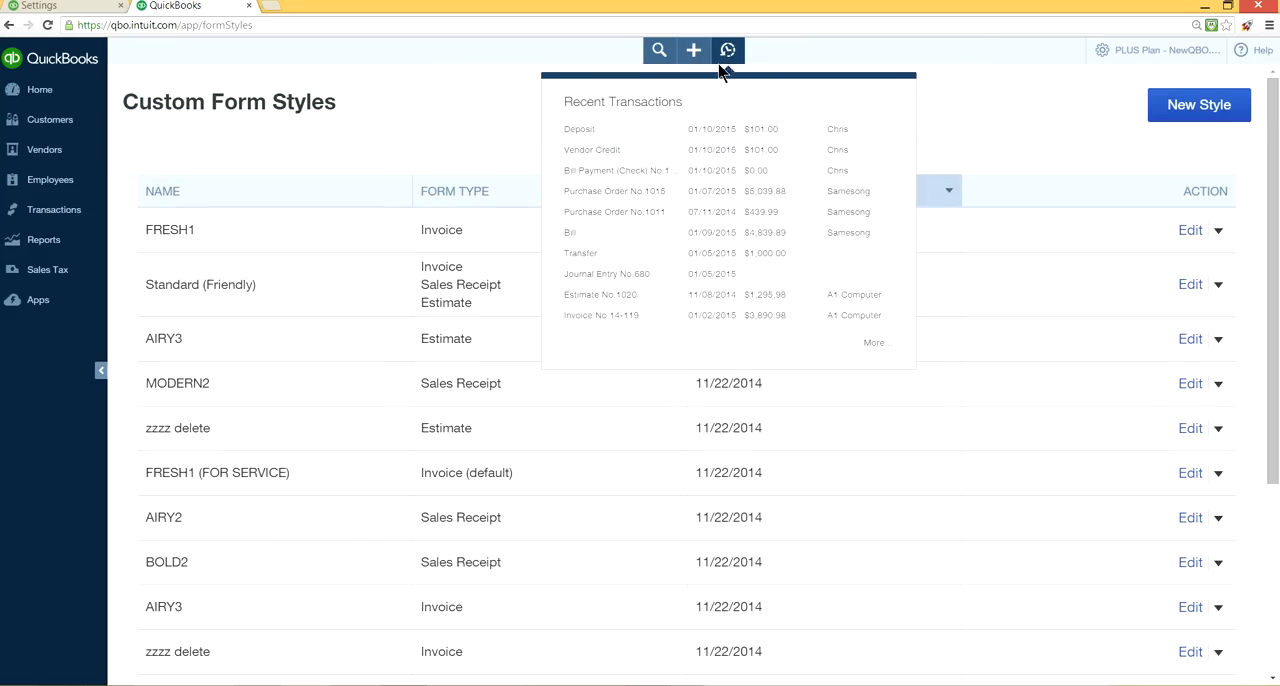
pyautogui.click(693, 50)
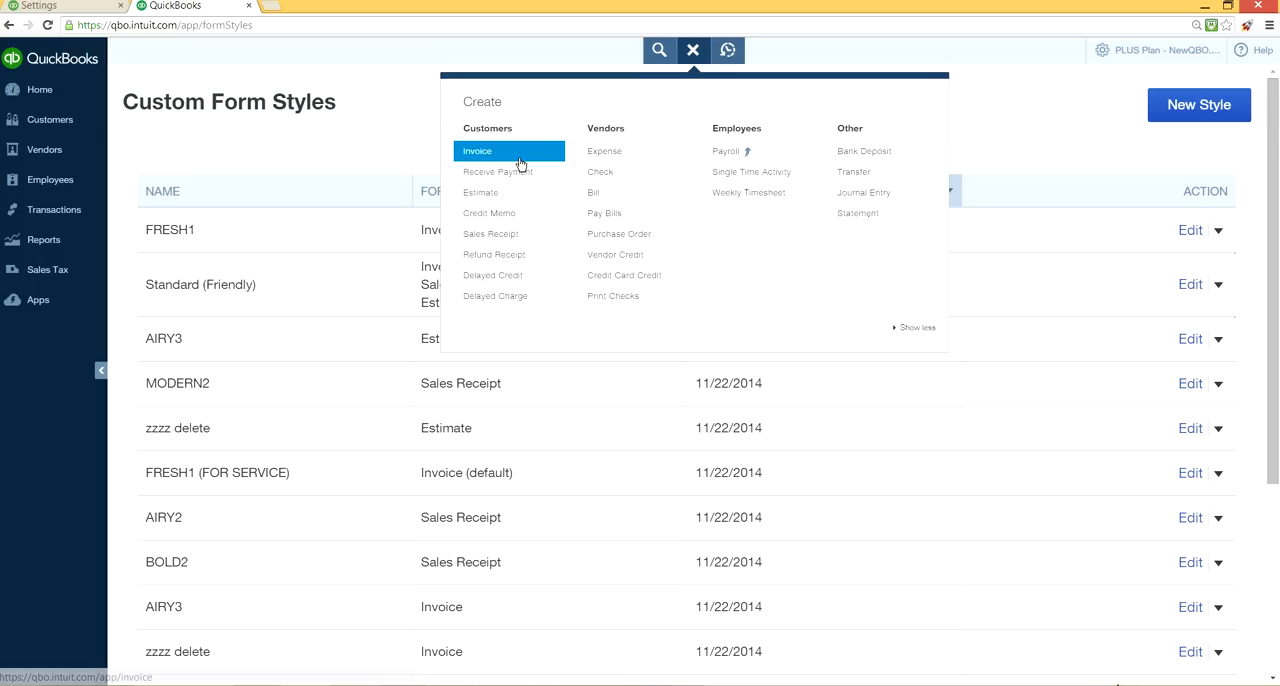
pyautogui.click(520, 163)
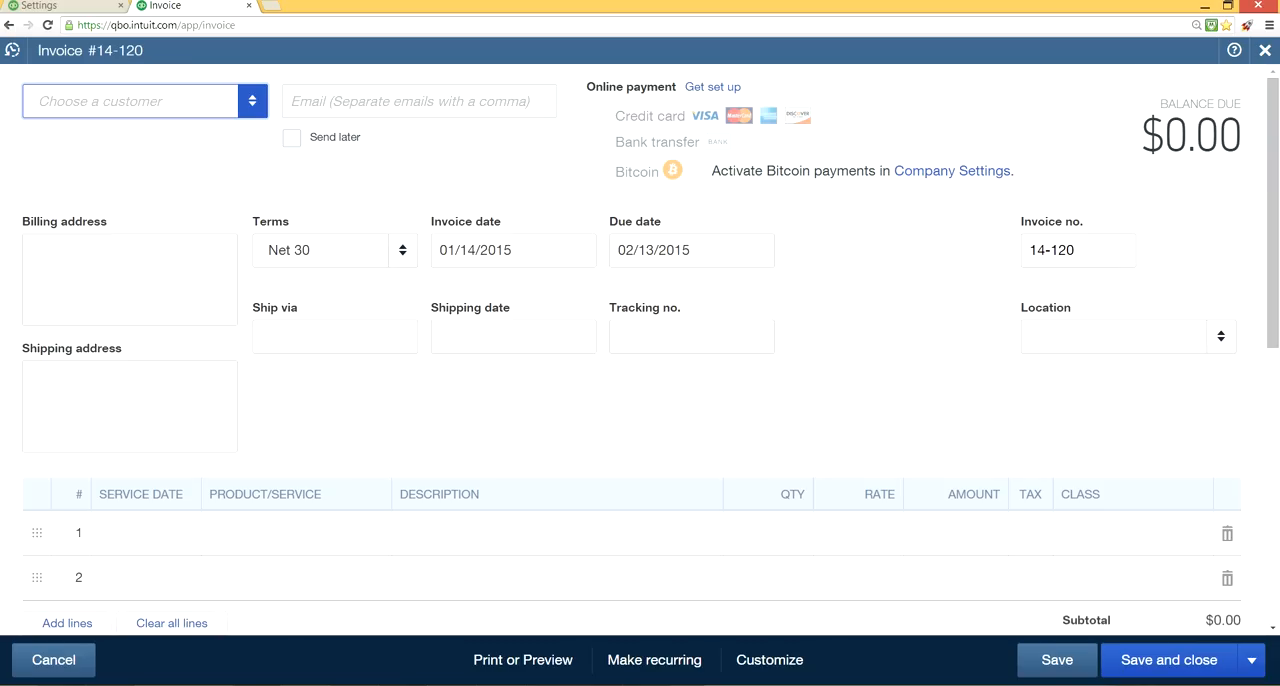
# Back in the company's sales settings, turn on the custom fields Payment Method, Sales Rep and Customer PO No., and save the change.
pyautogui.click(72, 7)
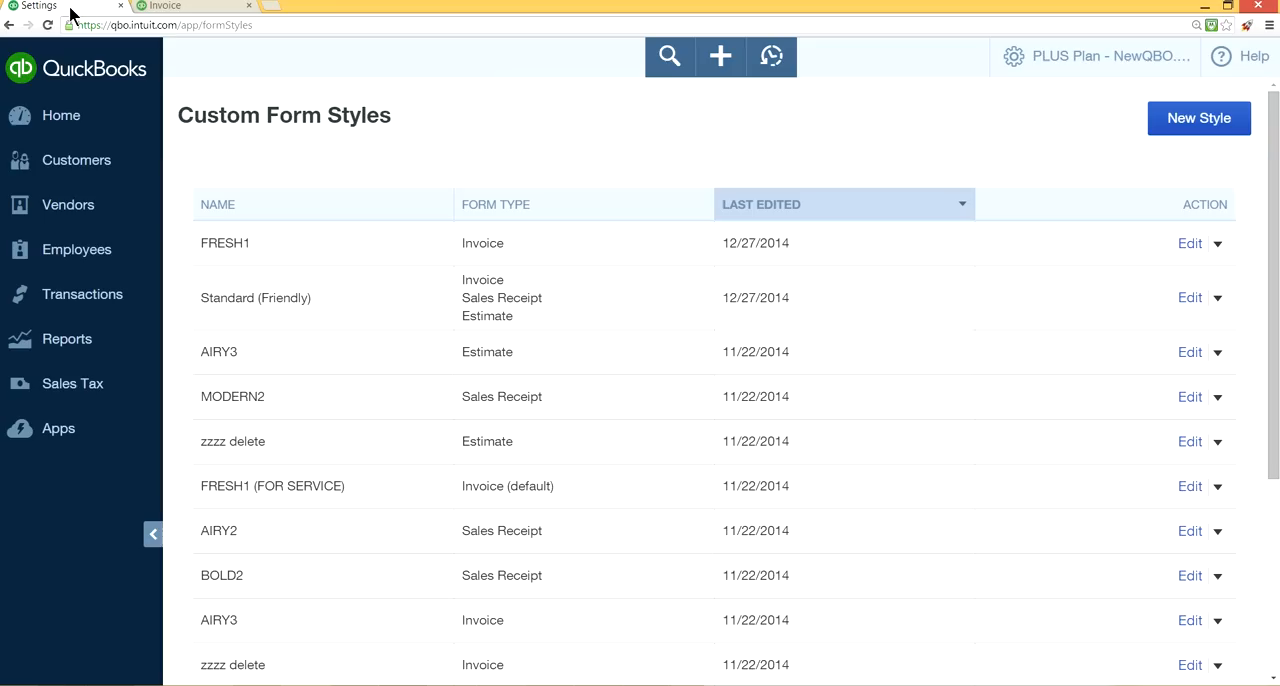
pyautogui.click(1055, 55)
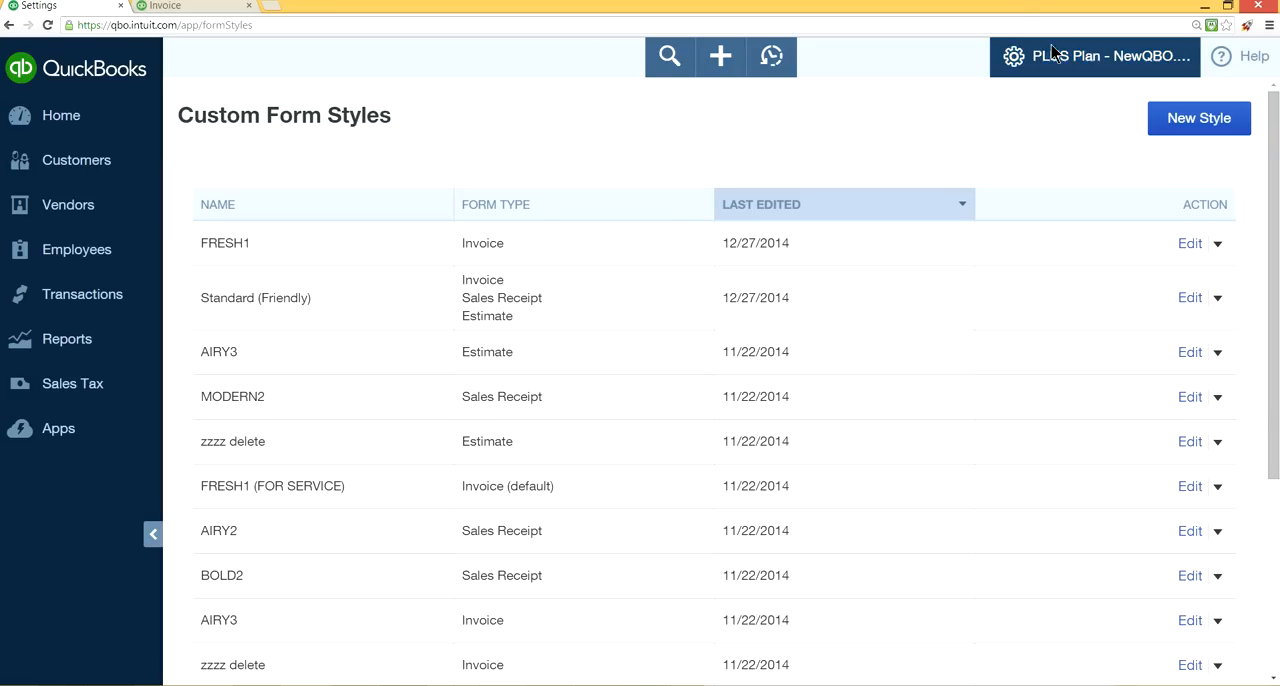
pyautogui.click(545, 208)
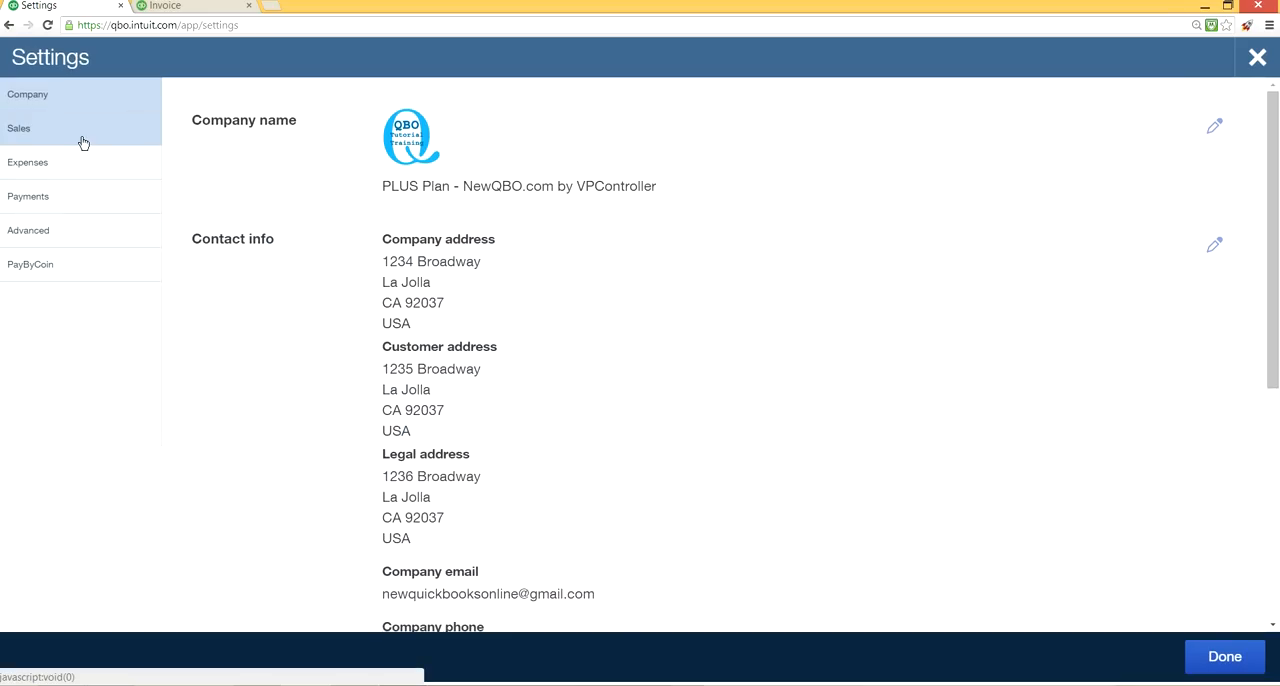
pyautogui.click(82, 138)
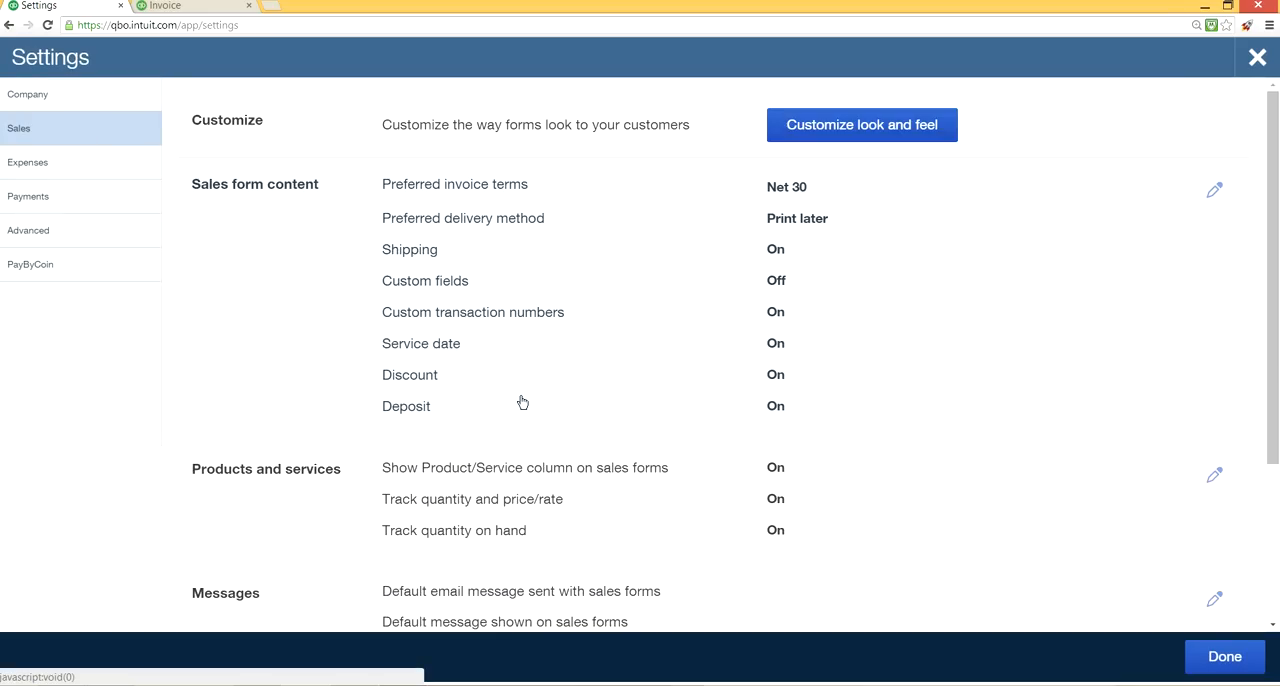
pyautogui.click(447, 288)
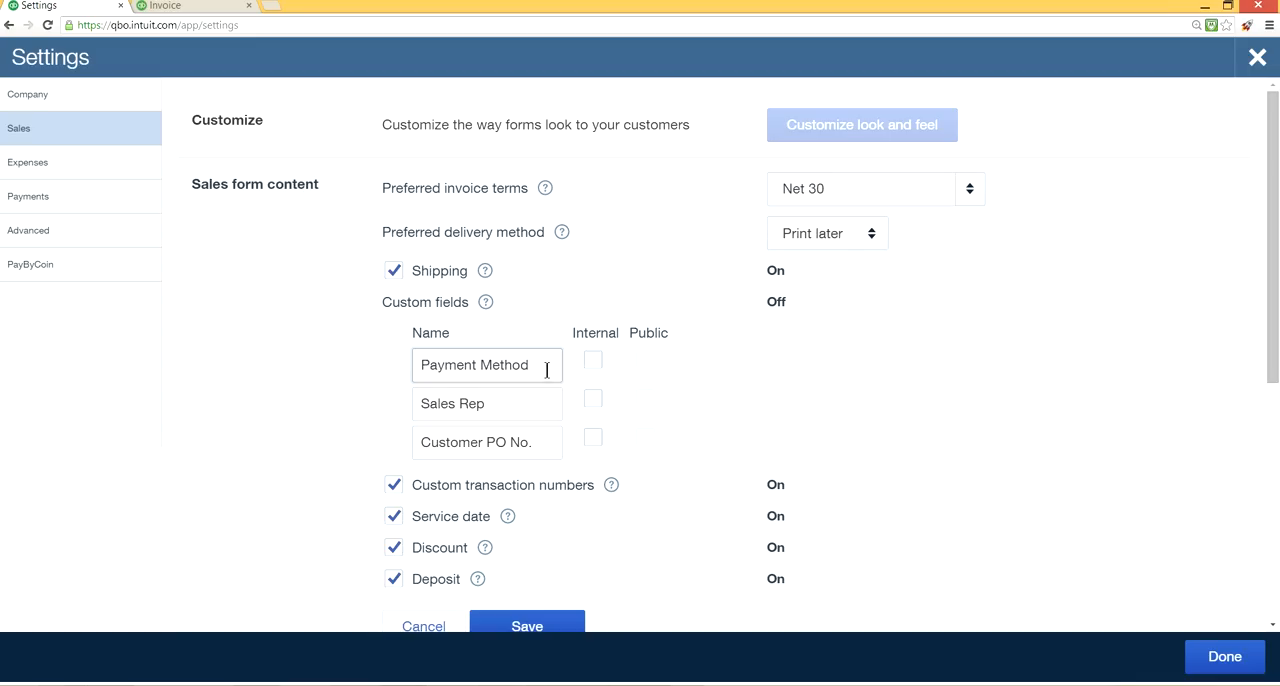
pyautogui.click(593, 361)
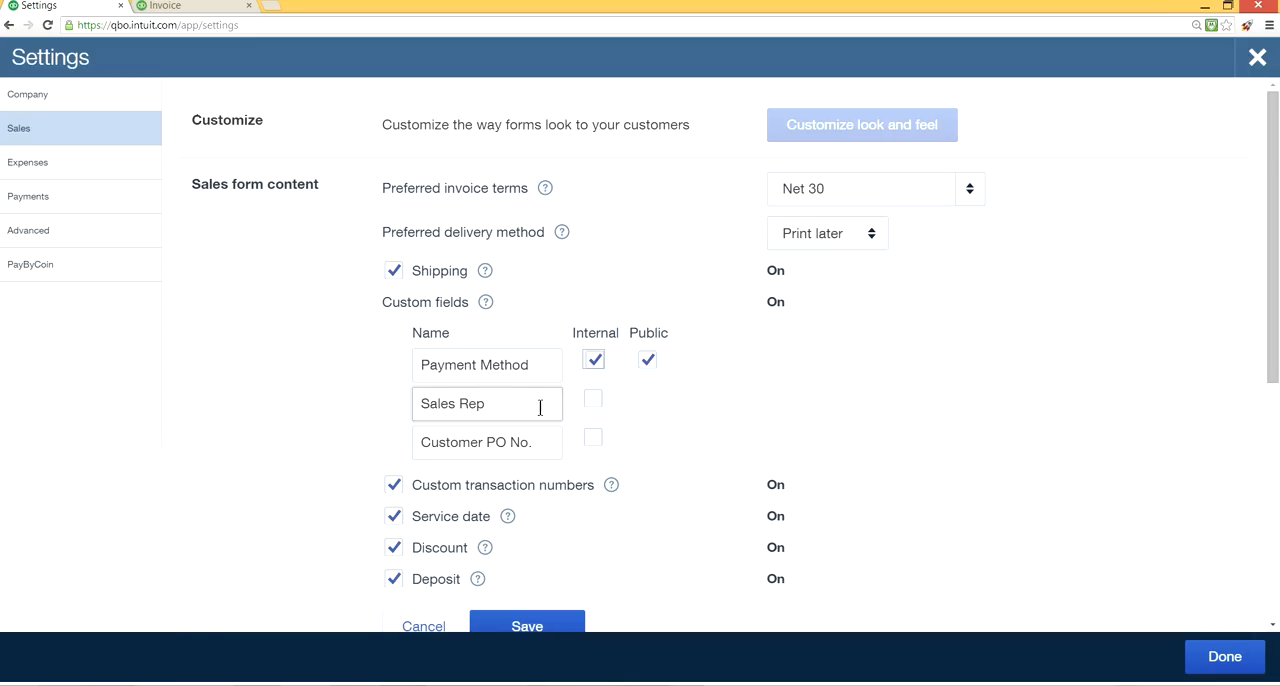
pyautogui.click(592, 400)
pyautogui.click(594, 441)
pyautogui.click(542, 443)
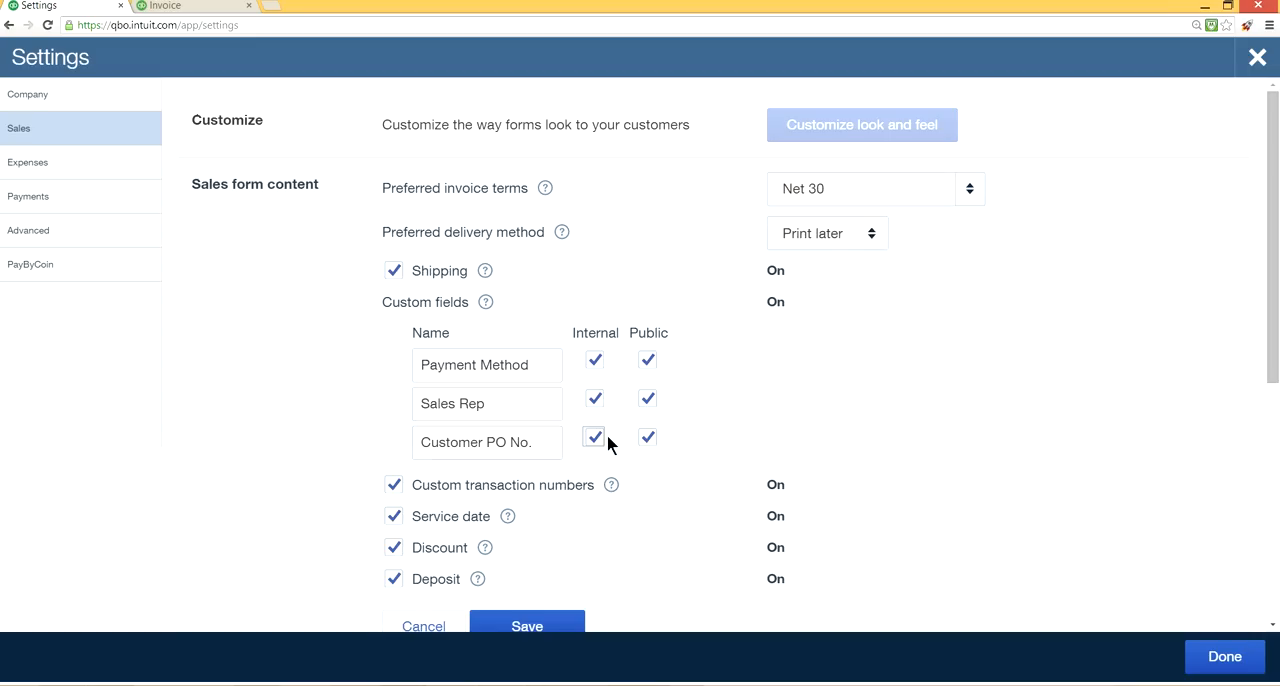
pyautogui.click(1232, 654)
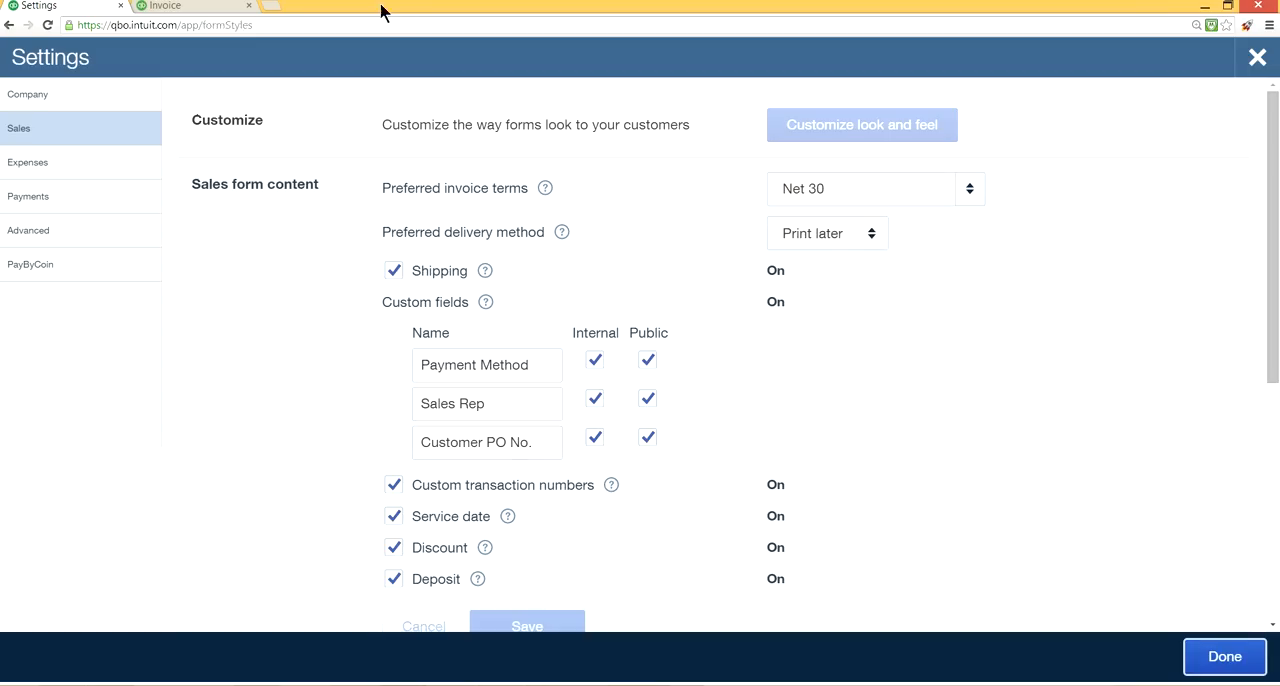
# In the second browser tab, close the open invoice without saving and start a new one.
pyautogui.click(189, 7)
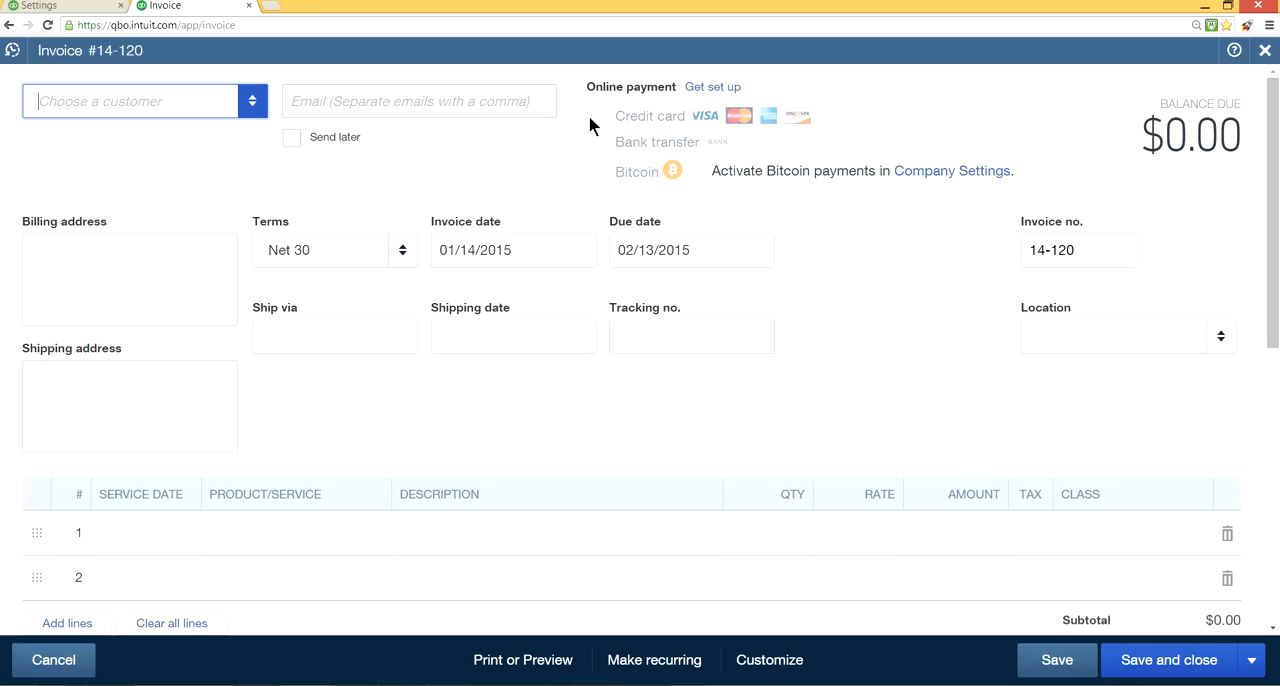
pyautogui.click(1265, 50)
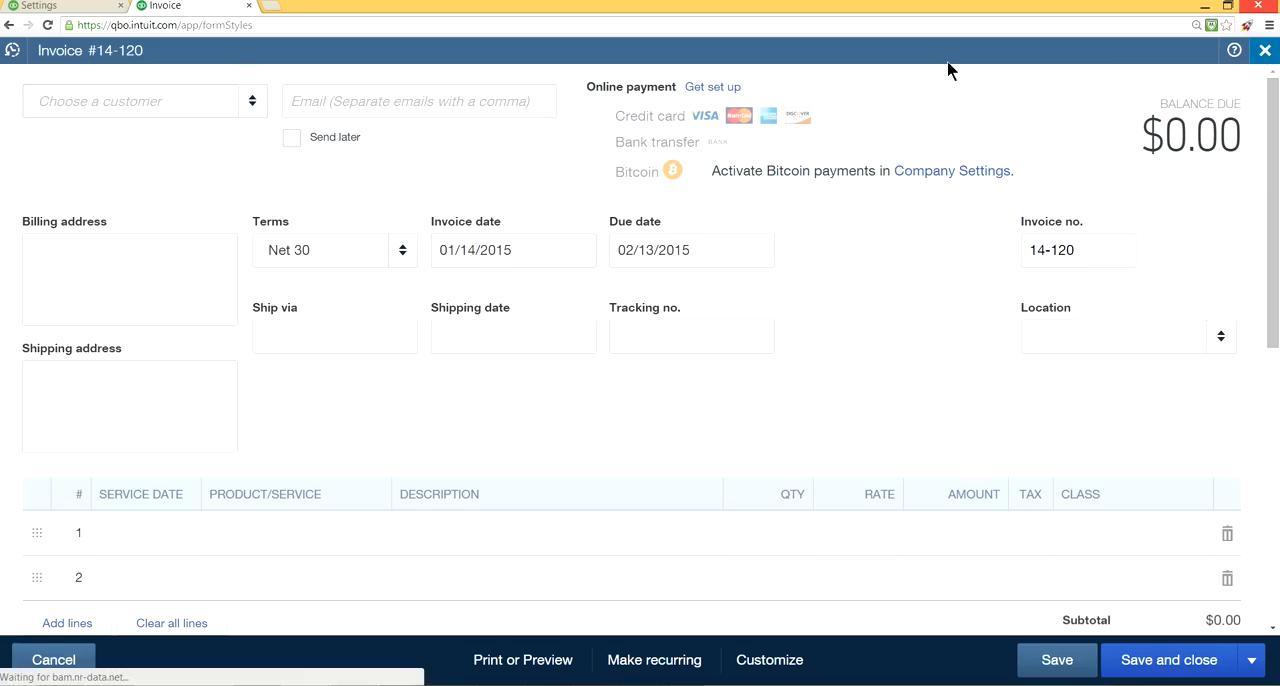
pyautogui.click(718, 62)
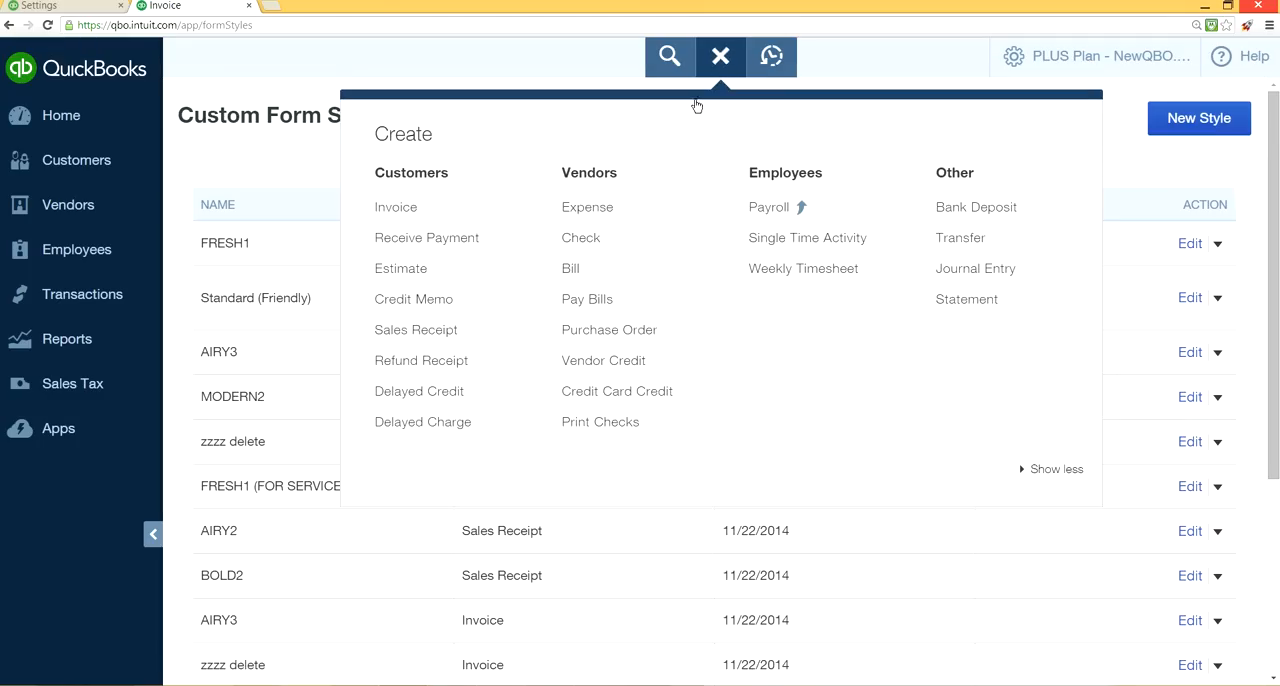
pyautogui.click(453, 217)
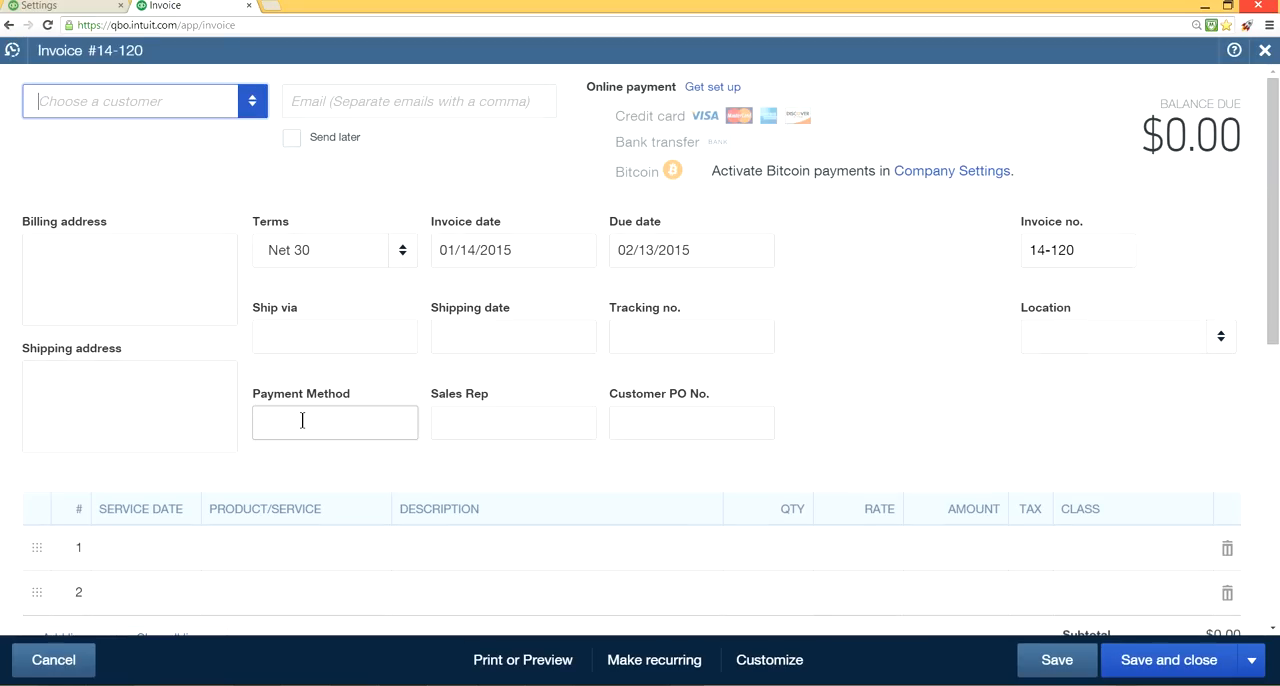
# On the invoice, enter check as payment method, the sales rep's name, and the customer's PO number.
pyautogui.click(302, 421)
pyautogui.write('check')
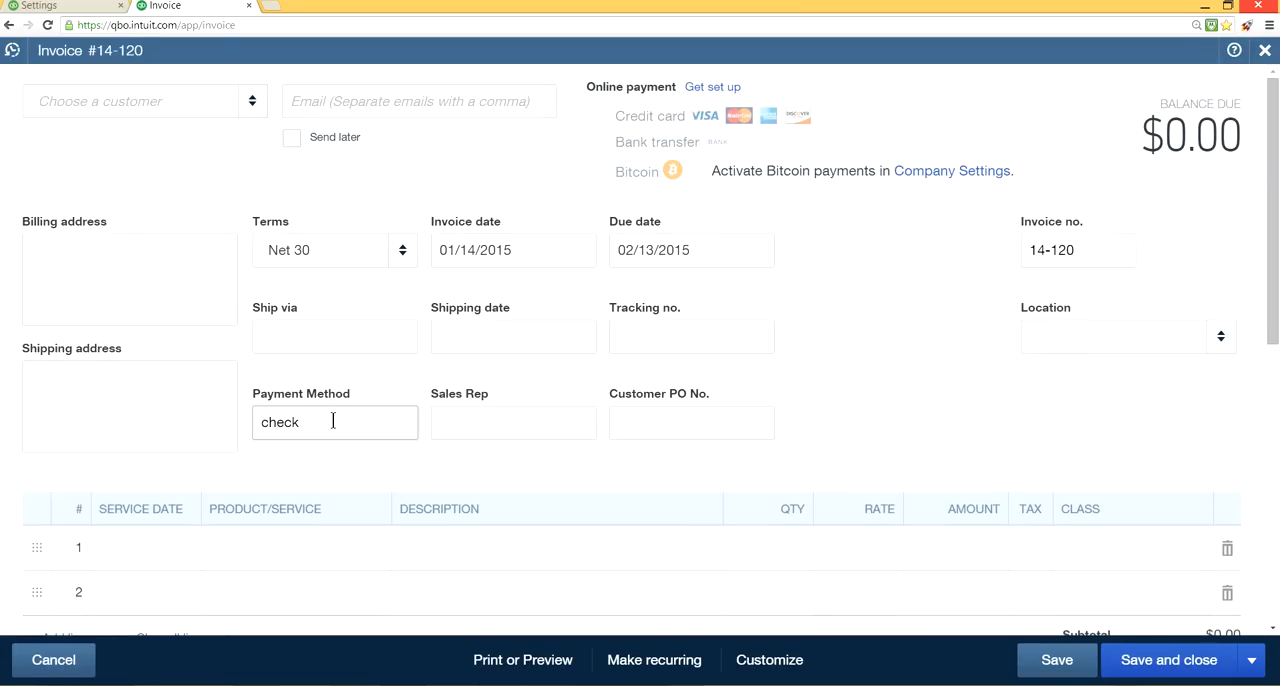
pyautogui.click(462, 428)
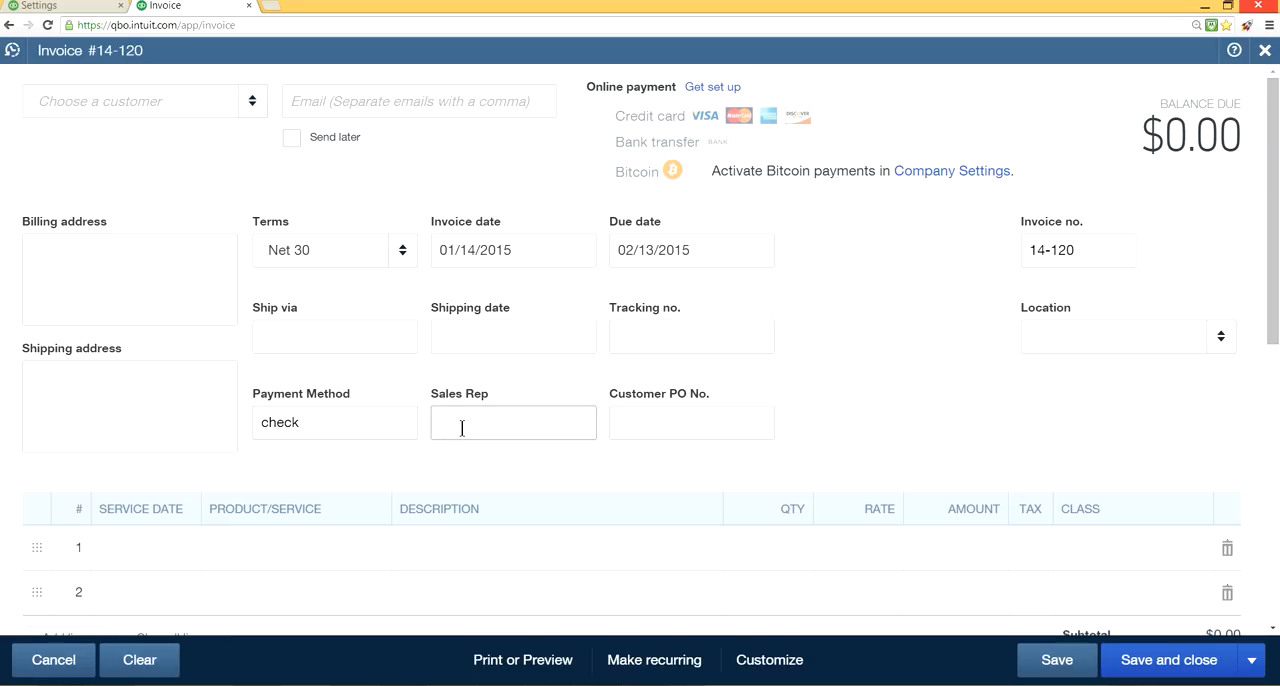
pyautogui.write('Joe')
pyautogui.click(630, 423)
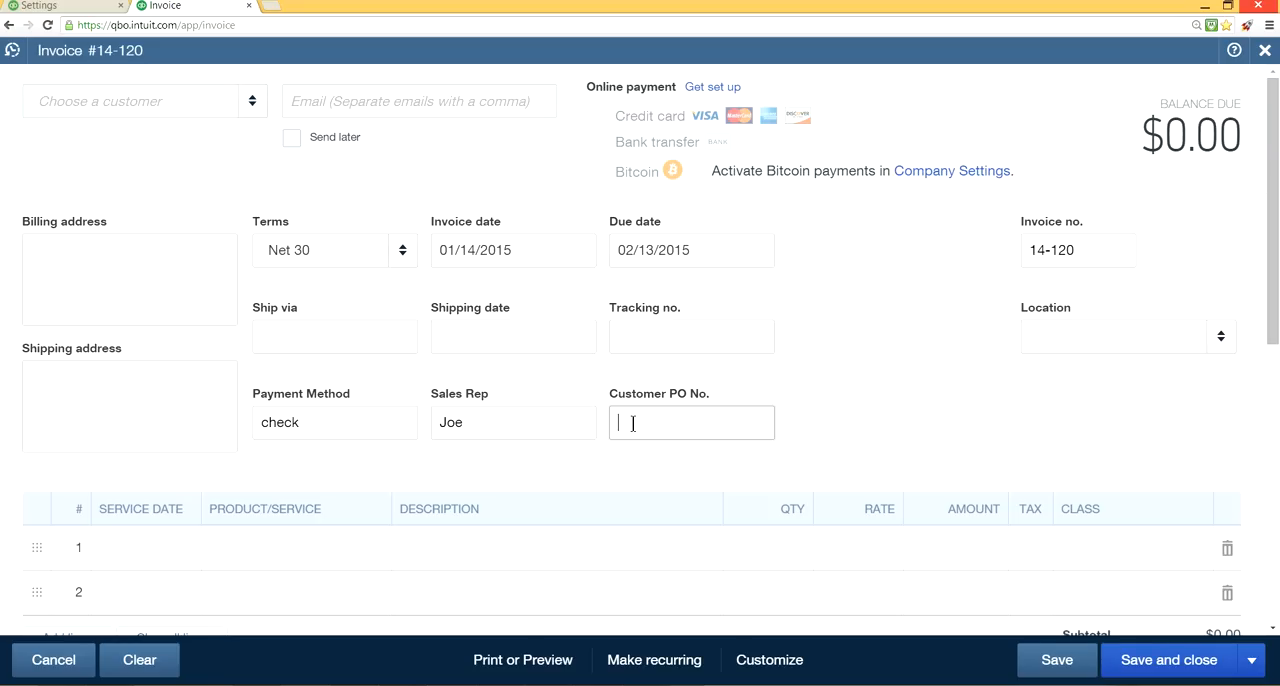
pyautogui.write('0000')
pyautogui.press('BackSpace')
pyautogui.press('BackSpace')
pyautogui.press('BackSpace')
pyautogui.press('BackSpace')
pyautogui.write('1111')
pyautogui.click(353, 339)
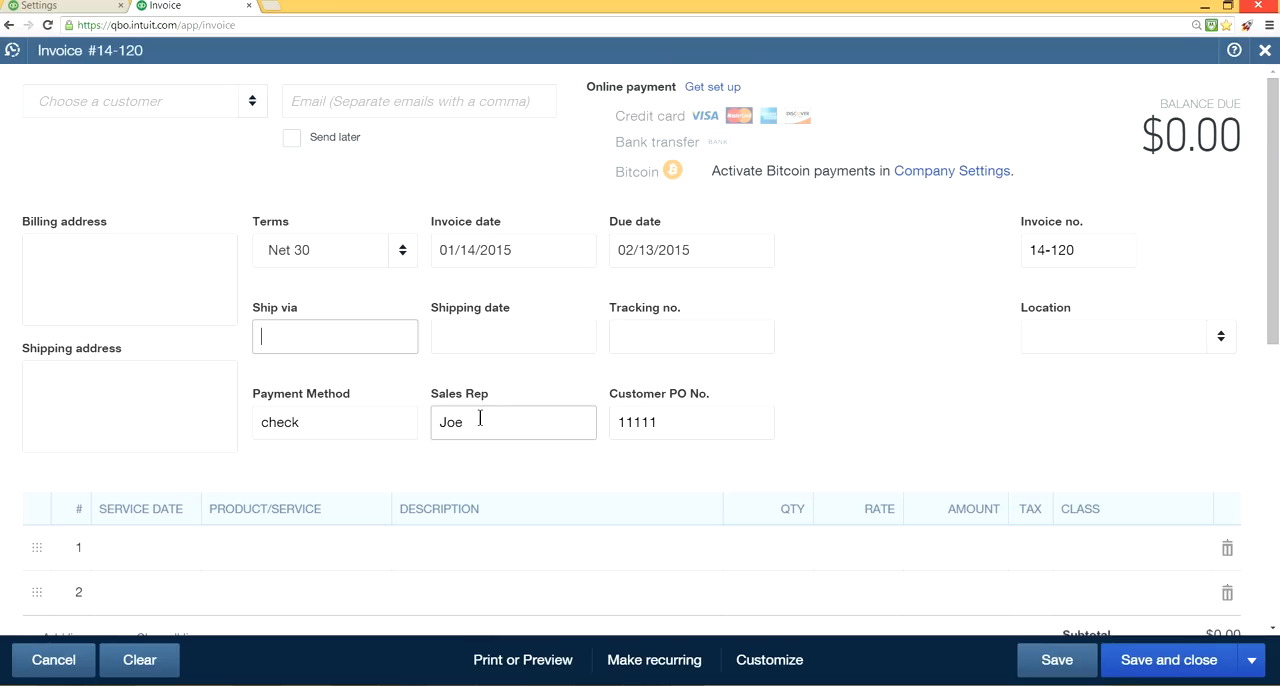
# In the company's sales form content settings, show the help for Custom transaction numbers and turn the option off and on again.
pyautogui.click(38, 8)
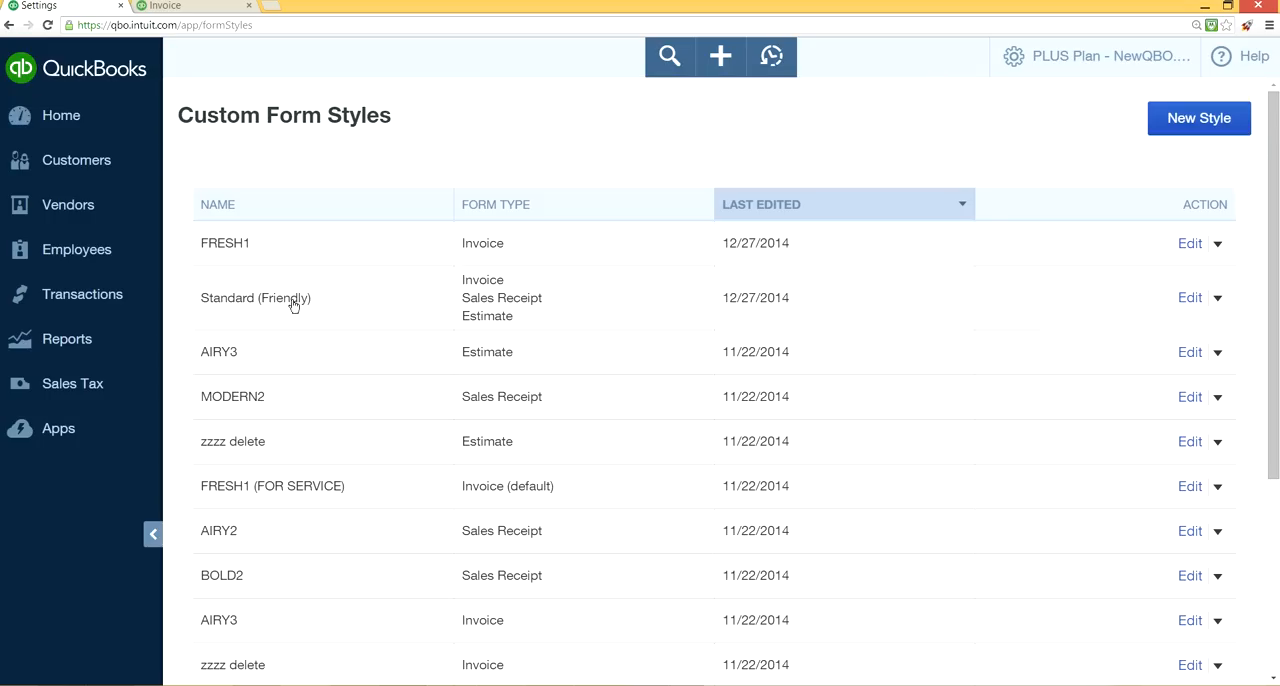
pyautogui.click(1043, 56)
pyautogui.click(525, 207)
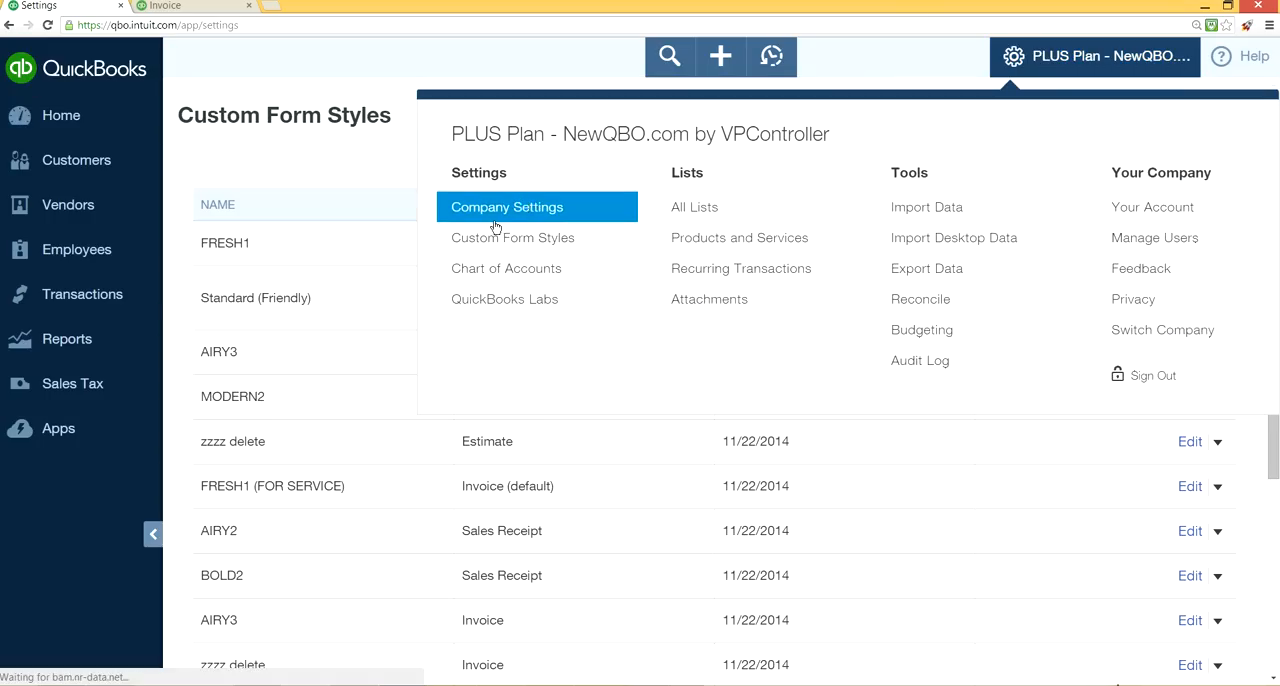
pyautogui.click(72, 129)
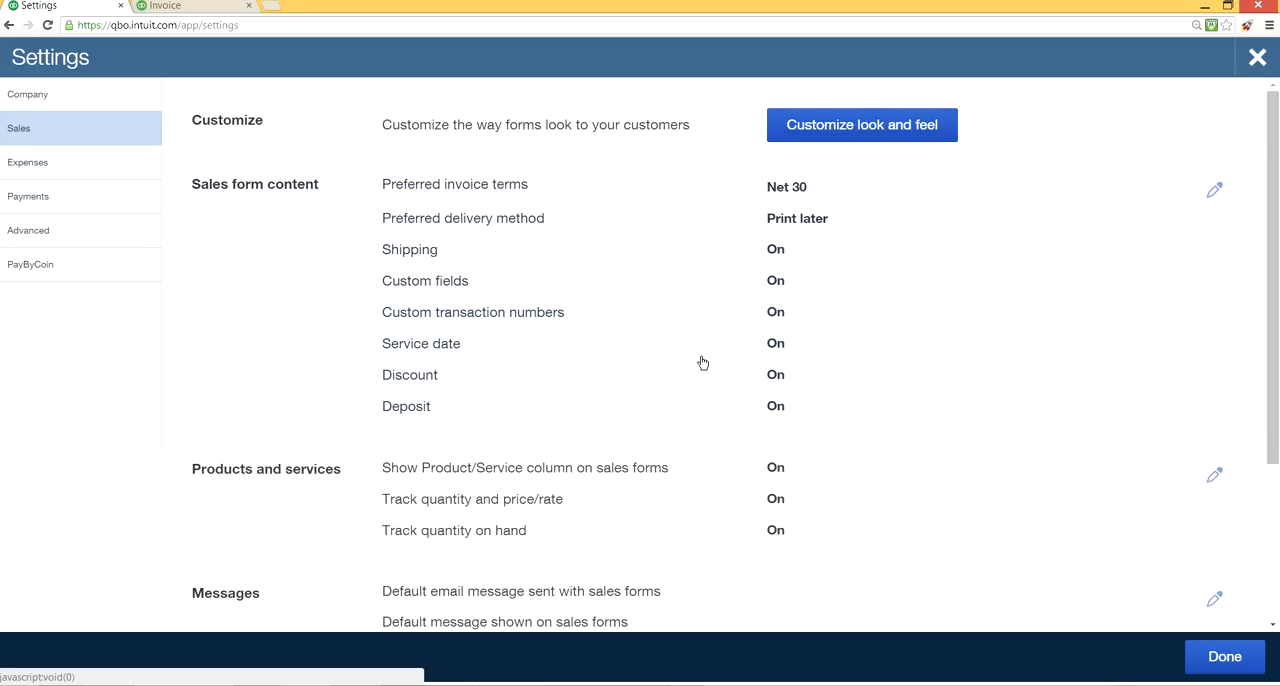
pyautogui.click(780, 315)
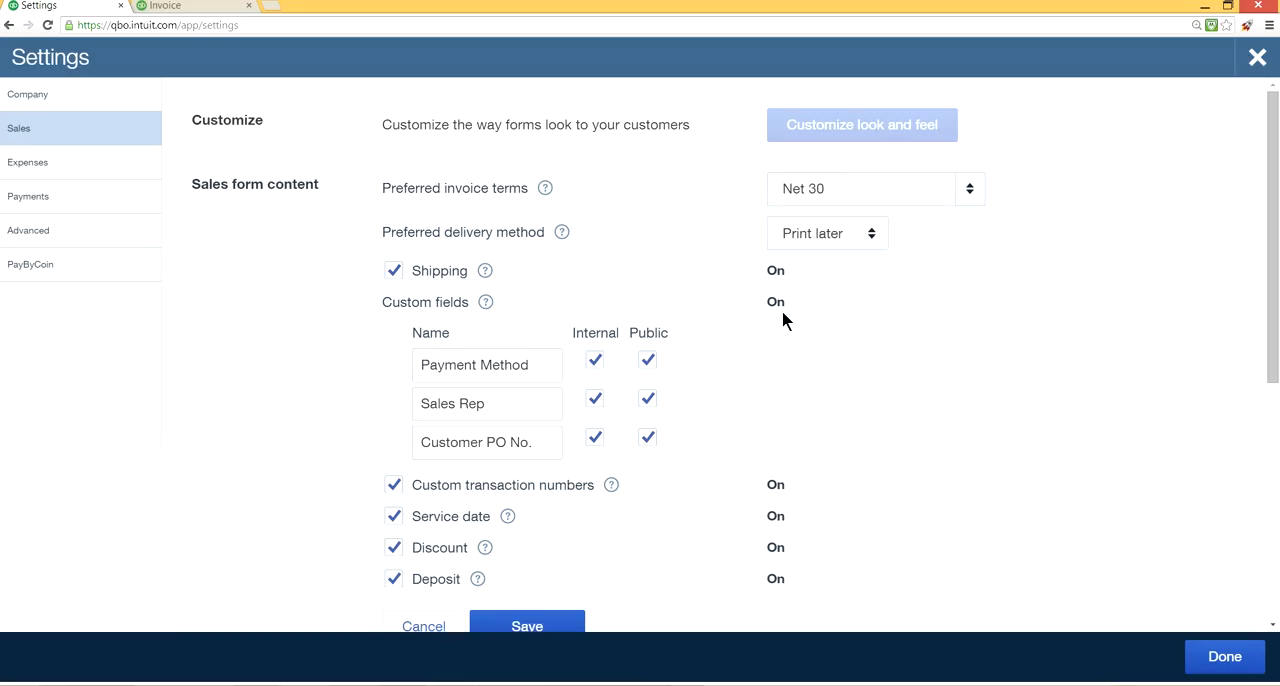
pyautogui.click(609, 486)
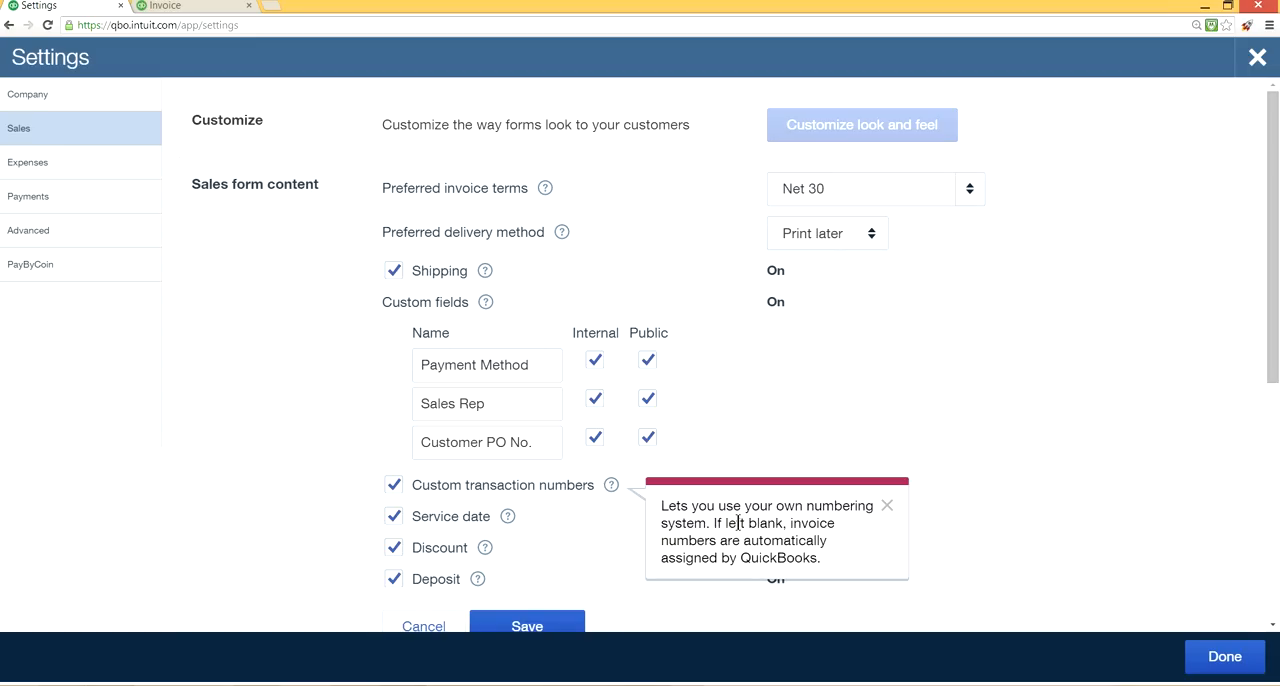
pyautogui.click(394, 487)
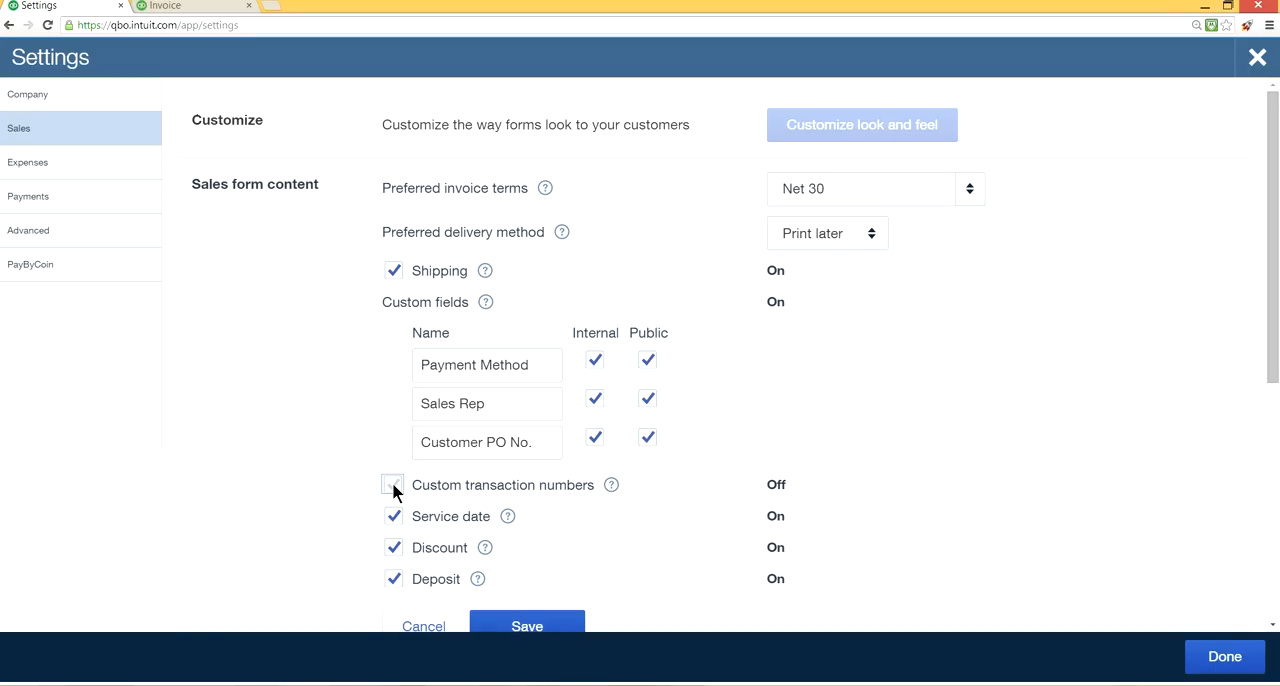
pyautogui.click(394, 487)
# On the invoice in the second browser tab, set the invoice number to 15-00001 and choose the customer A1 Billable.
pyautogui.click(216, 8)
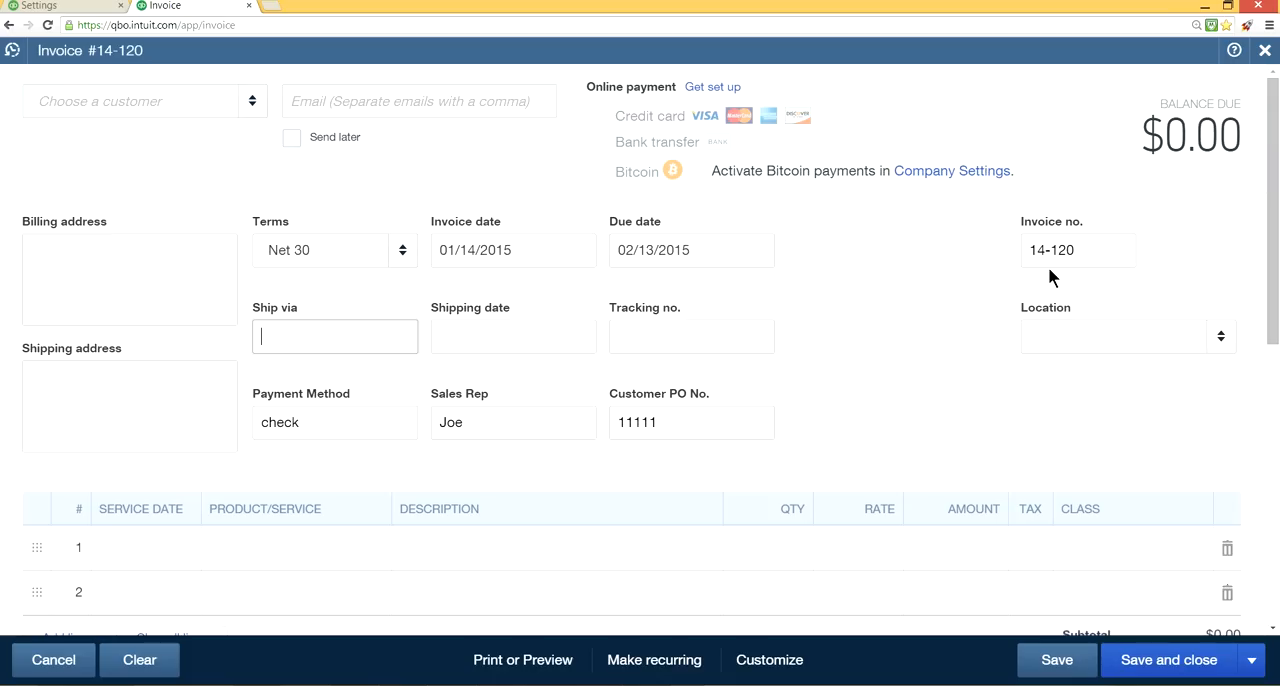
pyautogui.moveTo(1081, 250); pyautogui.dragTo(1001, 250)
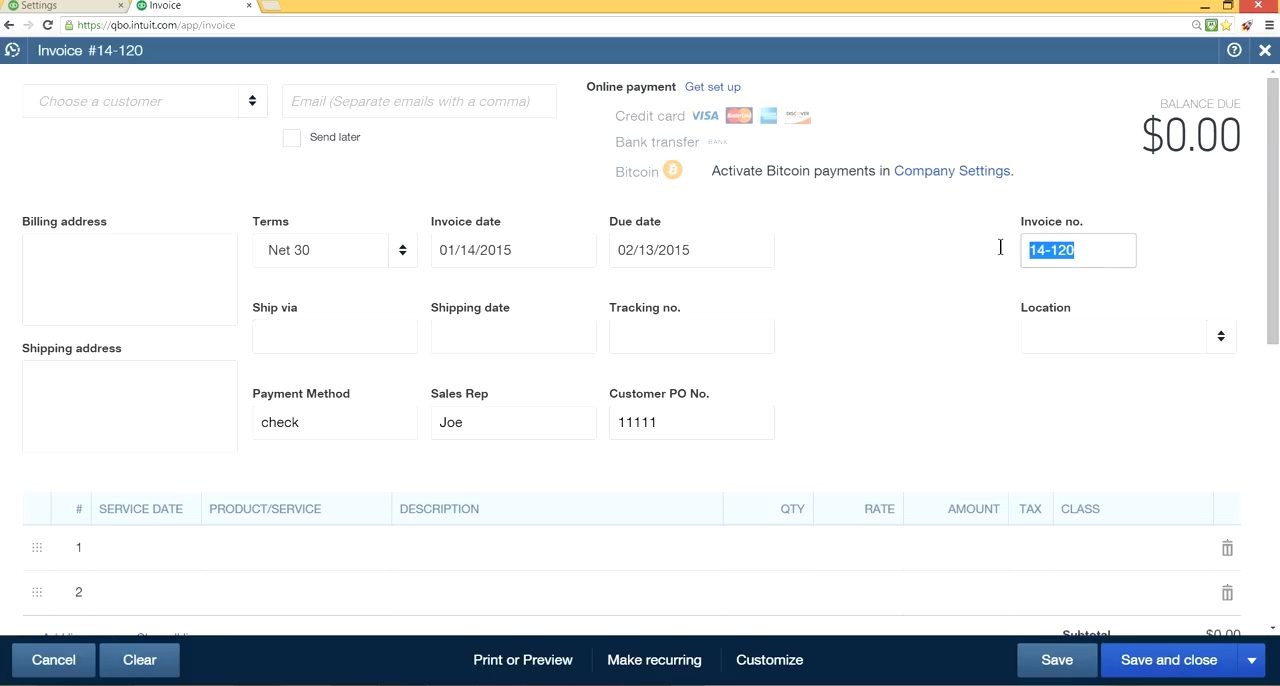
pyautogui.write("15'-001")
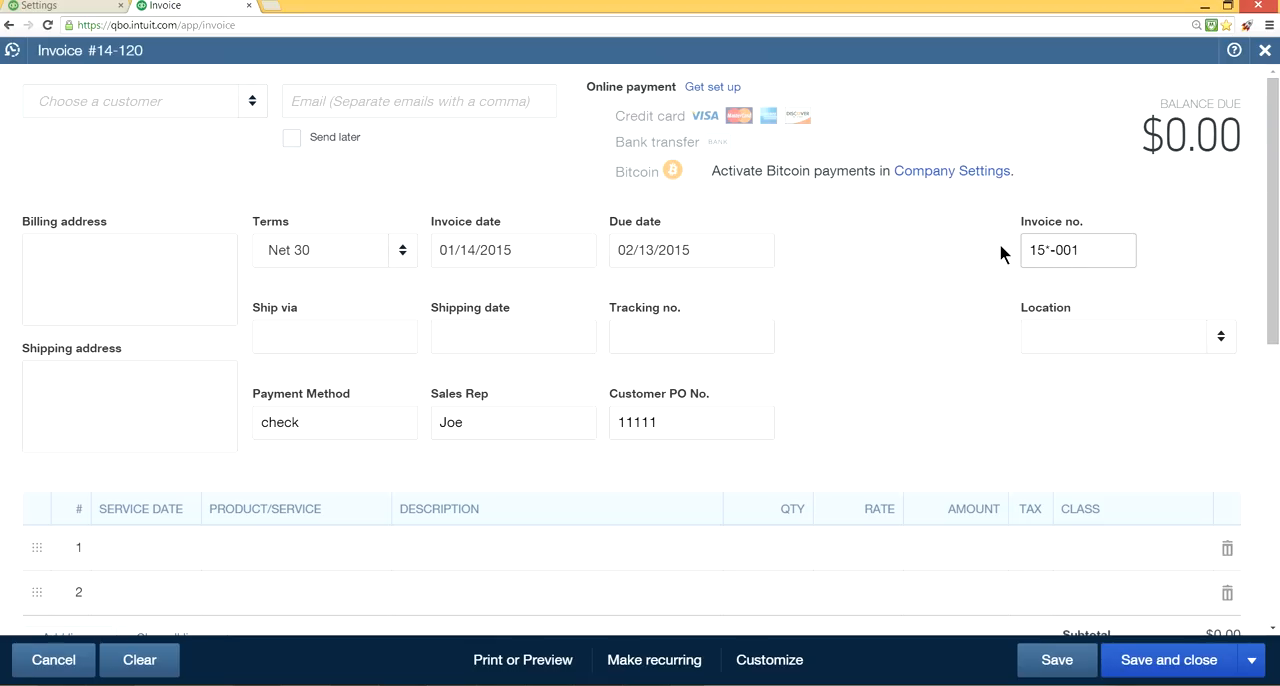
pyautogui.press('BackSpace')
pyautogui.press('BackSpace')
pyautogui.write('*000')
pyautogui.press('BackSpace')
pyautogui.press('BackSpace')
pyautogui.press('BackSpace')
pyautogui.press('BackSpace')
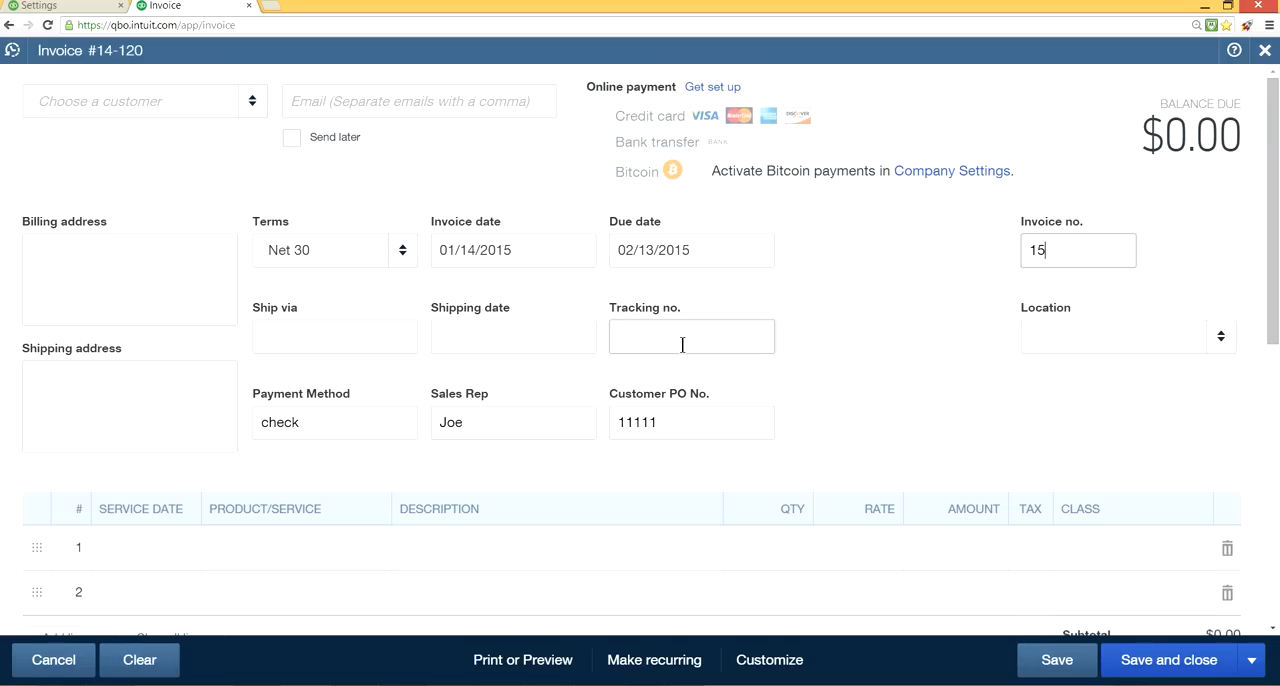
pyautogui.write('-00001')
pyautogui.click(252, 102)
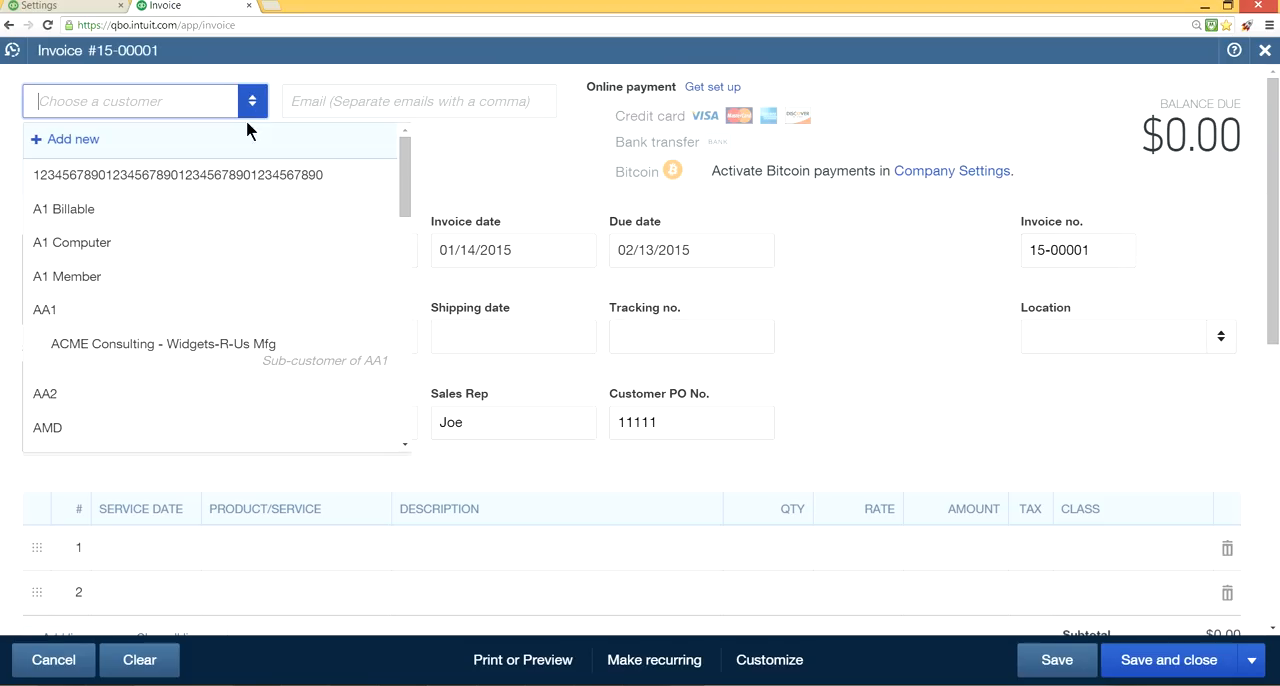
pyautogui.click(222, 209)
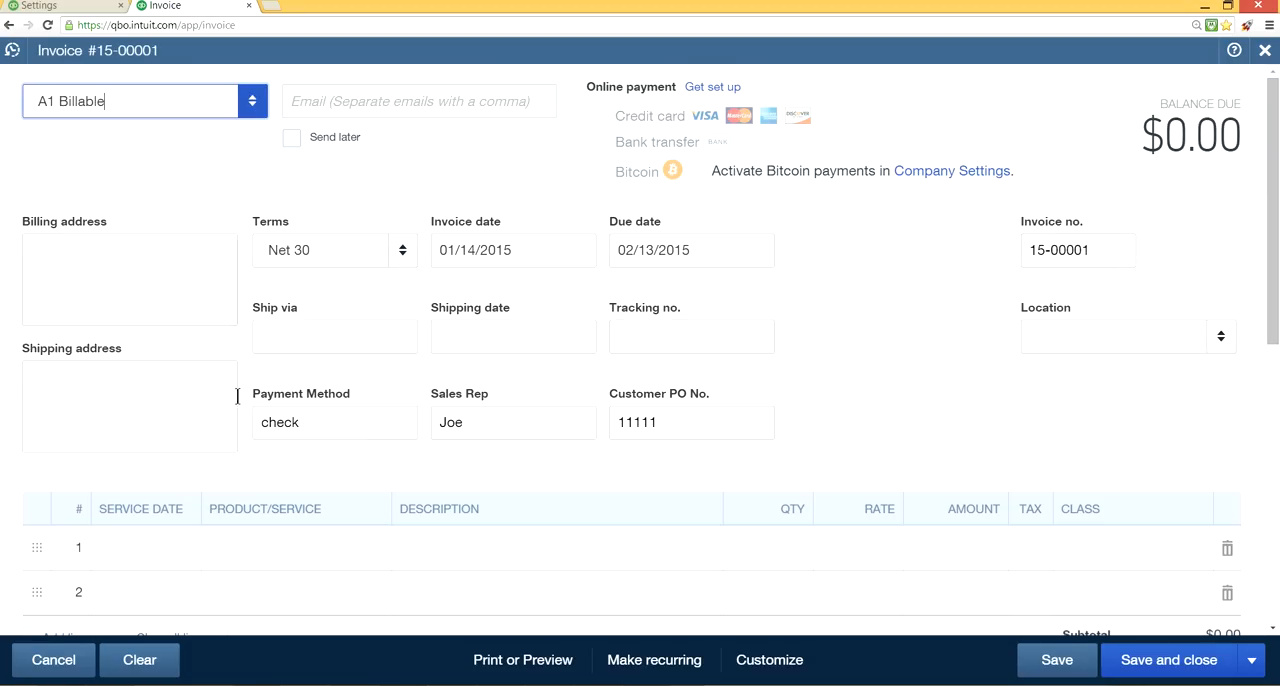
# Add the Labor service to the invoice's first line and assign it the Service sub-class of Service/Warranty.
pyautogui.click(276, 556)
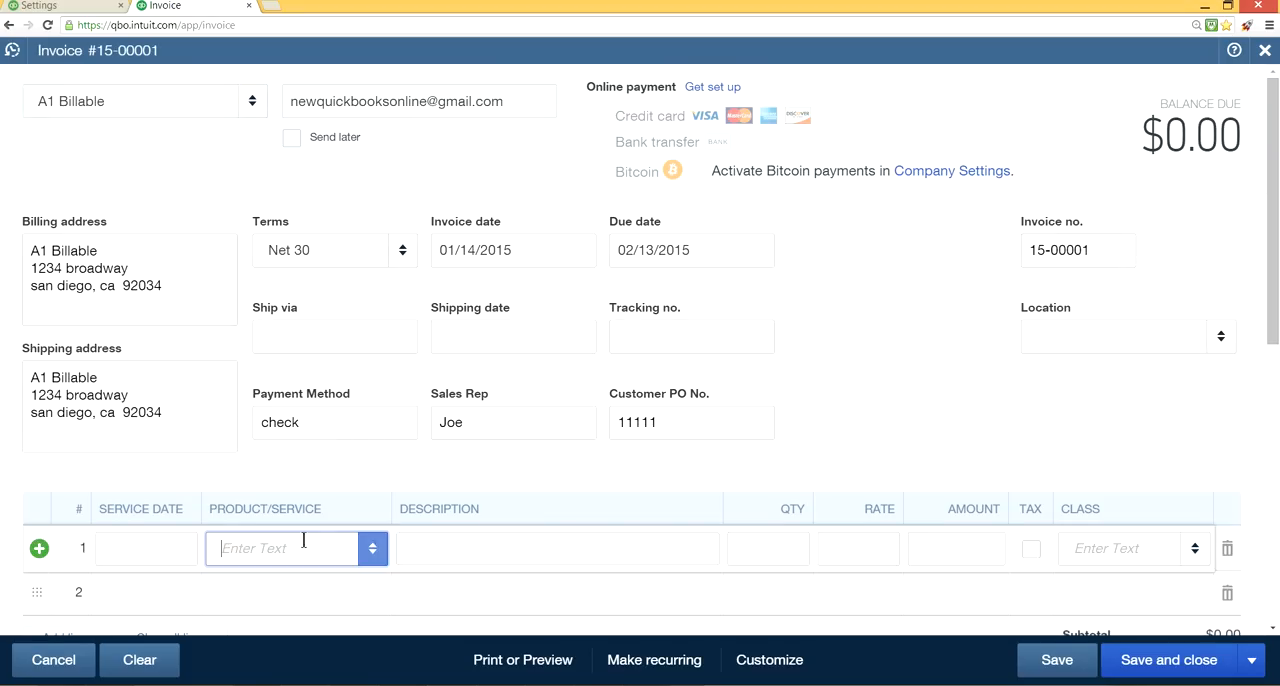
pyautogui.click(366, 552)
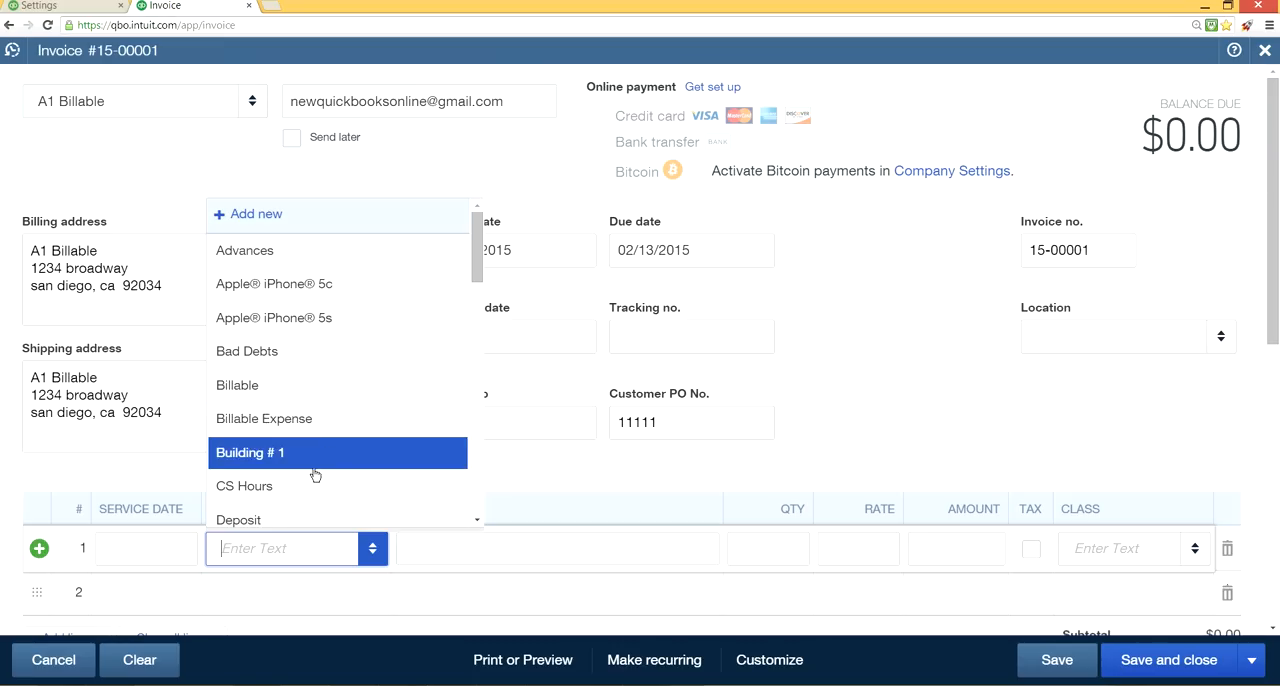
pyautogui.scroll(-2, 315, 475)
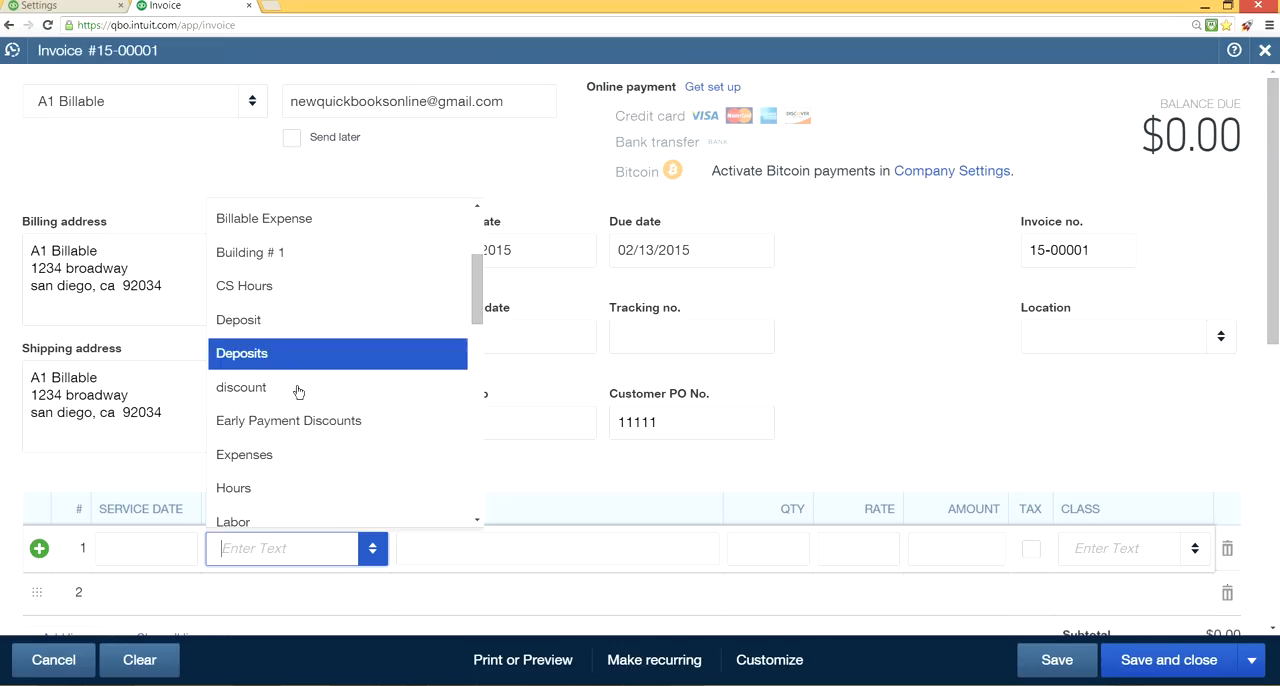
pyautogui.click(320, 522)
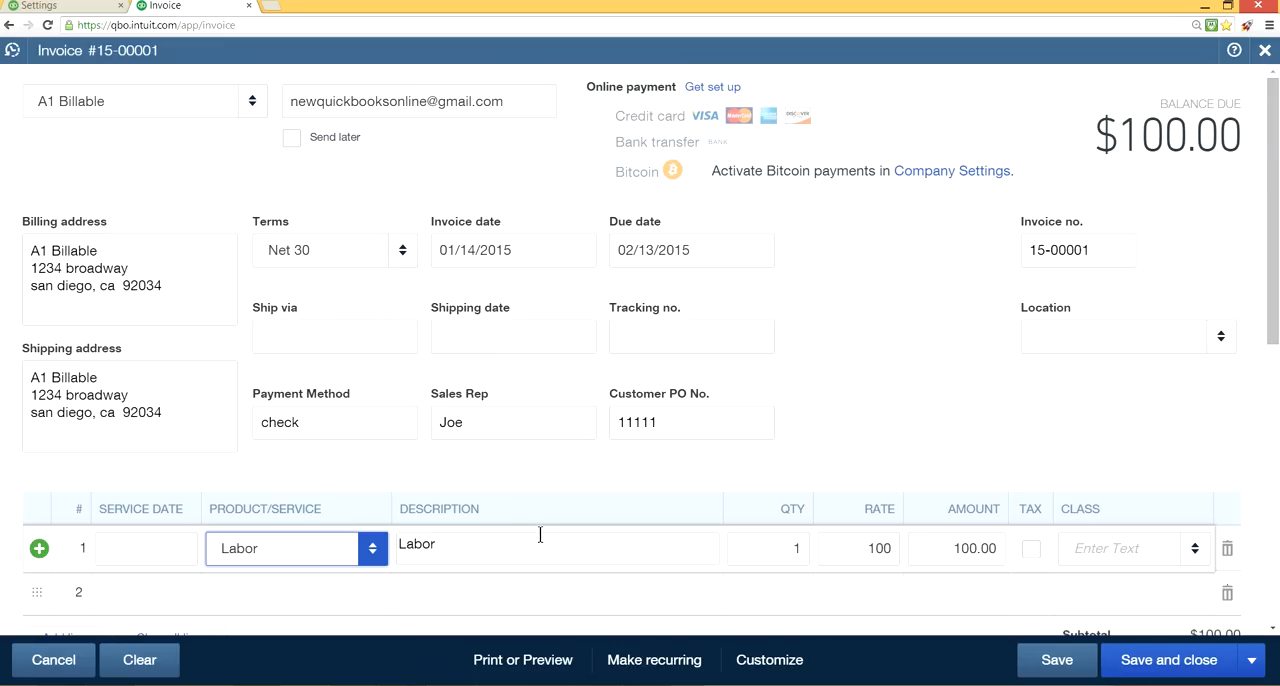
pyautogui.click(1196, 550)
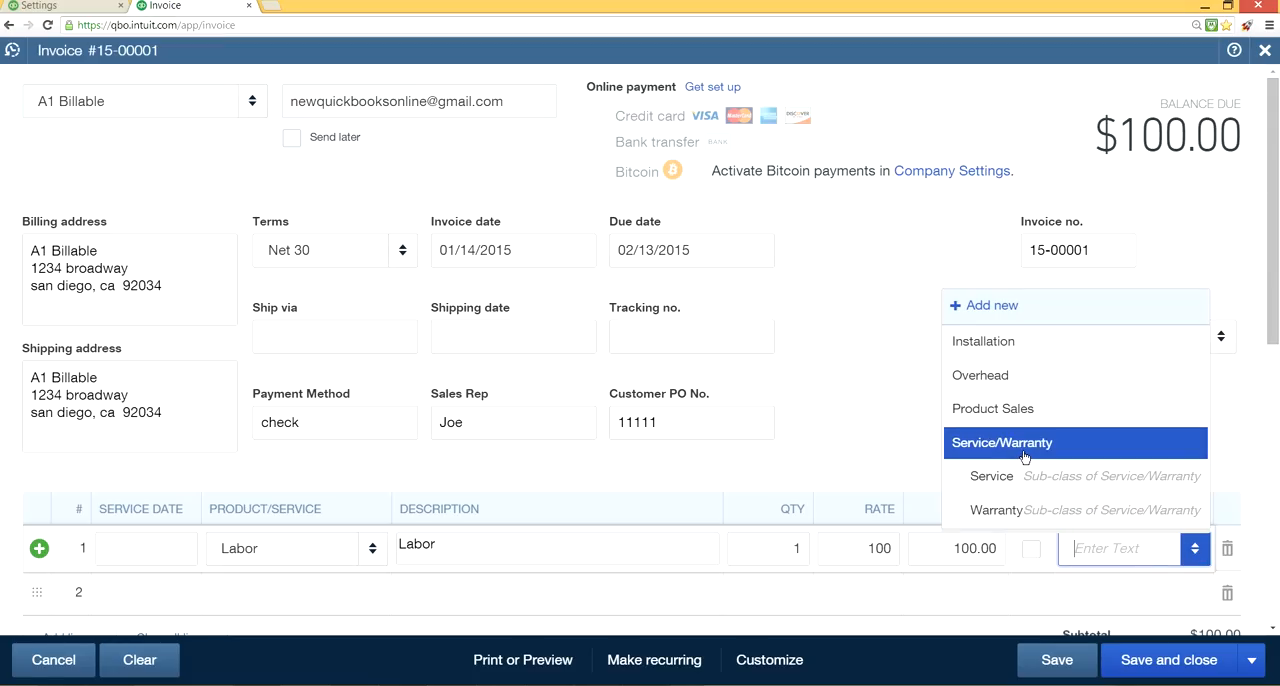
pyautogui.click(1030, 478)
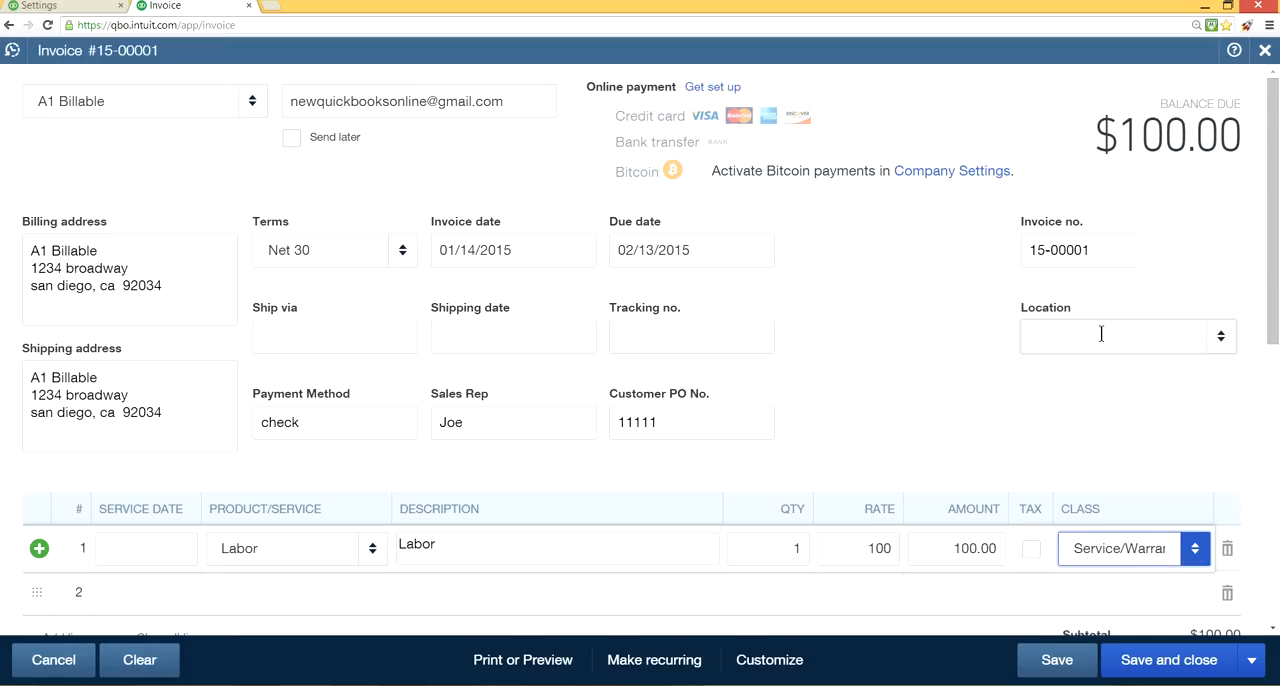
# Set the invoice's location to San Diego, and save and close the invoice.
pyautogui.click(1220, 340)
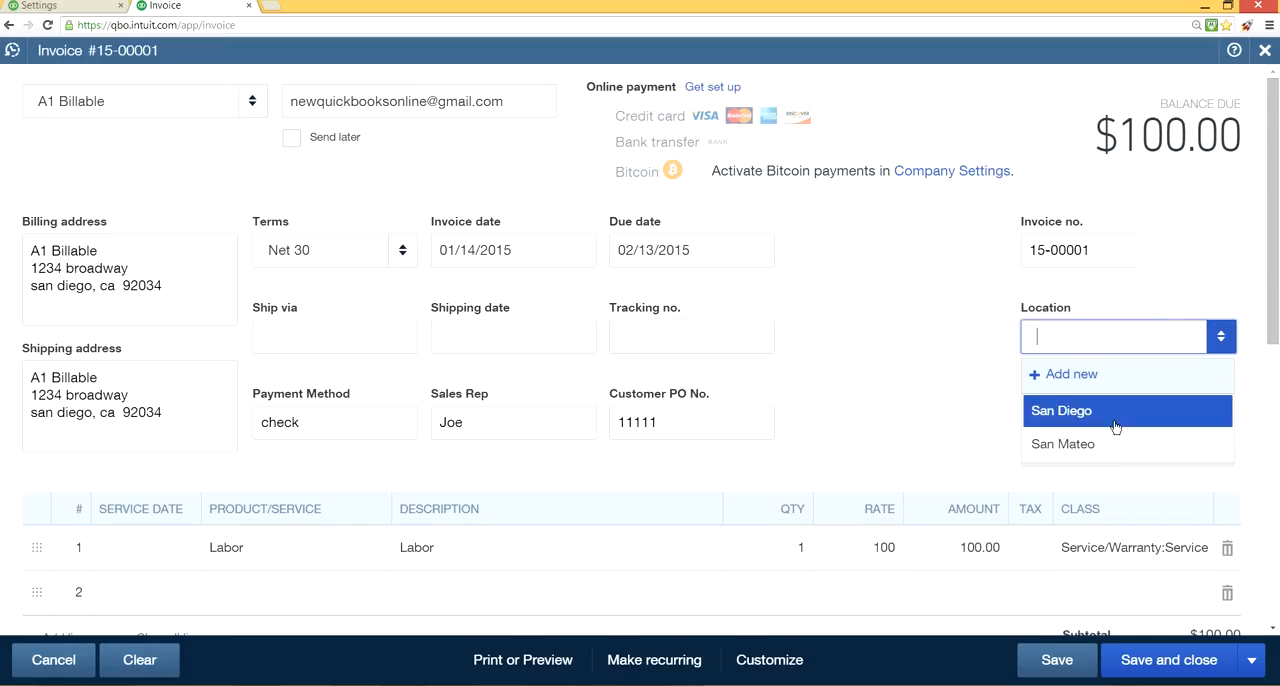
pyautogui.click(1058, 411)
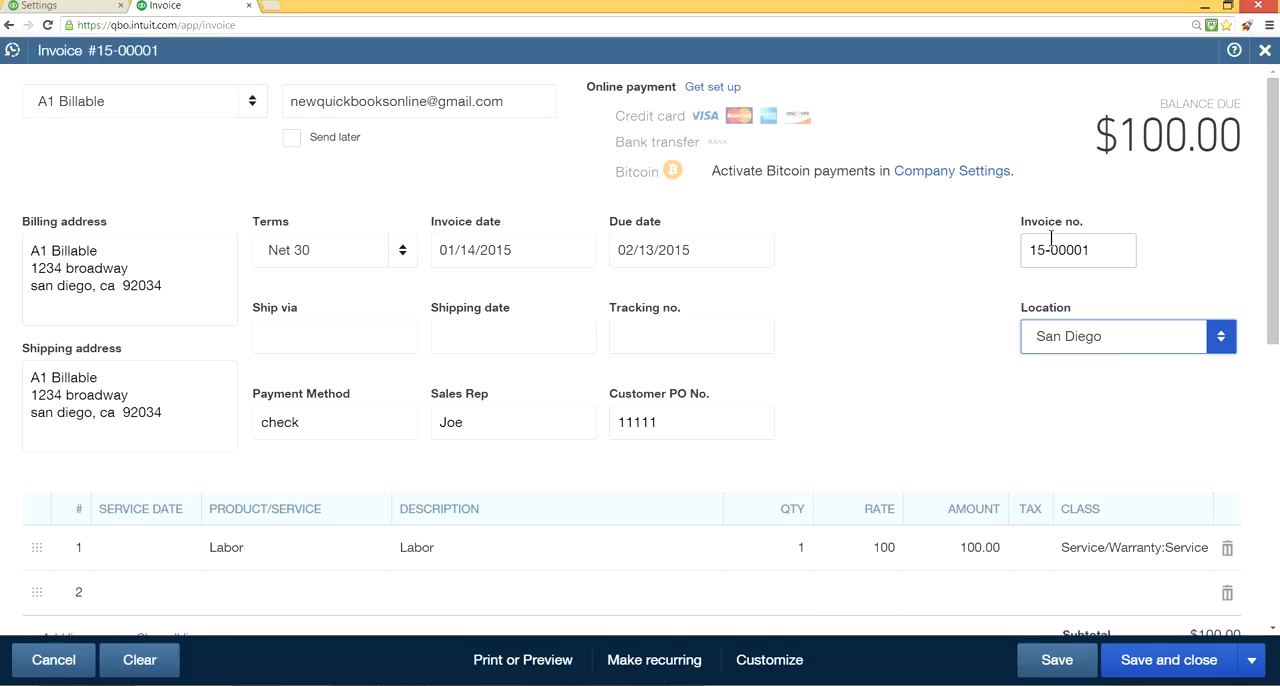
pyautogui.click(1168, 667)
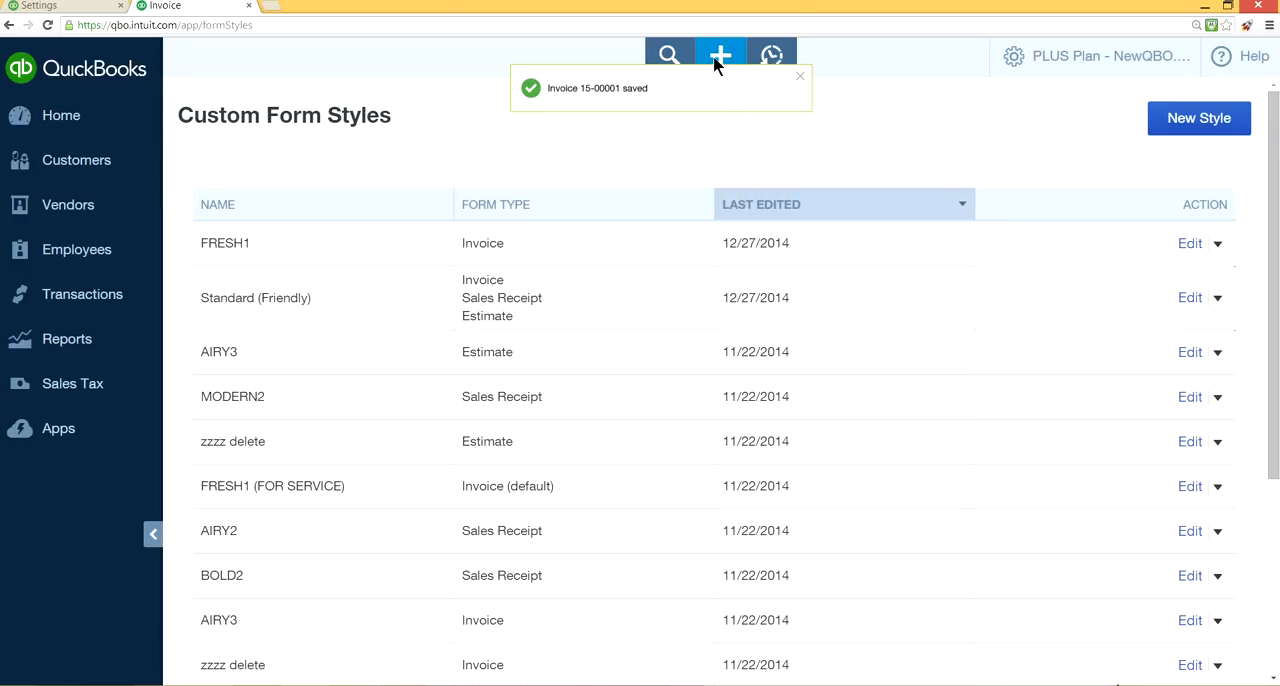
pyautogui.click(800, 77)
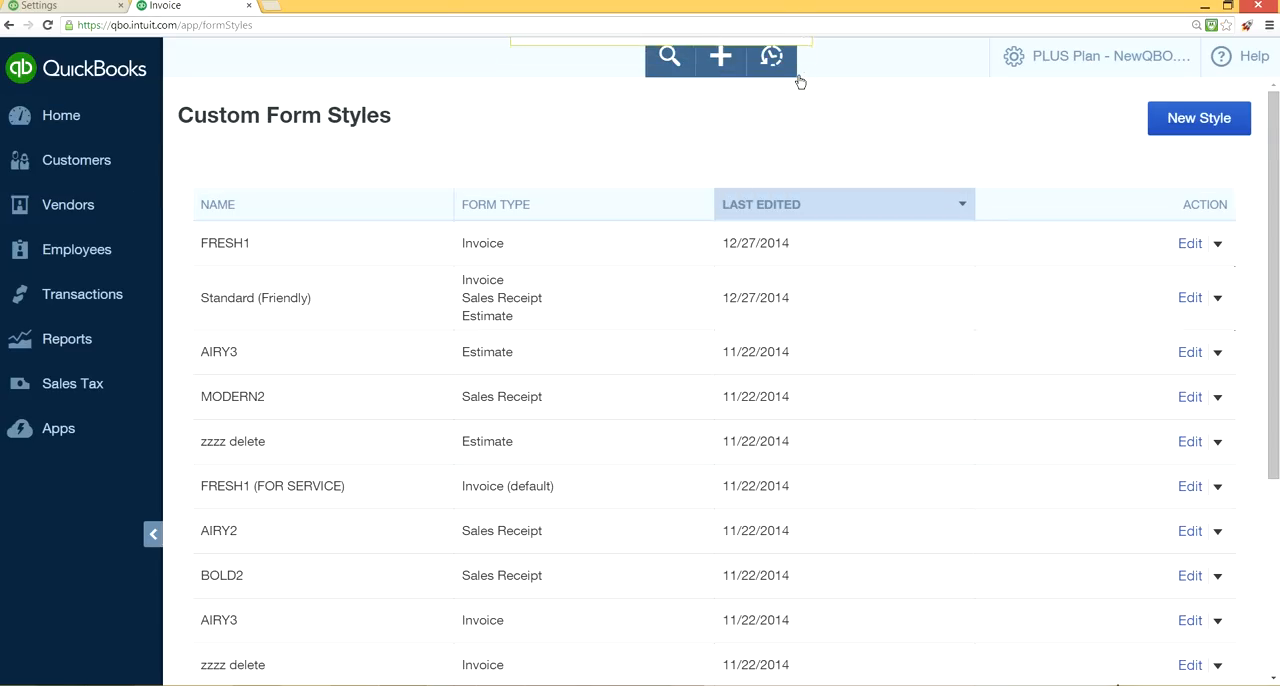
# Start another new invoice and check its invoice number.
pyautogui.click(716, 68)
pyautogui.click(494, 222)
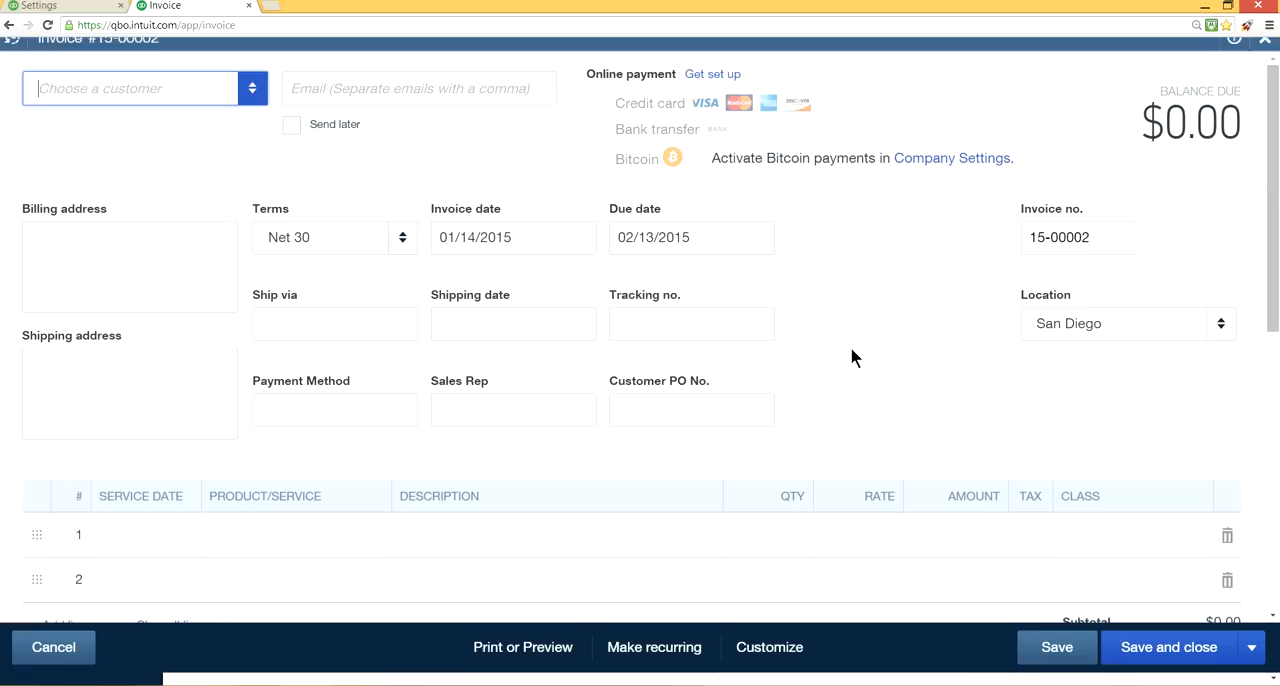
pyautogui.click(1097, 248)
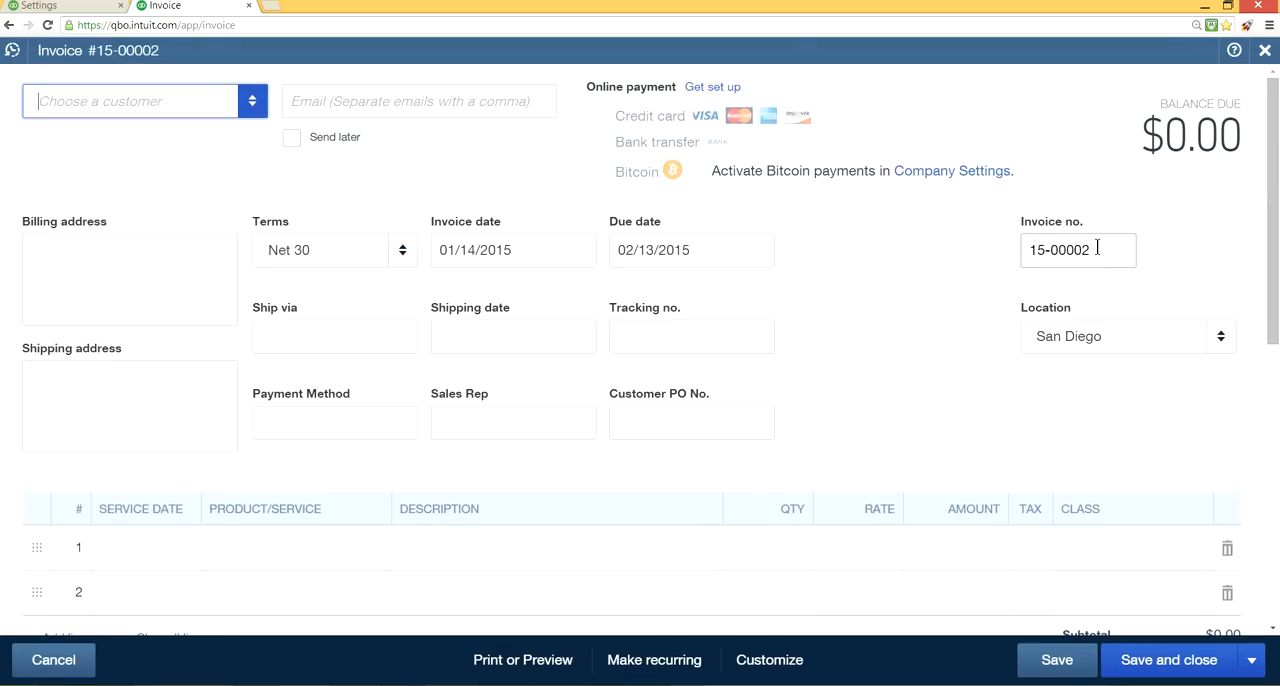
# In the first browser tab's sales form content settings, show the help for Service date.
pyautogui.click(58, 7)
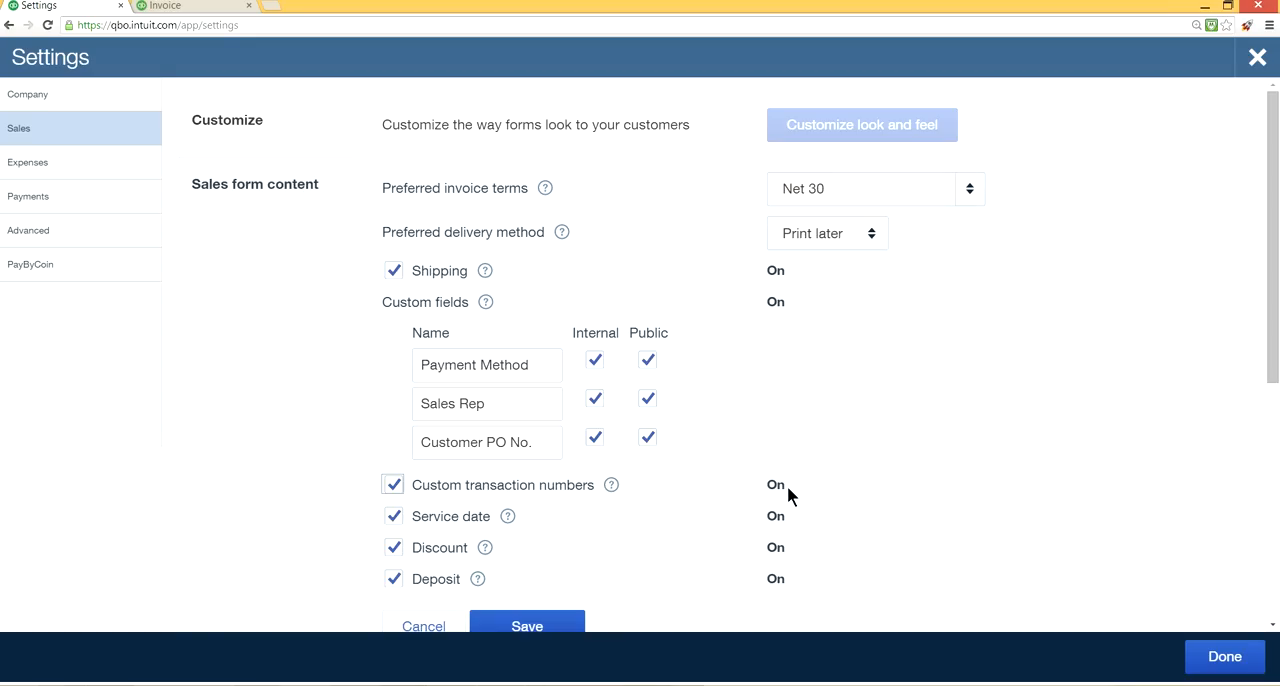
pyautogui.scroll(-2, 789, 486)
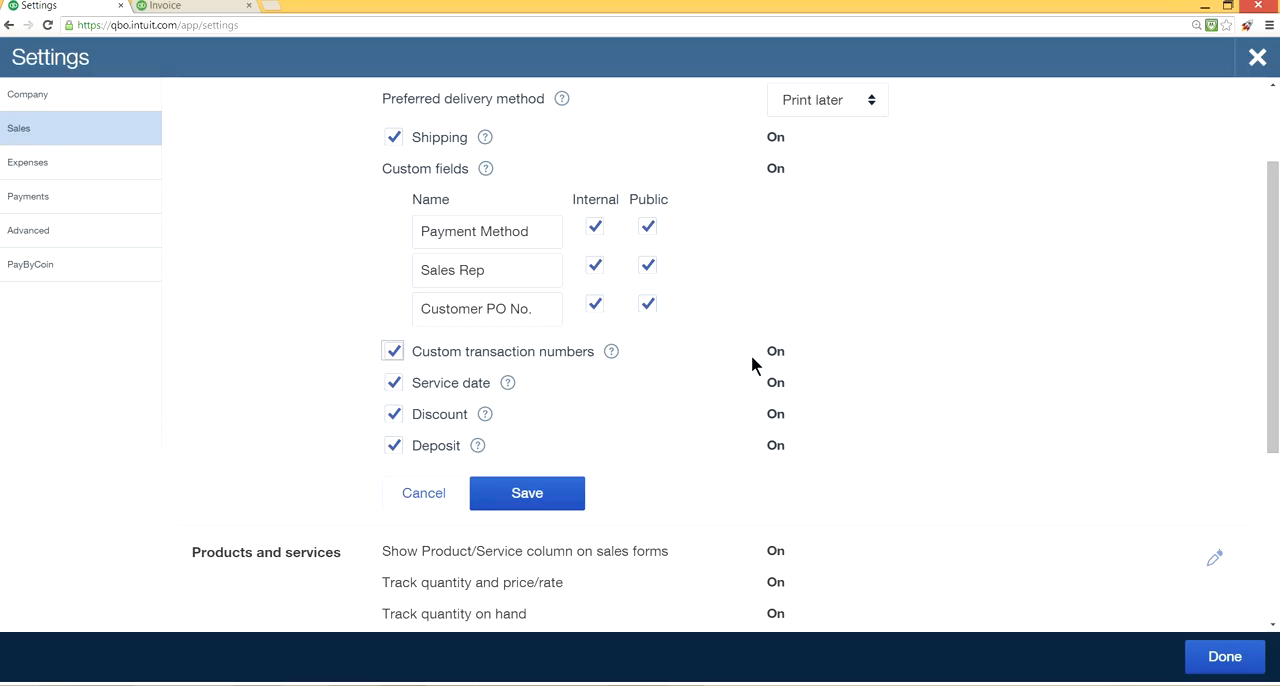
pyautogui.click(509, 383)
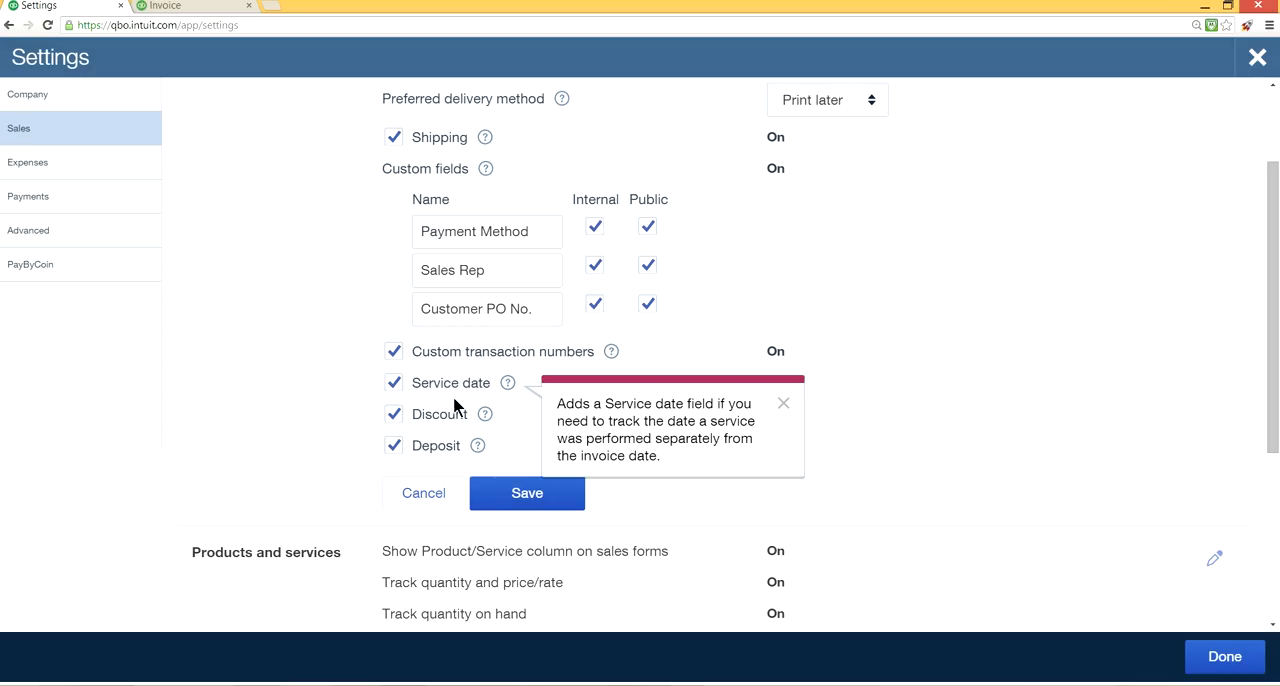
# On the new invoice in the second browser tab, set the first line's service date to 01/14/2015.
pyautogui.click(178, 5)
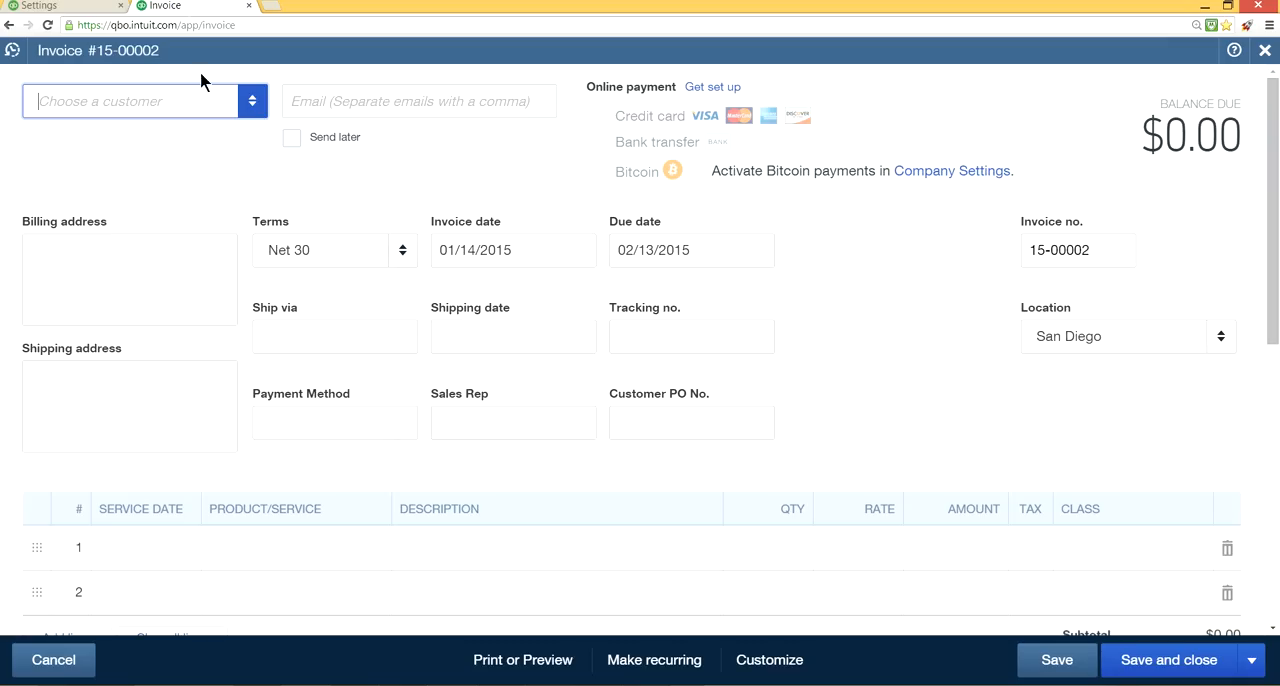
pyautogui.click(139, 565)
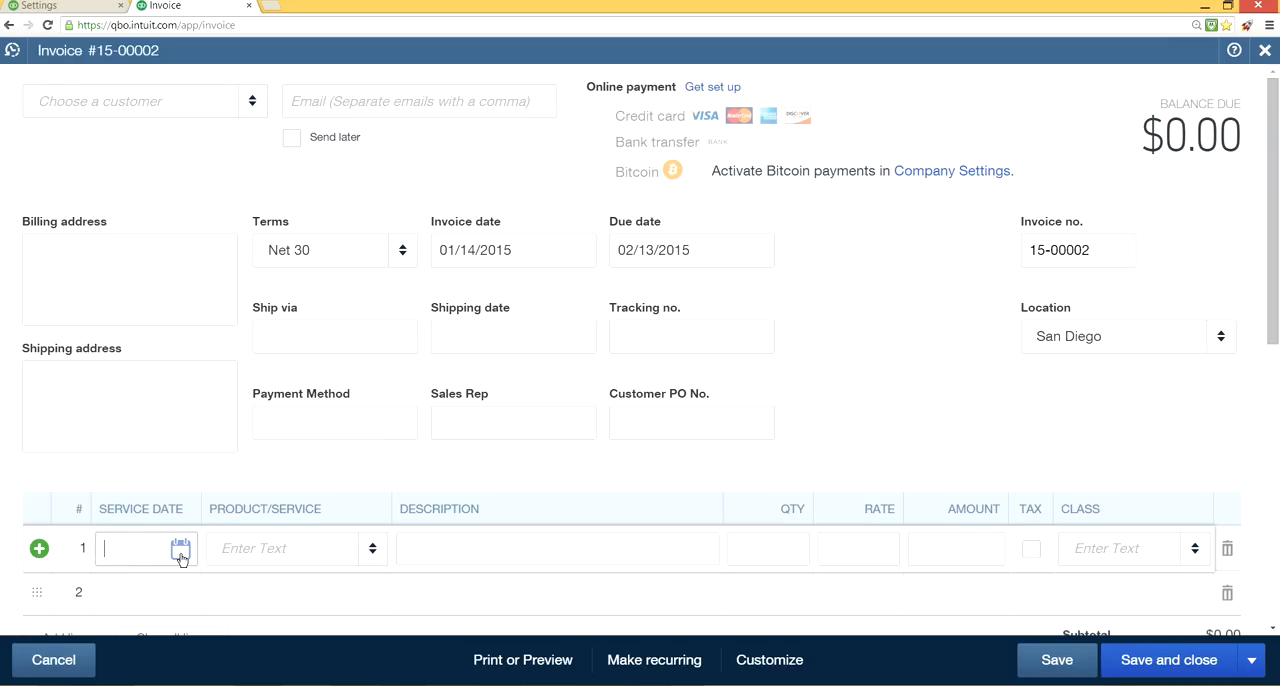
pyautogui.click(181, 557)
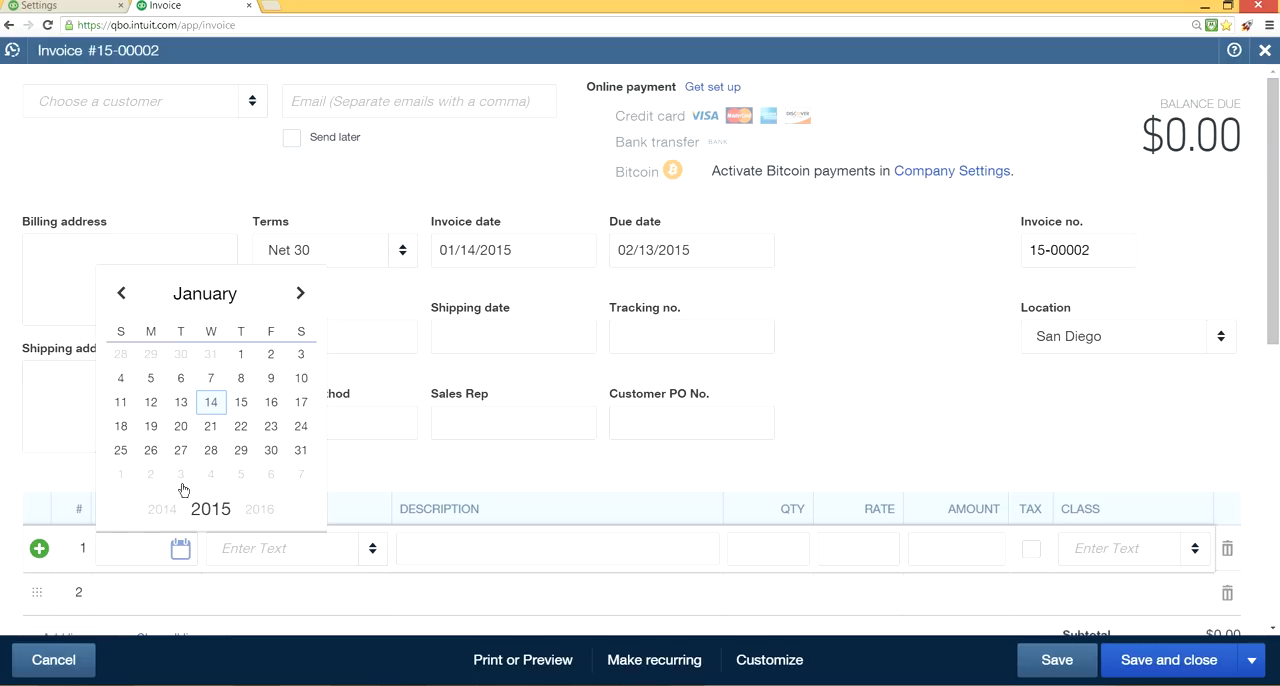
pyautogui.click(210, 404)
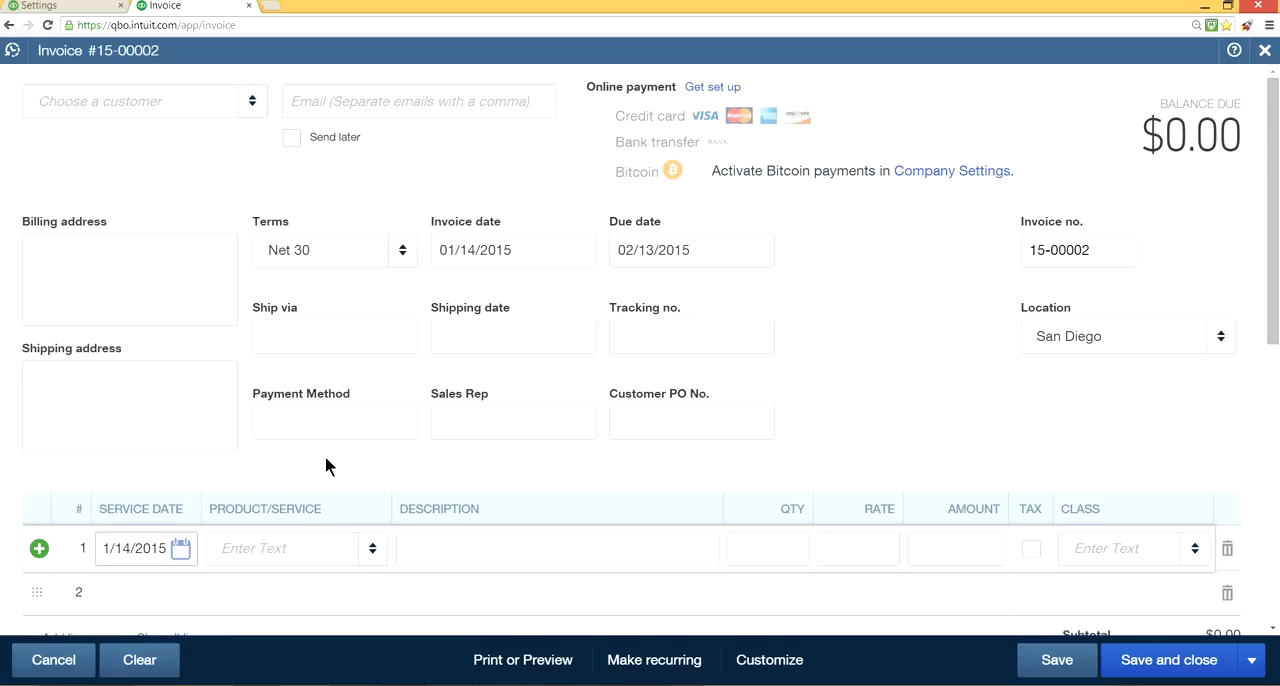
# Revisit the sales settings, and on the invoice move the discount above the sales tax and back below it.
pyautogui.click(89, 6)
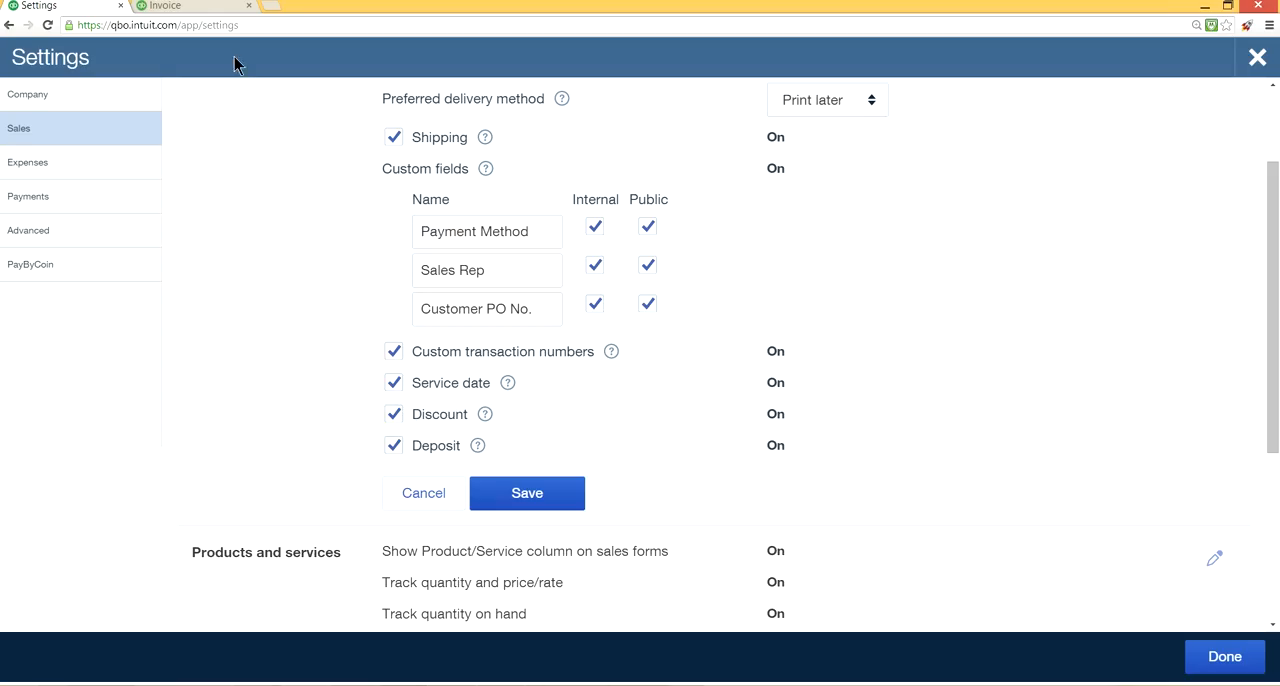
pyautogui.click(165, 6)
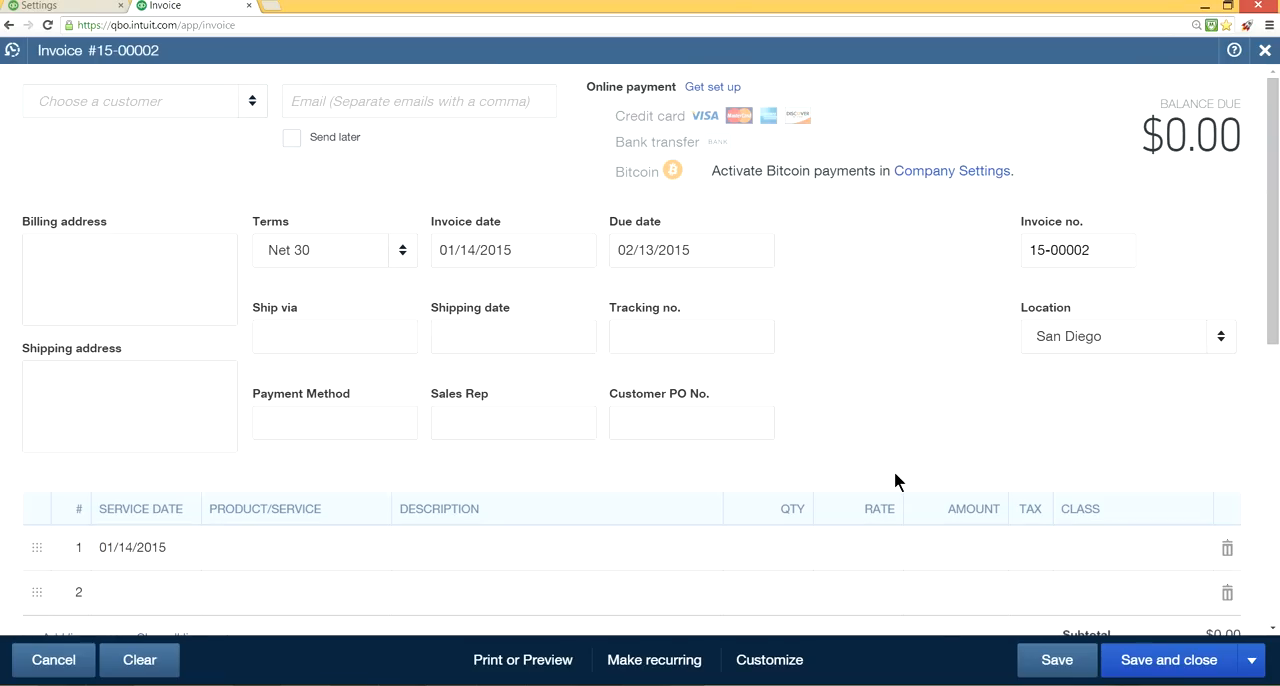
pyautogui.scroll(-2, 894, 480)
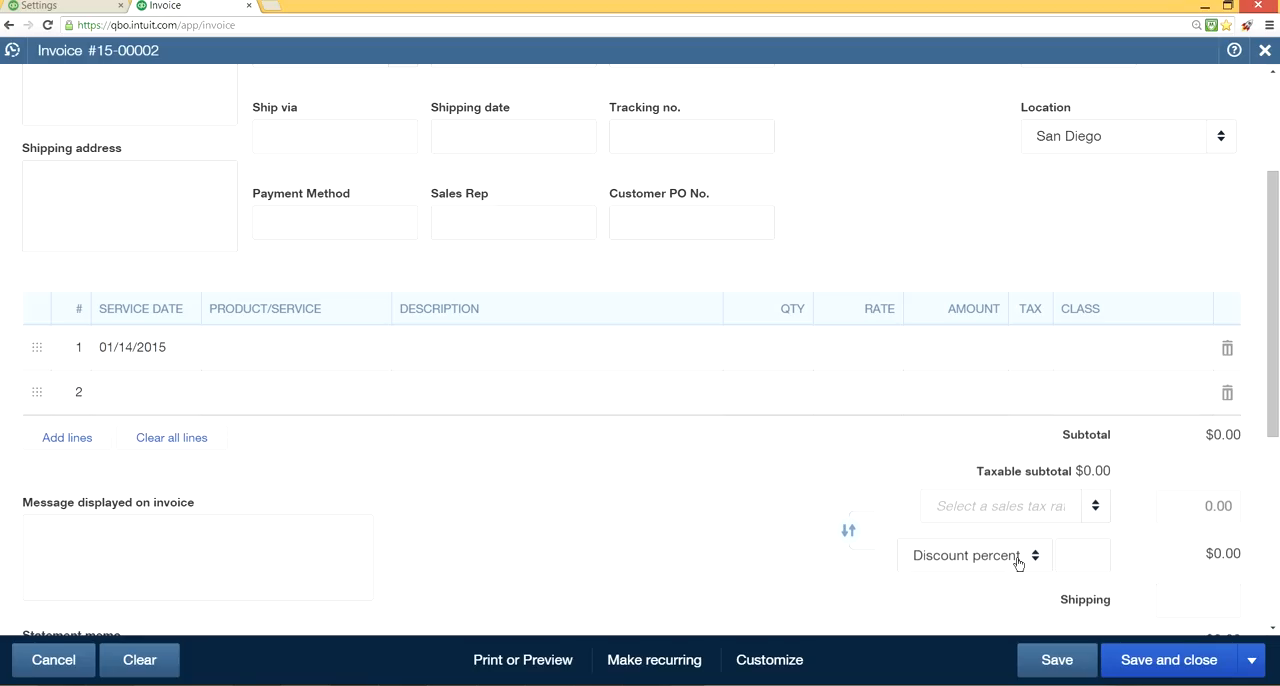
pyautogui.click(850, 531)
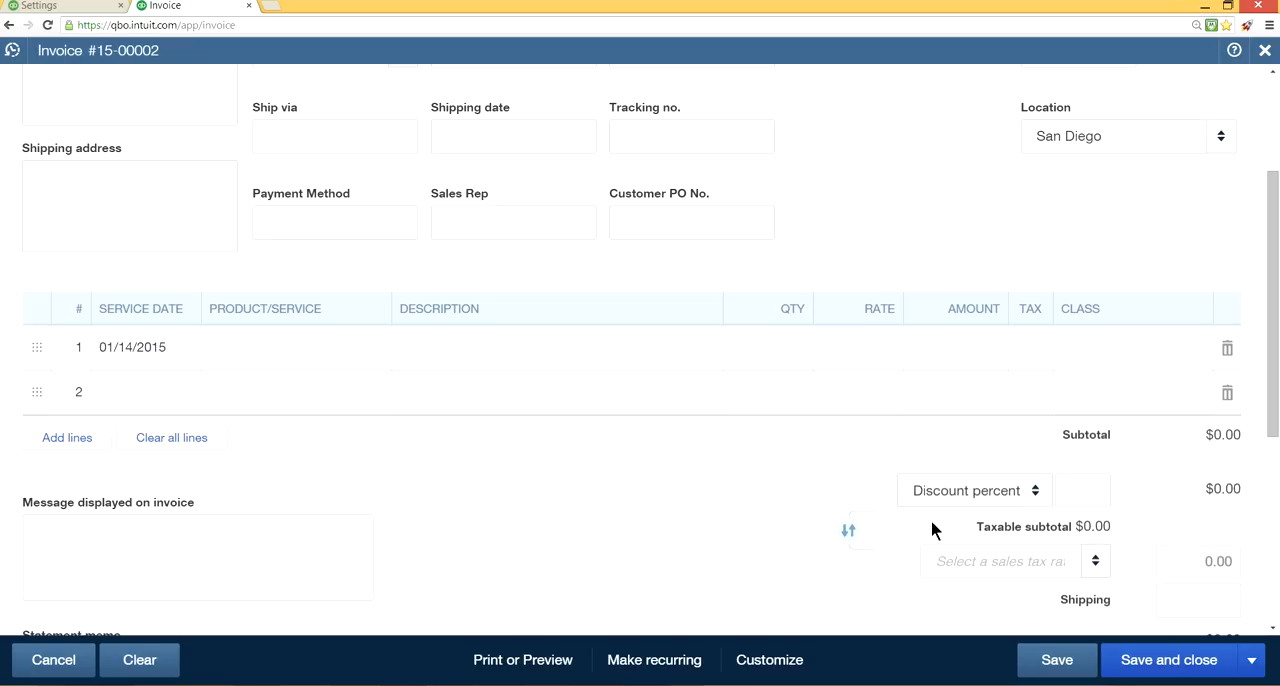
pyautogui.click(851, 534)
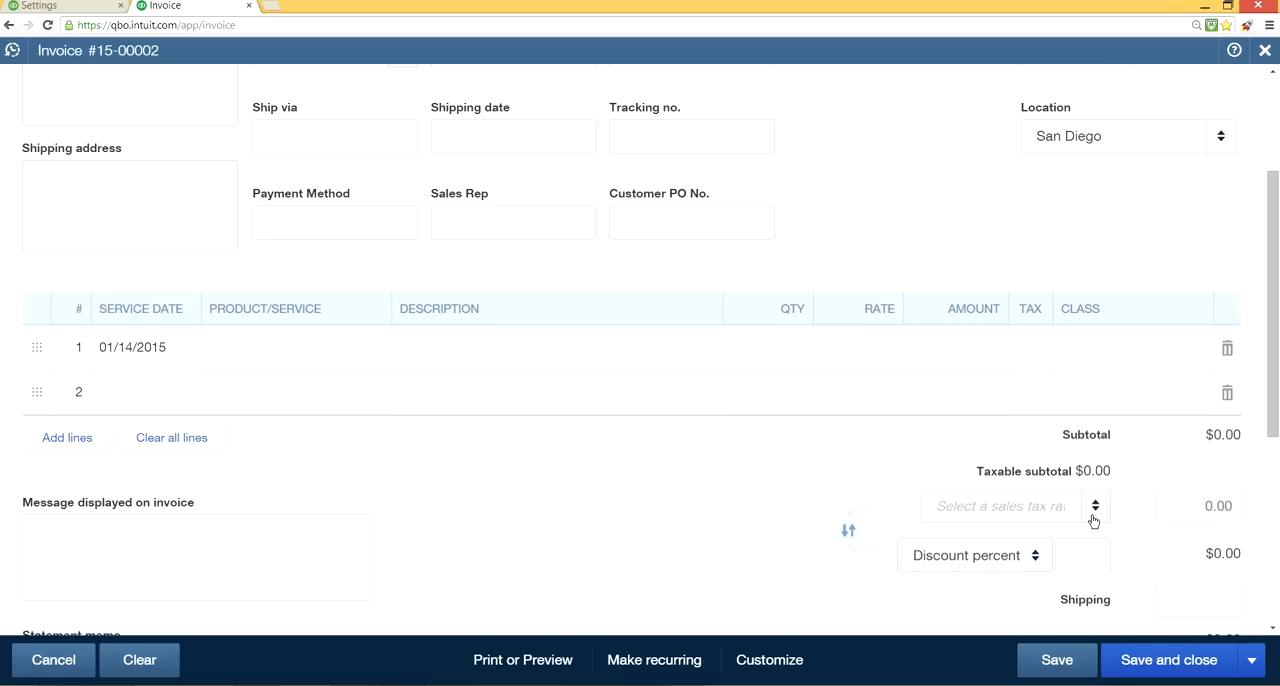
# Set the invoice's discount to a Discount value of 100 and swap its order with the sales tax twice.
pyautogui.click(1034, 560)
pyautogui.click(998, 626)
pyautogui.hotkey('alt', 'Left')
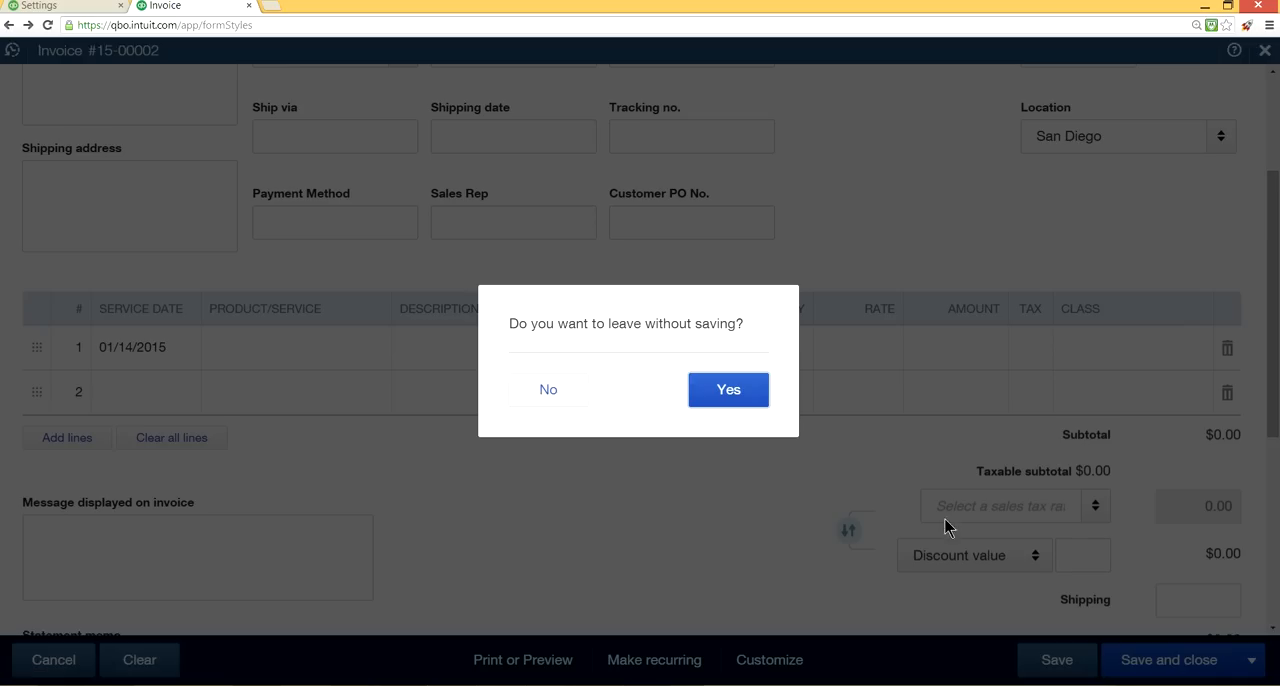
pyautogui.click(526, 401)
pyautogui.write('100')
pyautogui.press('Tab')
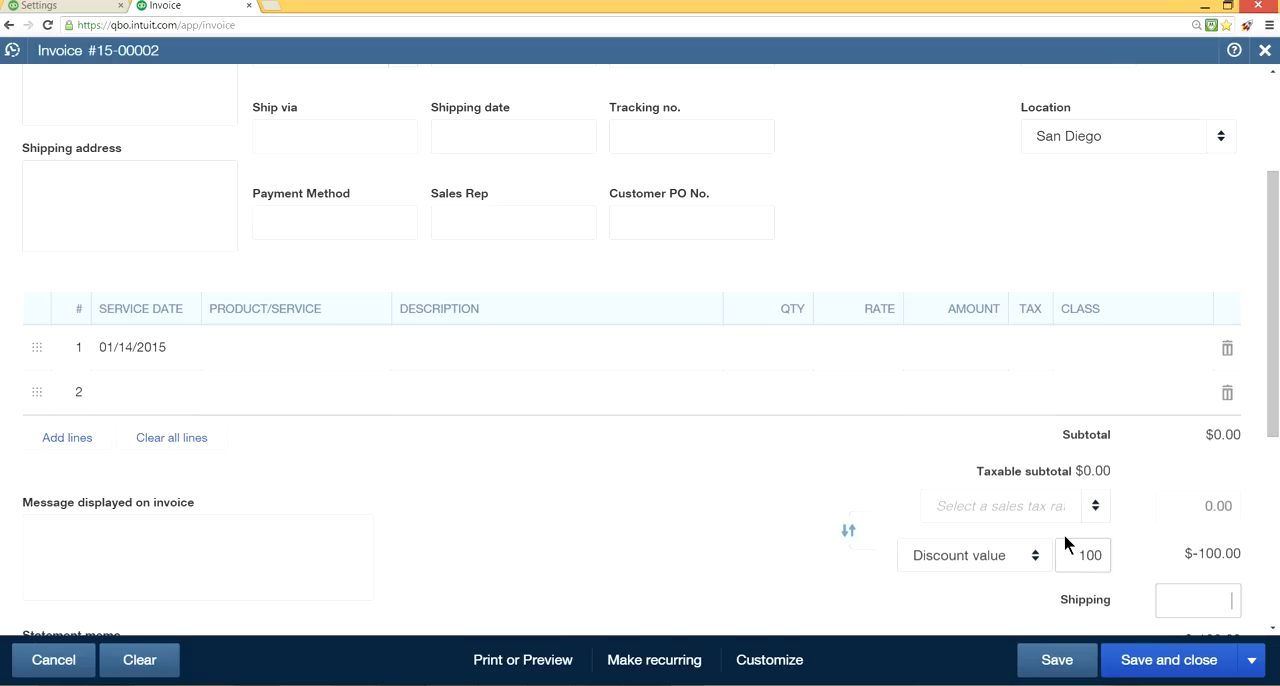
pyautogui.click(849, 533)
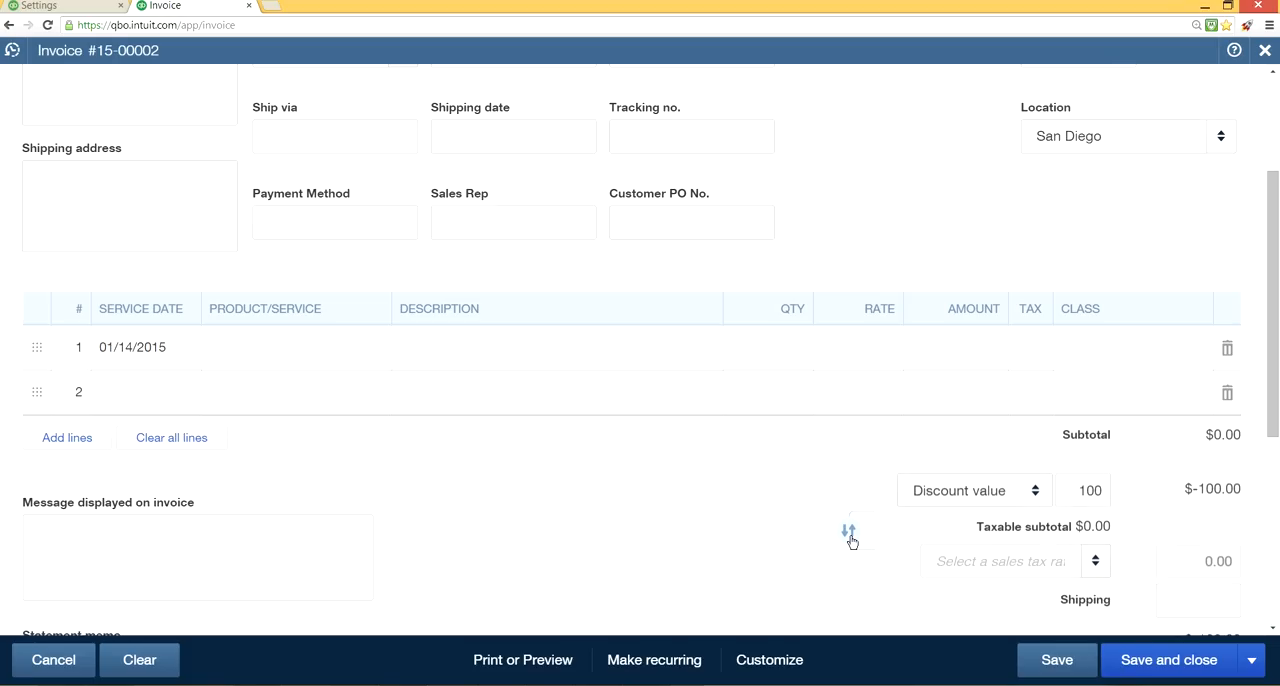
pyautogui.click(849, 533)
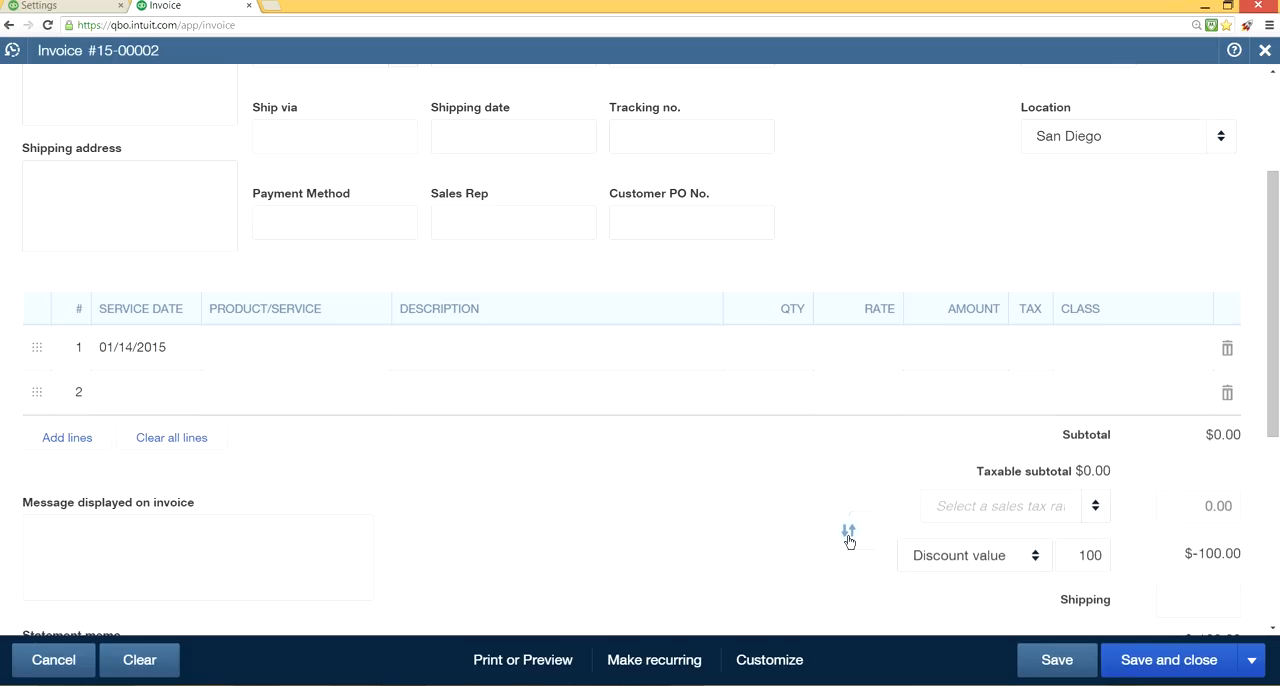
# Show the help for Deposit in the sales settings and examine the shipping and deposit fields on the invoice.
pyautogui.click(62, 8)
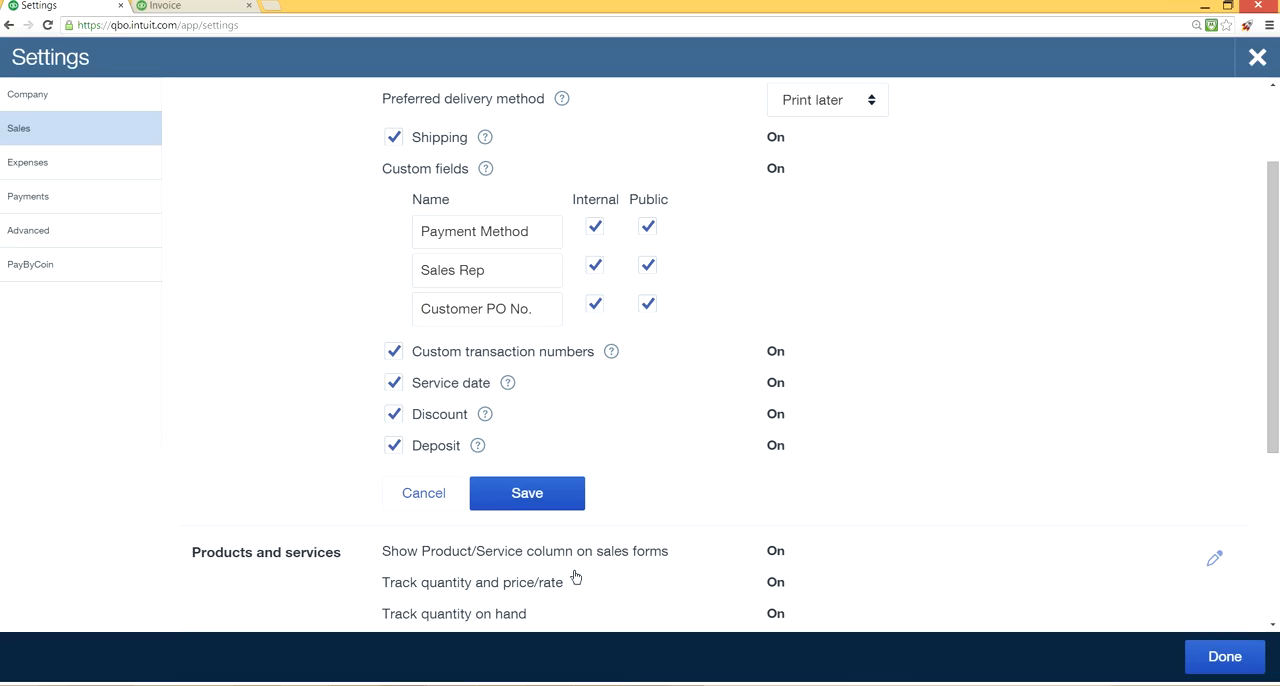
pyautogui.click(480, 445)
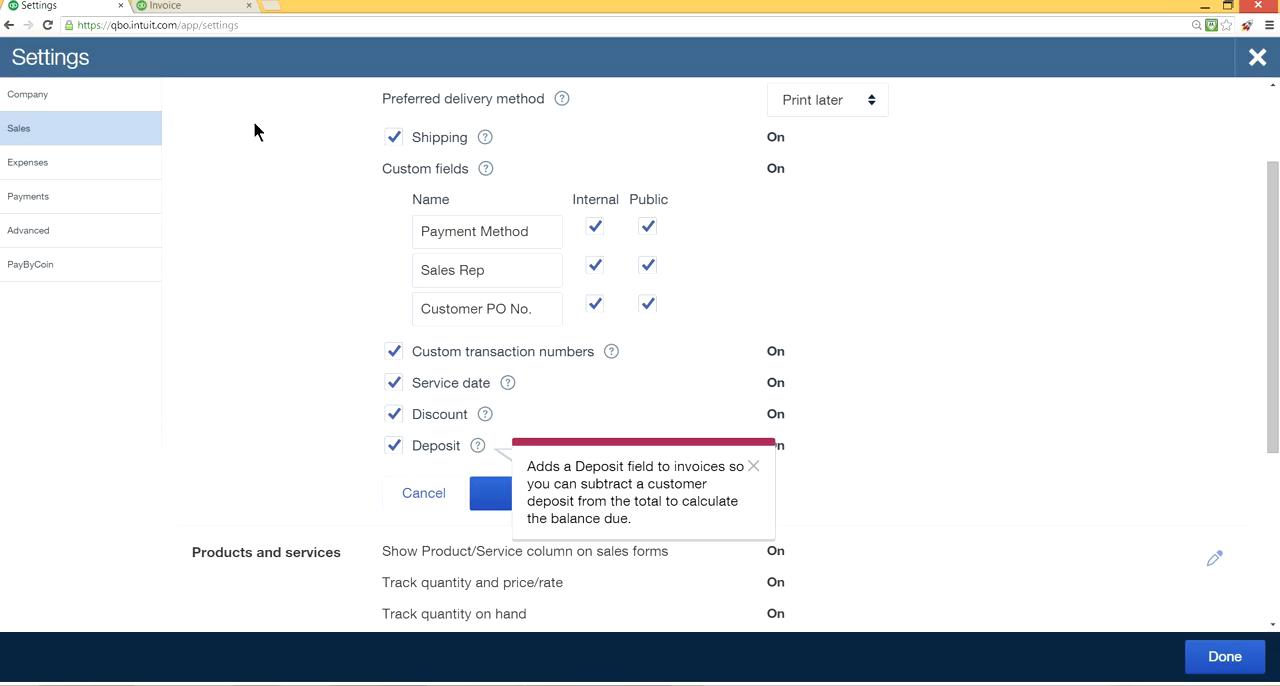
pyautogui.click(175, 10)
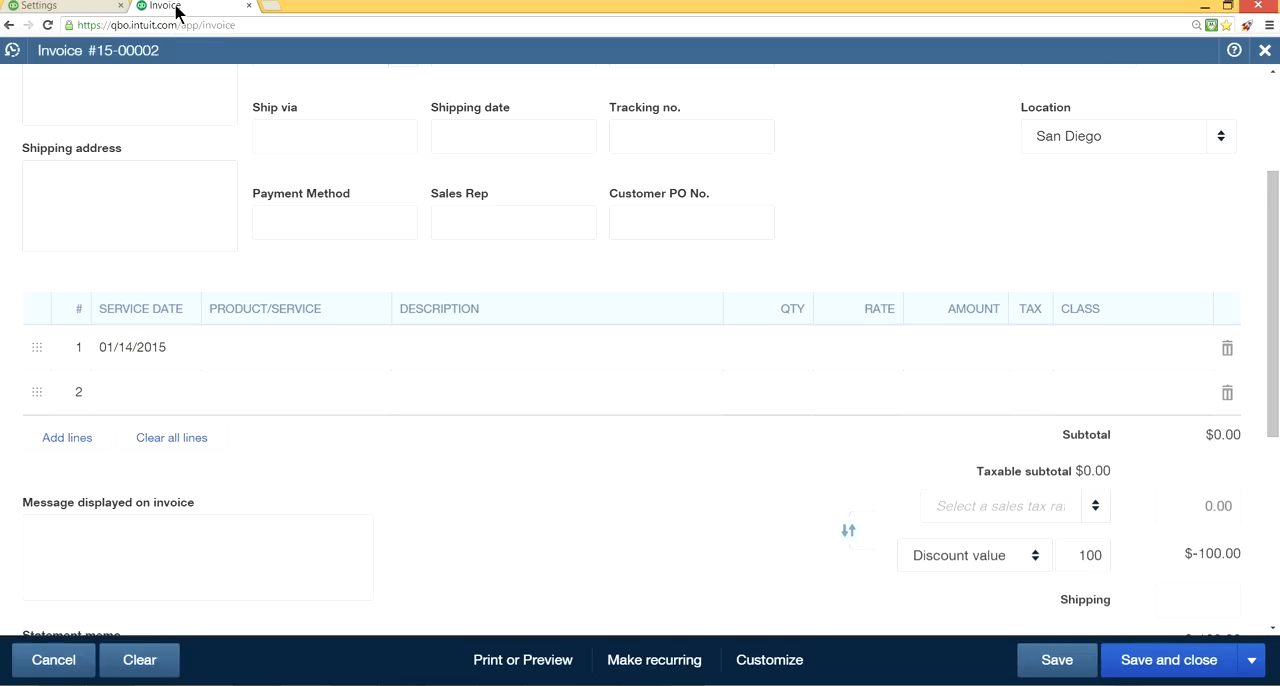
pyautogui.scroll(-2, 680, 511)
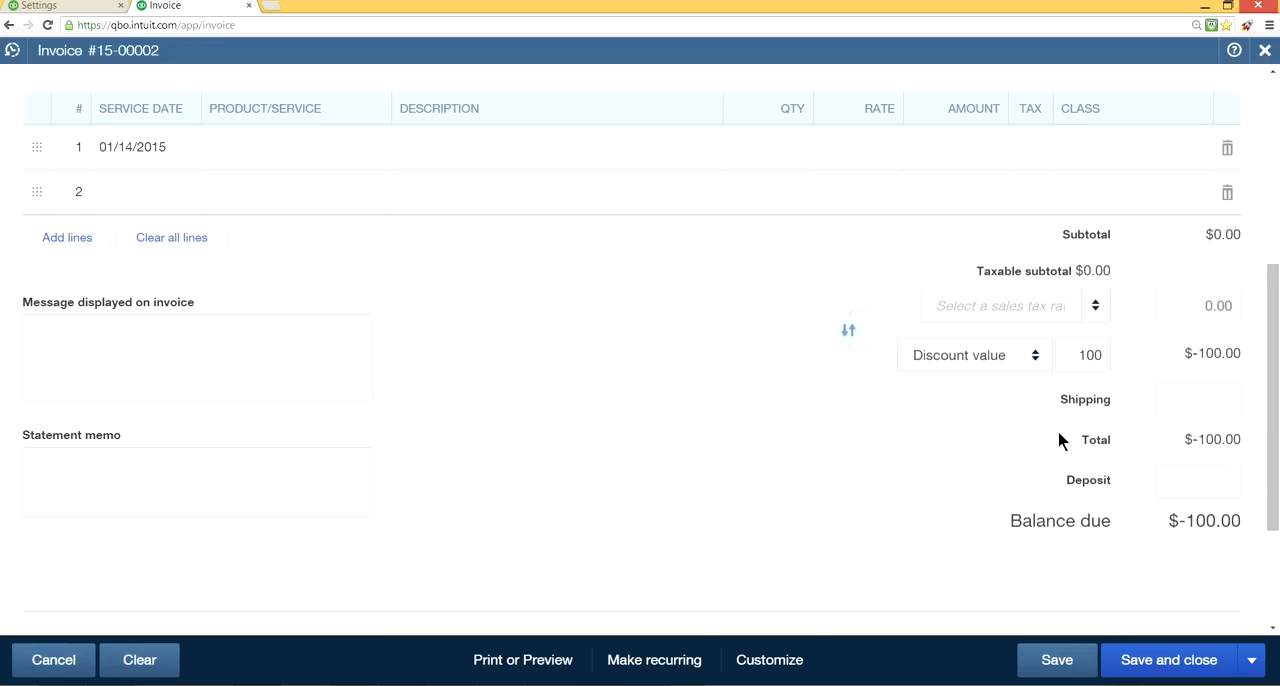
pyautogui.click(1170, 402)
pyautogui.scroll(3, 876, 274)
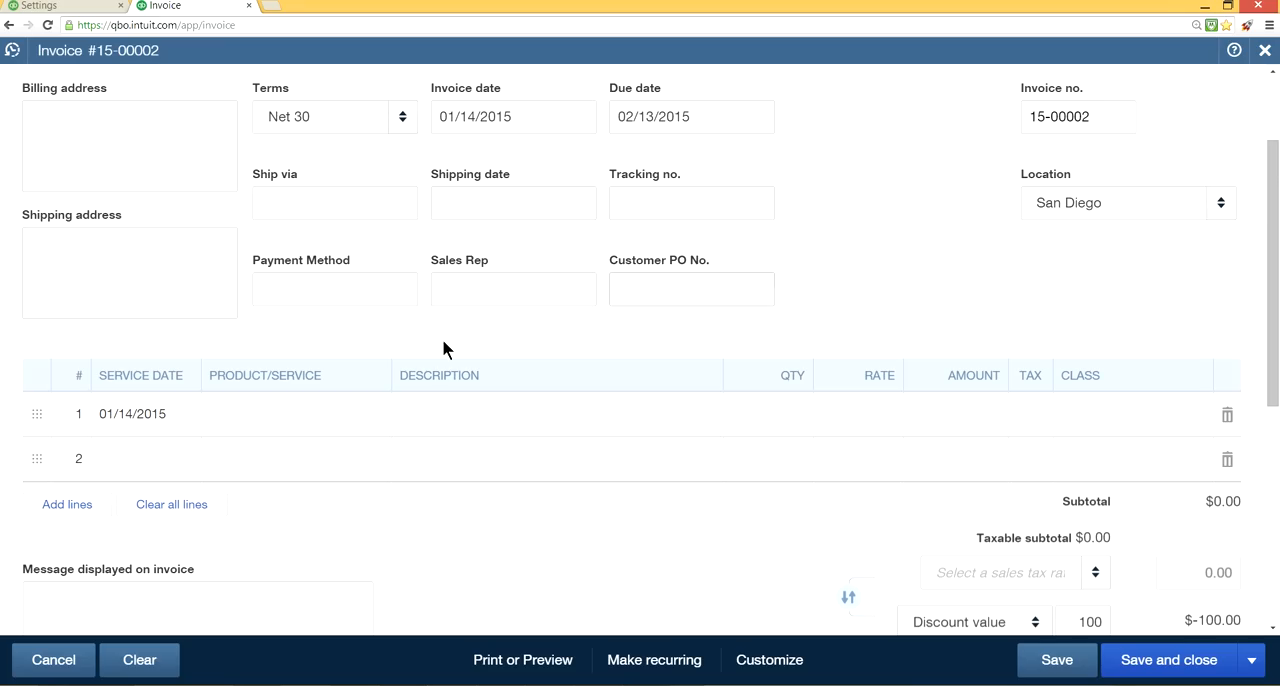
# Set the first invoice line's product/service to Labor and its class to Installation.
pyautogui.click(268, 416)
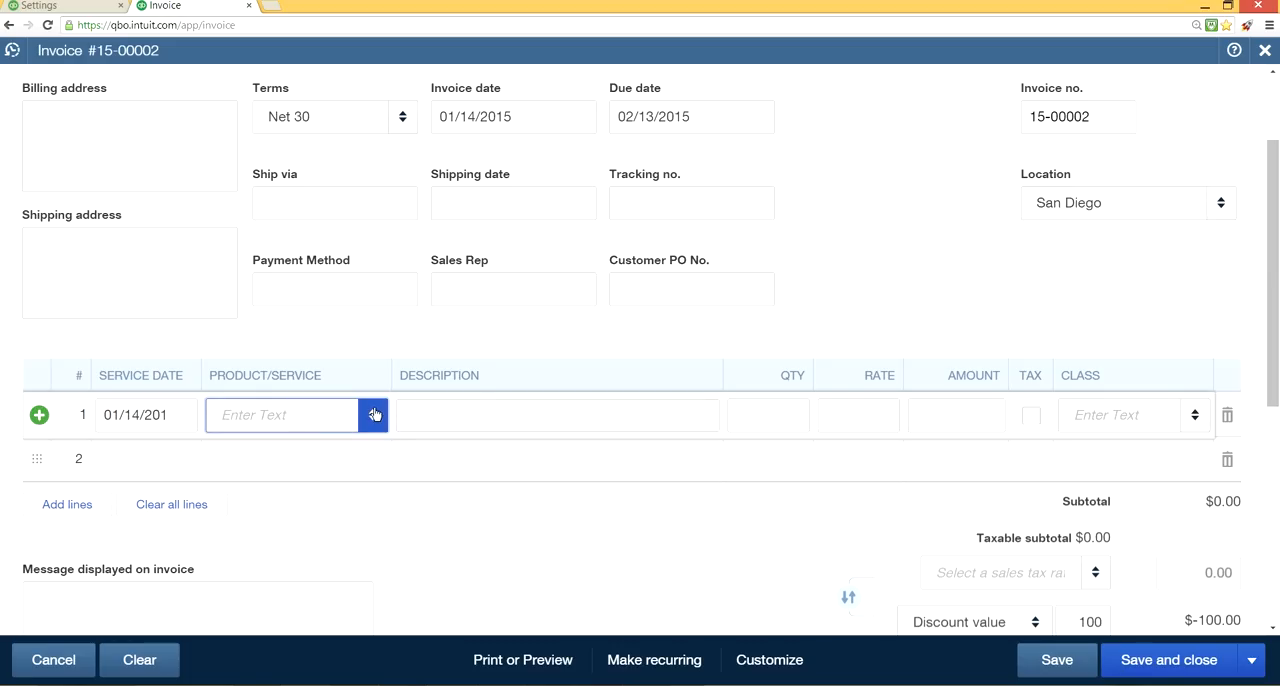
pyautogui.click(372, 414)
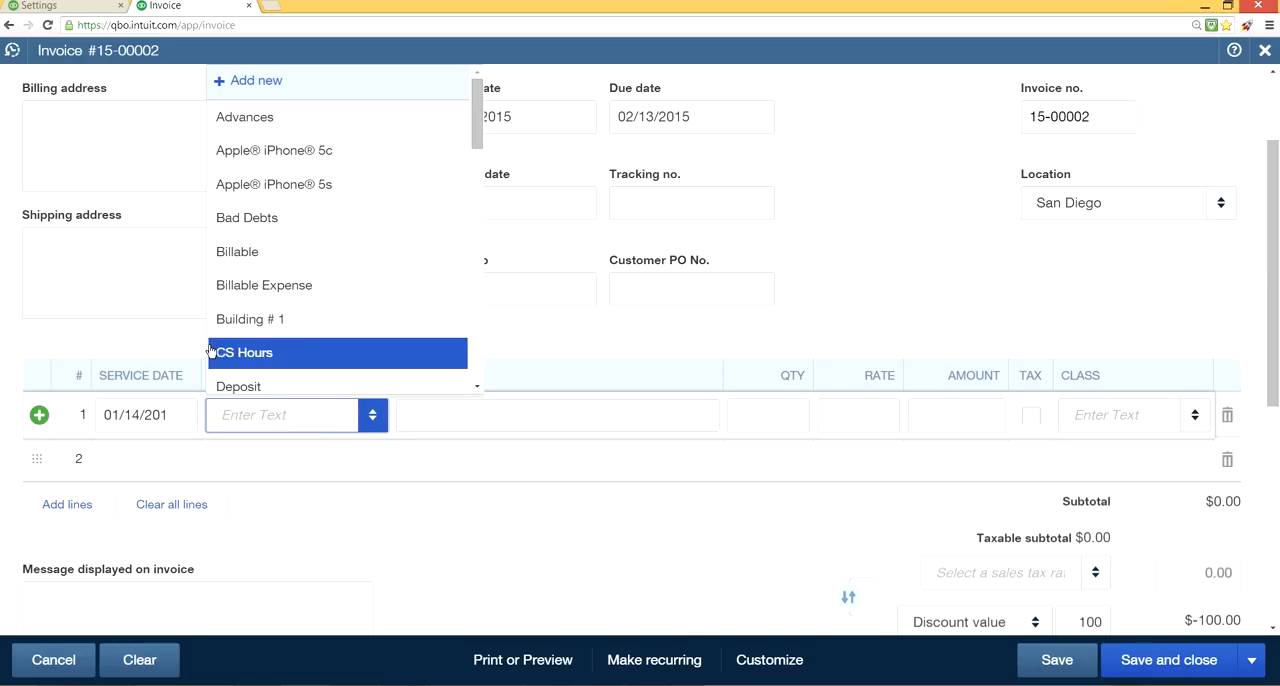
pyautogui.scroll(-3, 300, 343)
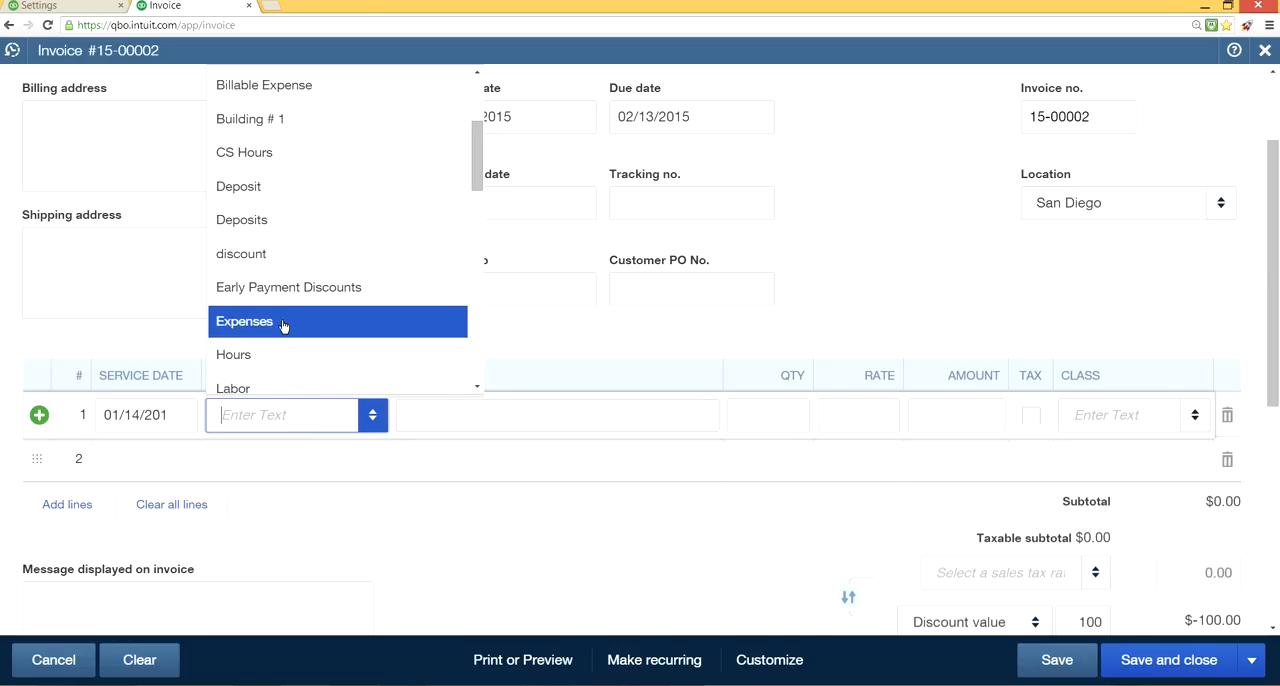
pyautogui.scroll(-1, 314, 336)
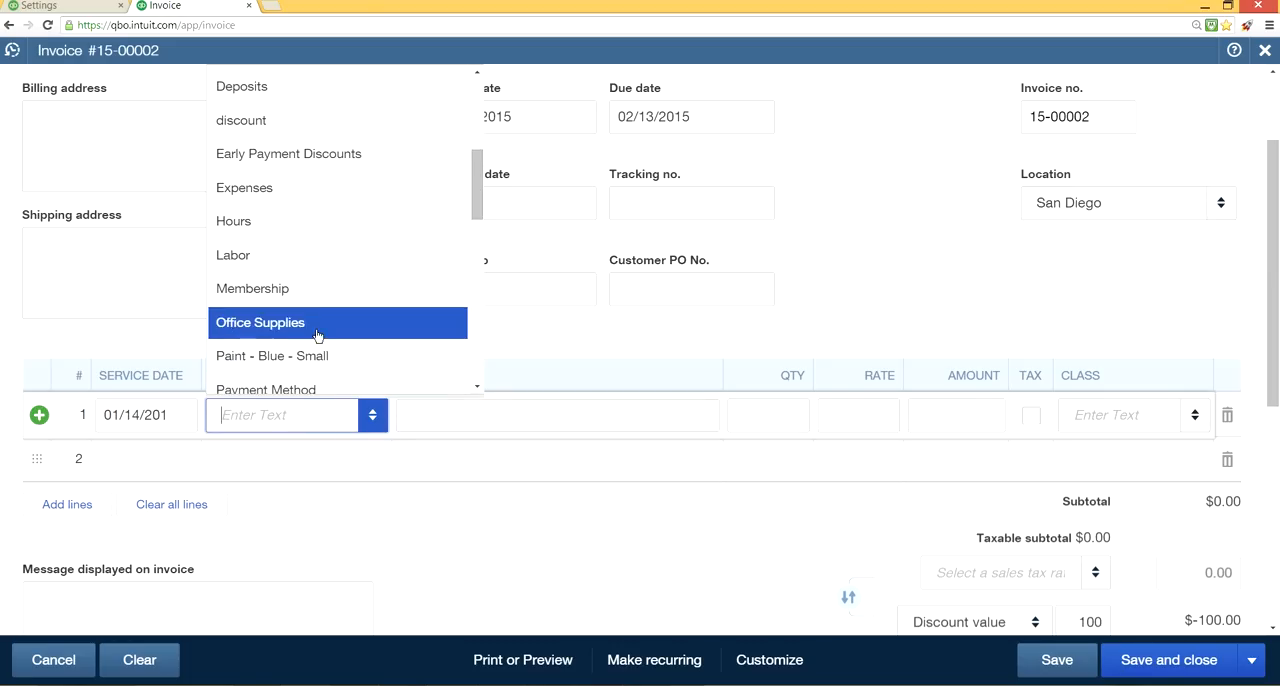
pyautogui.click(303, 260)
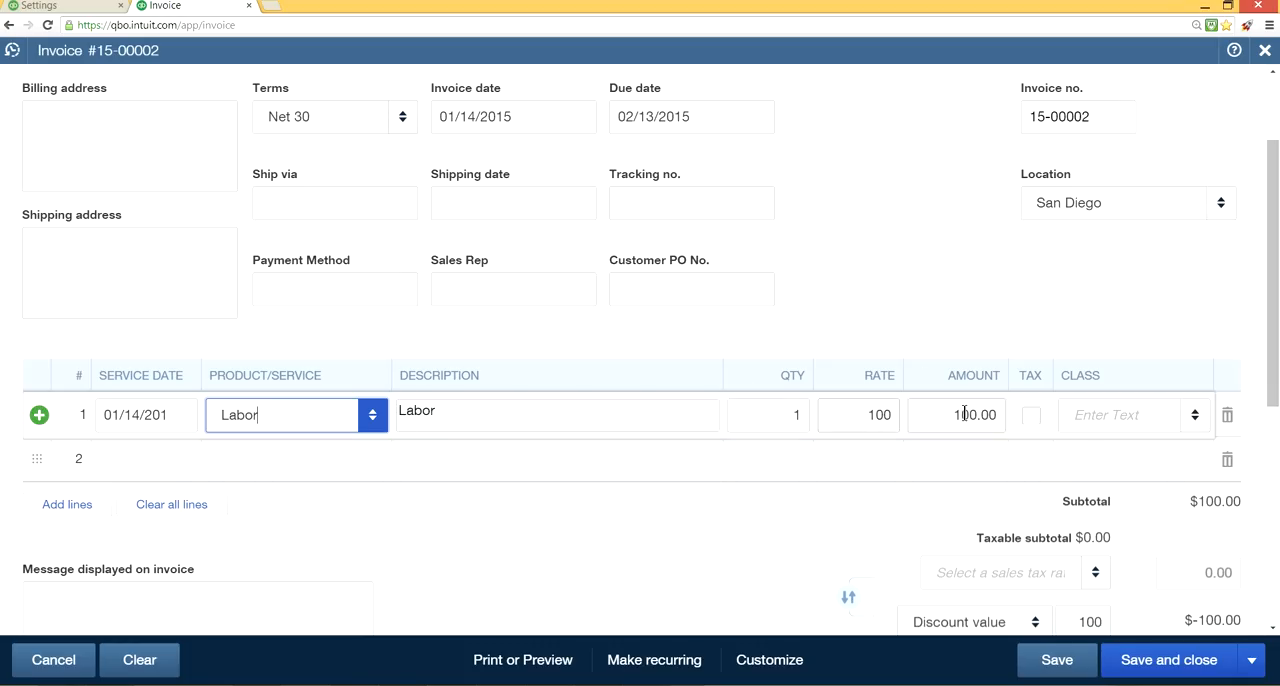
pyautogui.click(1193, 417)
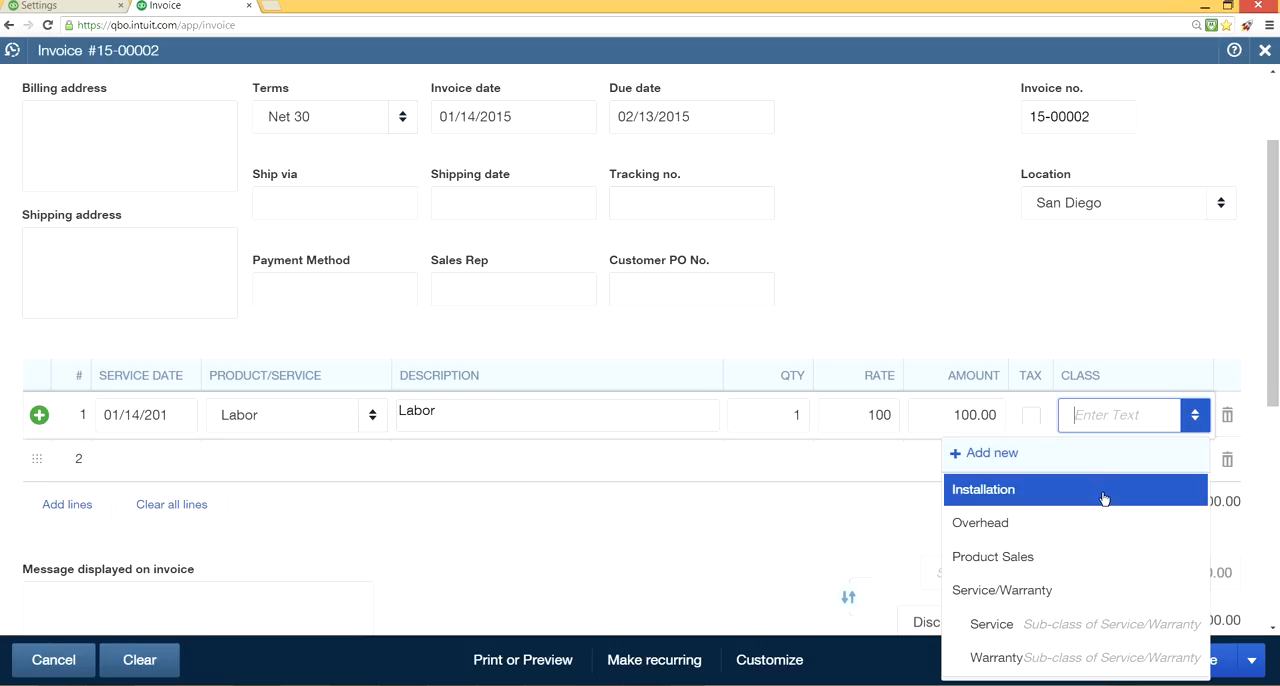
pyautogui.click(1072, 486)
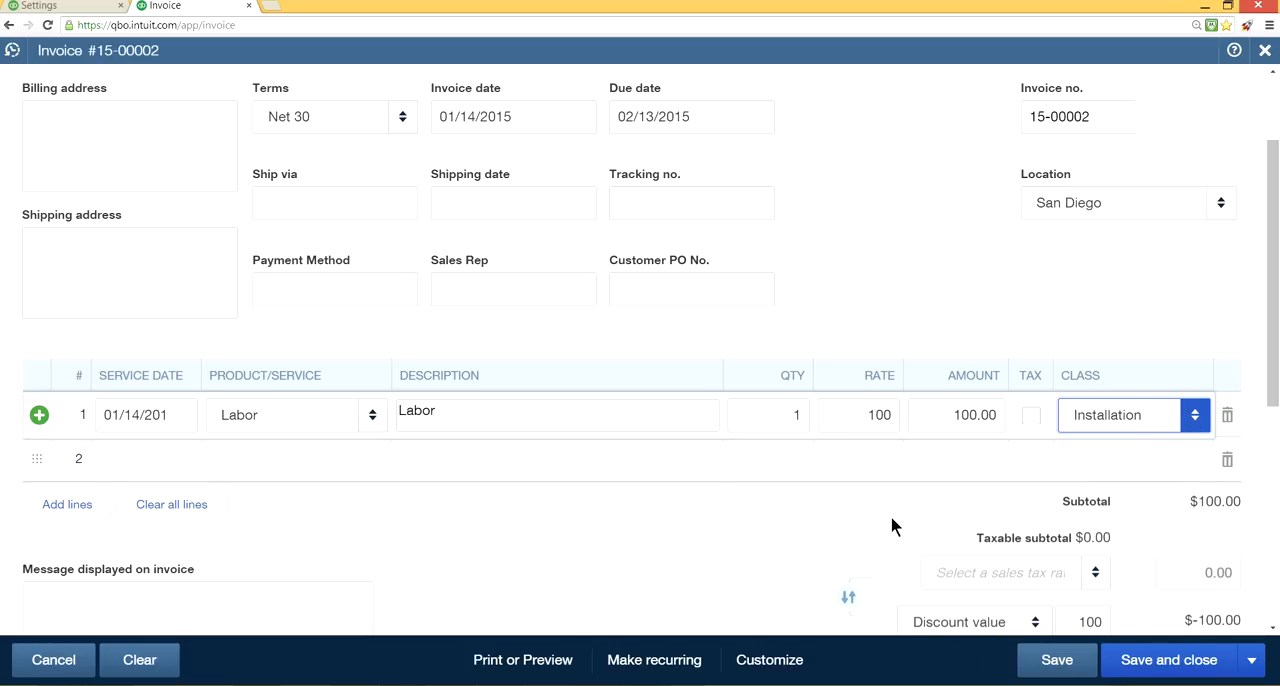
# Set the quantity of the Labor line on the invoice to 10.
pyautogui.scroll(-2, 890, 515)
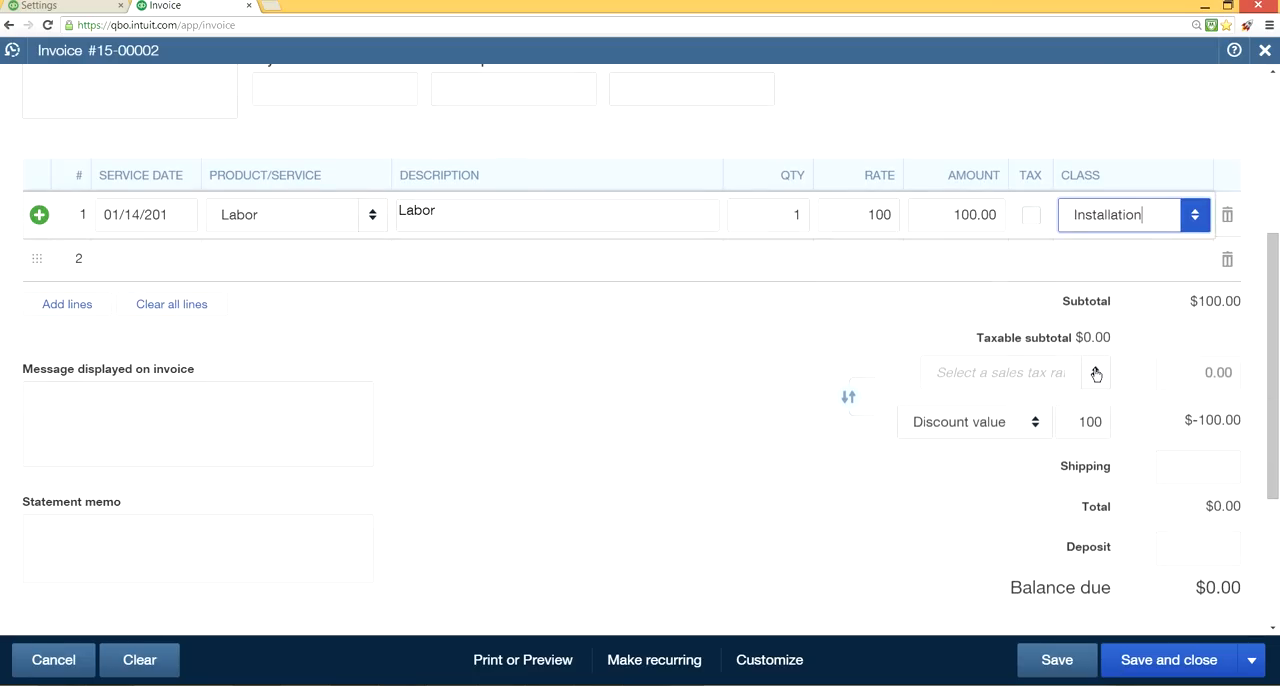
pyautogui.scroll(1, 1131, 366)
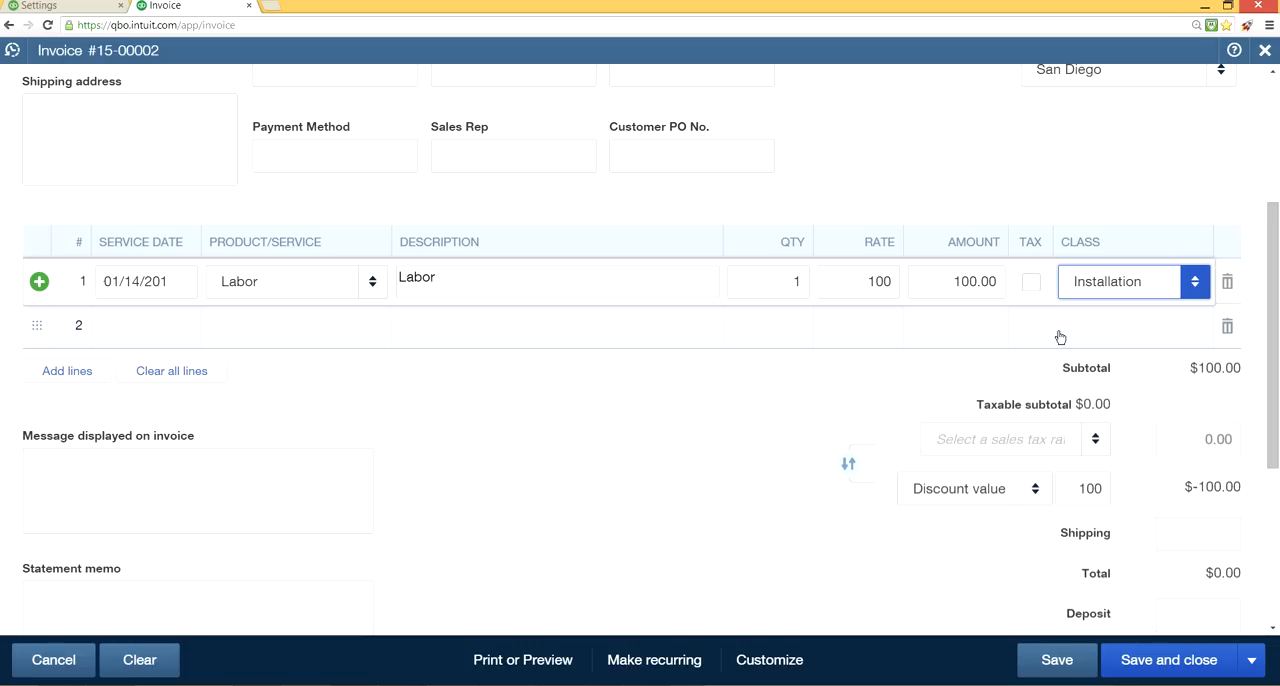
pyautogui.click(800, 276)
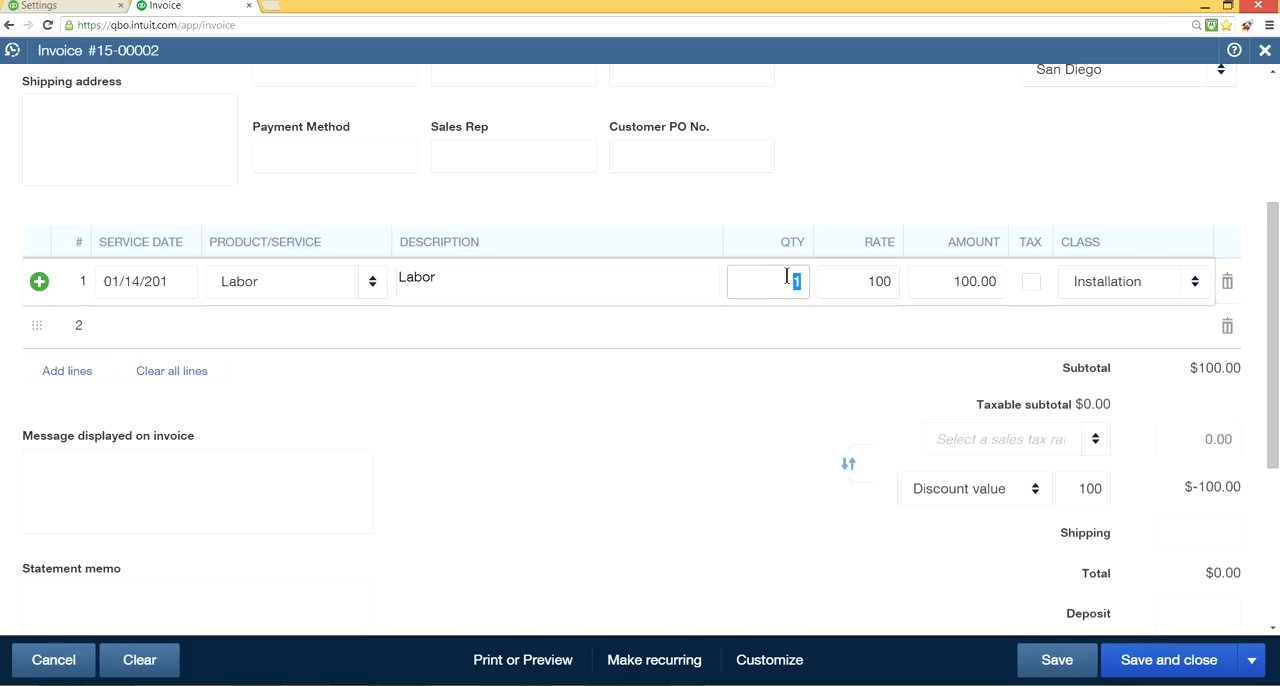
pyautogui.write('10')
pyautogui.click(778, 418)
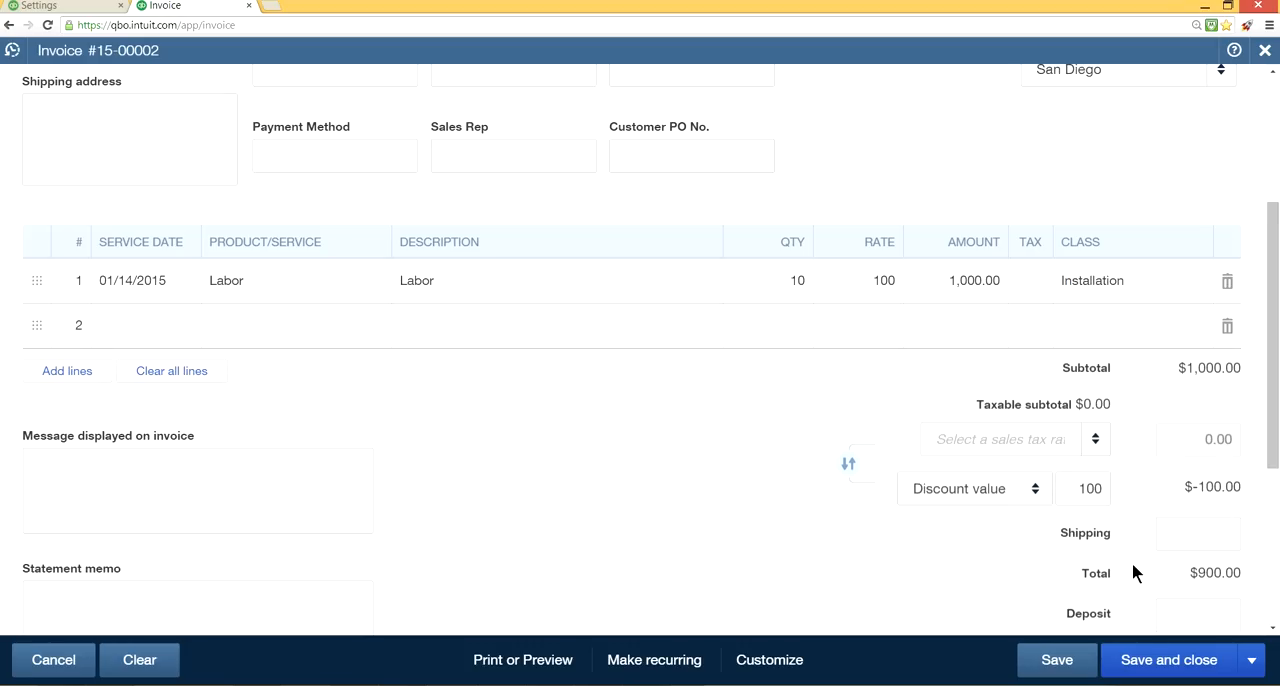
# Enter a deposit of 500 on the invoice.
pyautogui.scroll(-1, 946, 600)
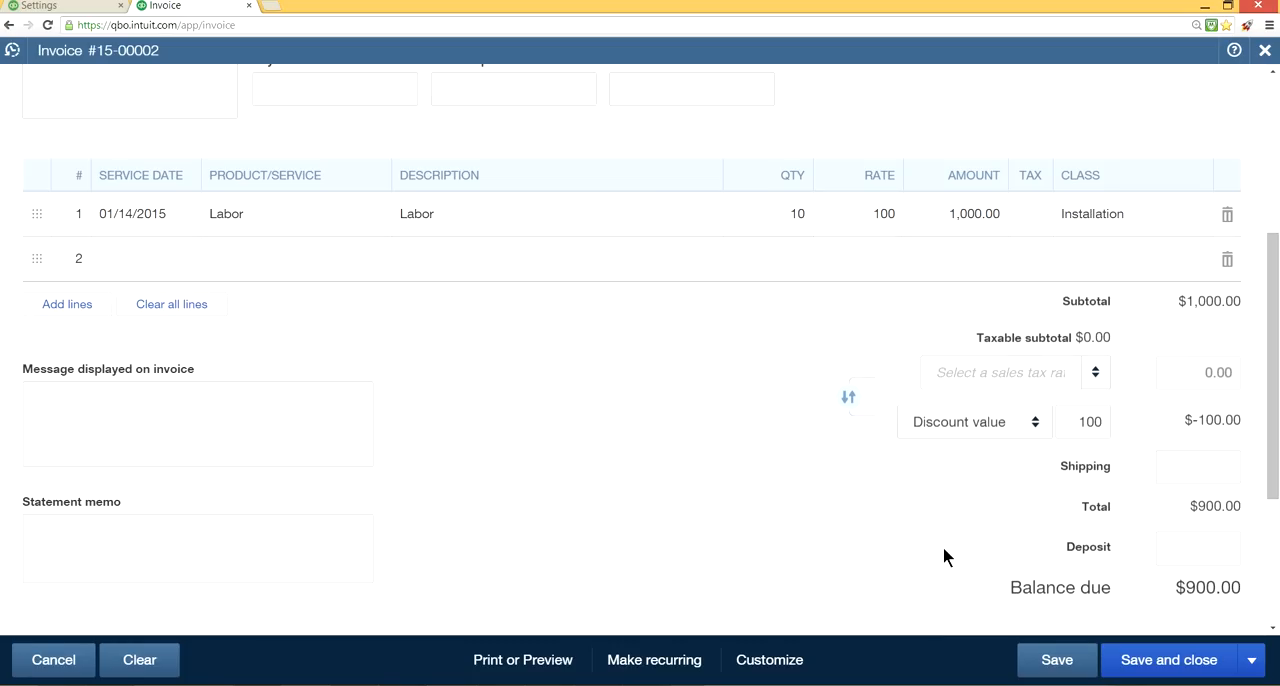
pyautogui.click(1197, 547)
pyautogui.write('500')
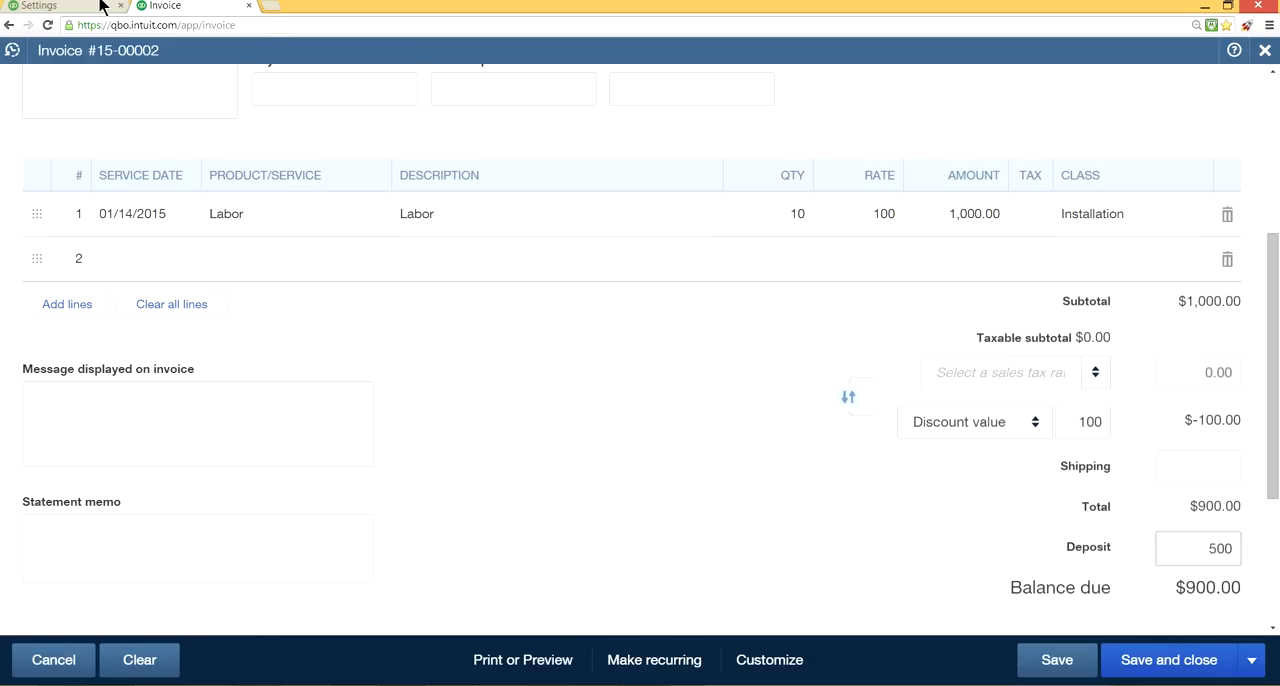
# Compare the Deposit option in the sales settings with the payment and deposit fields on the invoice.
pyautogui.click(68, 6)
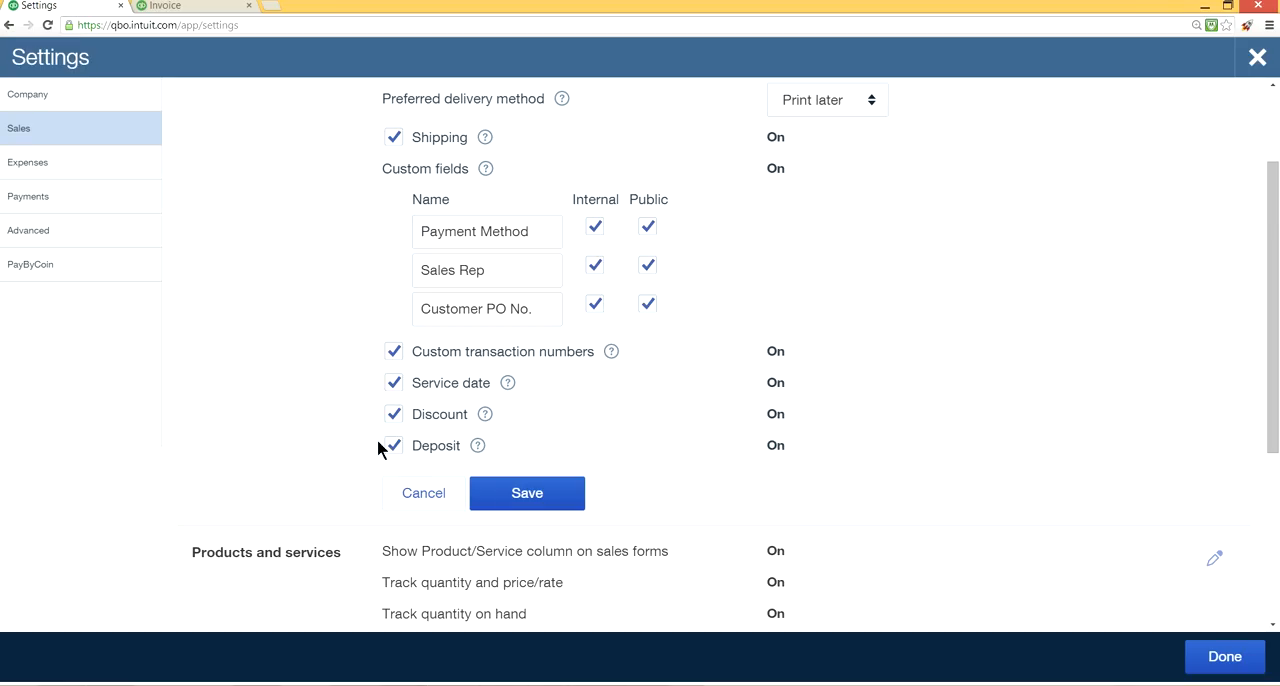
pyautogui.click(181, 7)
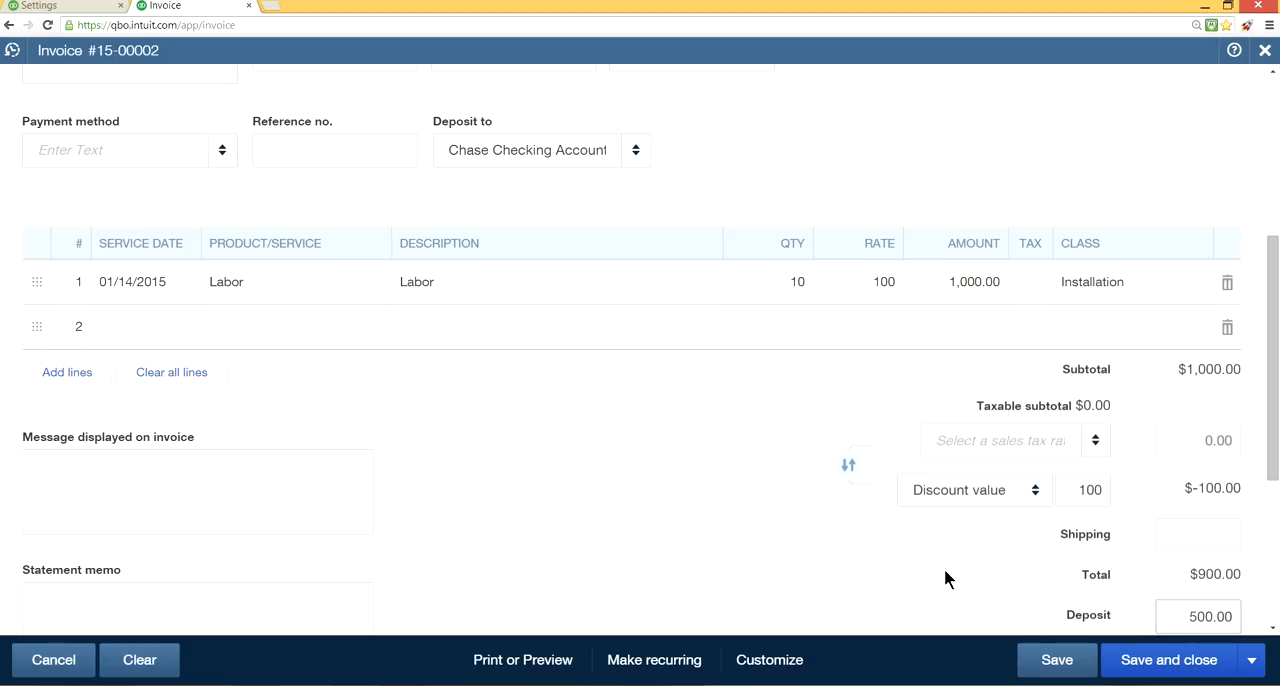
pyautogui.click(77, 6)
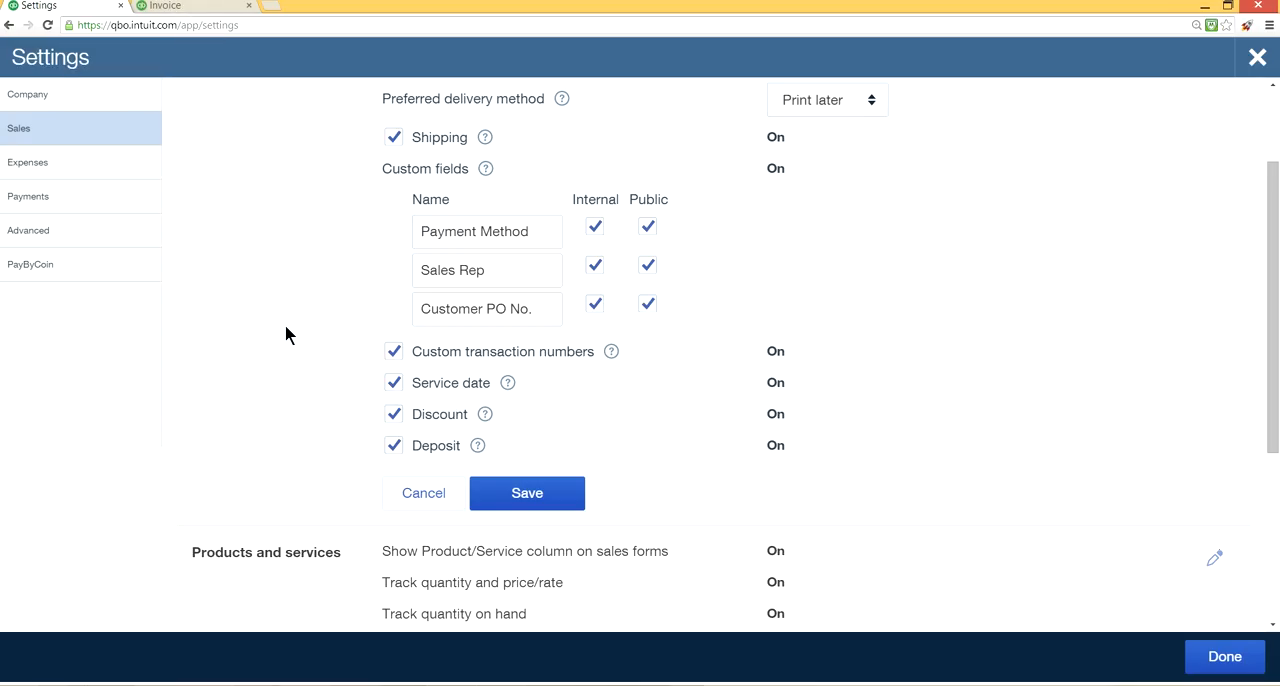
pyautogui.click(190, 6)
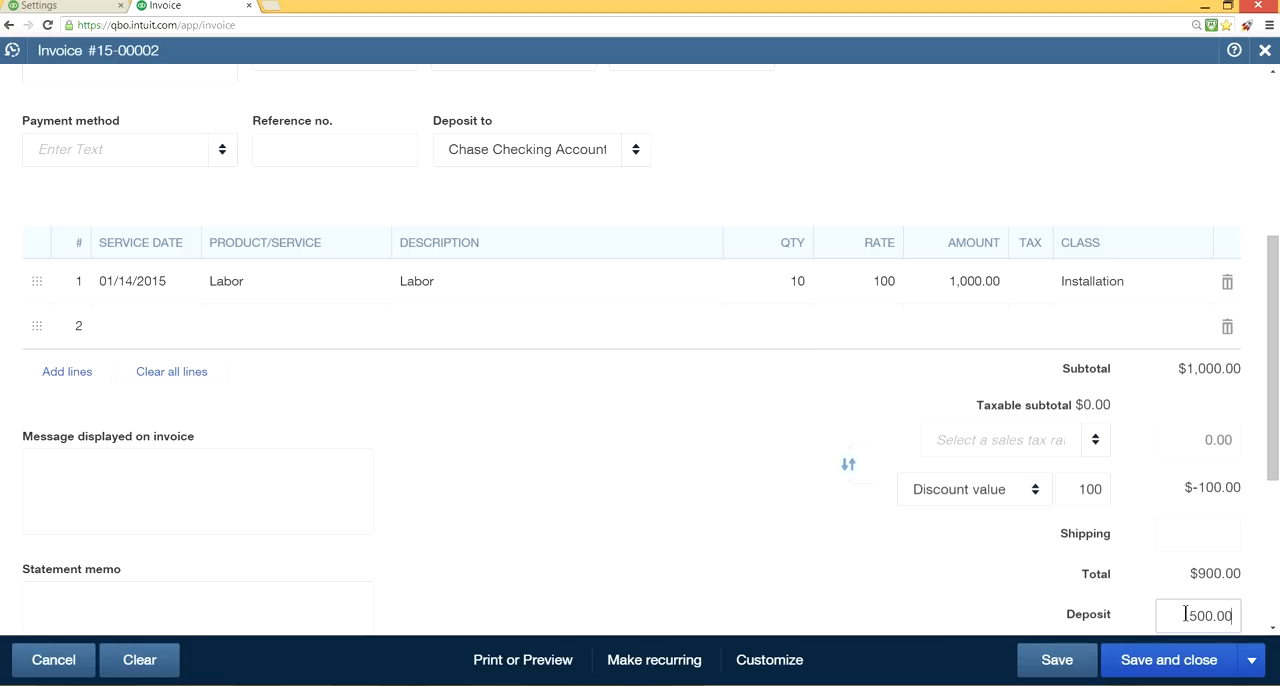
# Duplicate the invoice's browser tab, close the blank invoice in the copy and start a new bank deposit there.
pyautogui.rightClick(195, 8)
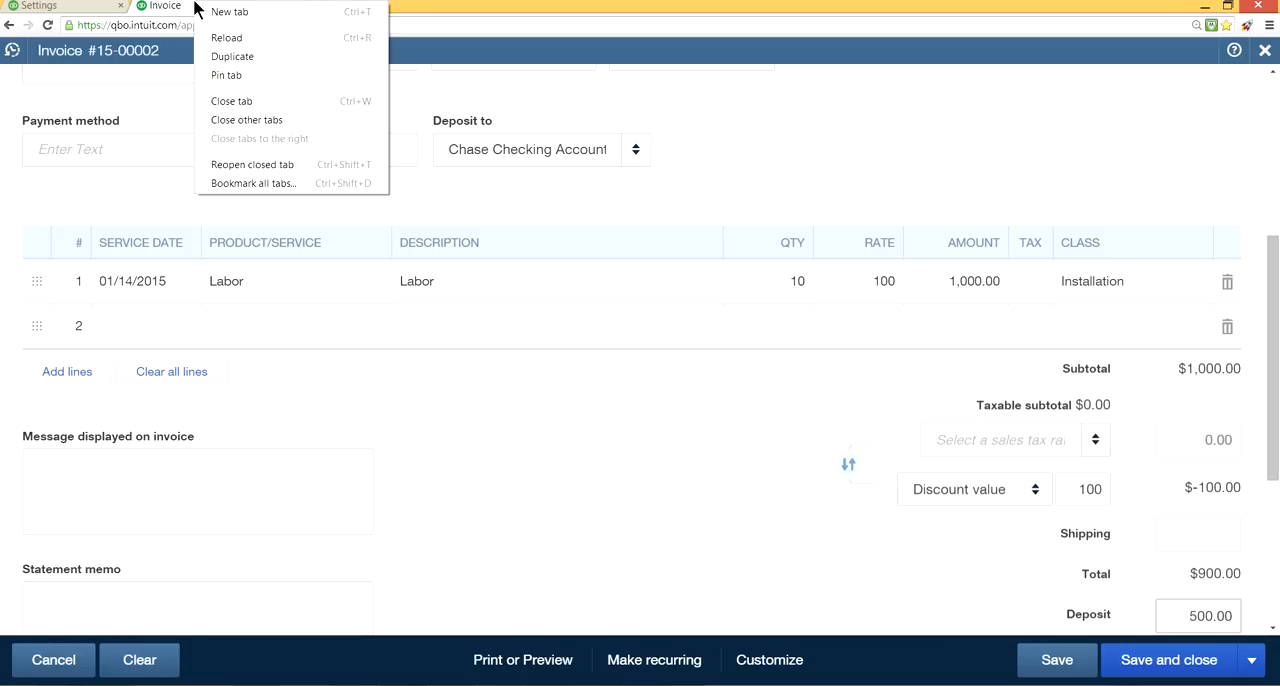
pyautogui.click(213, 53)
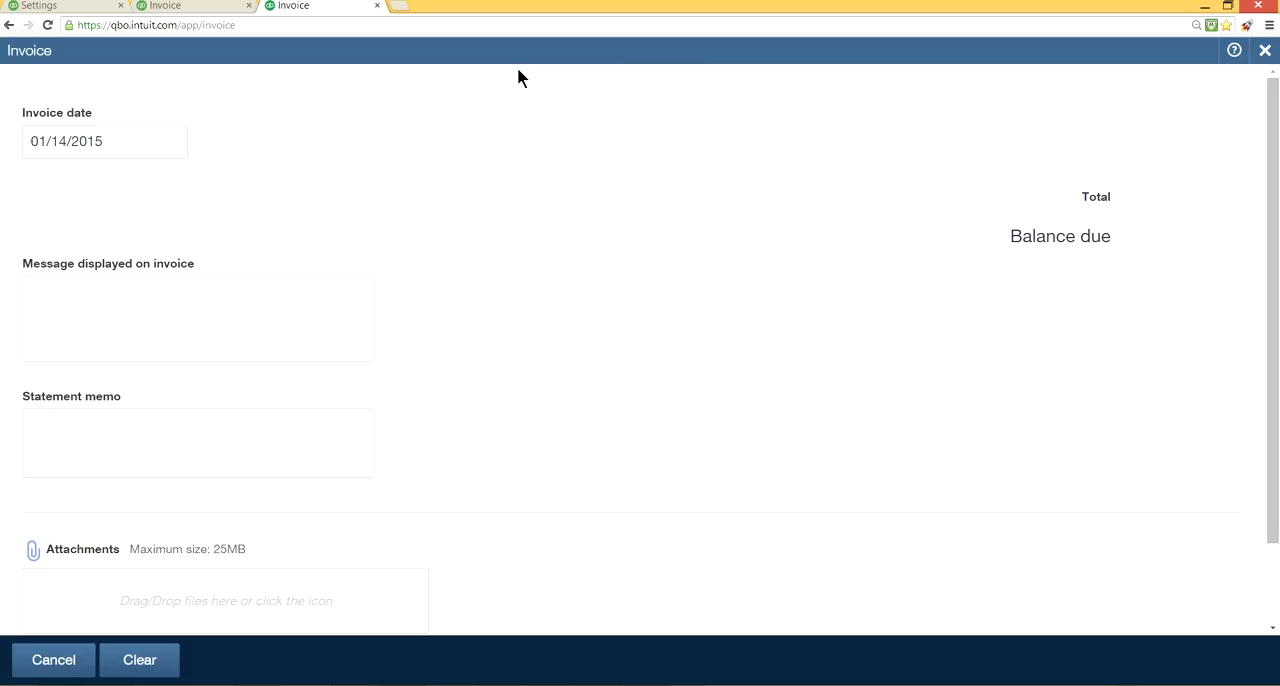
pyautogui.click(1258, 57)
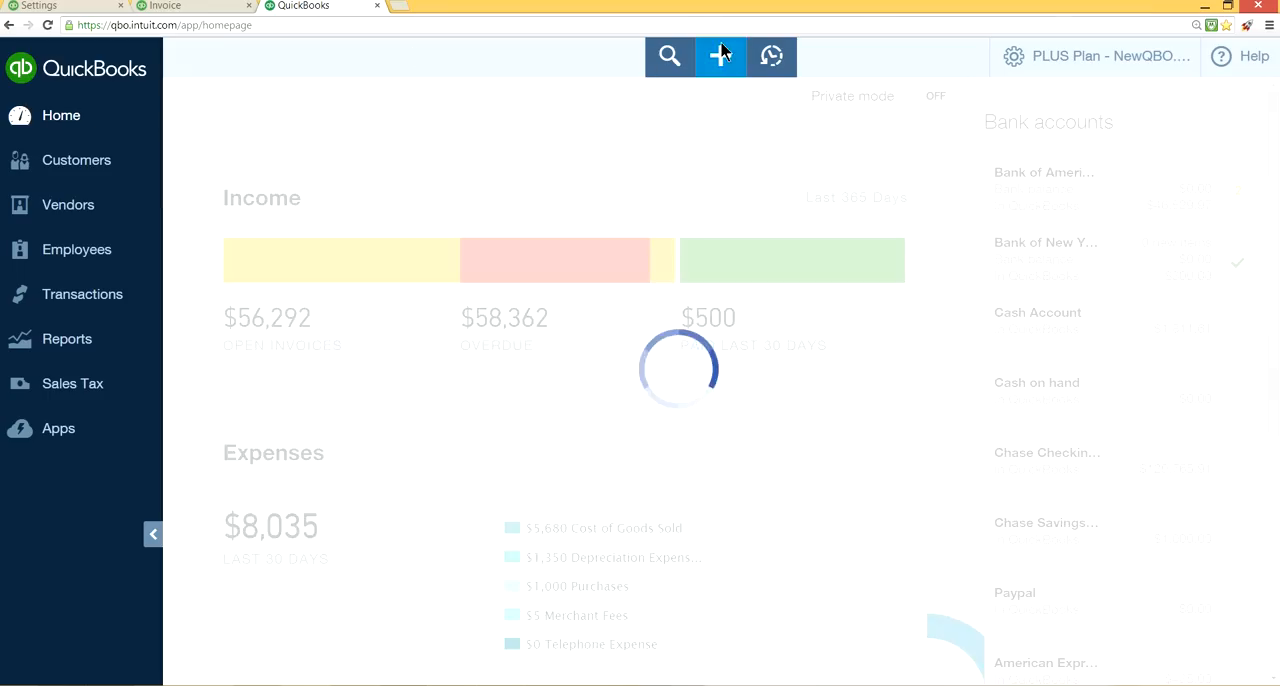
pyautogui.click(721, 57)
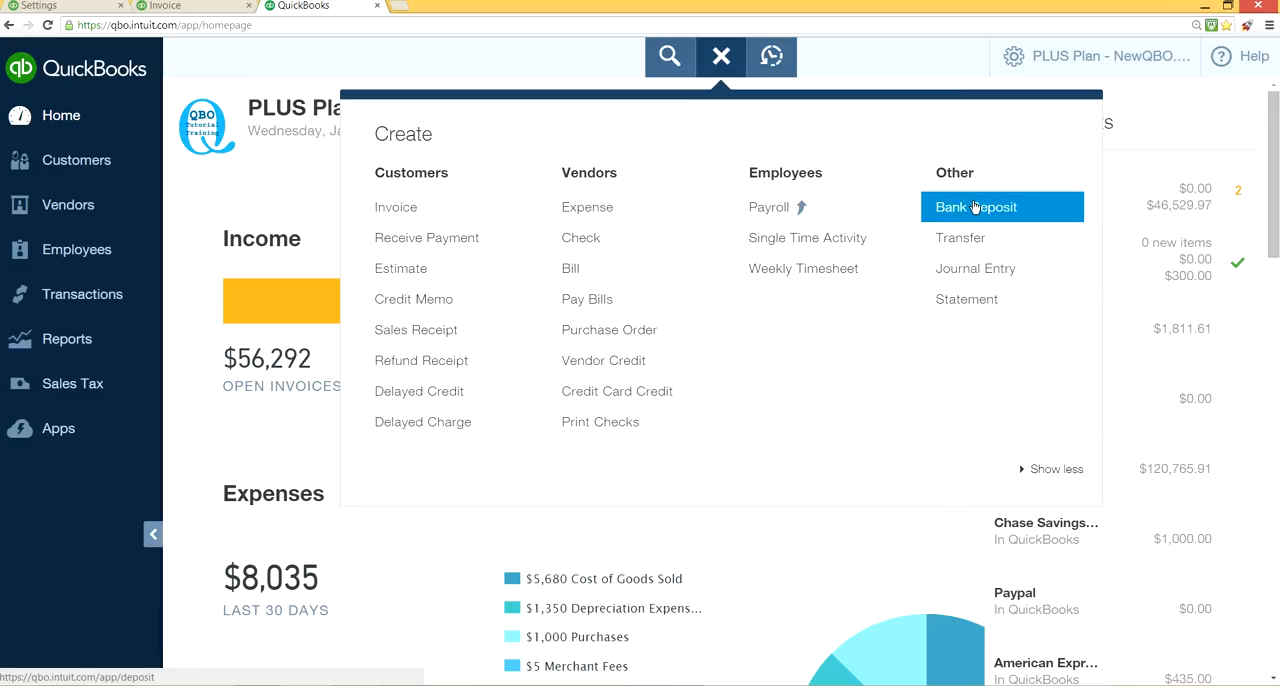
pyautogui.click(975, 207)
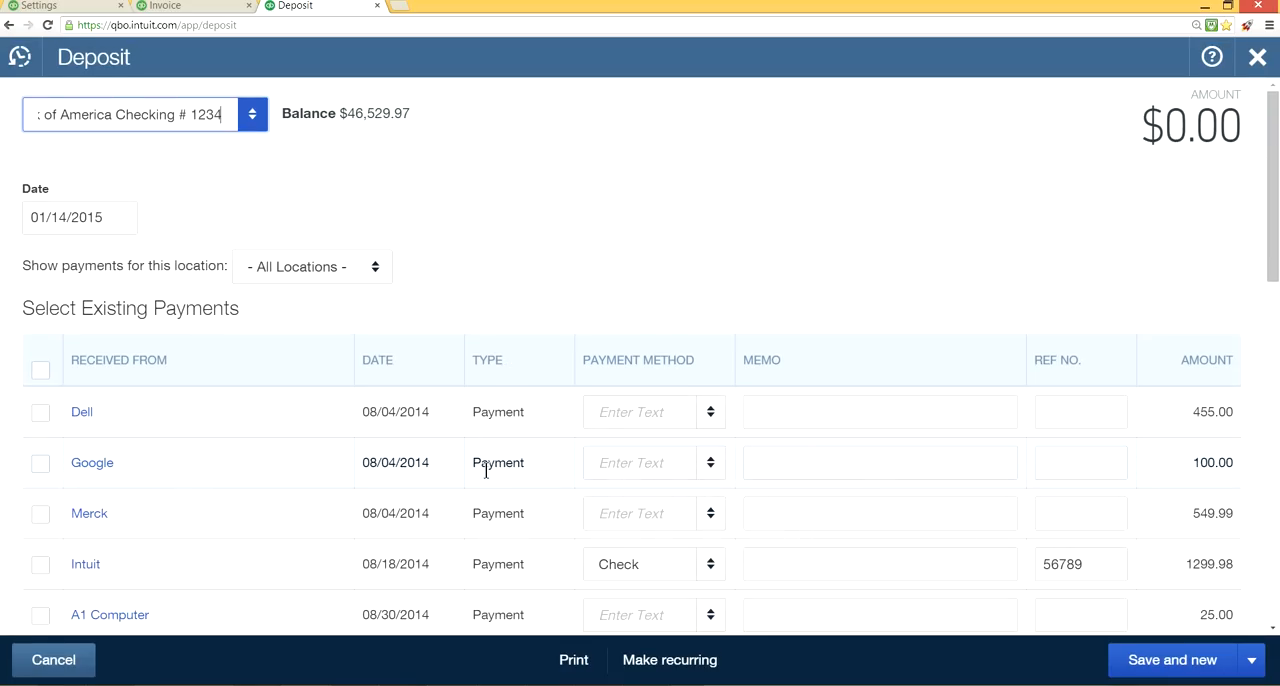
# Look over the existing payments and set the bank deposit's account to Chase Checking Account.
pyautogui.scroll(-1, 486, 463)
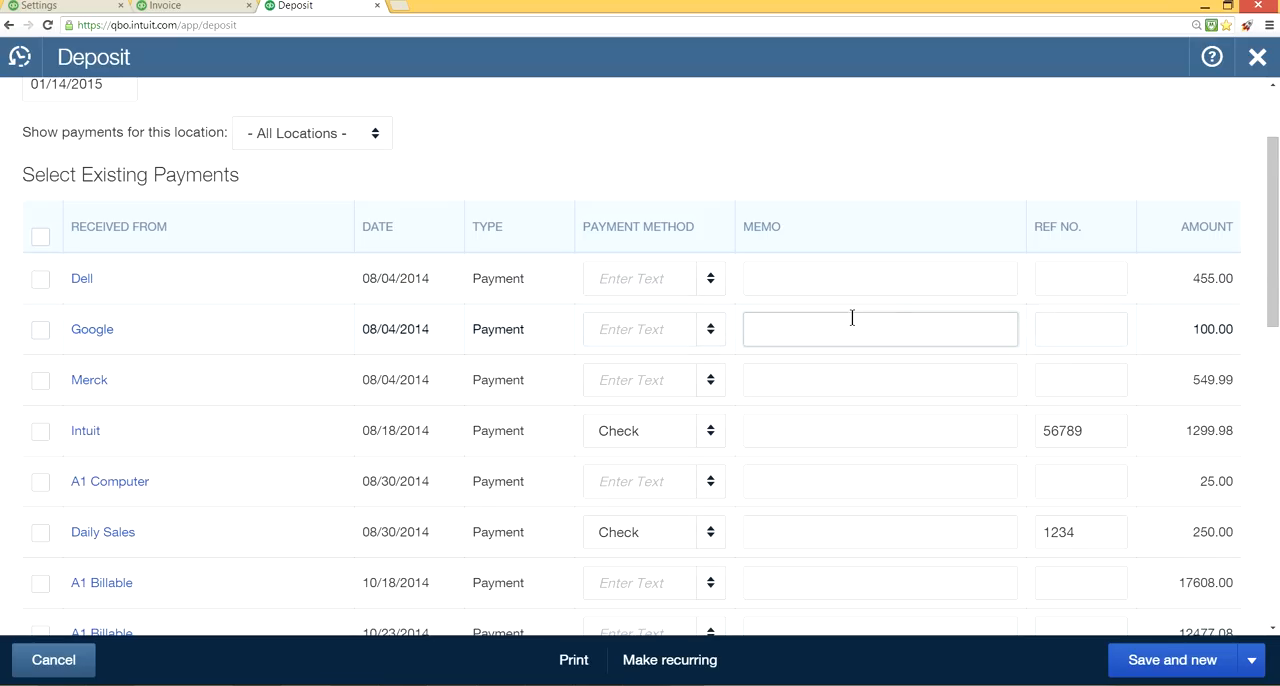
pyautogui.scroll(1, 852, 318)
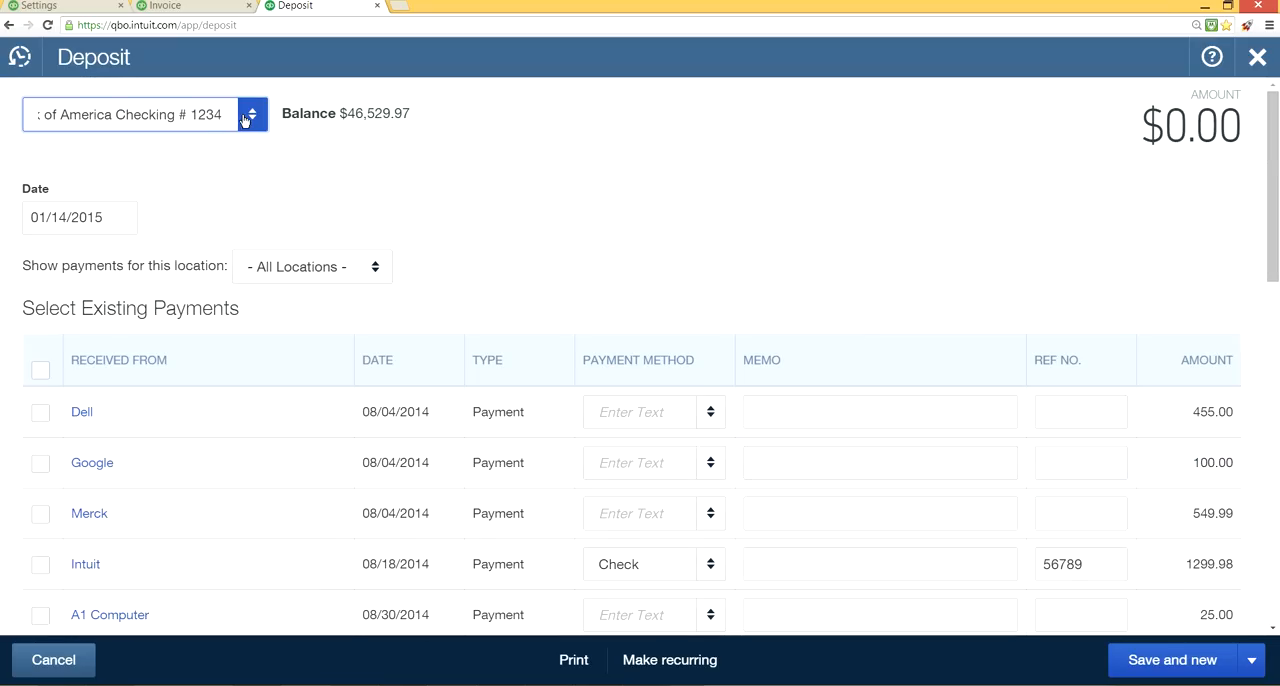
pyautogui.click(245, 116)
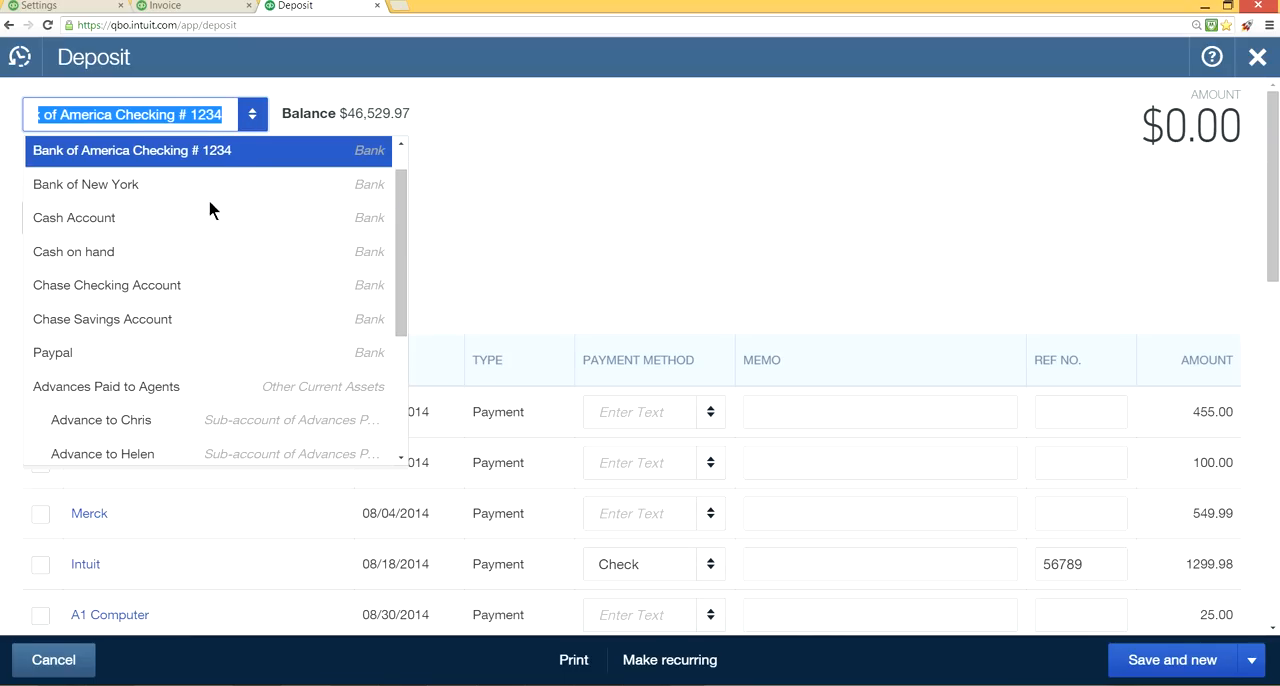
pyautogui.click(211, 288)
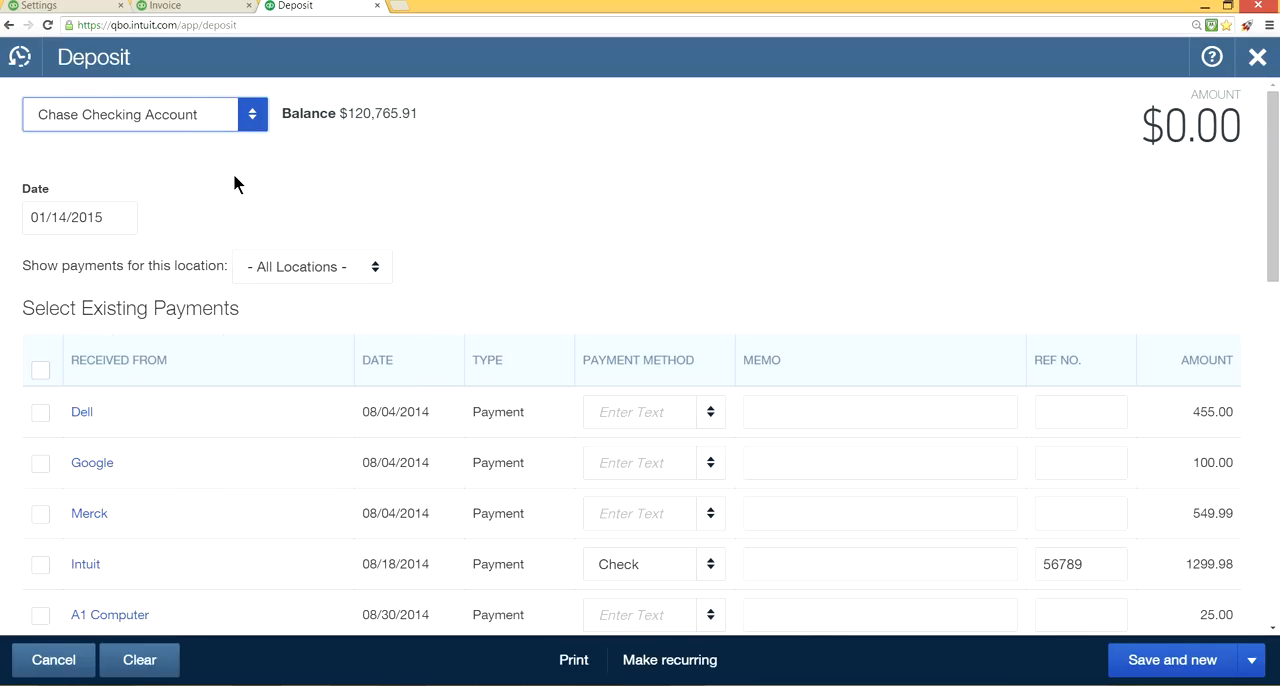
# Examine the bank and other current asset accounts available for the bank deposit, keeping the chosen account.
pyautogui.click(253, 115)
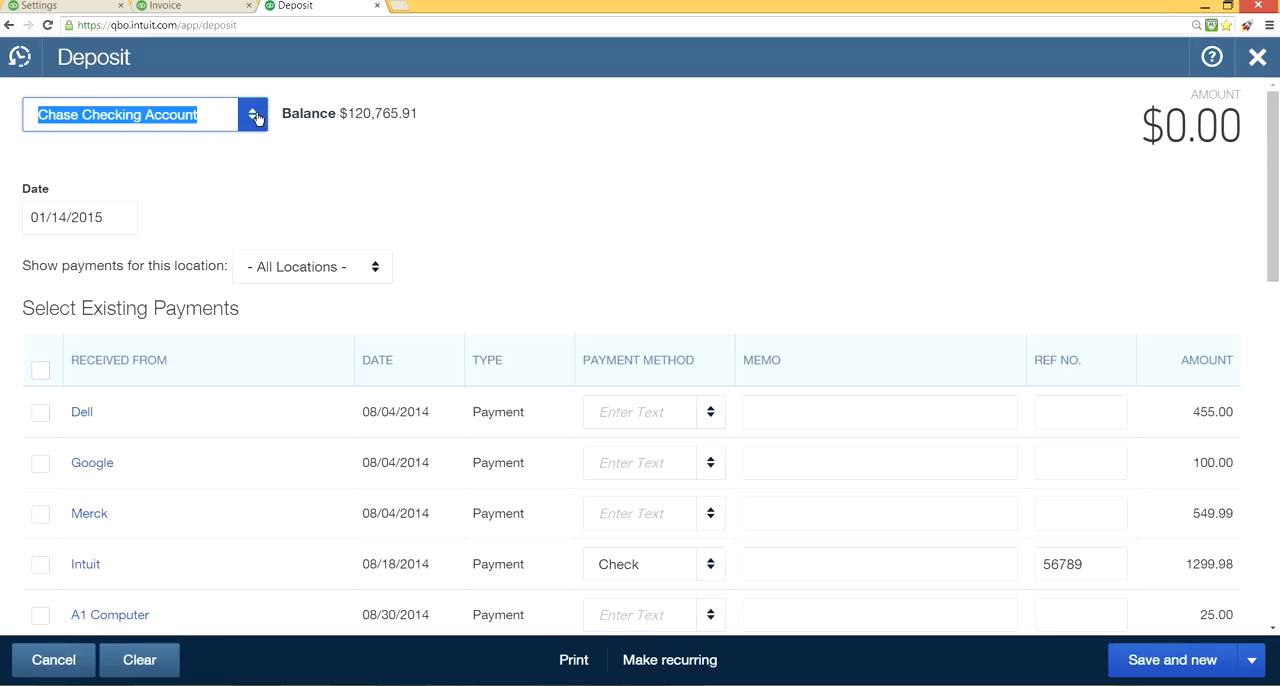
pyautogui.scroll(-1, 269, 223)
pyautogui.scroll(2, 269, 223)
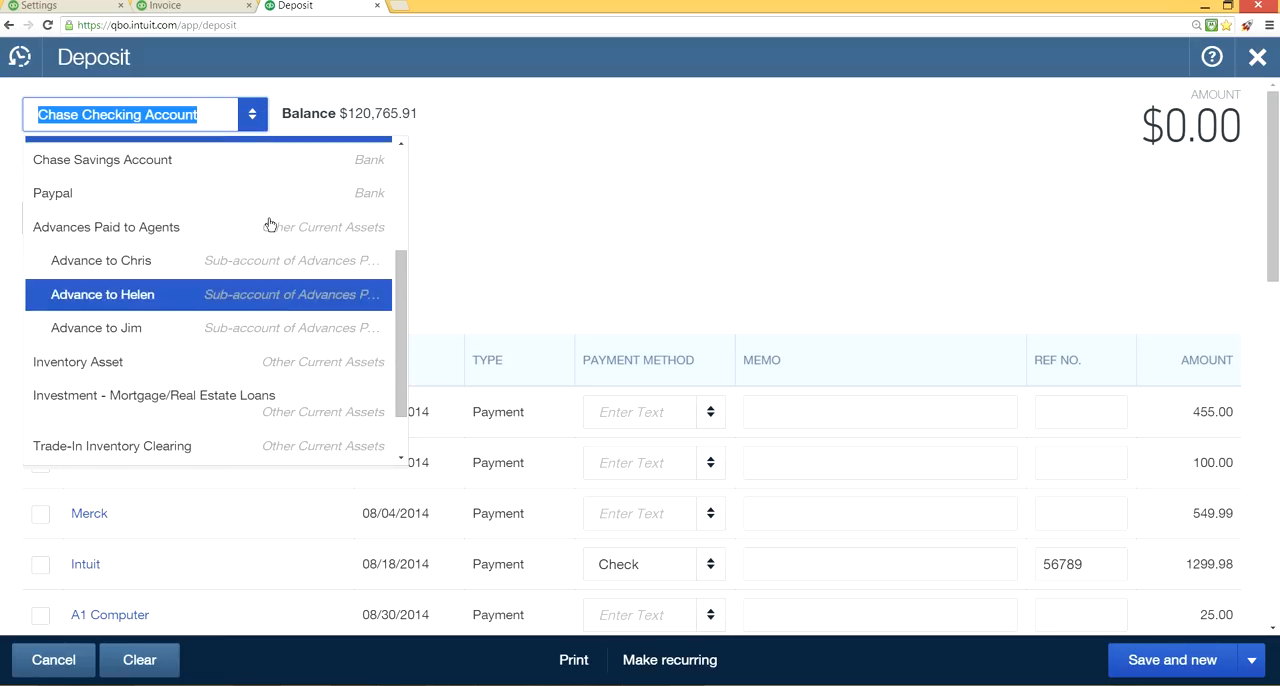
pyautogui.scroll(-2, 270, 224)
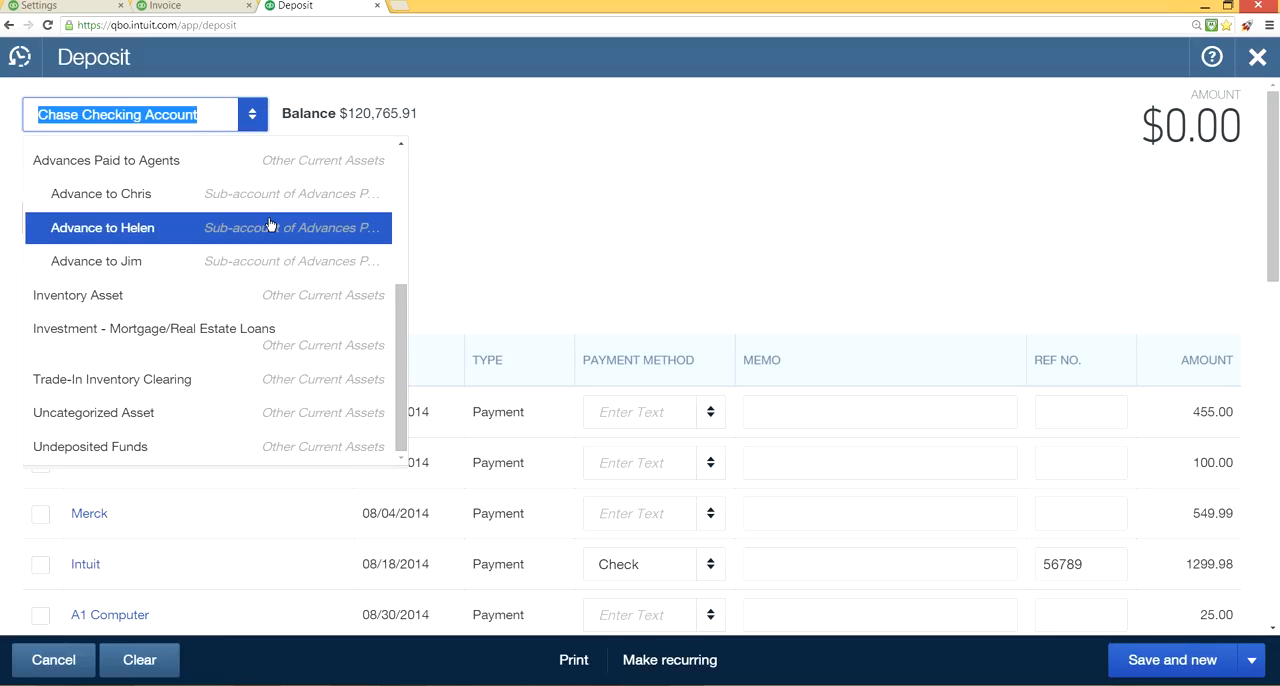
pyautogui.scroll(2, 269, 224)
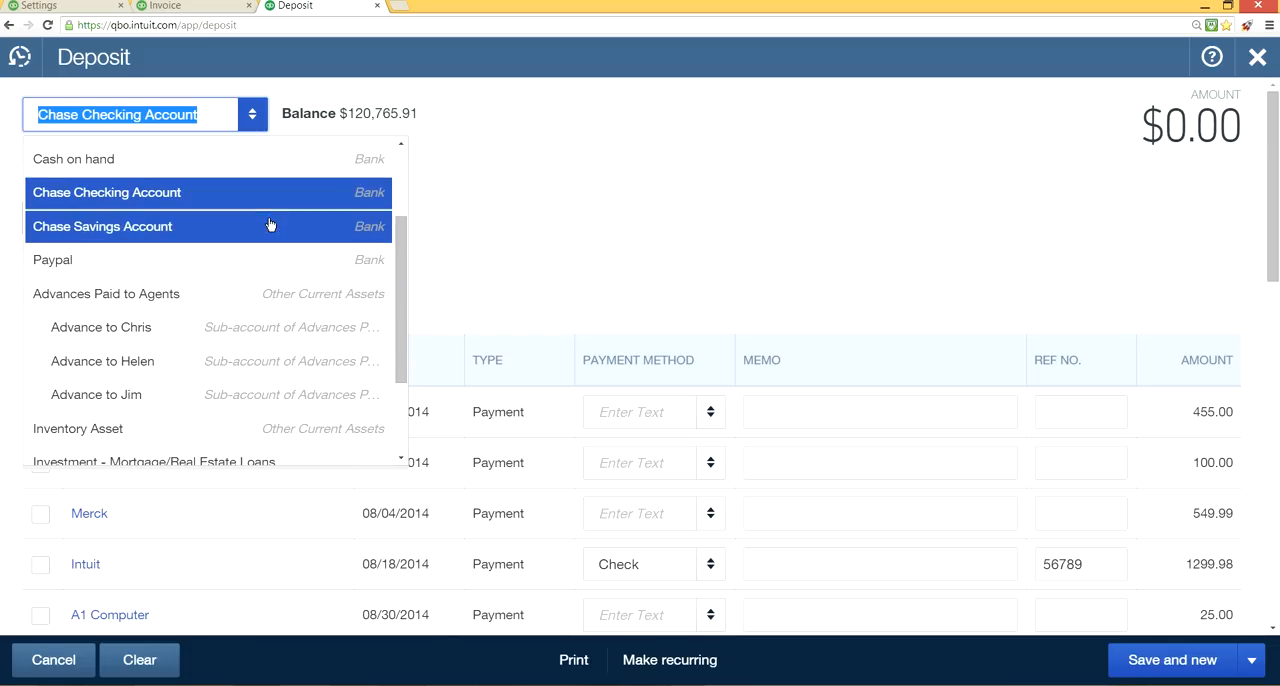
pyautogui.scroll(-1, 252, 366)
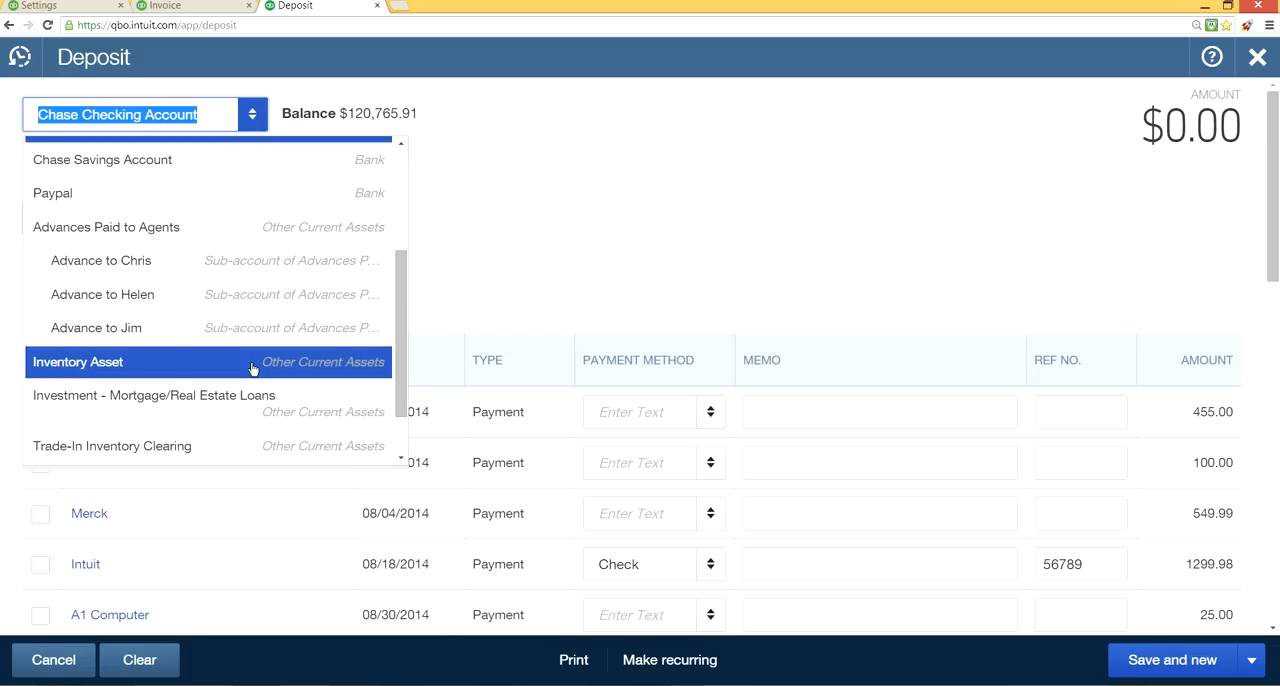
pyautogui.scroll(-1, 251, 369)
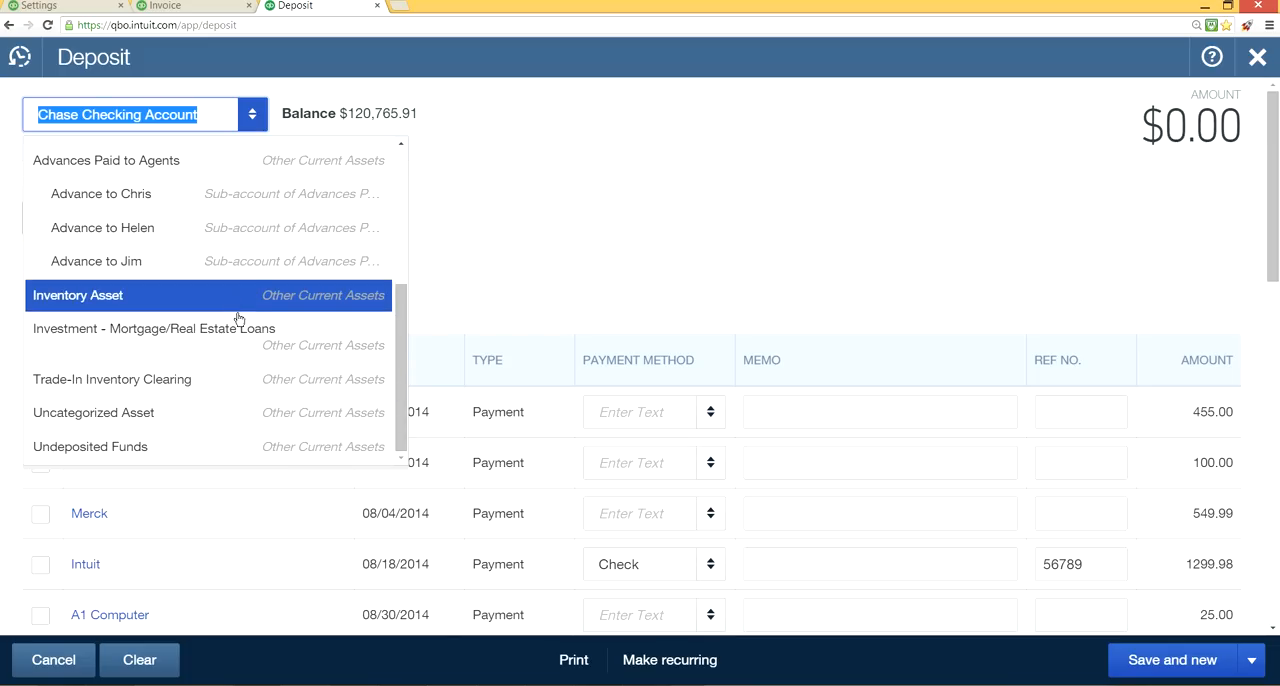
pyautogui.scroll(5, 401, 146)
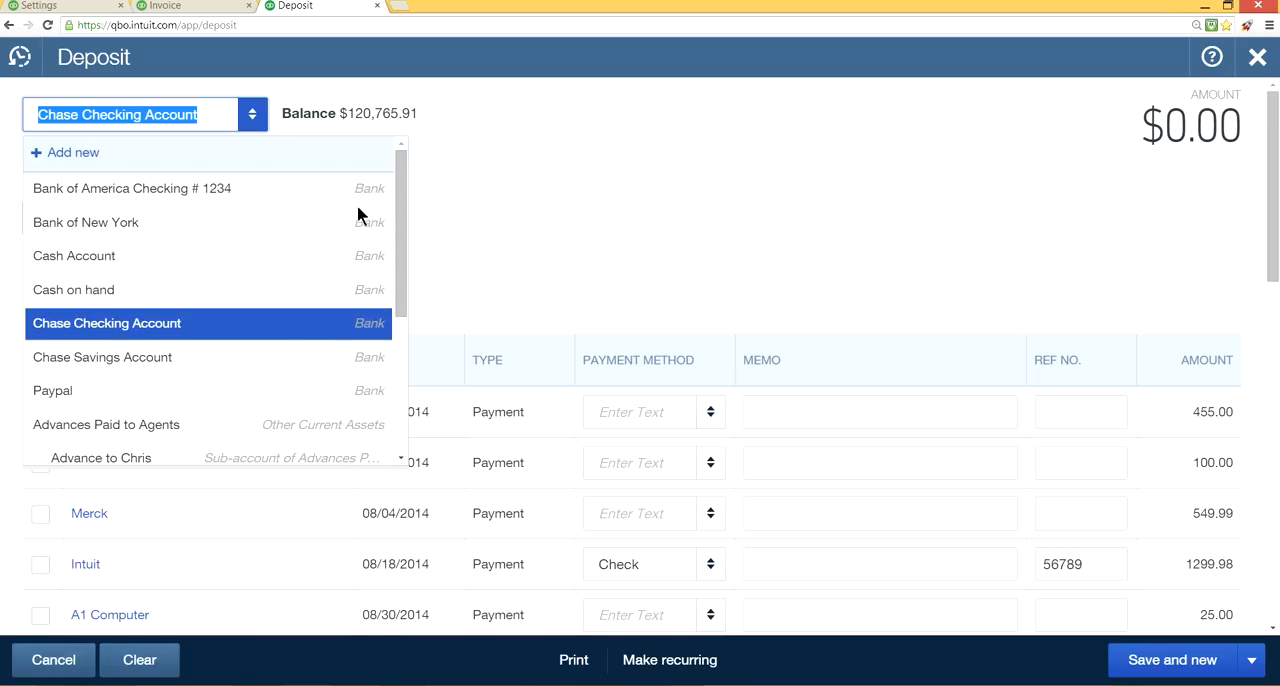
pyautogui.scroll(-4, 280, 410)
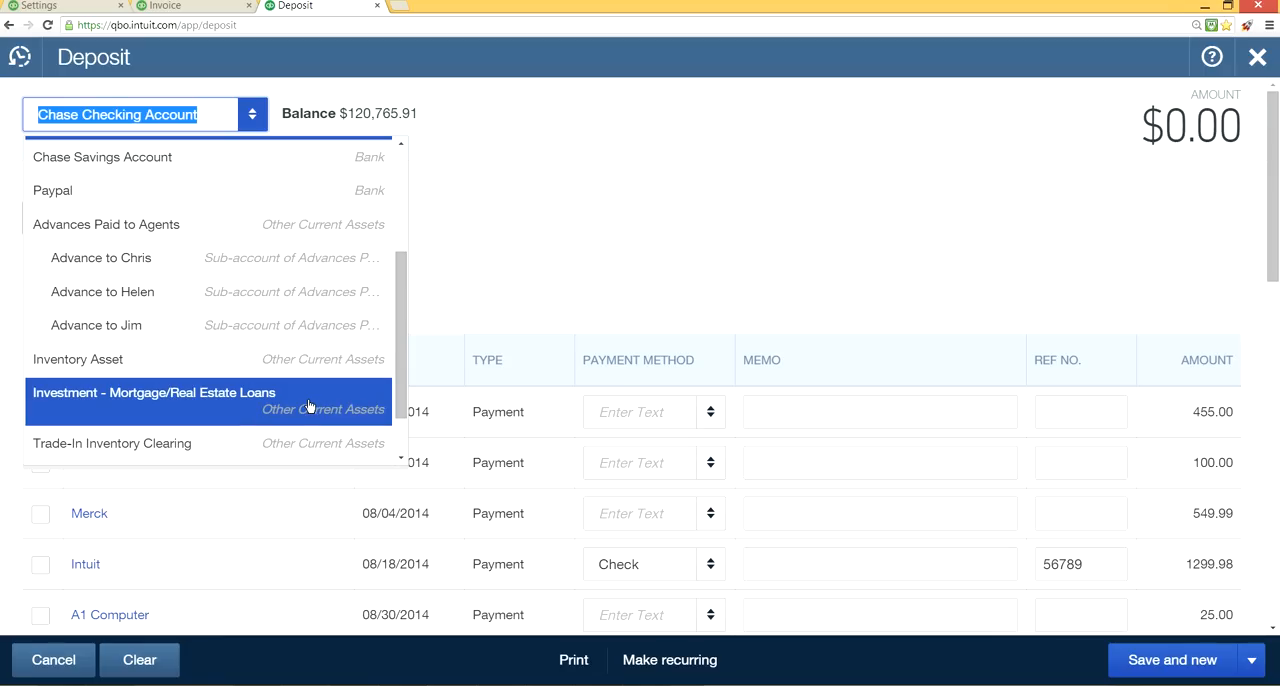
pyautogui.click(627, 217)
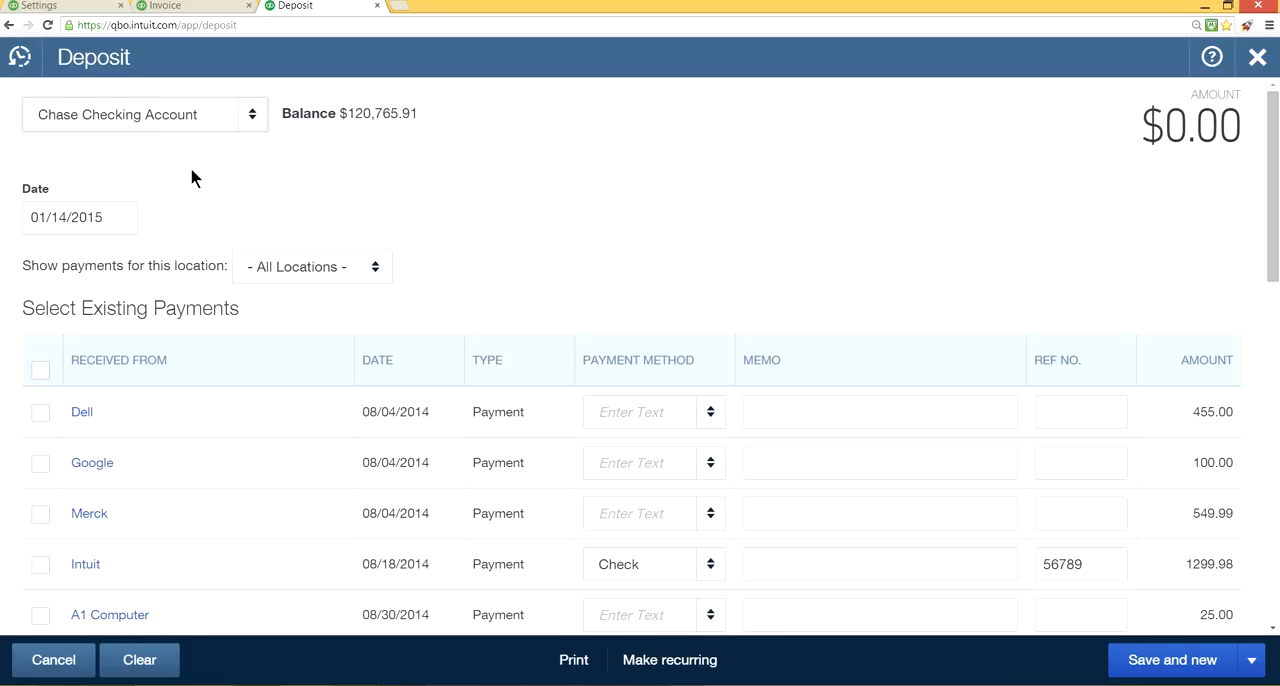
# Leave the bank deposit without saving and save the sales form content settings with Deposit turned on.
pyautogui.click(1256, 60)
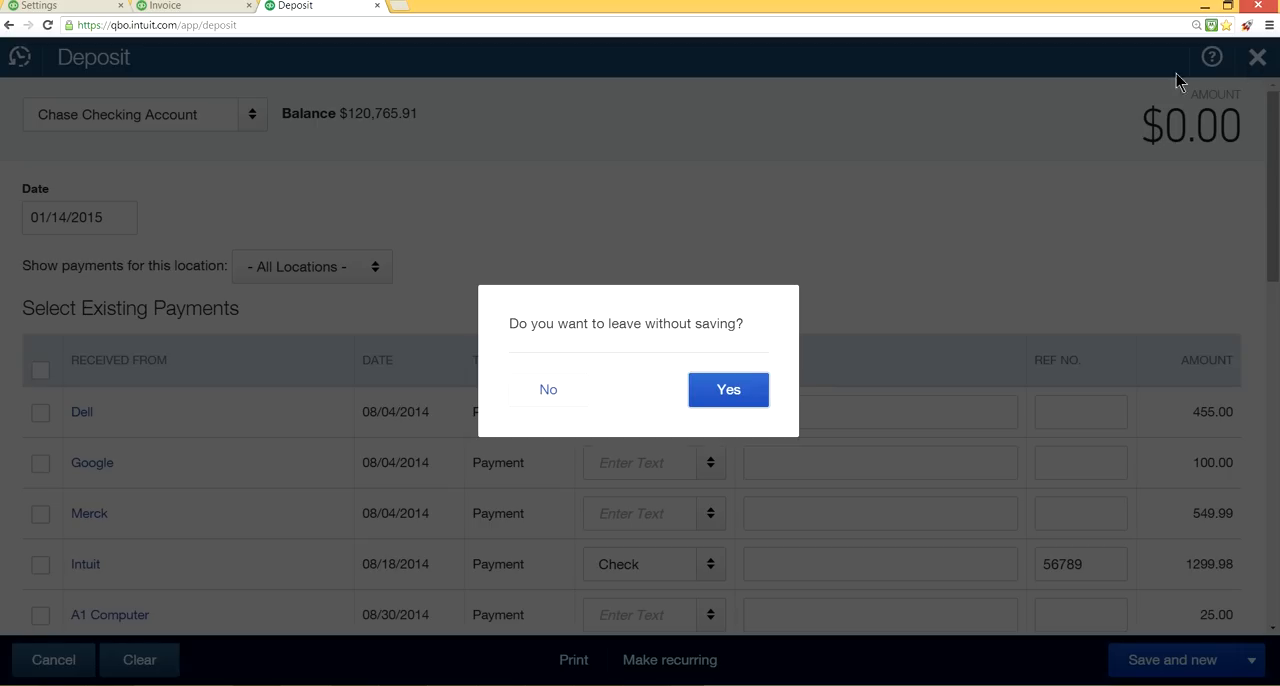
pyautogui.click(711, 391)
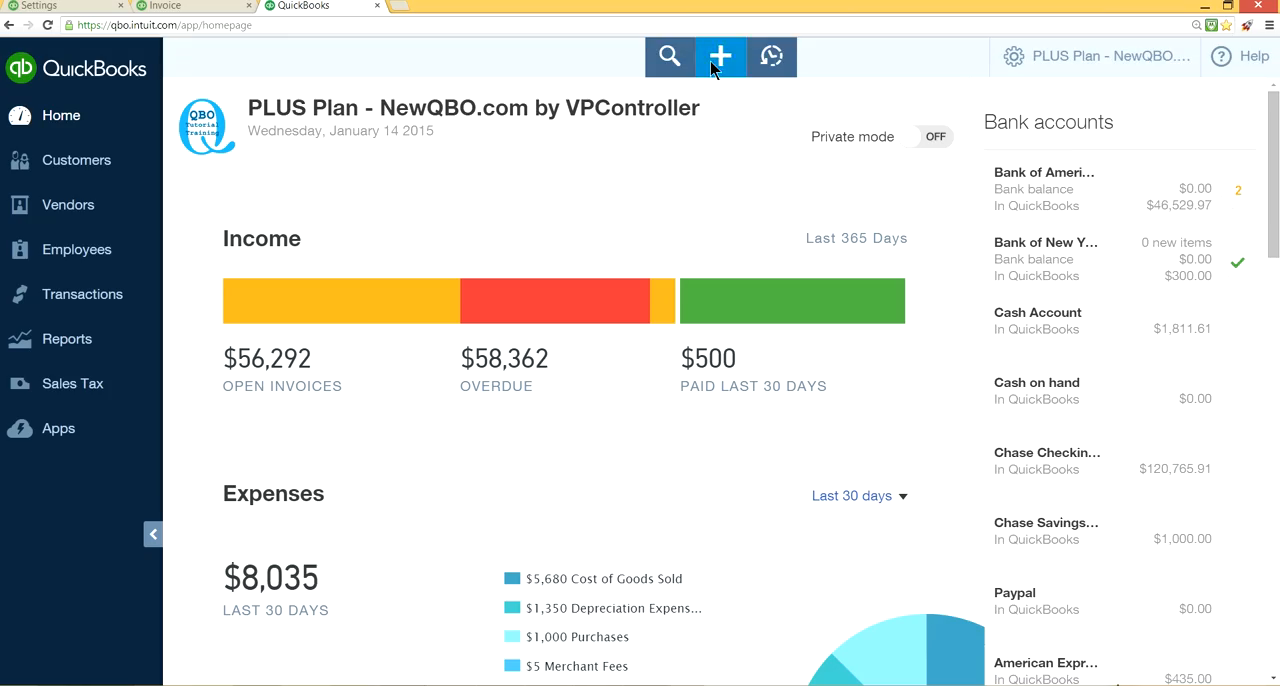
pyautogui.click(183, 8)
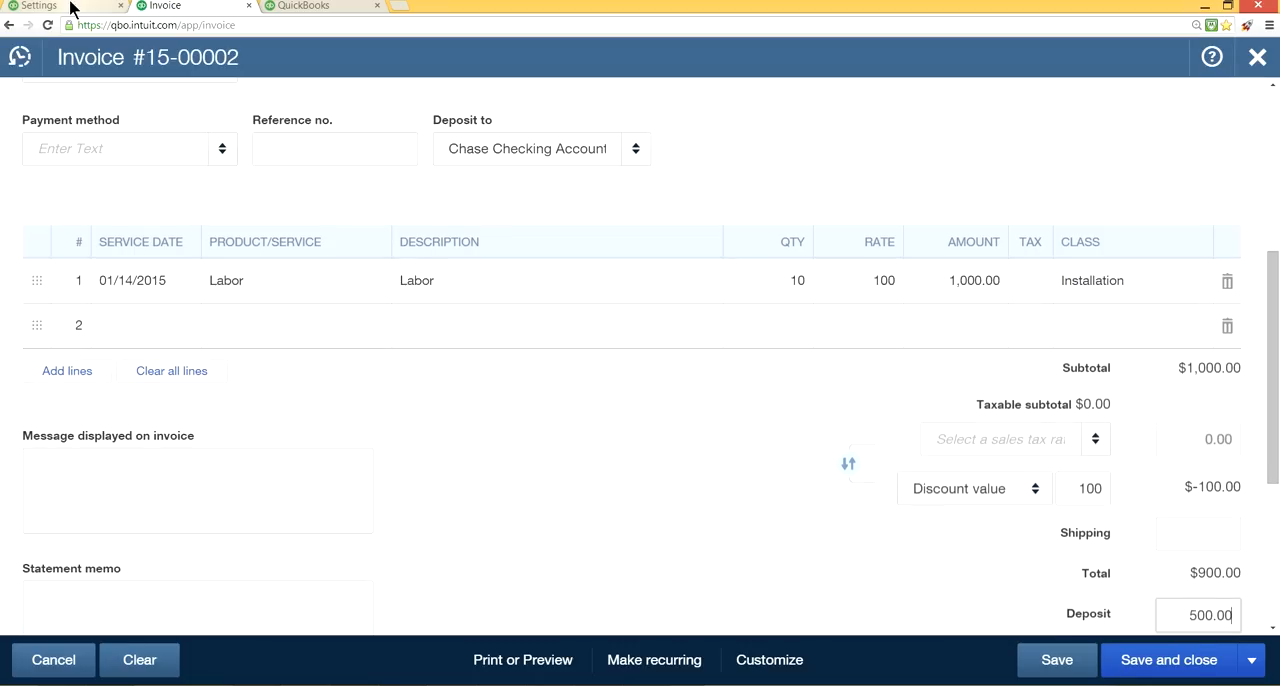
pyautogui.click(69, 8)
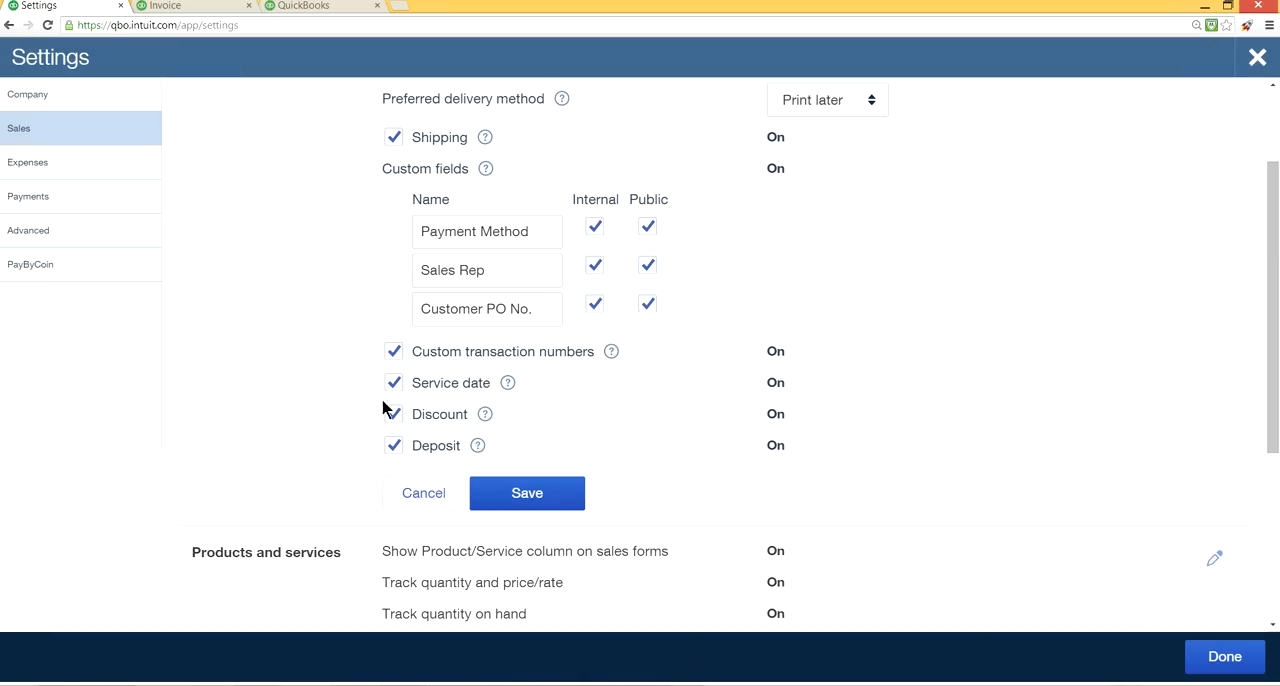
pyautogui.click(531, 495)
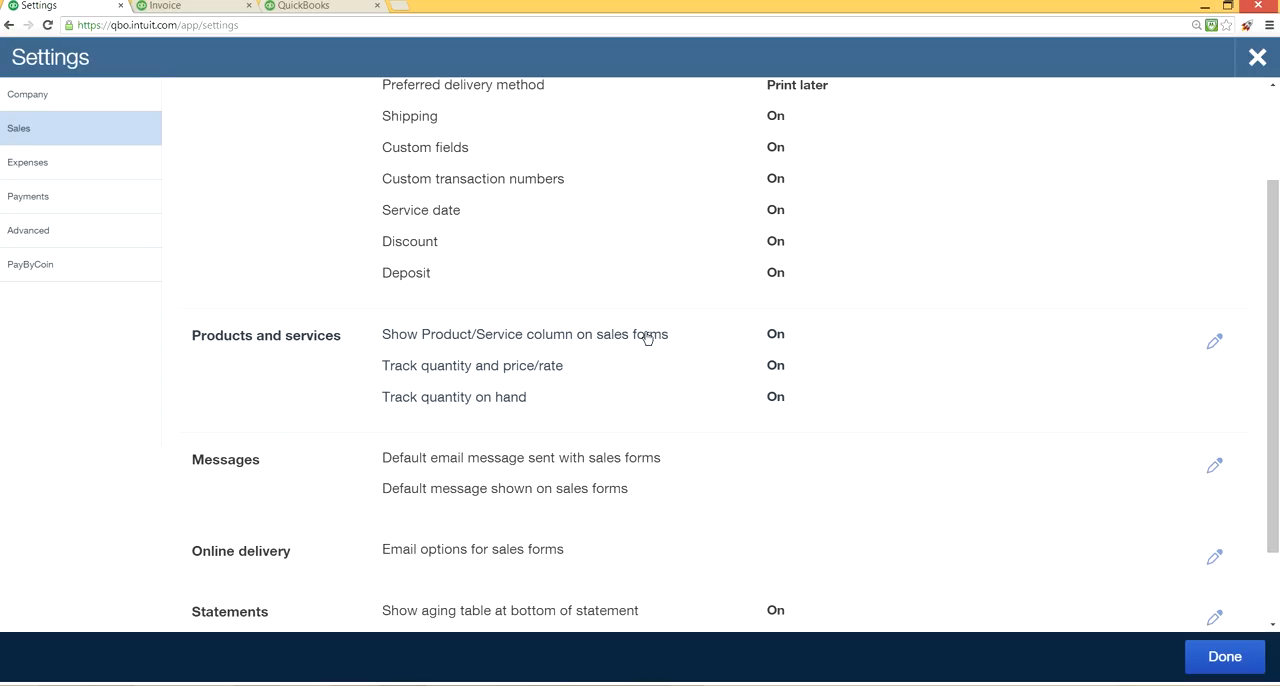
# Open the Products and services settings for editing and compare their options with the item columns on the invoice.
pyautogui.click(769, 340)
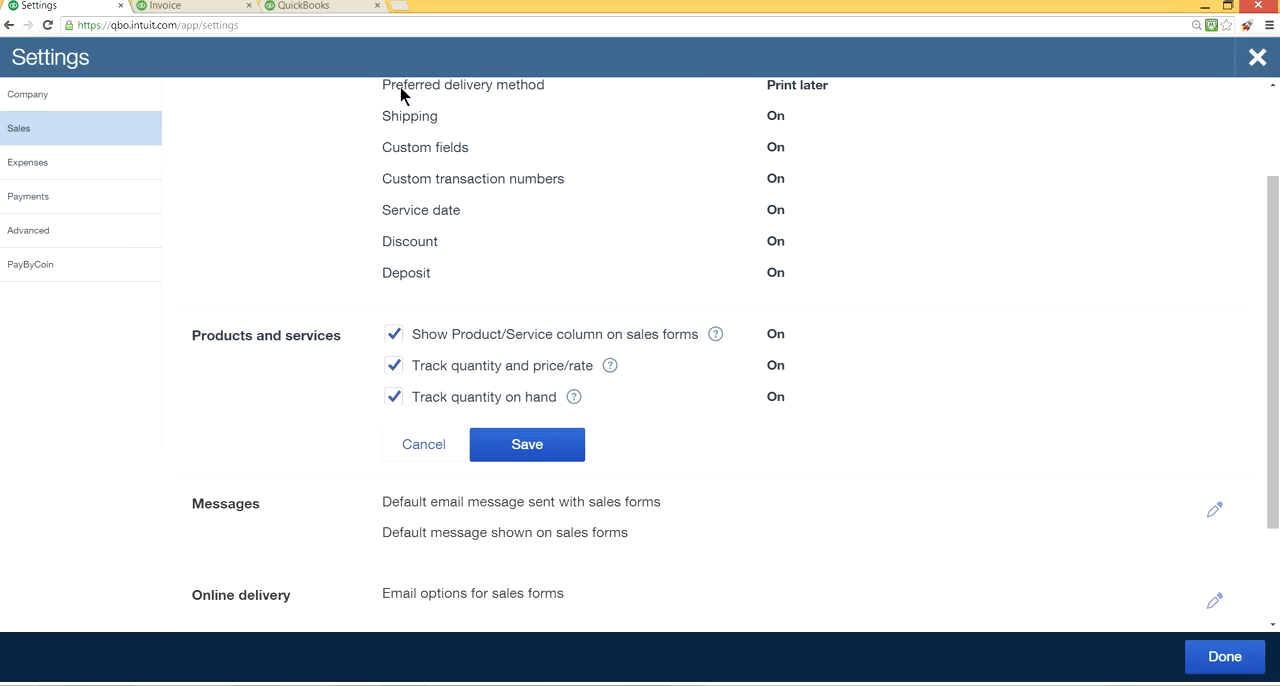
pyautogui.click(172, 8)
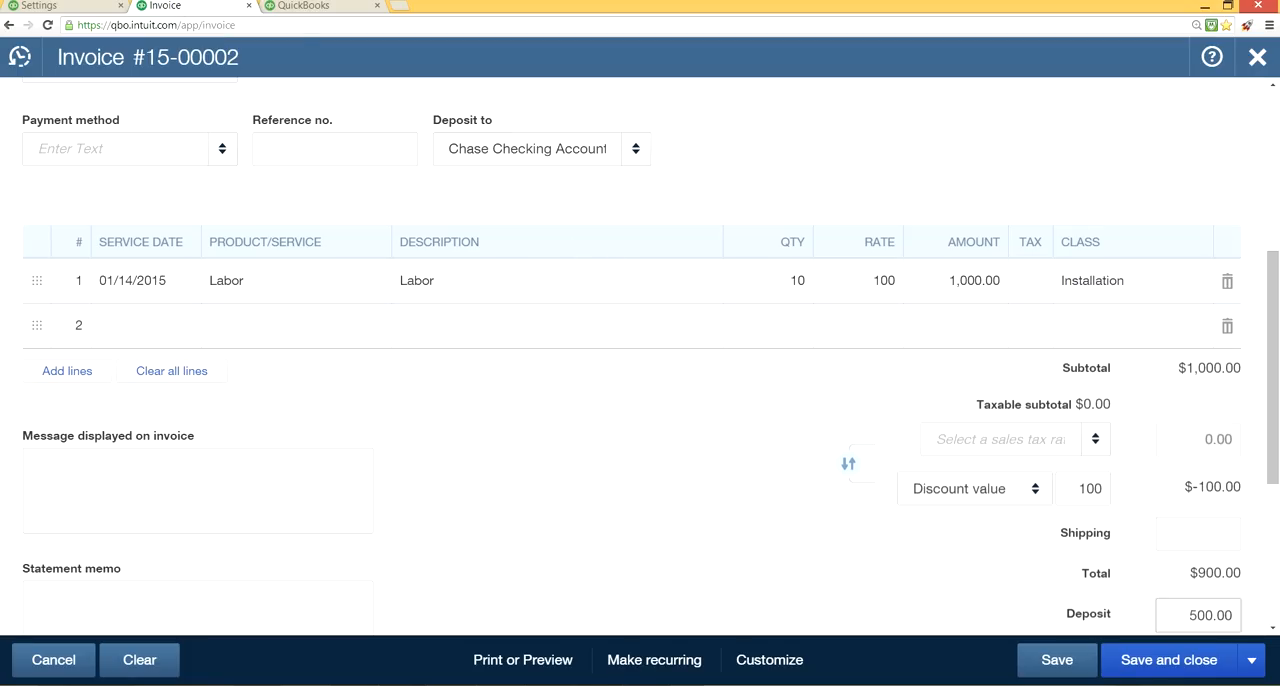
pyautogui.click(88, 8)
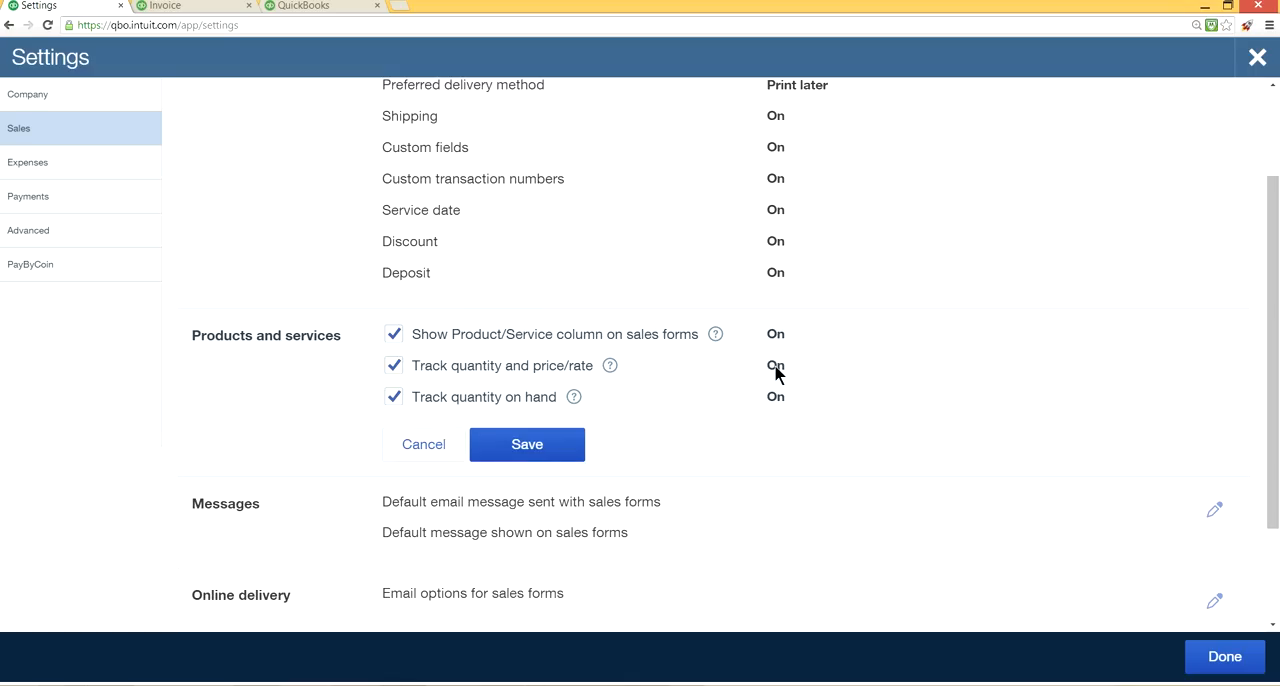
# Switch both quantity tracking options off and back on, reading the Track quantity and price/rate help, and save the Products and services settings.
pyautogui.click(395, 367)
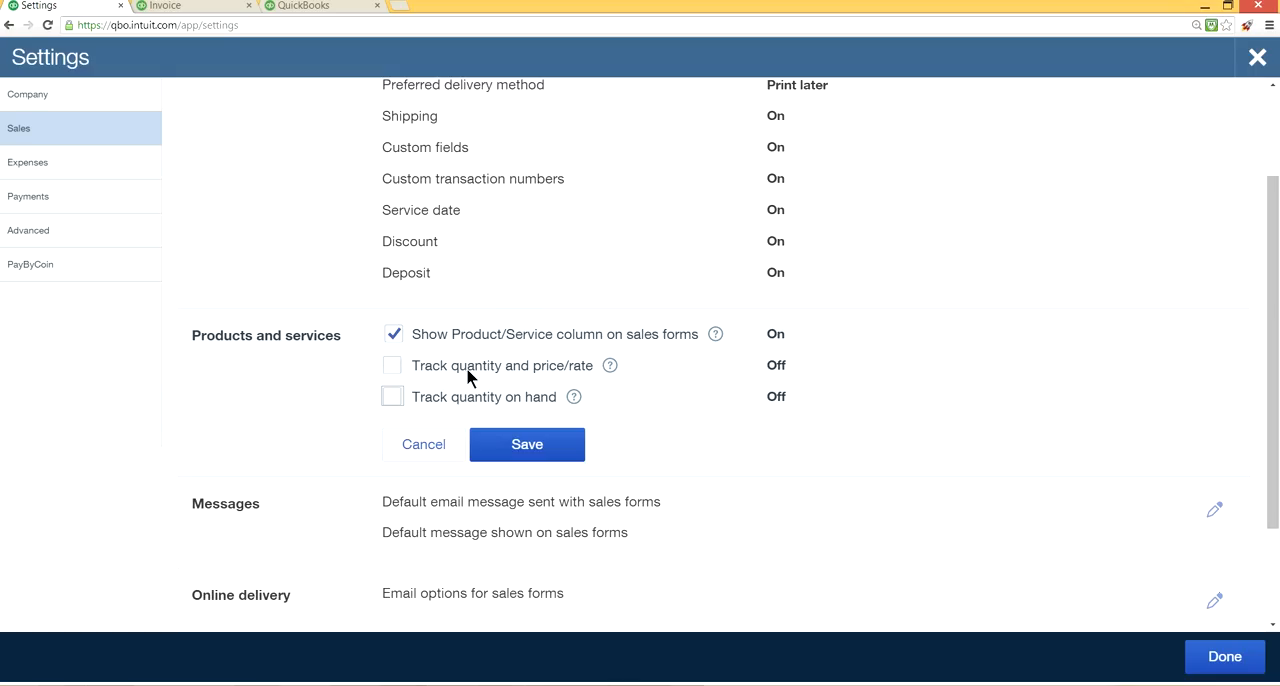
pyautogui.click(609, 366)
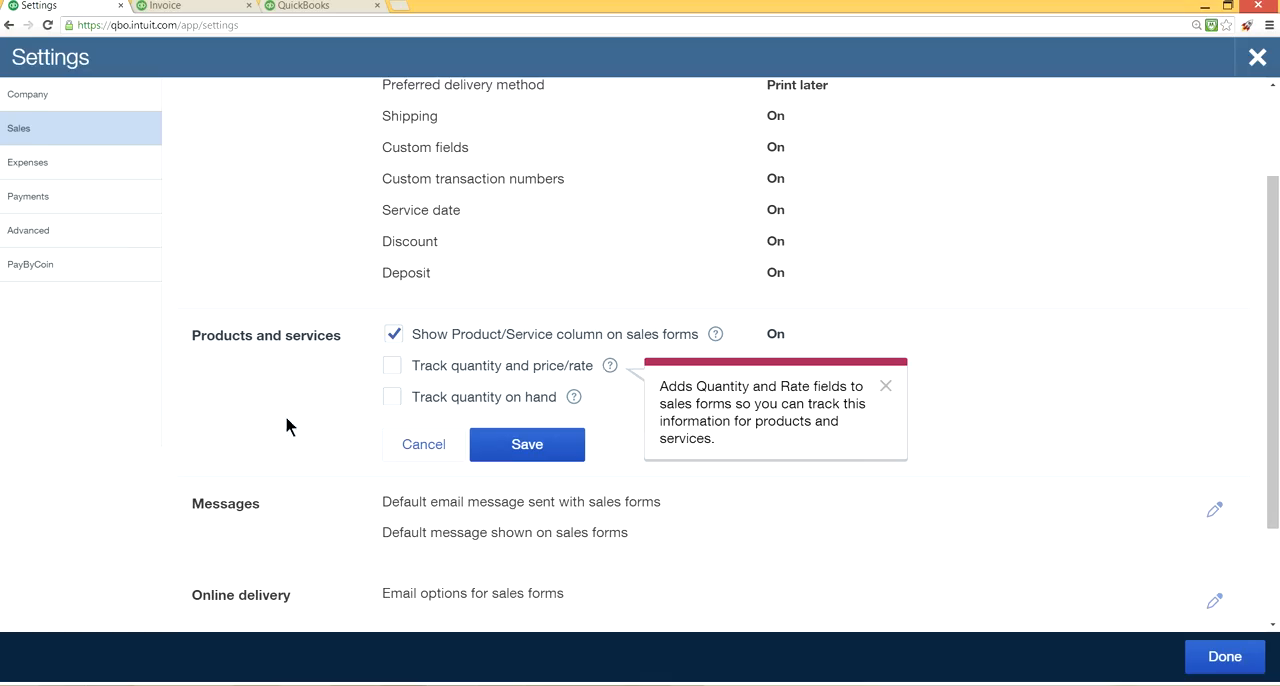
pyautogui.click(394, 366)
pyautogui.click(392, 398)
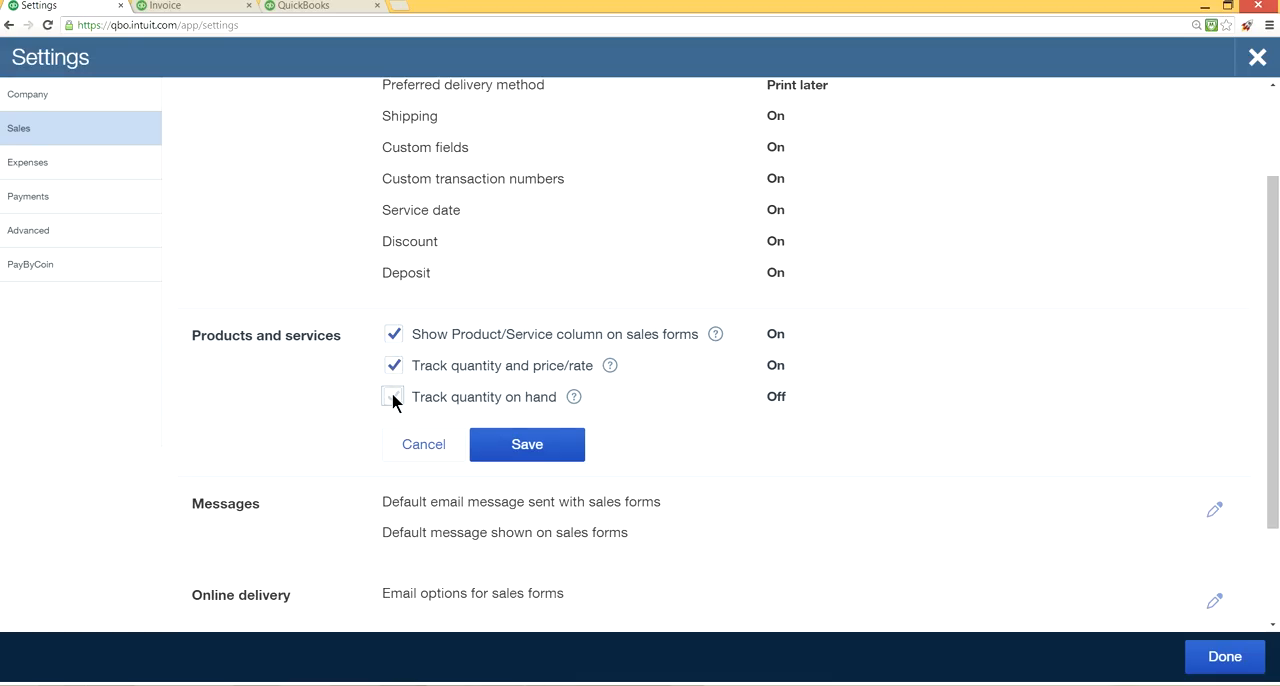
pyautogui.click(535, 459)
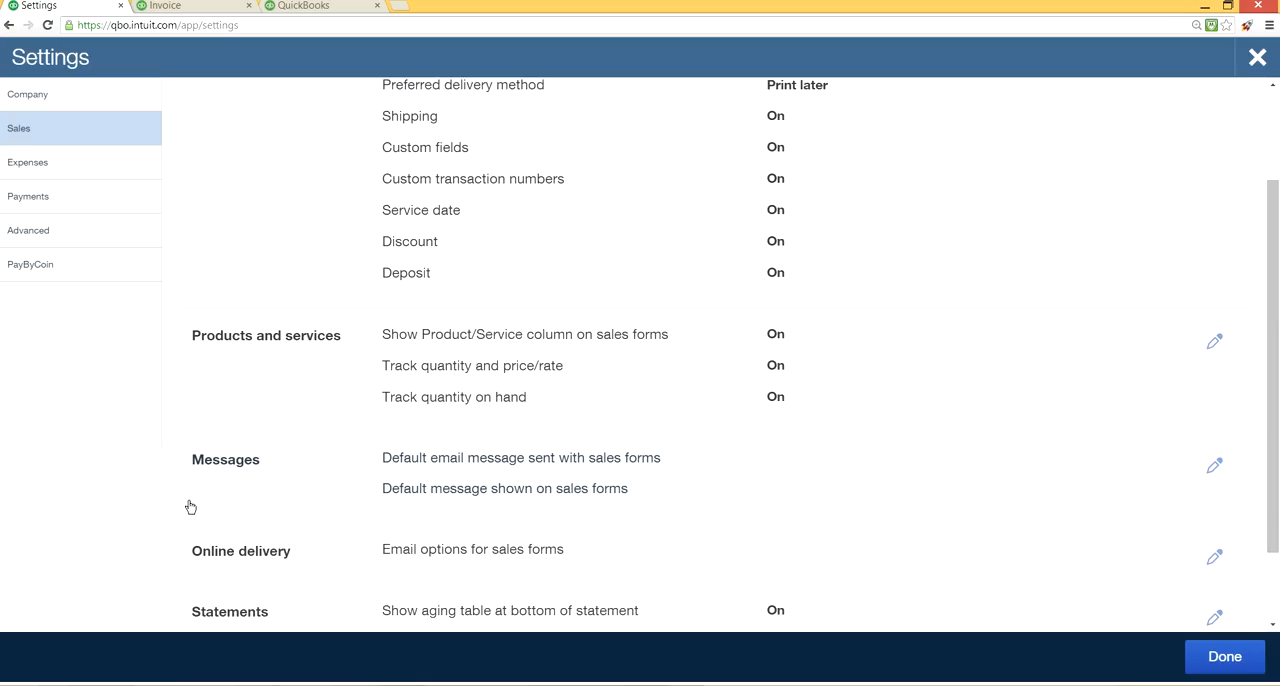
# Open the Messages settings, check the greeting choices and select [Full Name] as the name format after Dear.
pyautogui.click(1214, 466)
pyautogui.scroll(-2, 753, 505)
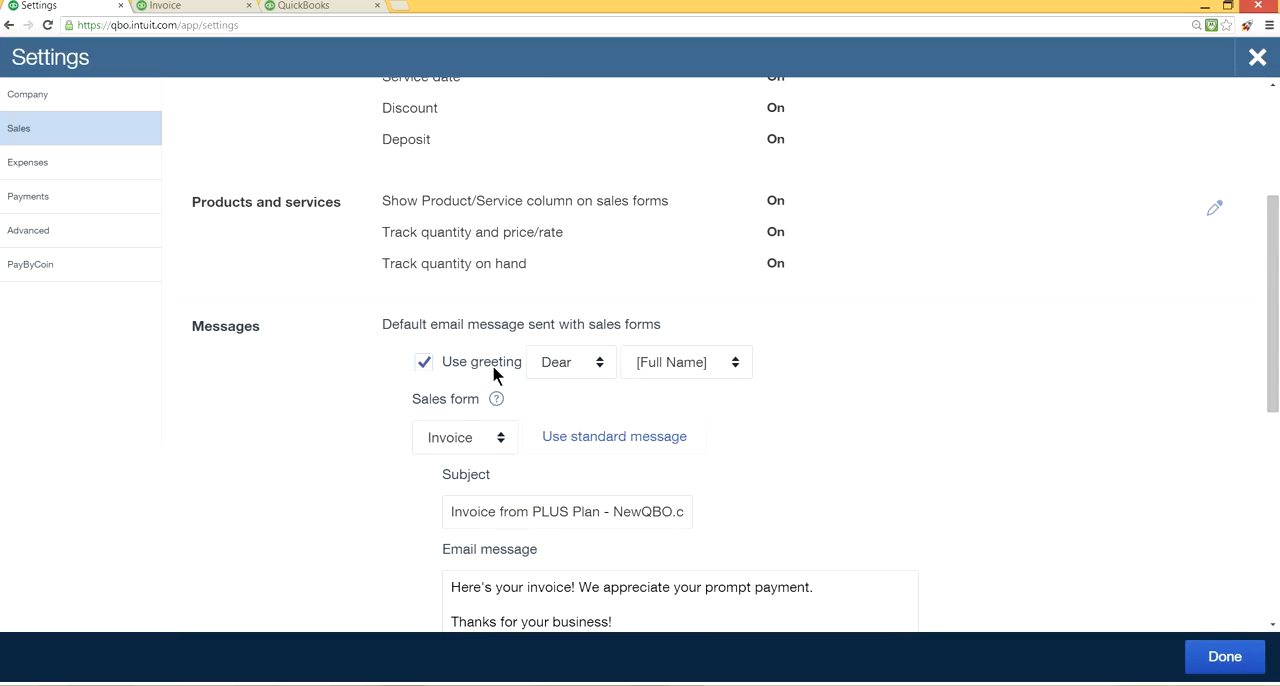
pyautogui.click(600, 366)
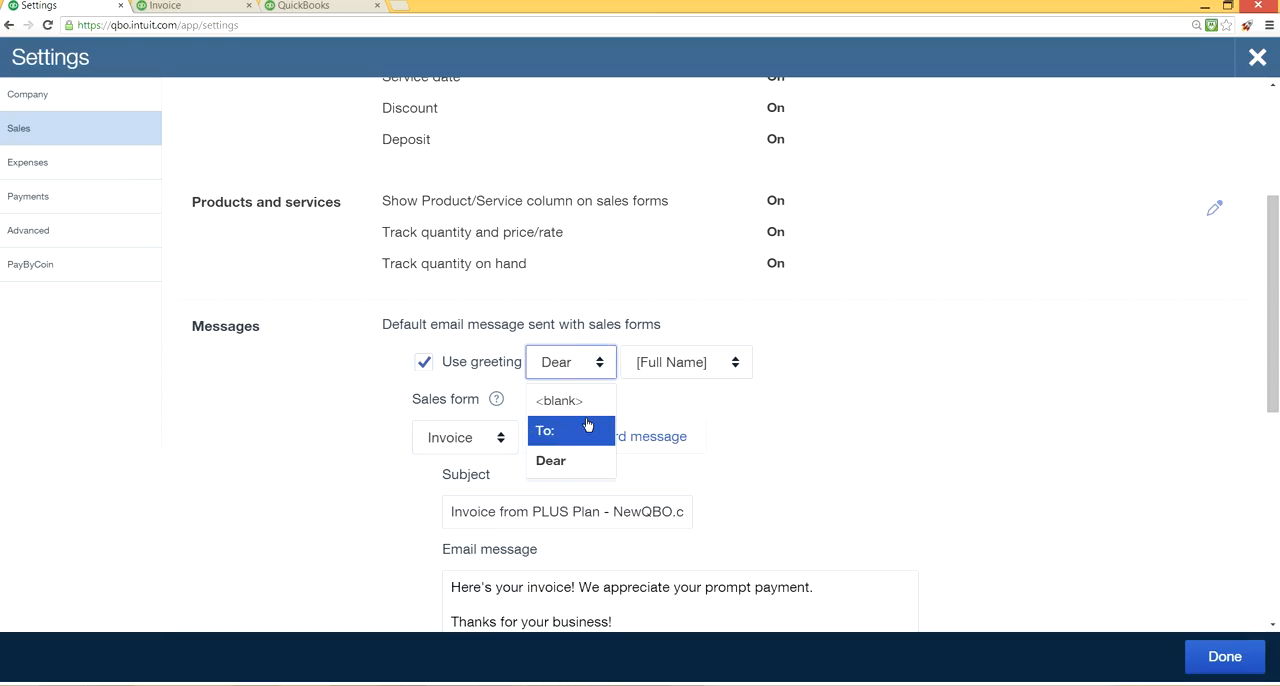
pyautogui.click(731, 367)
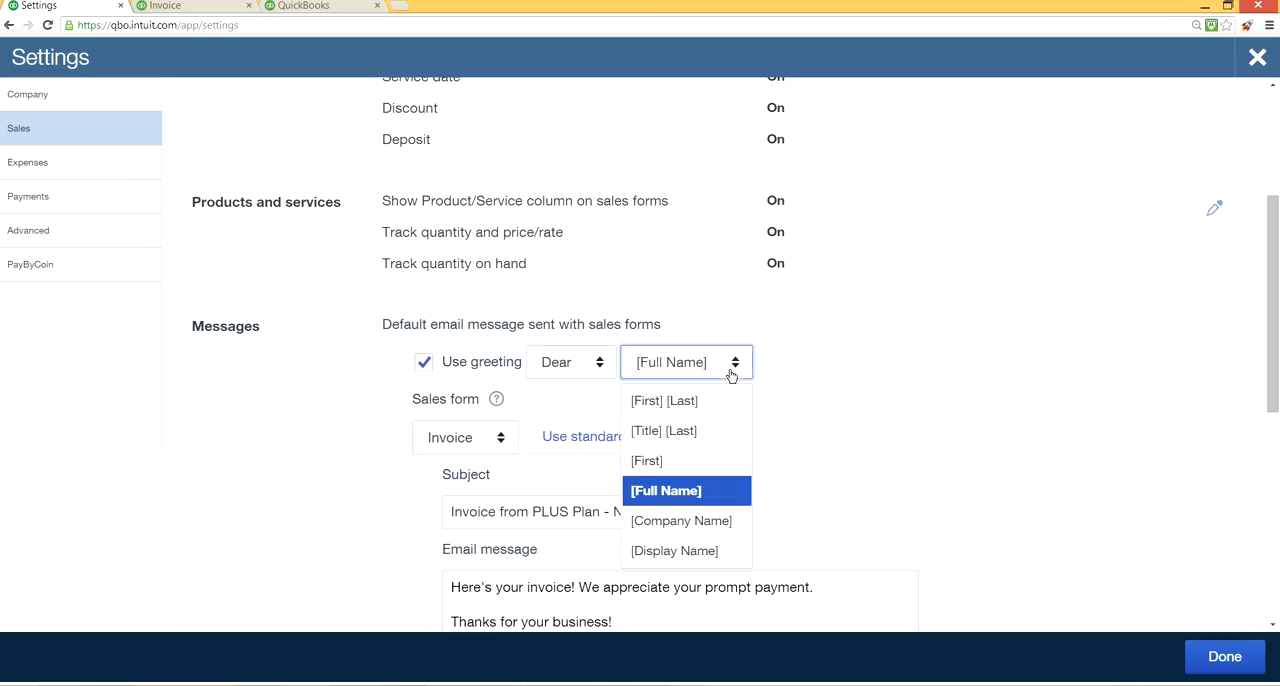
pyautogui.click(688, 491)
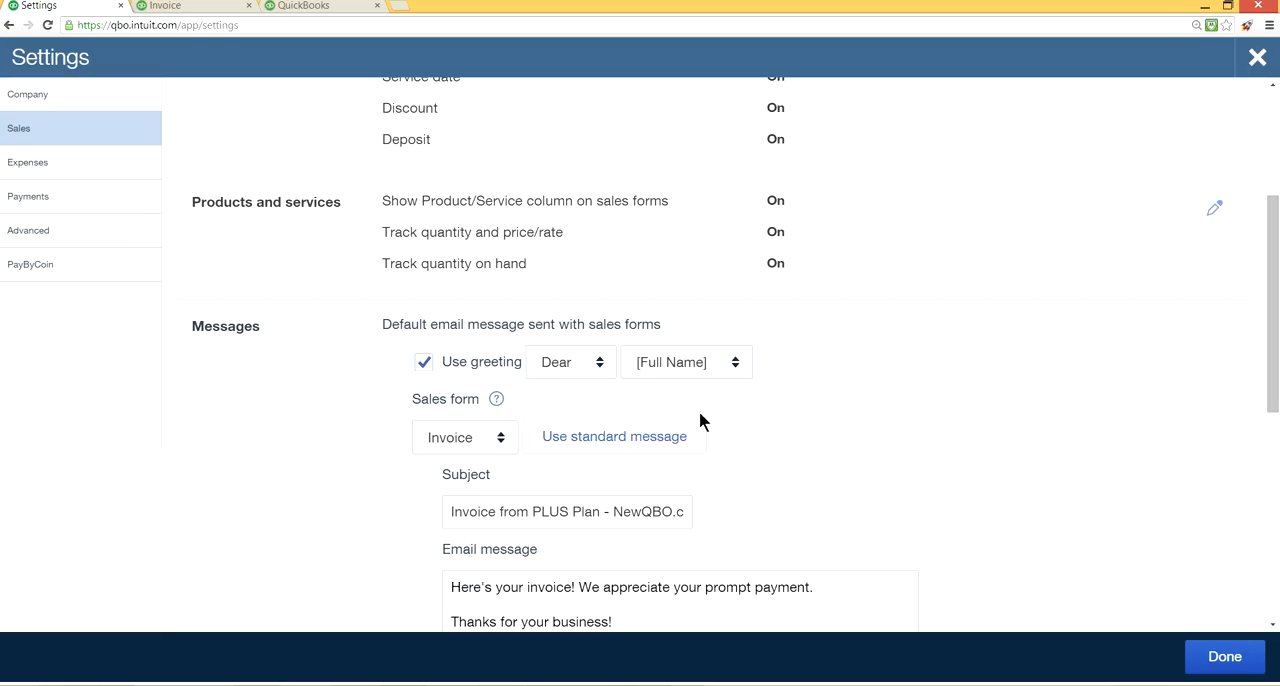
# Review the default invoice email's subject and message text, and try Email me a copy off and back on.
pyautogui.scroll(-1, 791, 430)
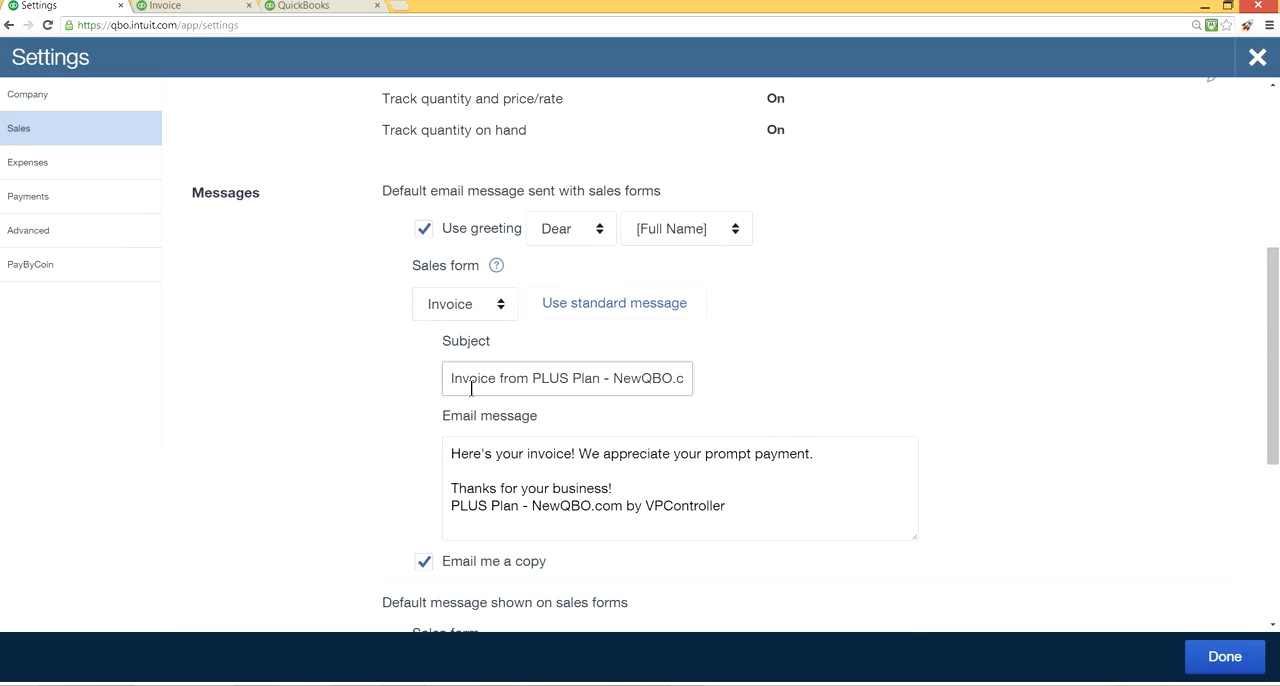
pyautogui.click(565, 490)
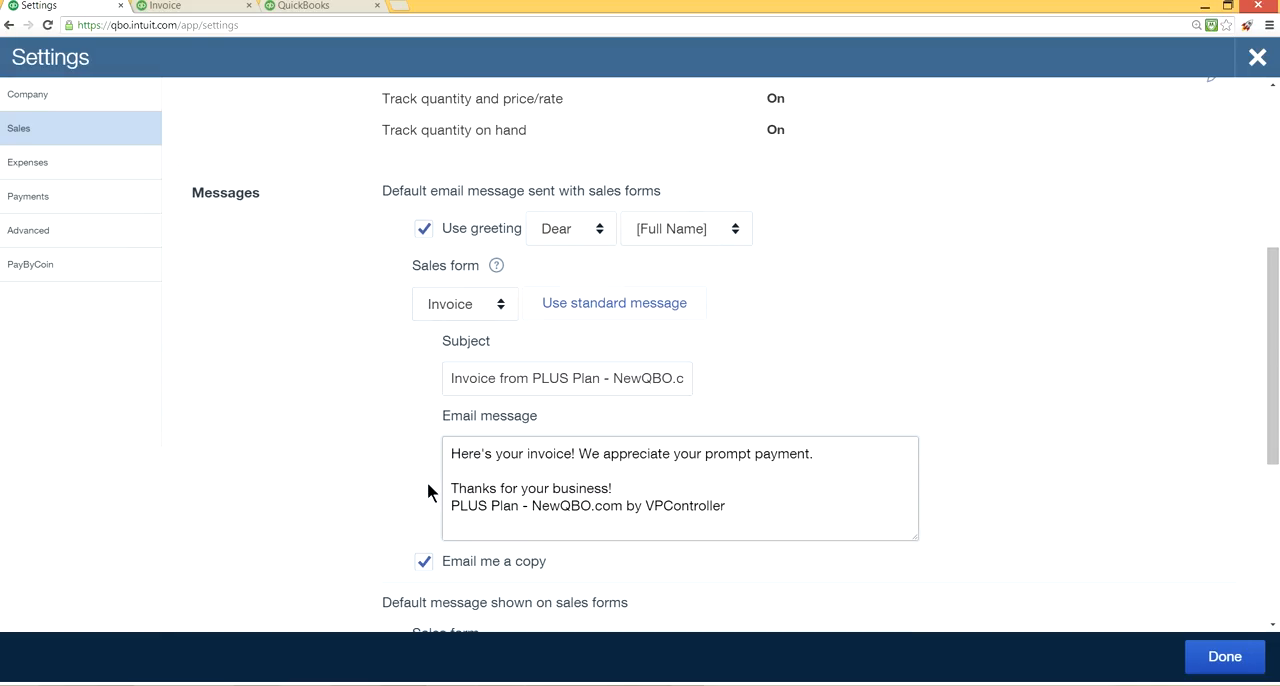
pyautogui.scroll(-1, 533, 487)
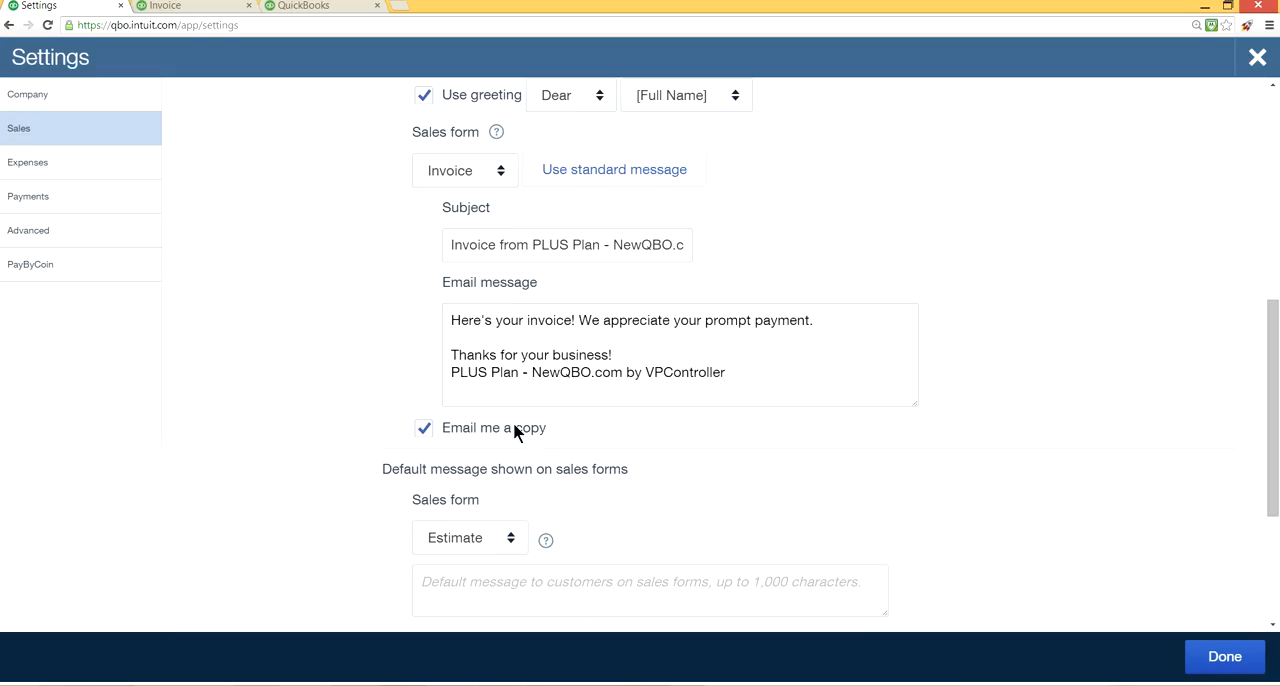
pyautogui.click(427, 436)
pyautogui.click(429, 436)
pyautogui.scroll(1, 370, 313)
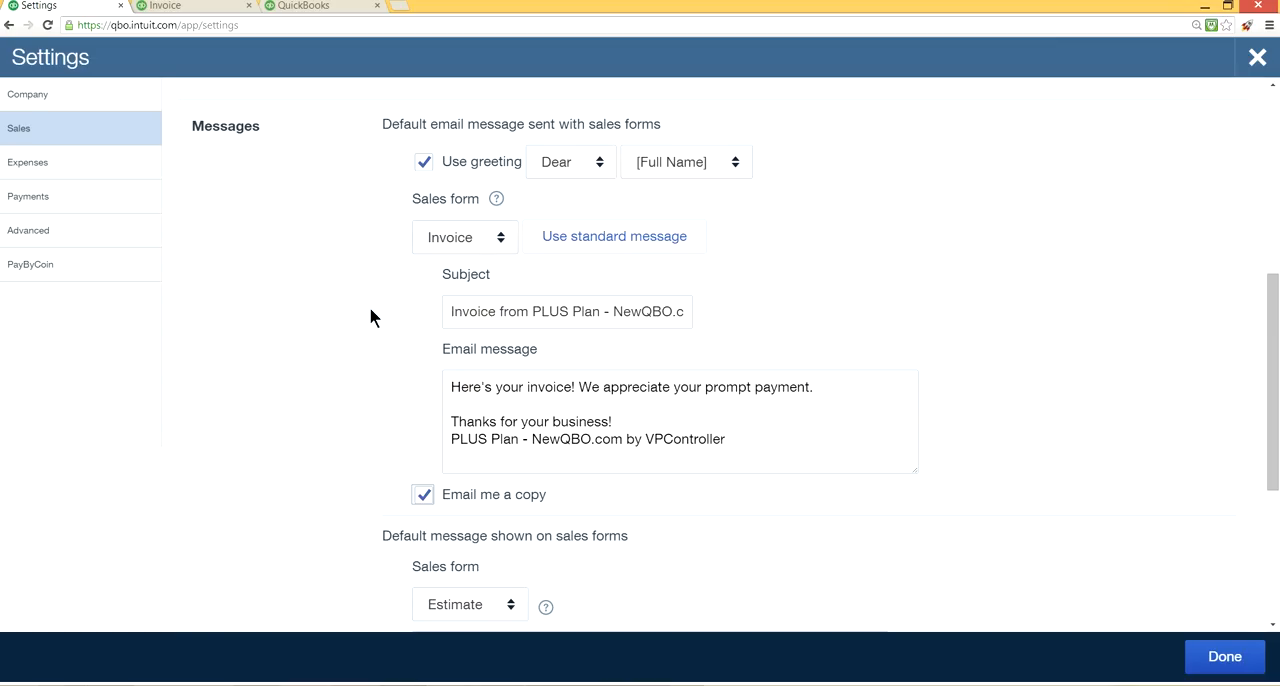
pyautogui.click(446, 400)
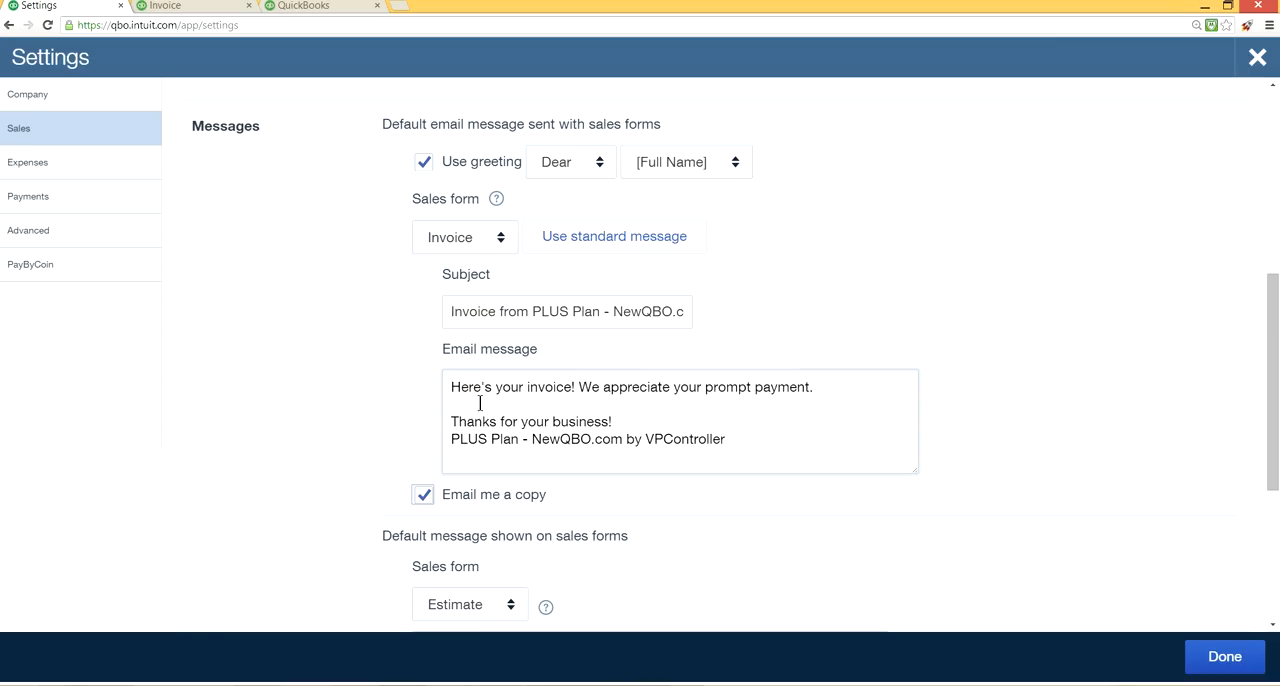
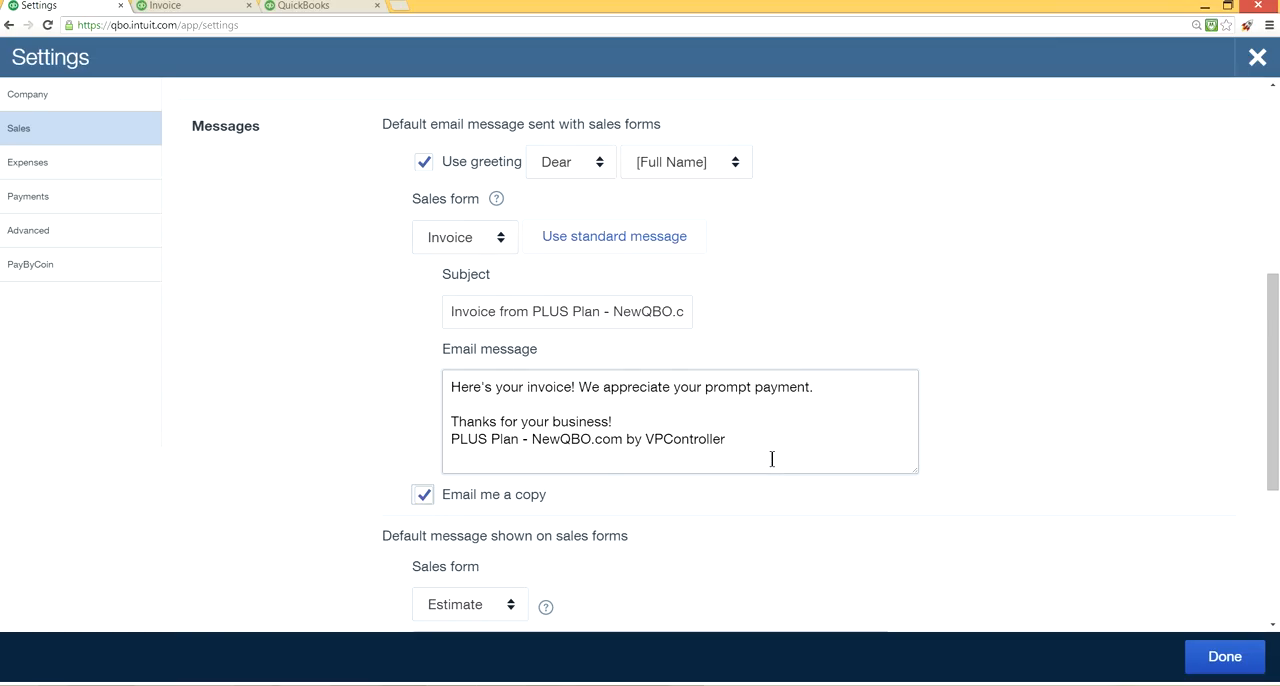
# Check the sales form choices and help for the default message shown on sales forms, and save the Messages settings.
pyautogui.scroll(-2, 771, 459)
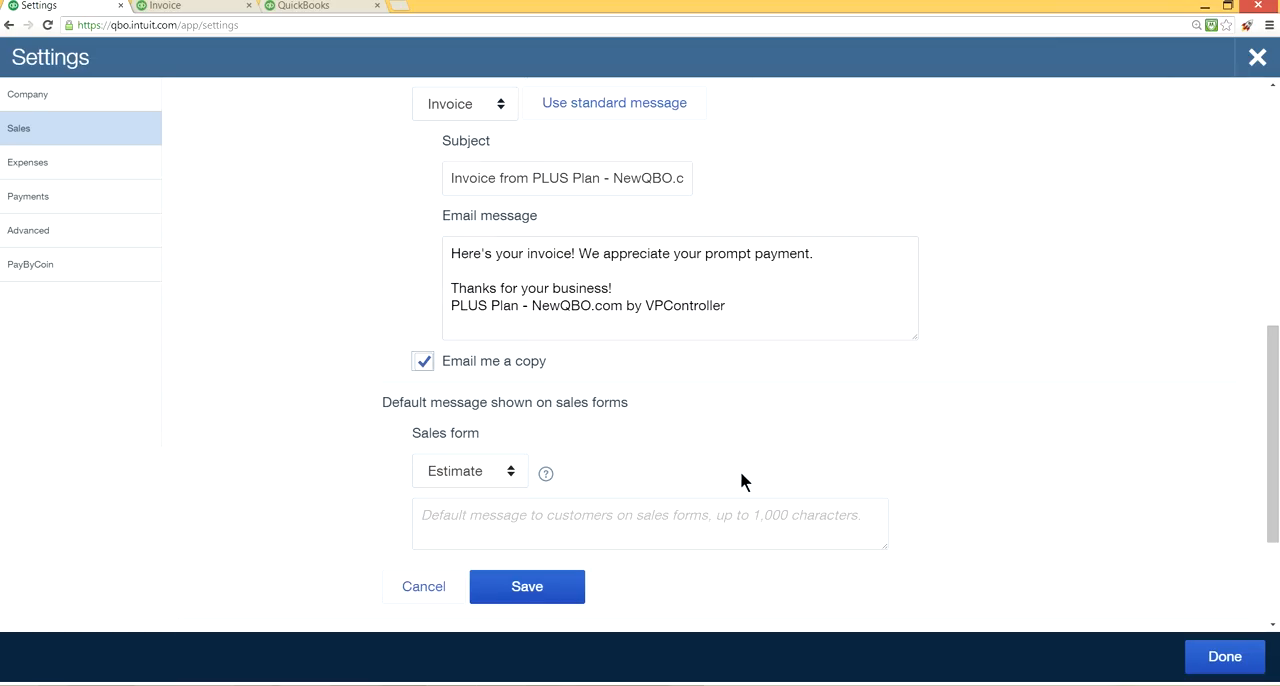
pyautogui.click(507, 478)
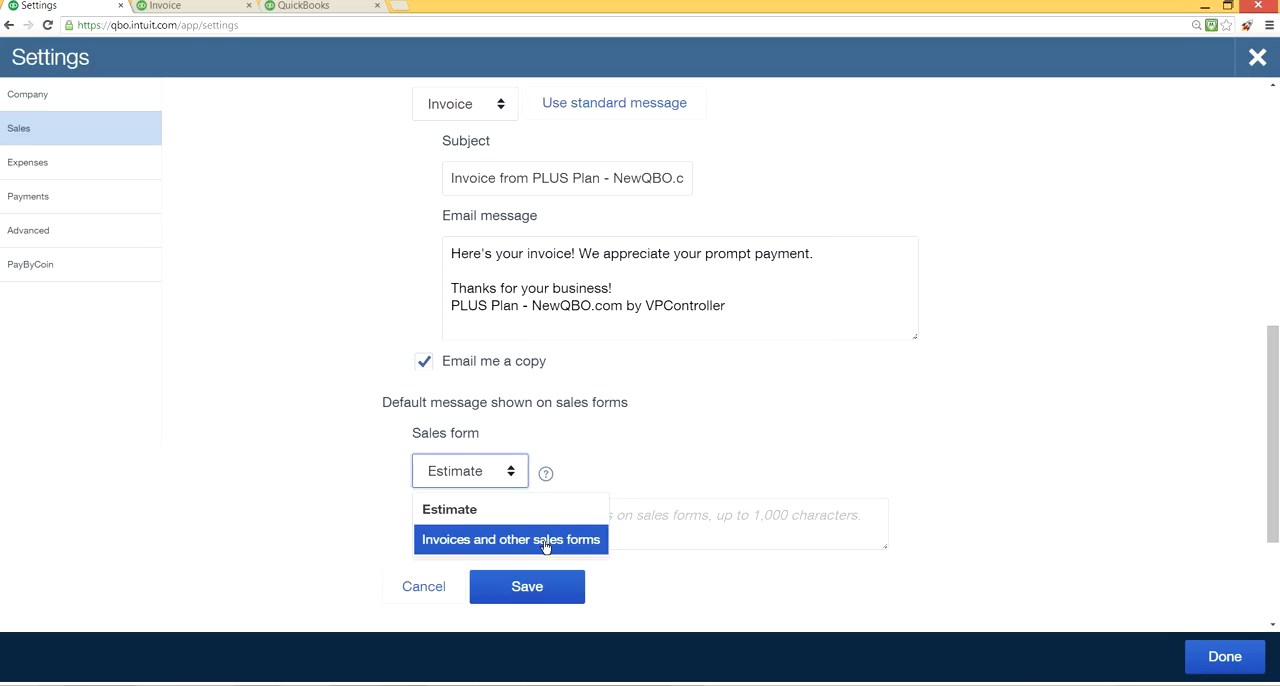
pyautogui.click(625, 436)
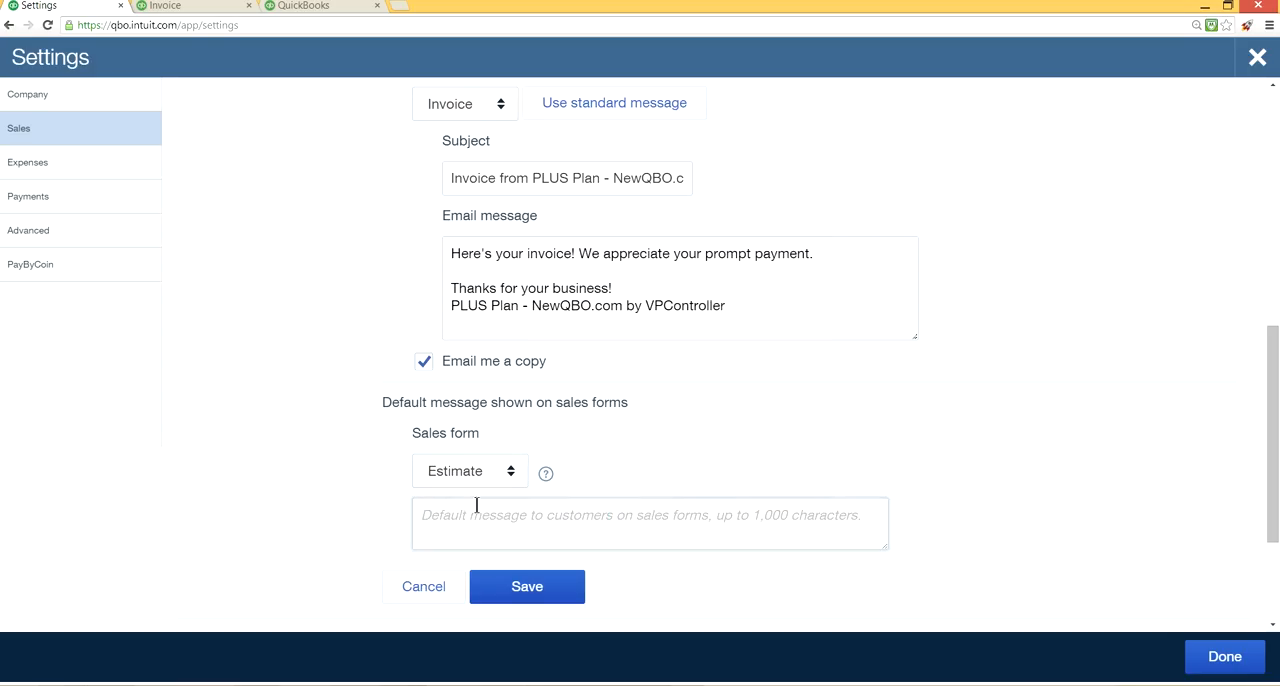
pyautogui.click(542, 480)
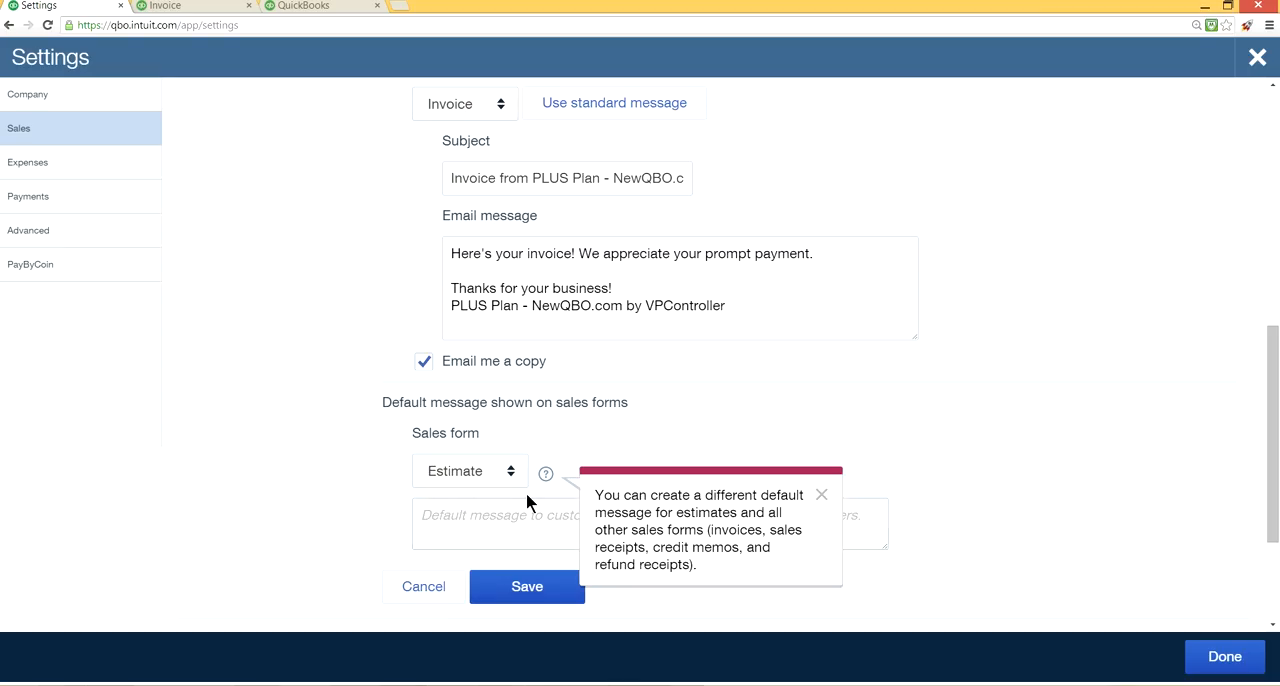
pyautogui.click(470, 300)
pyautogui.click(363, 484)
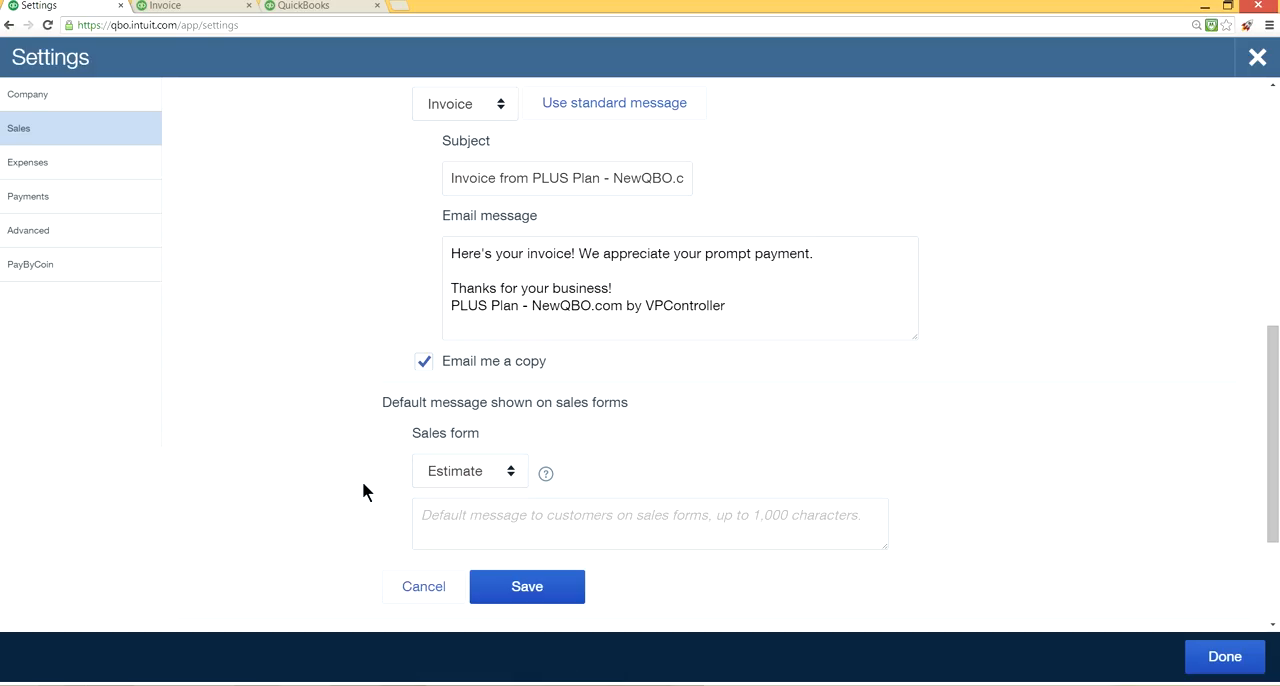
pyautogui.click(553, 592)
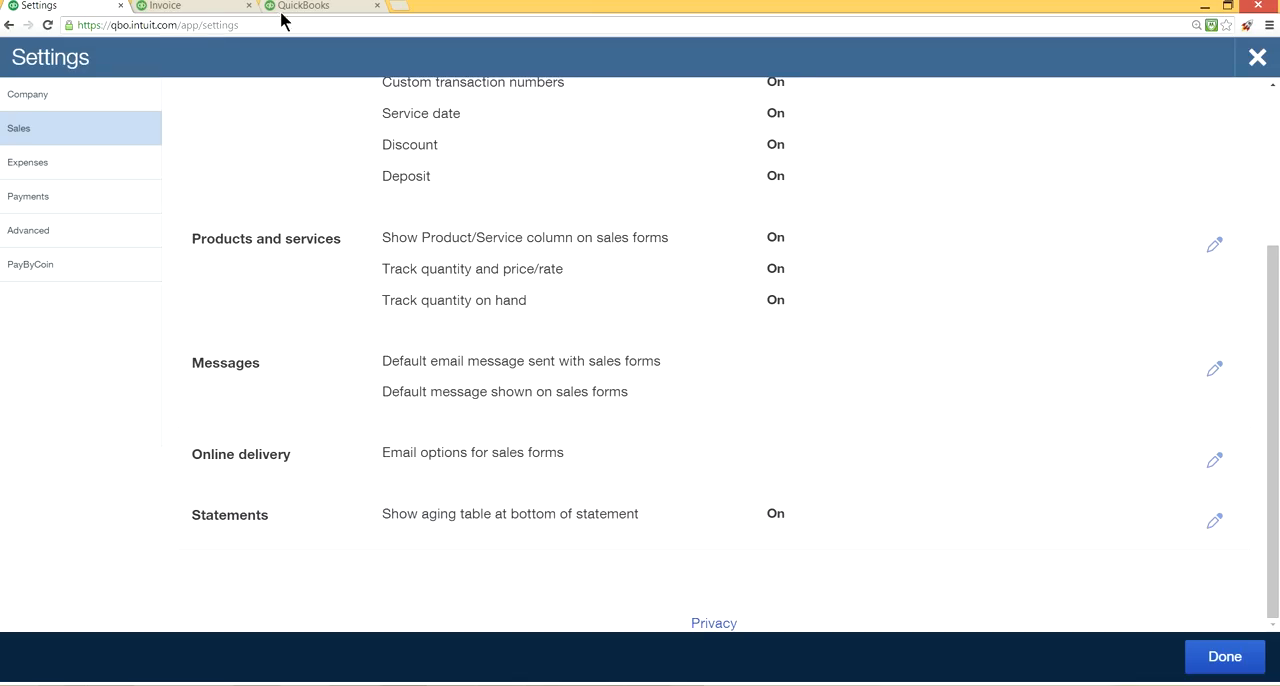
# Look over the invoice's item lines, then start a new bill and review the account choices in its Account details.
pyautogui.click(200, 6)
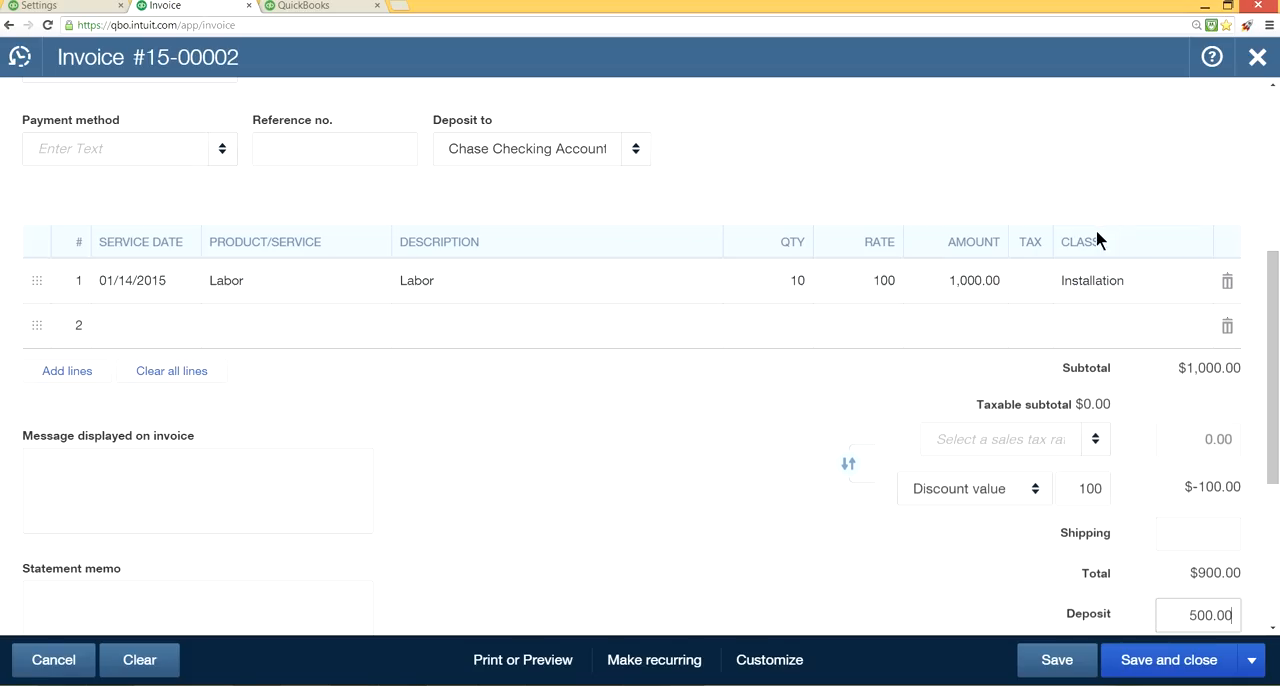
pyautogui.click(324, 6)
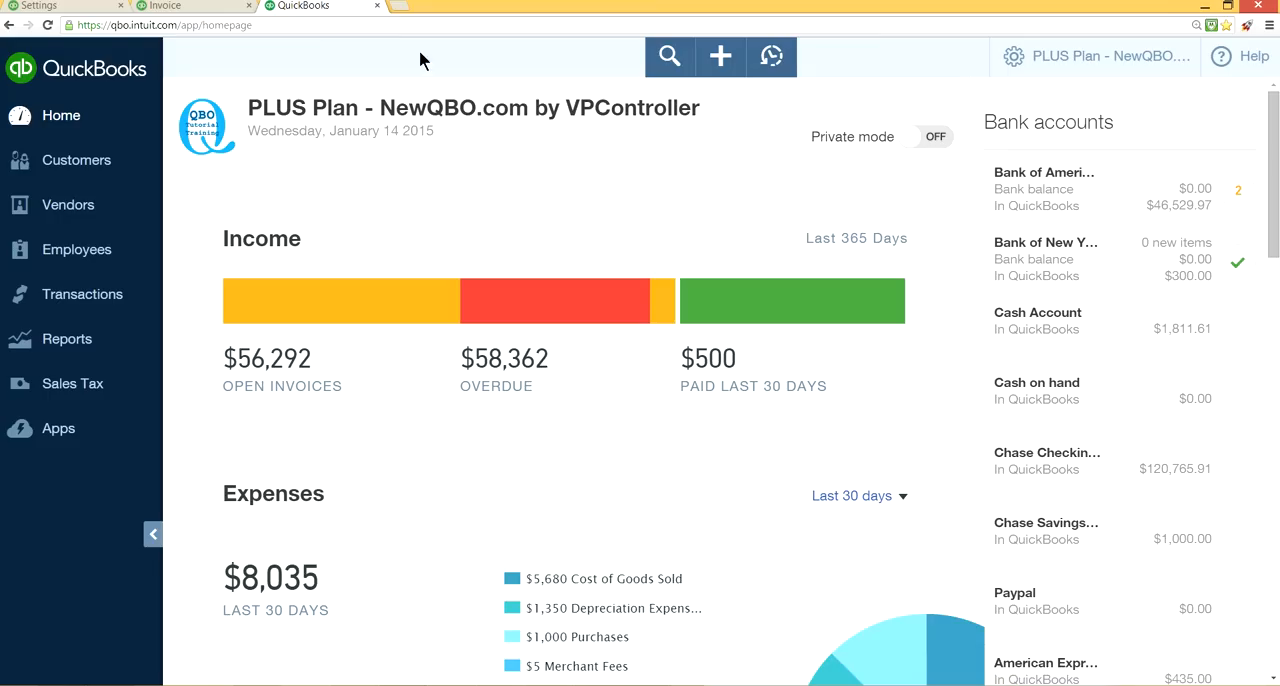
pyautogui.click(716, 62)
pyautogui.click(619, 272)
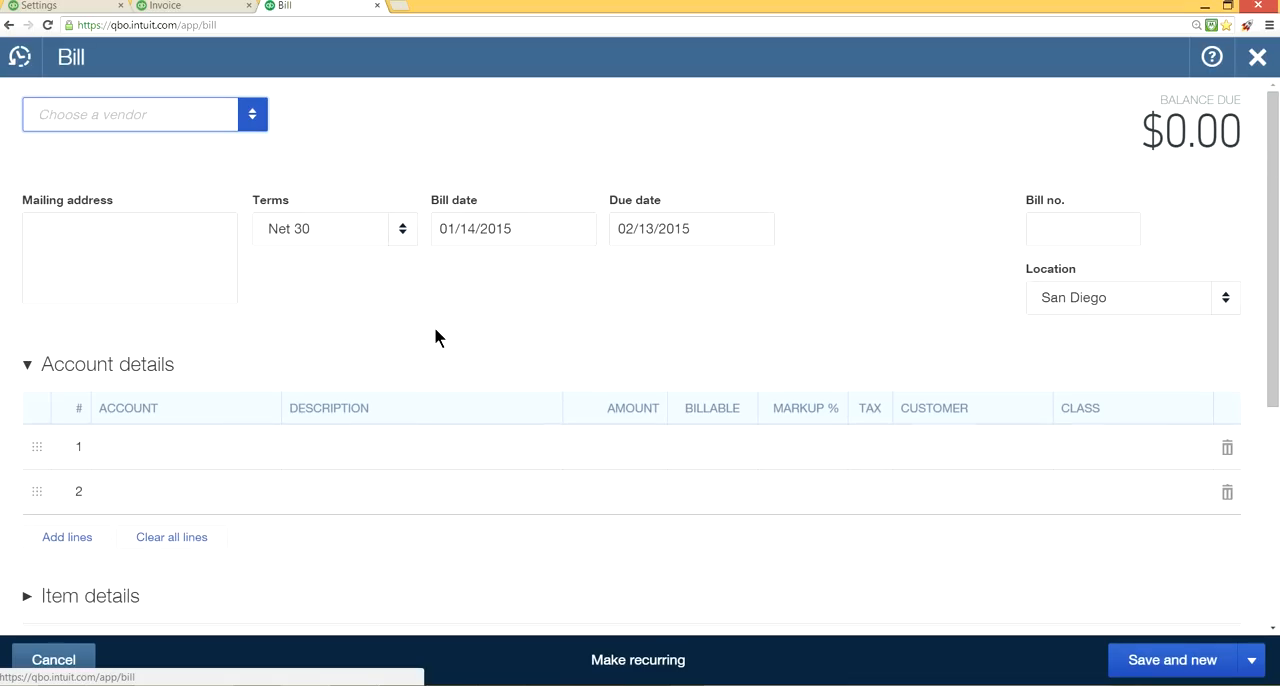
pyautogui.scroll(-2, 434, 337)
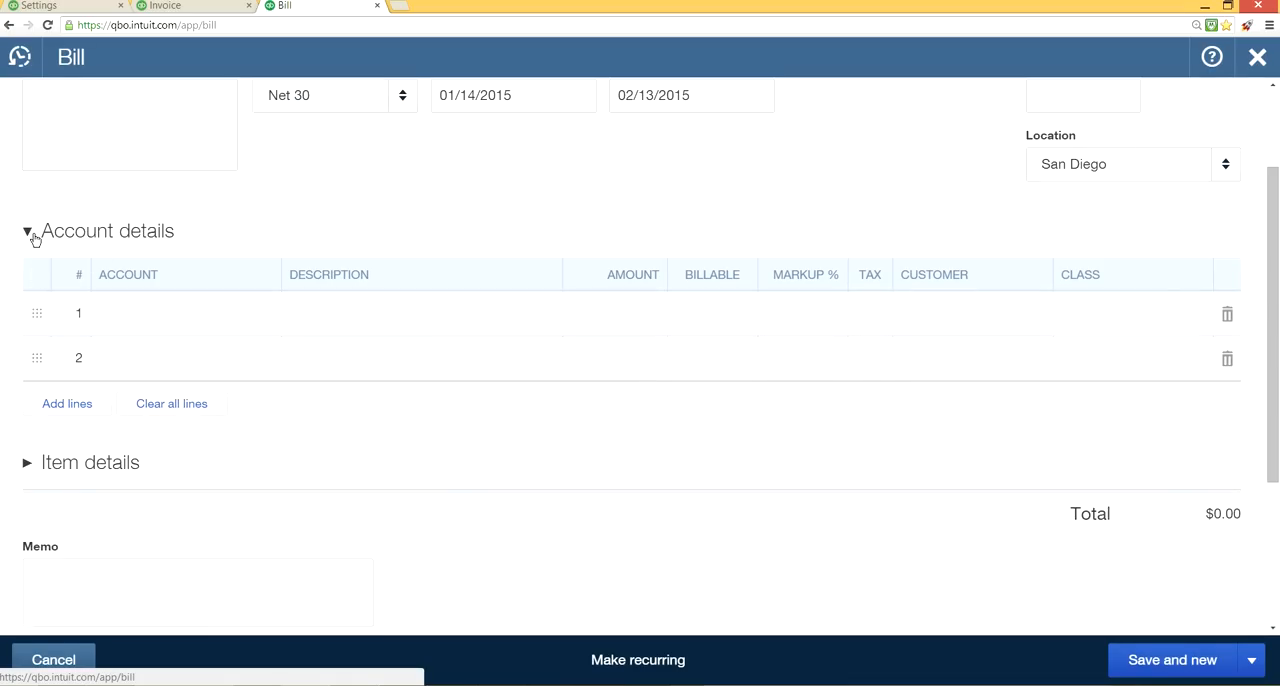
pyautogui.click(140, 312)
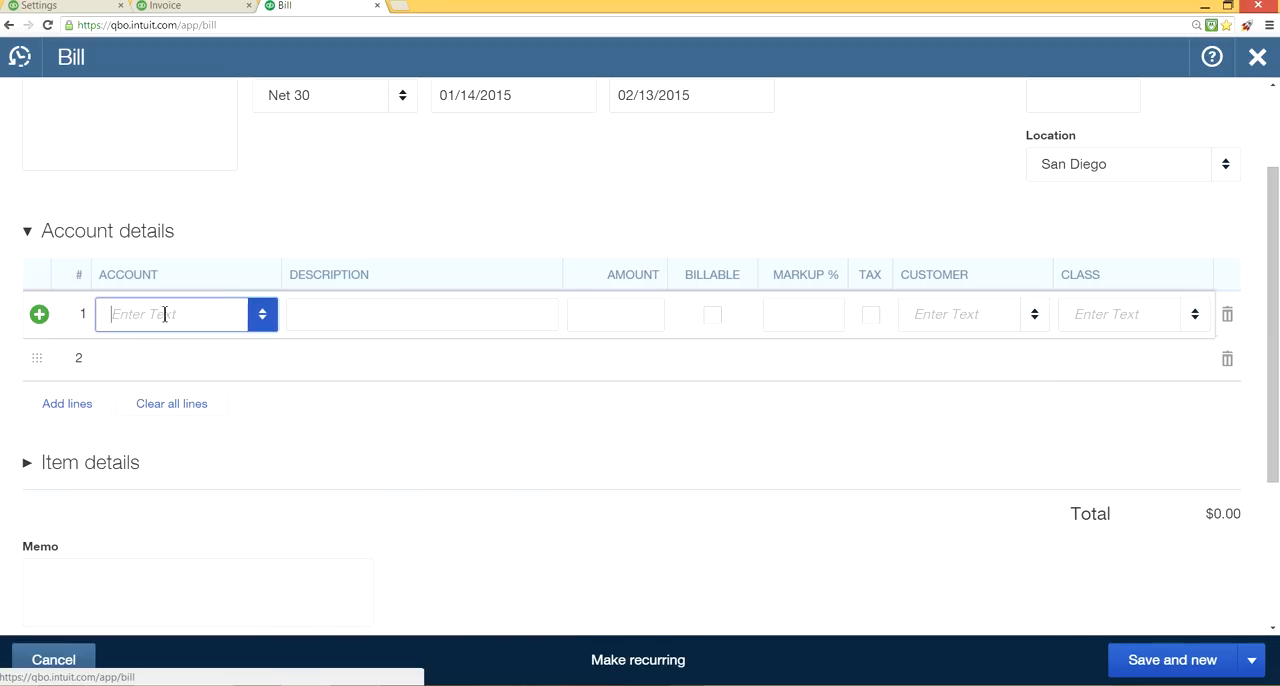
pyautogui.click(264, 315)
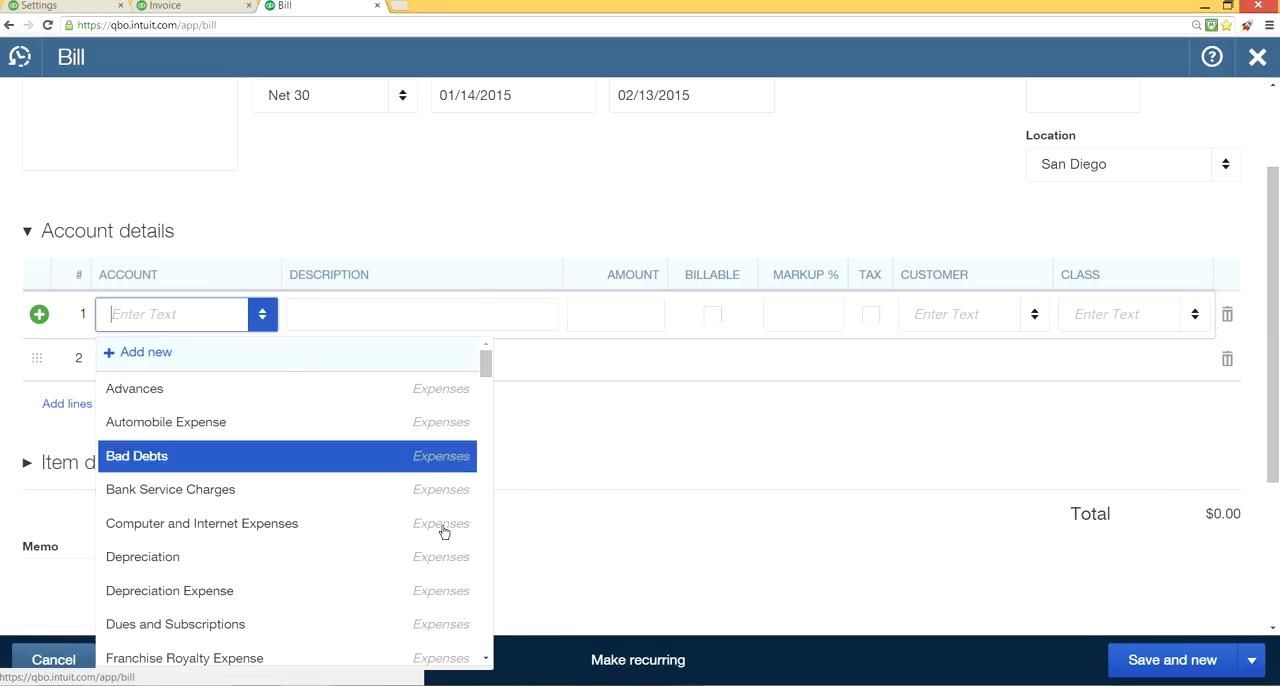
pyautogui.click(310, 193)
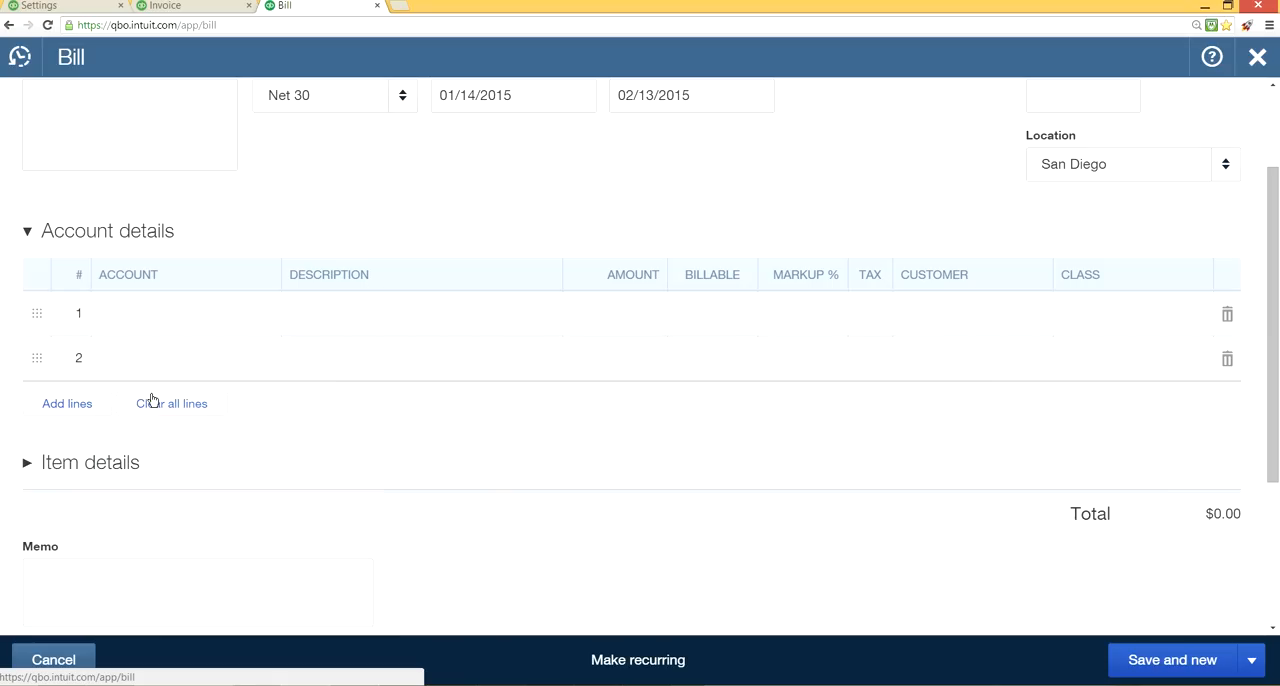
pyautogui.click(87, 463)
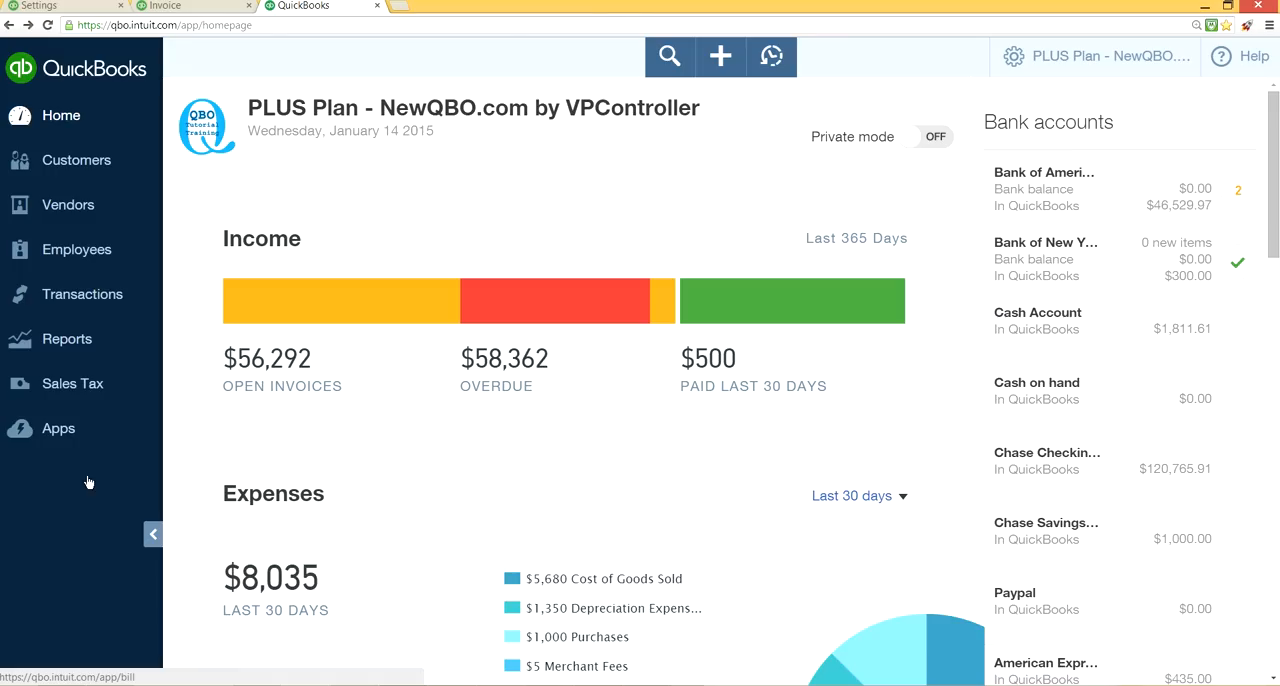
# Start a new bill again and begin the first line in its expanded Item details section.
pyautogui.click(722, 58)
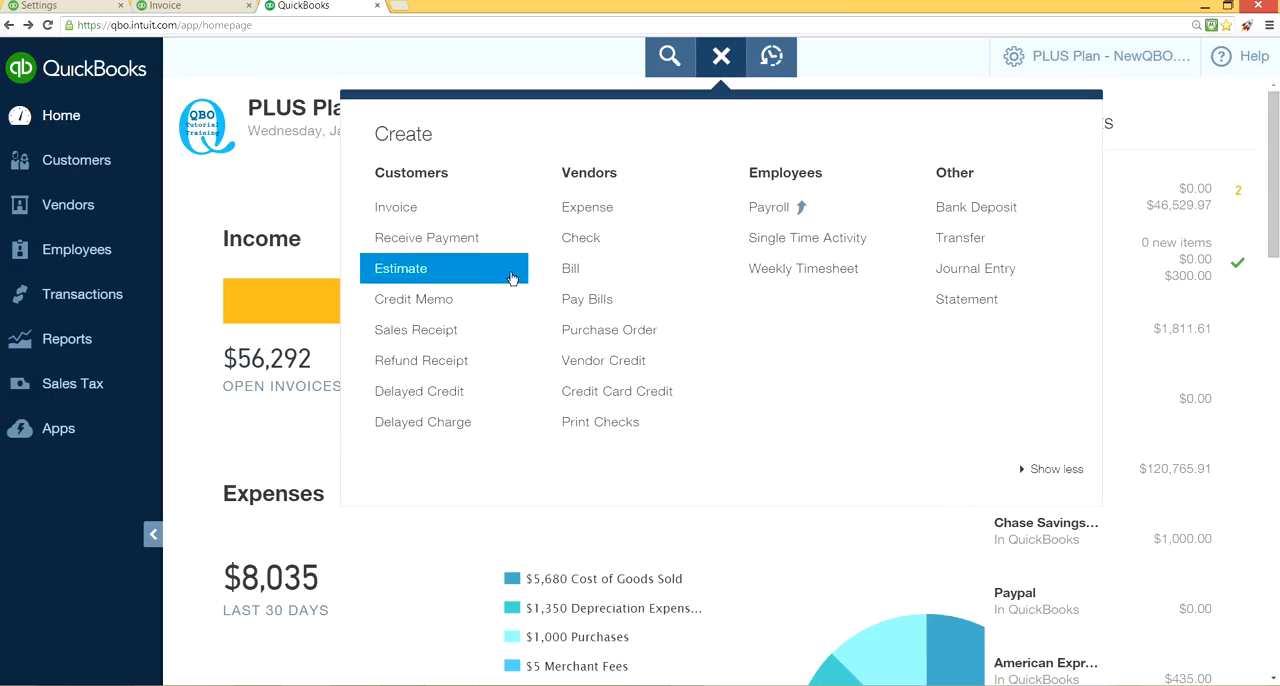
pyautogui.click(580, 270)
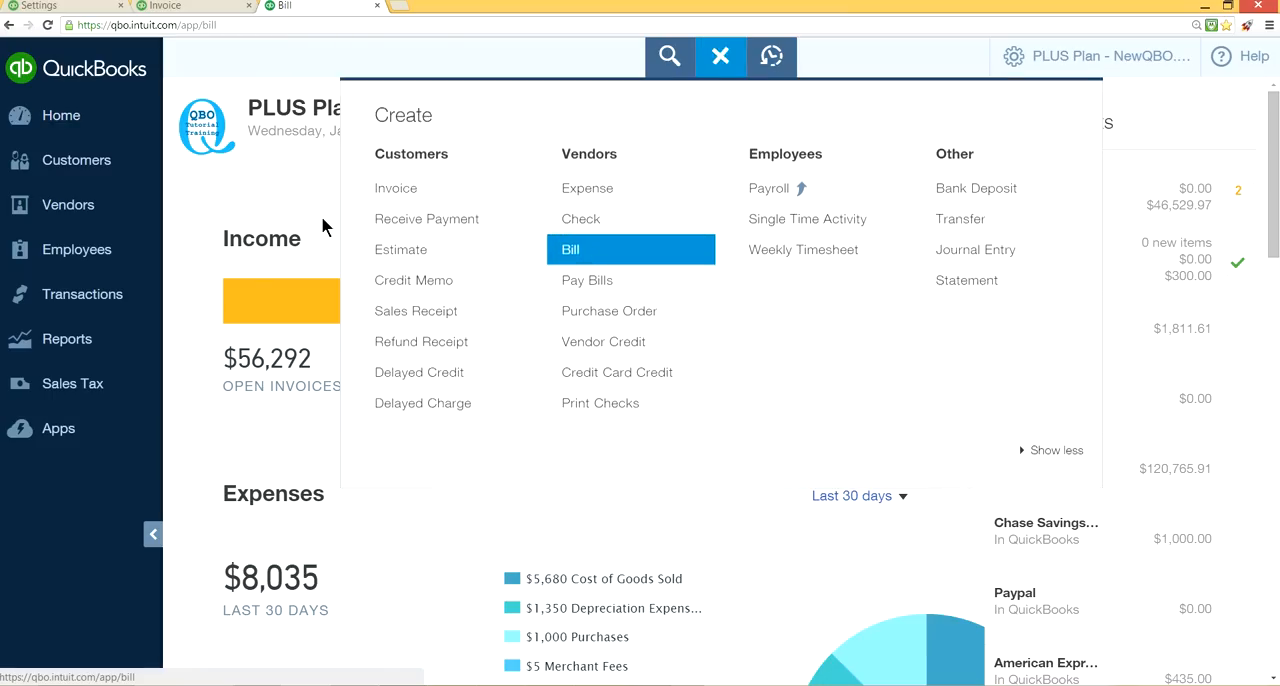
pyautogui.scroll(-2, 435, 422)
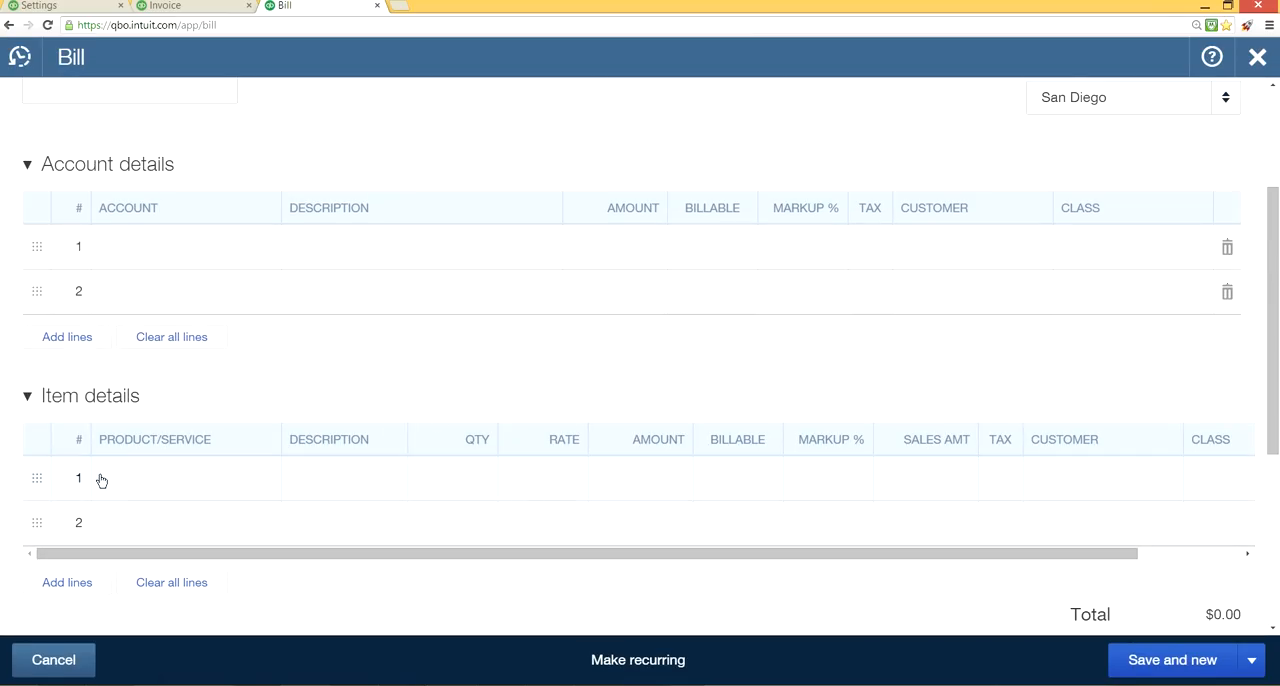
pyautogui.click(128, 491)
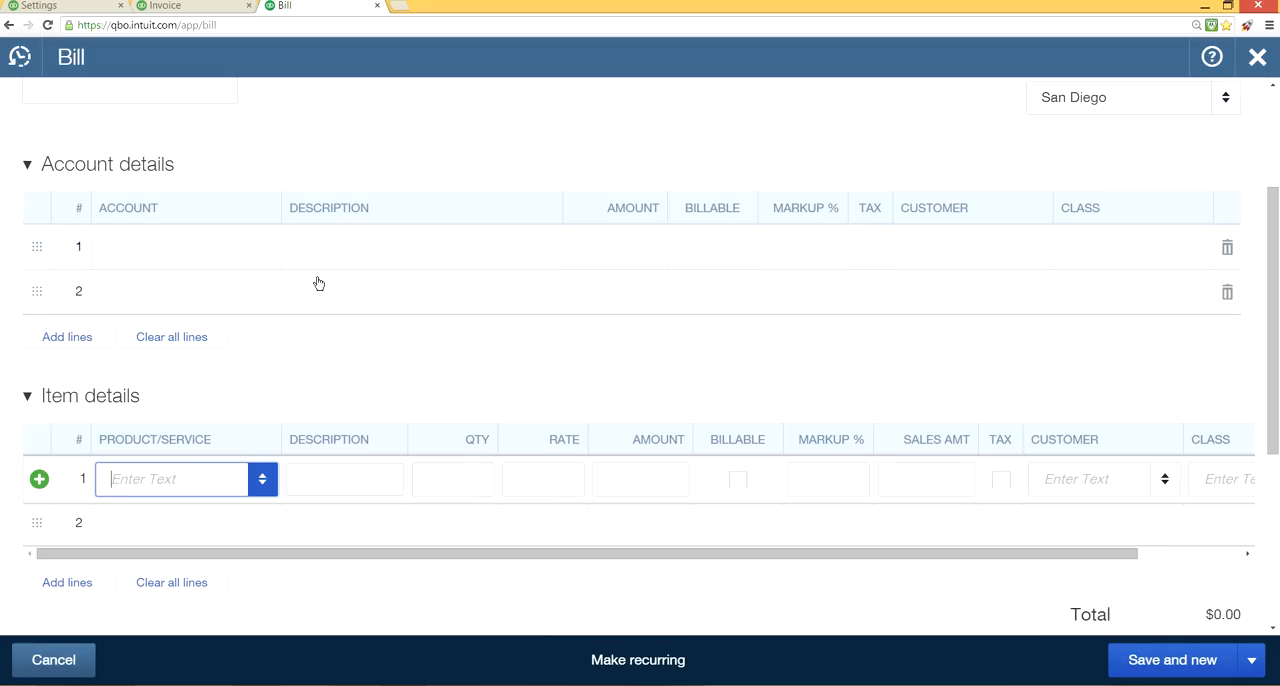
# Compare the bill's account choices with its product/service choices and item columns, staying on the bill instead of leaving without saving.
pyautogui.click(189, 260)
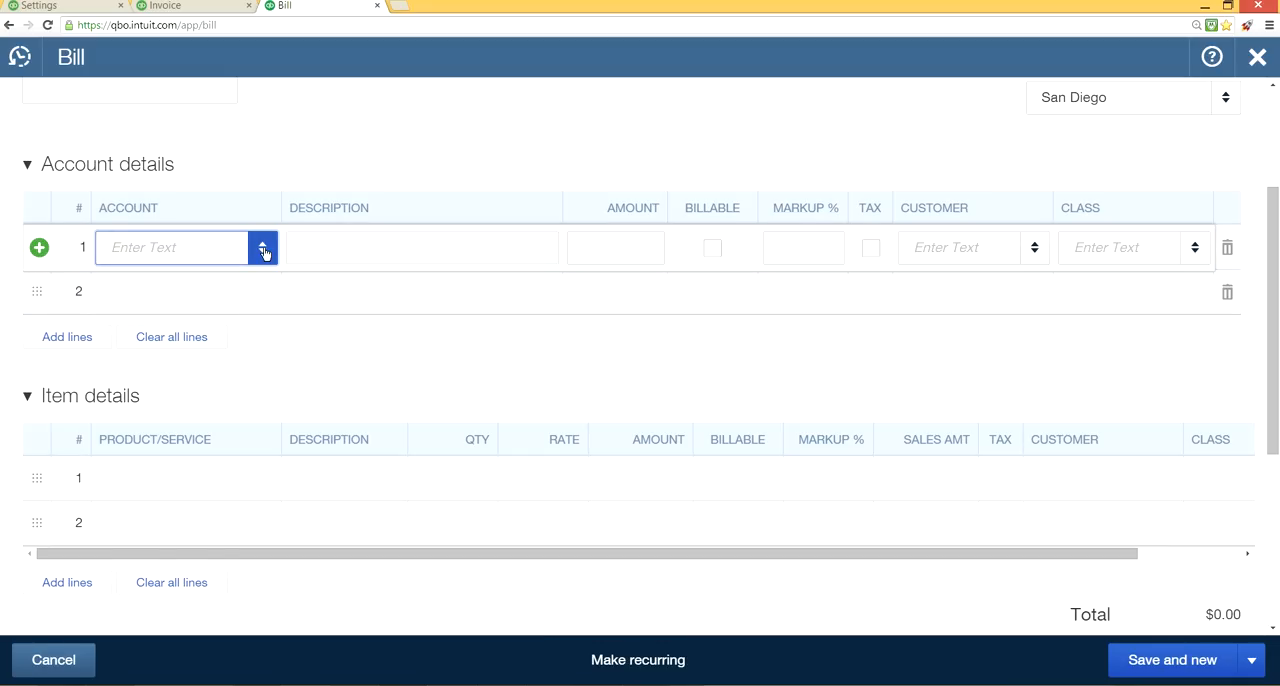
pyautogui.click(264, 252)
pyautogui.click(264, 252)
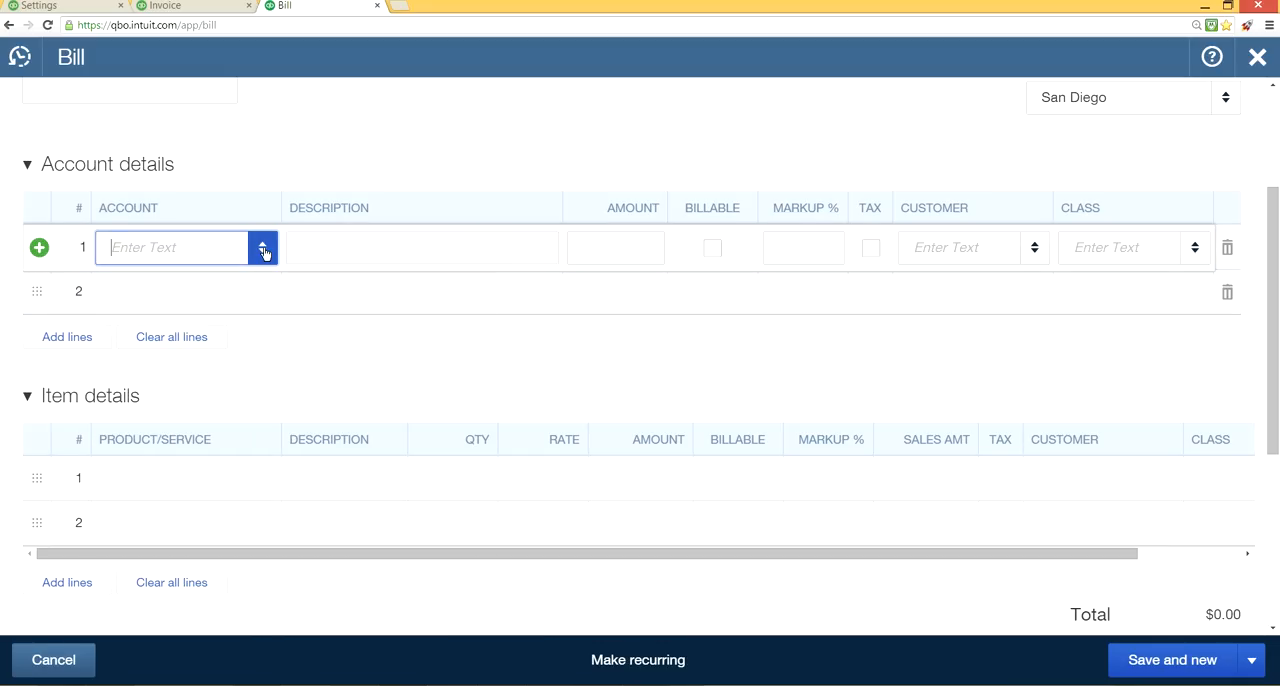
pyautogui.click(220, 496)
pyautogui.click(260, 484)
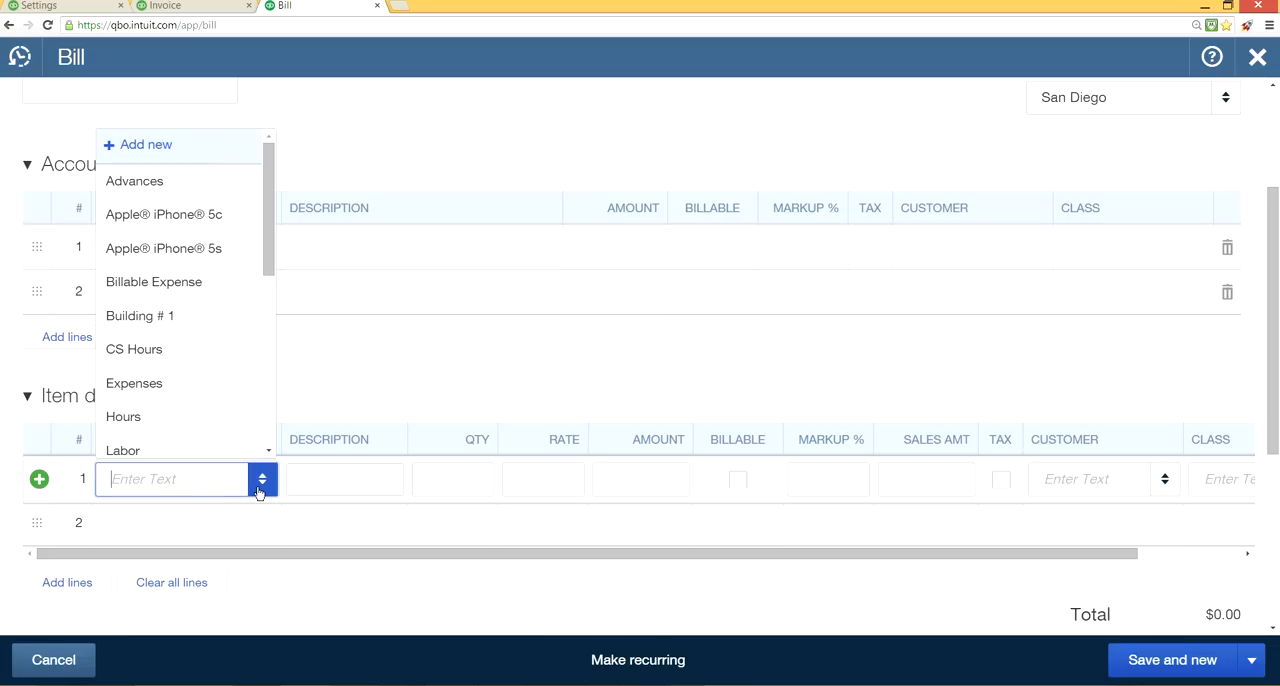
pyautogui.click(325, 478)
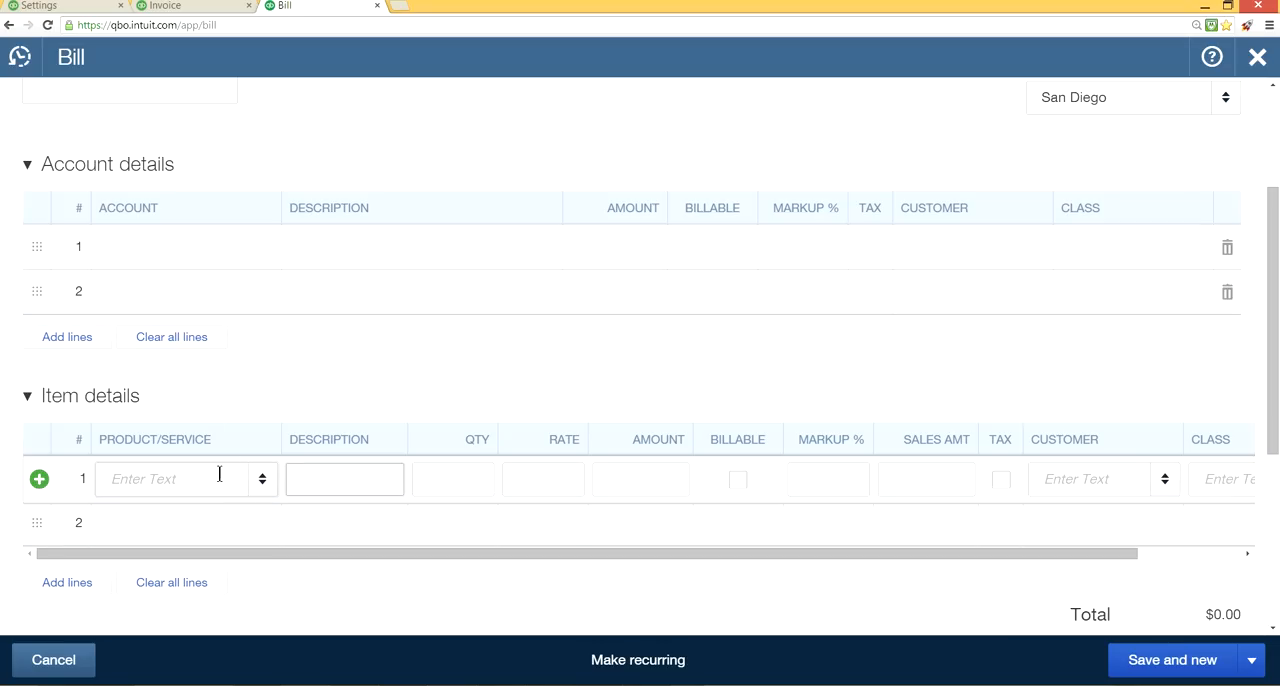
pyautogui.click(449, 481)
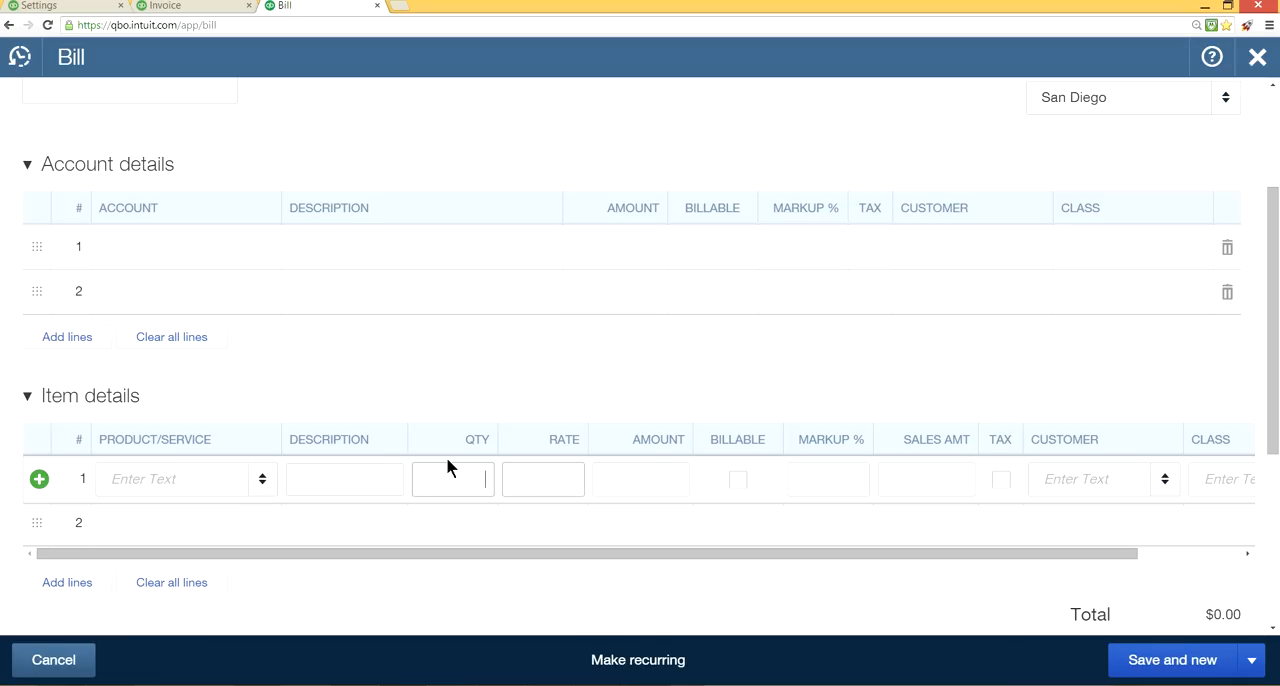
pyautogui.click(265, 480)
pyautogui.hotkey('alt', 'Left')
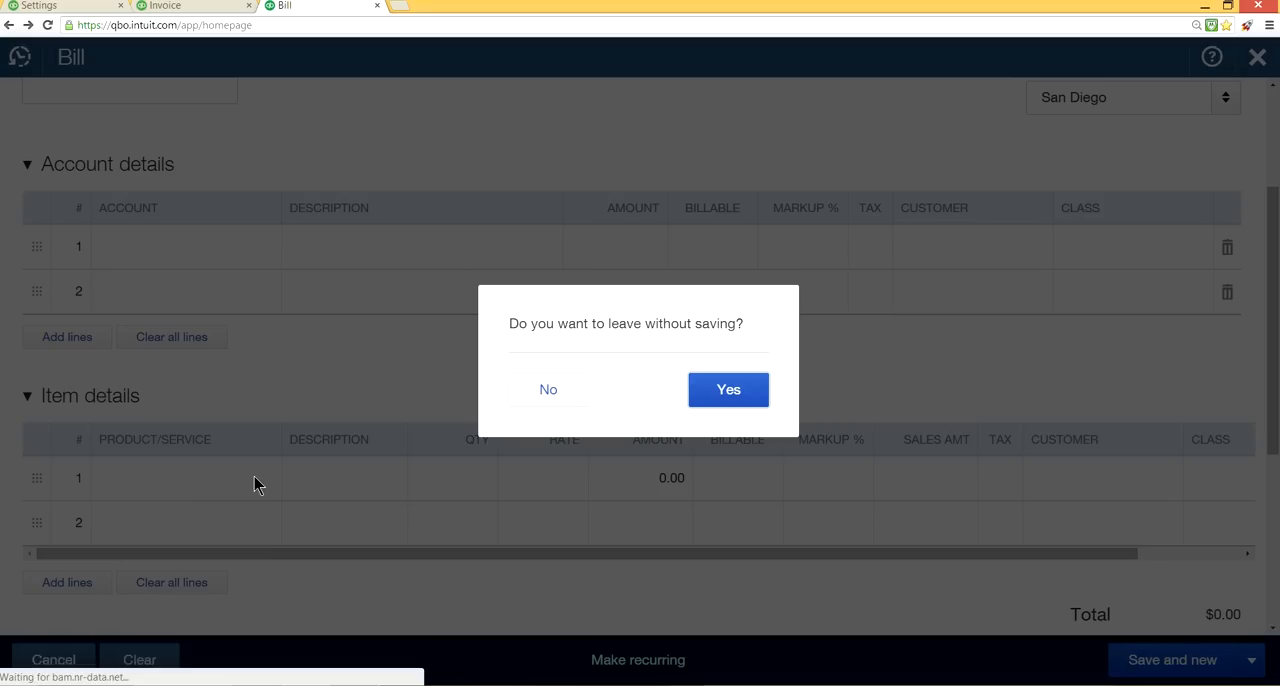
pyautogui.click(534, 400)
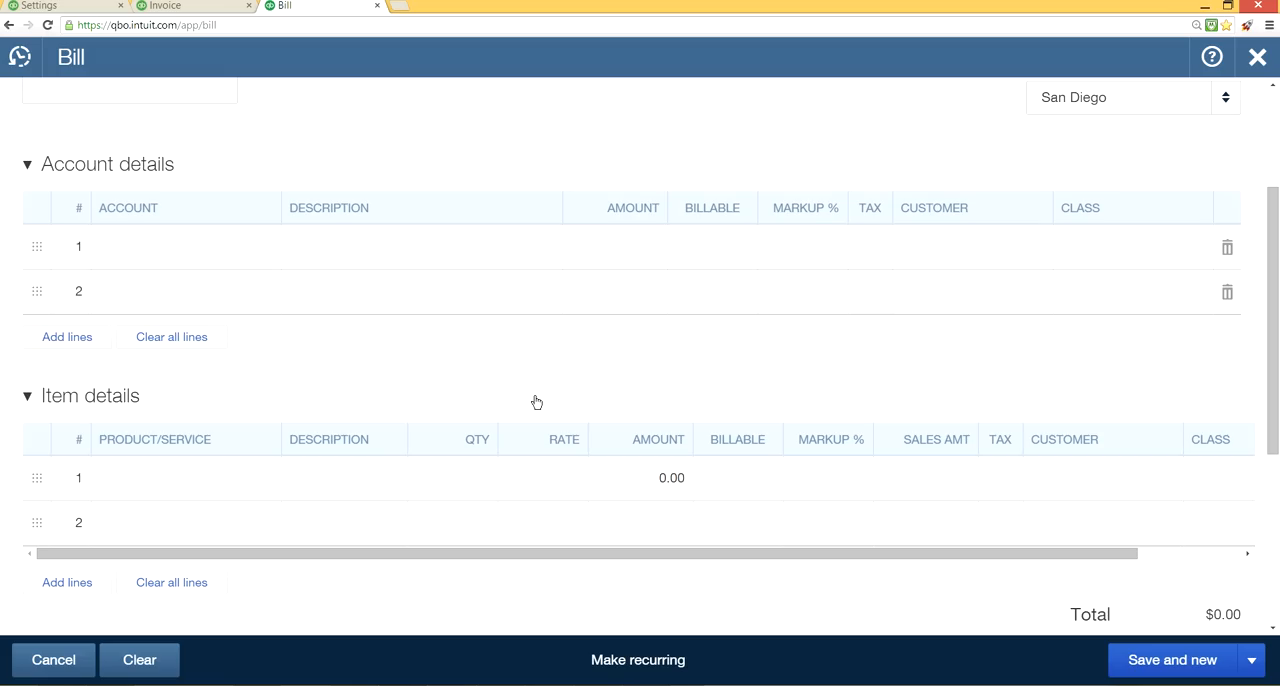
# Select Apple® iPhone® 5c as the product/service on the first line of the bill's Item details.
pyautogui.click(222, 478)
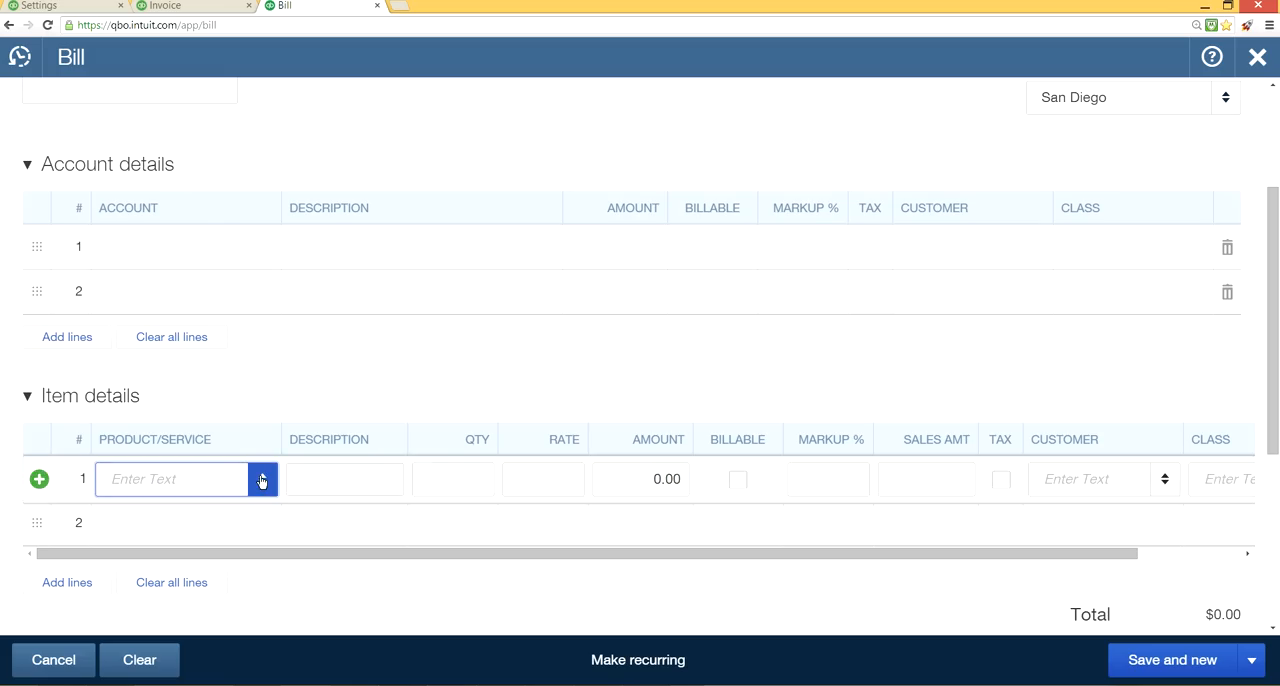
pyautogui.click(262, 479)
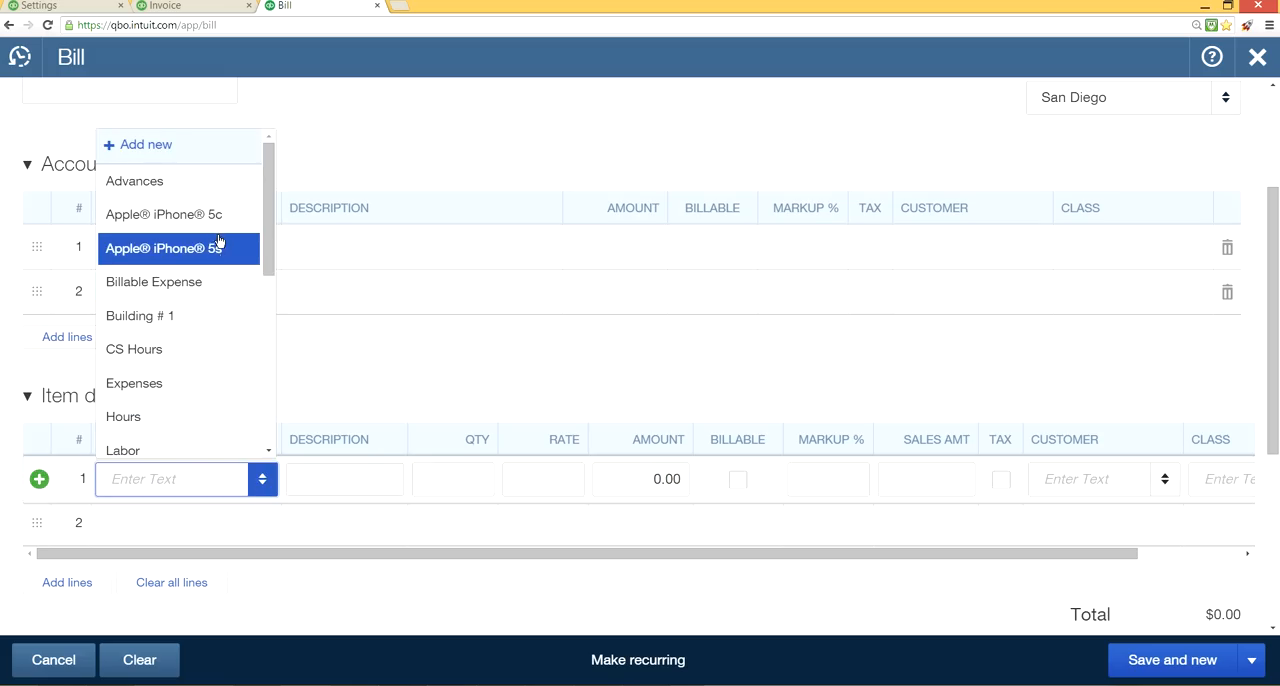
pyautogui.click(218, 221)
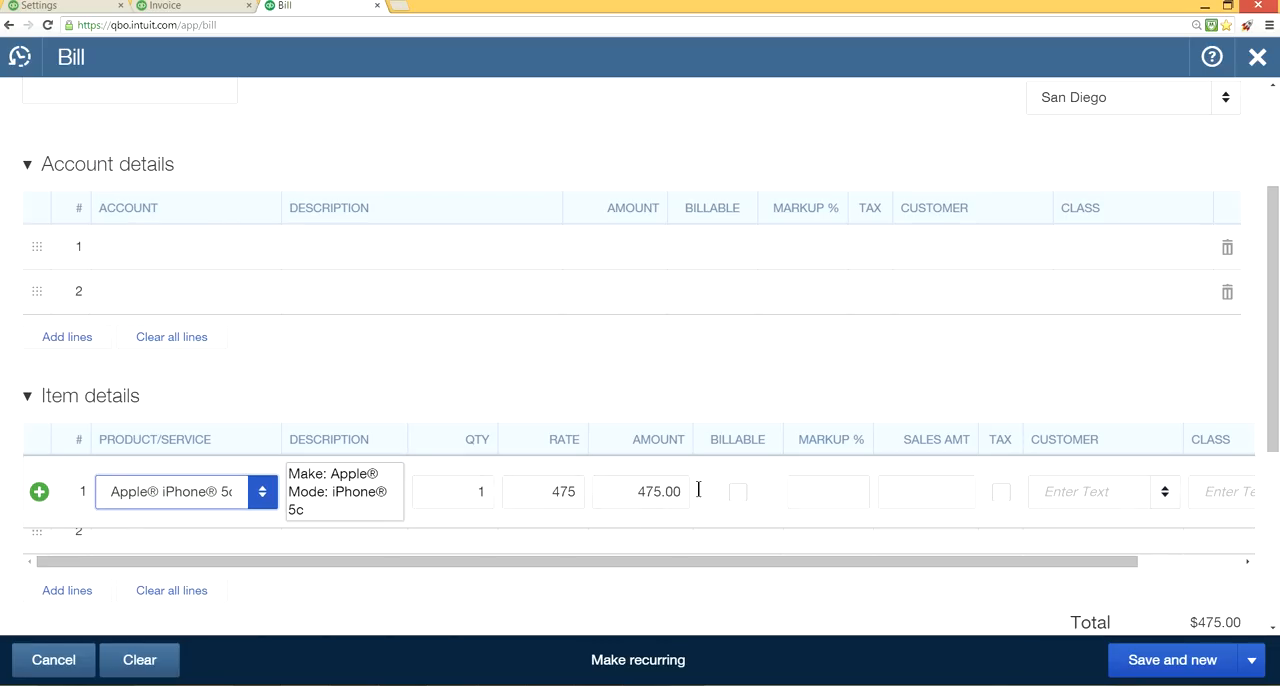
# Select Purchases as the account on the first line of the bill's Account details.
pyautogui.click(230, 264)
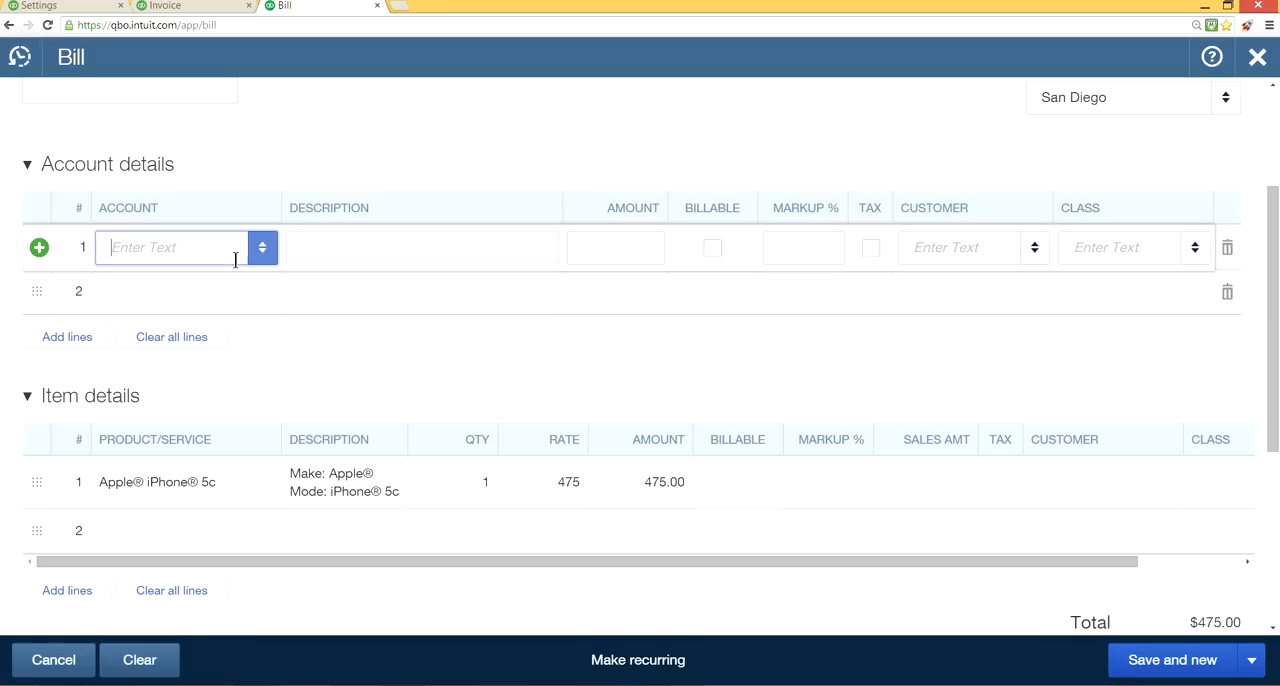
pyautogui.click(261, 250)
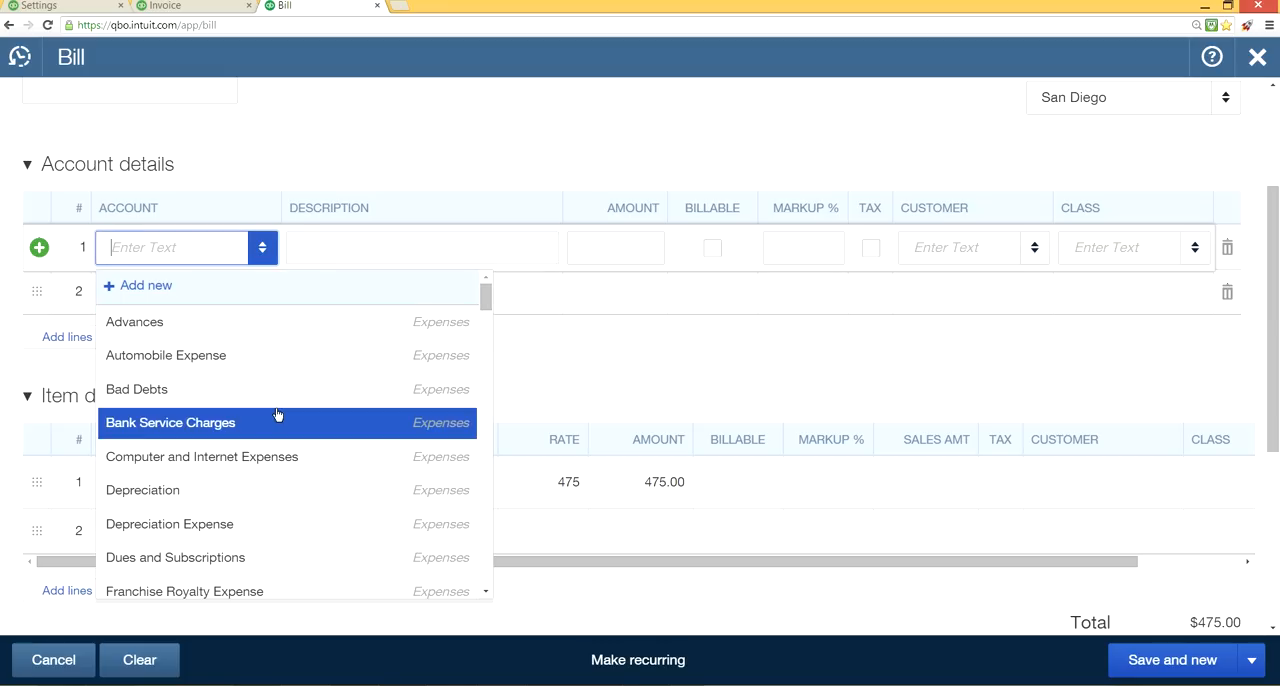
pyautogui.scroll(-1, 277, 417)
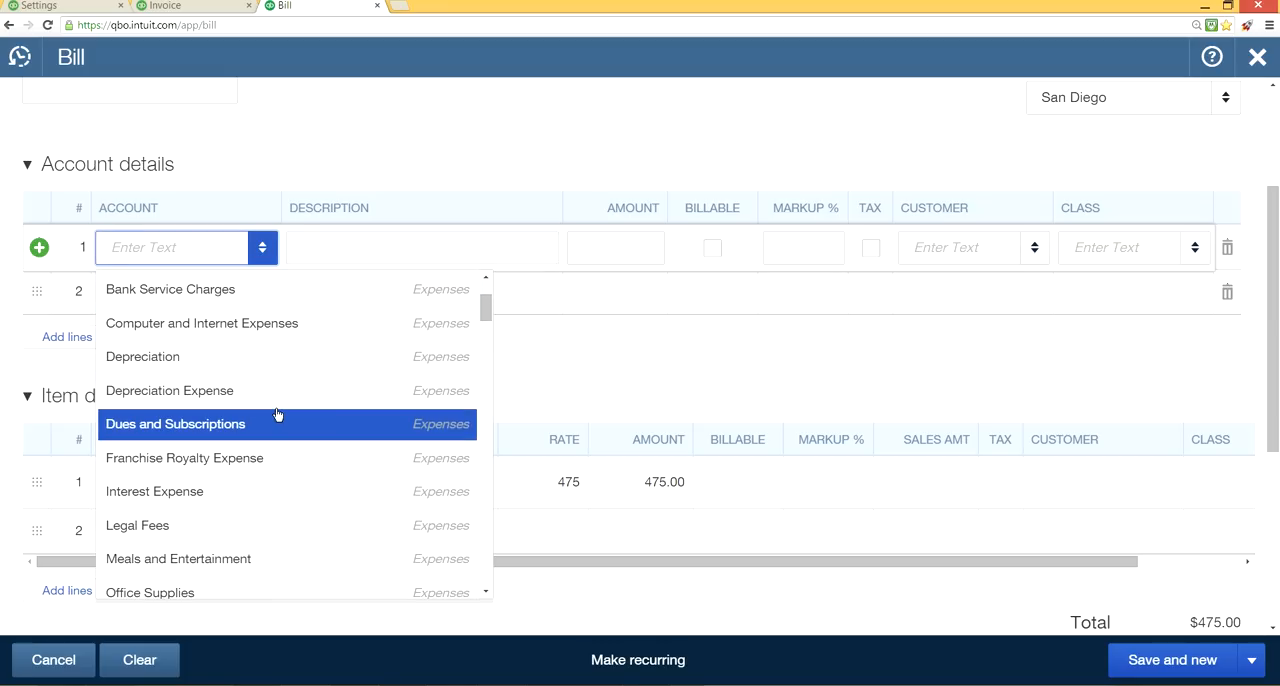
pyautogui.write('penses')
pyautogui.click(231, 391)
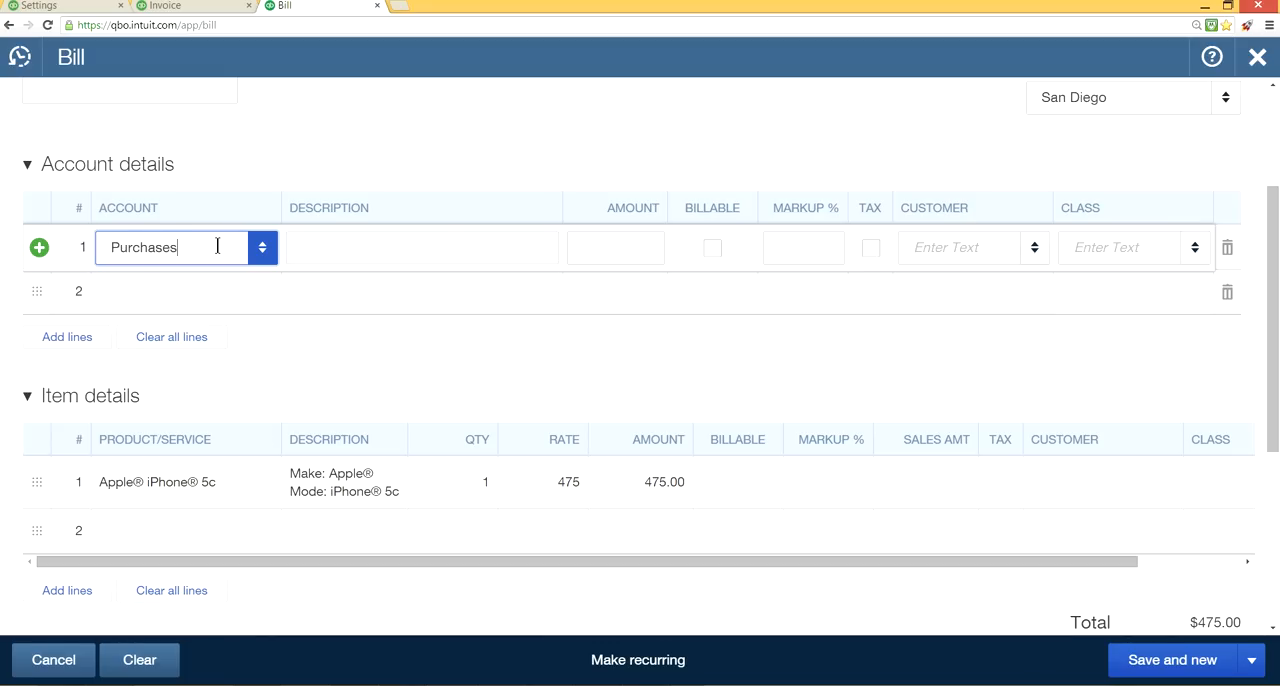
# Review the Online delivery email options for sales forms and the invoice email format choices in the Sales settings, keeping Online invoice.
pyautogui.scroll(2, 581, 168)
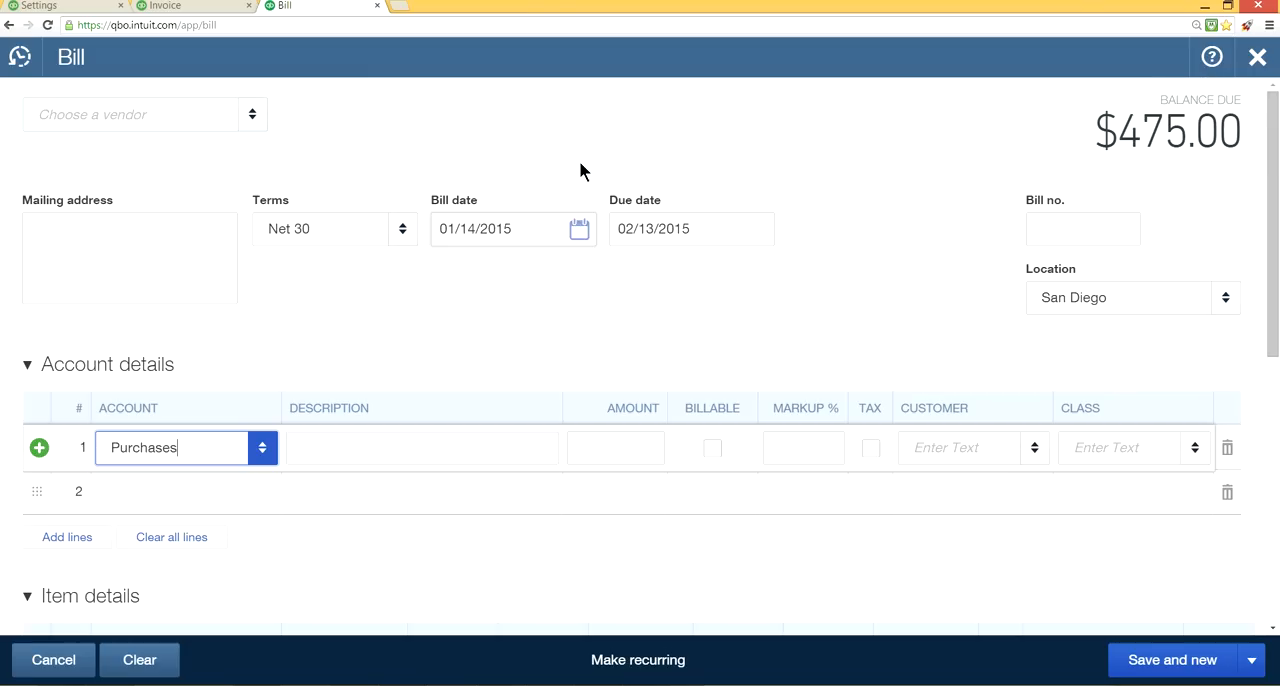
pyautogui.click(50, 6)
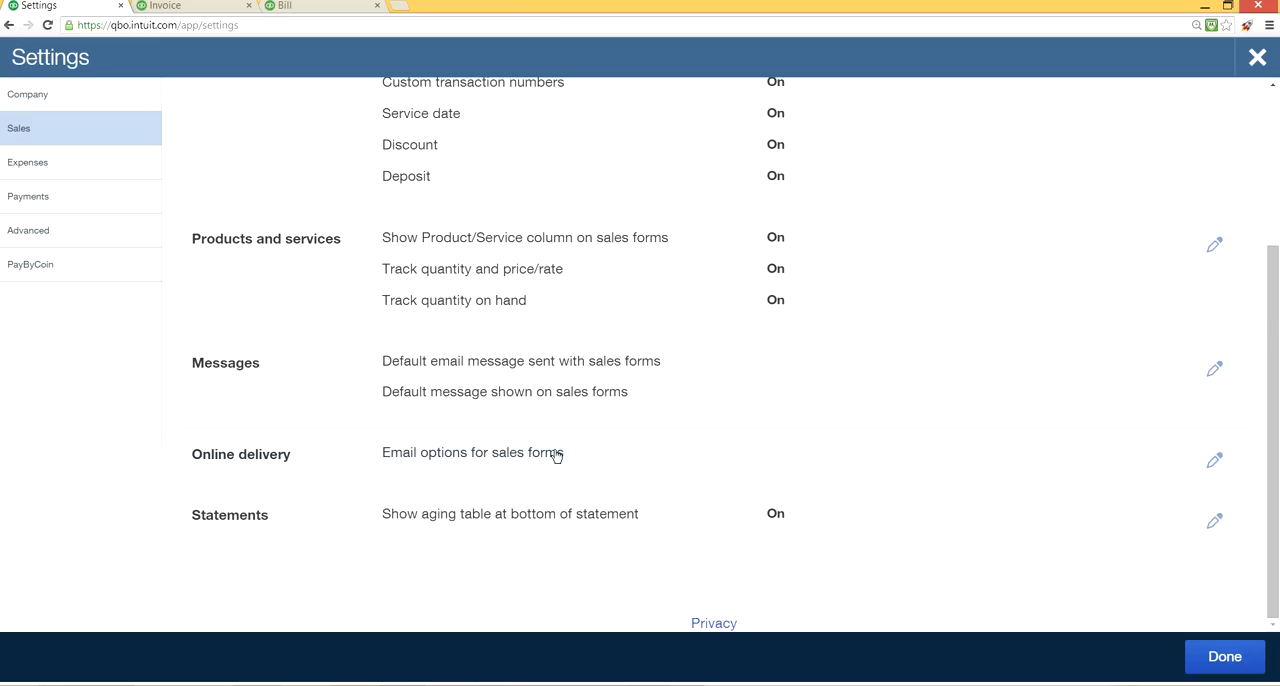
pyautogui.click(1215, 465)
pyautogui.scroll(-2, 805, 457)
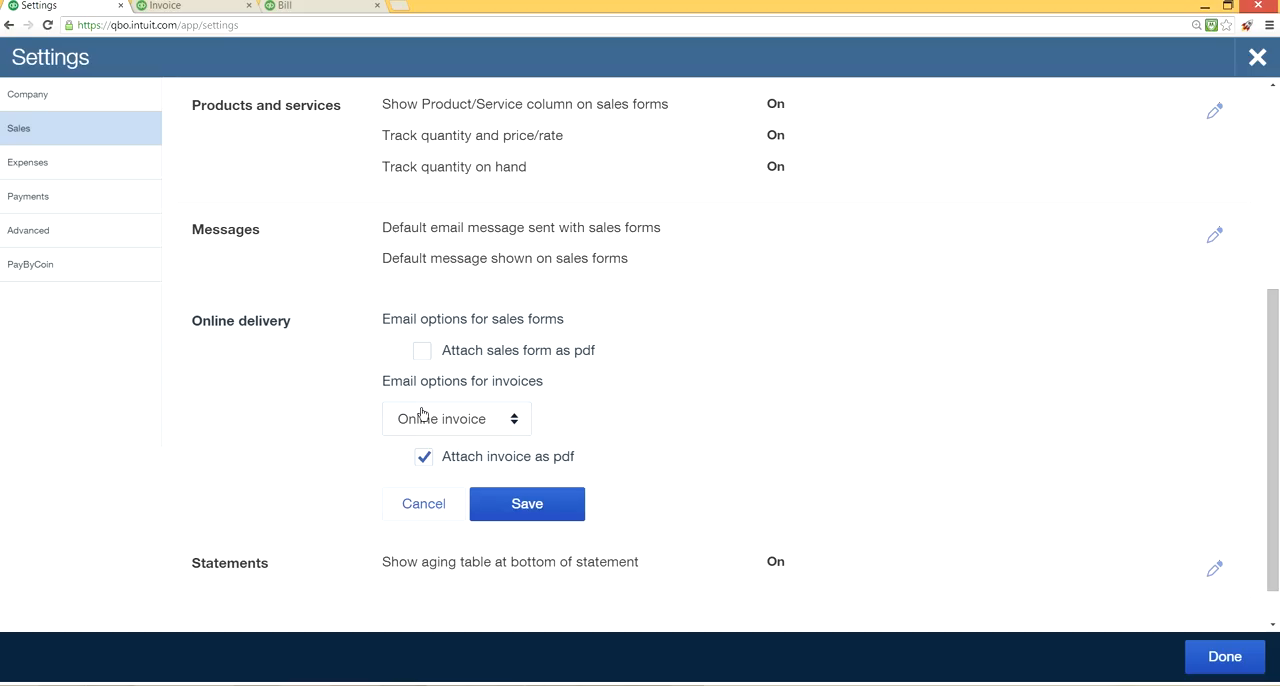
pyautogui.click(512, 420)
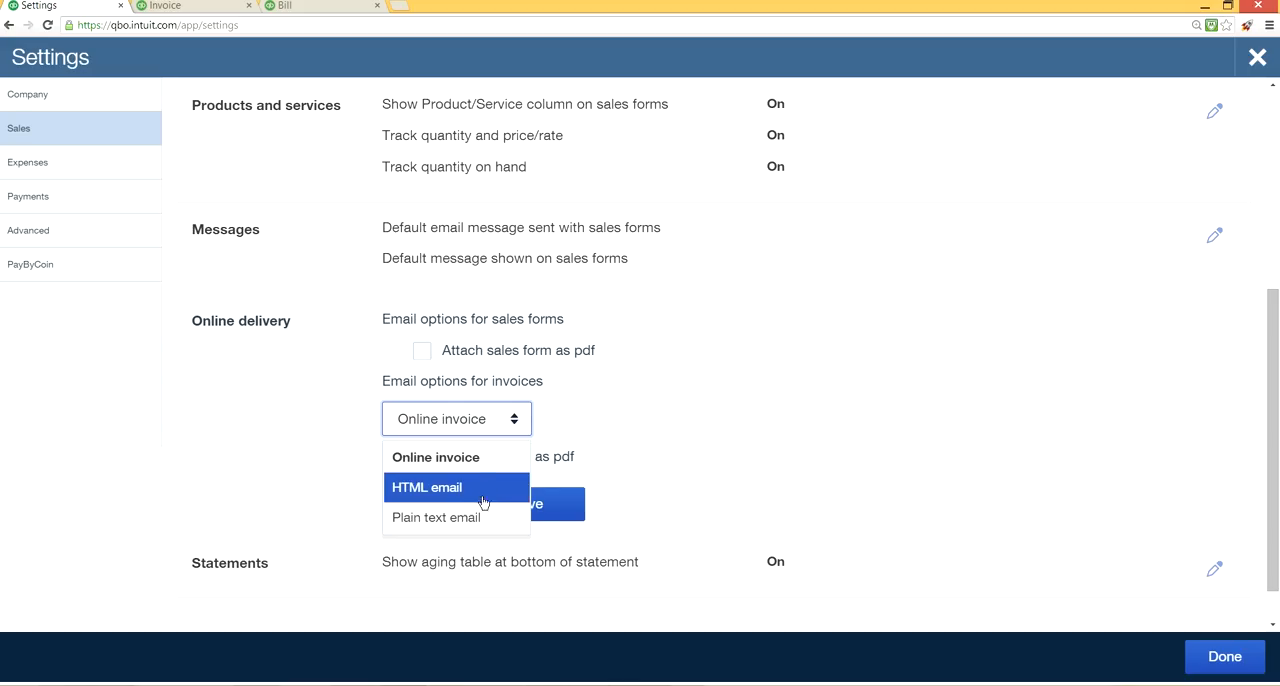
pyautogui.click(586, 396)
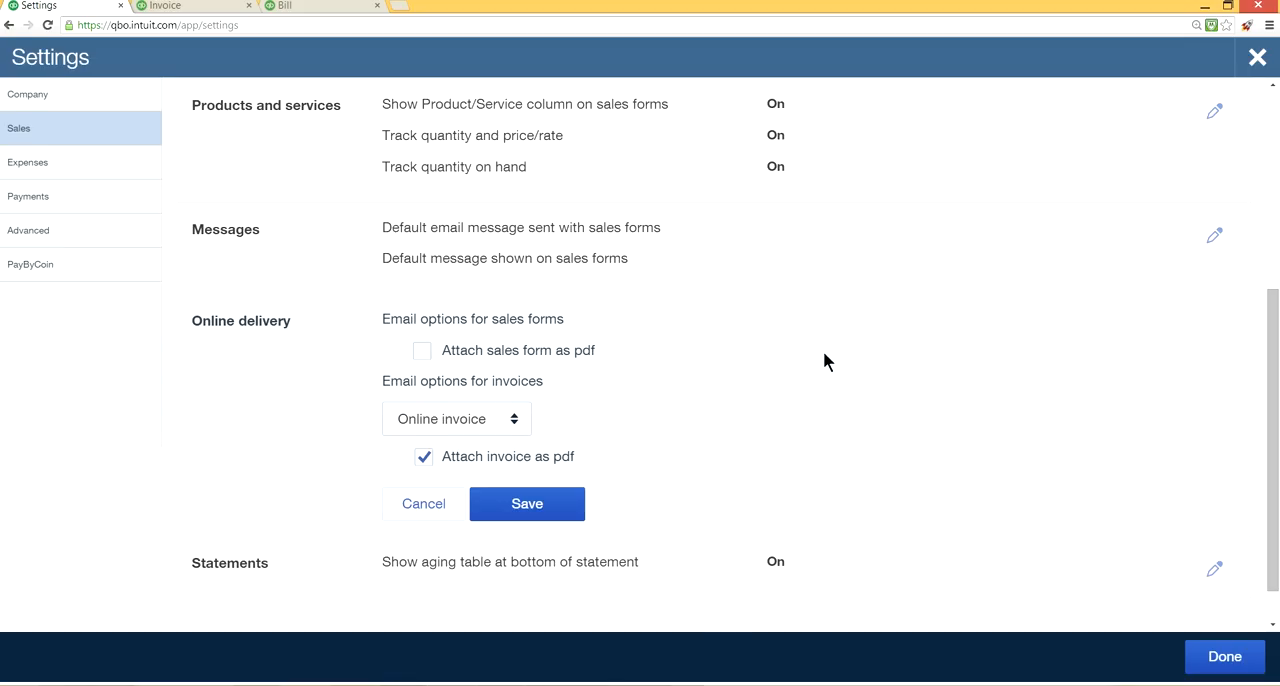
pyautogui.scroll(-1, 823, 361)
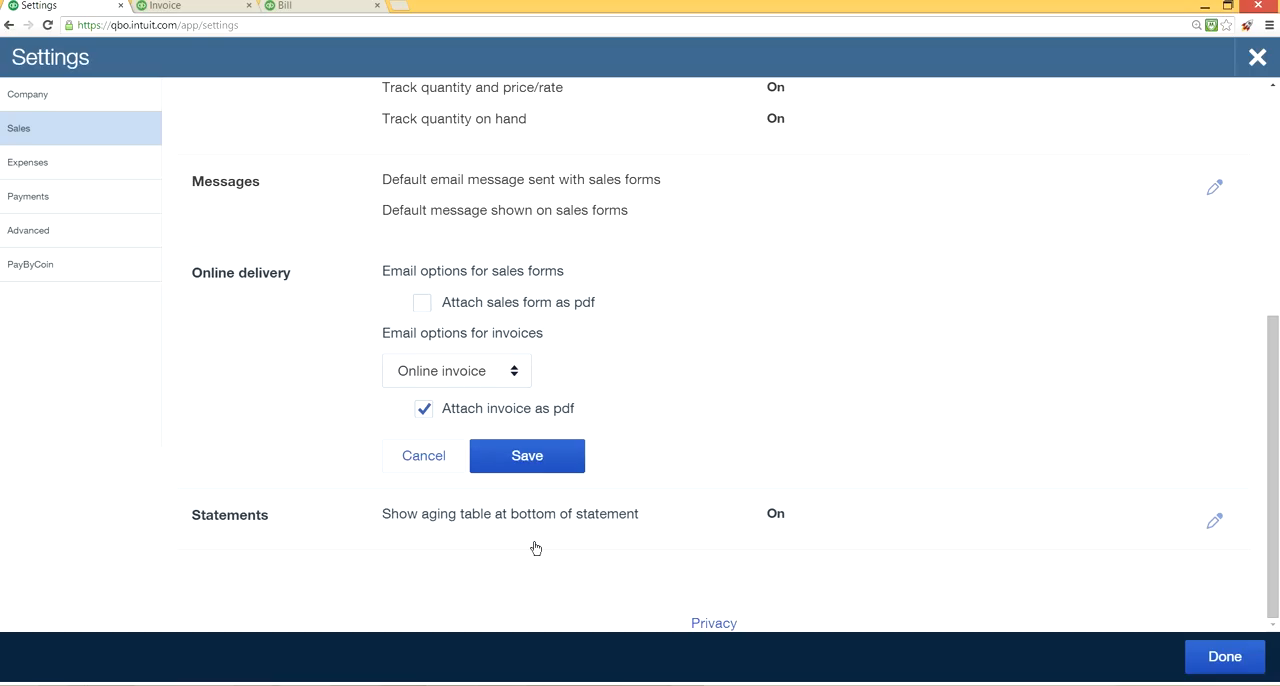
# Open the Statements section of the Sales settings for editing, and leave the unfinished bill without saving it.
pyautogui.click(777, 520)
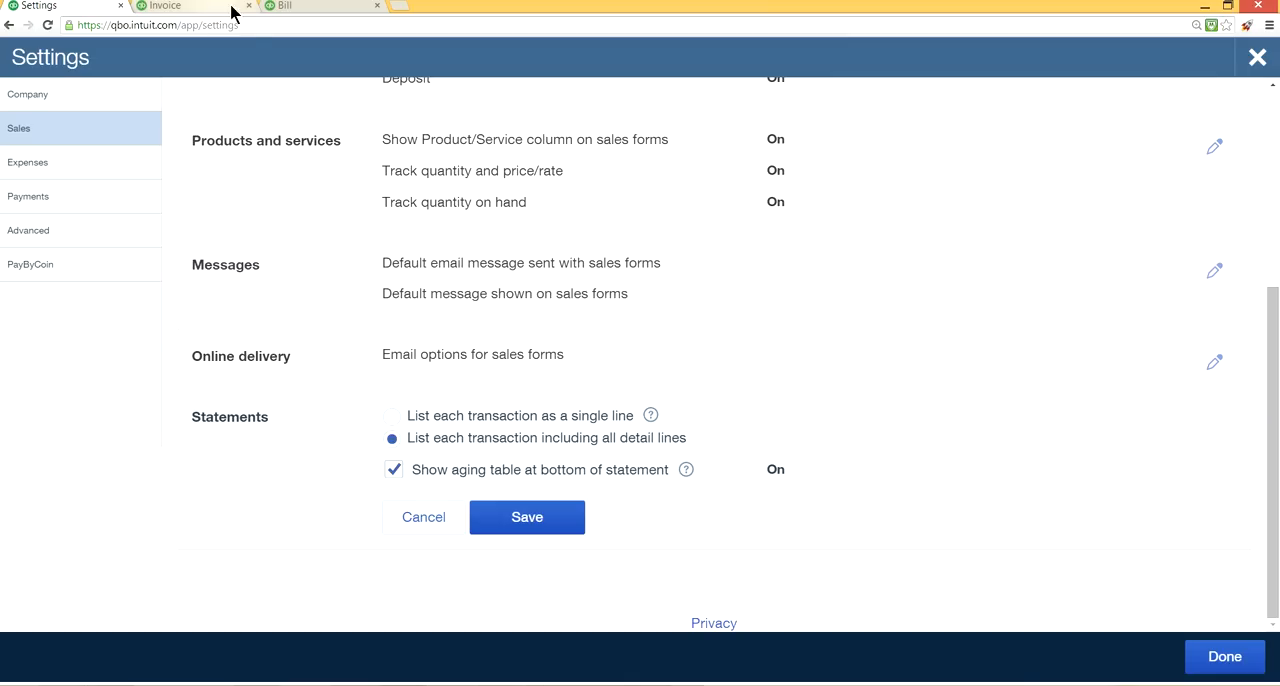
pyautogui.click(329, 14)
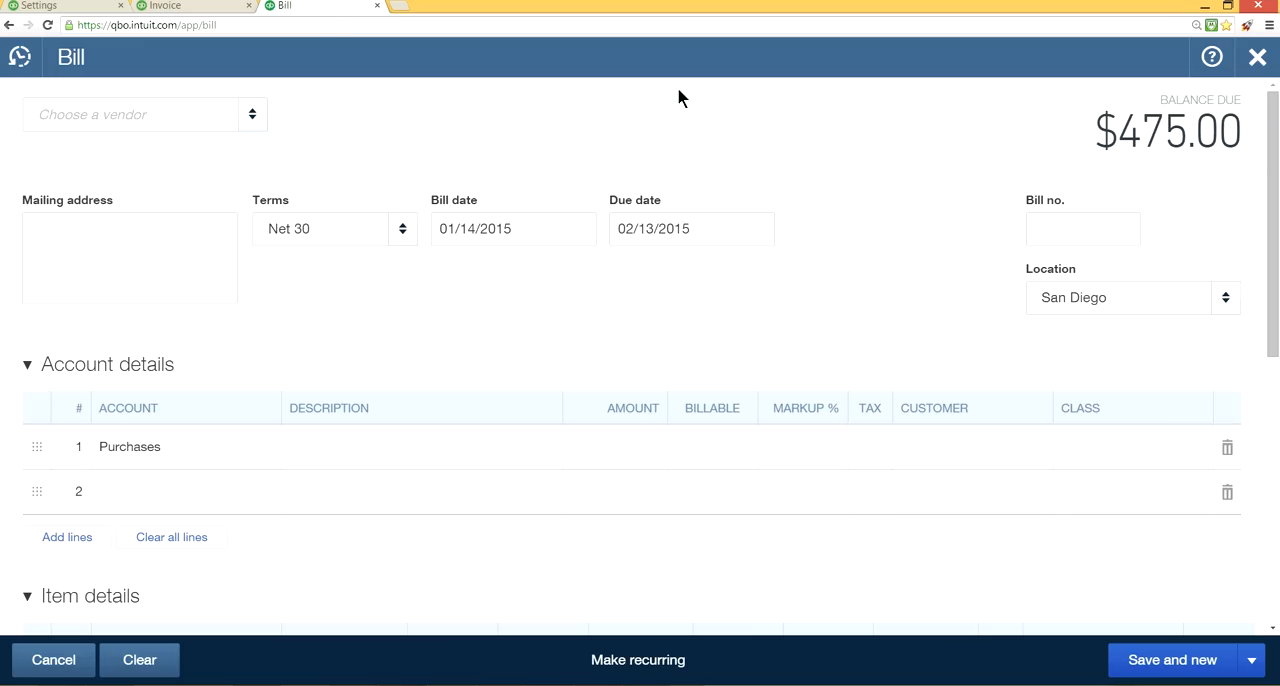
pyautogui.click(1256, 64)
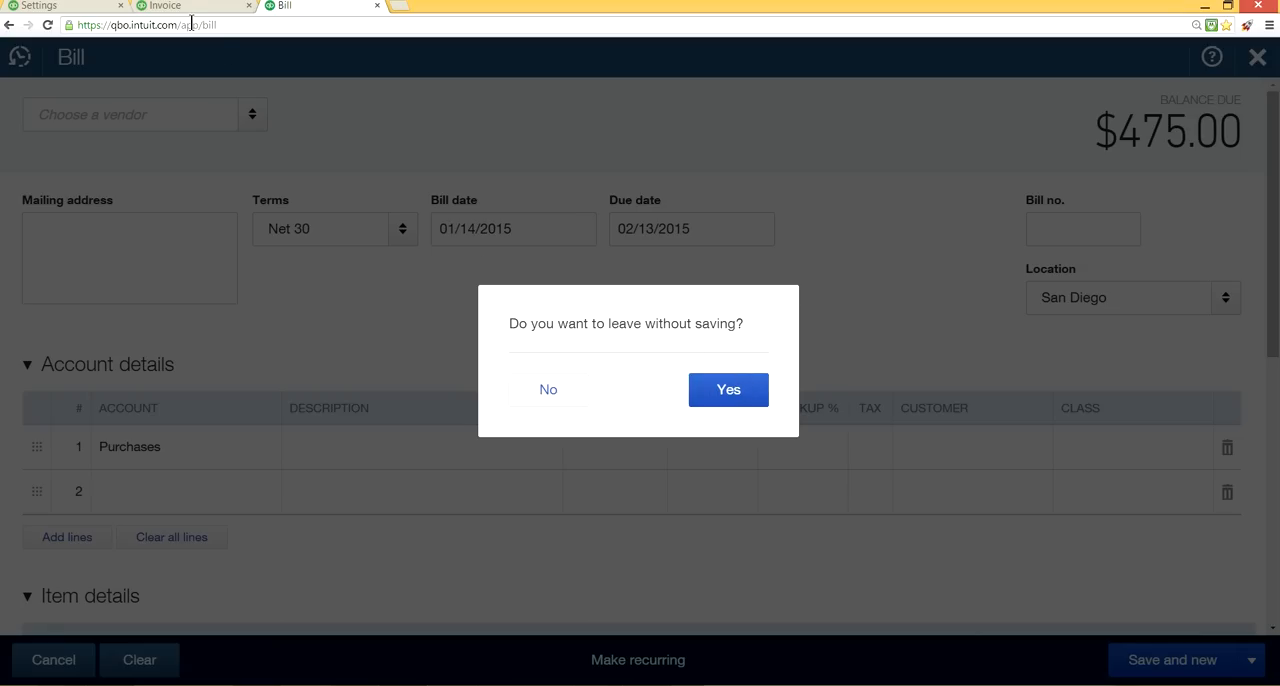
pyautogui.click(732, 389)
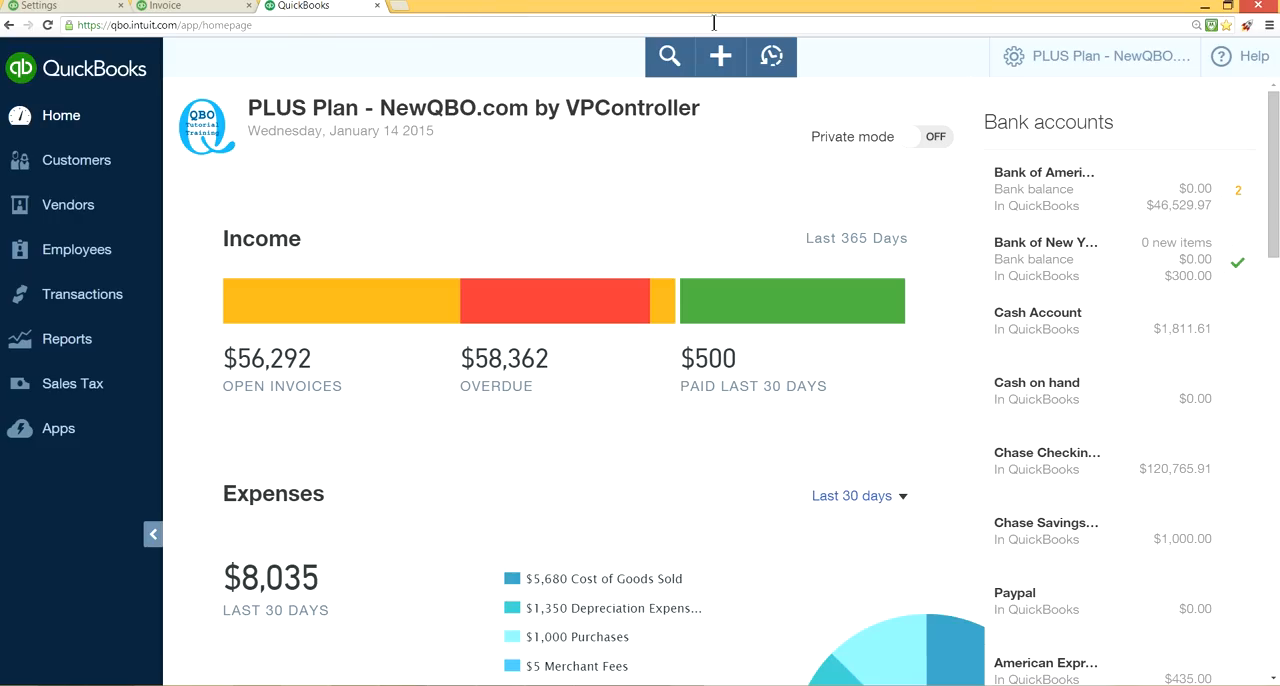
# Select all customers in the customer list and check which batch actions are offered for creating statements.
pyautogui.click(721, 64)
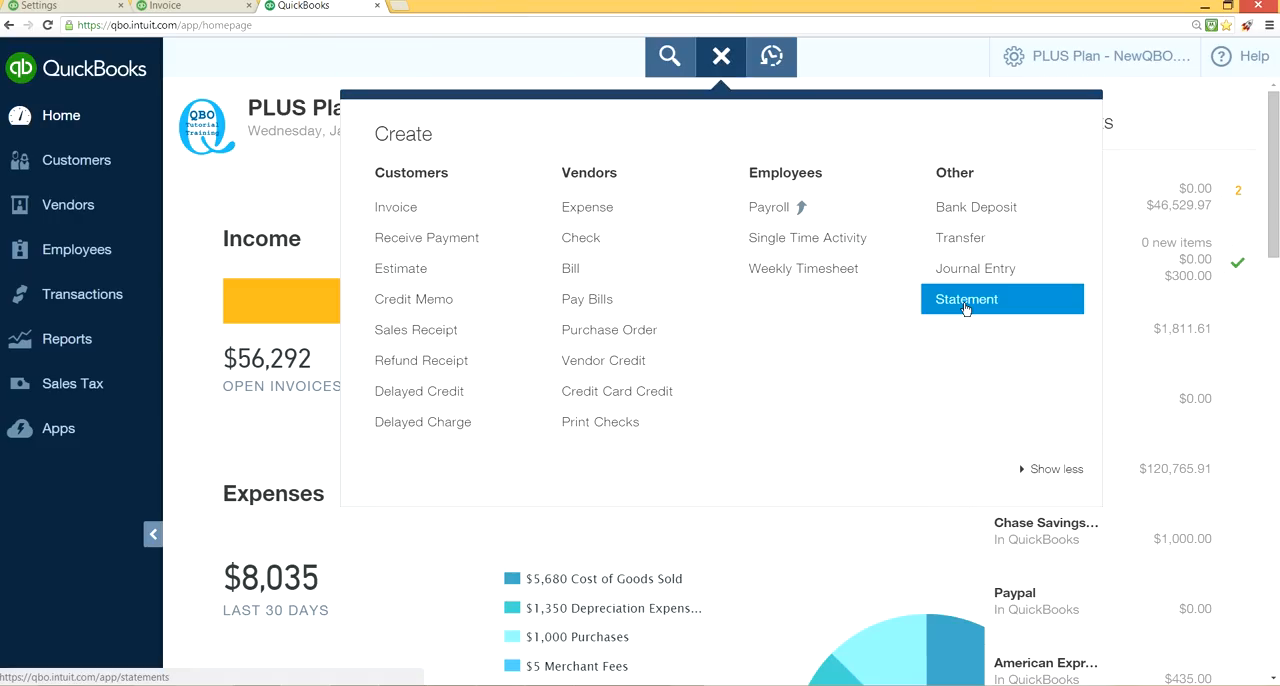
pyautogui.click(63, 170)
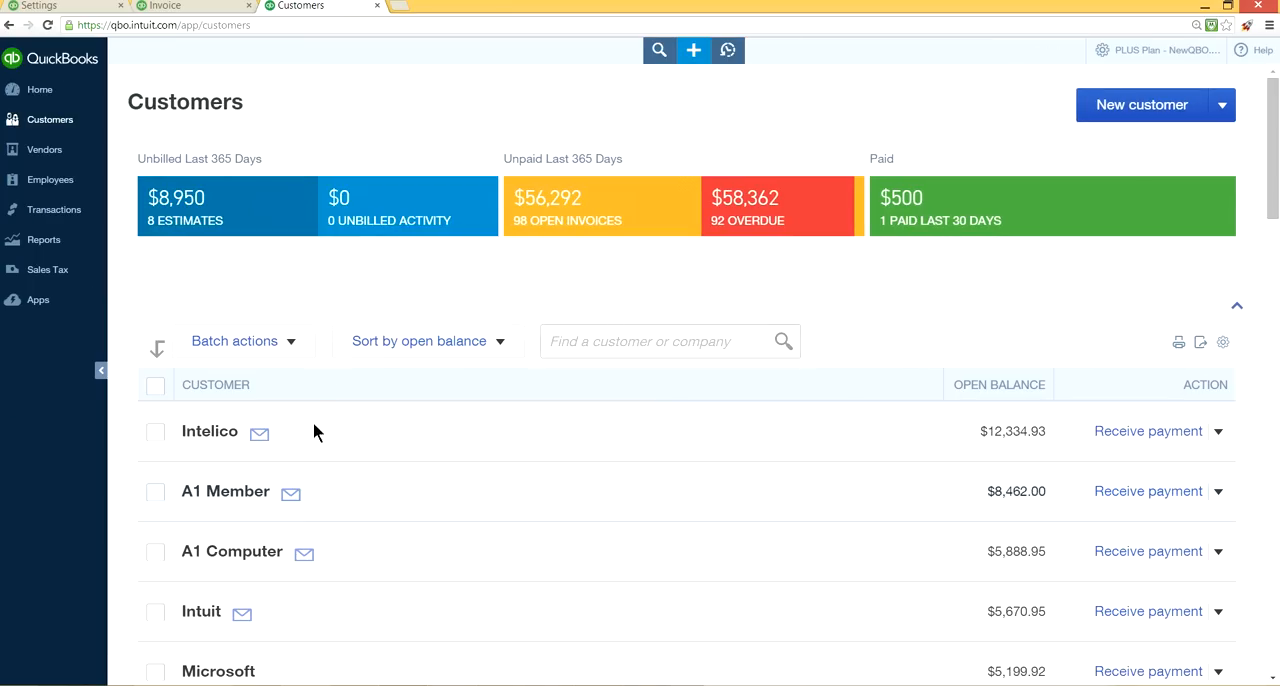
pyautogui.click(155, 386)
pyautogui.click(290, 342)
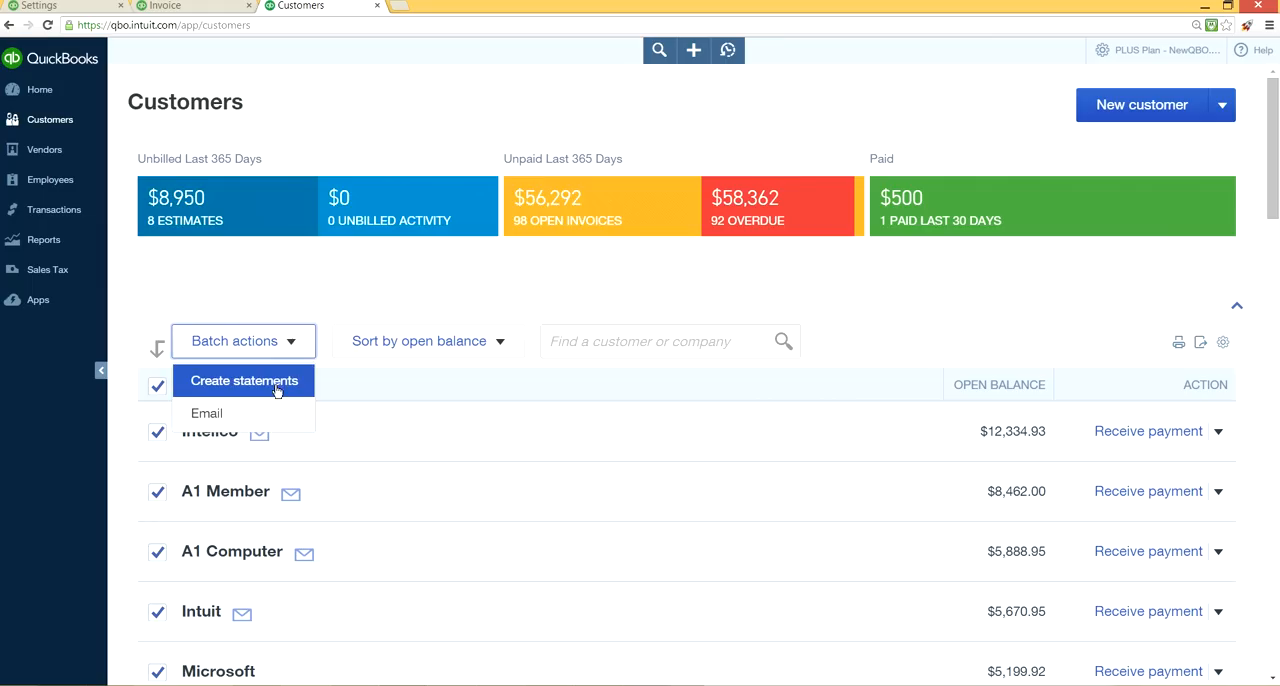
pyautogui.click(610, 94)
# Start new customer statements and accept the Balance Forward type with the default dates and criteria to list the matching customers.
pyautogui.click(695, 52)
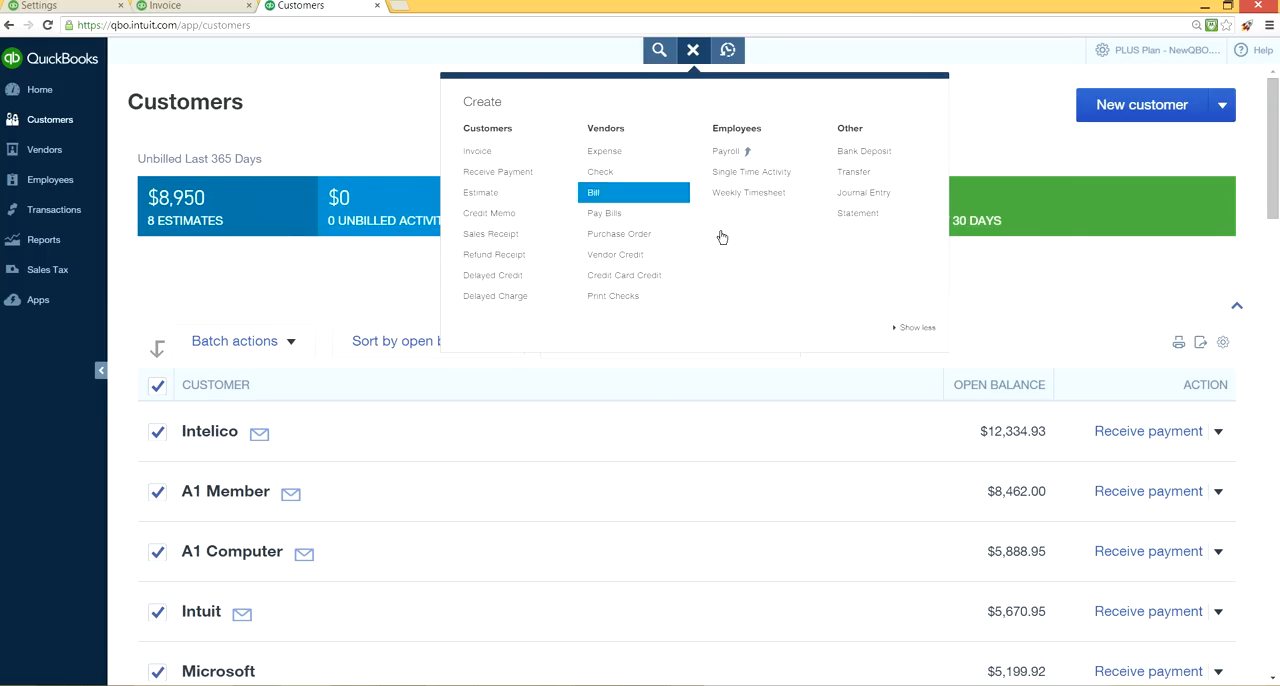
pyautogui.click(860, 213)
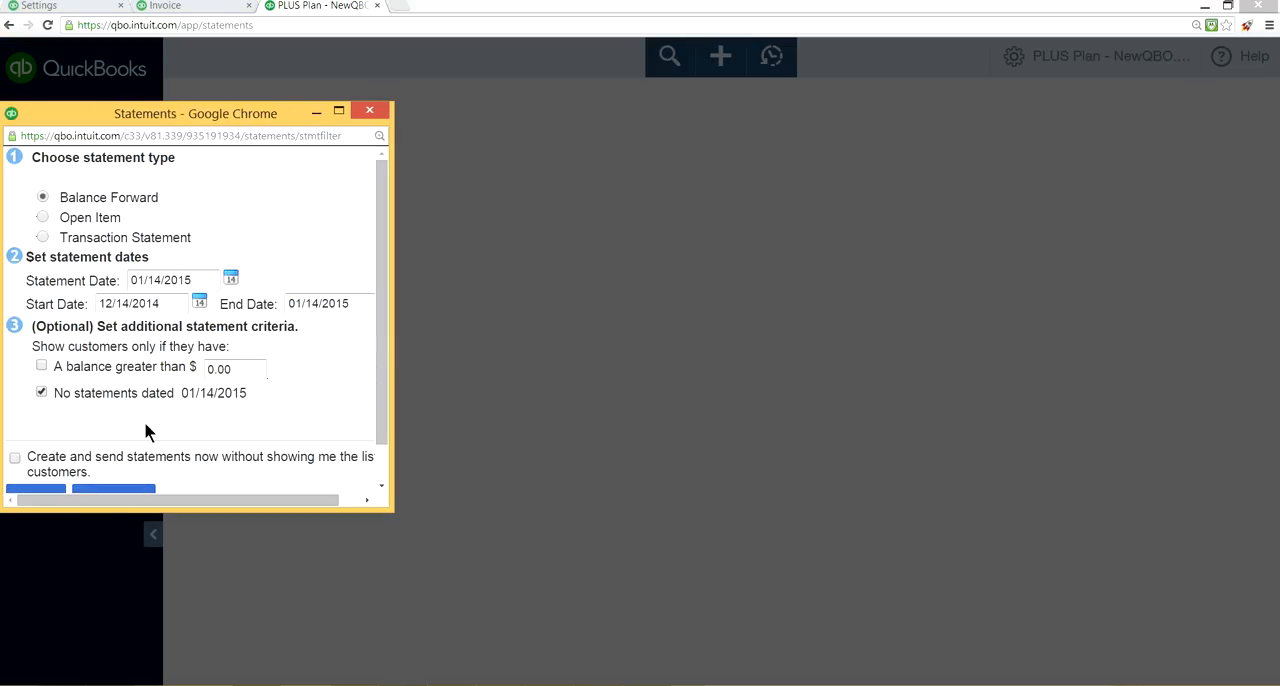
pyautogui.scroll(-1, 248, 418)
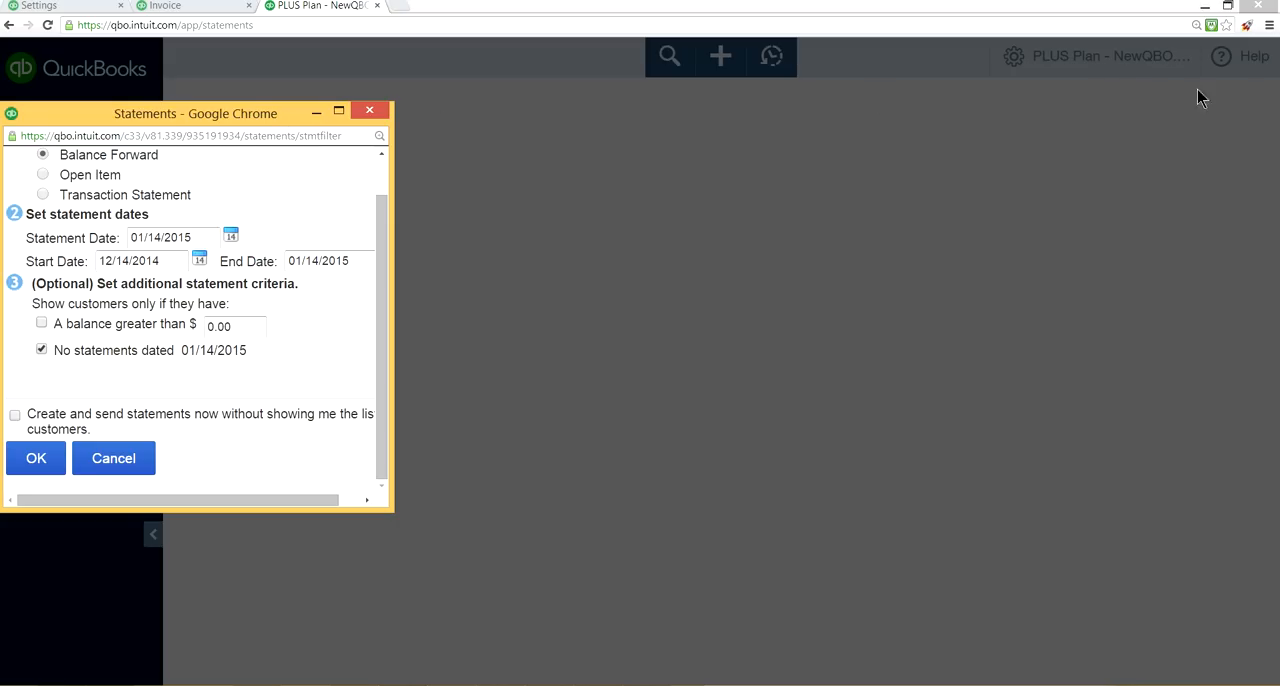
pyautogui.moveTo(246, 112); pyautogui.dragTo(583, 116)
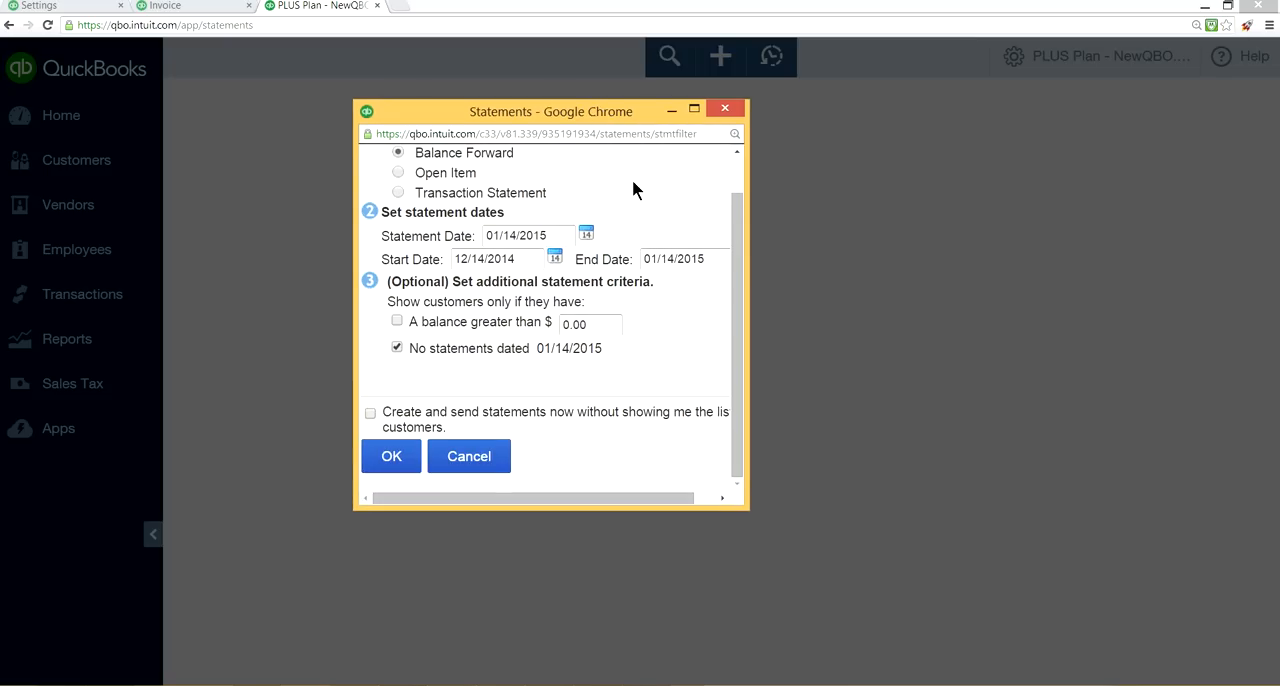
pyautogui.click(732, 171)
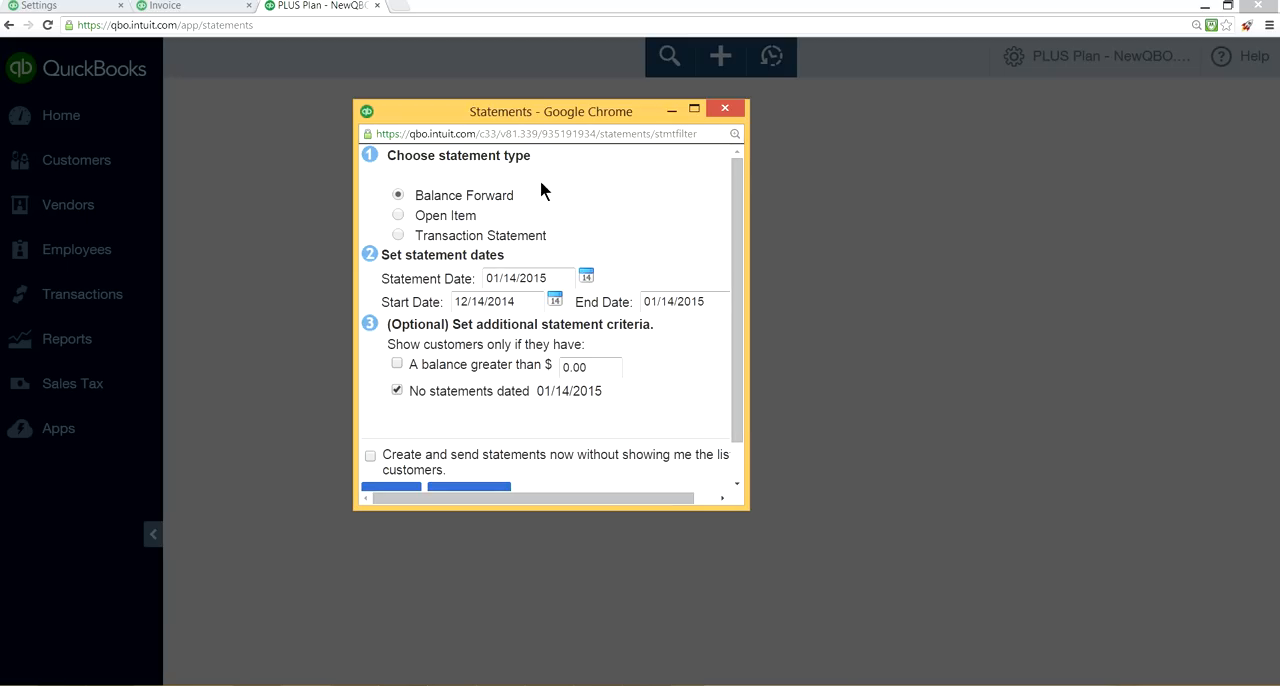
pyautogui.click(735, 467)
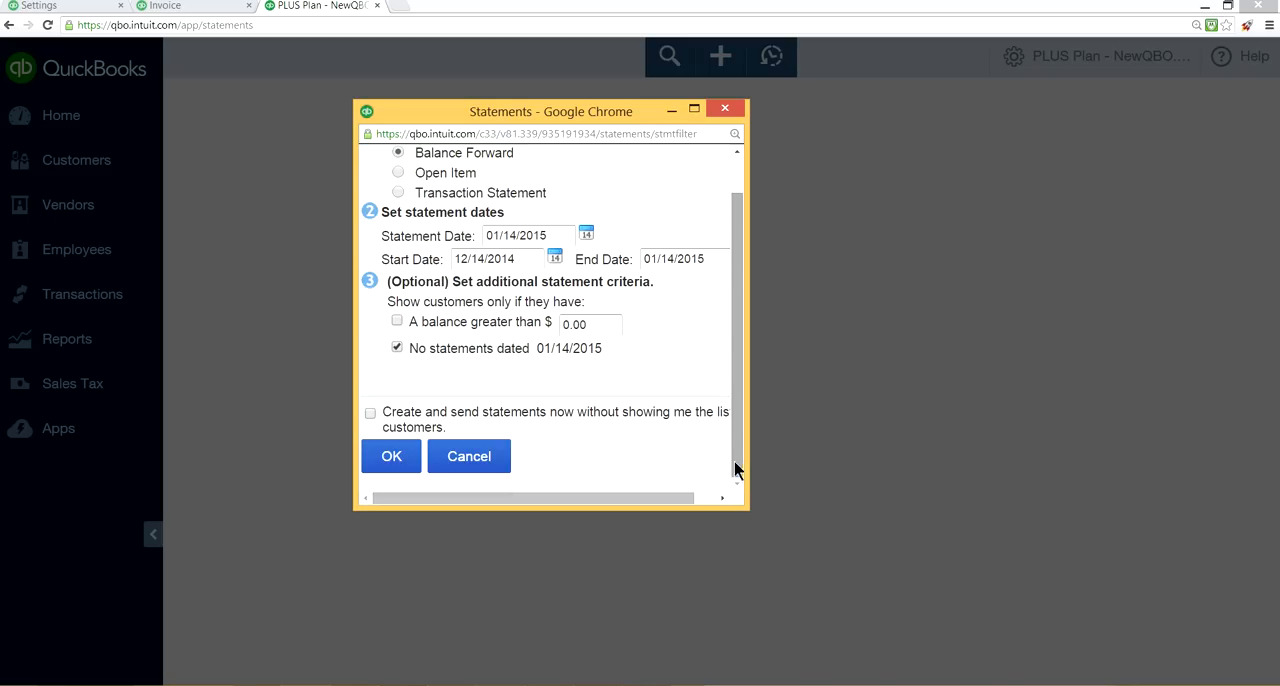
pyautogui.click(400, 462)
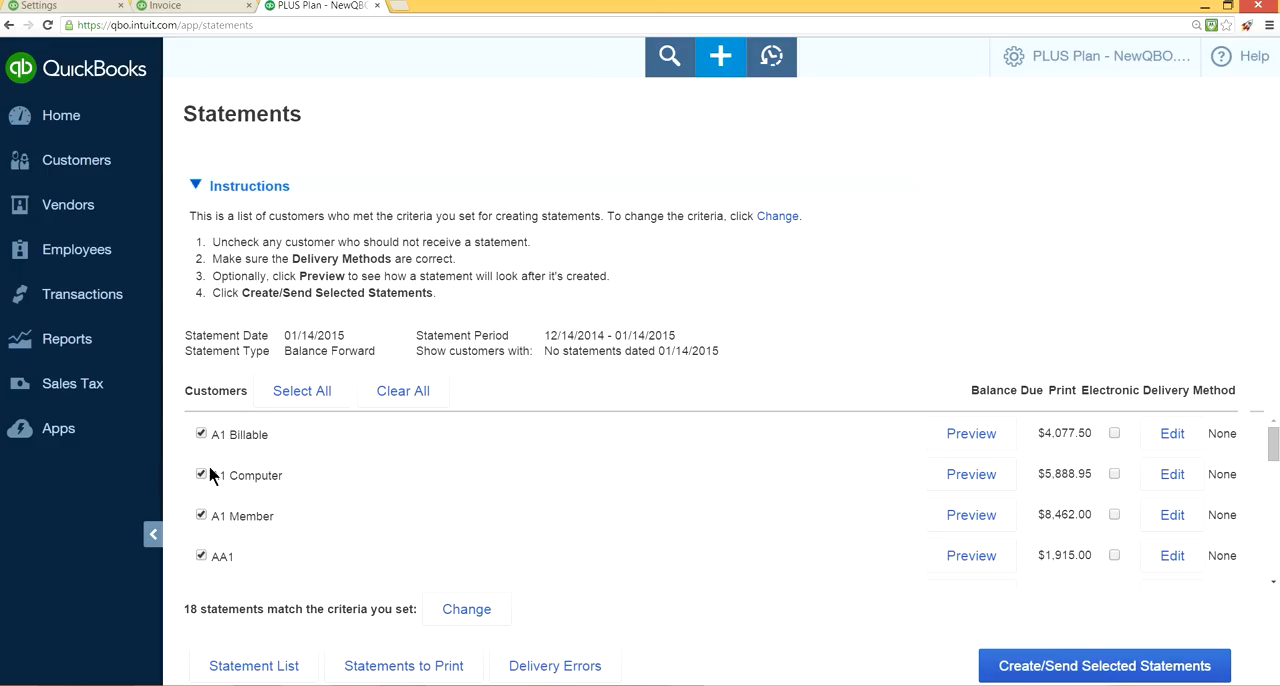
# Try to create and send the statements for all listed customers, and preview the A1 Billable statement down to its aging table.
pyautogui.scroll(-3, 373, 501)
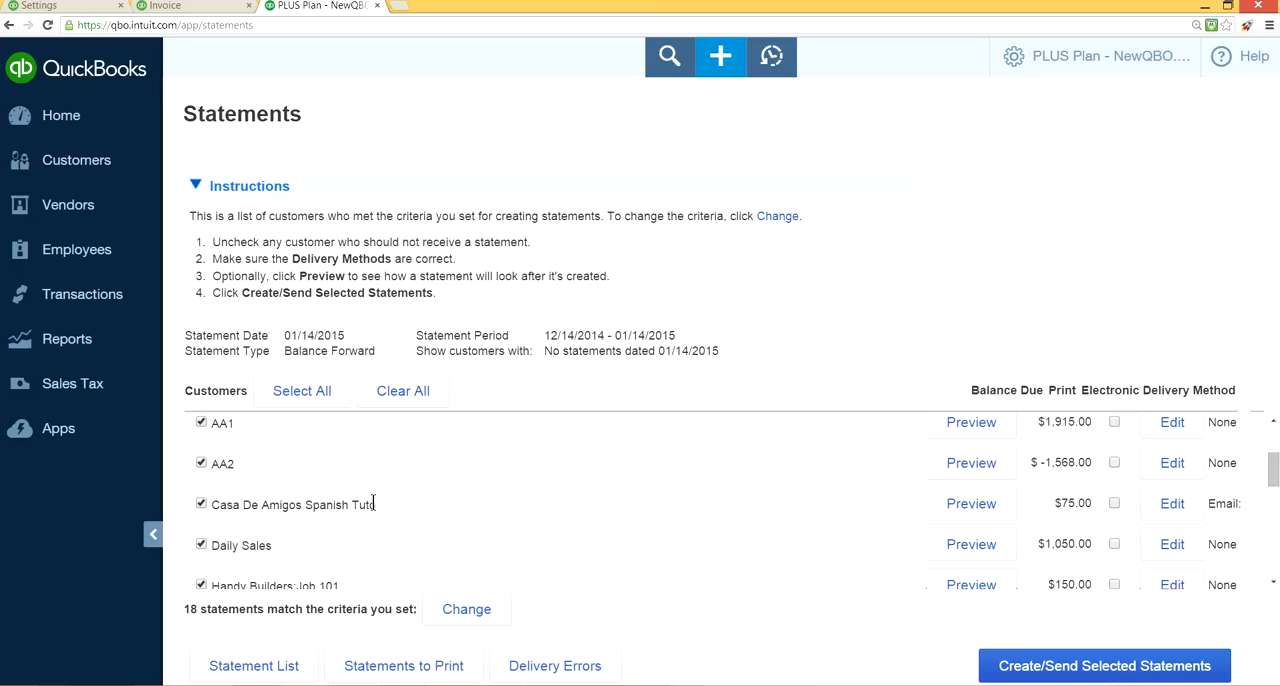
pyautogui.click(1110, 665)
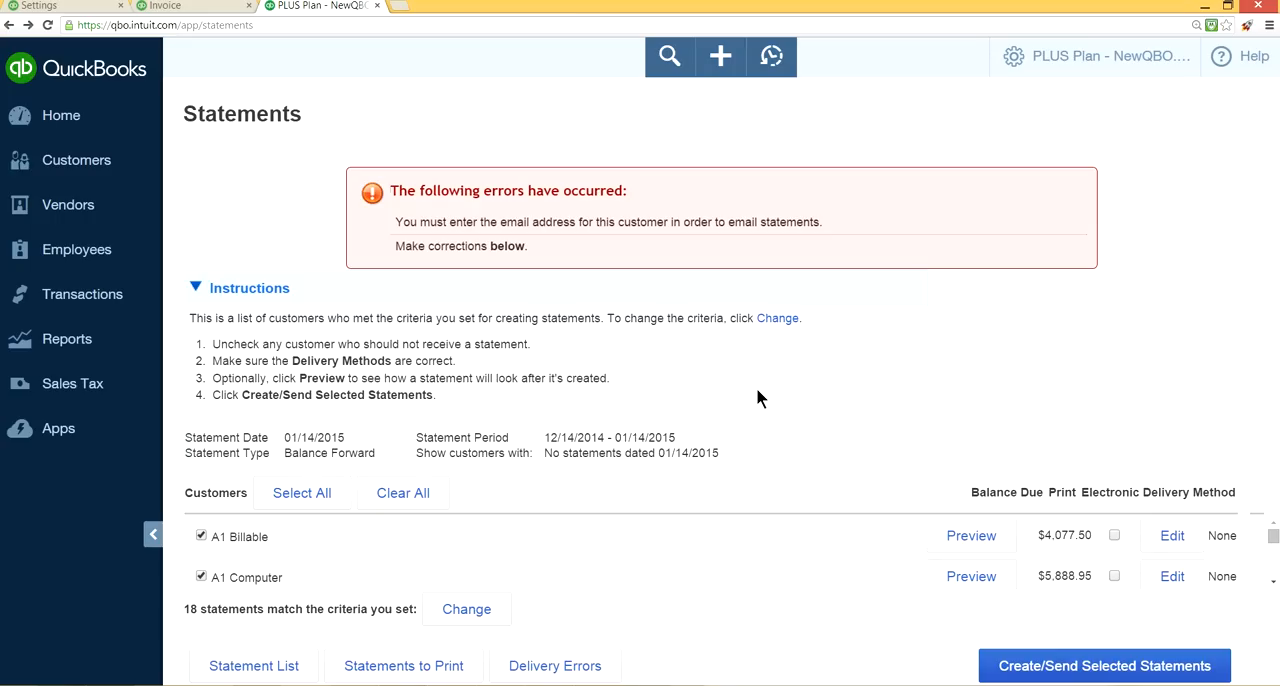
pyautogui.click(988, 538)
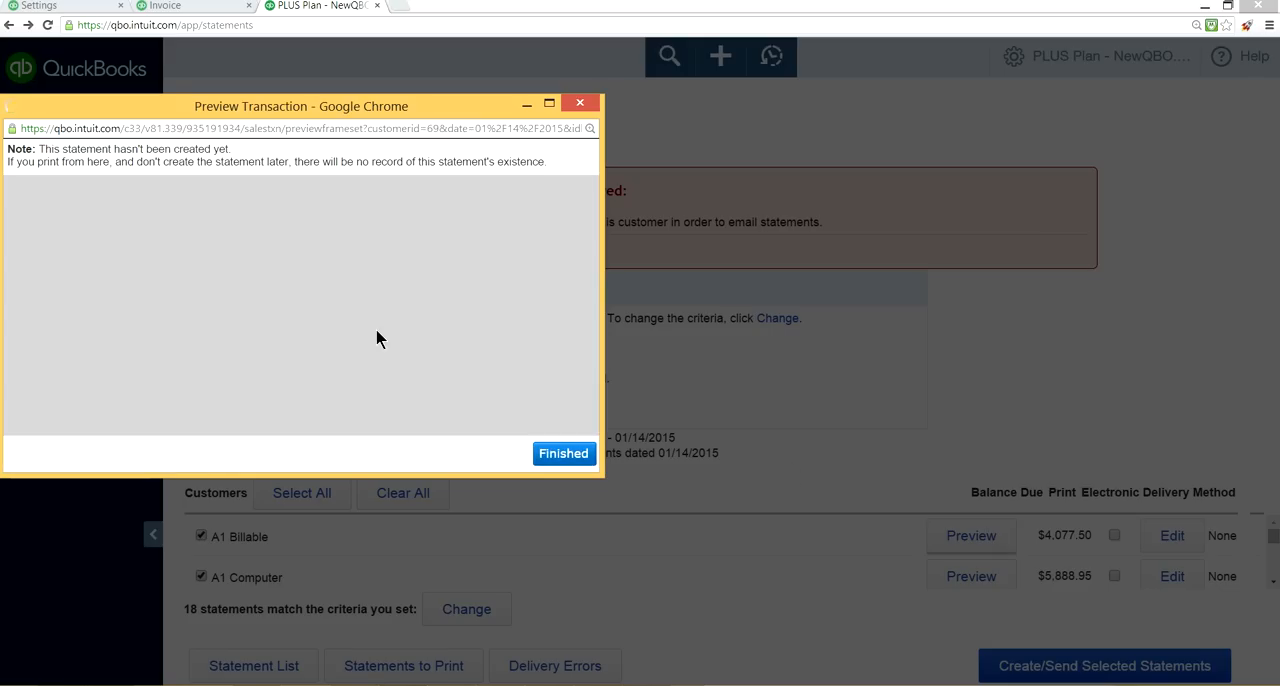
pyautogui.scroll(-5, 378, 338)
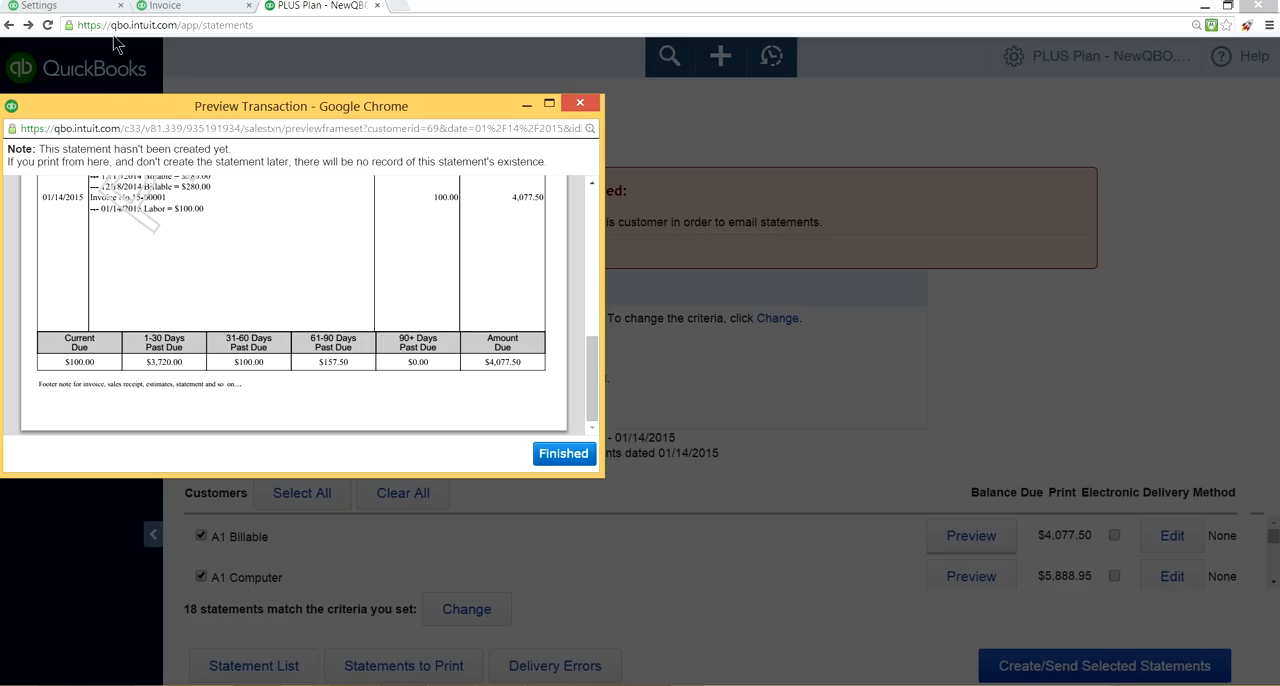
# Close the statements page and save the Statements settings with all detail lines listed and the aging table shown.
pyautogui.click(36, 8)
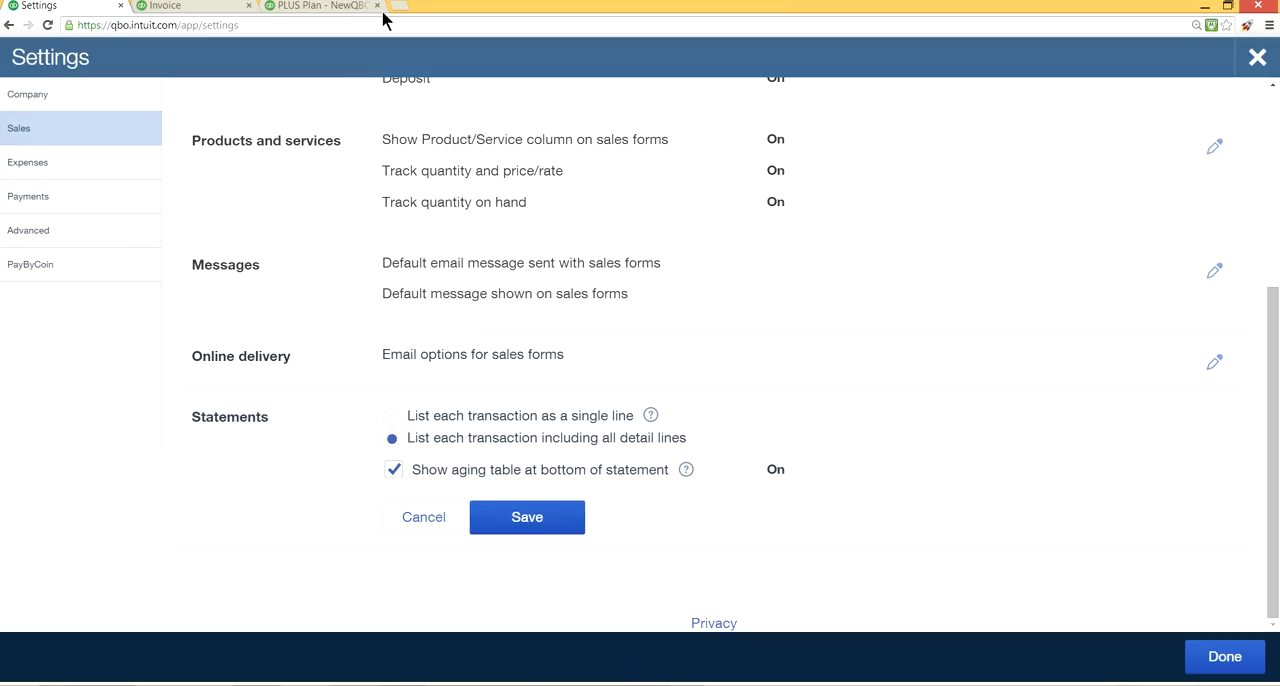
pyautogui.click(310, 8)
pyautogui.click(224, 8)
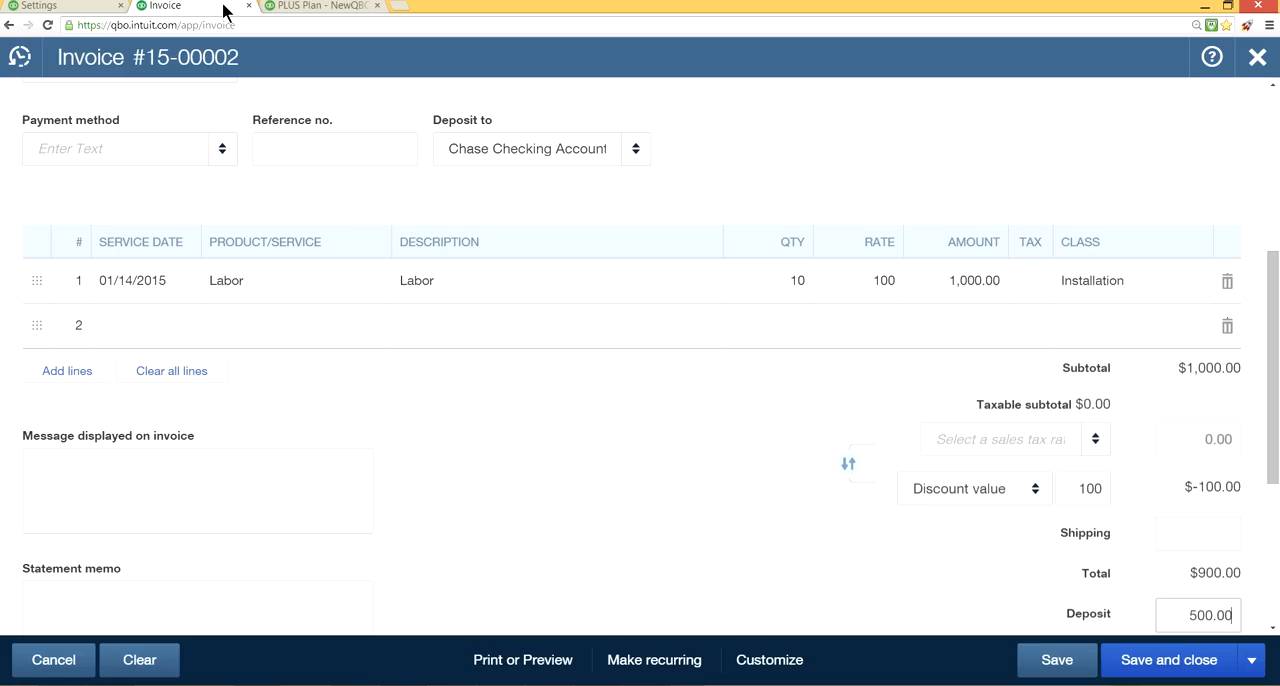
pyautogui.click(322, 5)
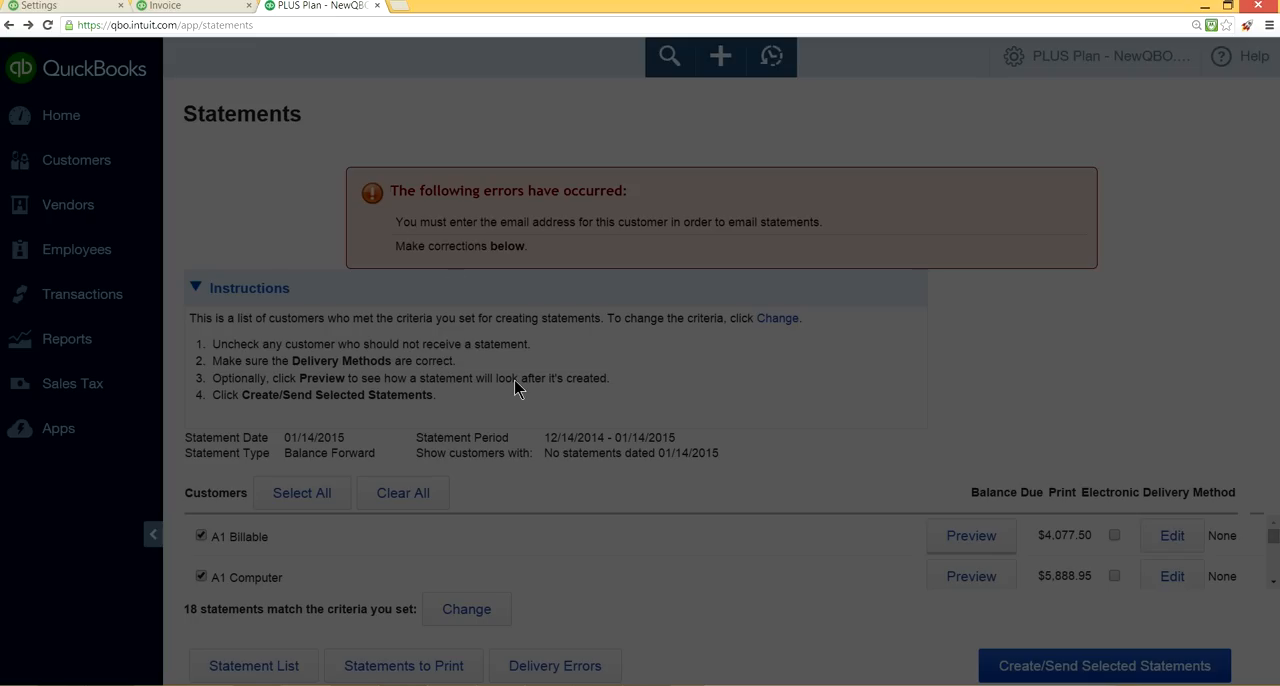
pyautogui.click(377, 7)
pyautogui.click(40, 6)
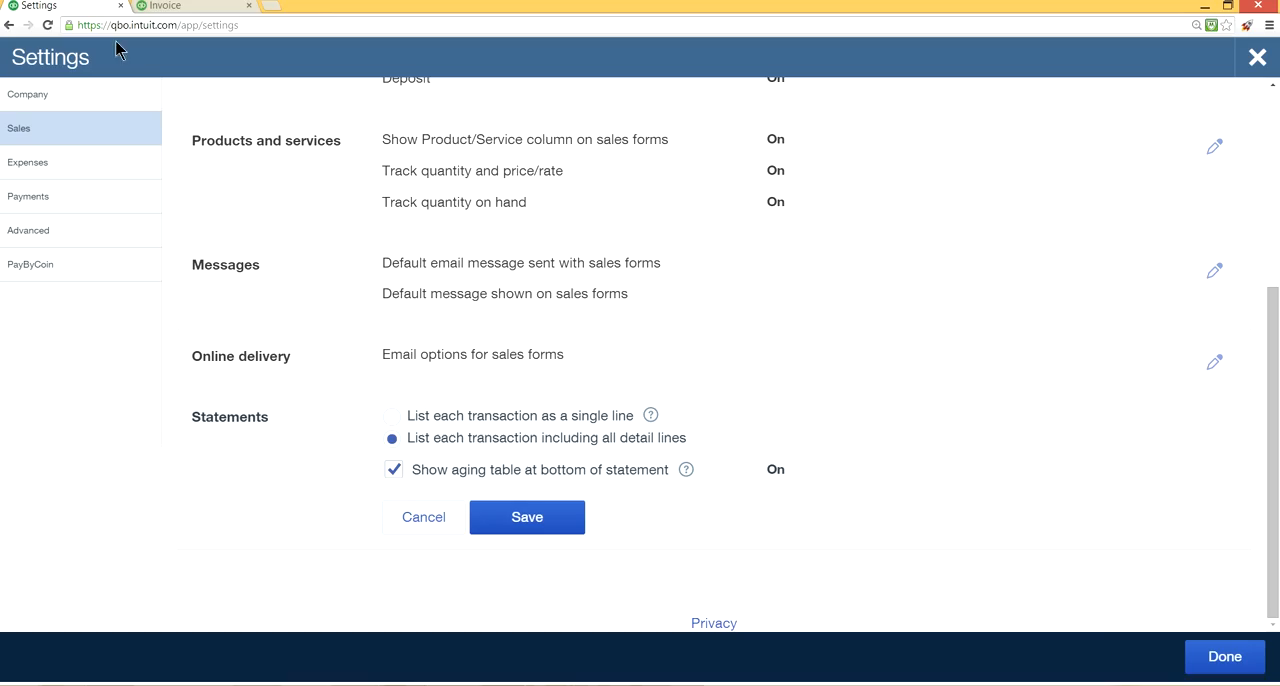
pyautogui.click(531, 517)
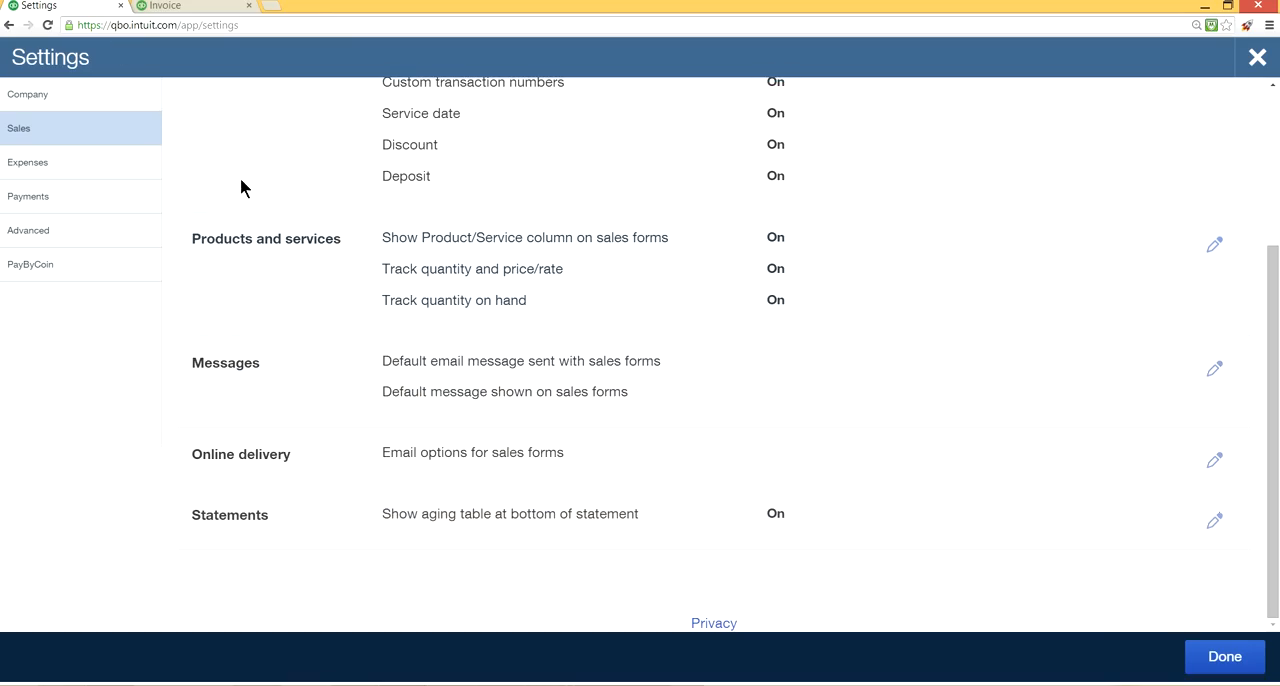
# Turn off Custom Field# 1, Custom Field# 2 and Custom Field# 3 for purchase orders in the Expenses settings.
pyautogui.click(48, 167)
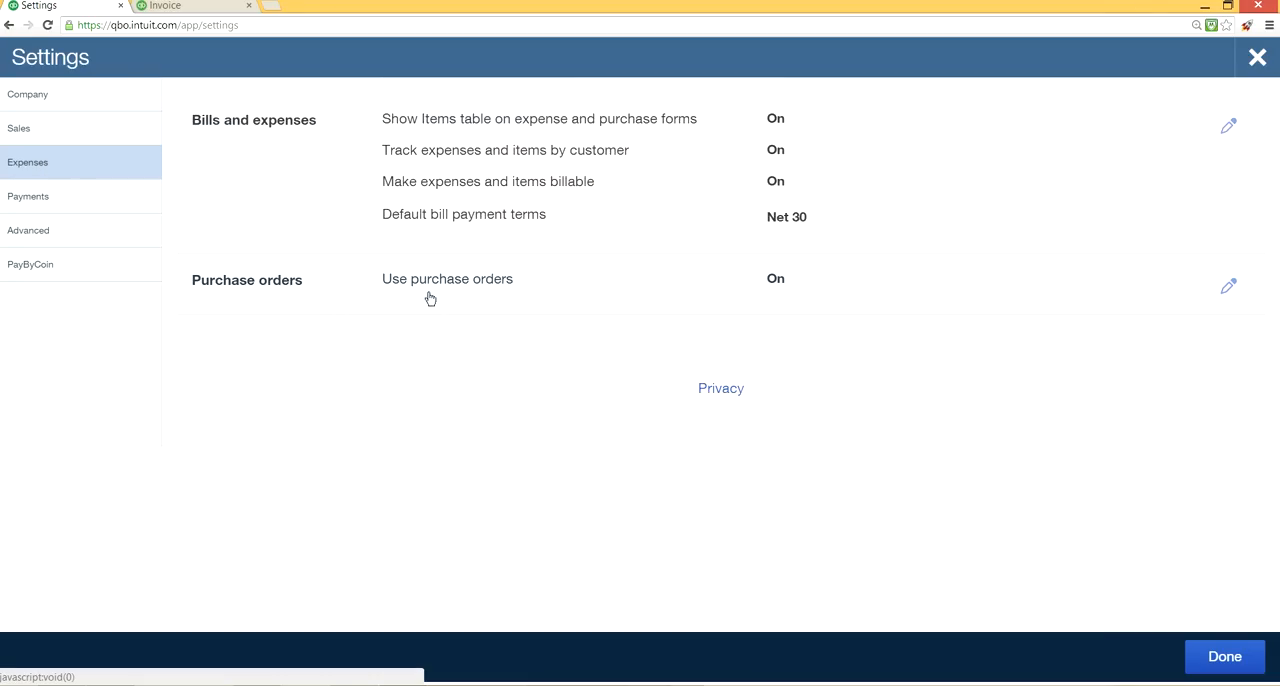
pyautogui.click(776, 283)
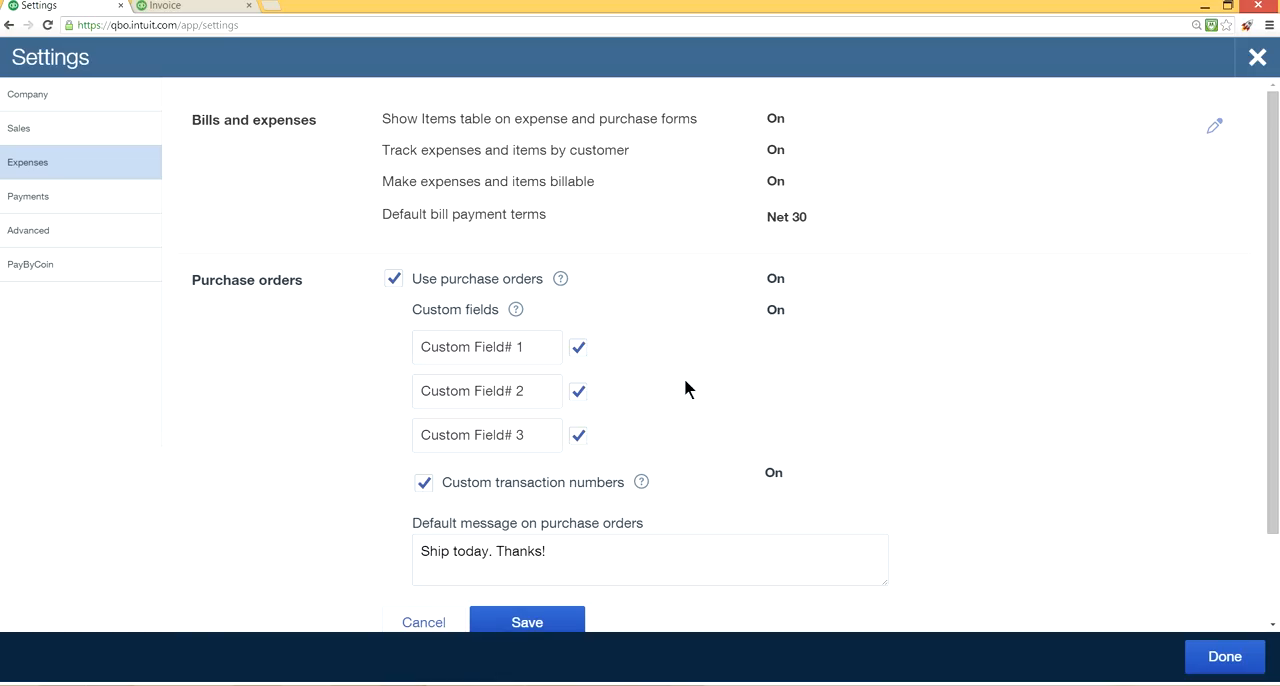
pyautogui.click(577, 347)
pyautogui.click(577, 391)
pyautogui.click(578, 436)
pyautogui.scroll(-2, 698, 468)
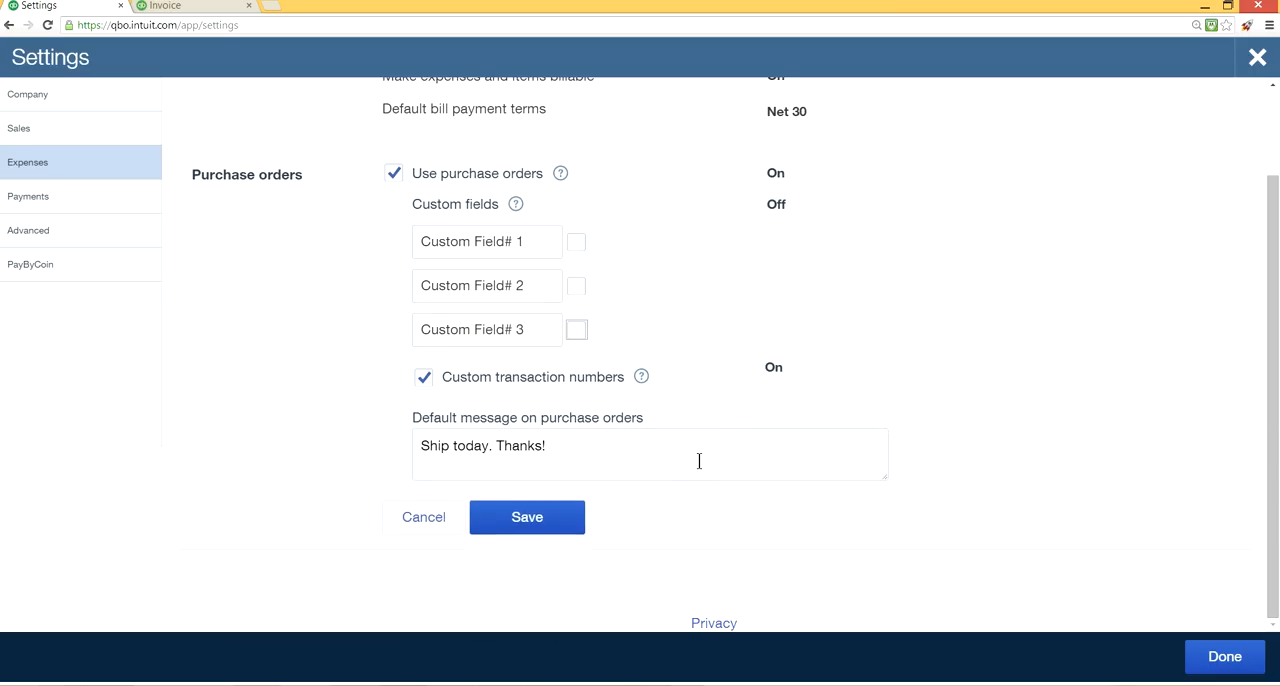
# Save the purchase order settings with custom transaction numbers kept on, and open the Bills and expenses settings for editing.
pyautogui.click(427, 377)
pyautogui.click(427, 376)
pyautogui.scroll(1, 713, 376)
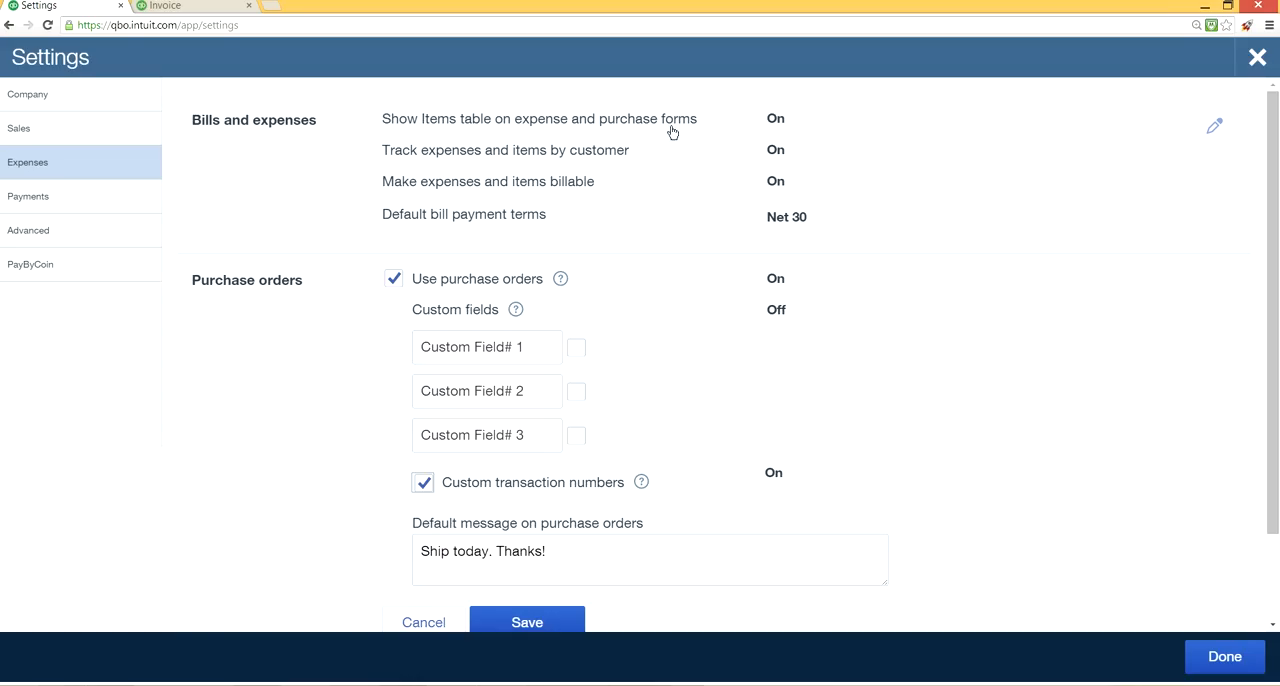
pyautogui.click(1213, 127)
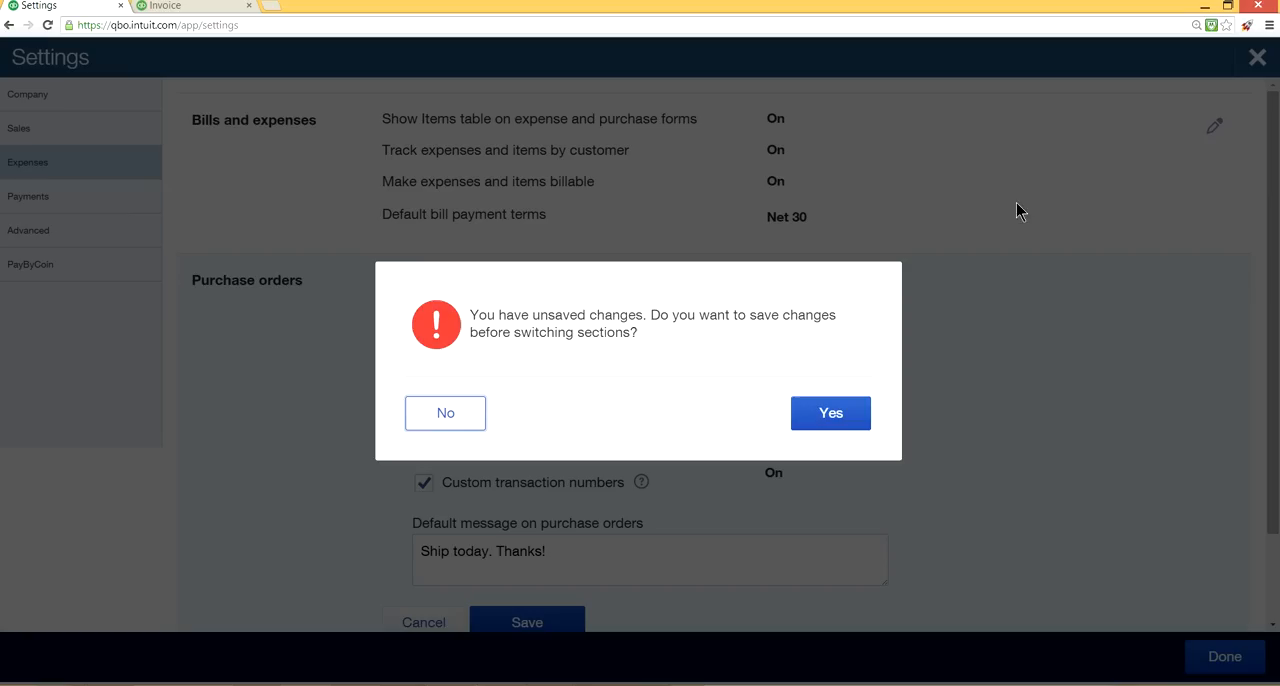
pyautogui.click(838, 410)
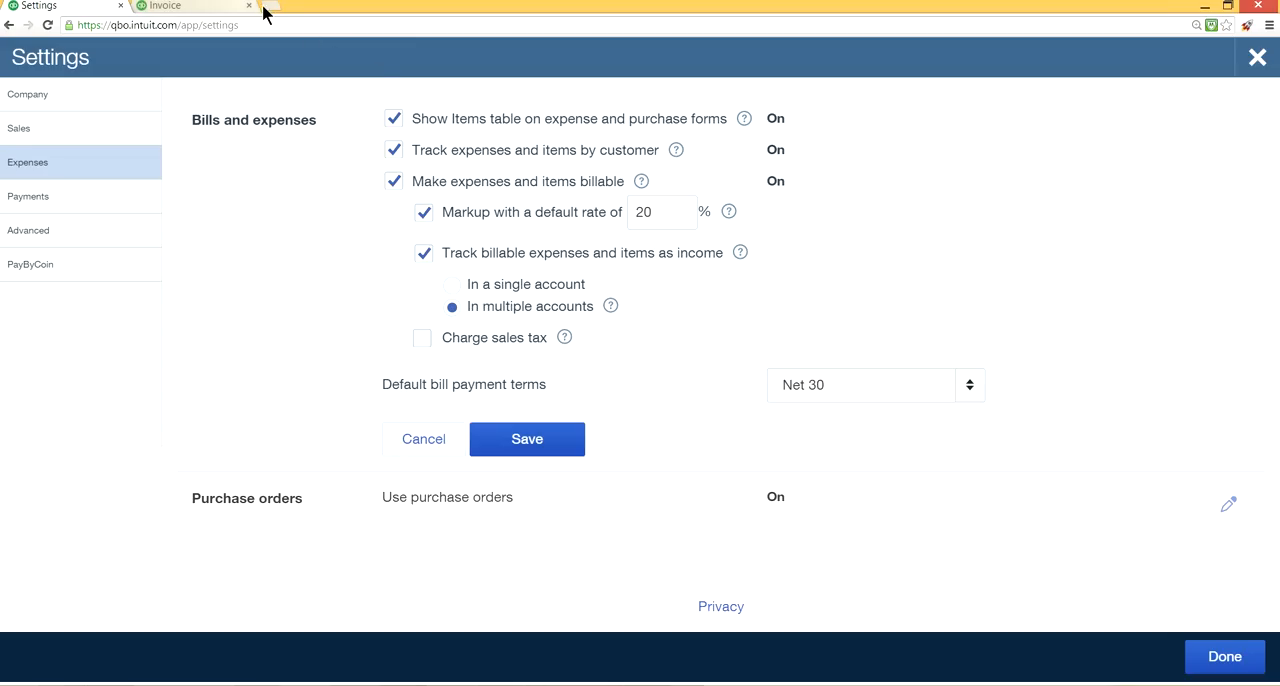
# Duplicate the invoice tab, close the invoice in the copy, and start a new expense form there.
pyautogui.rightClick(209, 7)
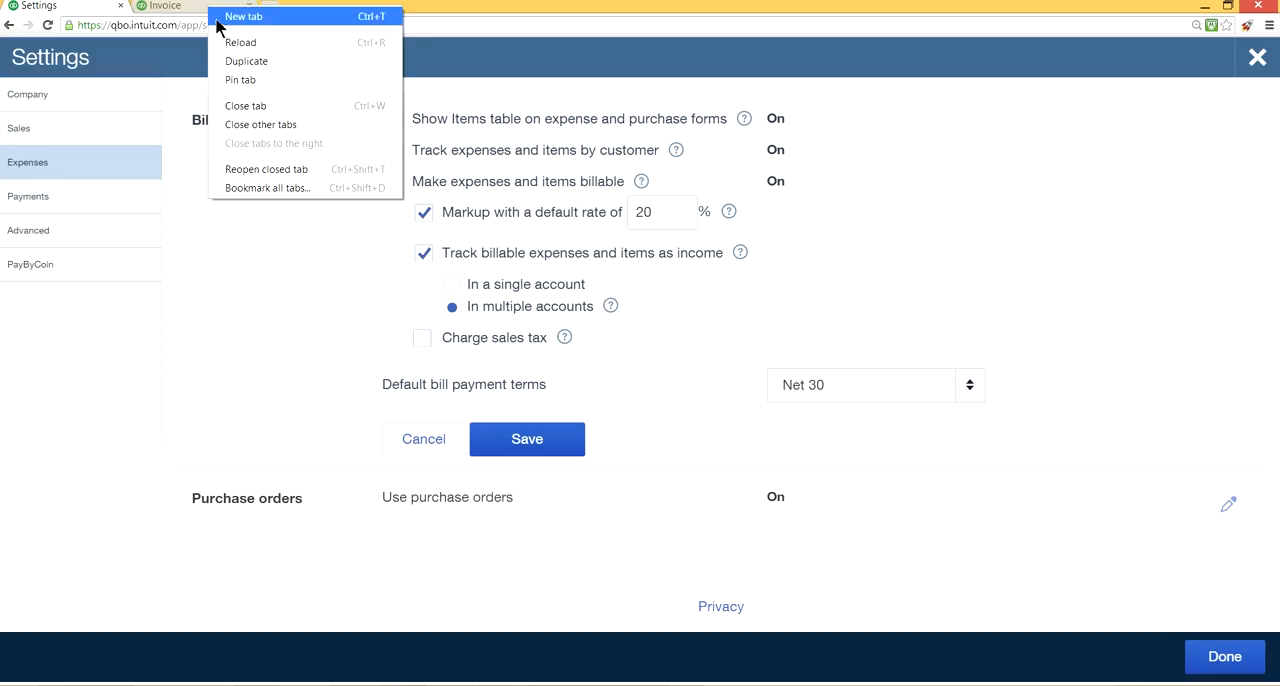
pyautogui.click(260, 60)
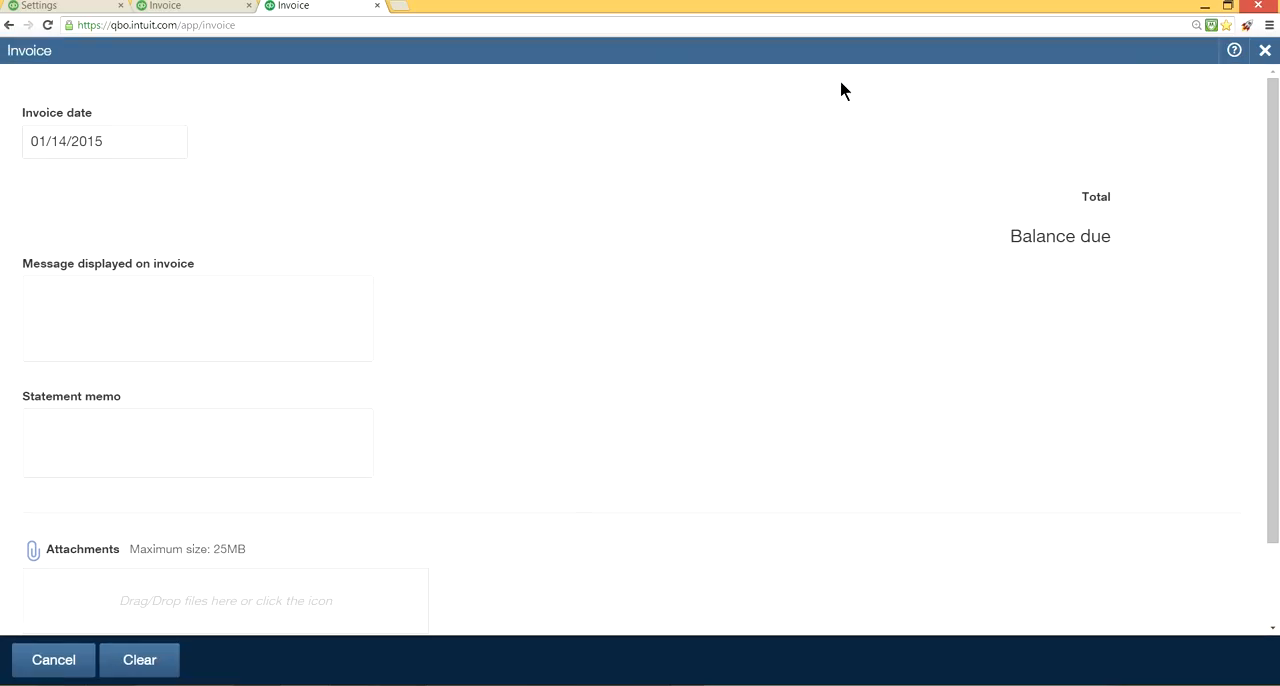
pyautogui.click(1257, 60)
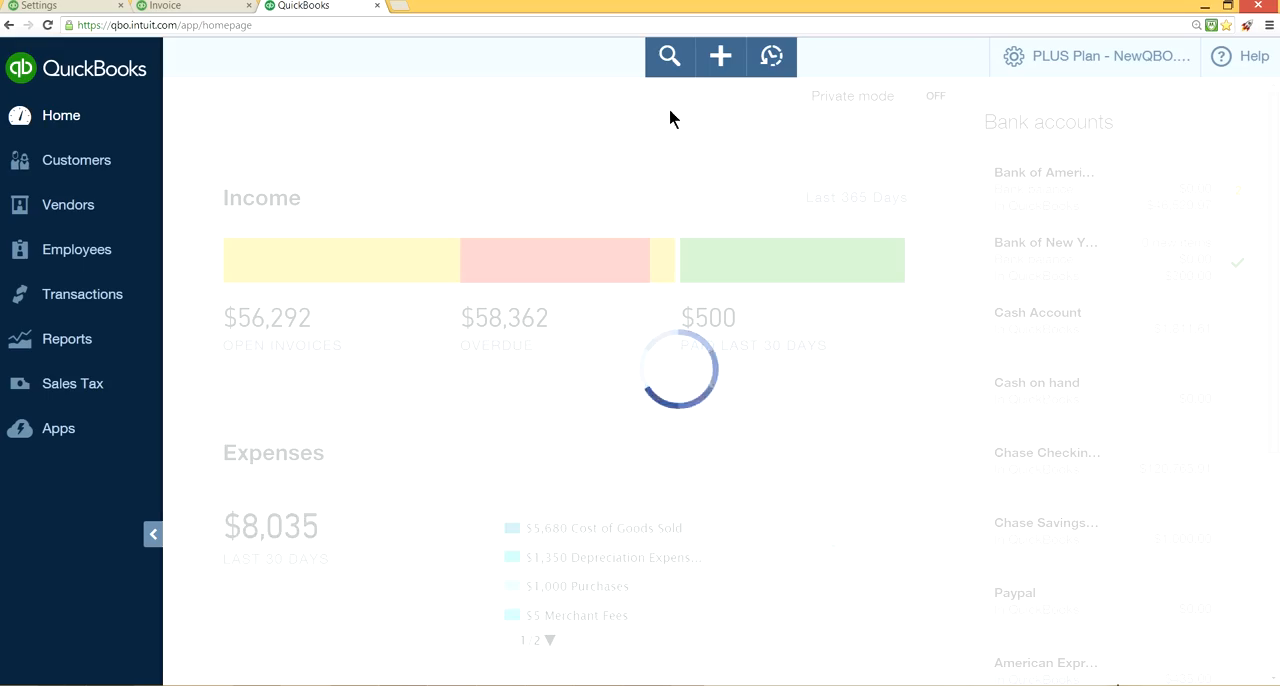
pyautogui.click(719, 56)
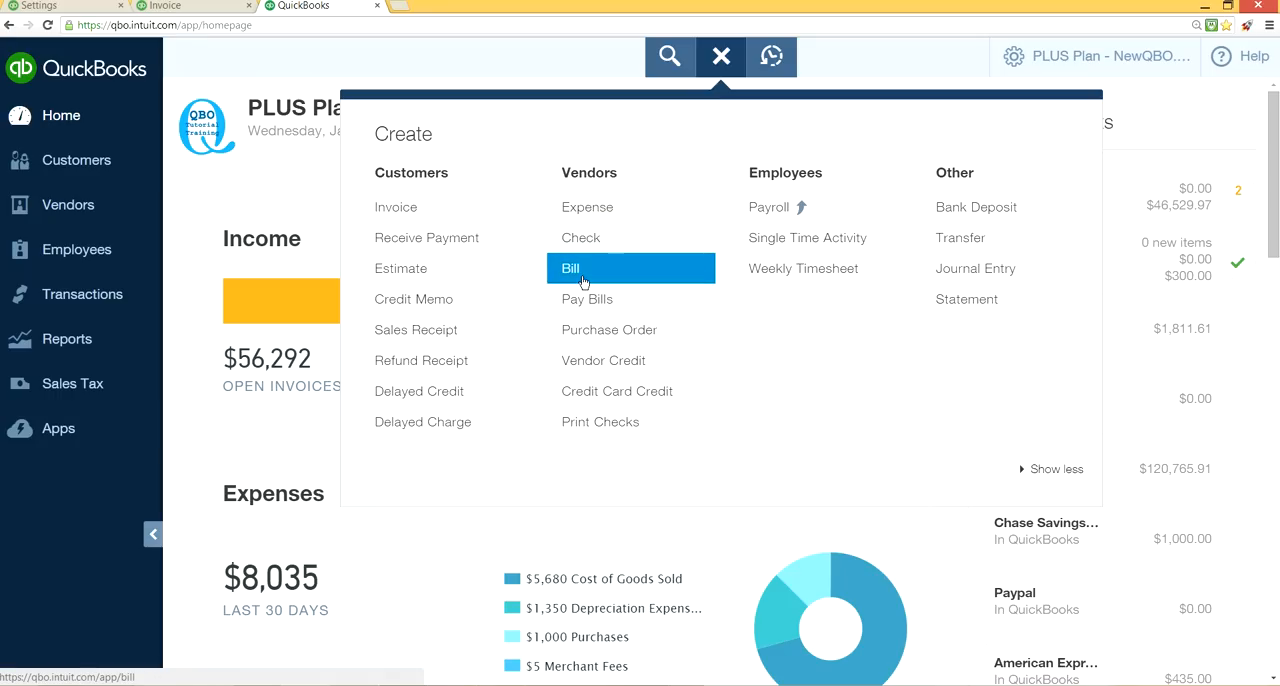
pyautogui.click(592, 210)
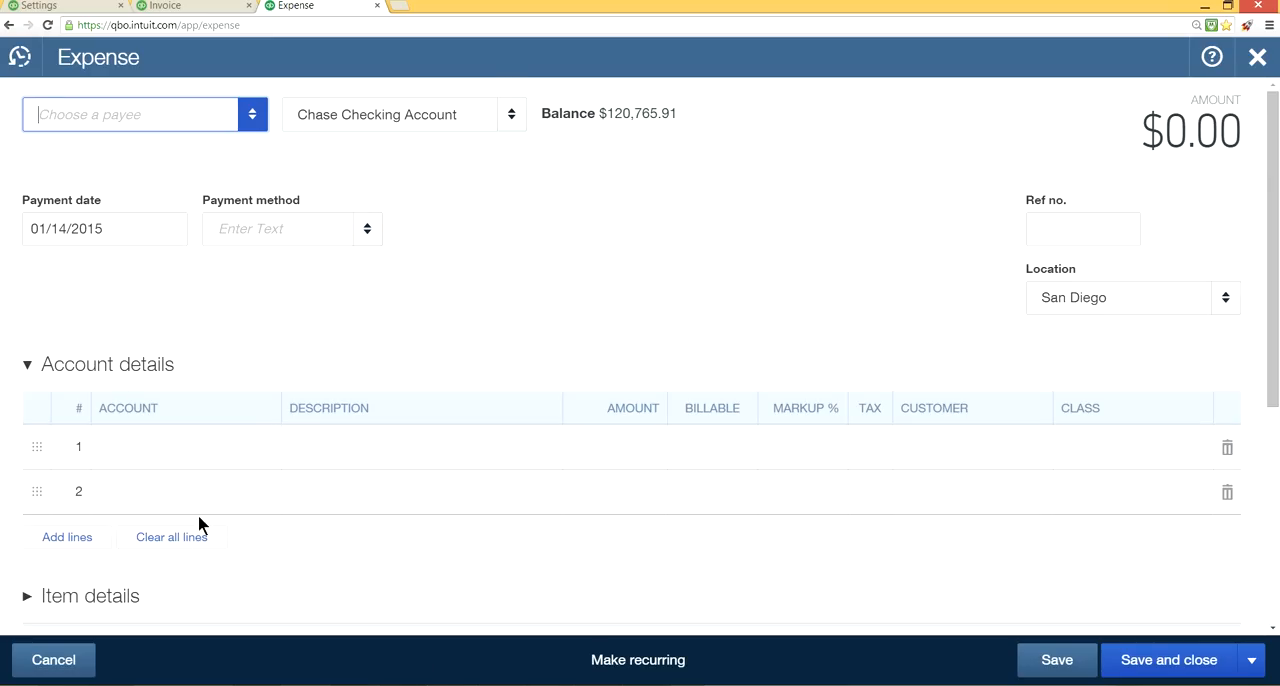
# Compare the columns of the new expense form with the Bills and expenses settings.
pyautogui.click(80, 6)
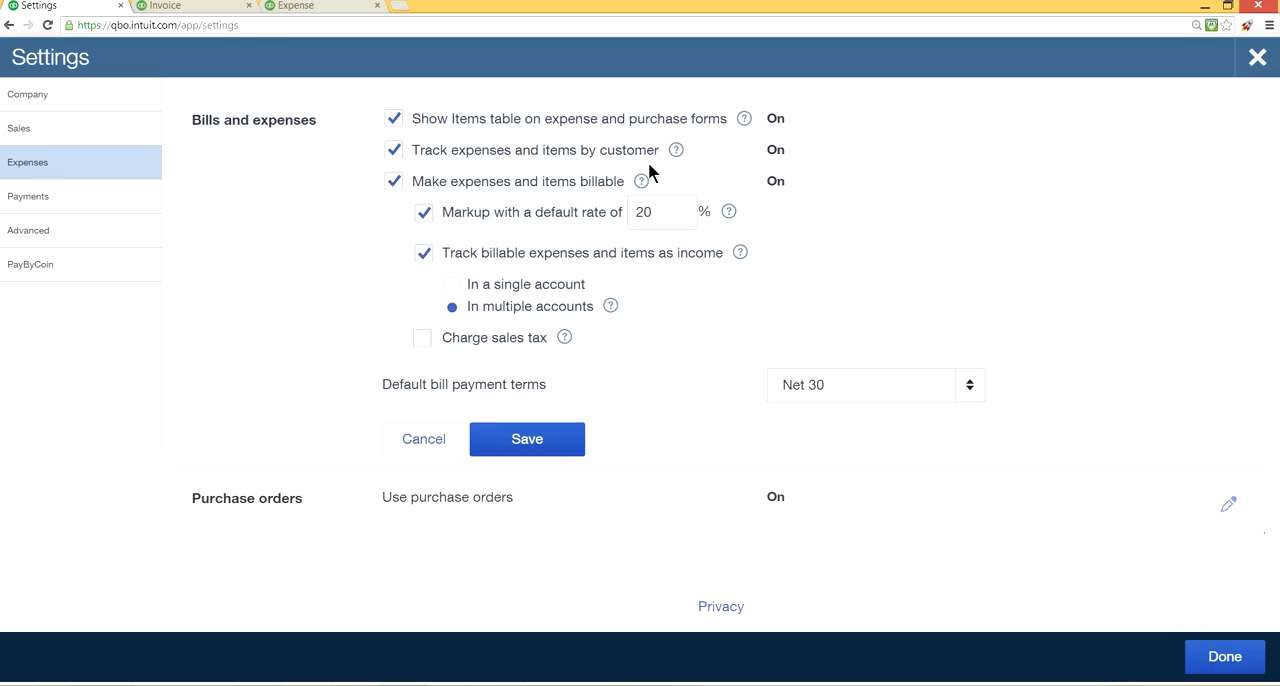
pyautogui.click(300, 6)
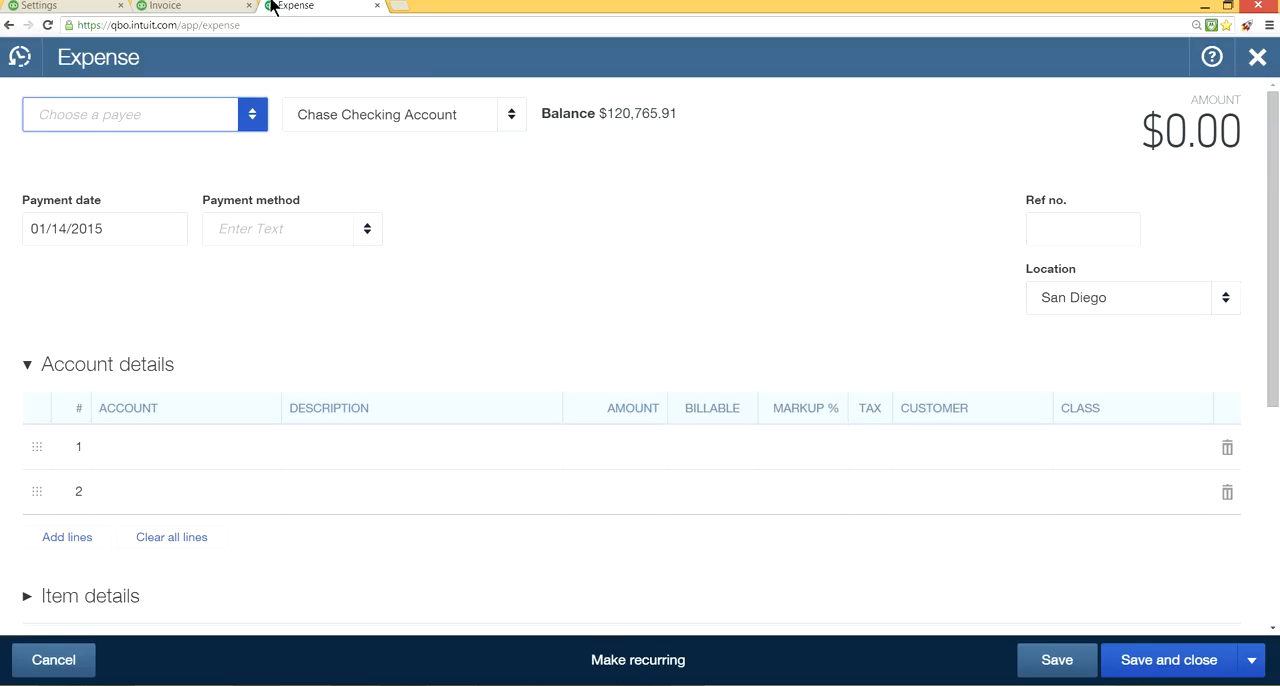
pyautogui.click(89, 6)
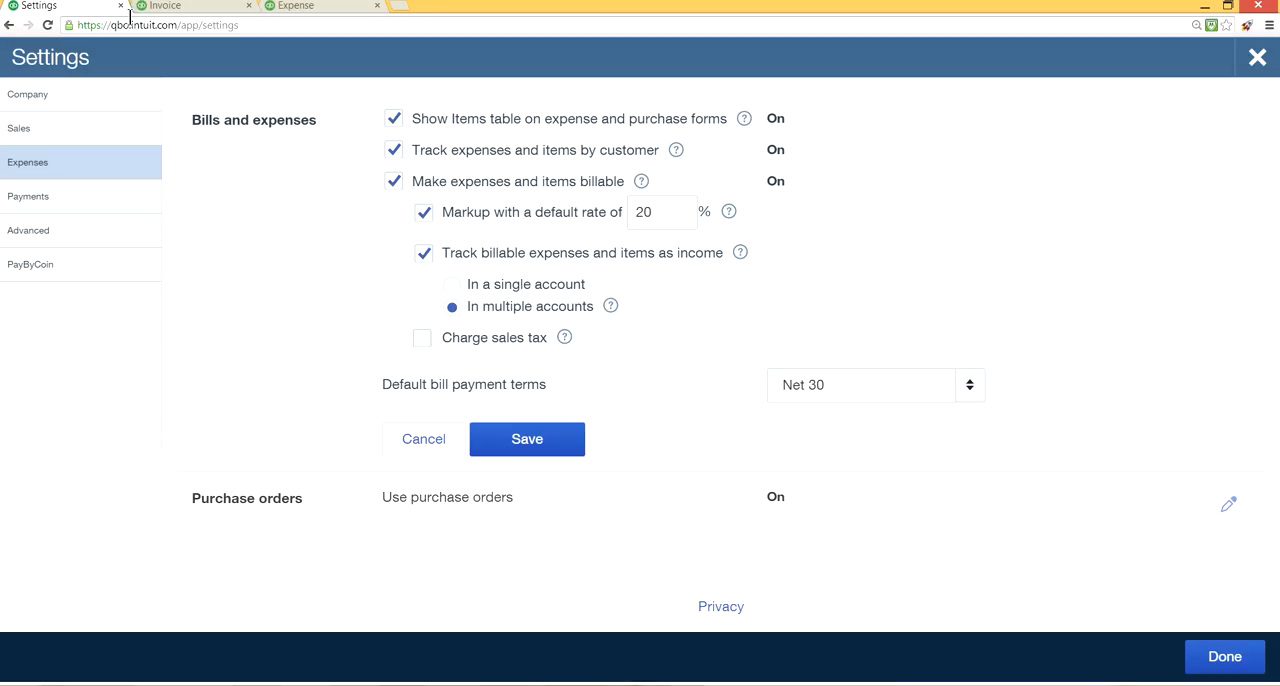
# Turn off tracking of expenses and items by customer, compare with the expense form, and turn the option back on.
pyautogui.click(394, 152)
pyautogui.click(292, 6)
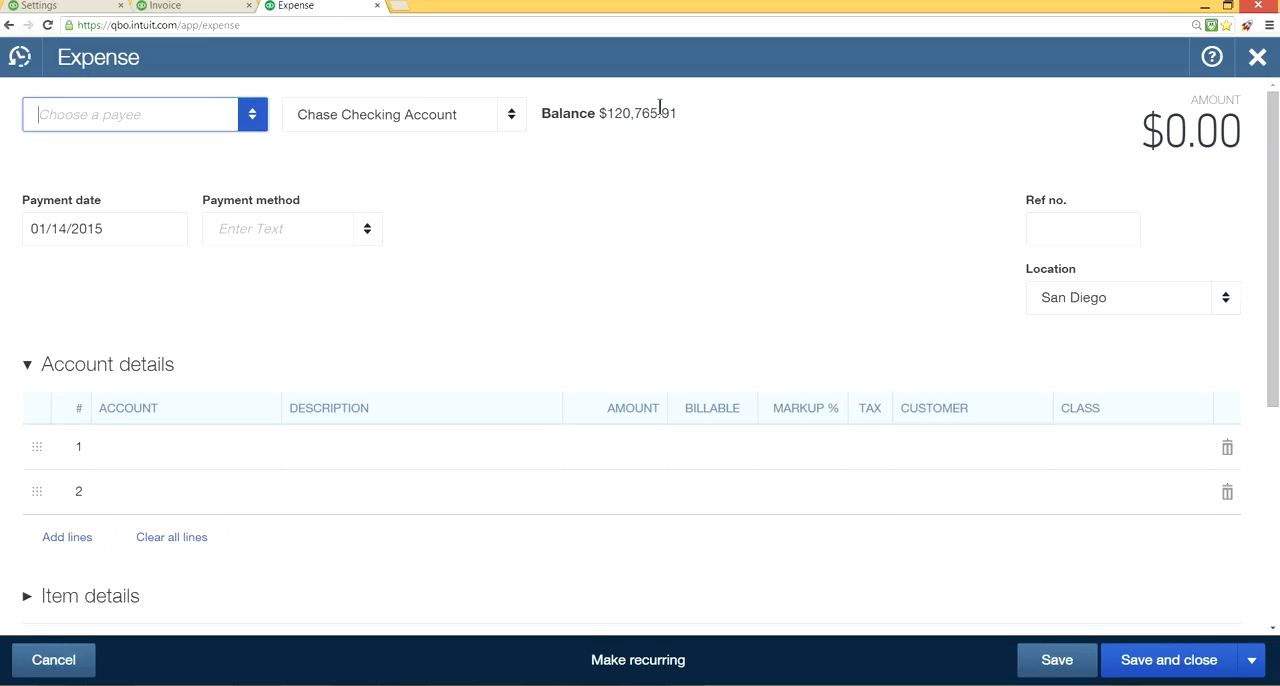
pyautogui.click(69, 6)
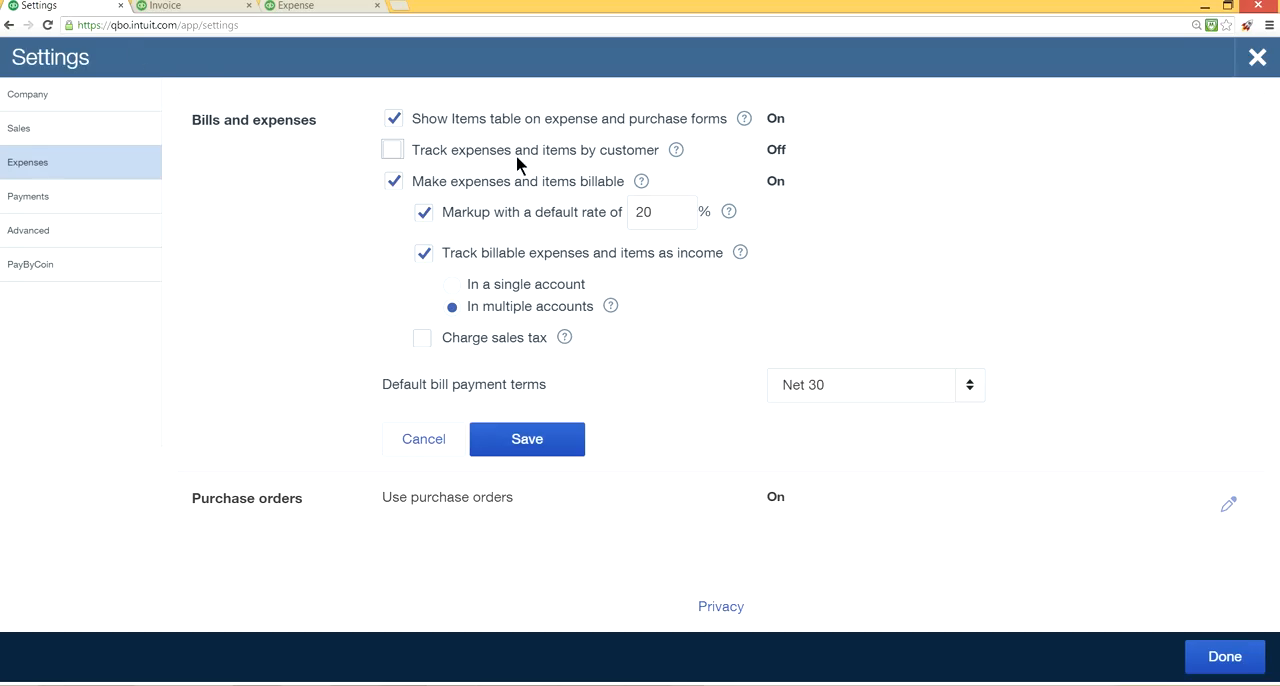
pyautogui.click(300, 6)
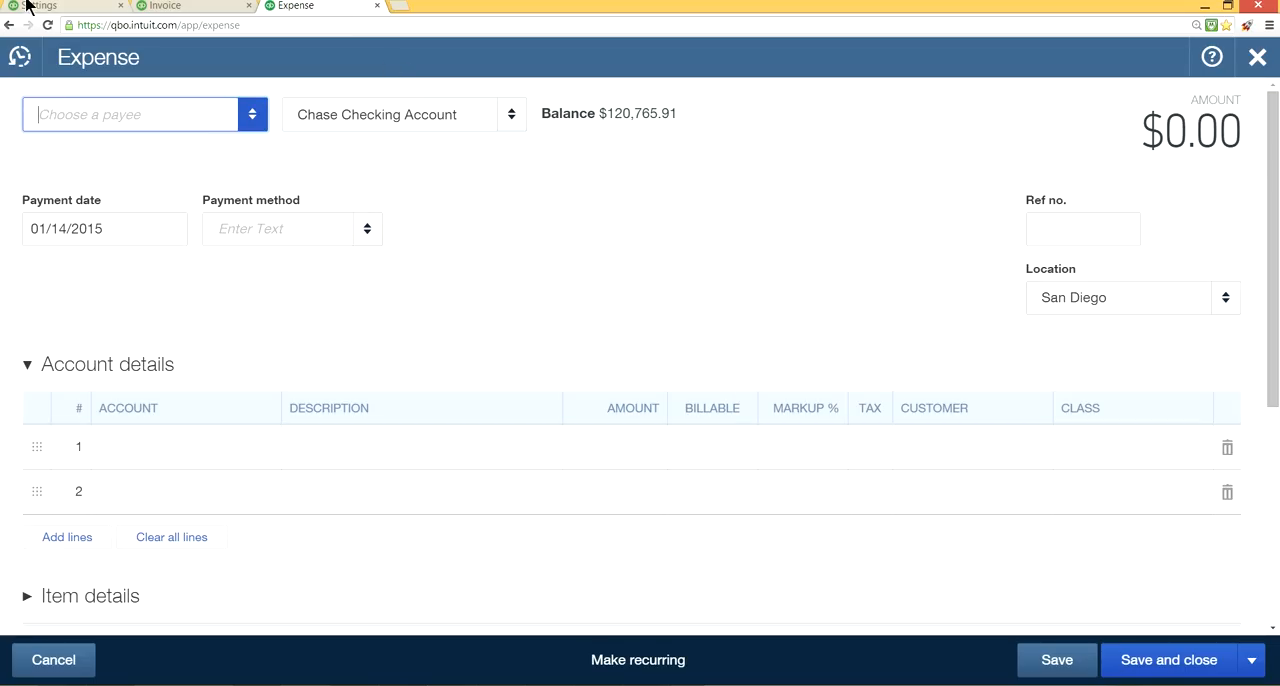
pyautogui.click(66, 8)
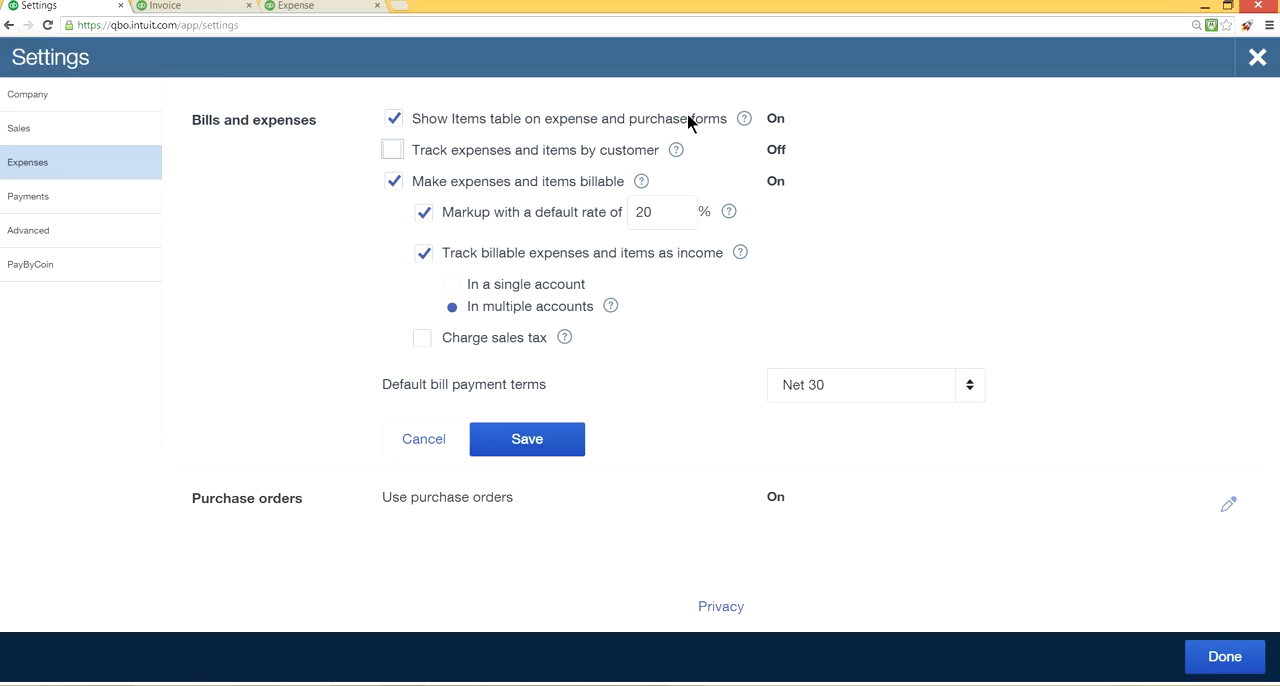
pyautogui.click(394, 150)
# Enter a 15% markup on the first account line of the expense form and return to the Expenses settings.
pyautogui.click(332, 14)
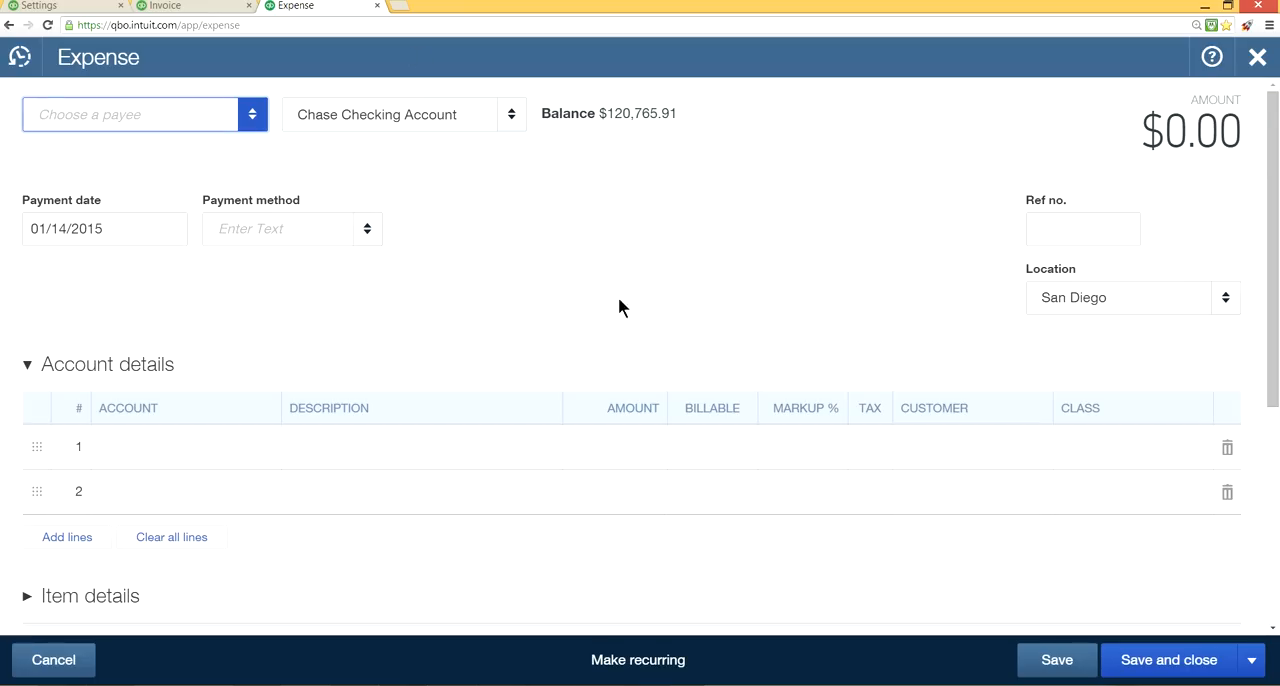
pyautogui.click(814, 450)
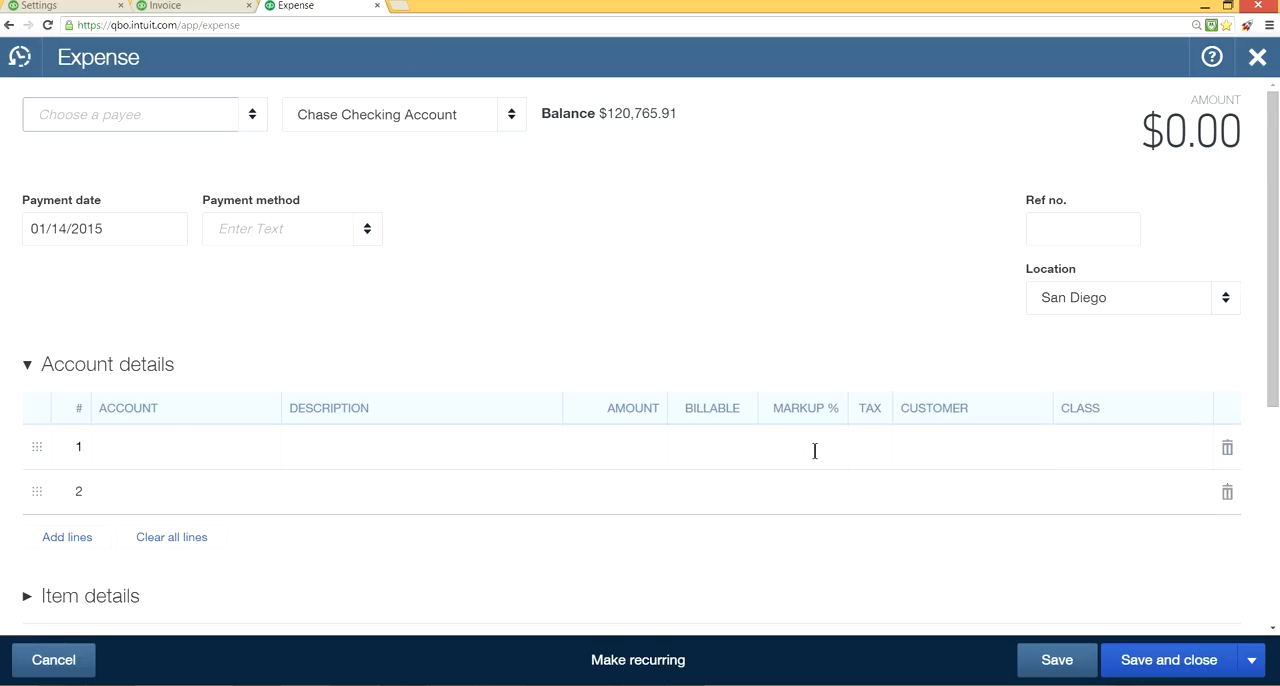
pyautogui.write('15')
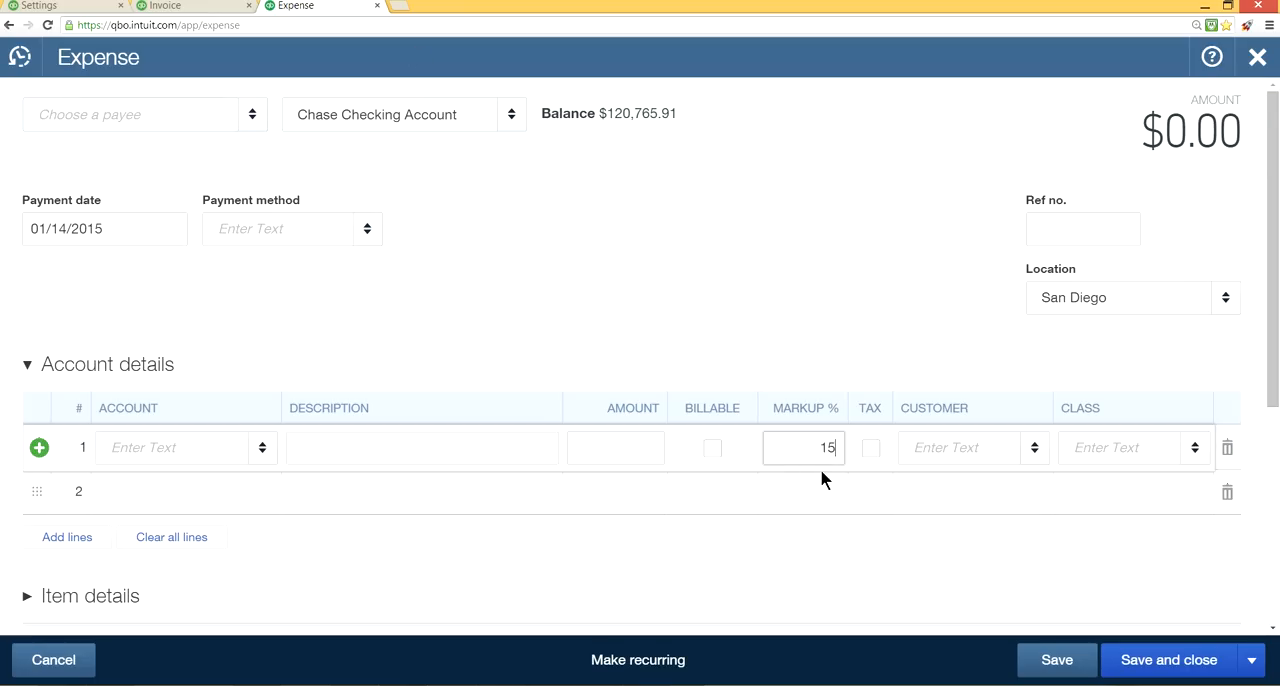
pyautogui.click(650, 450)
pyautogui.click(40, 6)
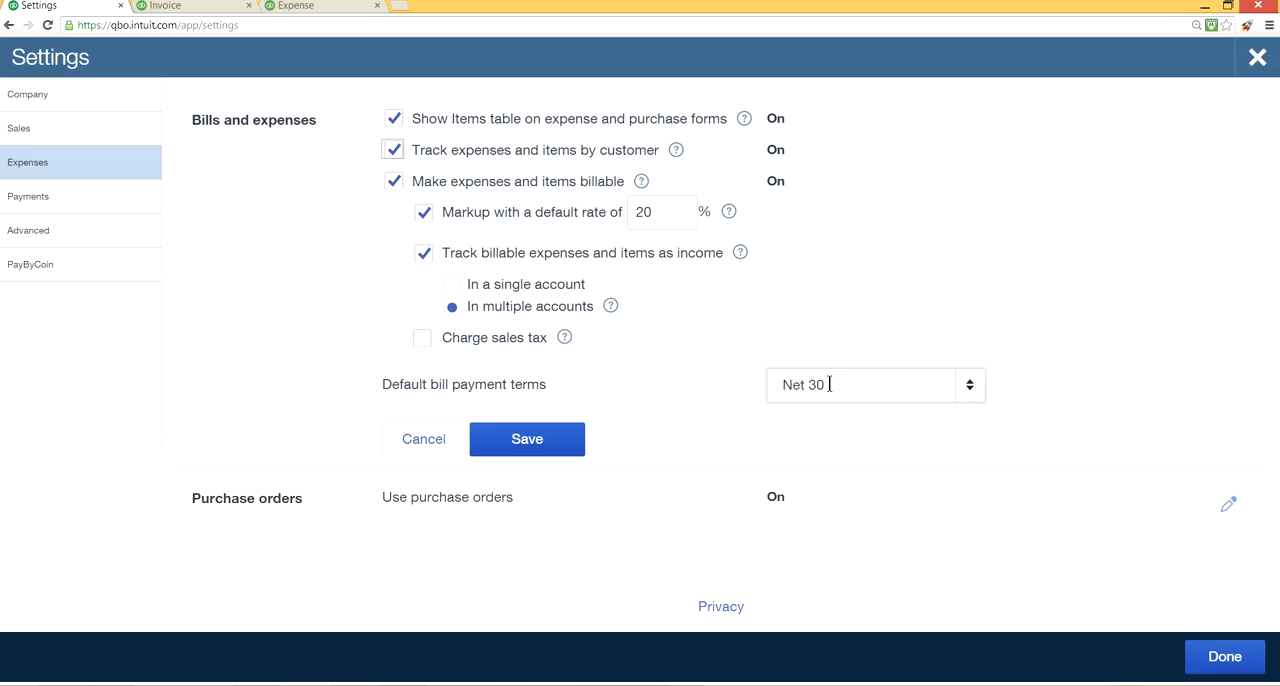
# Try Net 60 as the default bill payment terms, set them to Net 30, and save the Bills and expenses settings.
pyautogui.click(974, 388)
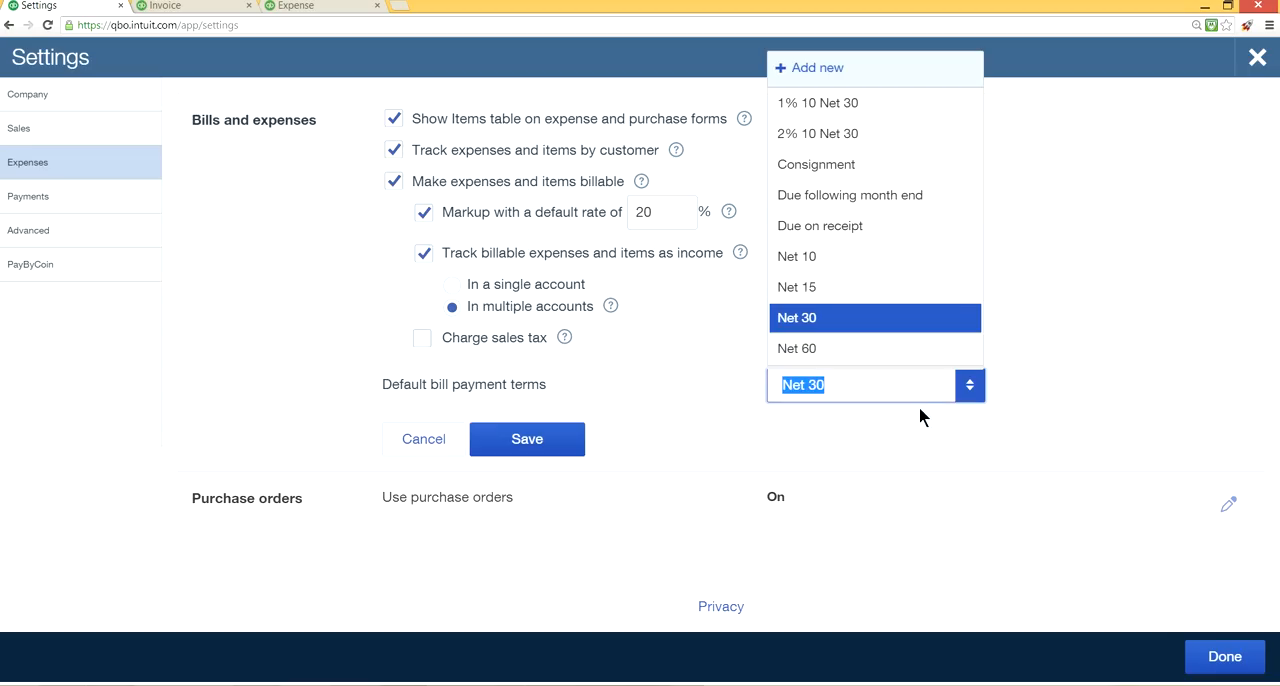
pyautogui.click(856, 348)
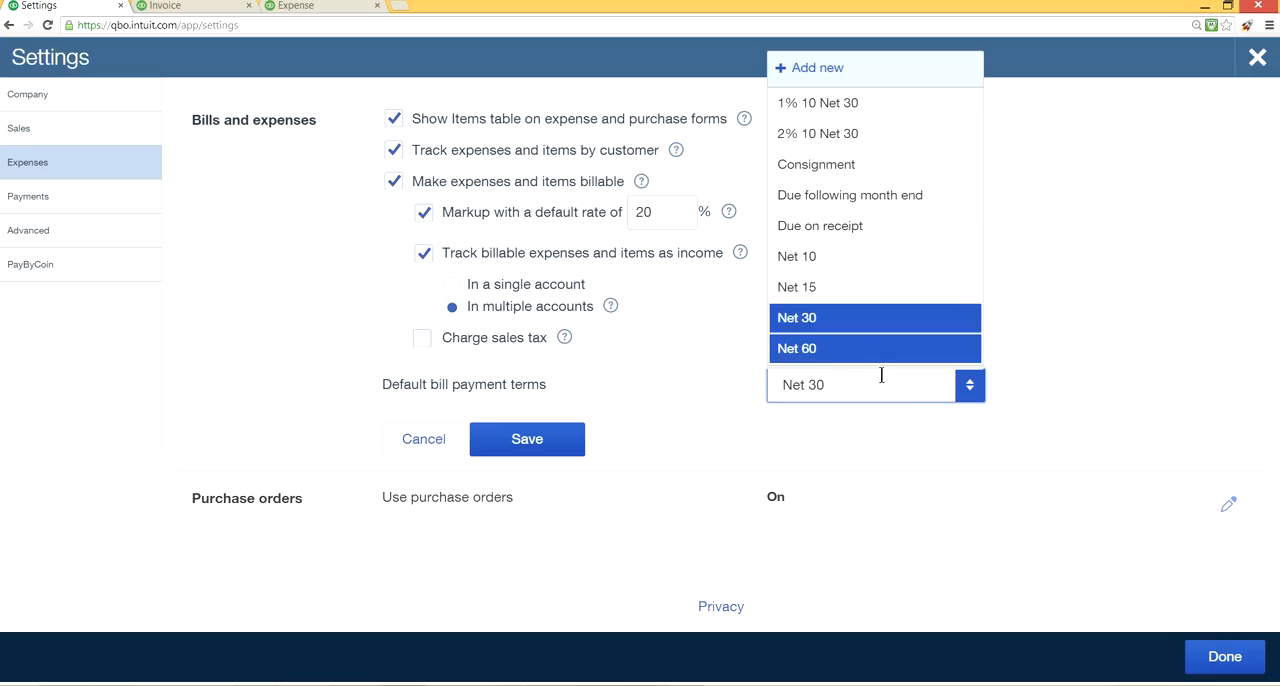
pyautogui.click(966, 392)
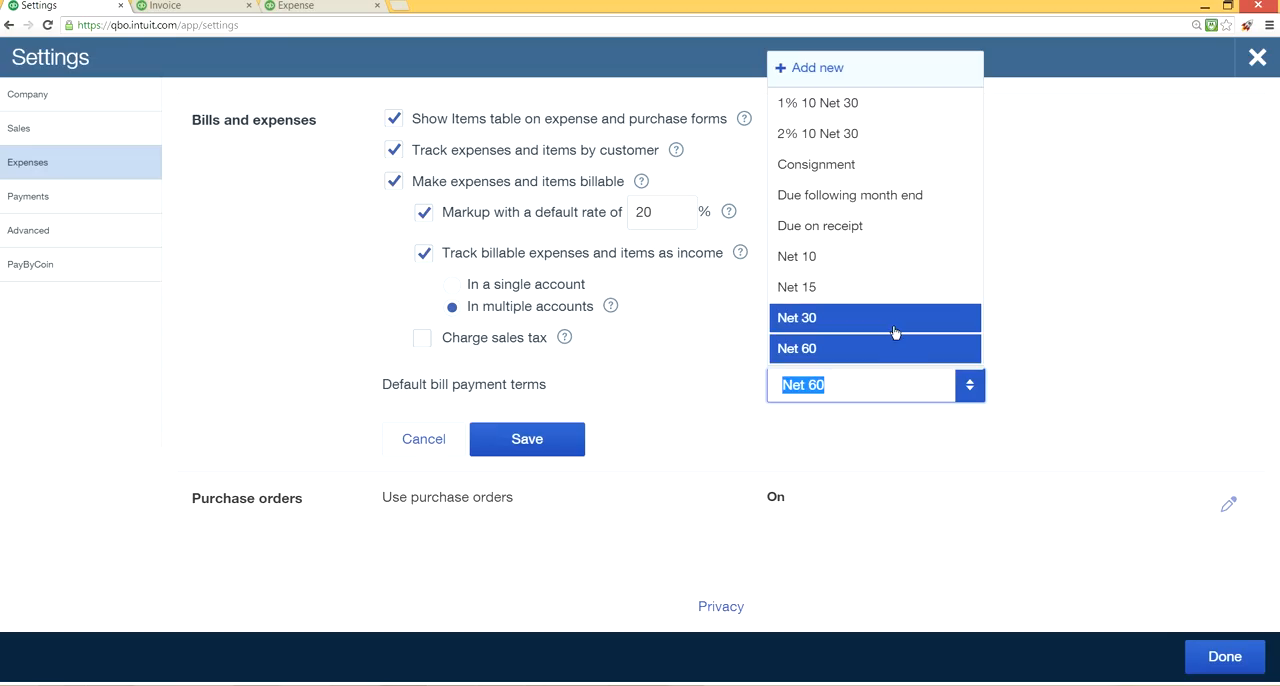
pyautogui.click(895, 320)
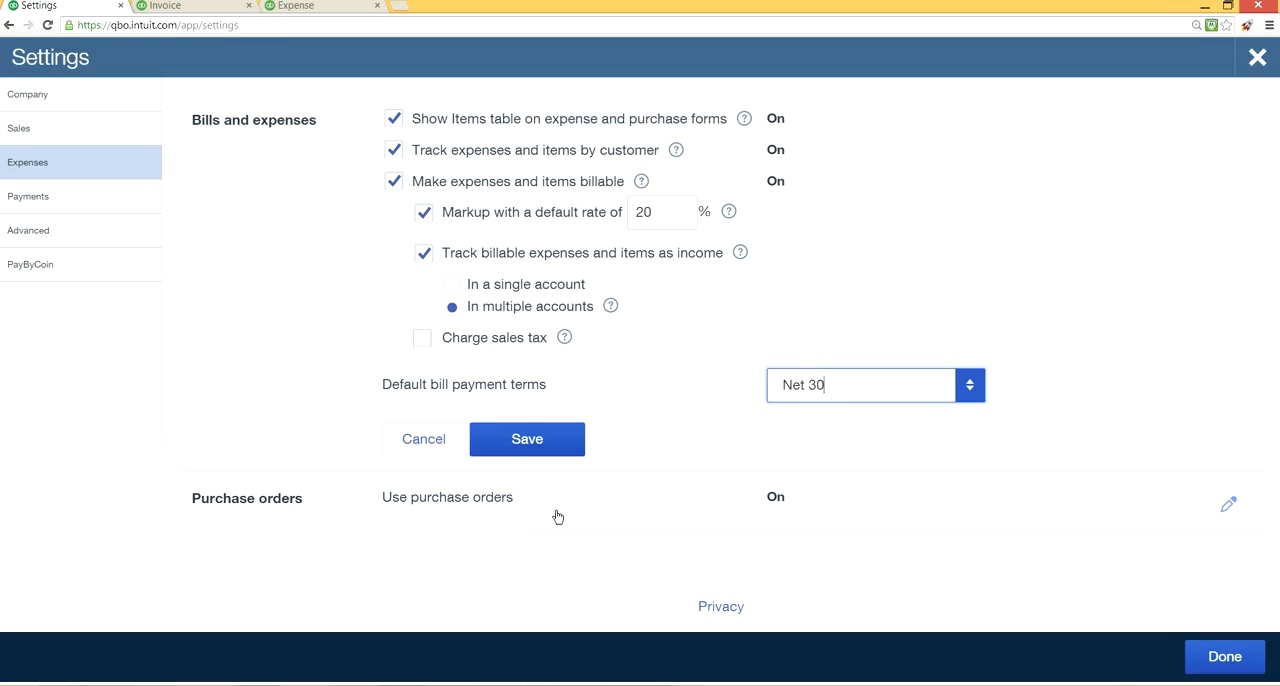
pyautogui.click(526, 446)
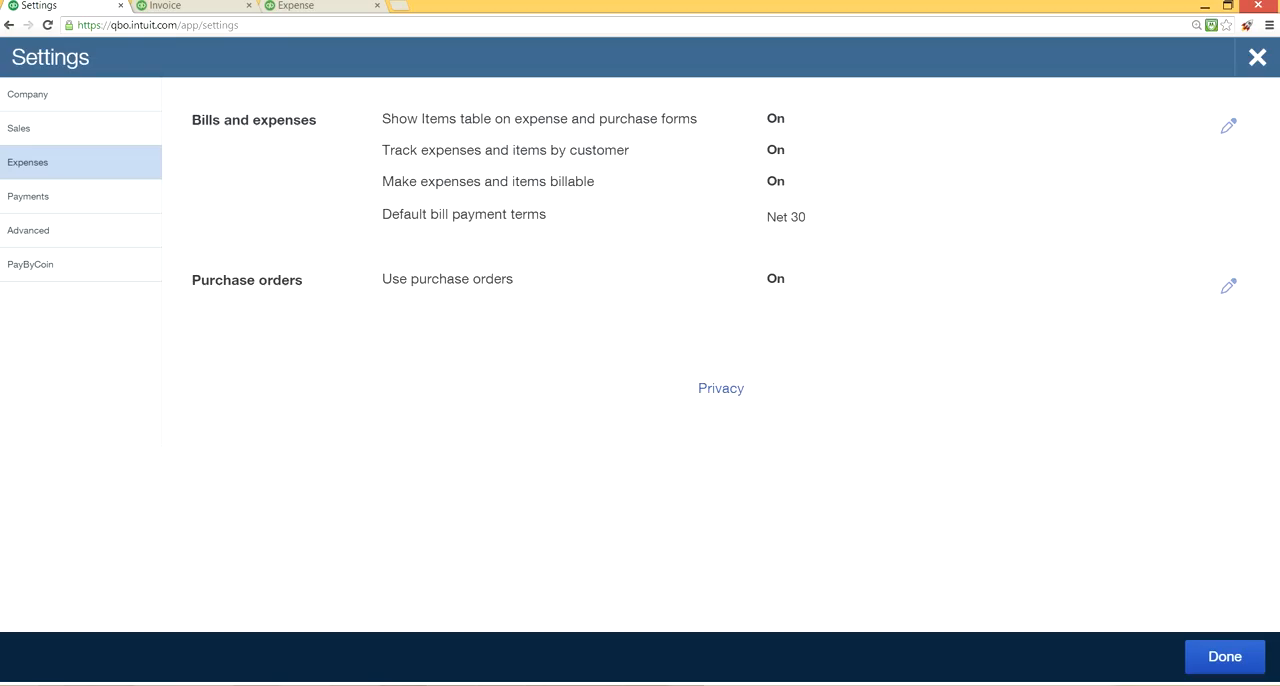
pyautogui.click(1236, 669)
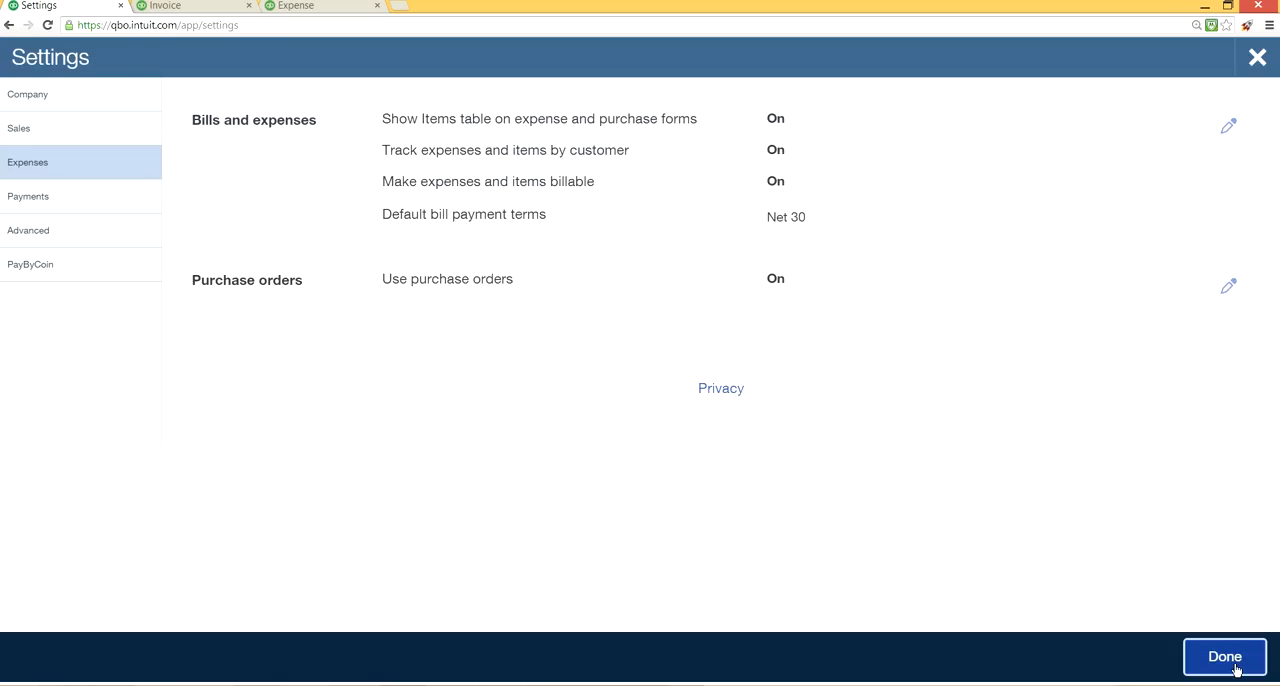
# Review the Payments settings and the QuickBooks Payments pricing plans, and return to the Payments settings.
pyautogui.click(31, 203)
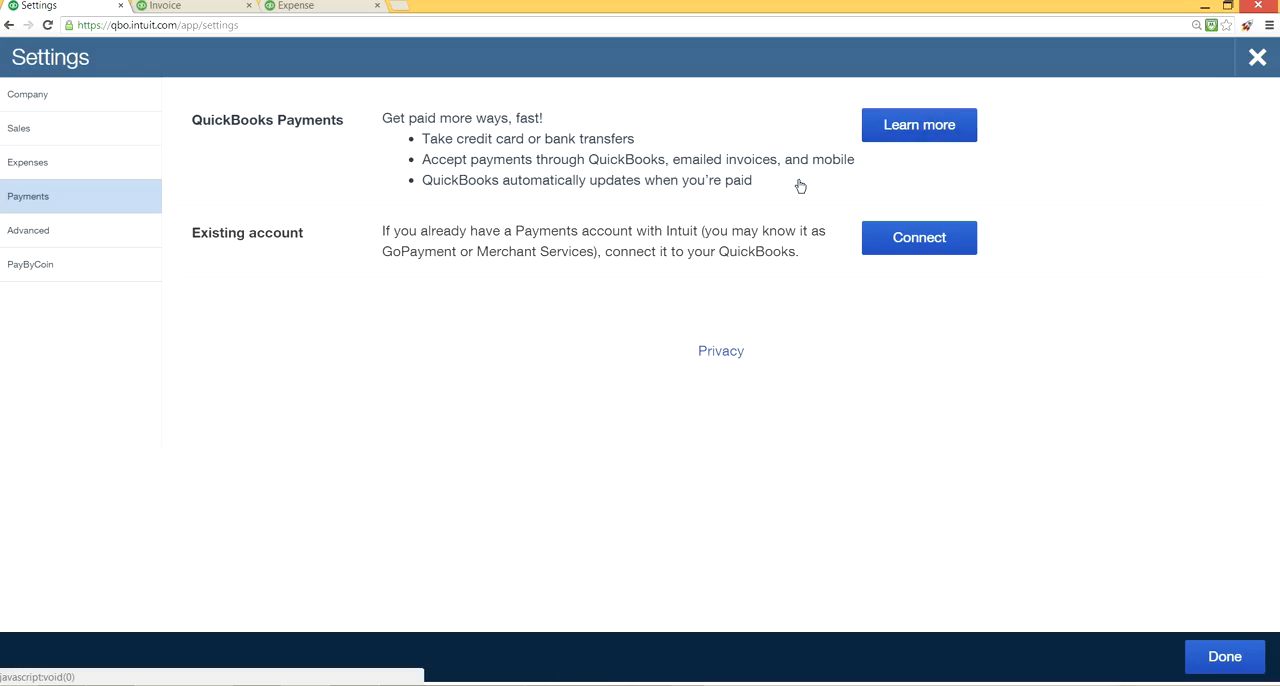
pyautogui.click(926, 134)
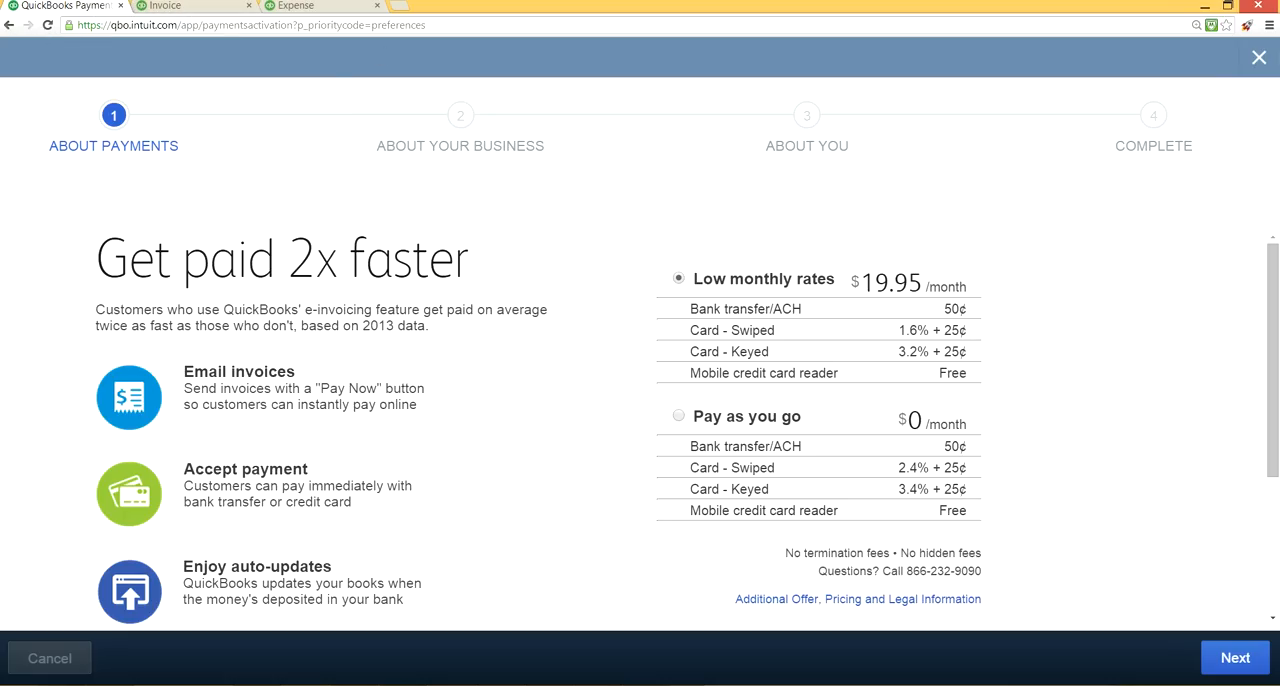
pyautogui.click(1259, 57)
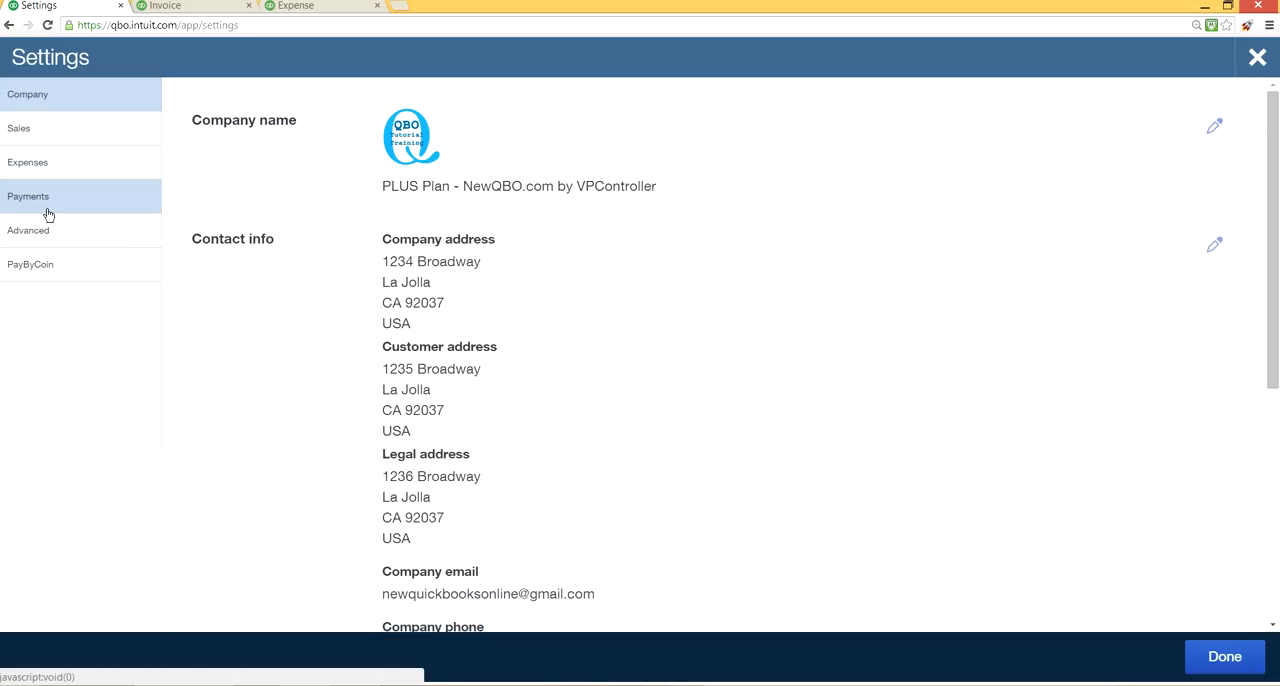
pyautogui.click(47, 207)
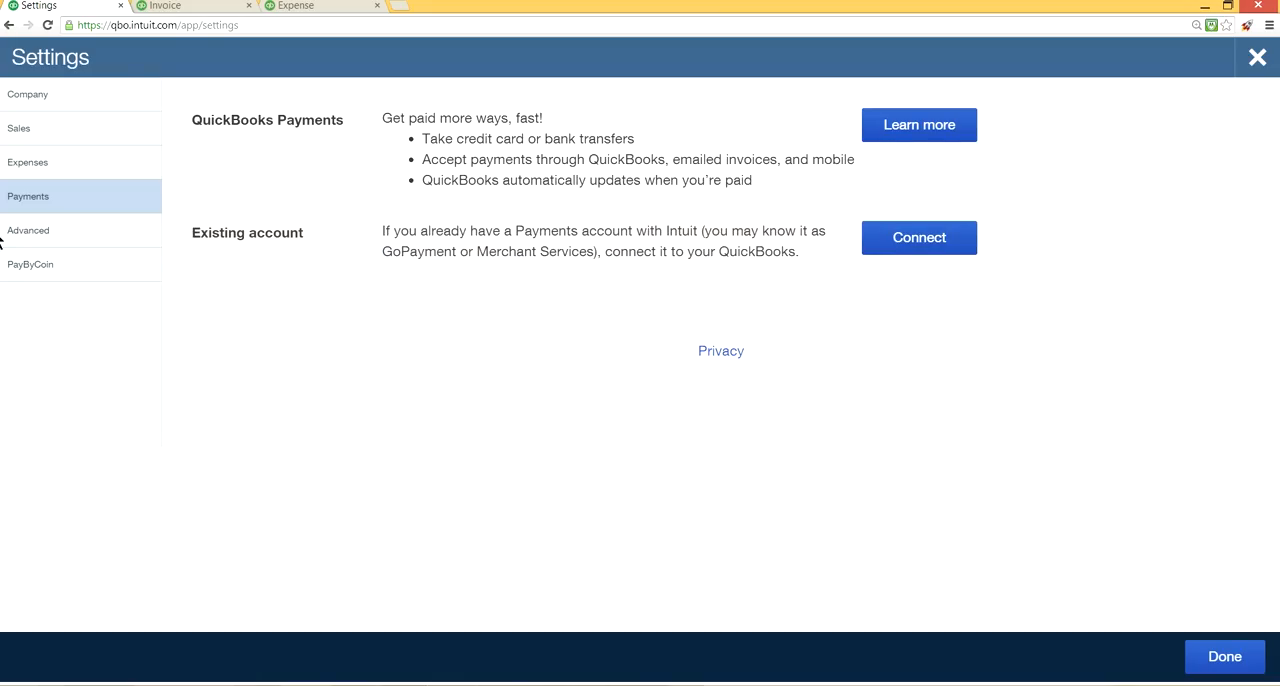
# Open the Advanced settings' Accounting section for editing and review the first-month choices for the fiscal year and income tax year.
pyautogui.click(85, 230)
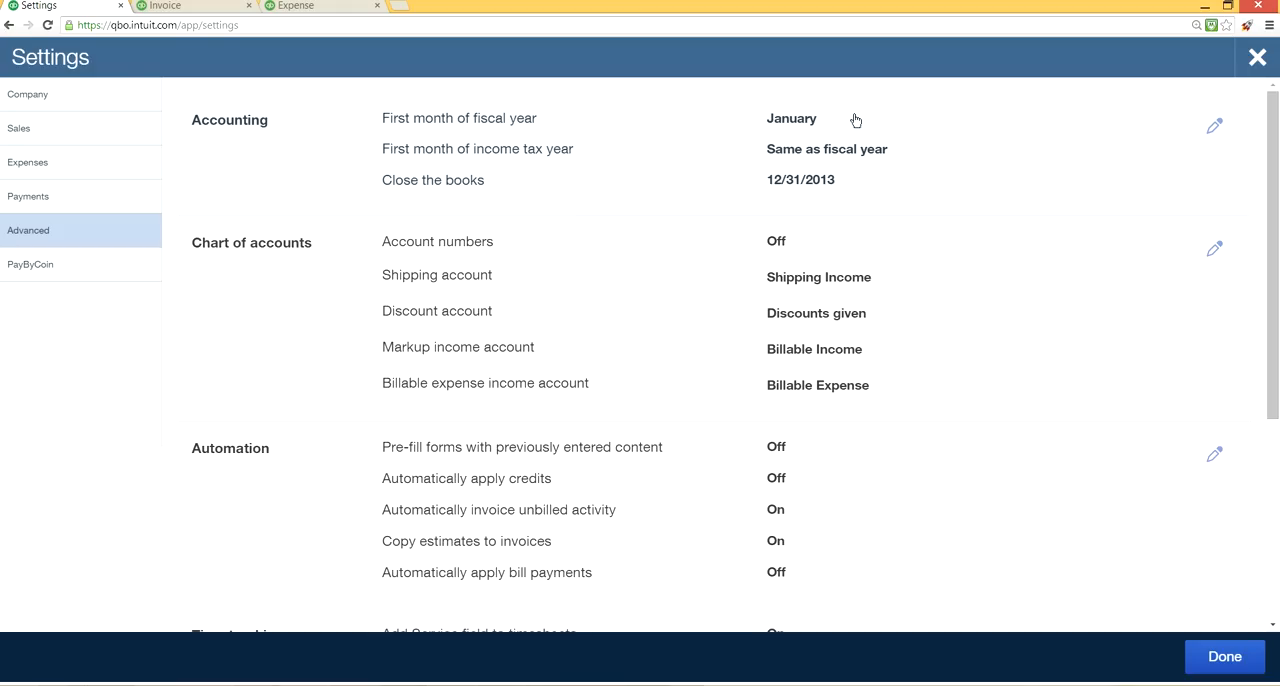
pyautogui.click(903, 118)
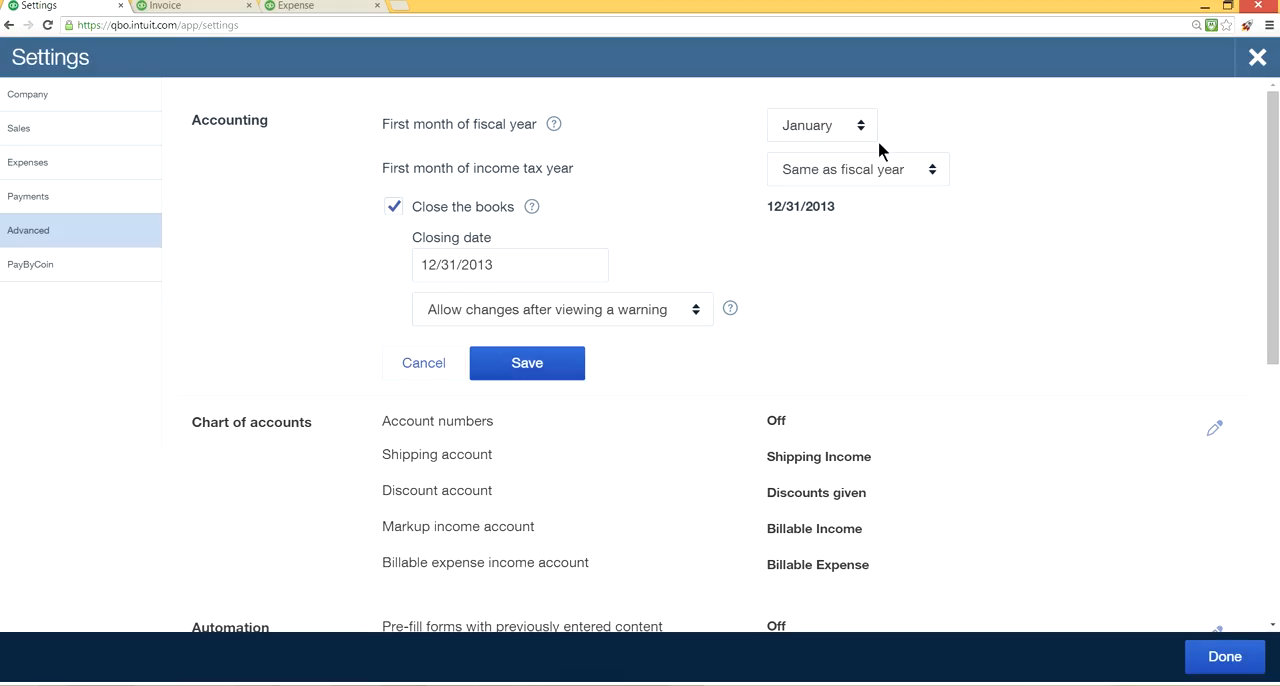
pyautogui.click(862, 128)
pyautogui.click(862, 128)
pyautogui.click(936, 170)
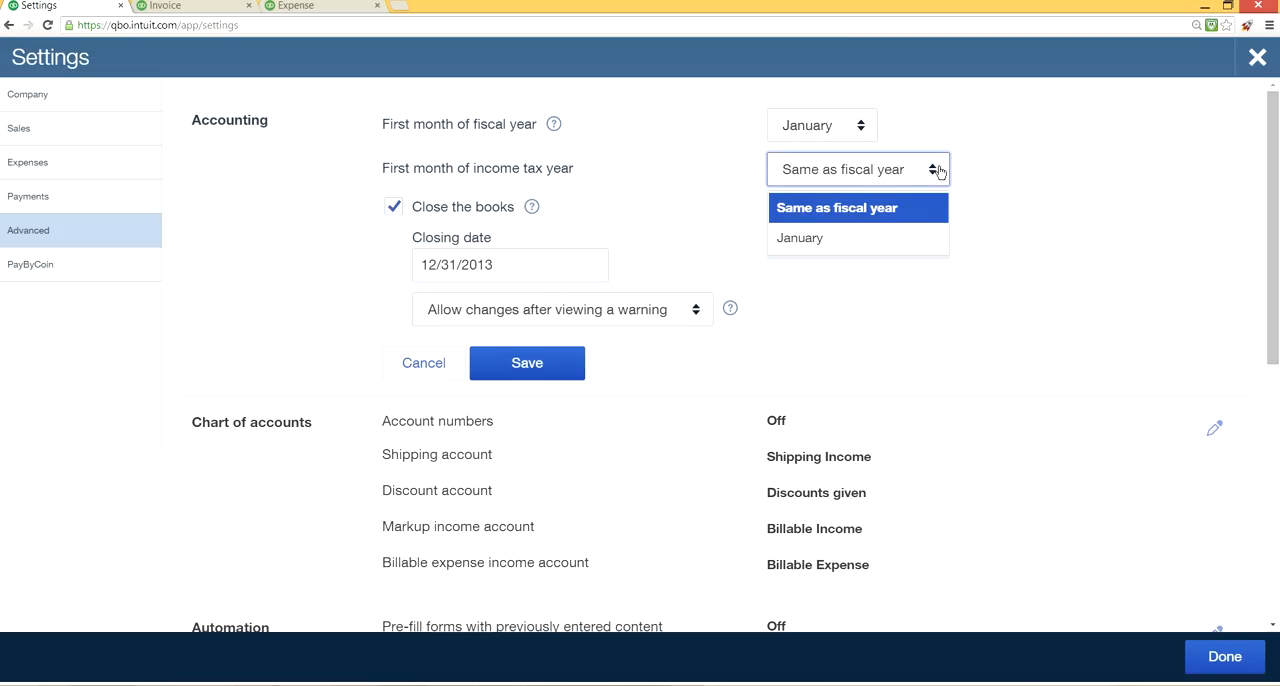
pyautogui.click(998, 188)
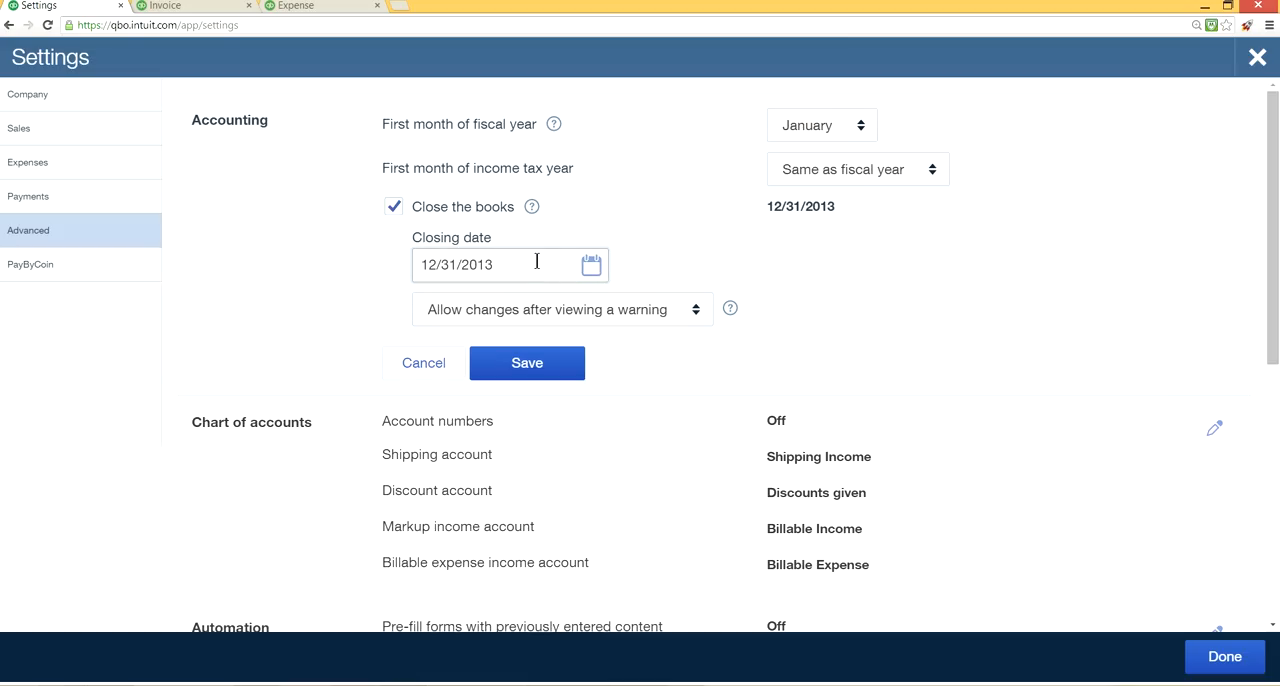
# Try 12/31/2014 as the closing date for the books and review the options for allowing changes after closing.
pyautogui.click(591, 266)
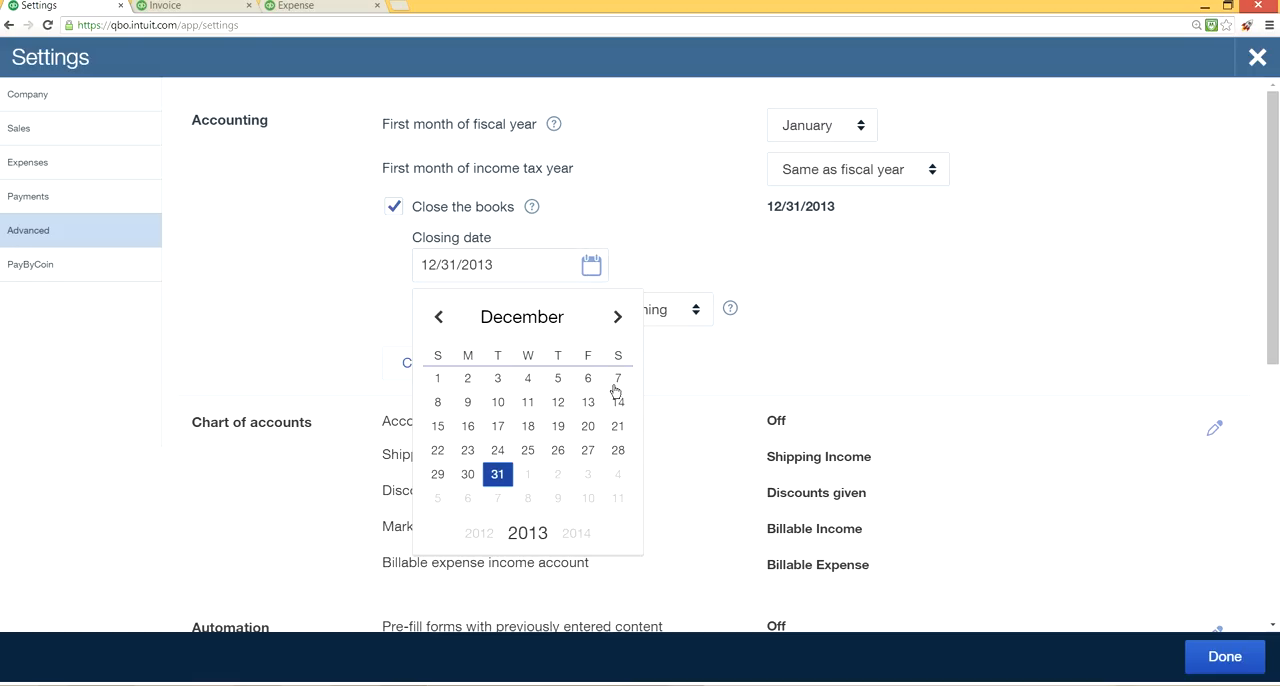
pyautogui.click(578, 533)
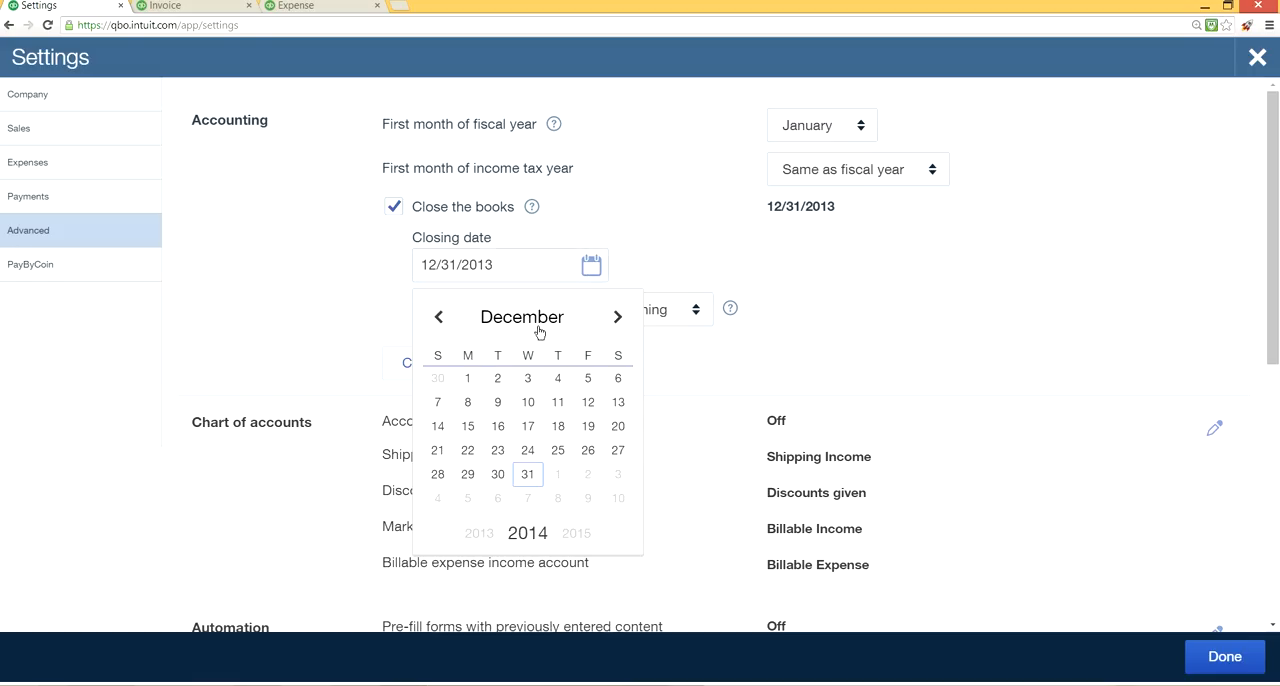
pyautogui.click(359, 288)
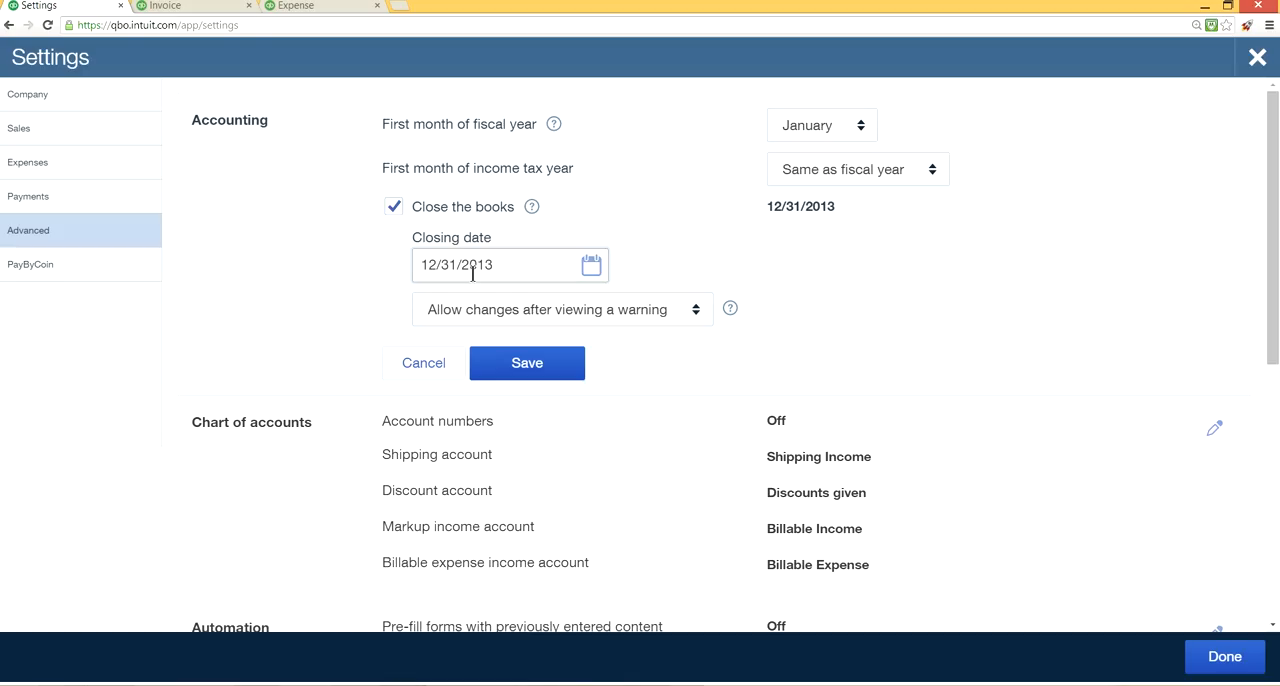
pyautogui.click(591, 266)
pyautogui.click(575, 536)
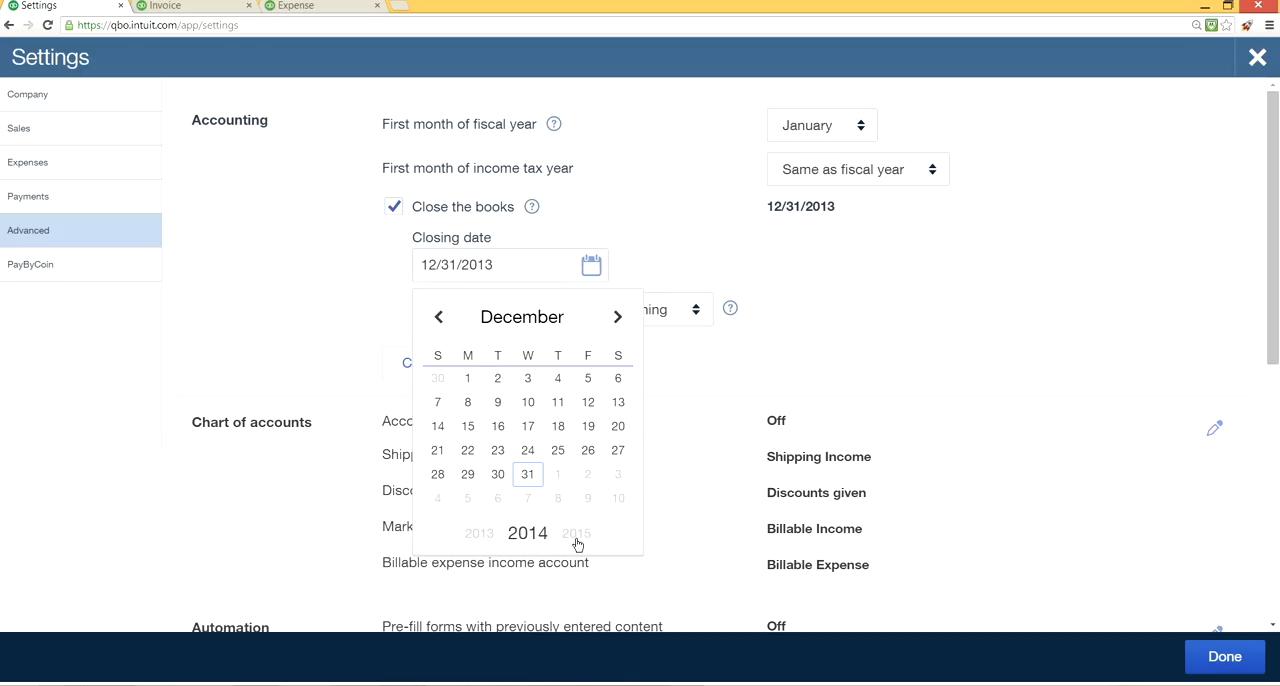
pyautogui.click(616, 317)
pyautogui.click(616, 317)
pyautogui.click(524, 263)
pyautogui.press('BackSpace')
pyautogui.write('4')
pyautogui.click(346, 289)
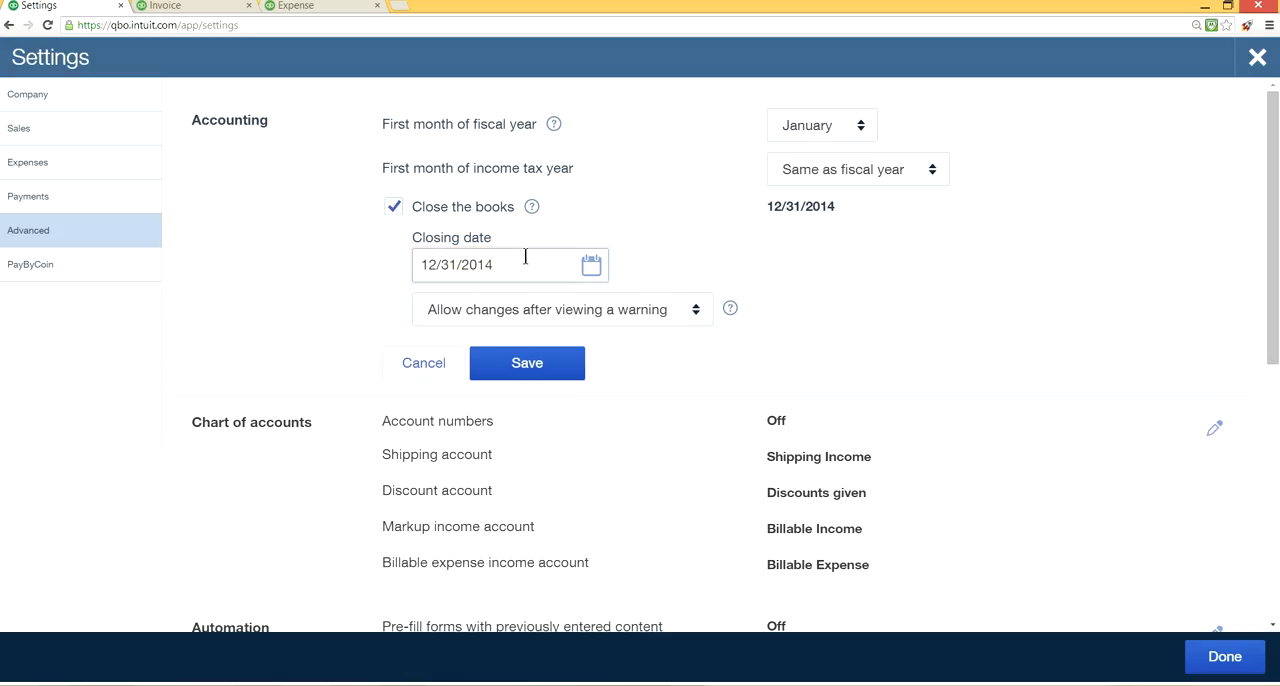
pyautogui.click(692, 314)
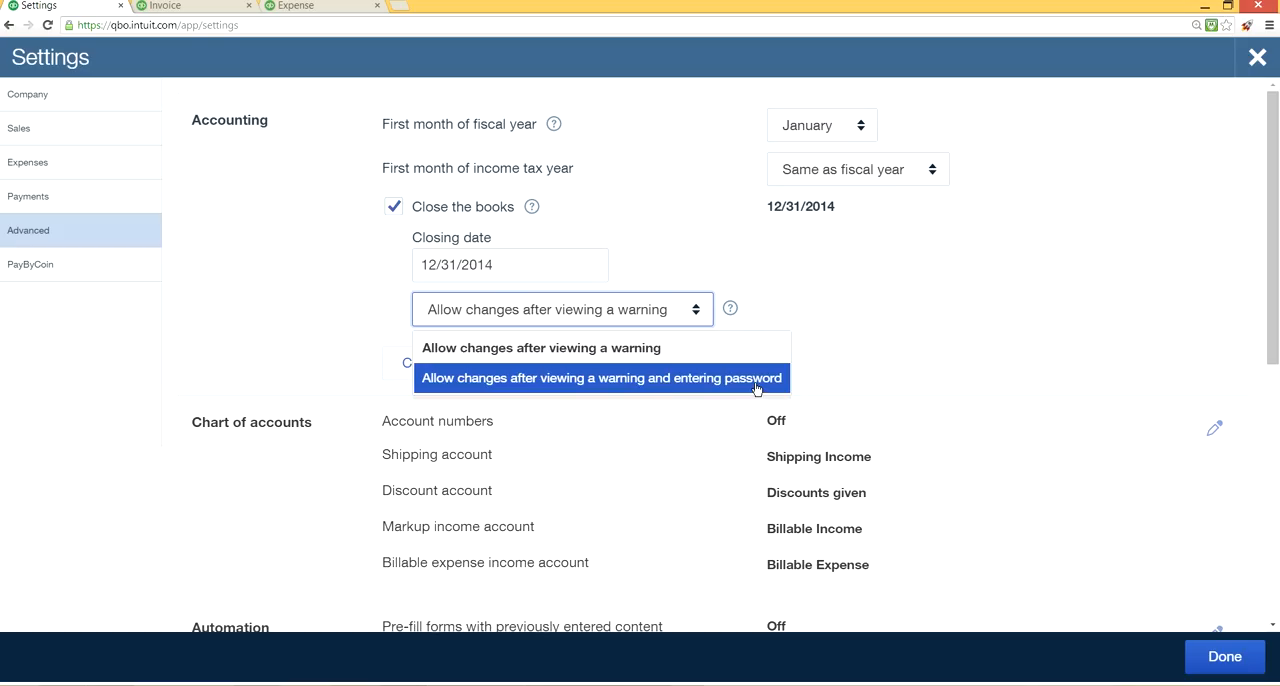
pyautogui.click(877, 344)
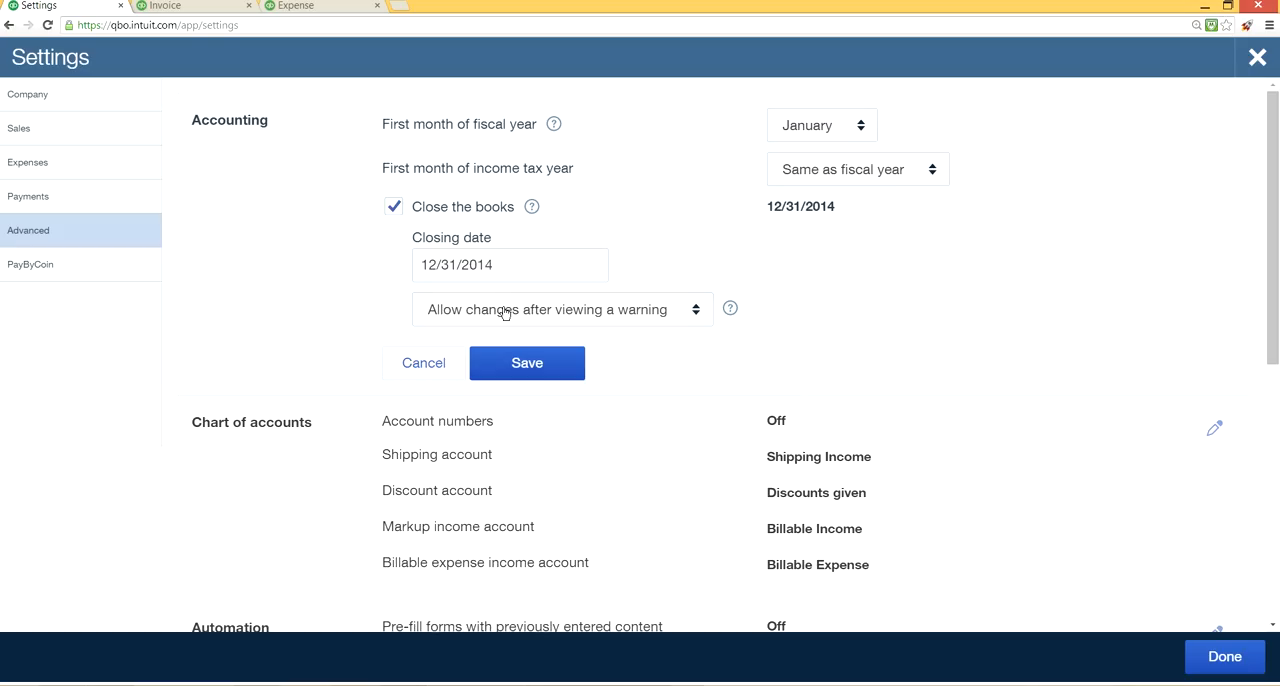
# Try to save the Accounting changes while switching sections, discard them, and open the Chart of accounts section for editing.
pyautogui.scroll(-1, 581, 426)
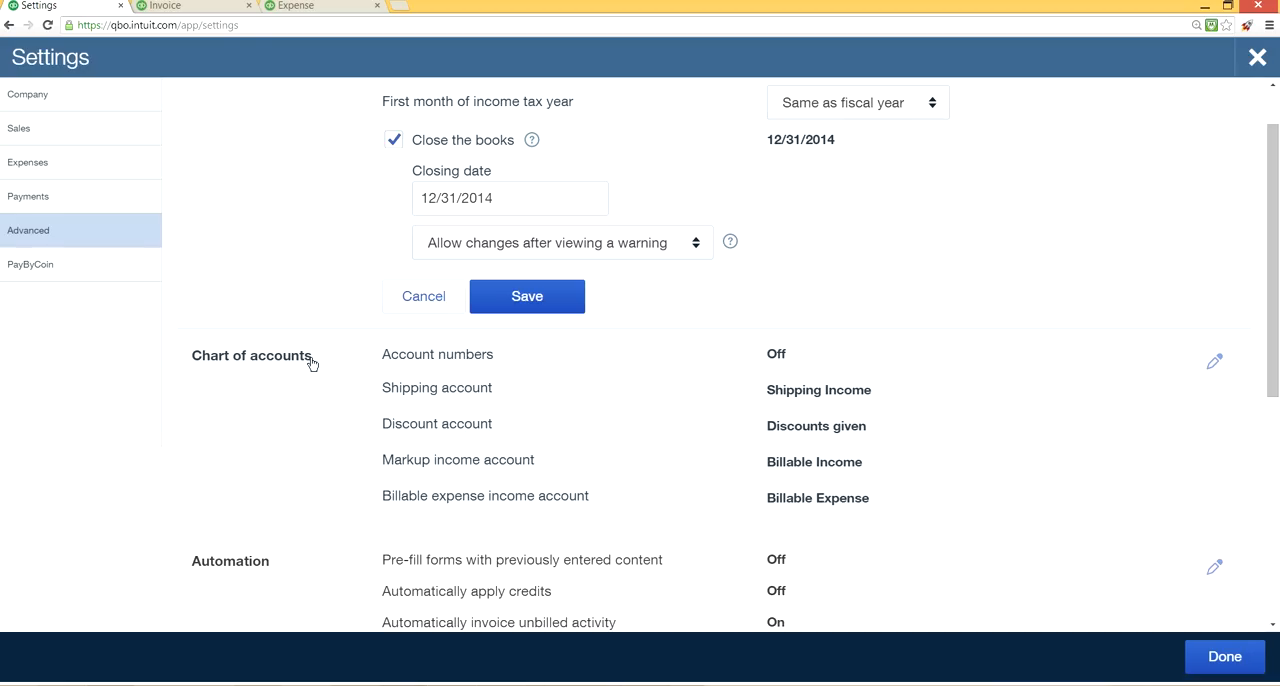
pyautogui.click(777, 362)
pyautogui.click(824, 414)
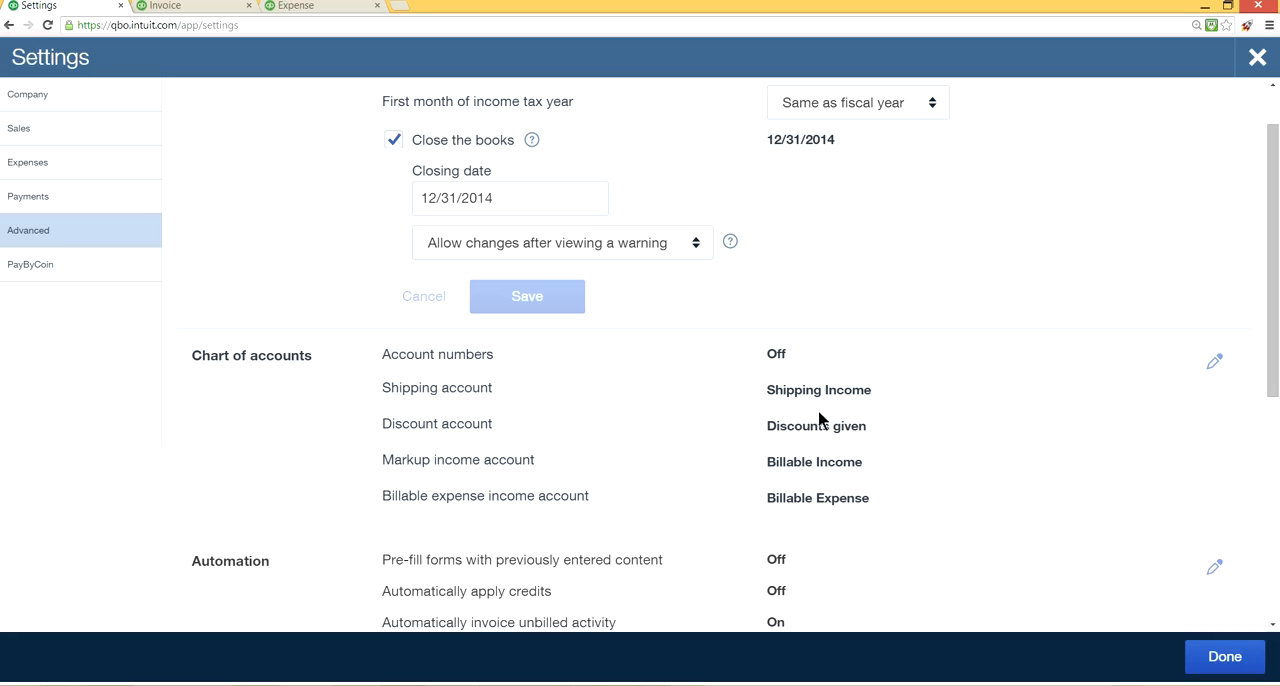
pyautogui.click(777, 358)
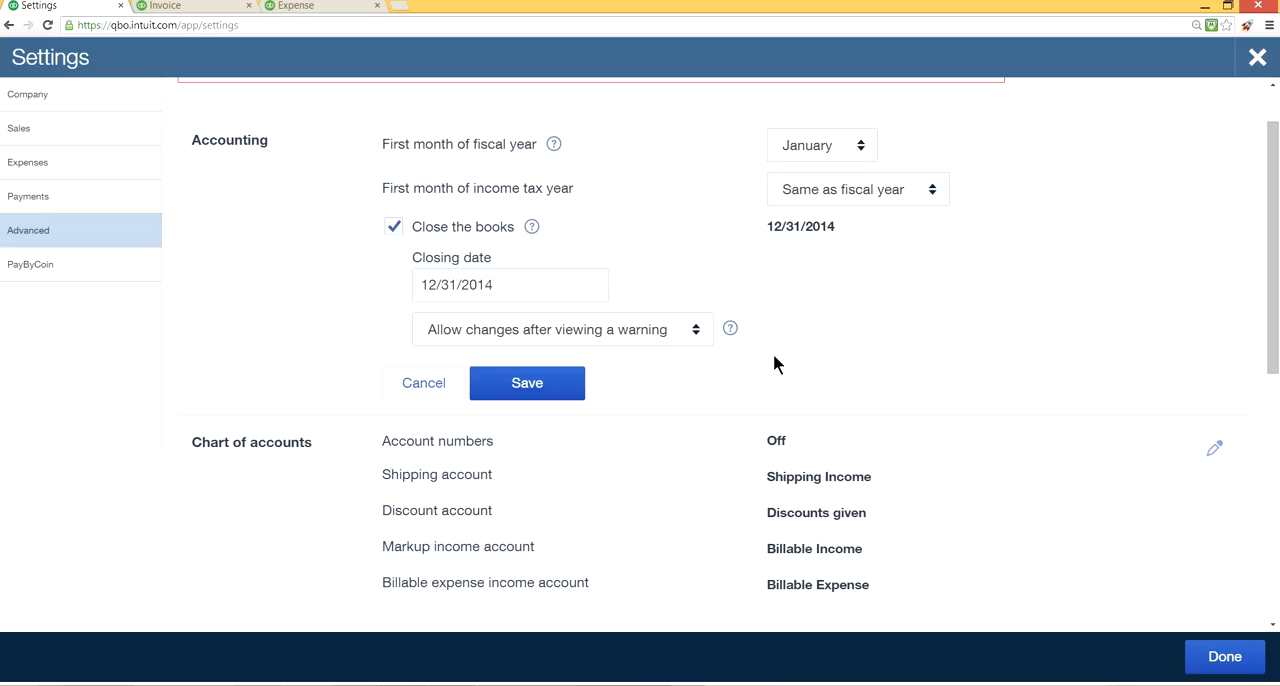
pyautogui.click(1208, 450)
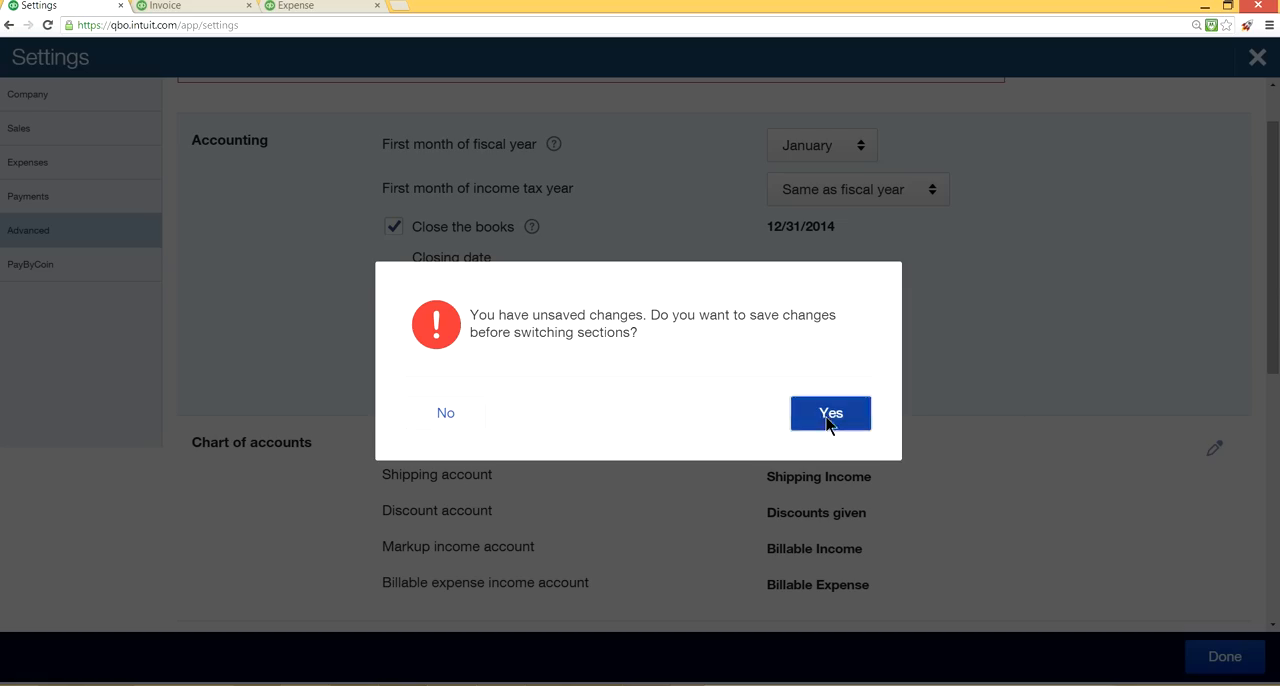
pyautogui.click(829, 415)
pyautogui.click(530, 385)
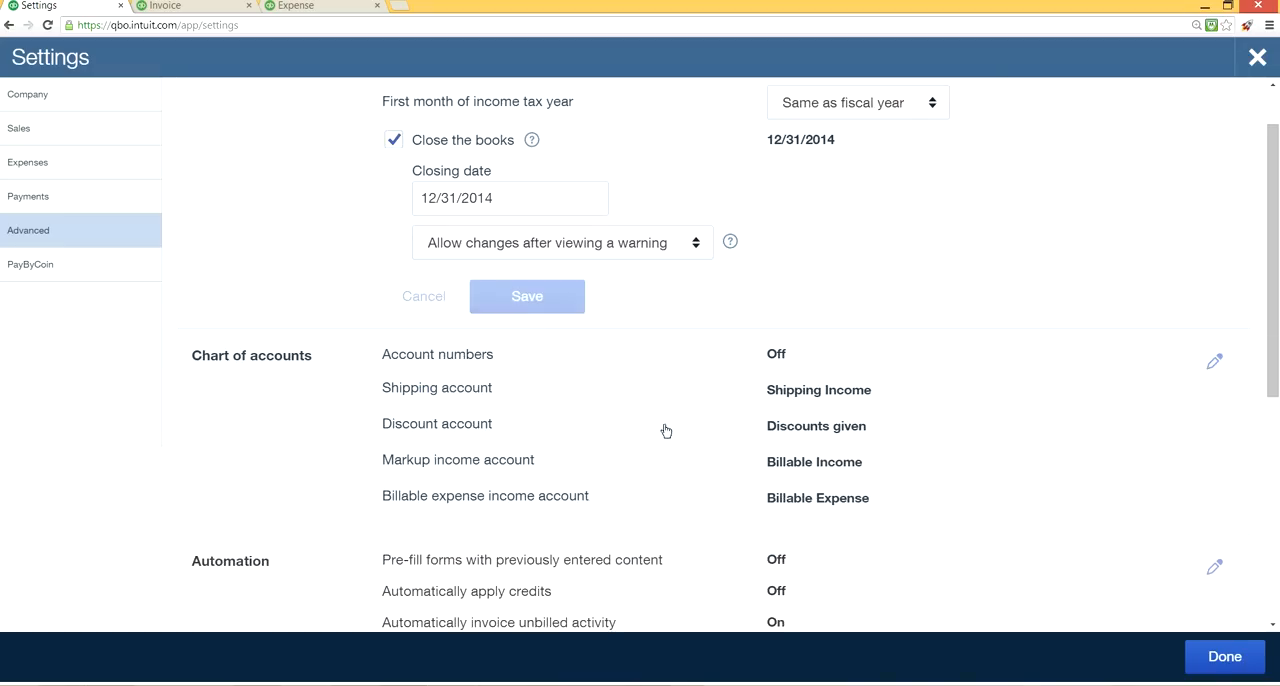
pyautogui.click(775, 448)
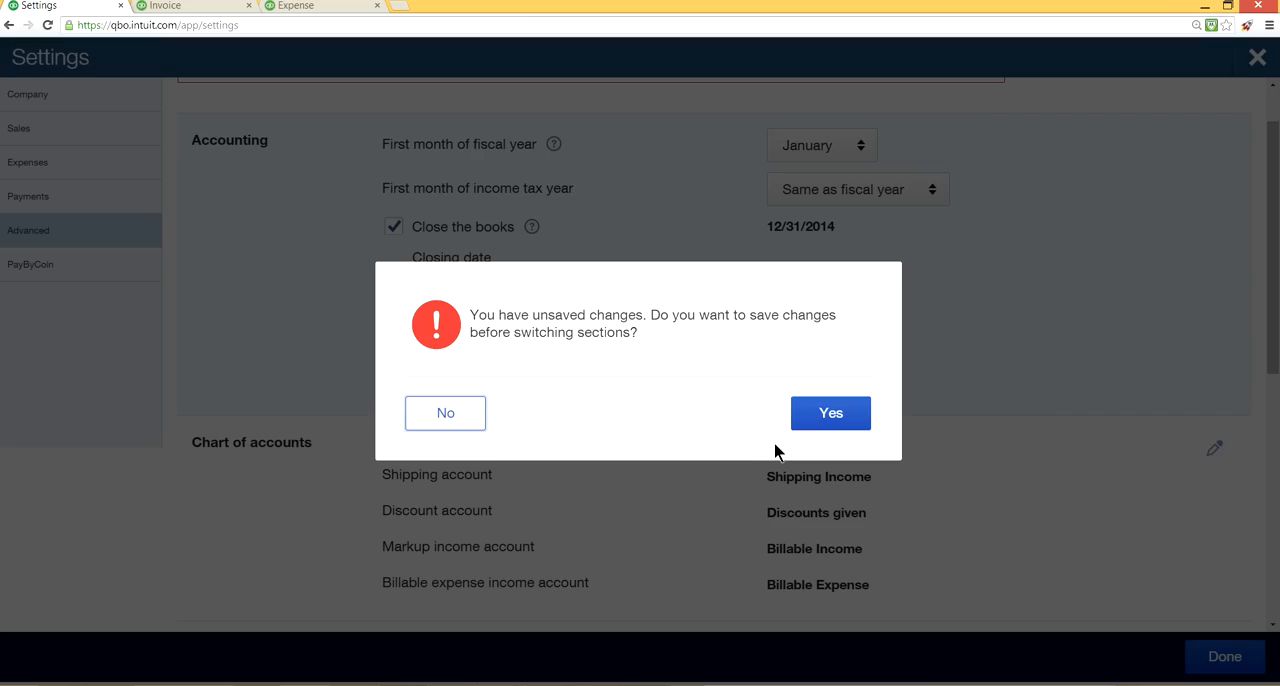
pyautogui.click(452, 415)
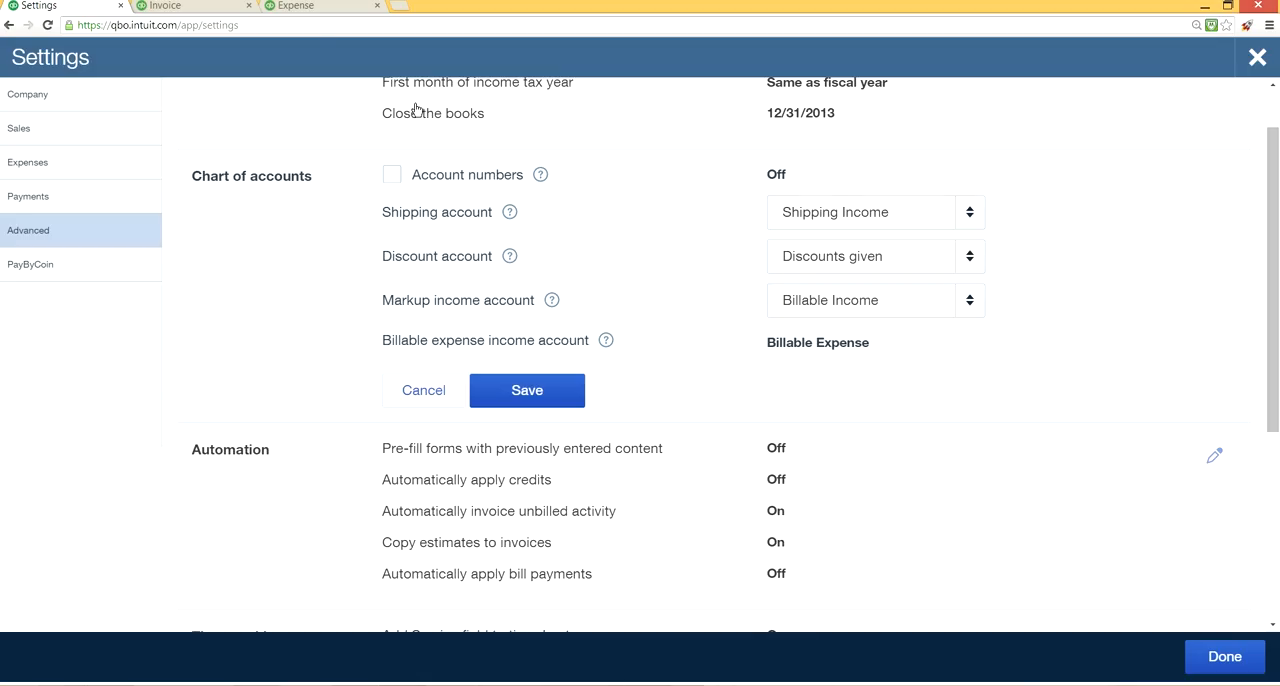
# Enter a 50.00 shipping charge on the invoice, check the expense form, and return to the Advanced settings.
pyautogui.click(210, 7)
pyautogui.click(1215, 530)
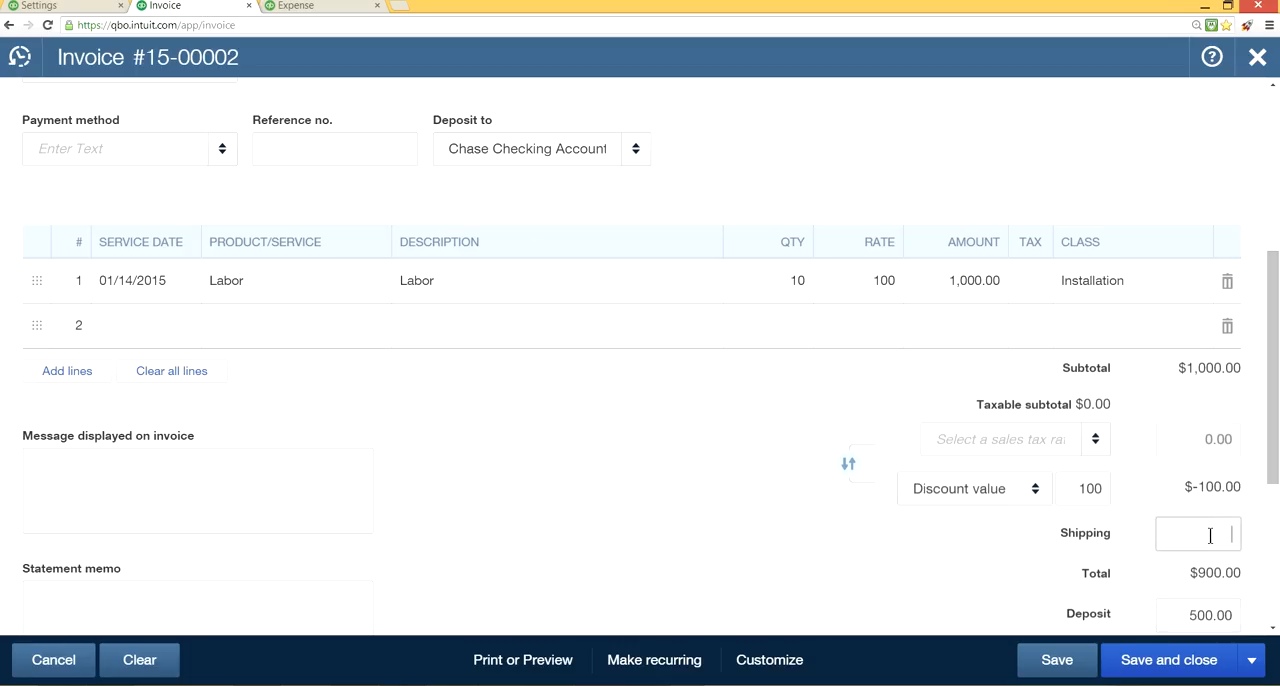
pyautogui.write('50.00')
pyautogui.click(300, 7)
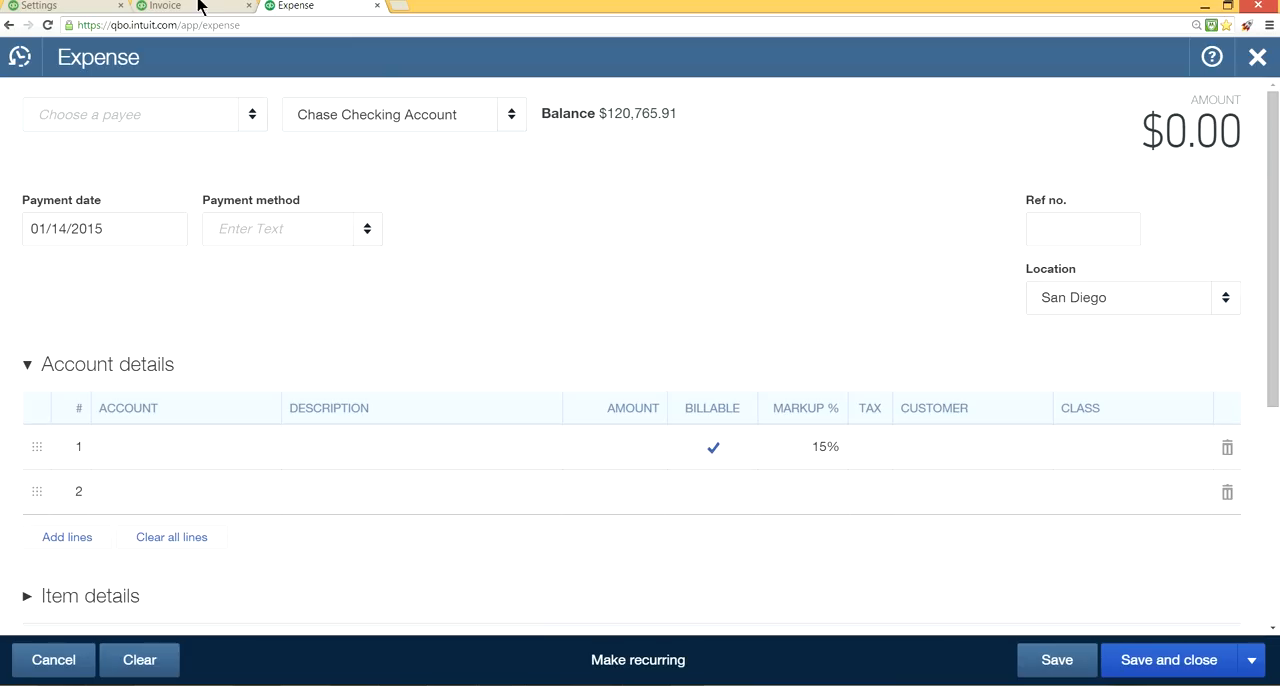
pyautogui.click(78, 10)
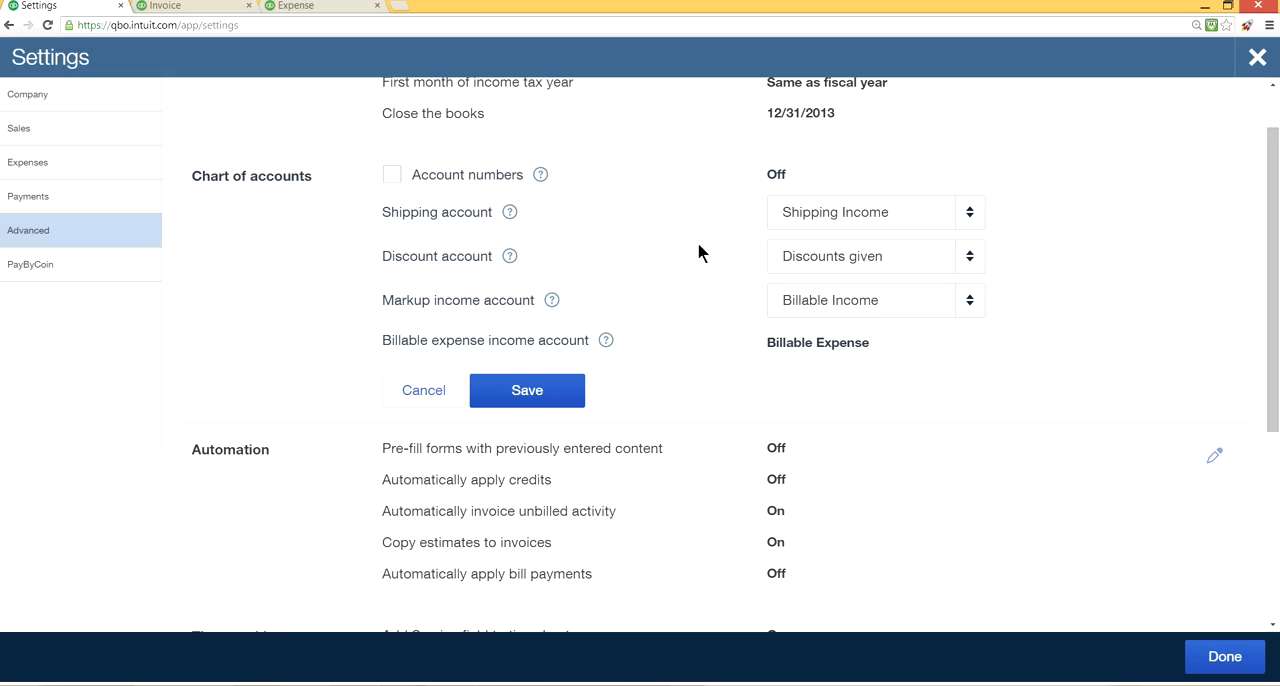
# Choose Shipping Income as the shipping account, review the discount account choices and markup account help, and save the Chart of accounts settings.
pyautogui.click(968, 214)
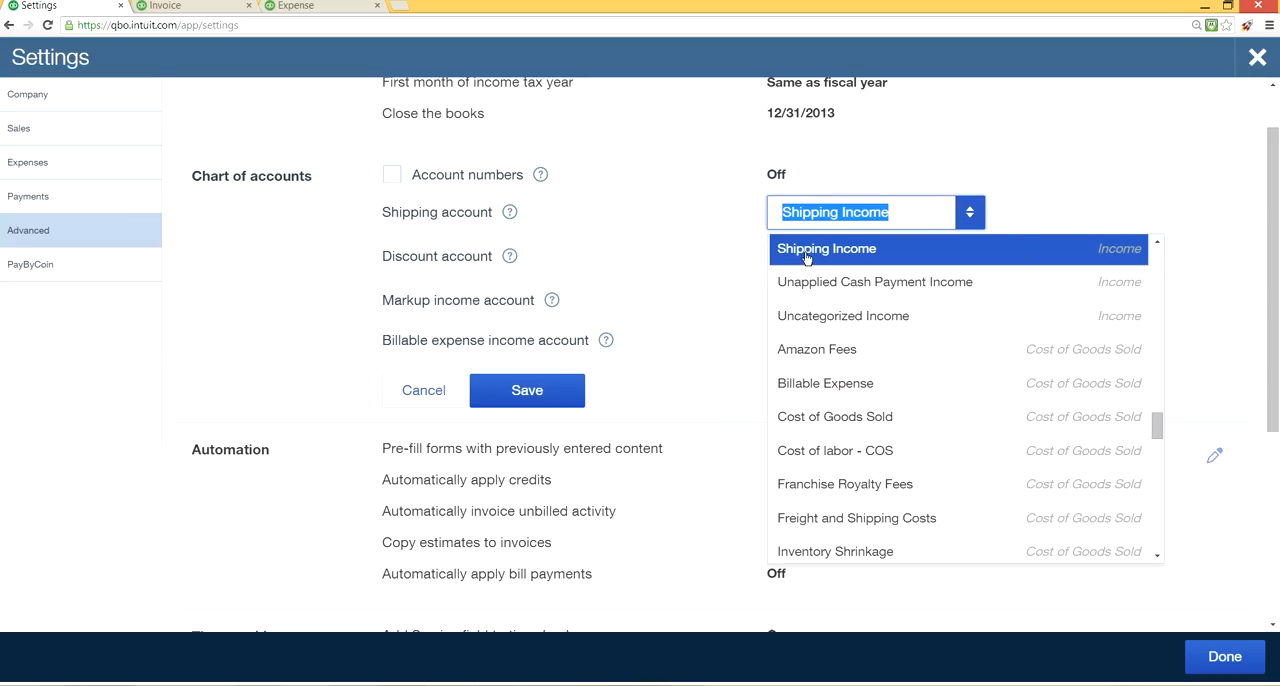
pyautogui.click(1098, 260)
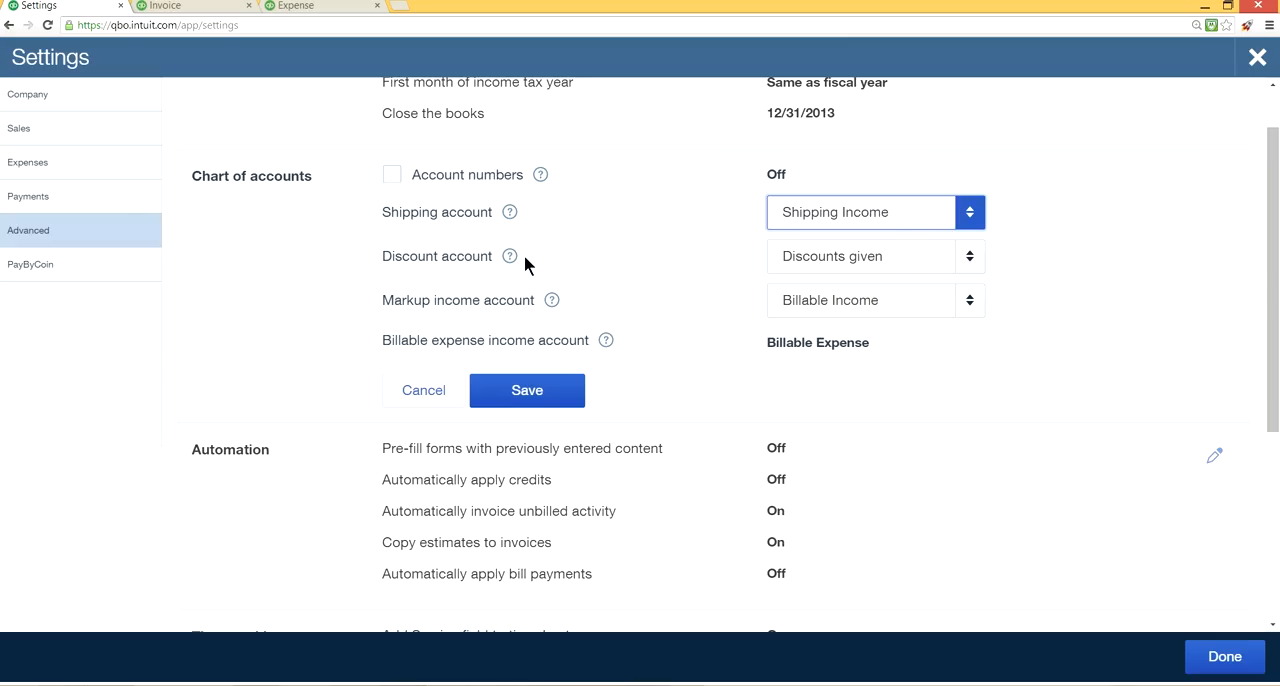
pyautogui.click(972, 259)
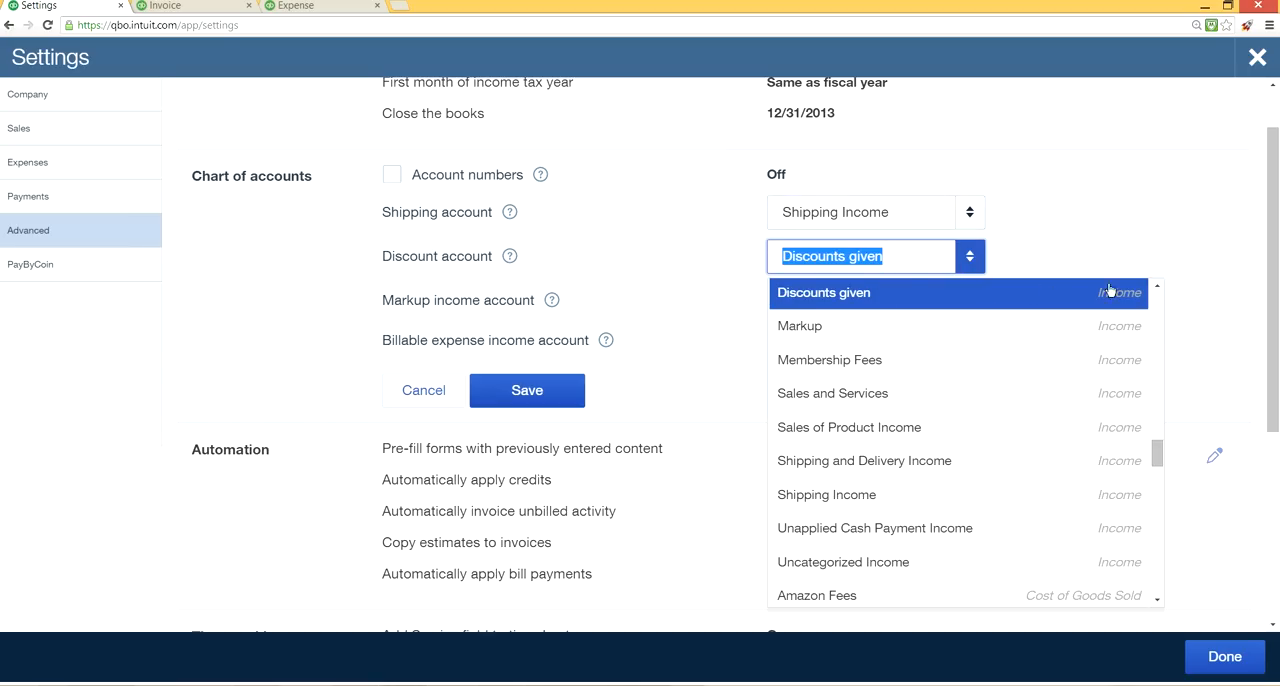
pyautogui.click(1104, 192)
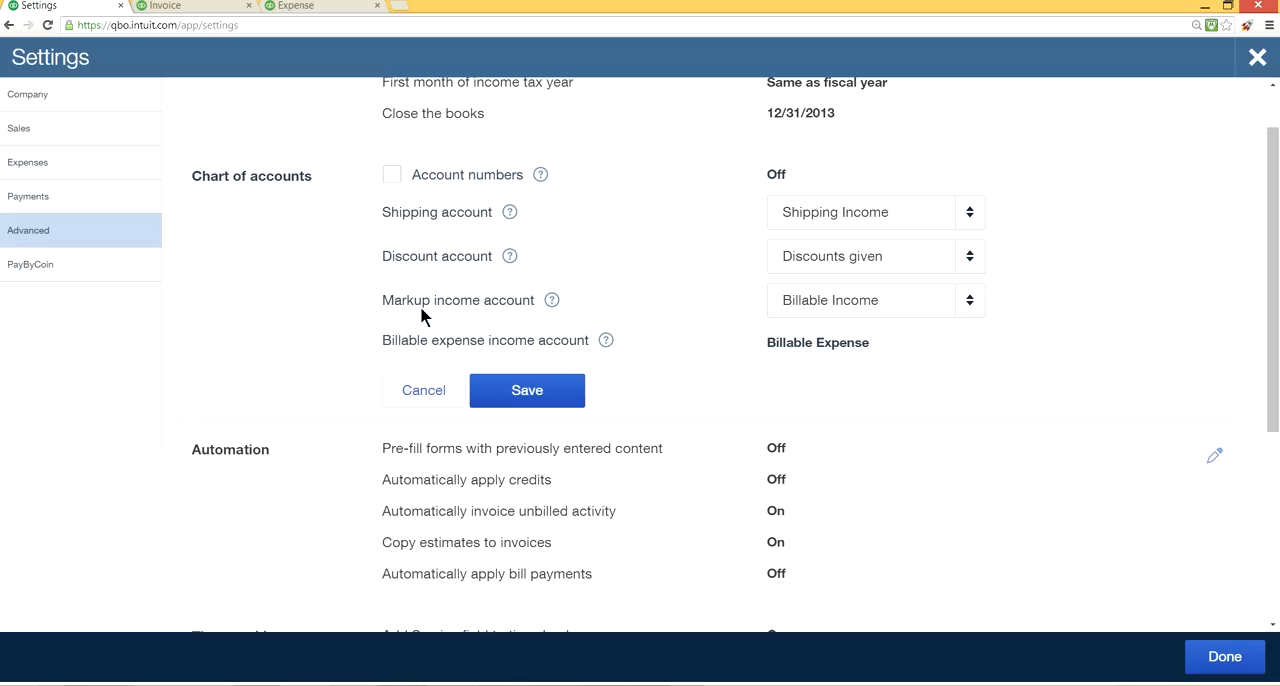
pyautogui.click(551, 302)
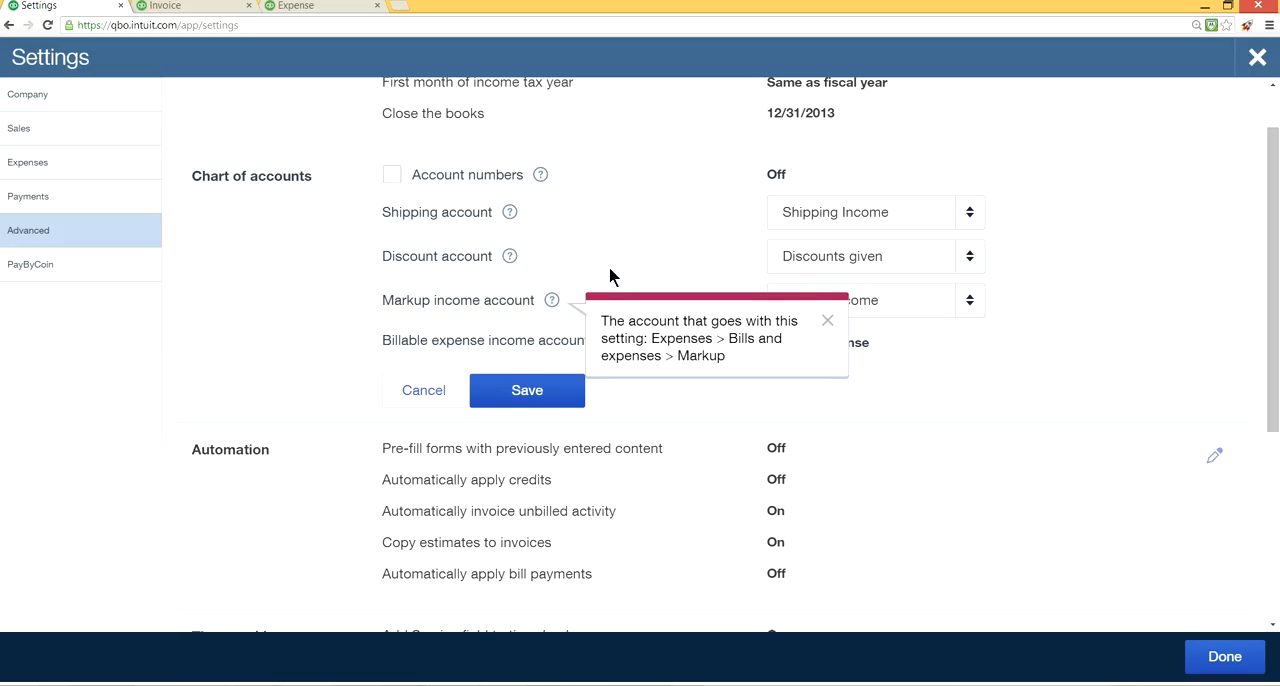
pyautogui.click(555, 300)
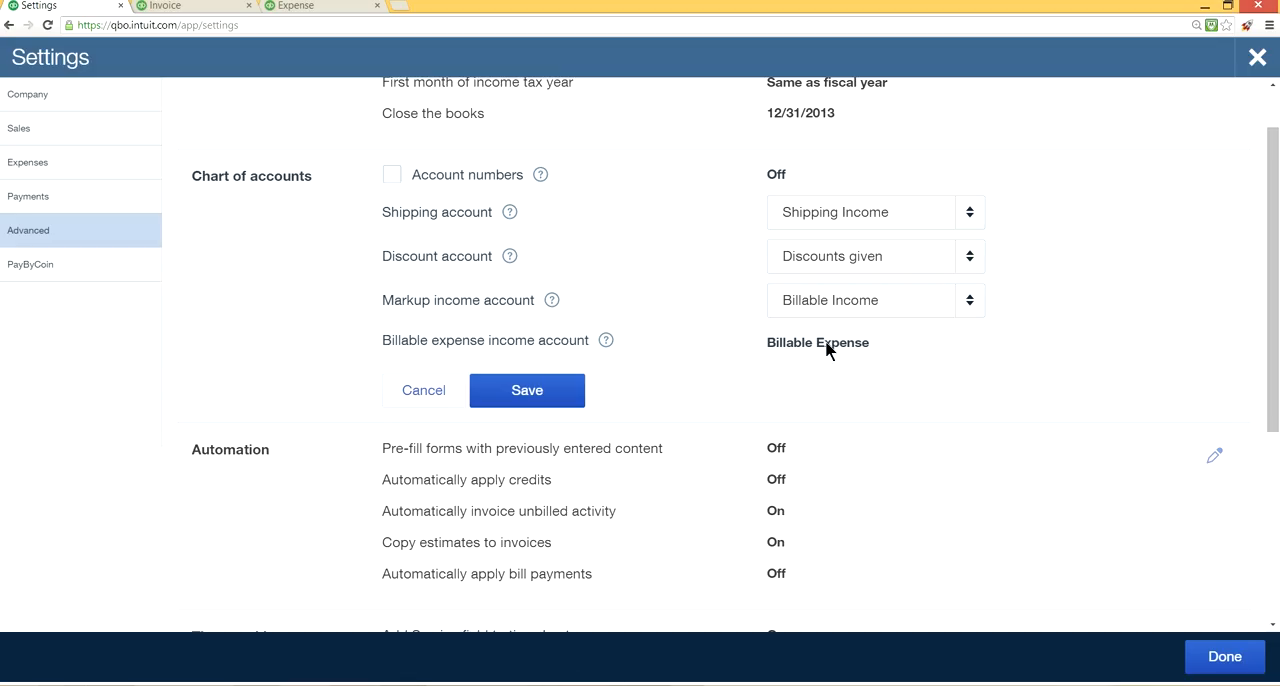
pyautogui.click(548, 393)
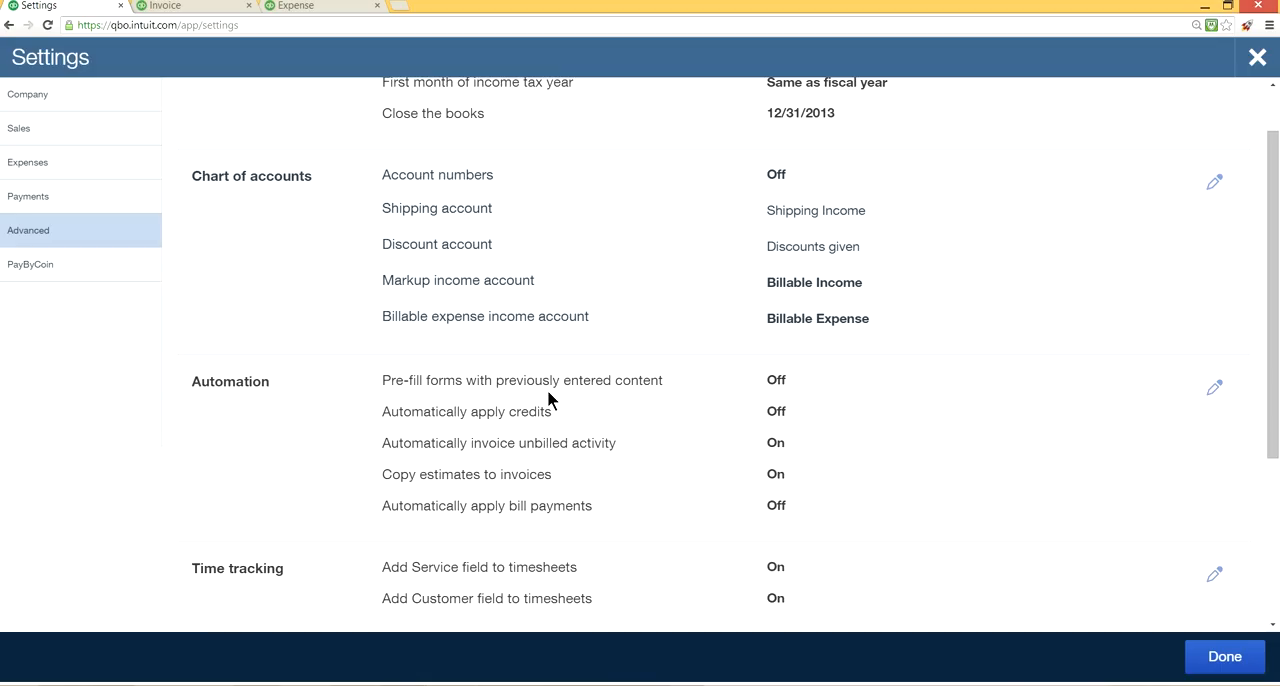
# Try turning on account numbers in the Chart of accounts section, turn them off again, and save.
pyautogui.click(783, 178)
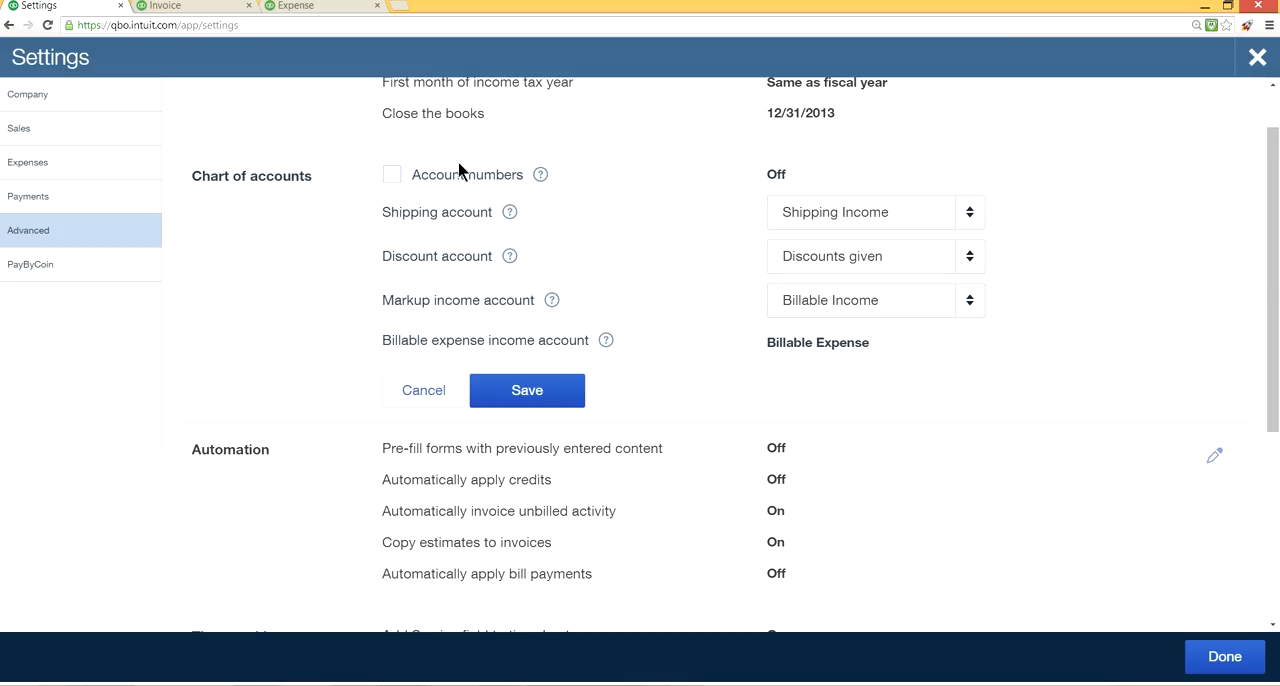
pyautogui.click(391, 177)
pyautogui.click(391, 177)
pyautogui.click(536, 396)
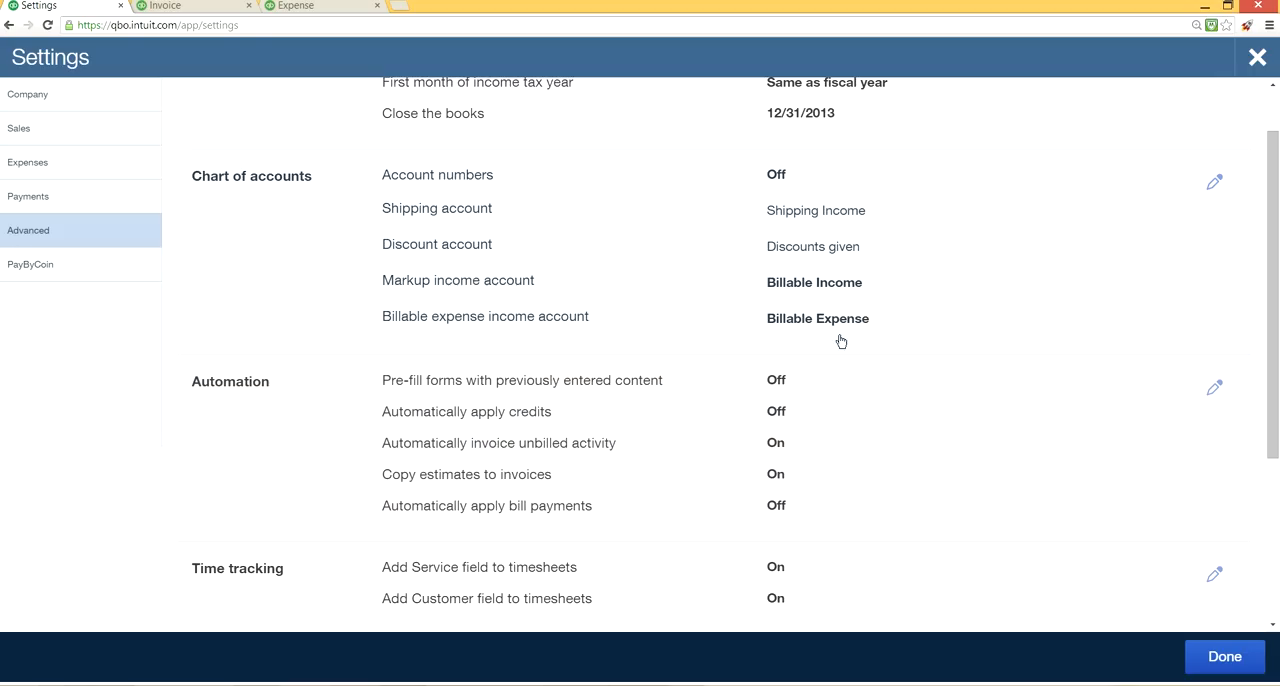
# Open the Automation section for editing and set unbilled activity invoicing to "Automatically create invoices and notify me".
pyautogui.click(784, 385)
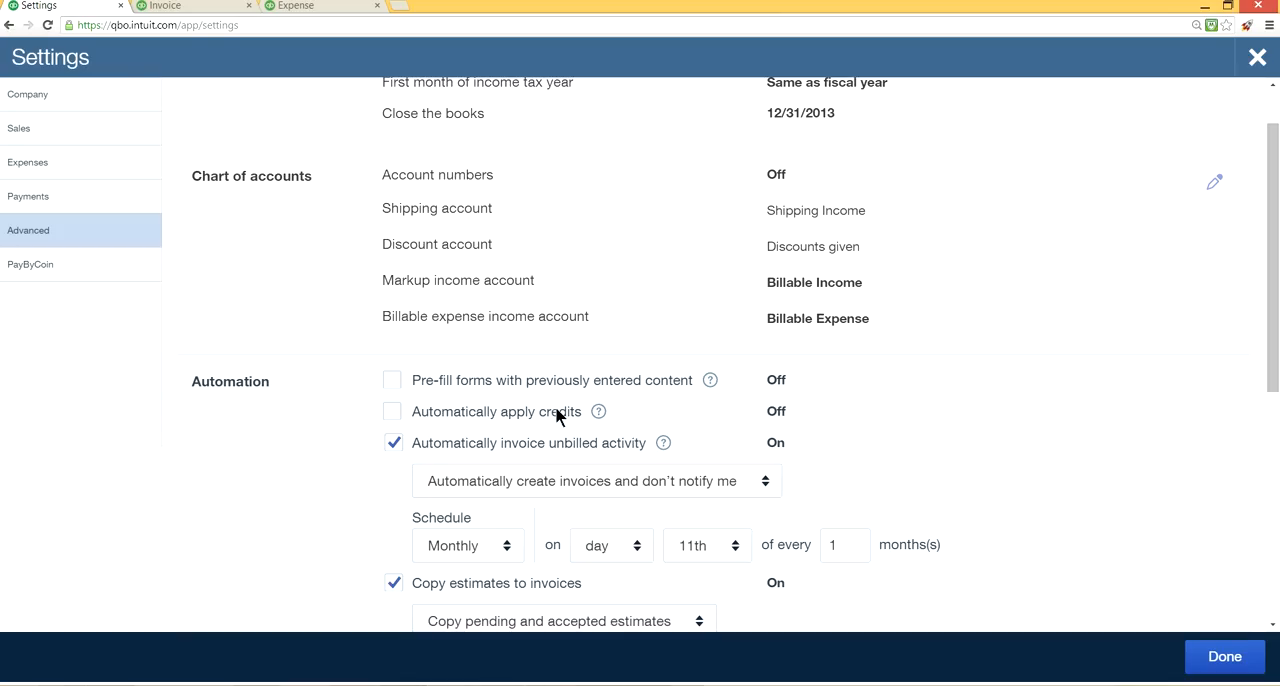
pyautogui.scroll(-1, 573, 425)
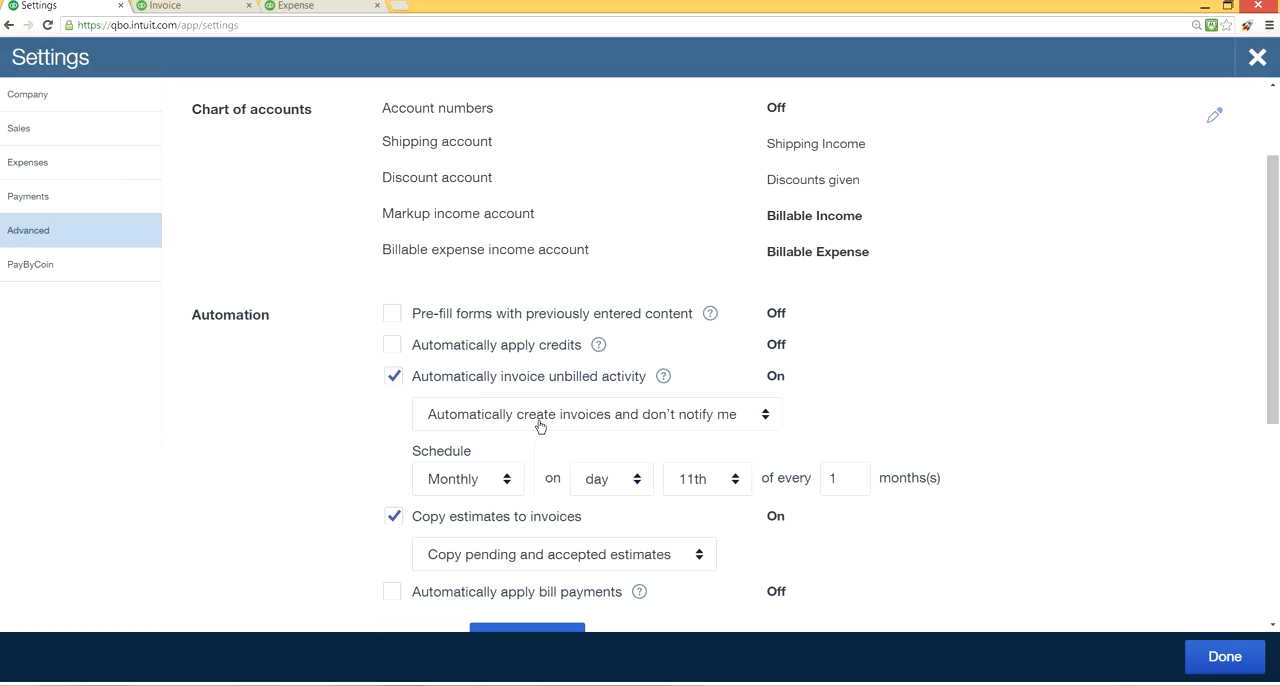
pyautogui.click(760, 420)
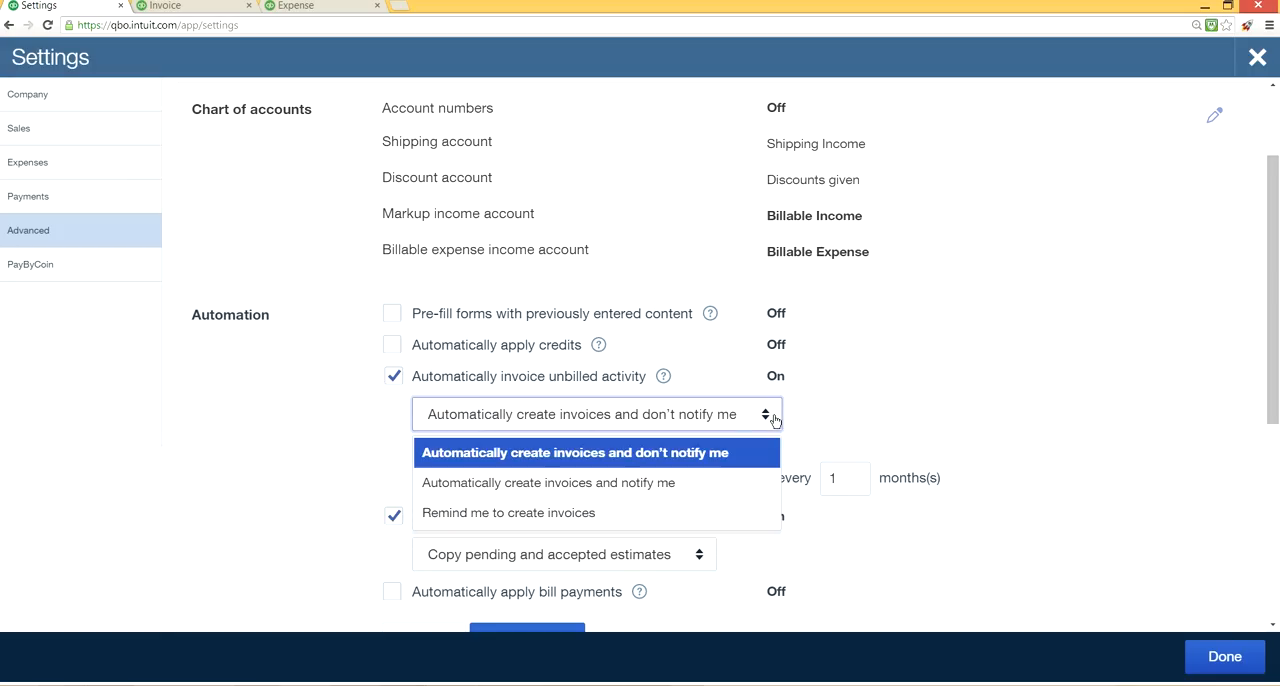
pyautogui.click(681, 487)
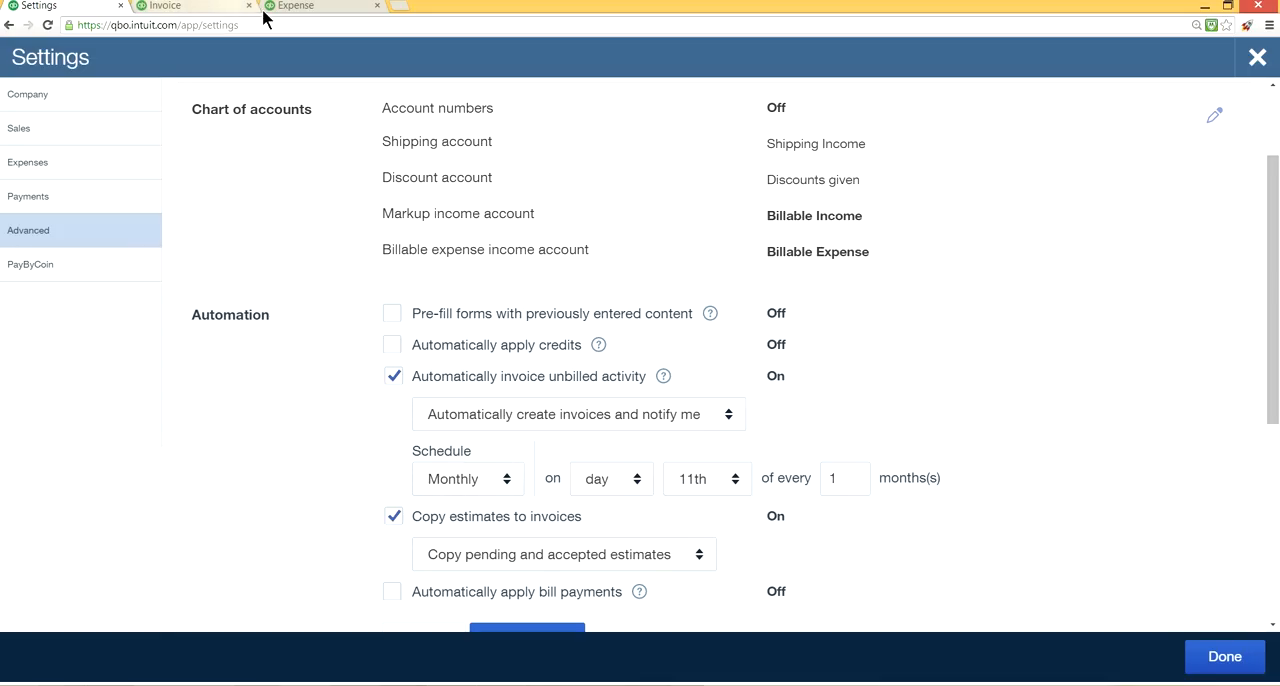
# Close the expense form without saving, look over the company's settings and tools menu, and return to the Automation settings.
pyautogui.click(316, 6)
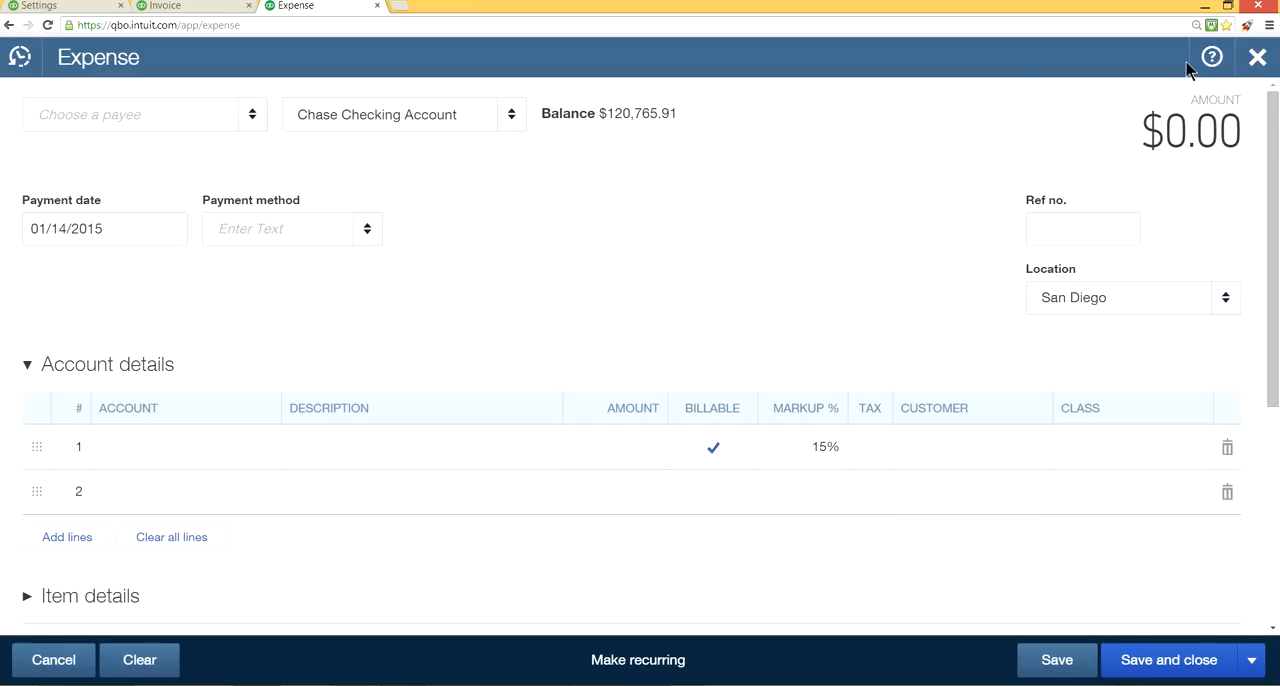
pyautogui.click(1251, 56)
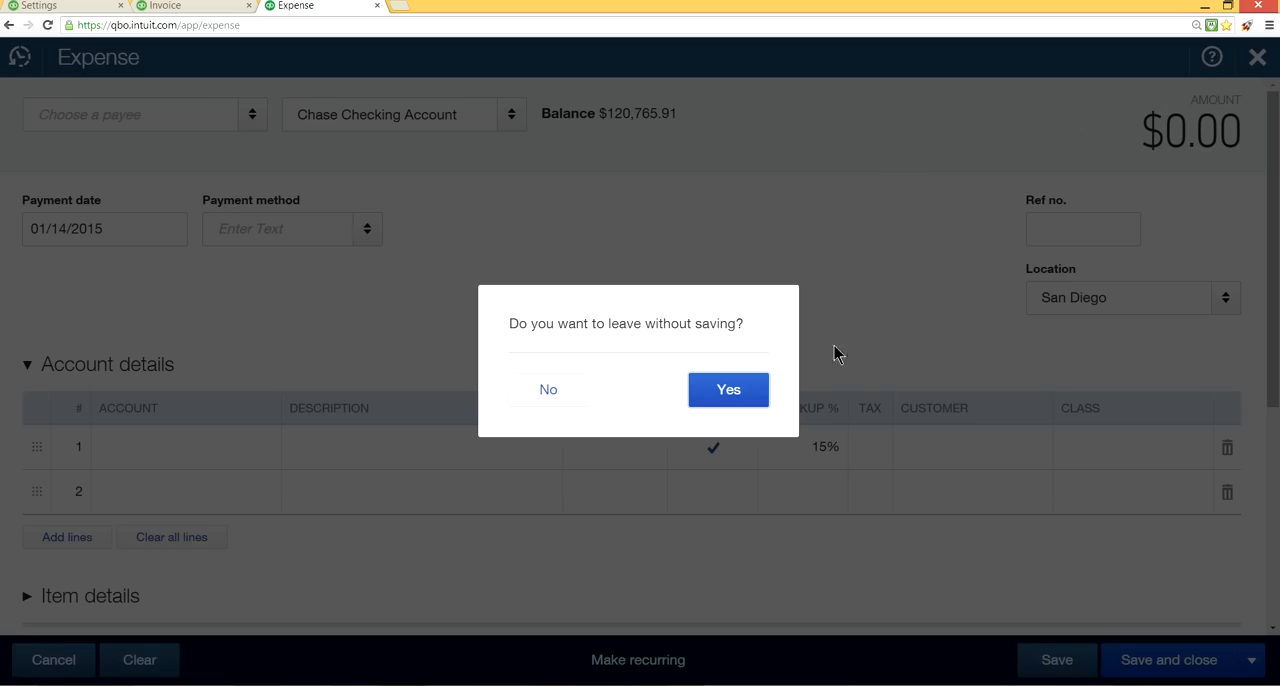
pyautogui.click(735, 391)
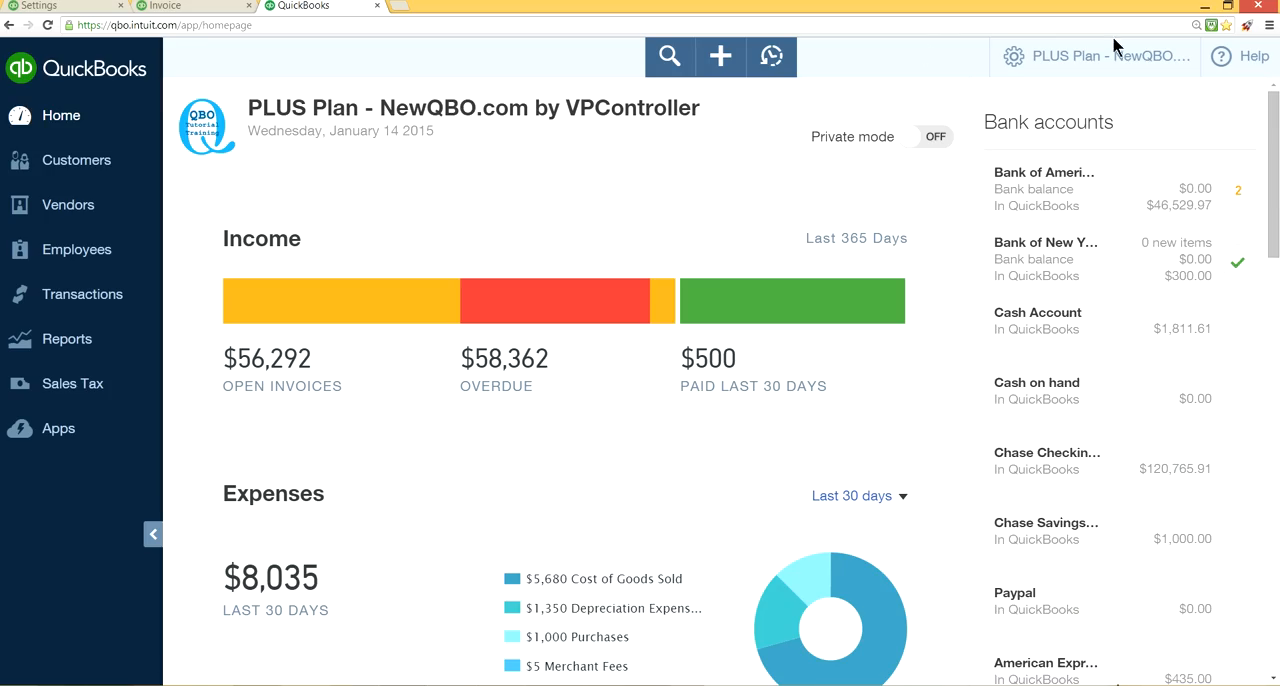
pyautogui.click(1125, 58)
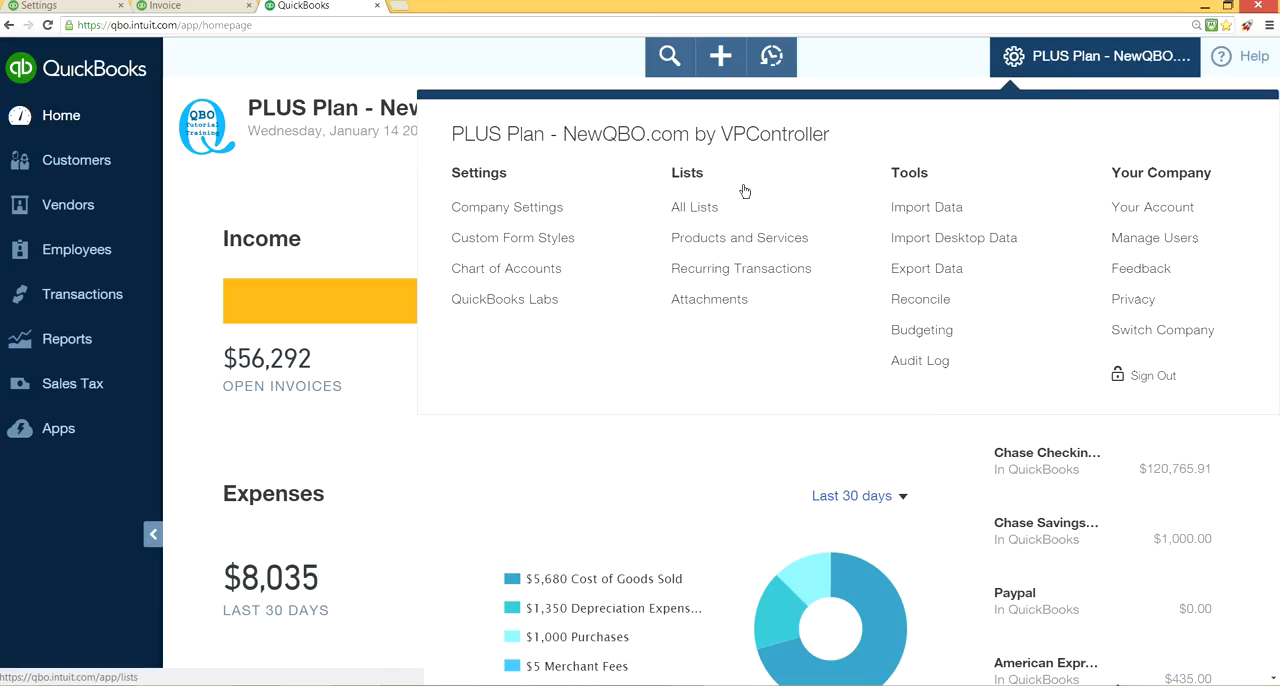
pyautogui.click(78, 8)
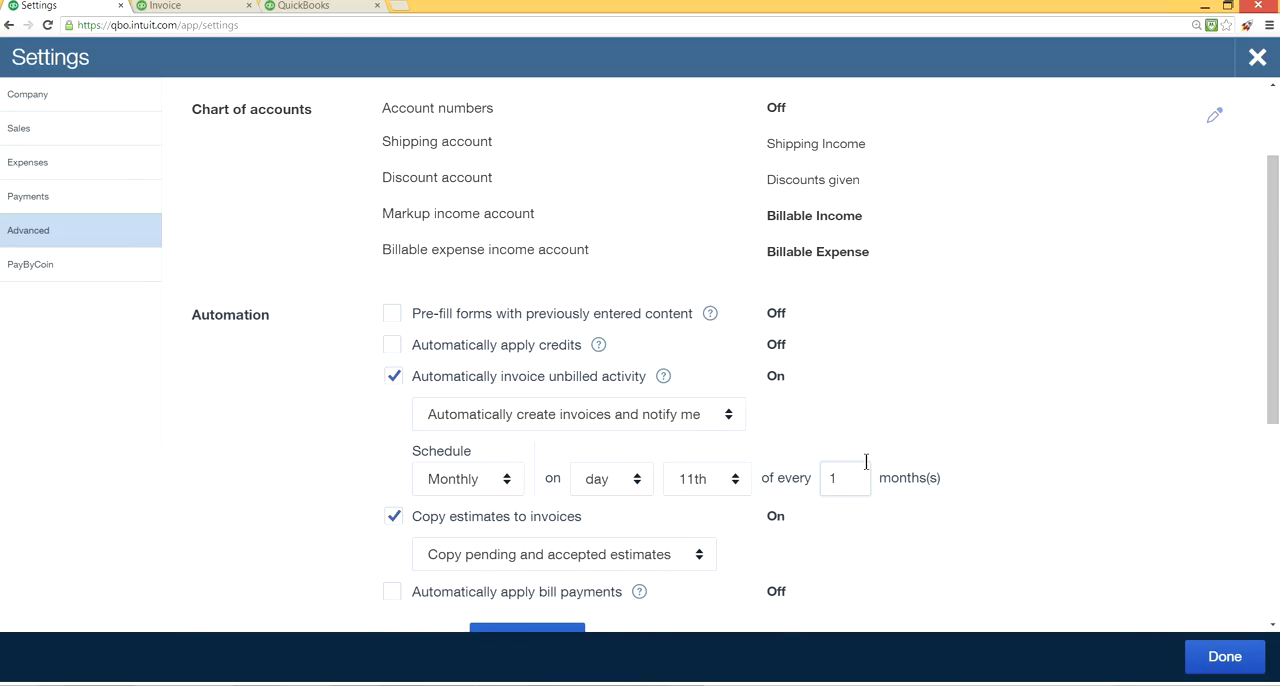
# Save the Automation settings and look over the Time tracking and Miscellaneous sections below.
pyautogui.scroll(-2, 900, 506)
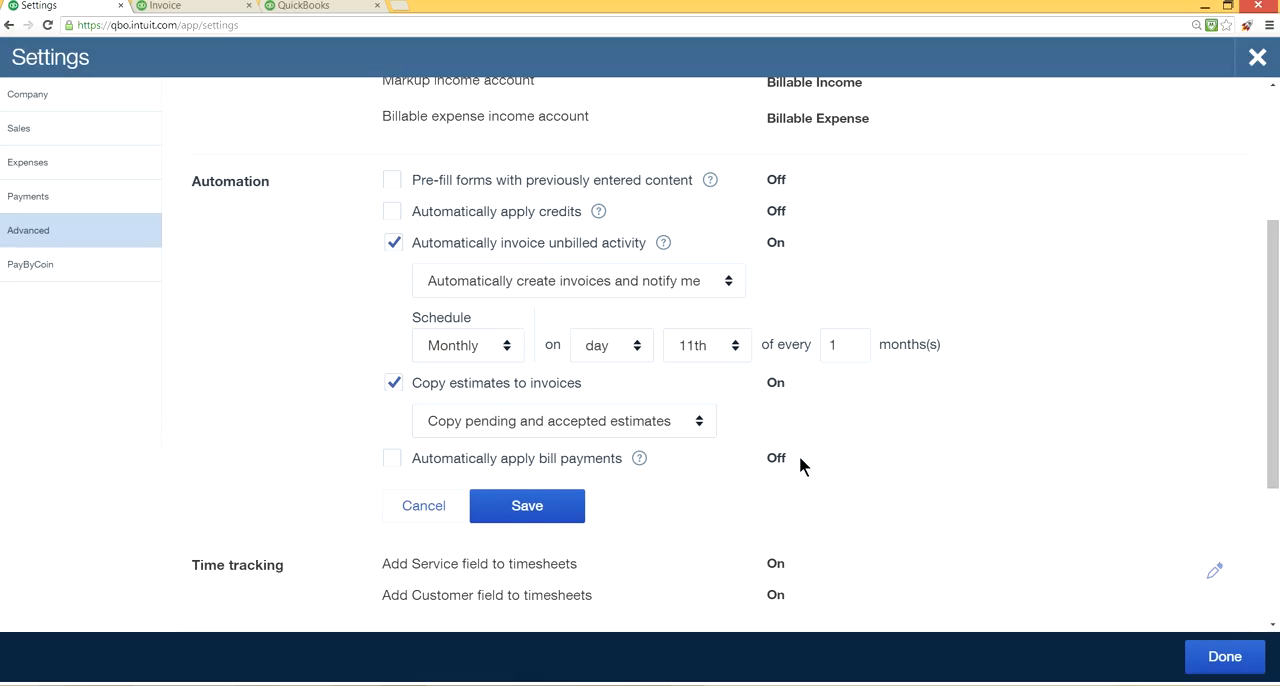
pyautogui.click(551, 506)
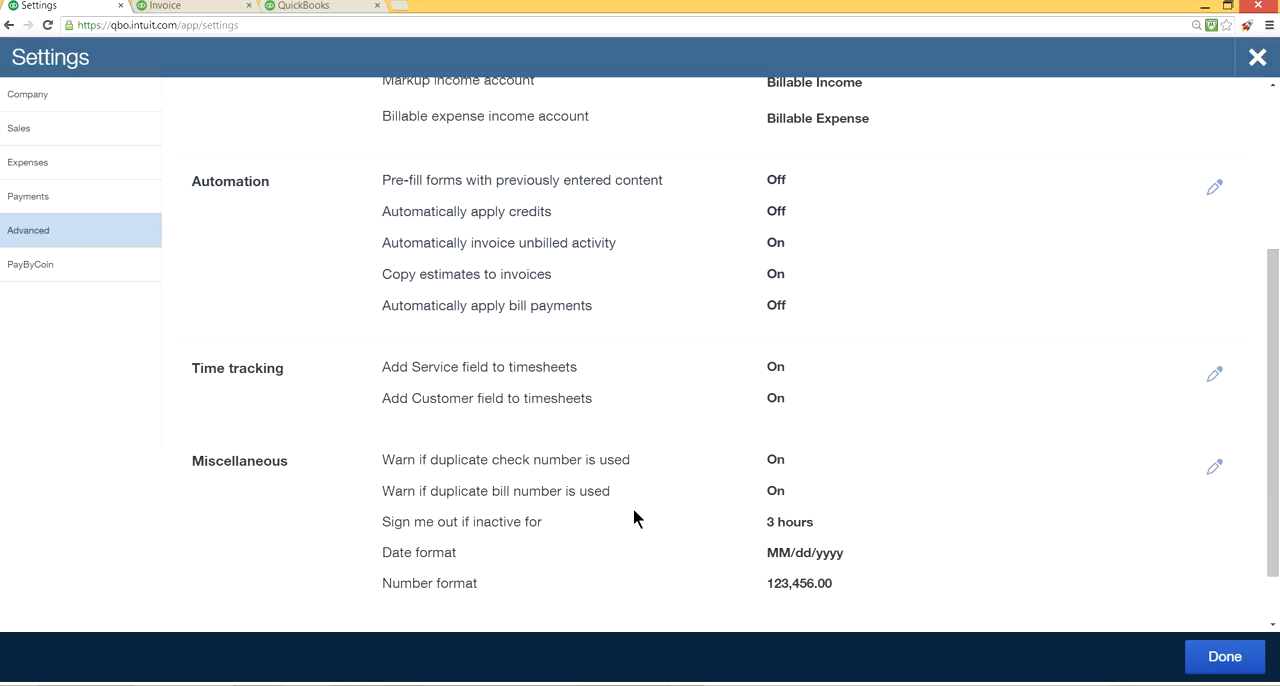
pyautogui.scroll(-1, 723, 448)
pyautogui.scroll(2, 720, 366)
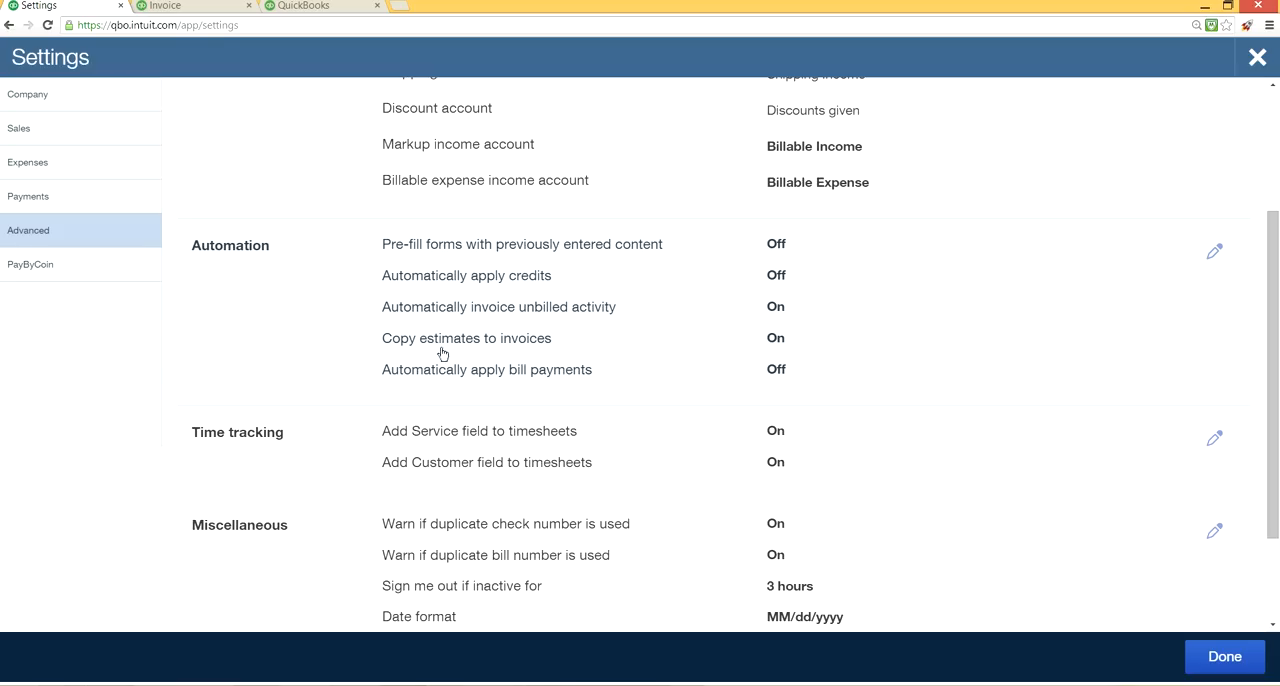
# Switch to the open invoice and close it without saving.
pyautogui.click(198, 6)
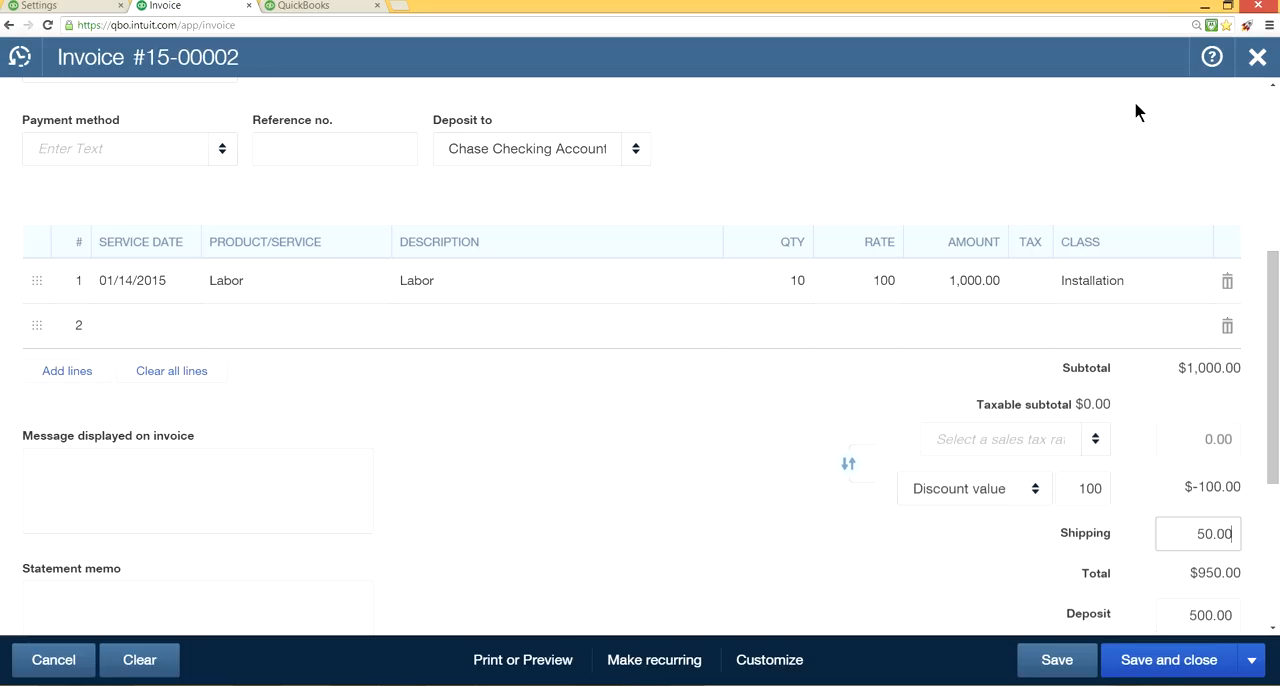
pyautogui.click(1256, 60)
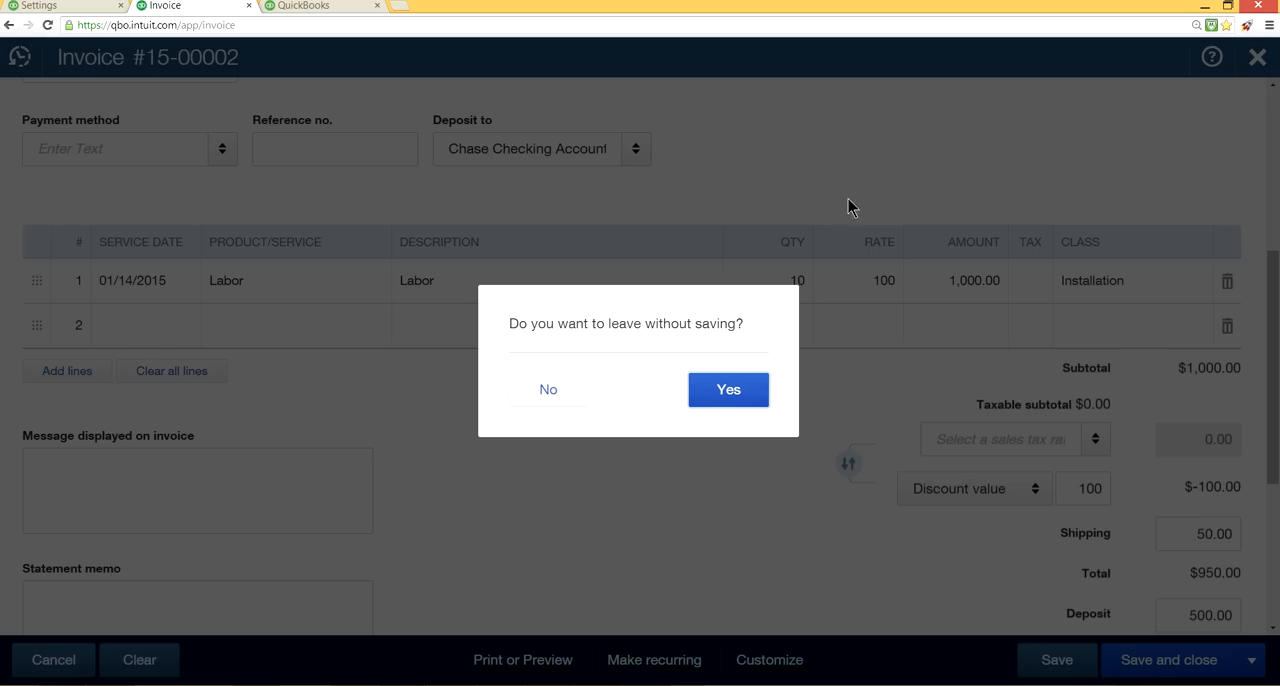
pyautogui.click(734, 387)
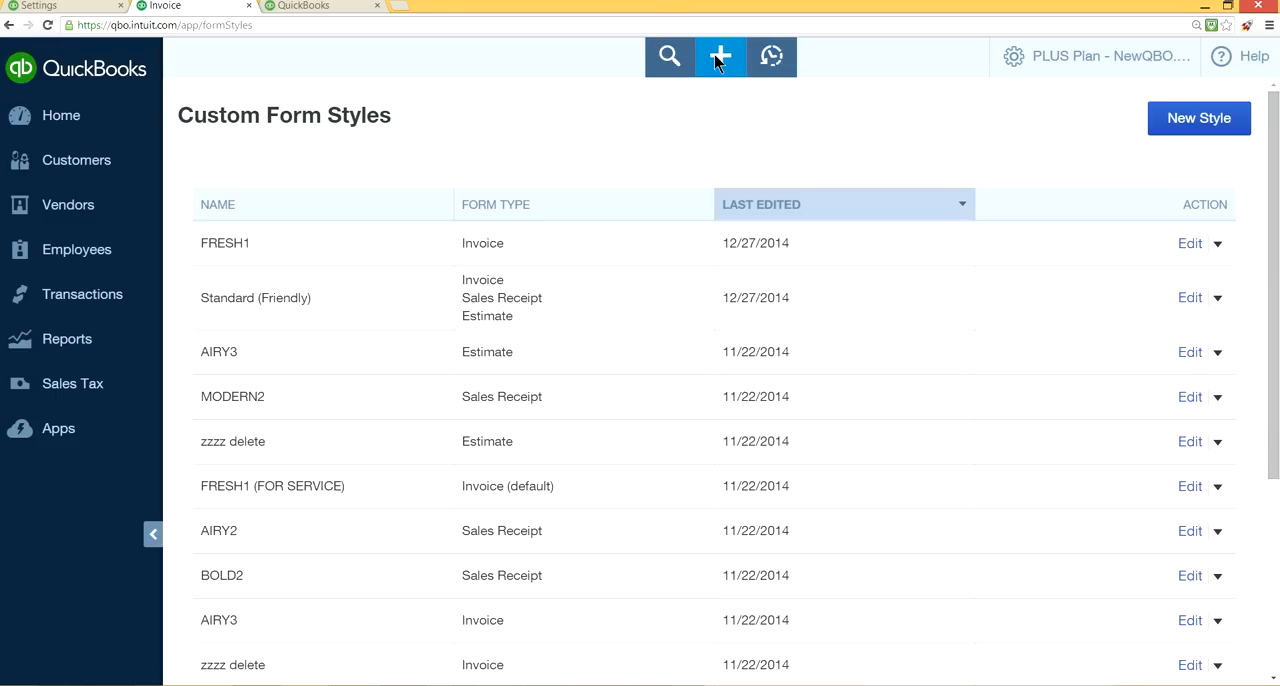
# Start a new estimate for the customer A1 Member.
pyautogui.click(718, 60)
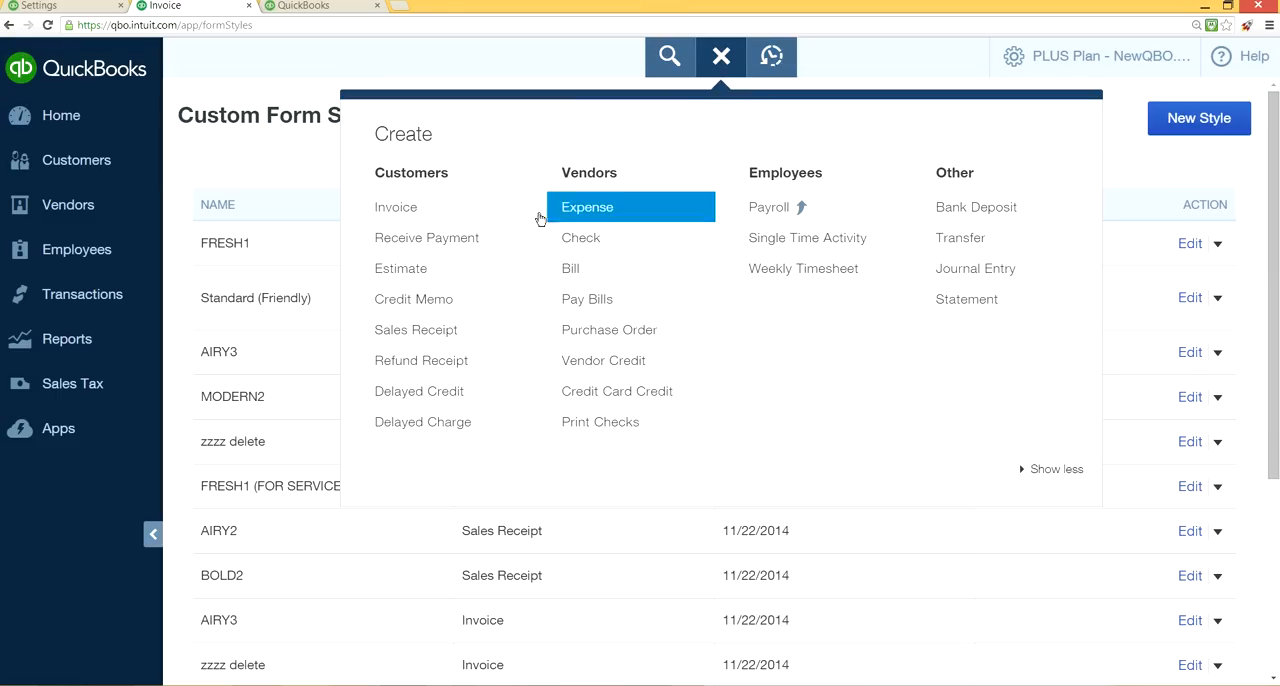
pyautogui.click(435, 279)
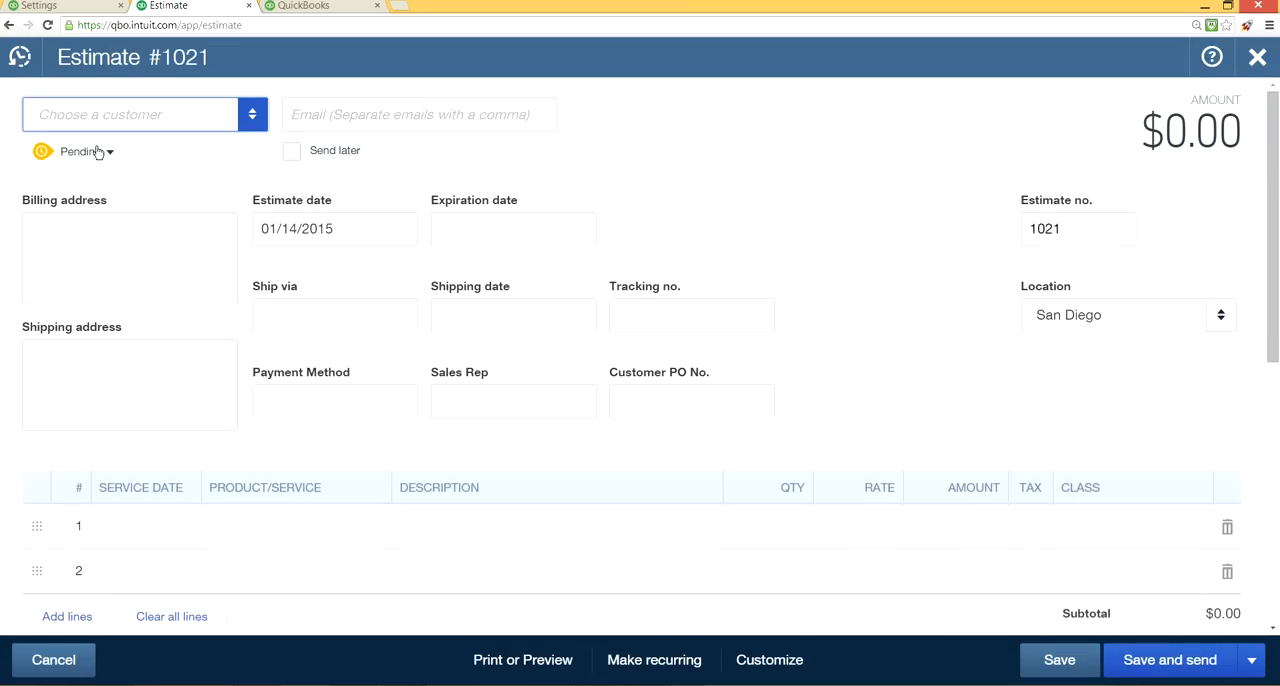
pyautogui.click(251, 119)
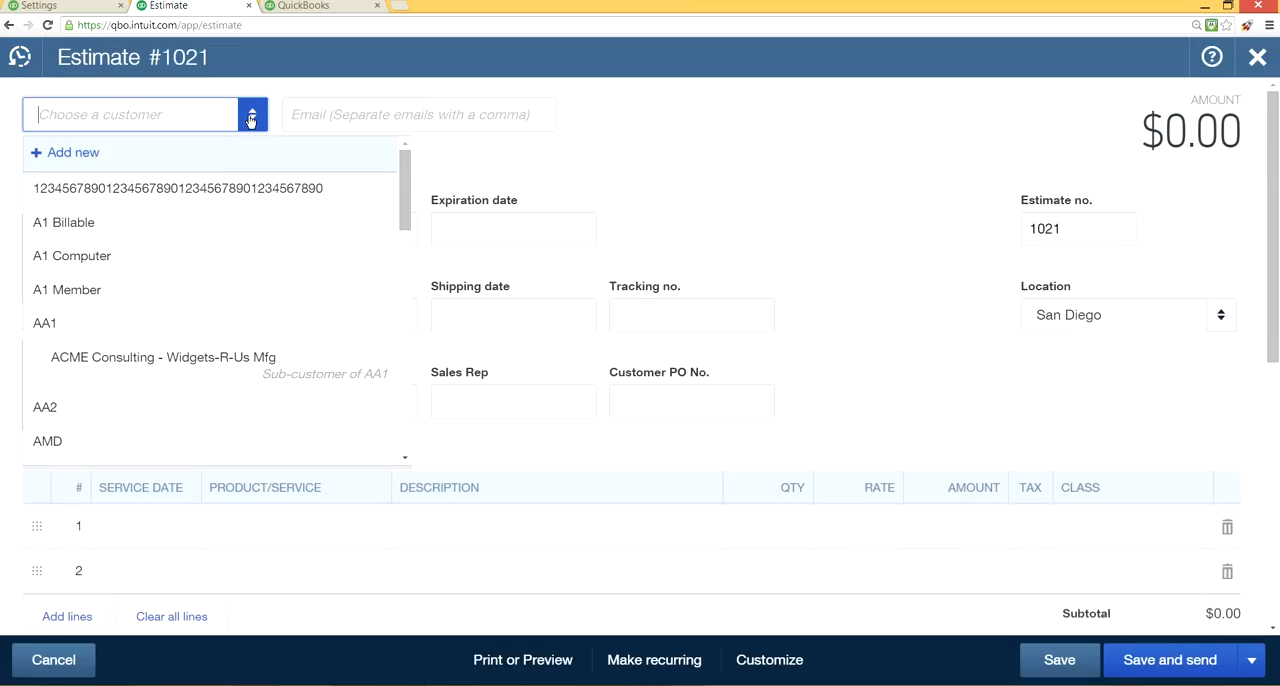
pyautogui.click(160, 289)
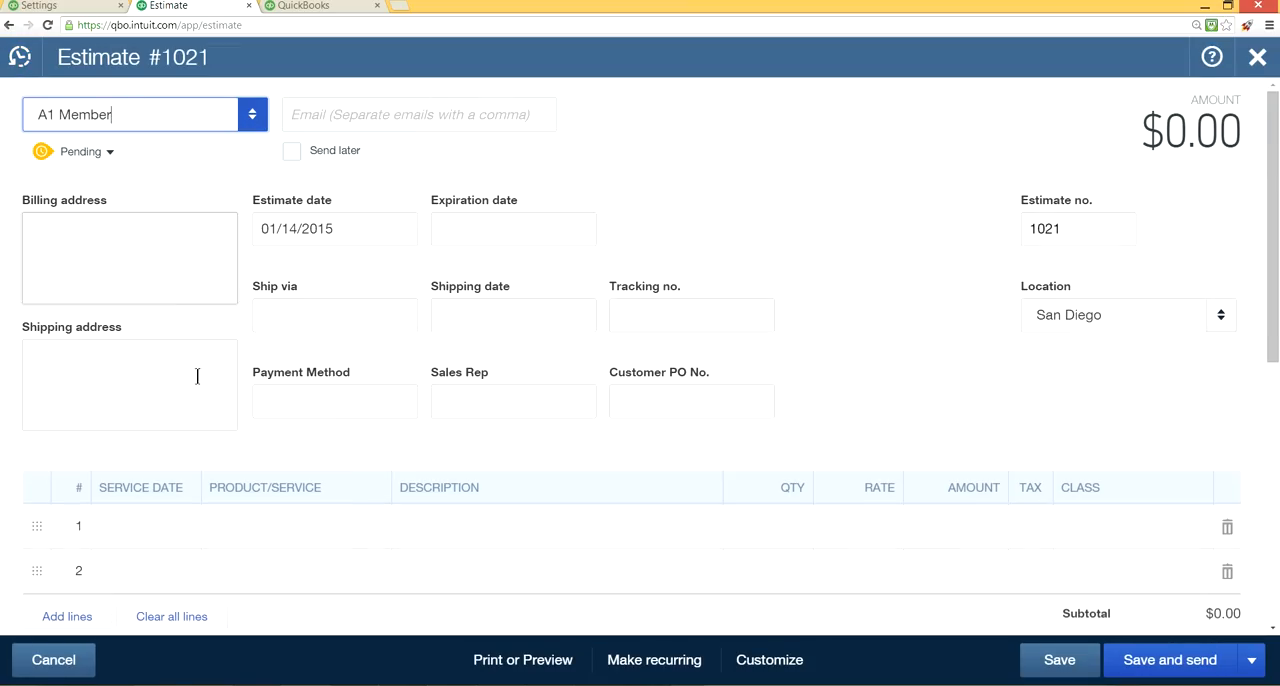
# Add a Billable line with amount 500 and the Warranty sub-class of Service/Warranty, save the estimate and dismiss the notice.
pyautogui.click(310, 538)
pyautogui.click(372, 527)
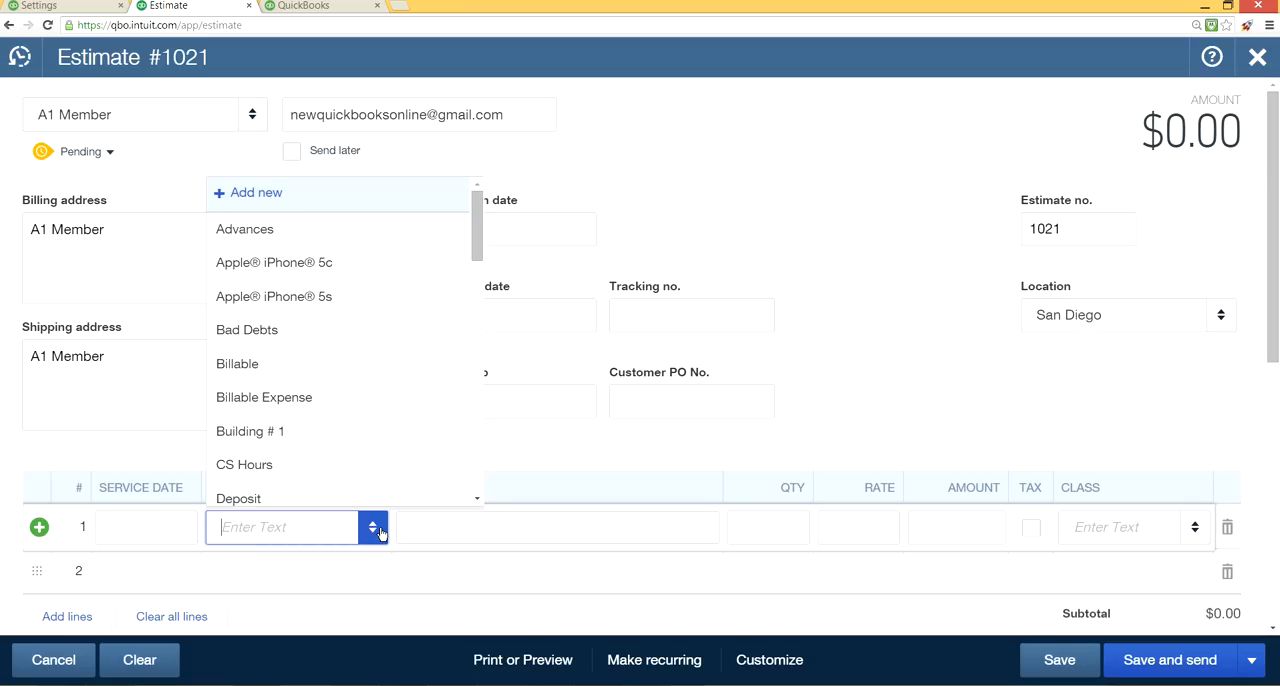
pyautogui.click(339, 366)
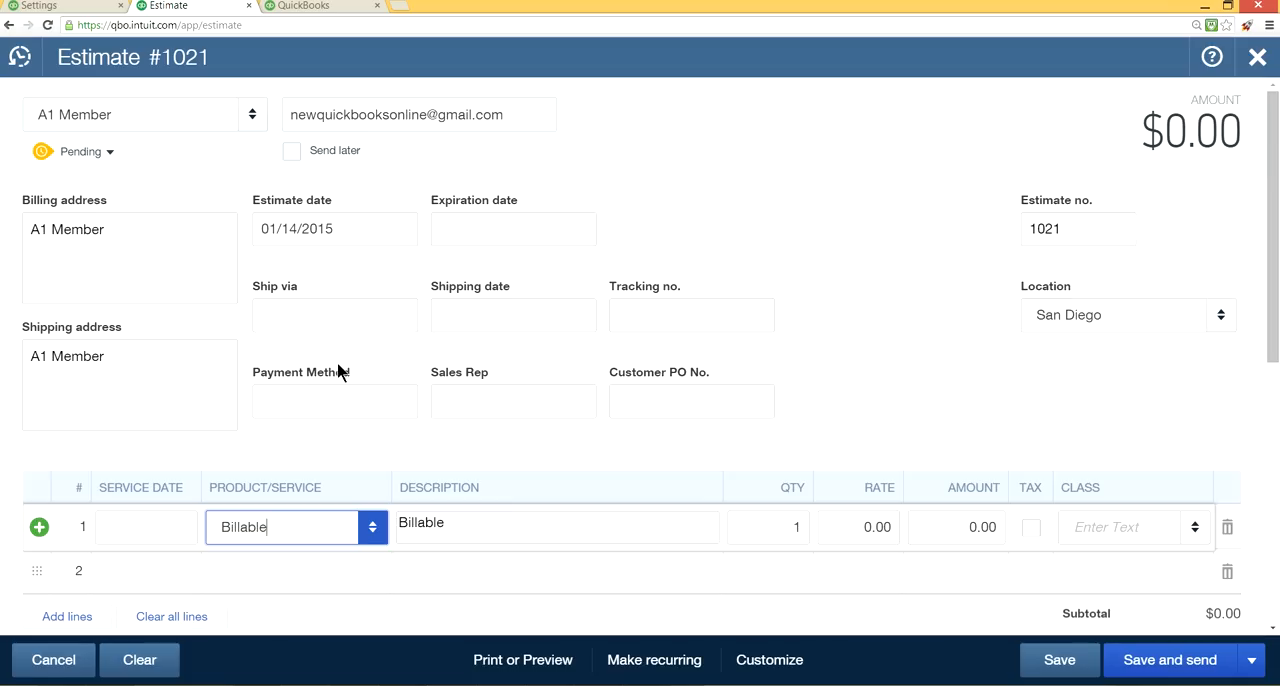
pyautogui.click(997, 526)
pyautogui.write('500')
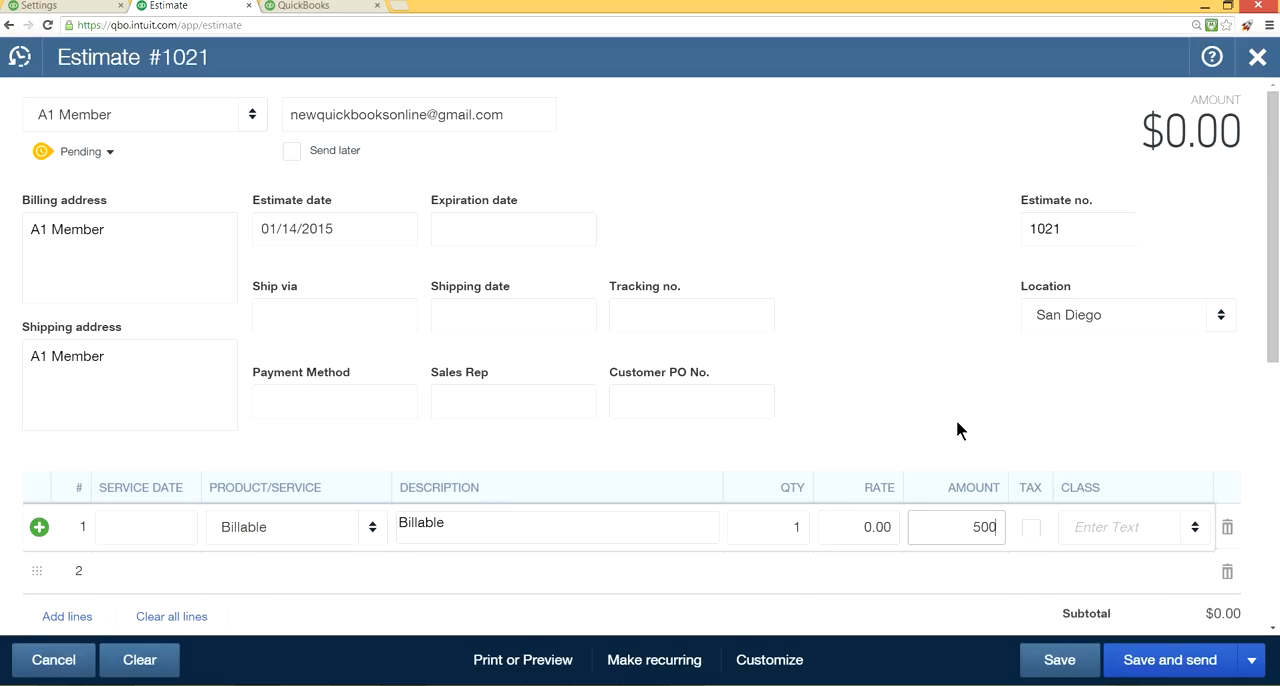
pyautogui.click(1140, 523)
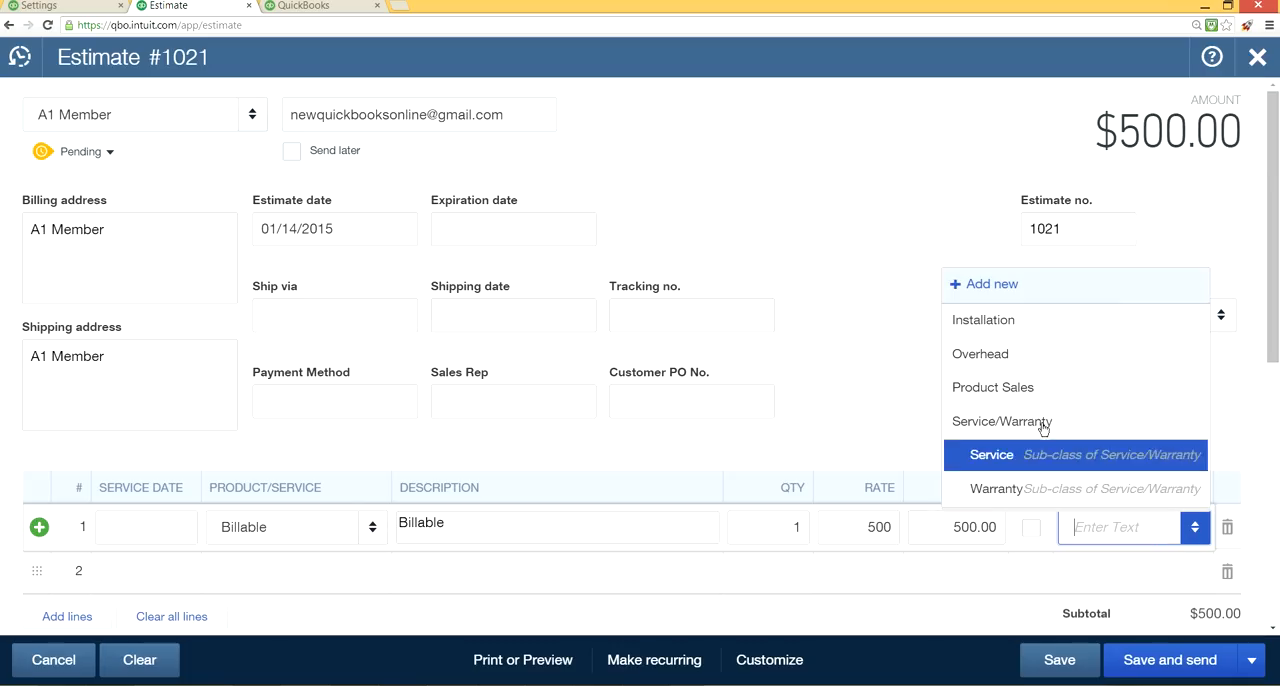
pyautogui.click(1015, 489)
pyautogui.scroll(-1, 937, 580)
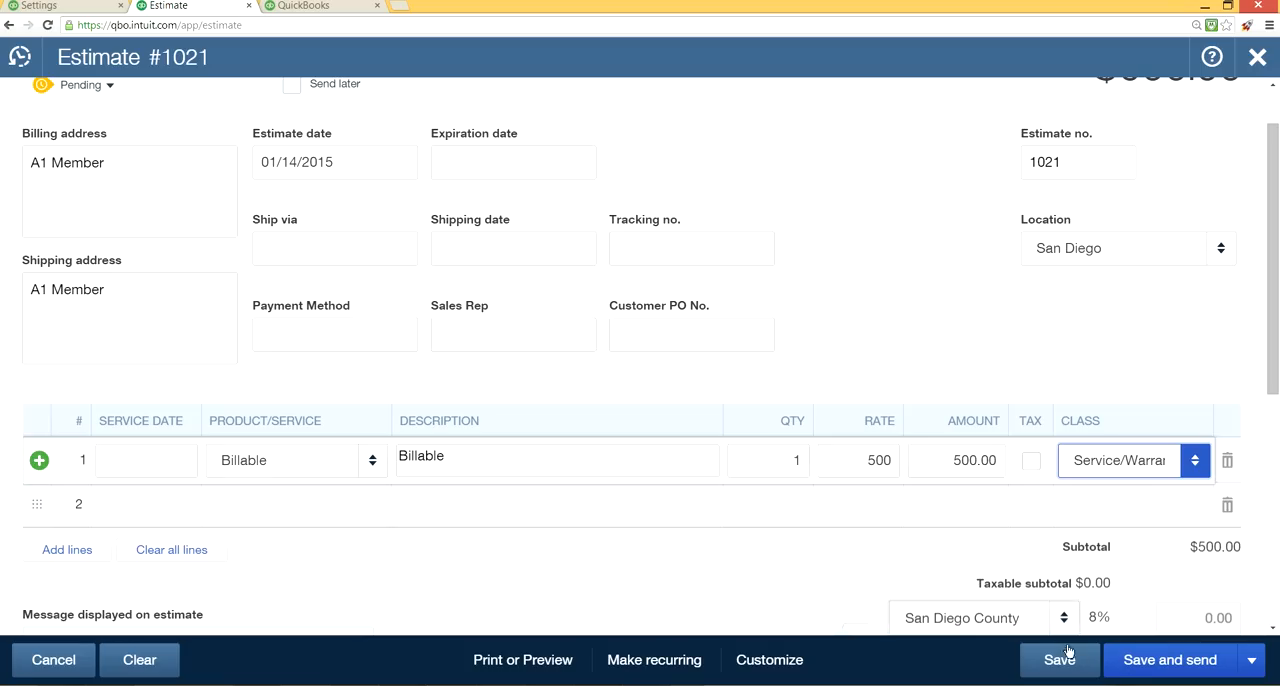
pyautogui.click(1087, 669)
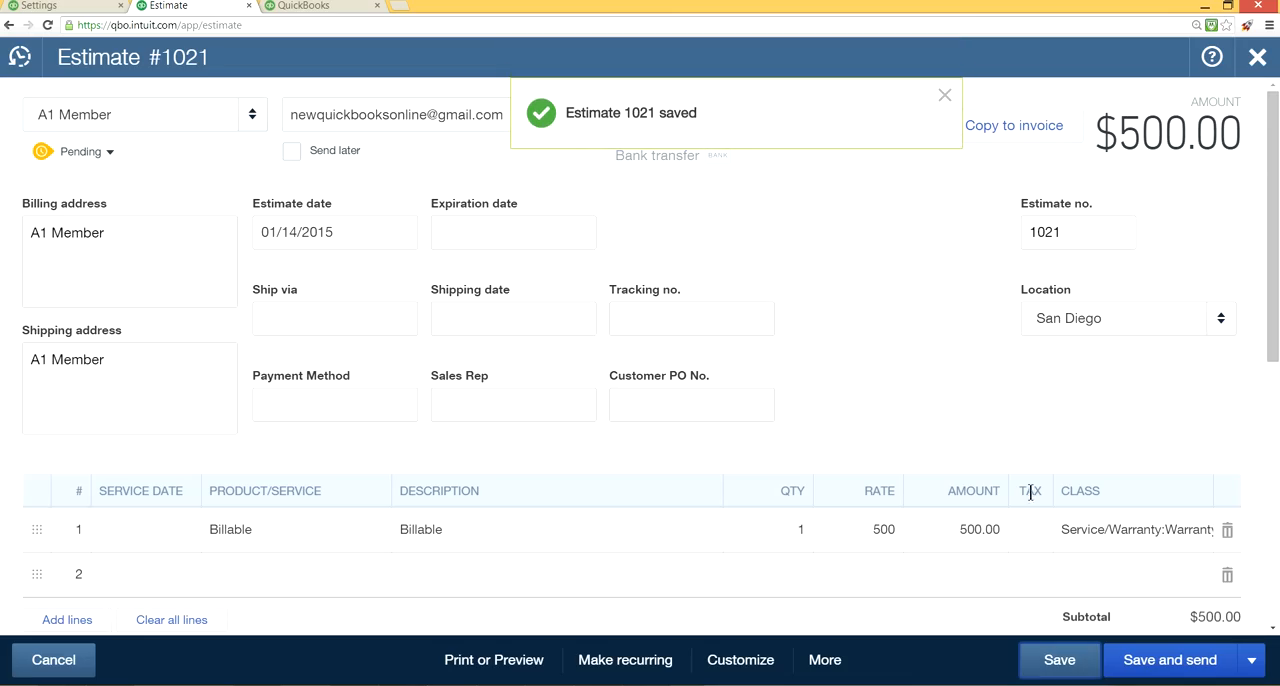
pyautogui.click(942, 97)
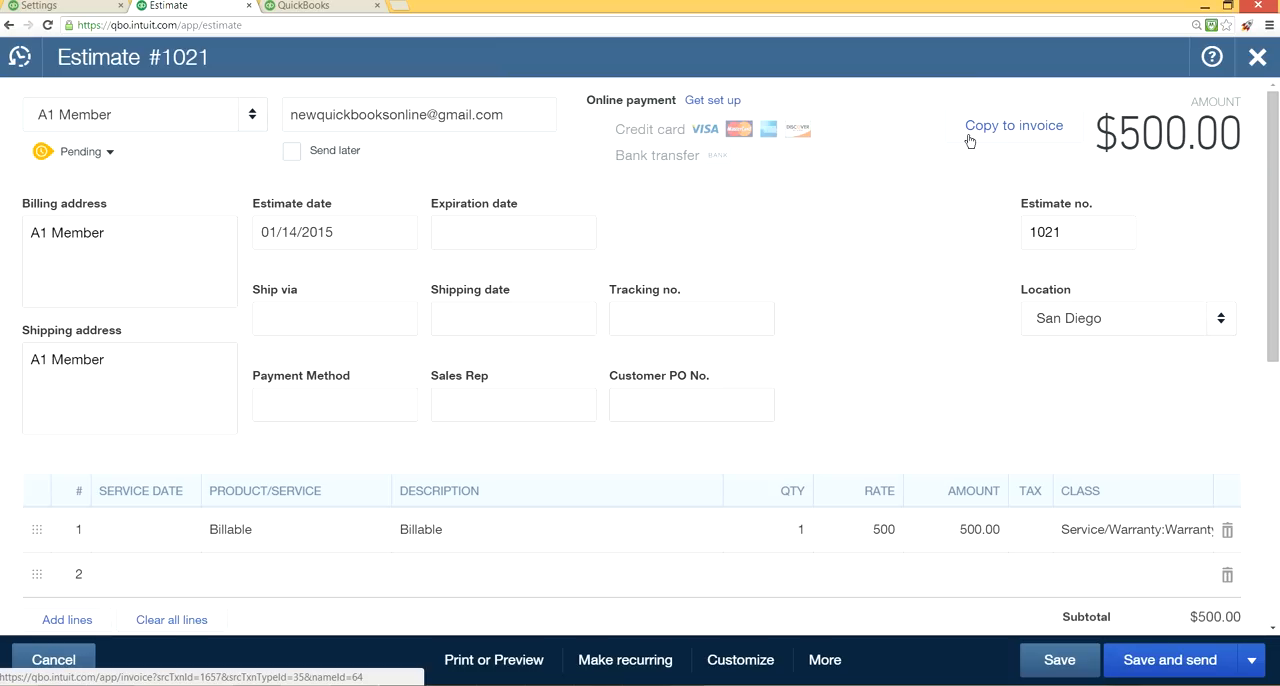
# Review the status choices of the estimate and compare them with the Automation setting for copying estimates to invoices.
pyautogui.click(108, 153)
pyautogui.click(245, 167)
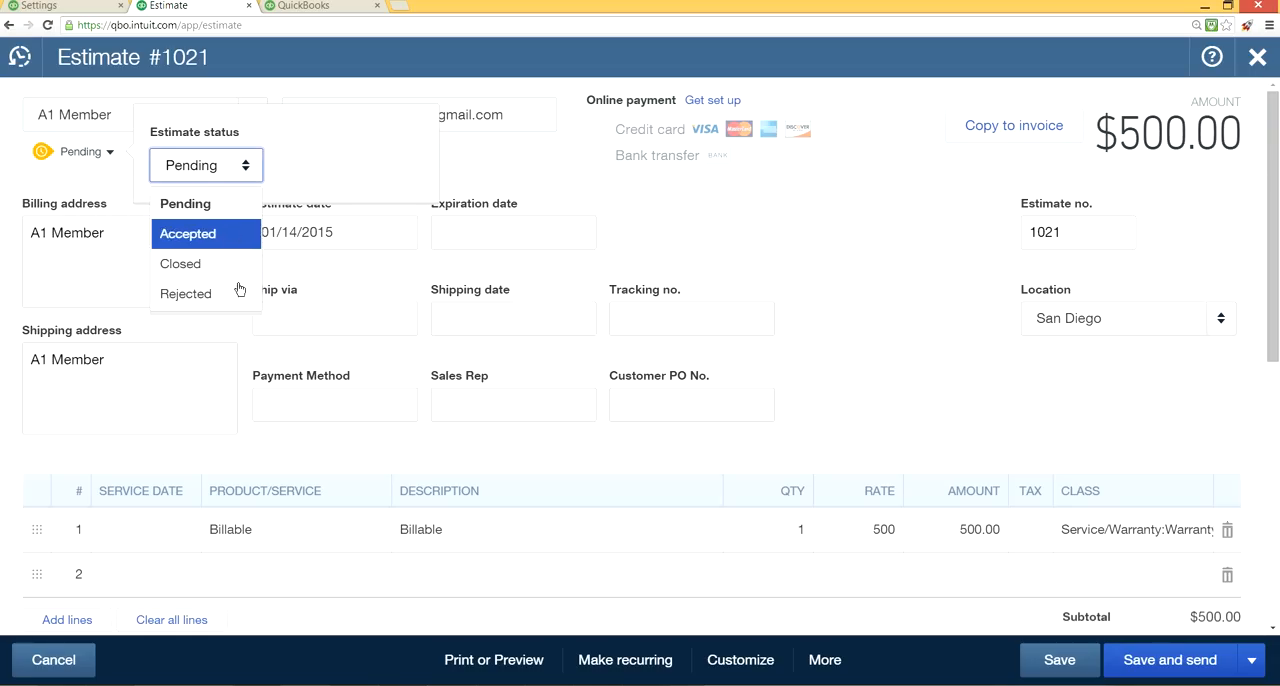
pyautogui.click(737, 207)
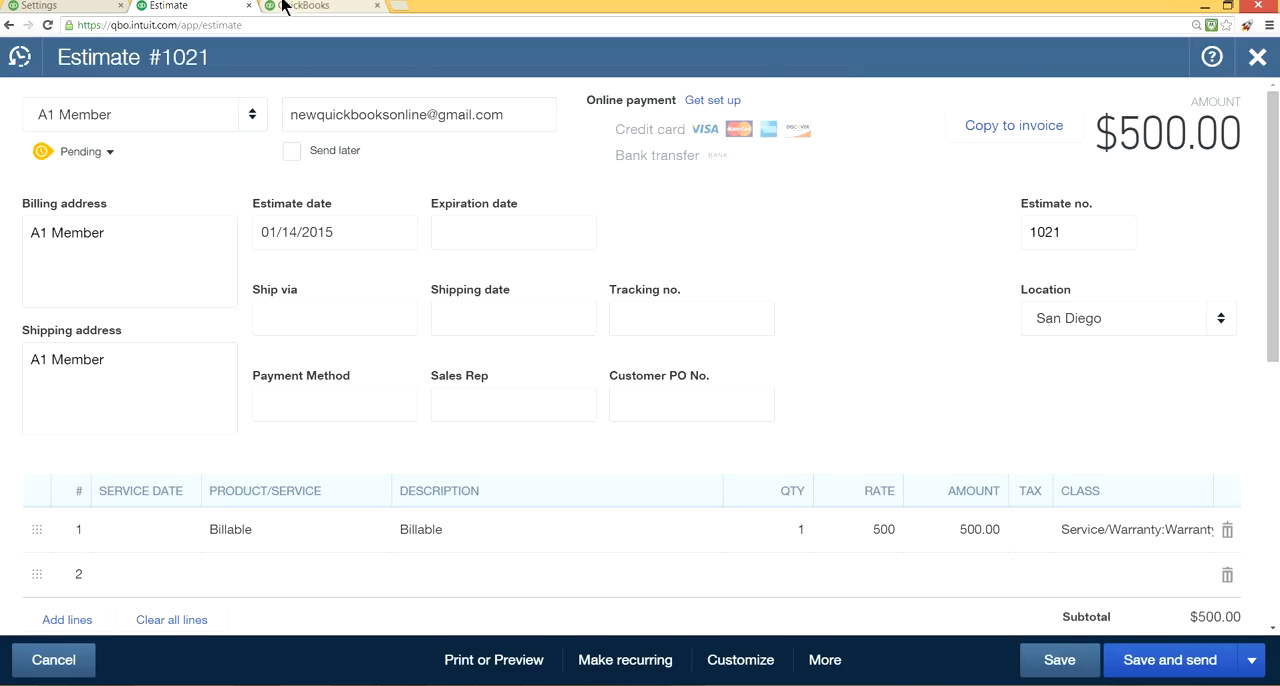
pyautogui.click(97, 9)
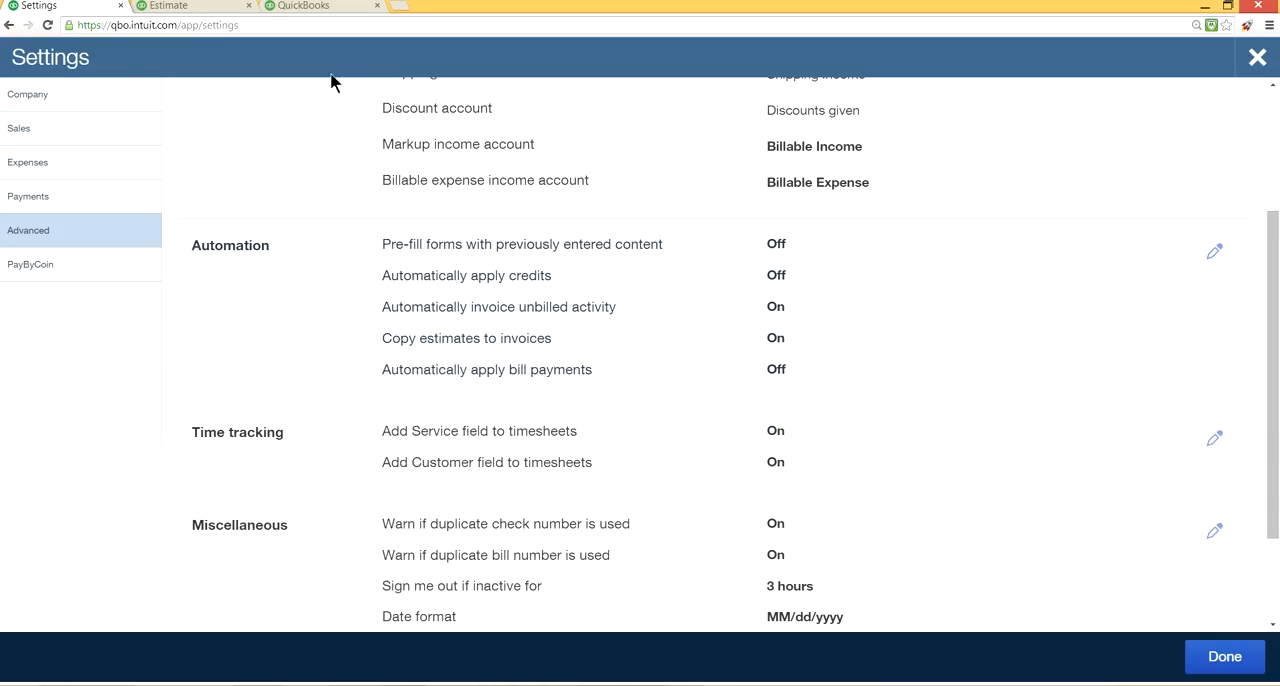
pyautogui.click(200, 9)
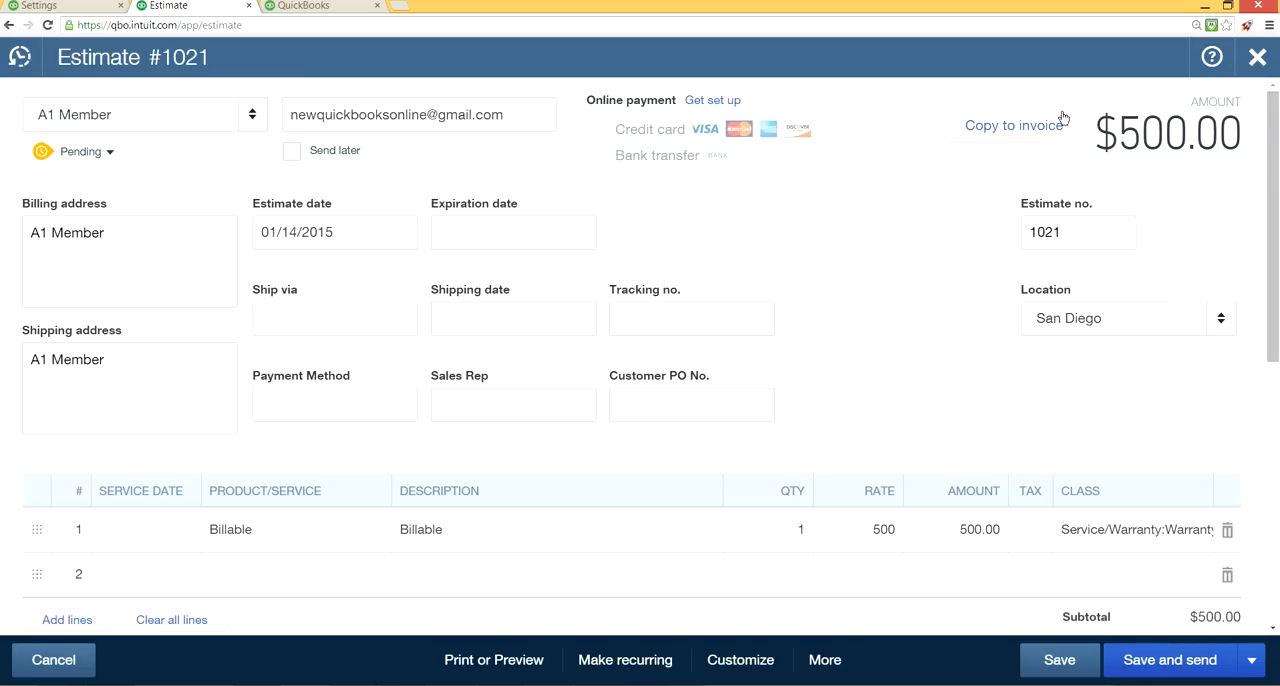
pyautogui.click(55, 6)
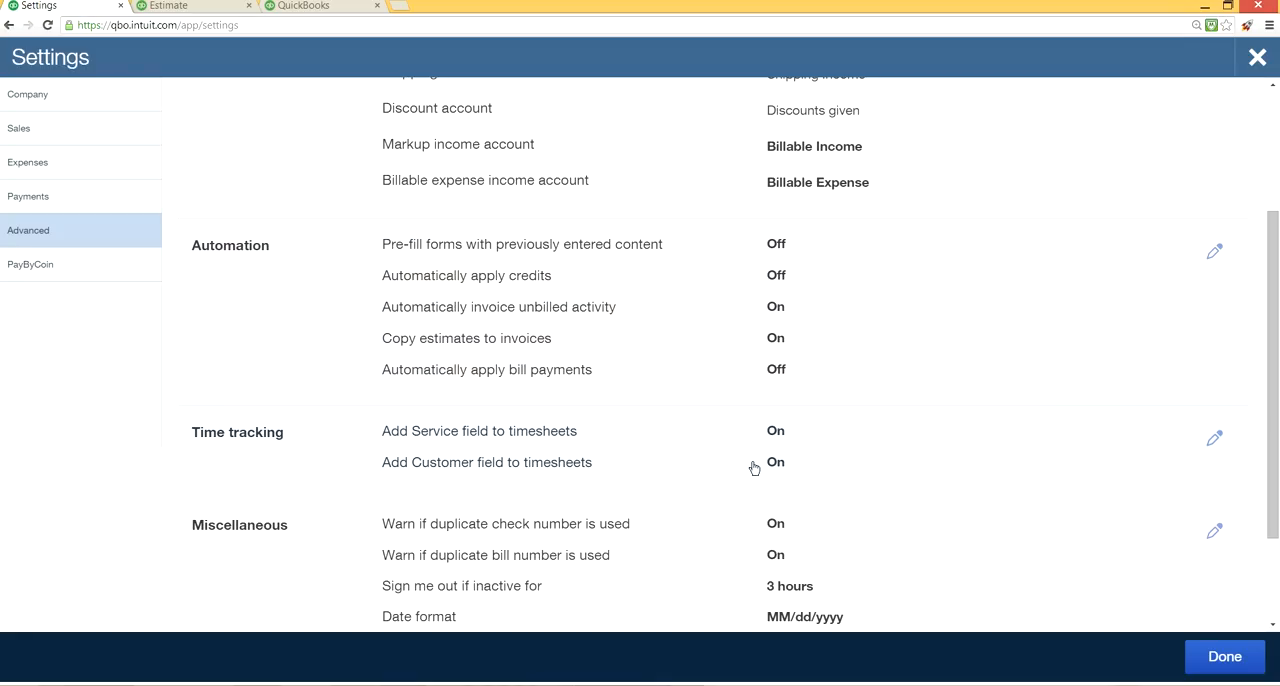
# Open the Time tracking section for editing, try Monday as the first day of the work week, and set it back to Sunday.
pyautogui.click(1214, 440)
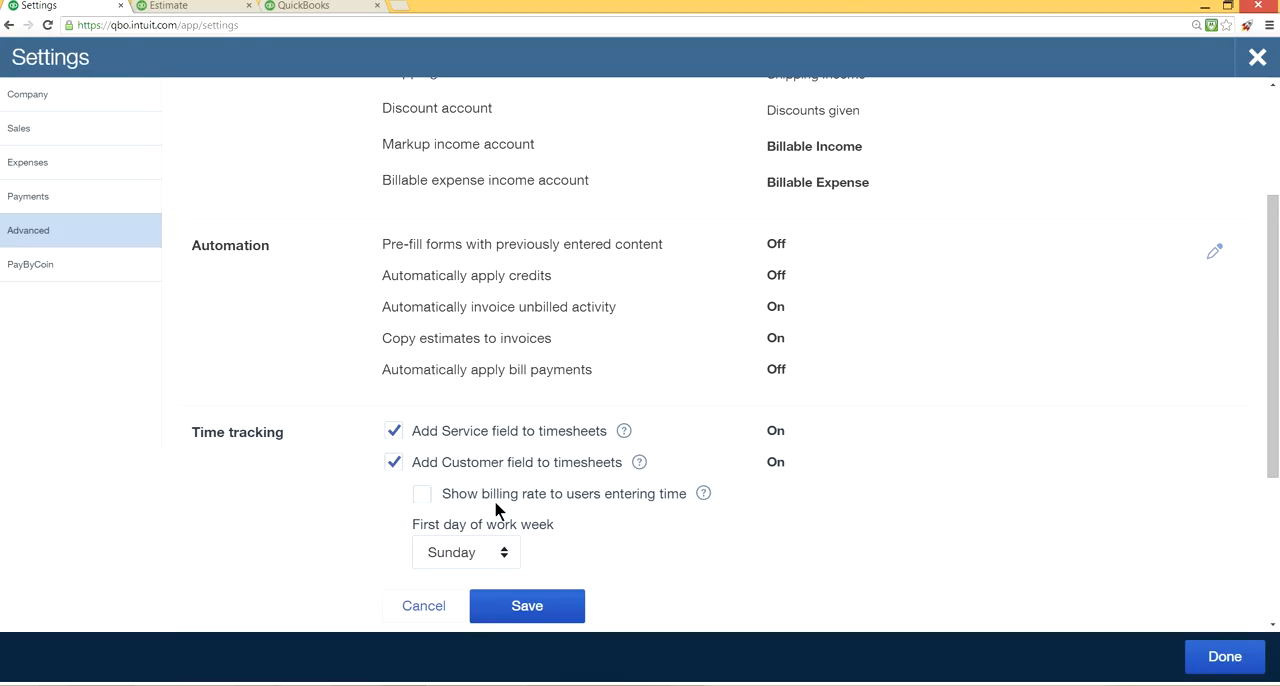
pyautogui.scroll(-1, 651, 509)
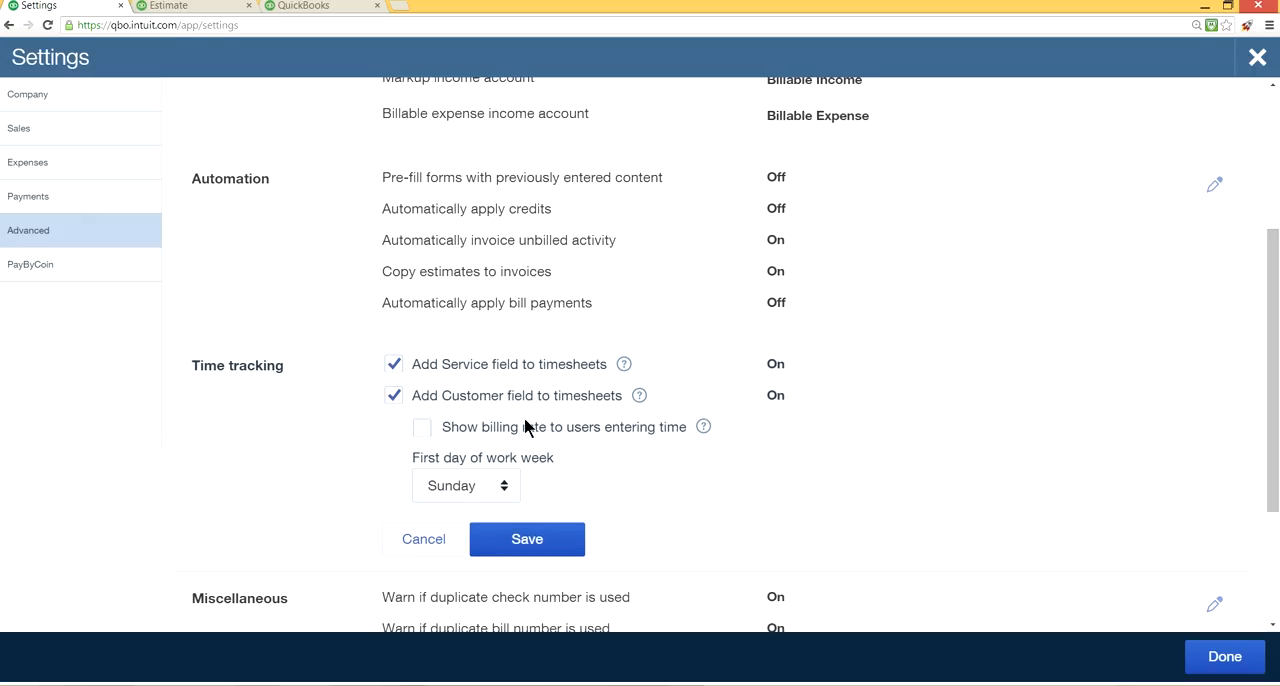
pyautogui.click(506, 486)
pyautogui.click(447, 301)
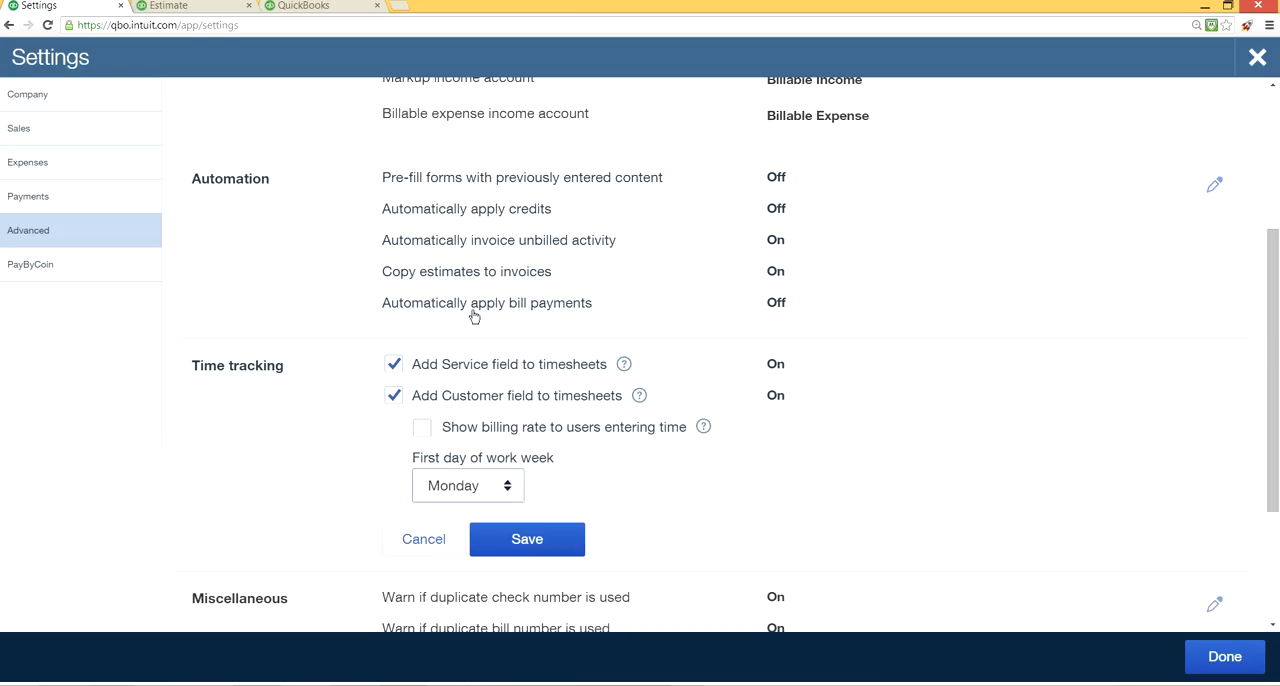
pyautogui.click(501, 496)
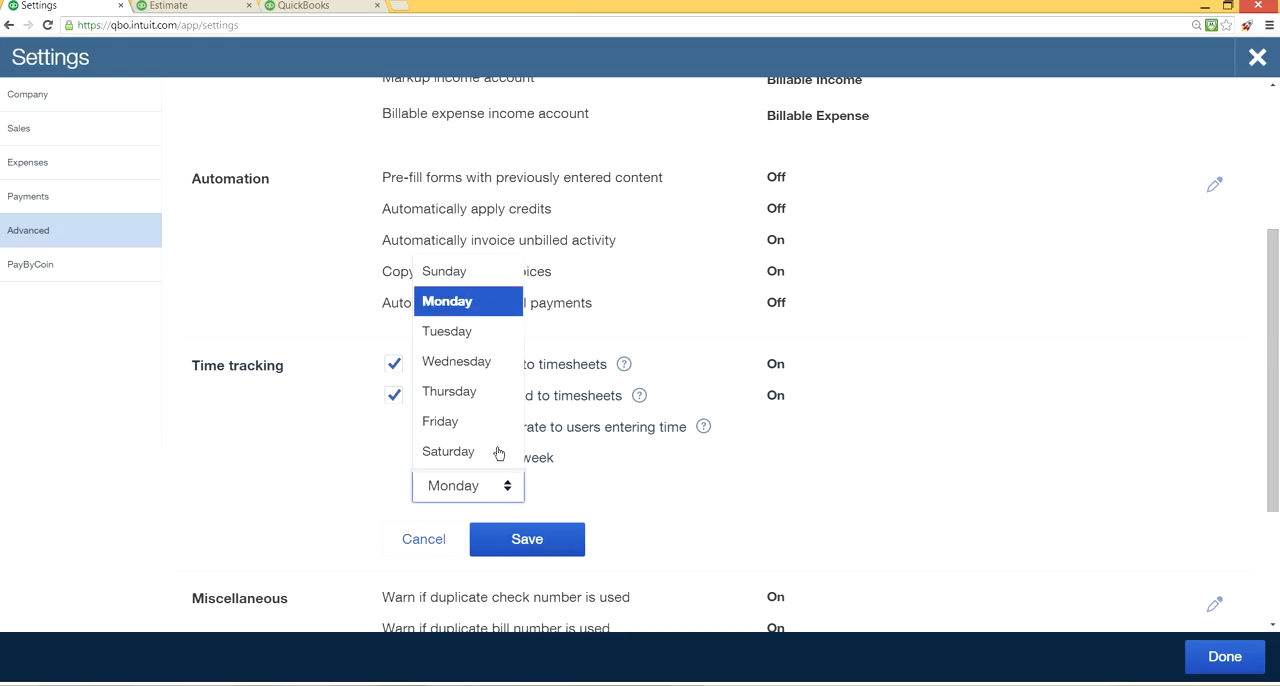
pyautogui.click(461, 274)
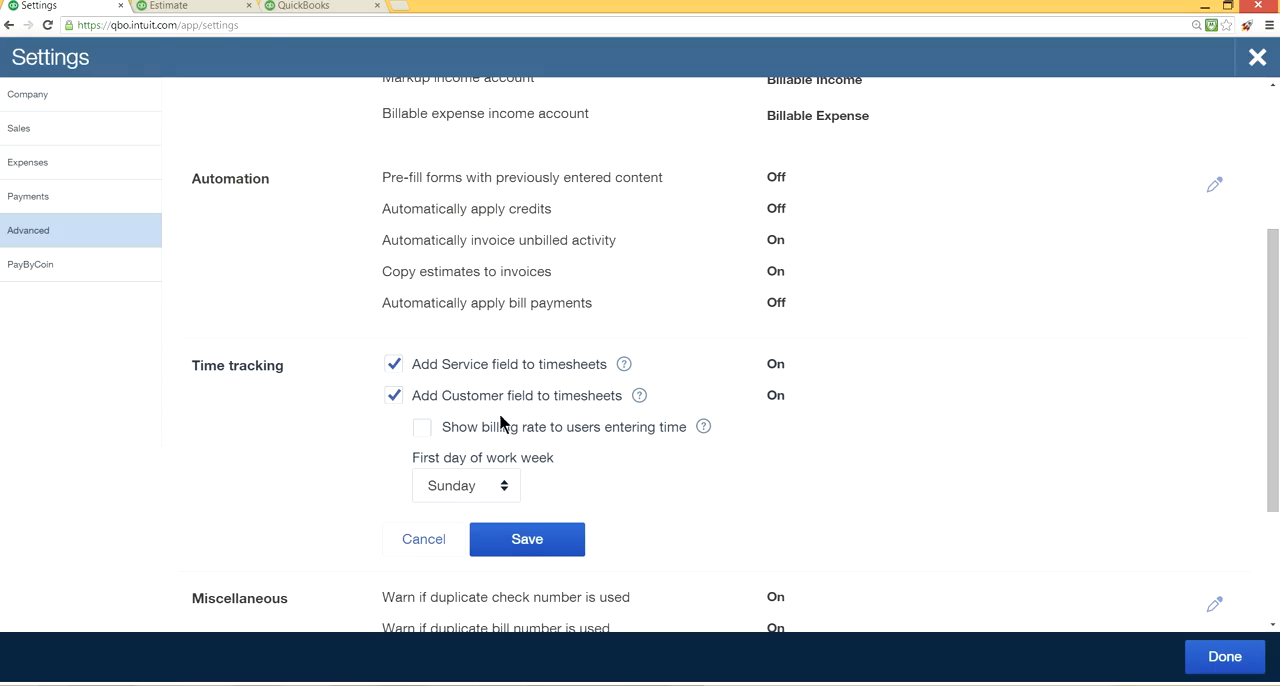
# Open a new weekly timesheet from the home page and compare its fields with the Time tracking settings.
pyautogui.click(302, 8)
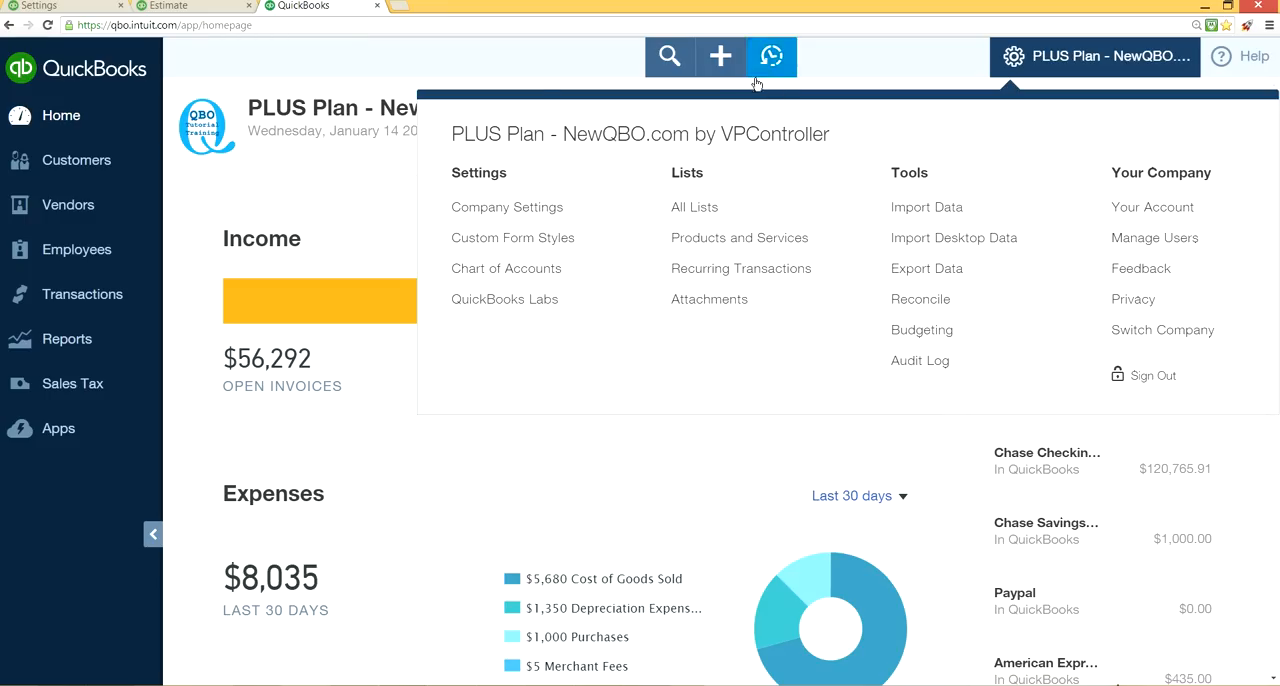
pyautogui.click(537, 62)
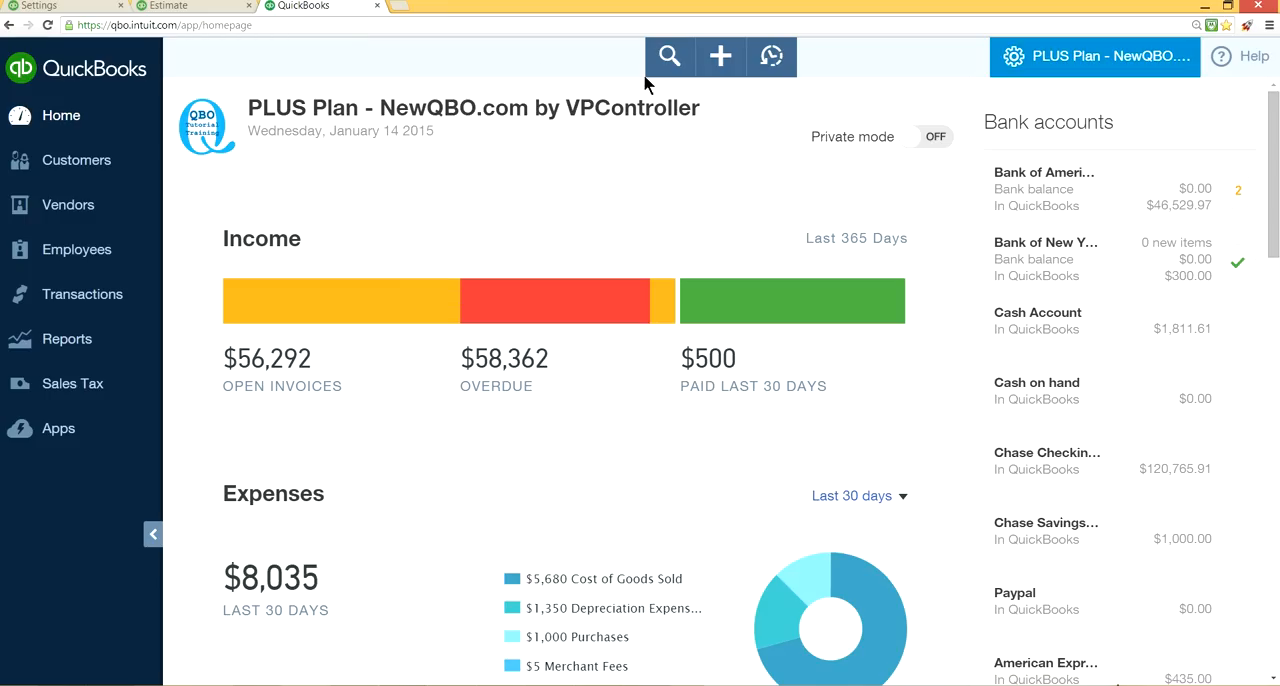
pyautogui.click(716, 62)
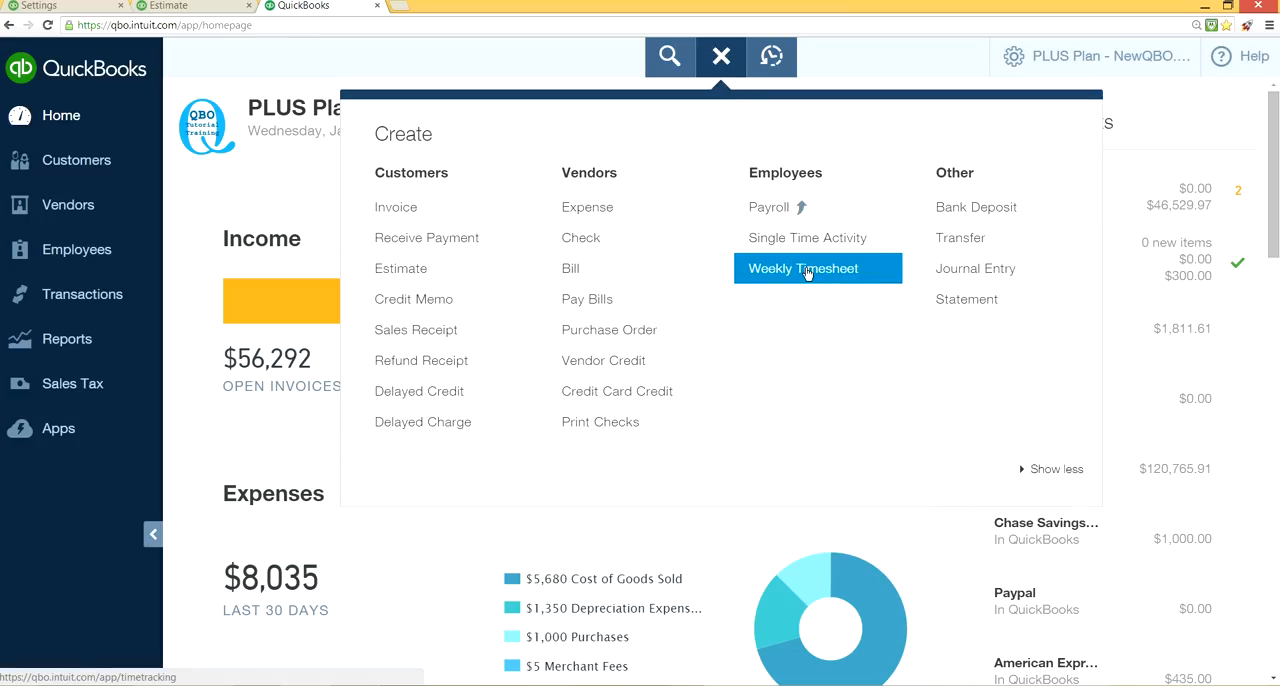
pyautogui.click(807, 270)
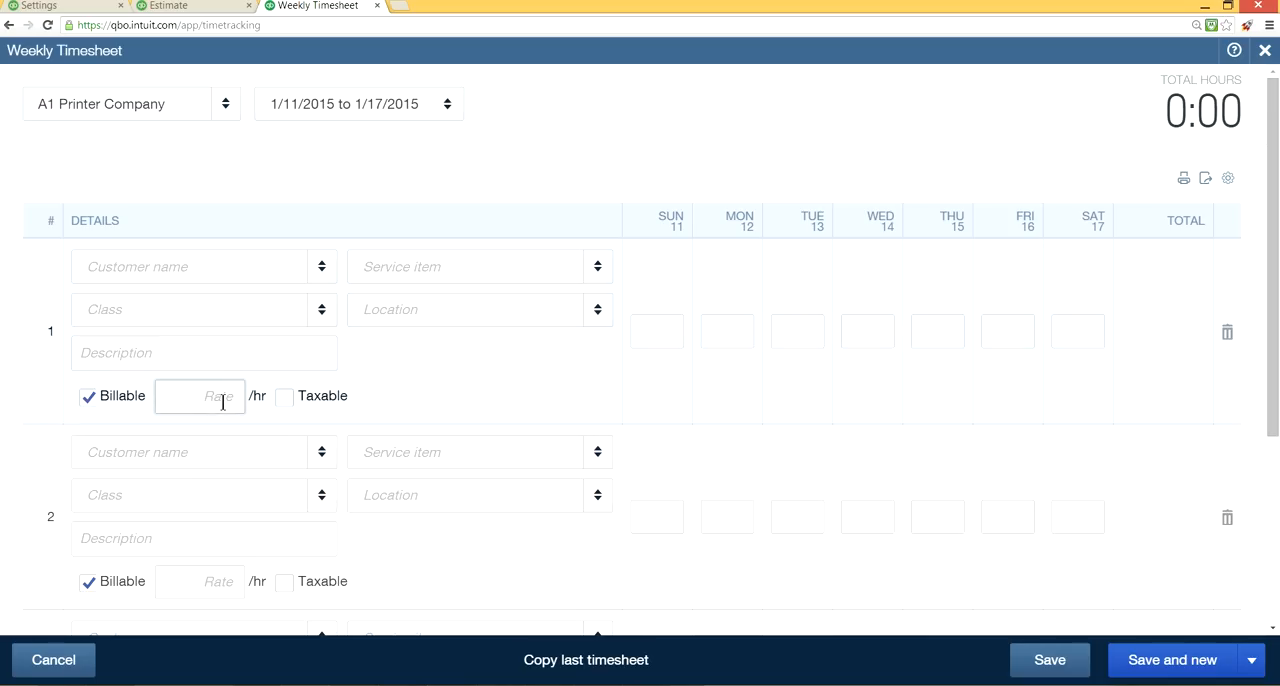
pyautogui.click(86, 6)
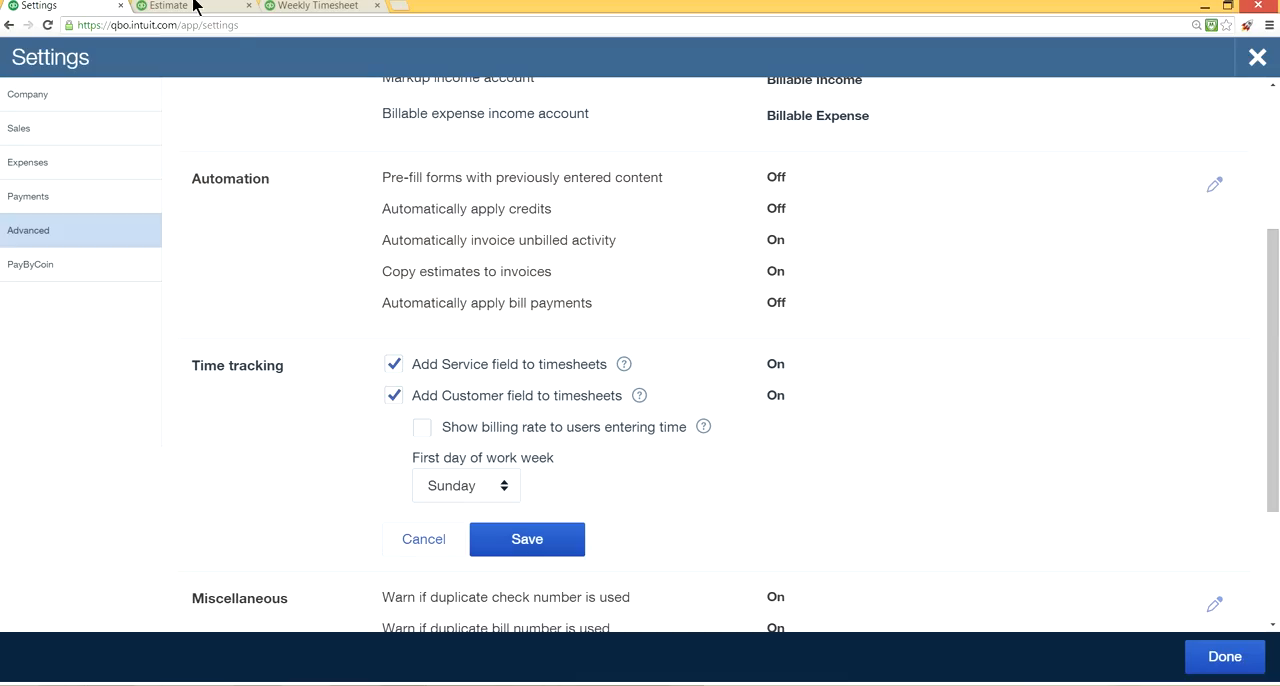
pyautogui.click(310, 6)
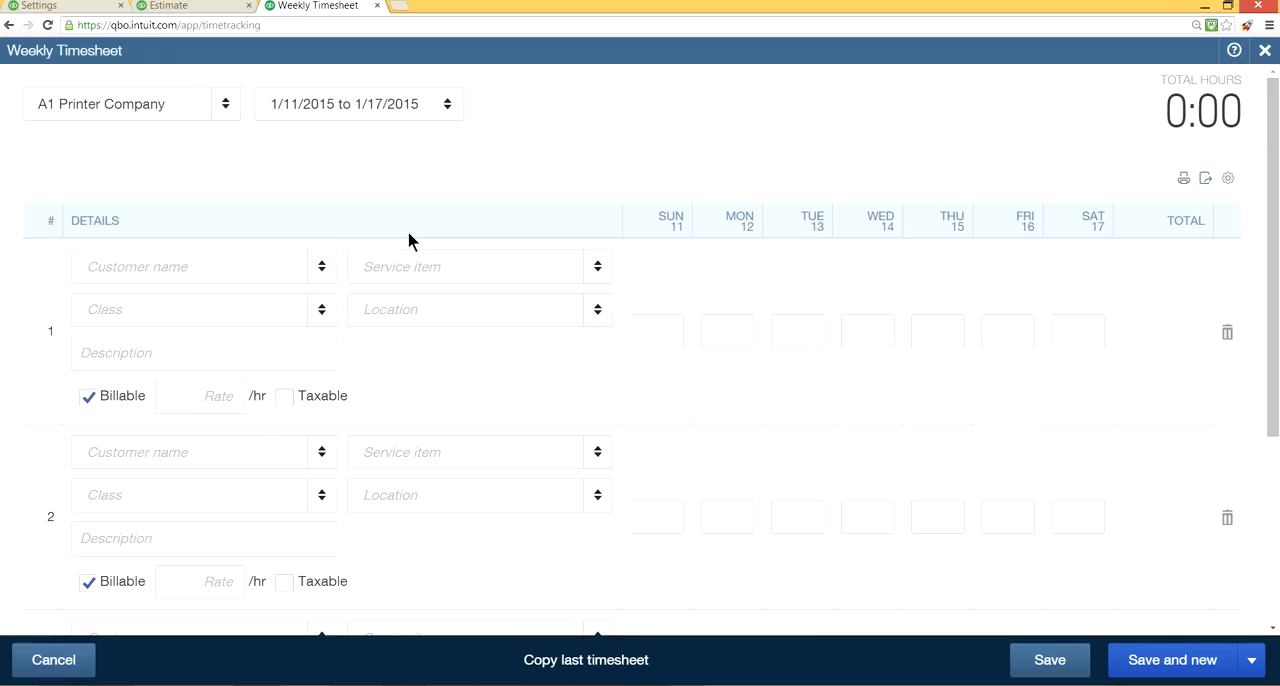
# Turn on showing the billing rate to users entering time in the Time tracking settings, and return to the weekly timesheet.
pyautogui.click(33, 7)
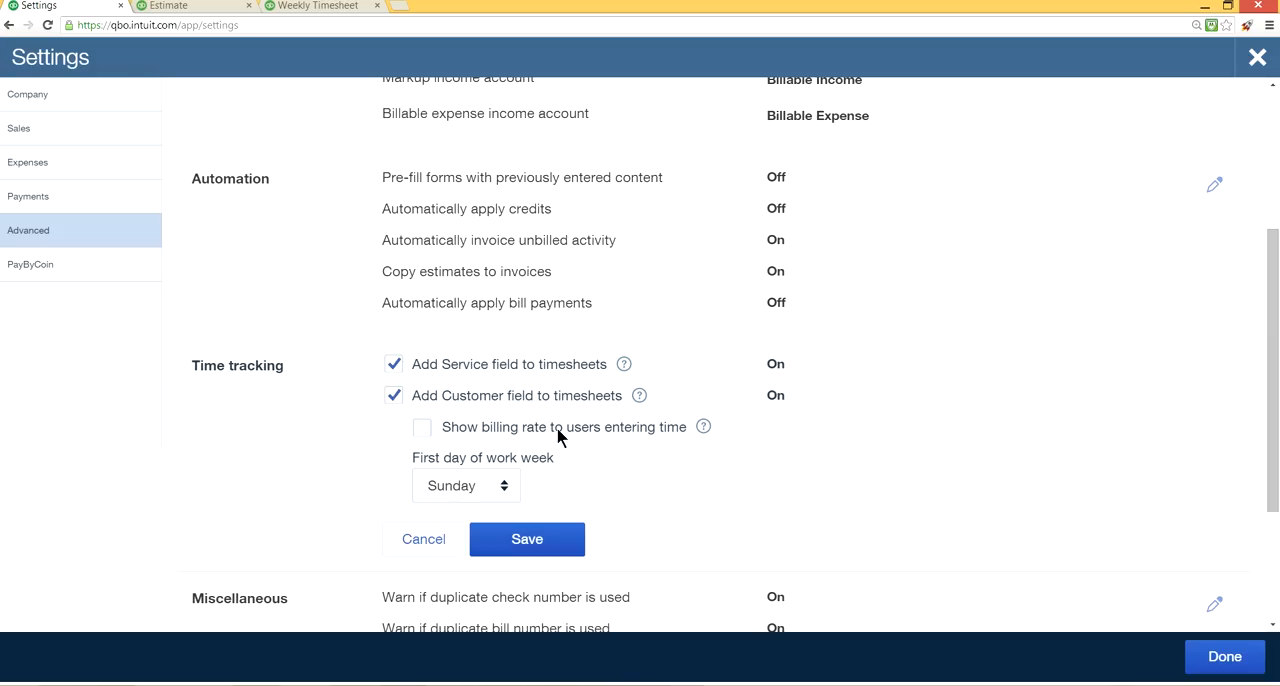
pyautogui.click(425, 431)
pyautogui.click(334, 10)
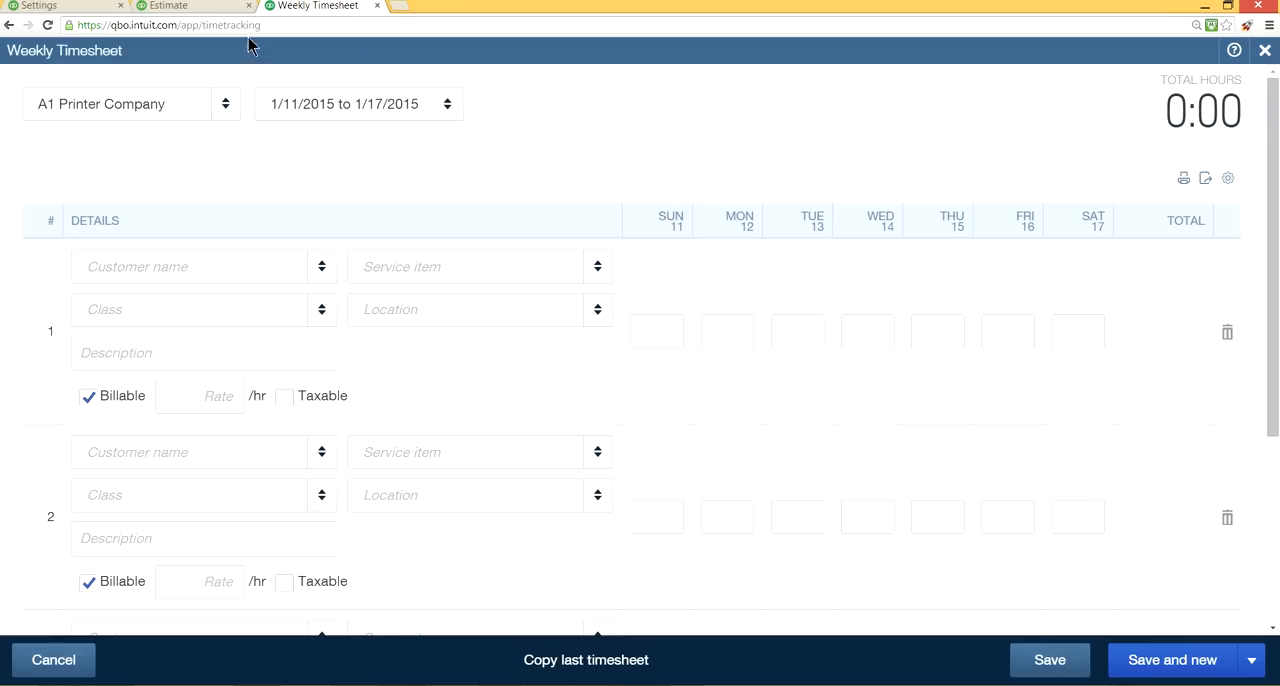
# Try Monday as the first day of the work week, compare with the weekly timesheet, and set it back to Sunday.
pyautogui.click(55, 8)
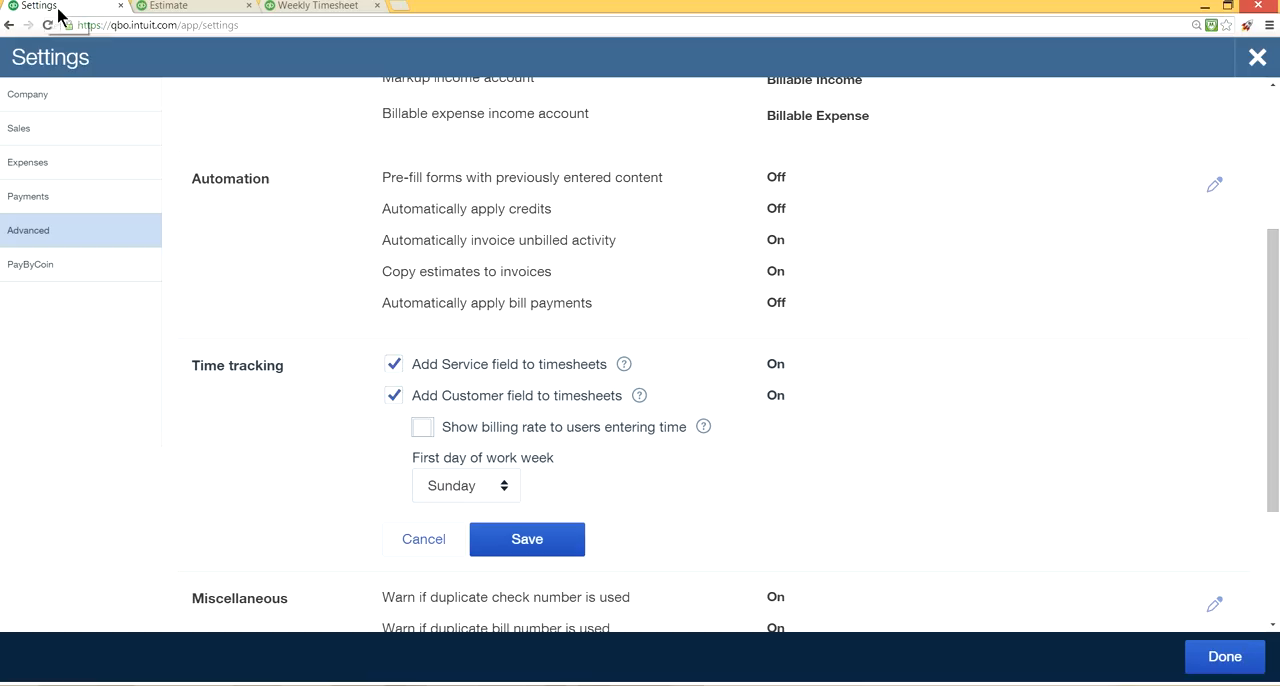
pyautogui.click(505, 485)
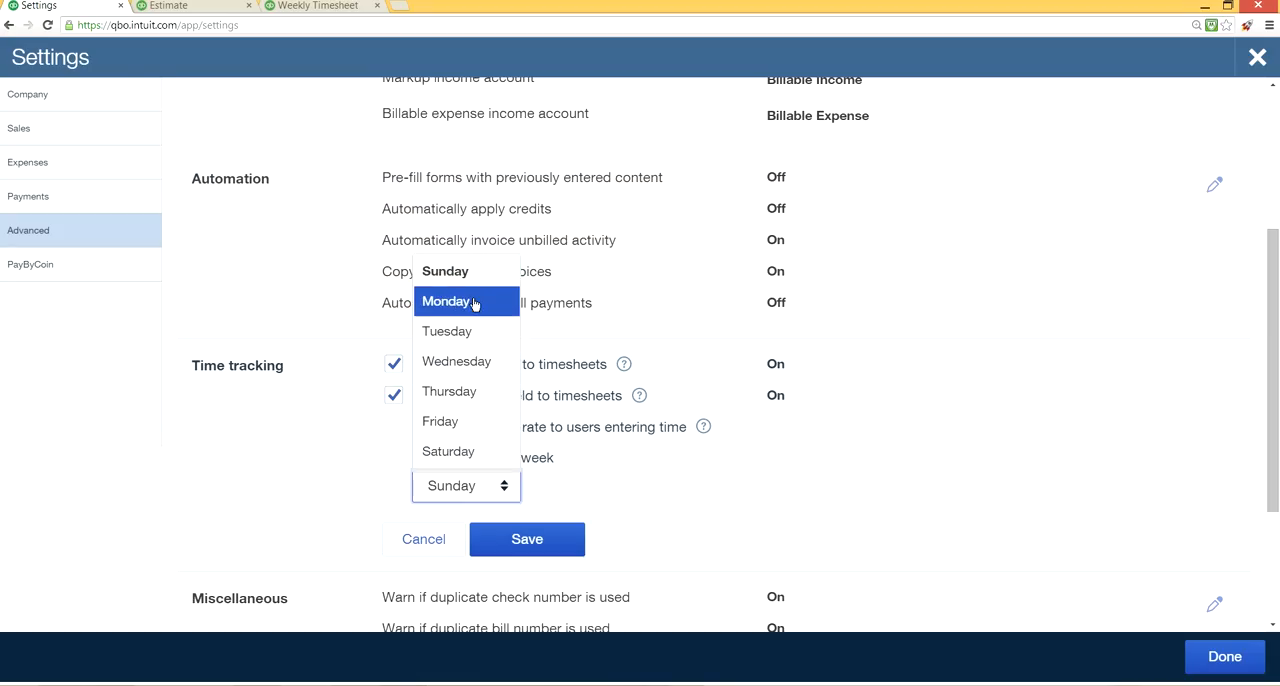
pyautogui.click(437, 297)
pyautogui.click(320, 8)
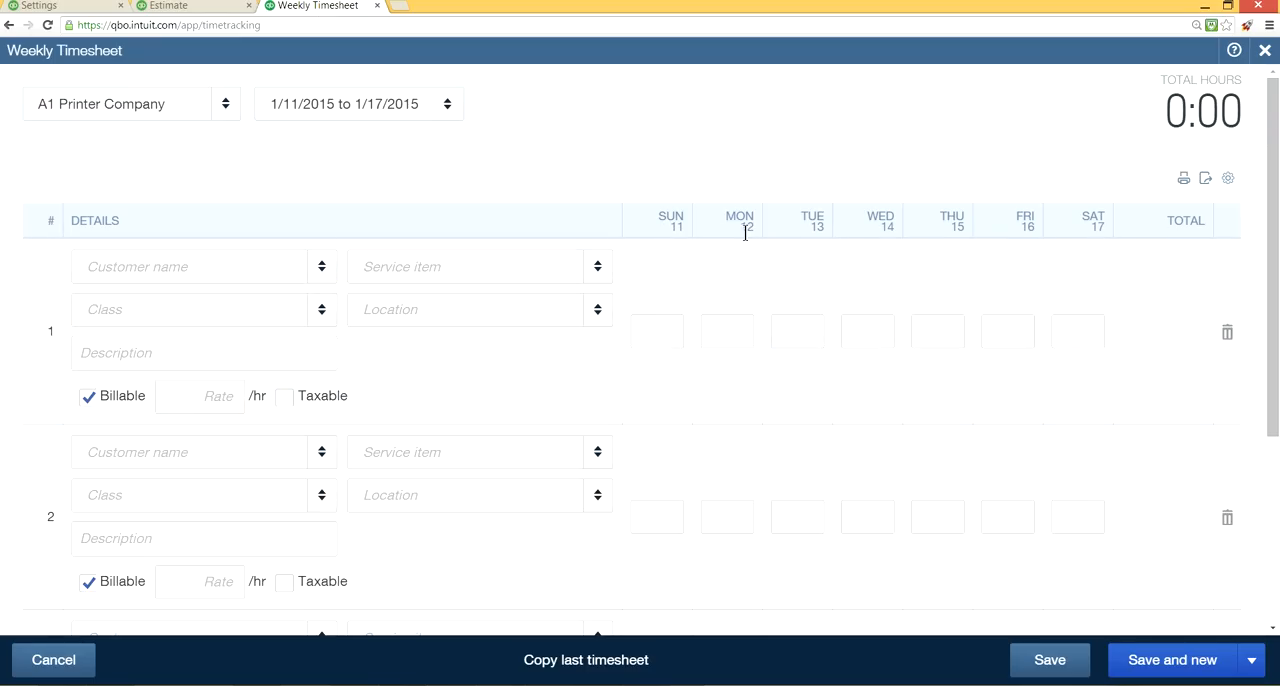
pyautogui.click(55, 8)
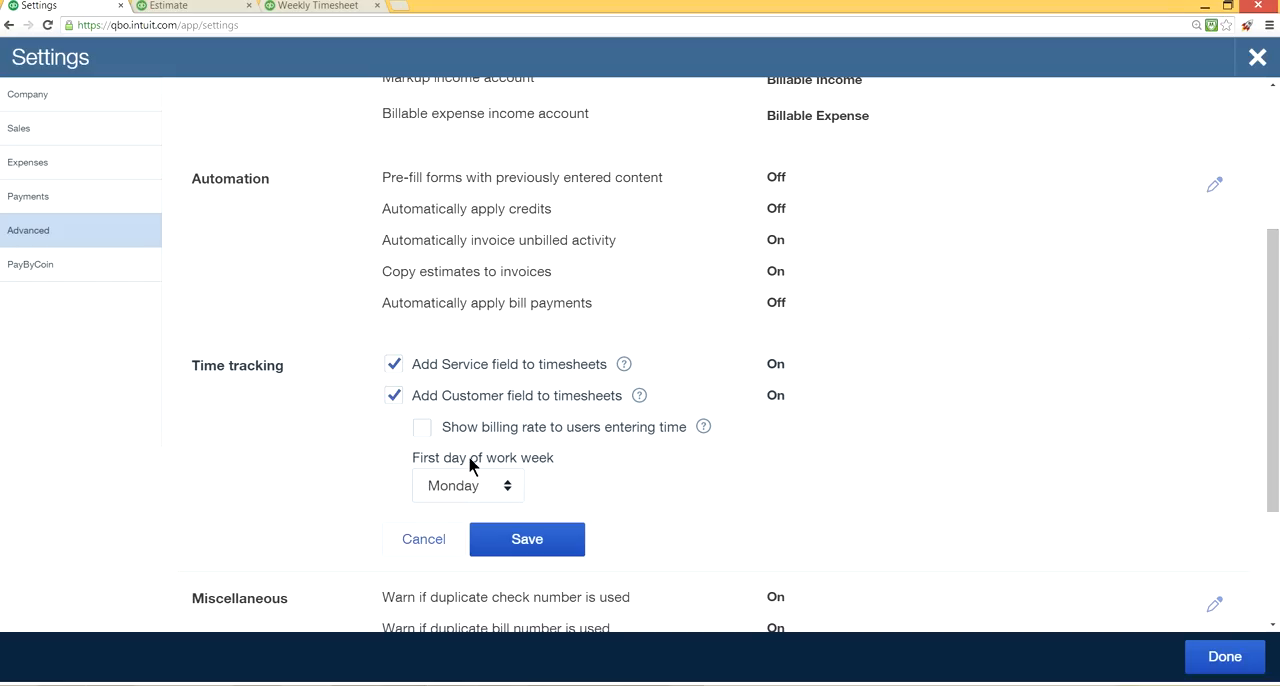
pyautogui.click(510, 485)
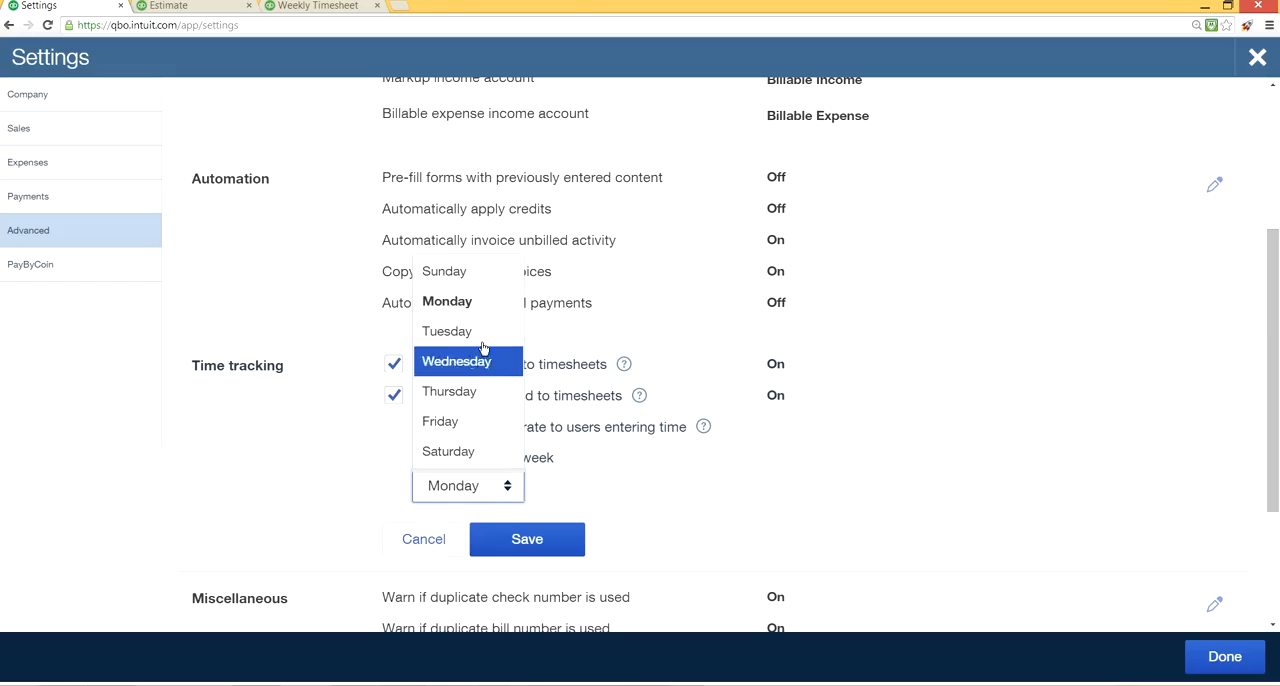
pyautogui.click(455, 269)
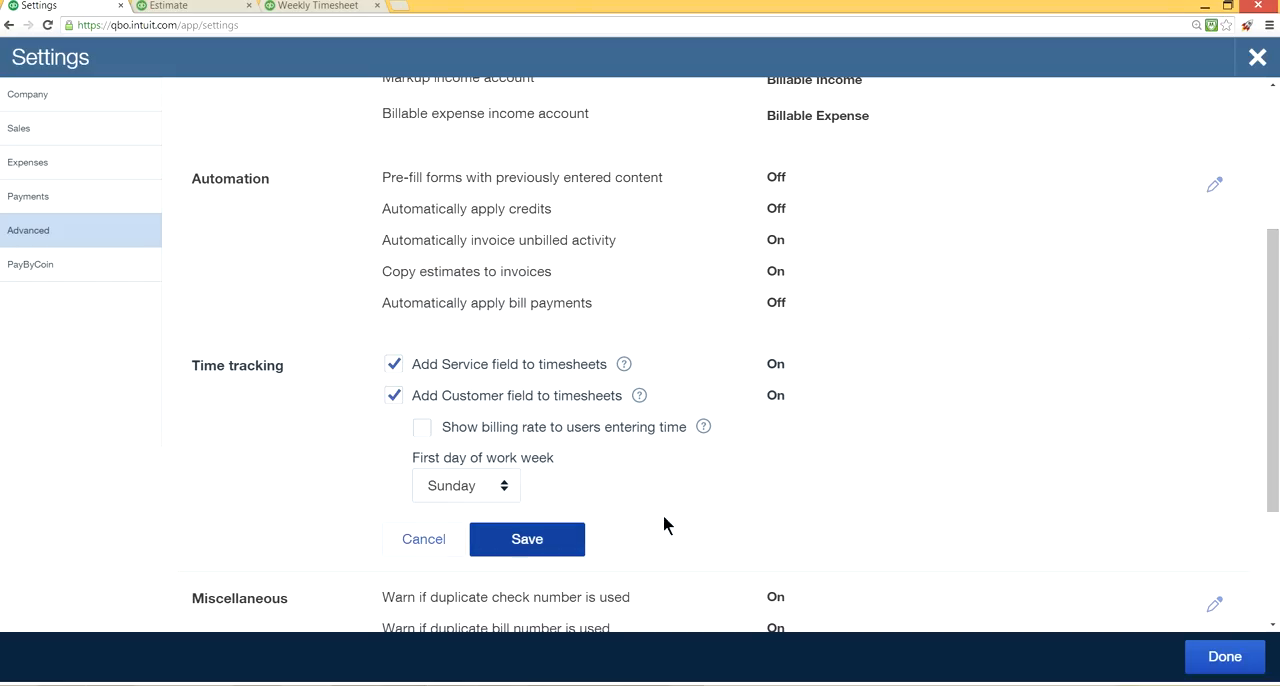
# Leave the weekly timesheet without saving and open a new bill to examine its Bill no. field.
pyautogui.scroll(-2, 900, 466)
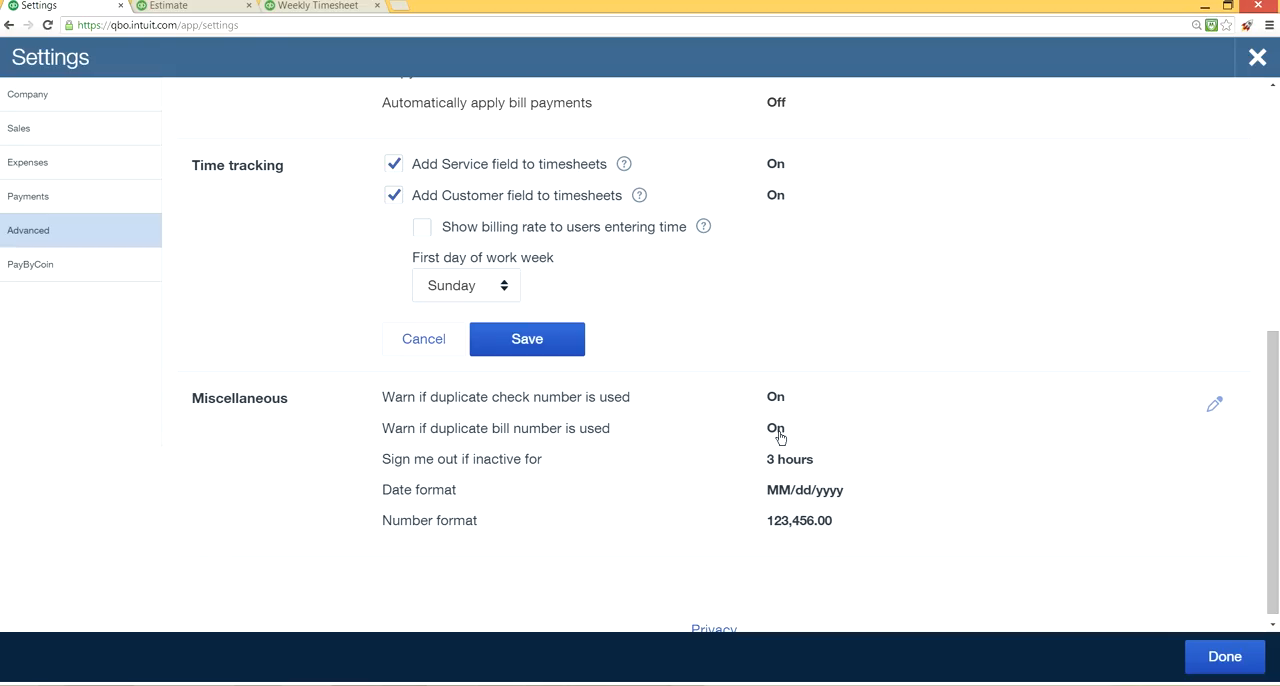
pyautogui.click(316, 7)
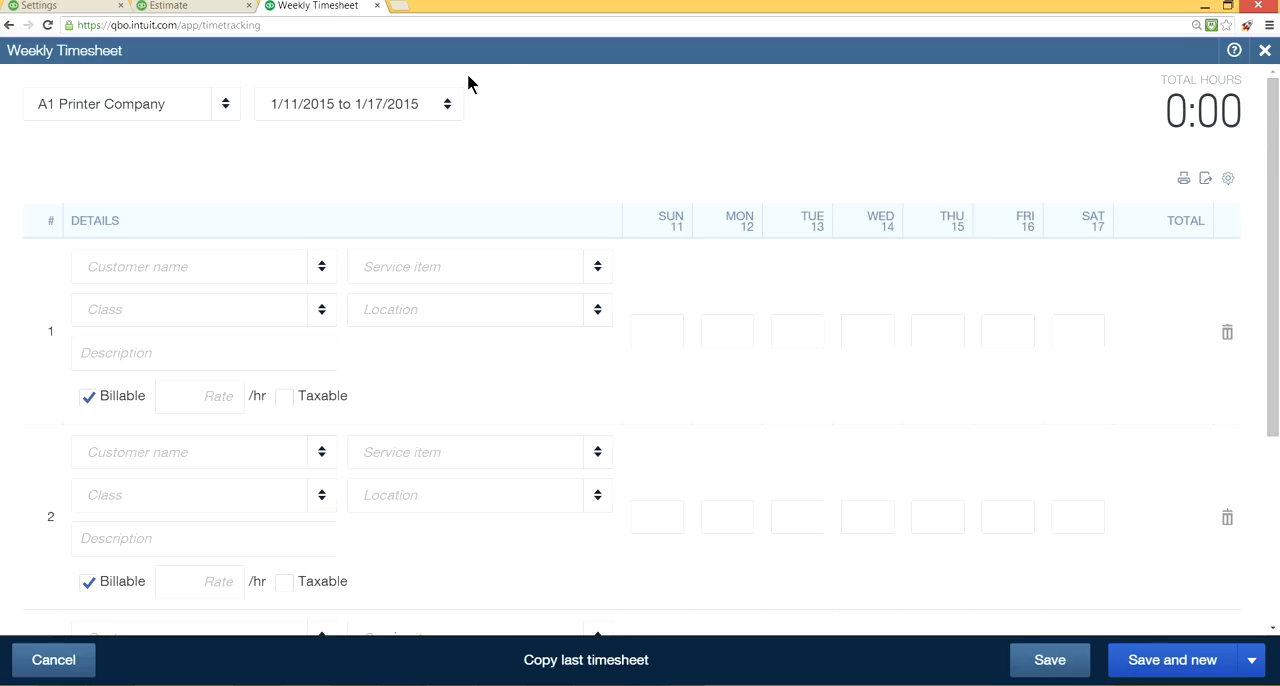
pyautogui.click(1263, 52)
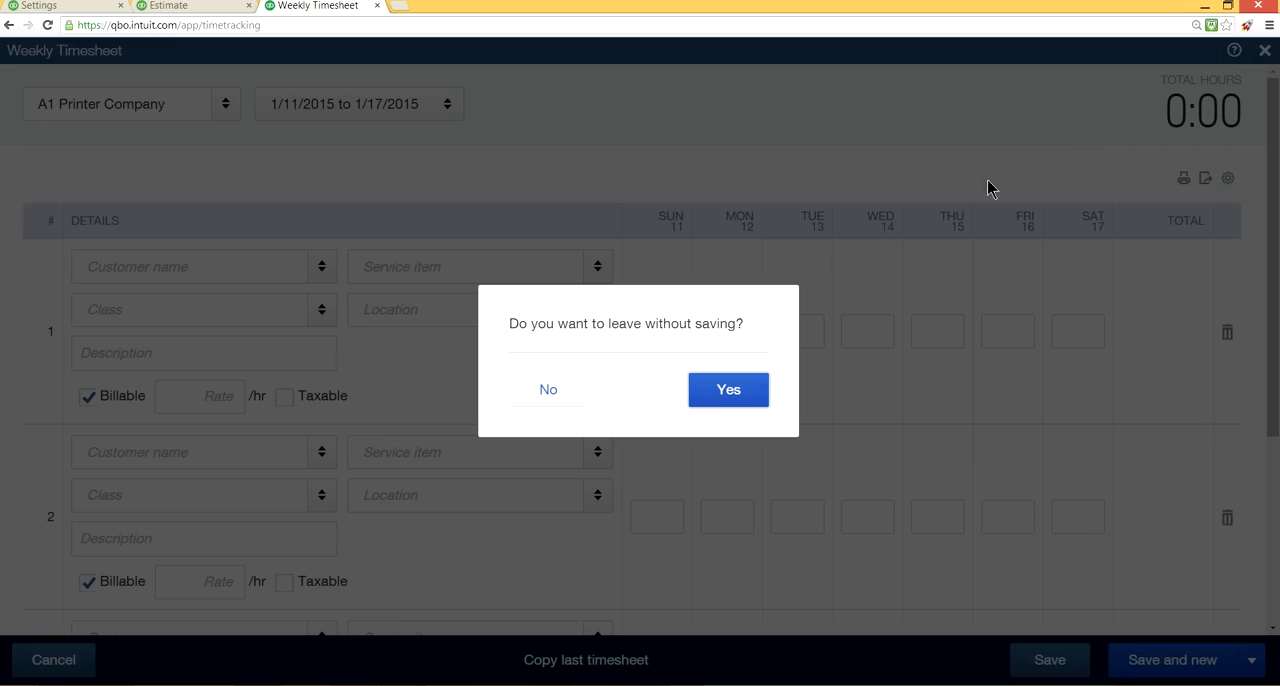
pyautogui.click(752, 390)
pyautogui.click(693, 51)
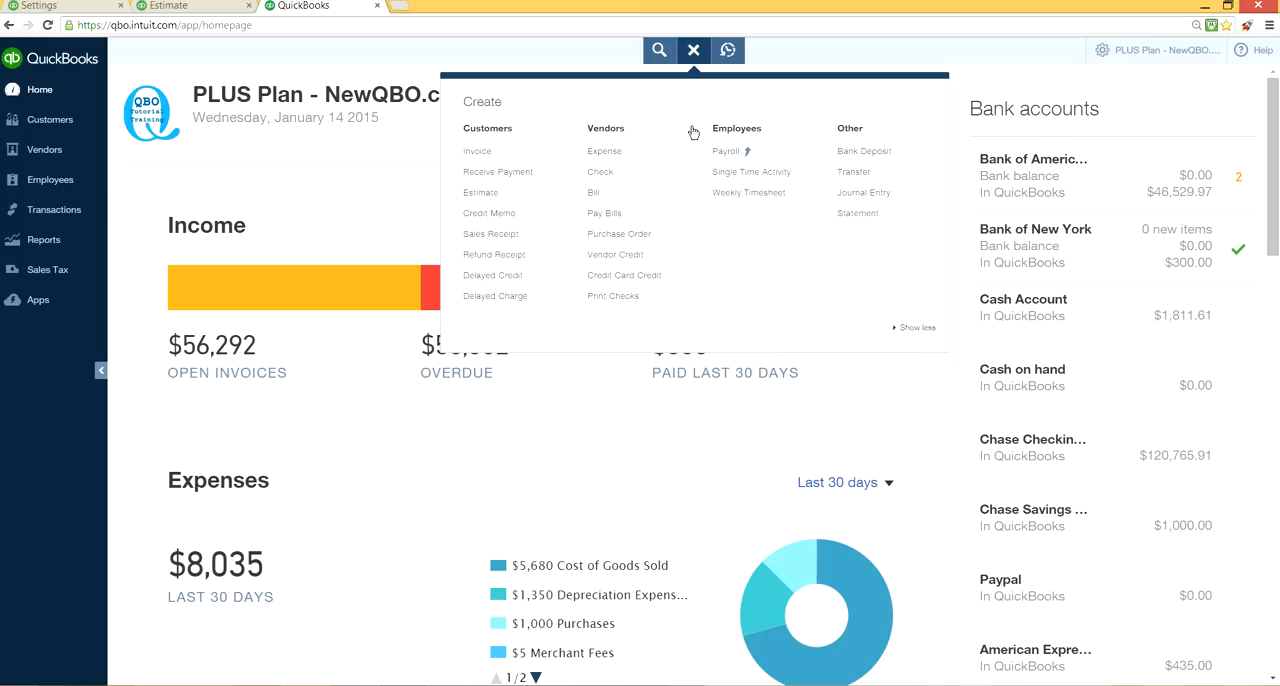
pyautogui.click(610, 193)
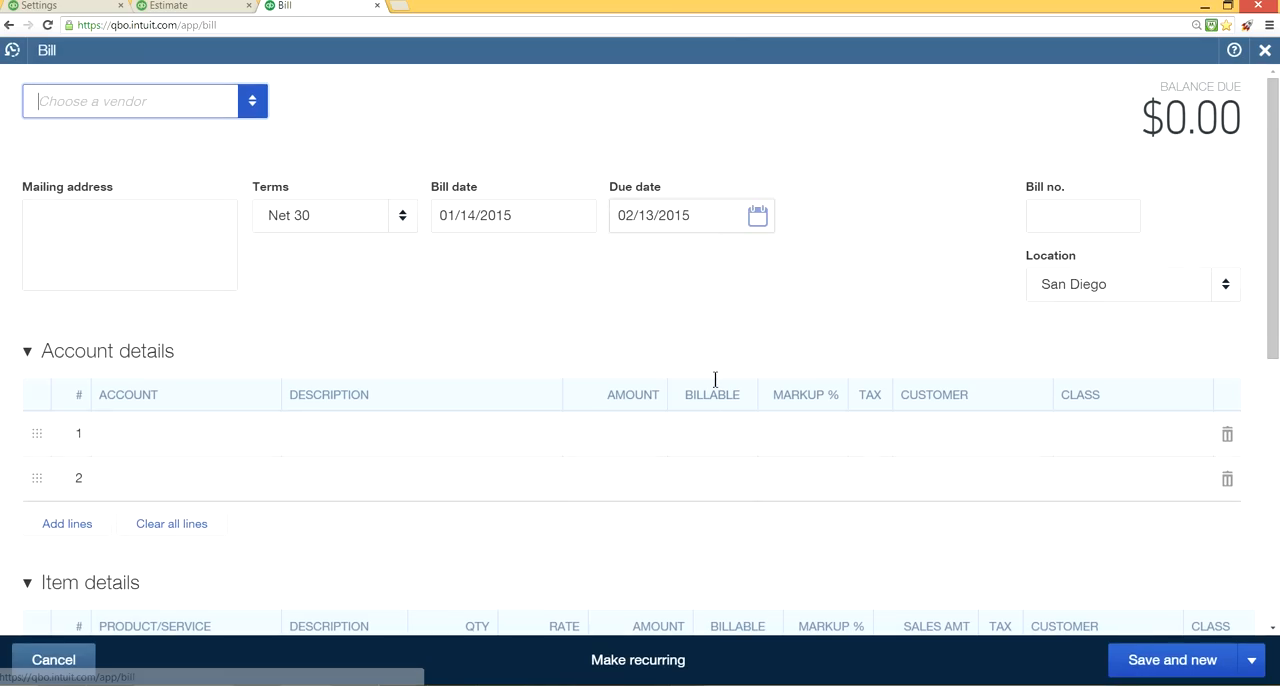
pyautogui.click(1073, 212)
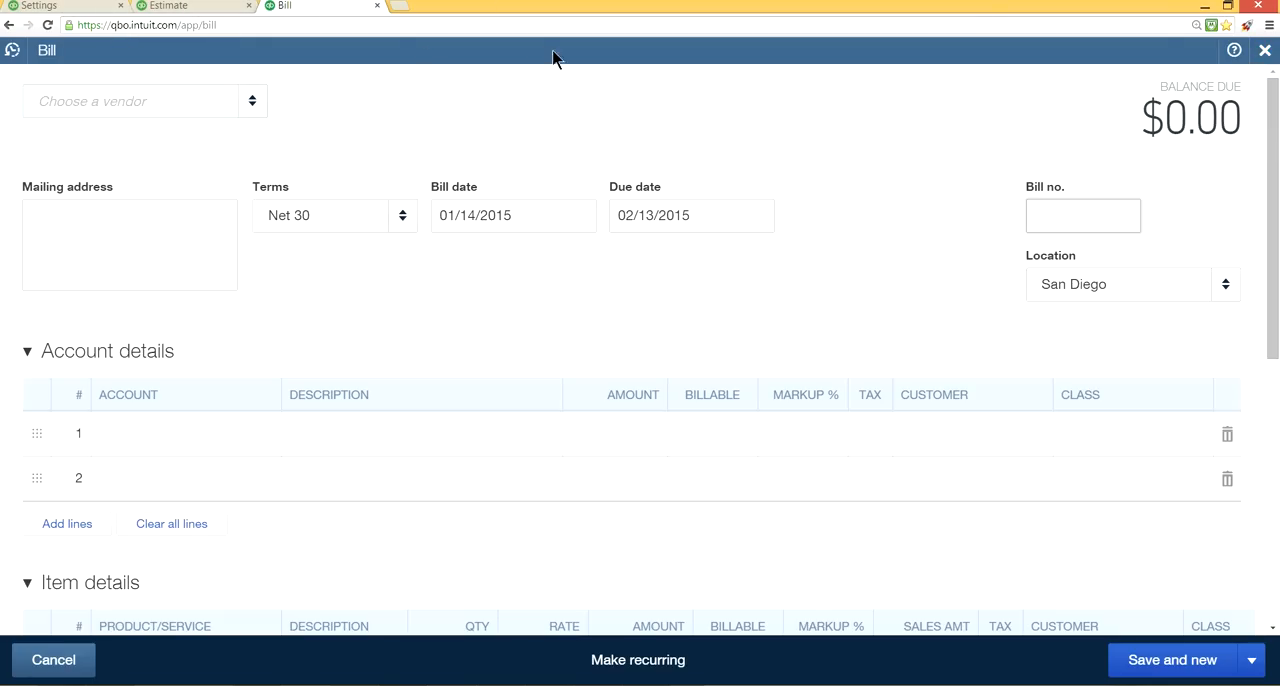
# Close the blank bill and open a new check to examine its check number field.
pyautogui.click(1266, 52)
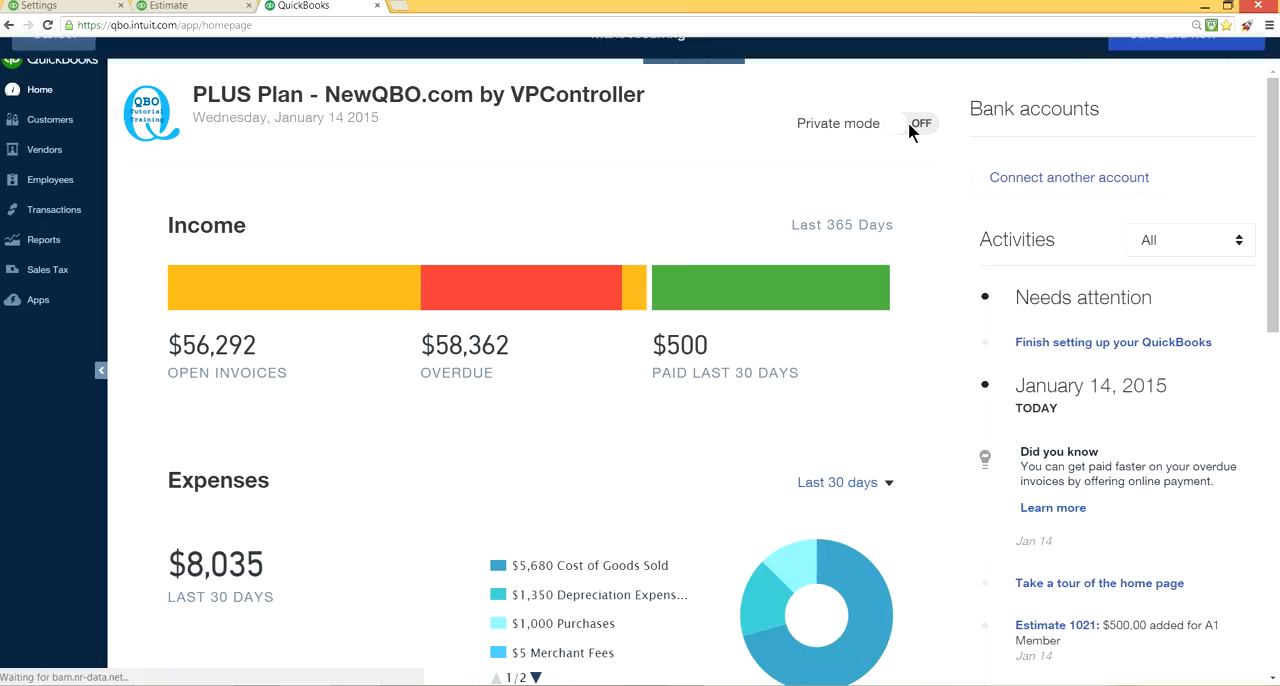
pyautogui.click(700, 60)
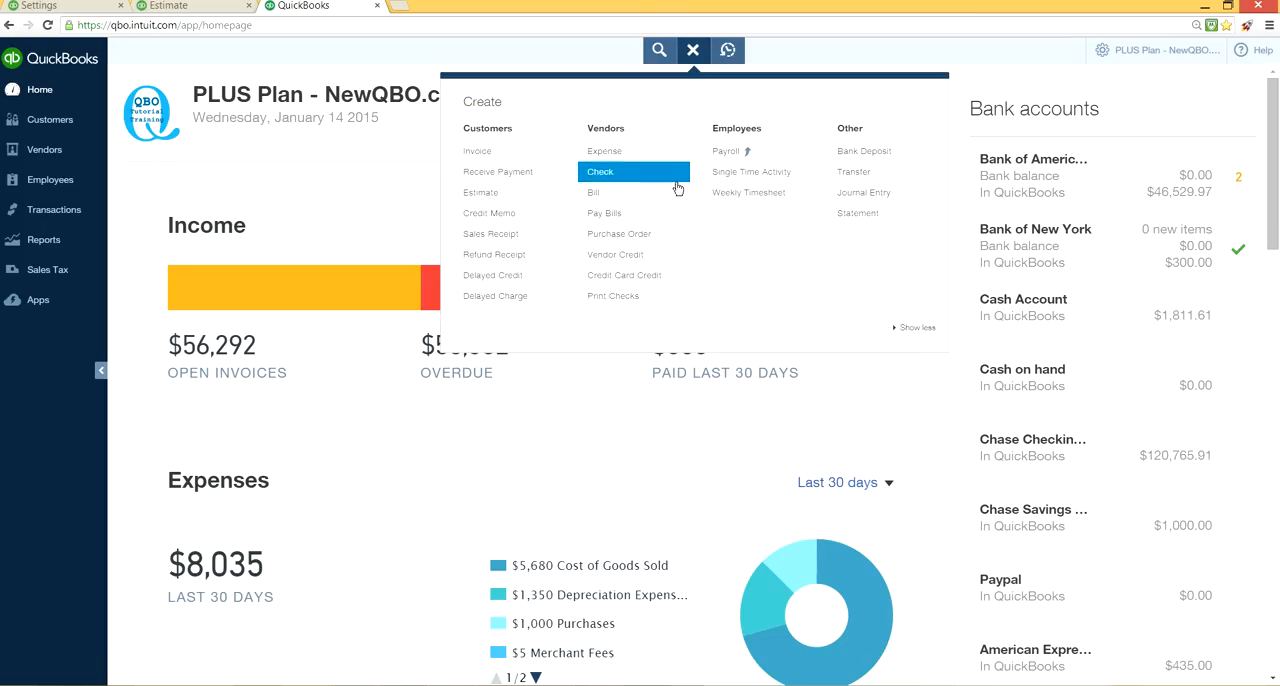
pyautogui.click(666, 175)
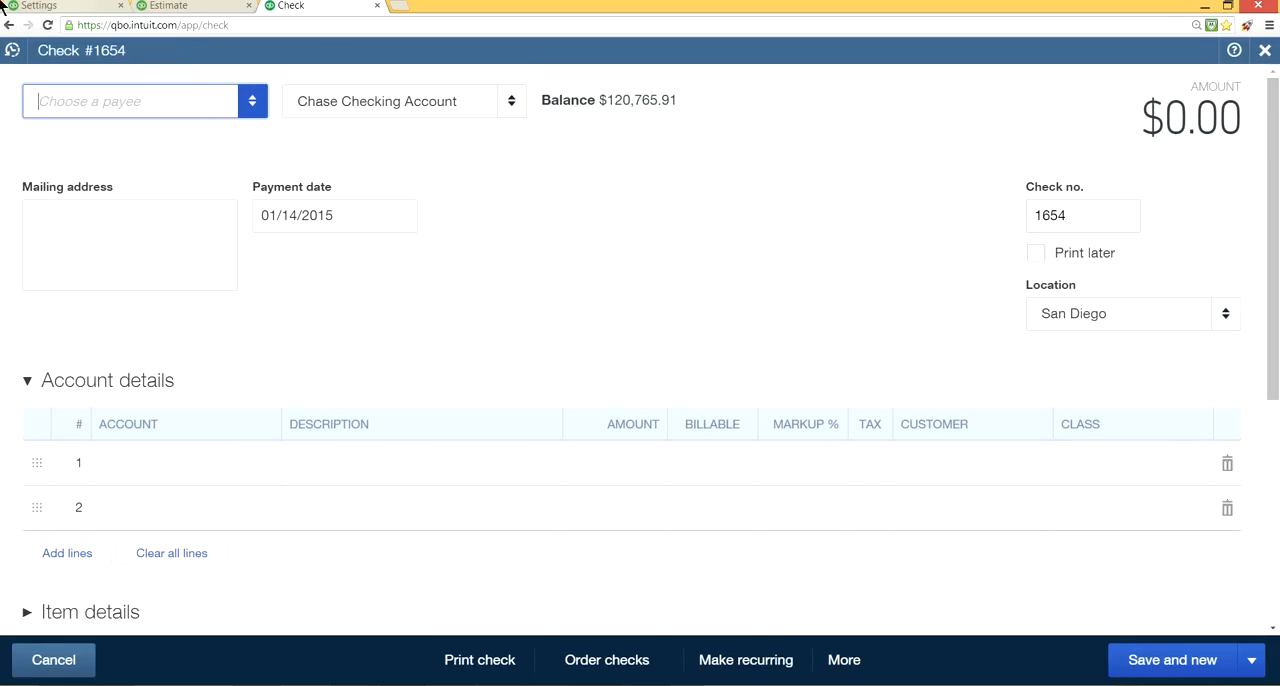
# Return to the company settings and open the Miscellaneous section for editing, saving the pending Time tracking changes.
pyautogui.click(62, 7)
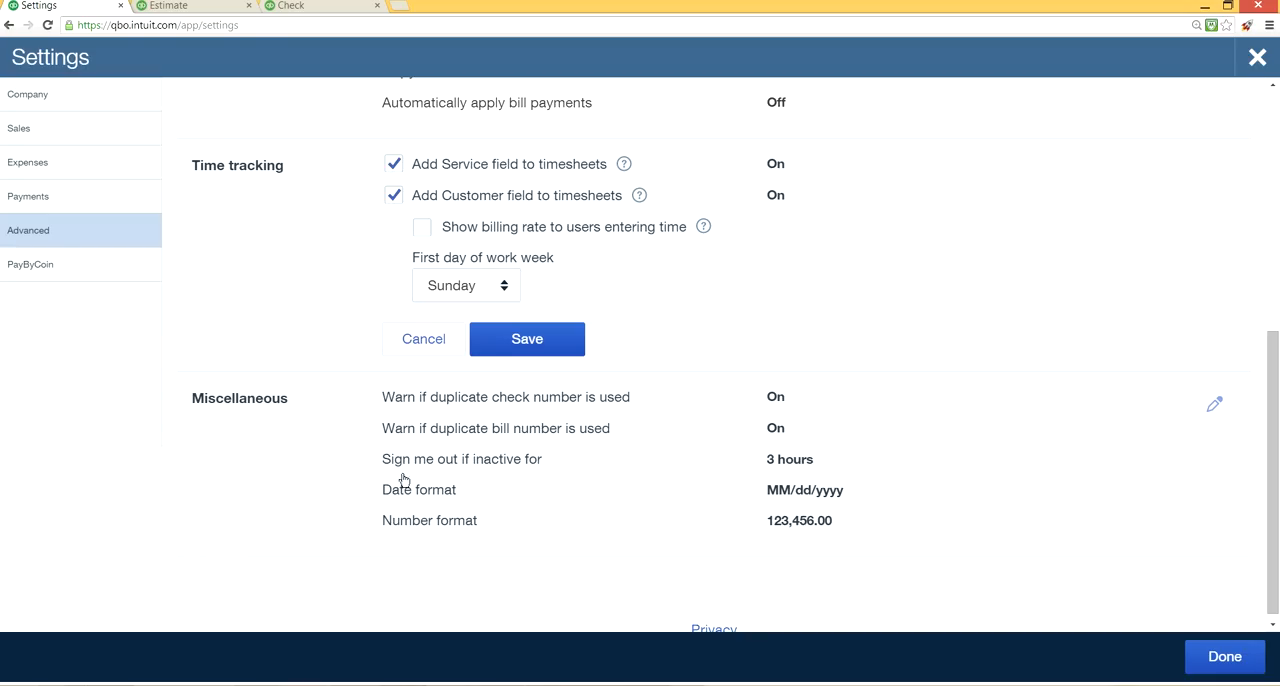
pyautogui.click(787, 466)
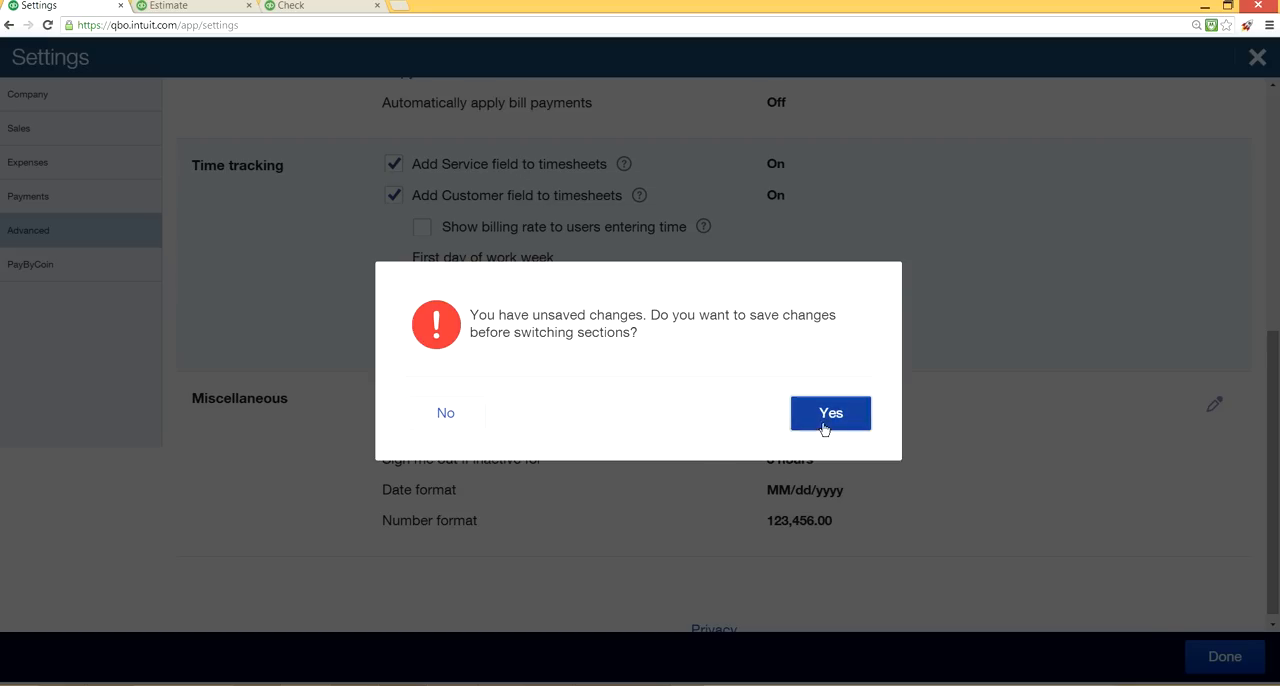
pyautogui.click(826, 415)
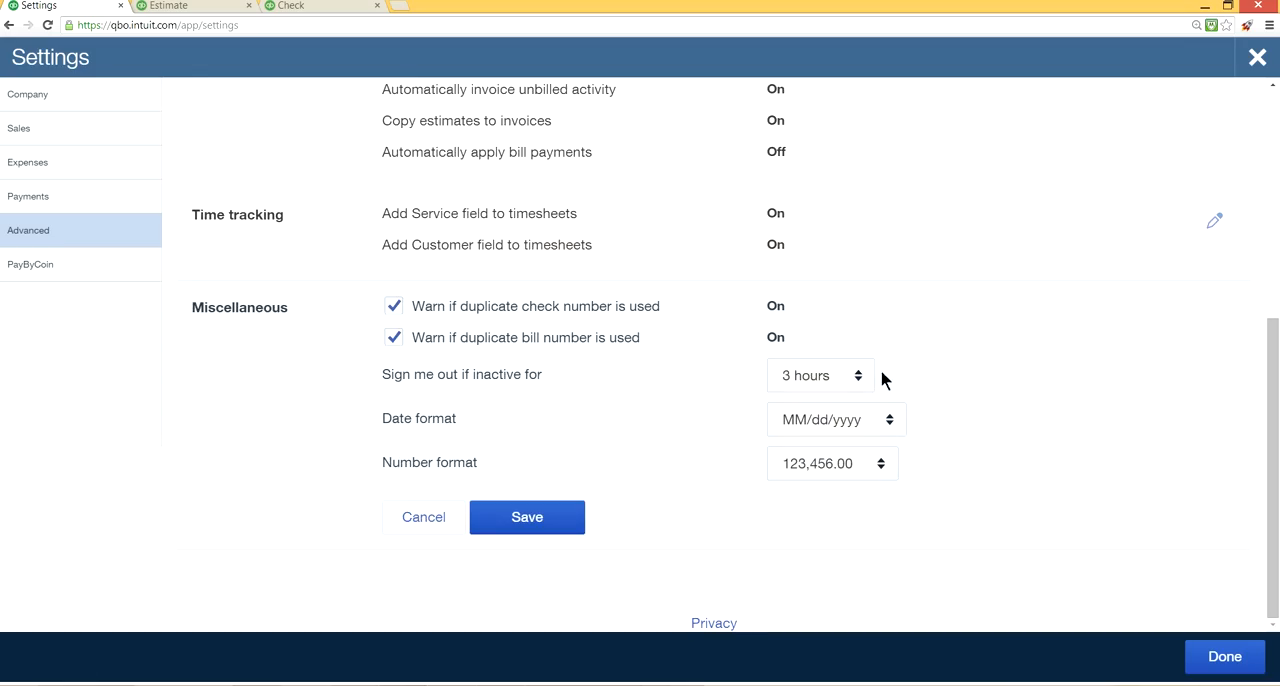
# Select 3 hours for inactivity sign-out, date format MM/dd/yyyy and number format 123,456.00, and save the Miscellaneous settings.
pyautogui.click(857, 375)
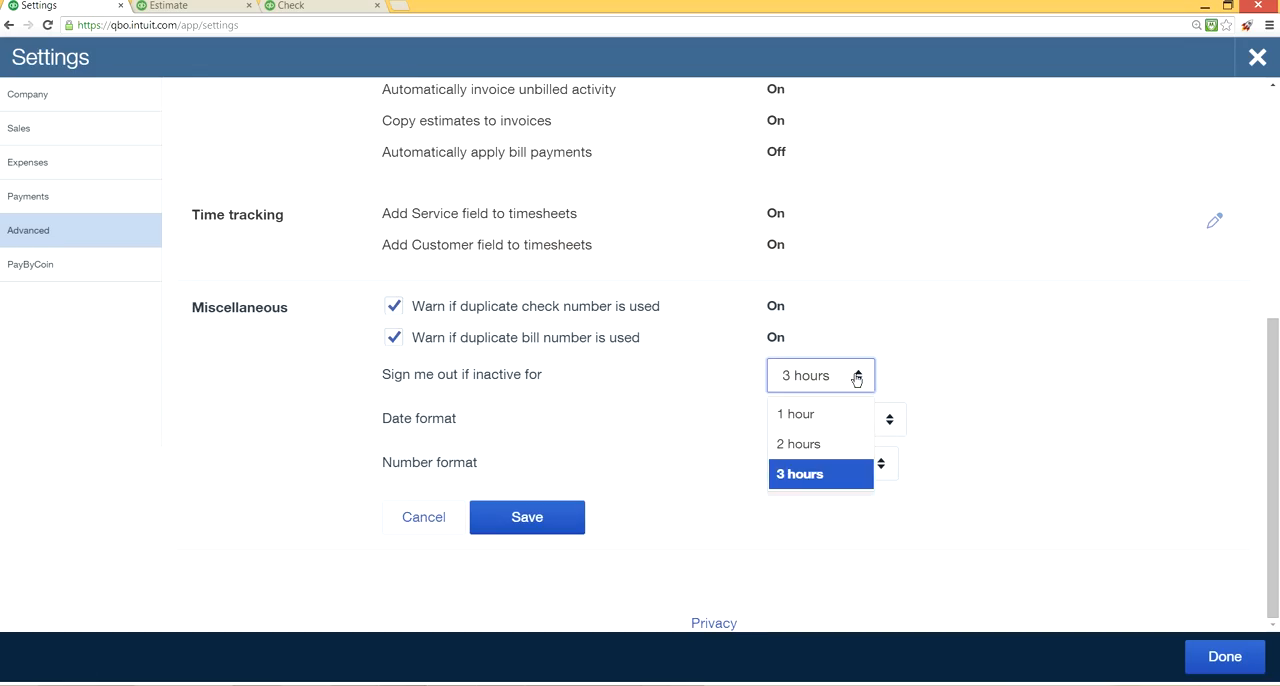
pyautogui.click(837, 476)
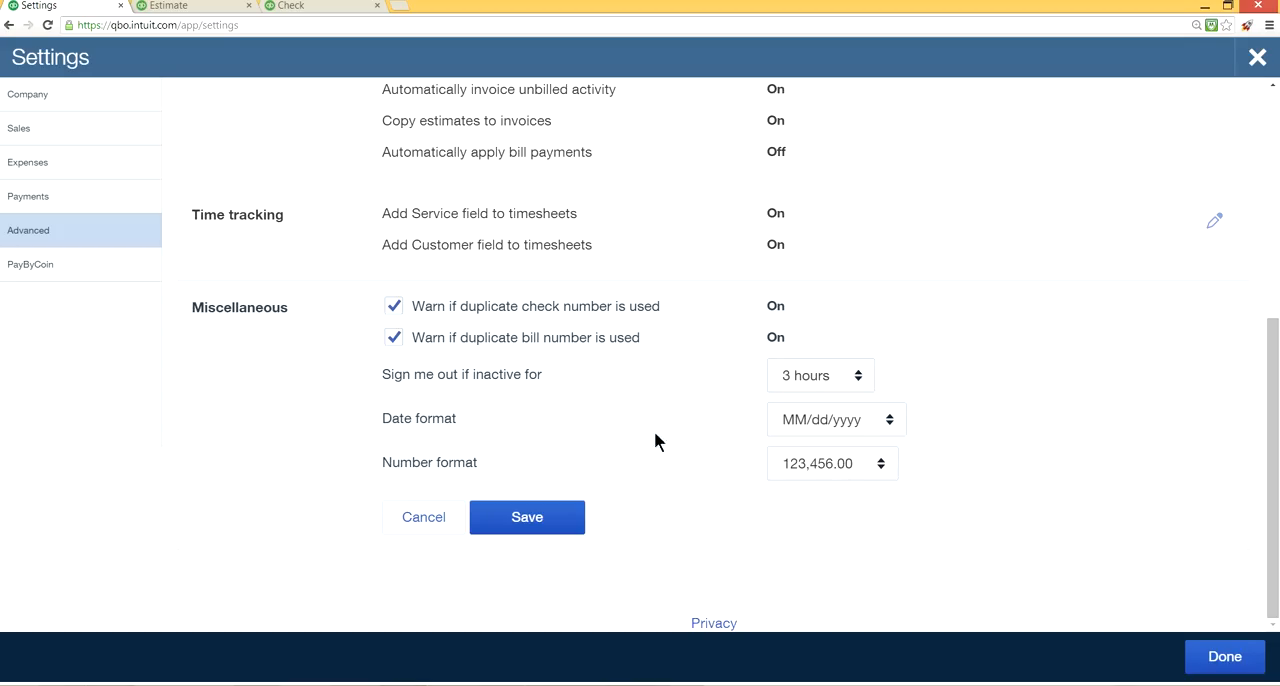
pyautogui.click(888, 421)
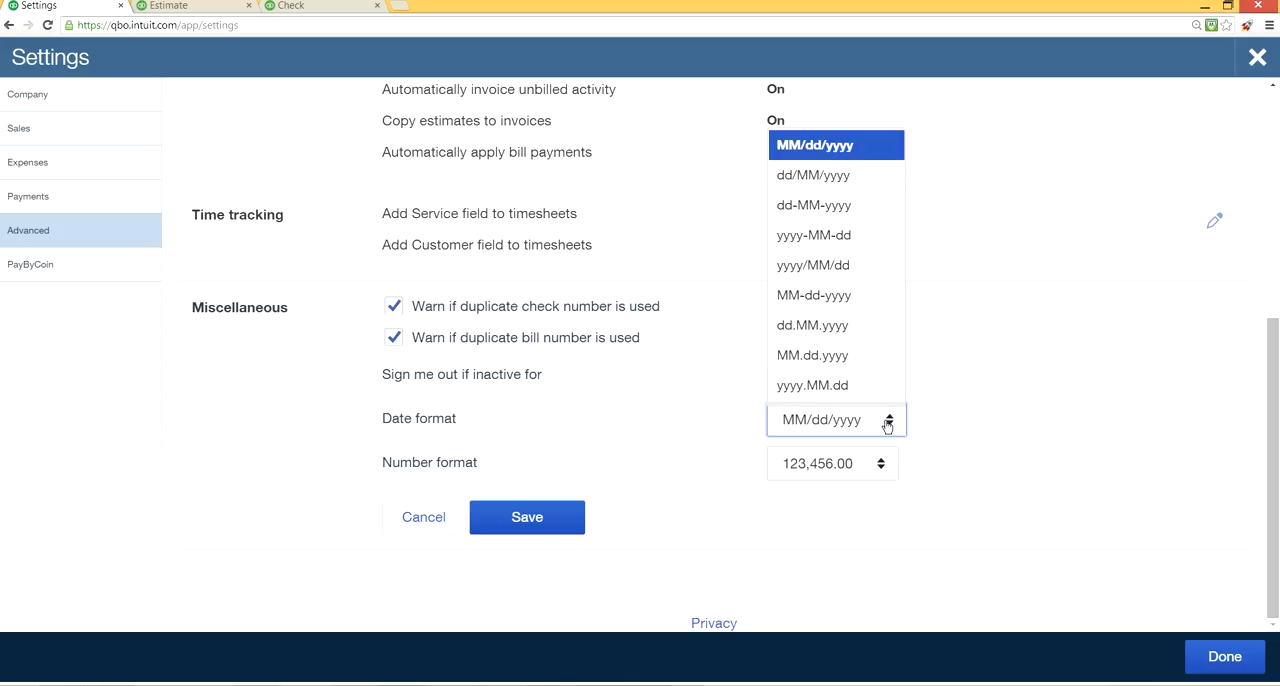
pyautogui.click(818, 158)
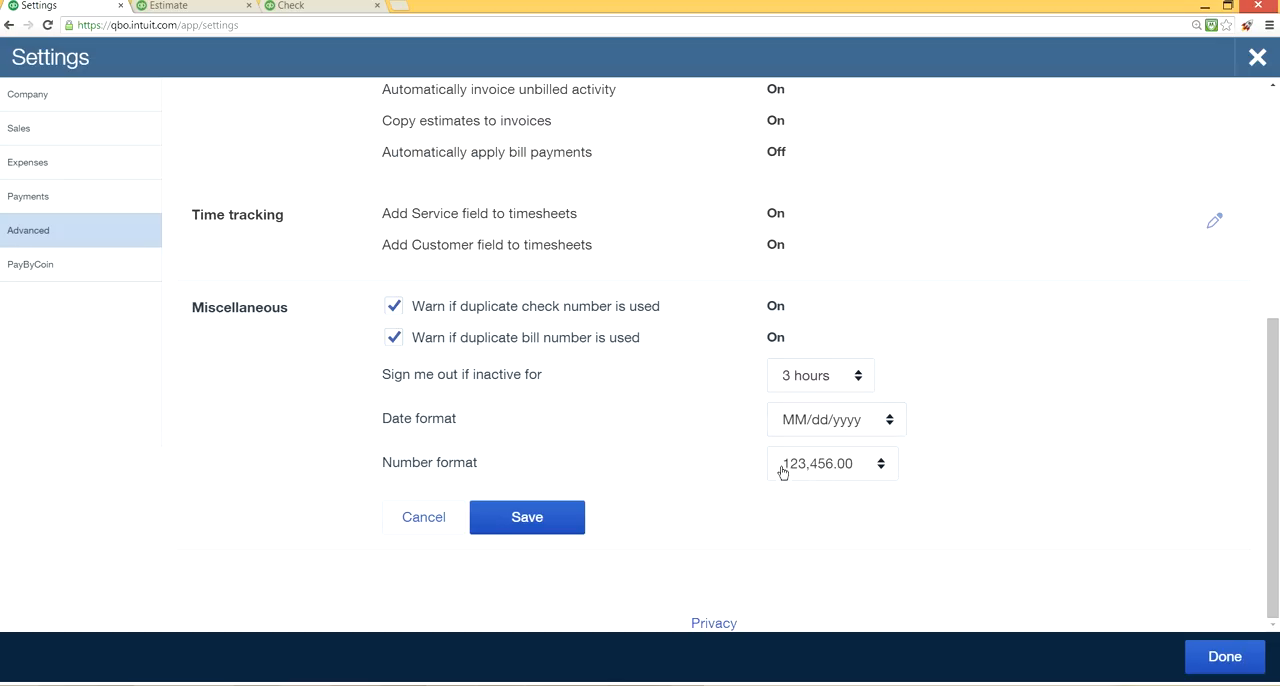
pyautogui.click(876, 473)
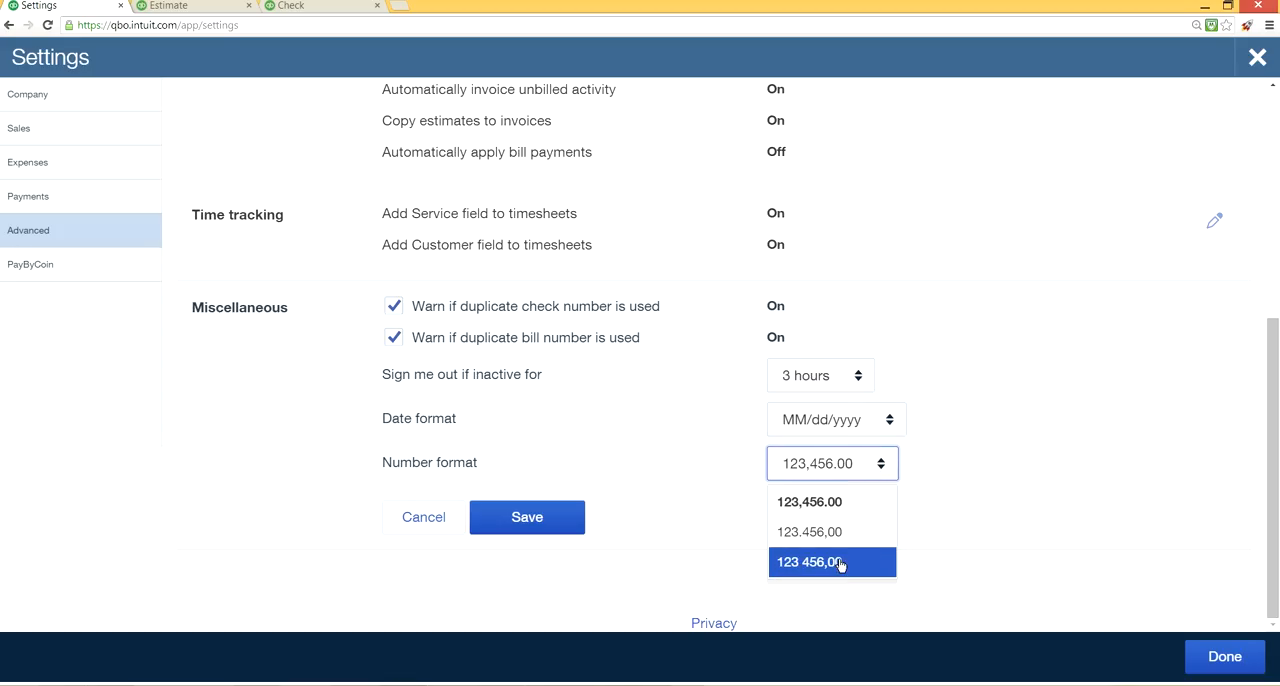
pyautogui.click(825, 501)
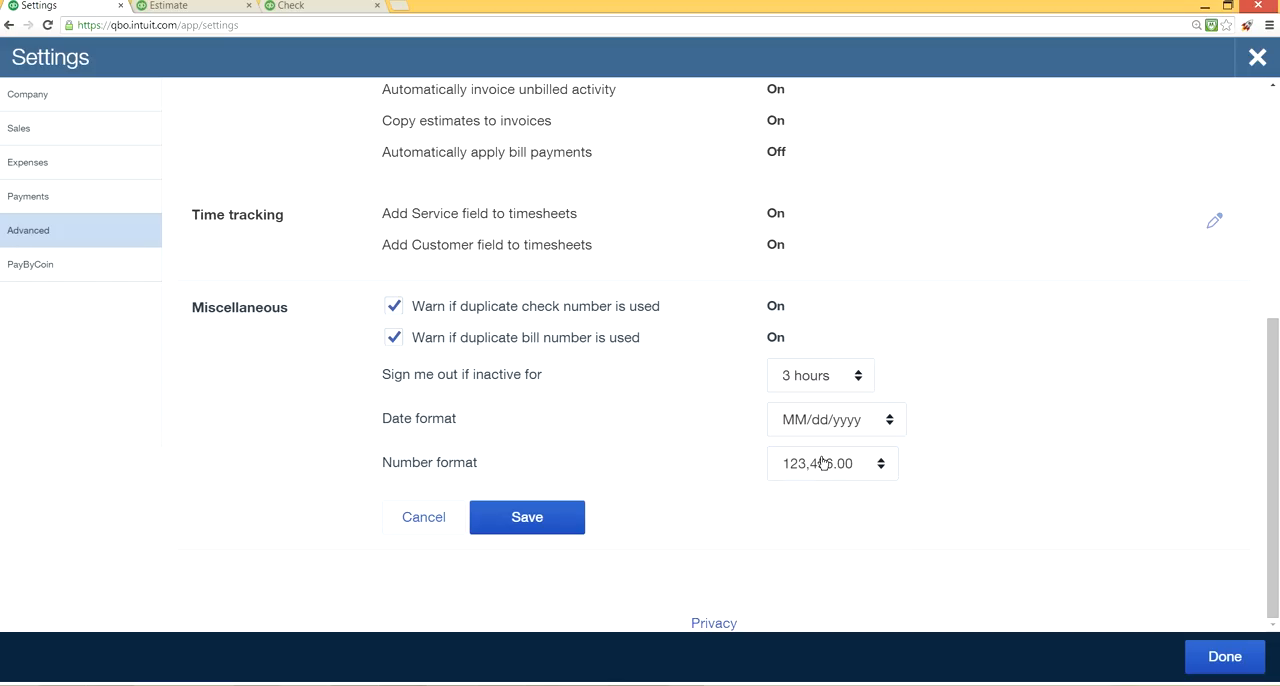
pyautogui.click(548, 519)
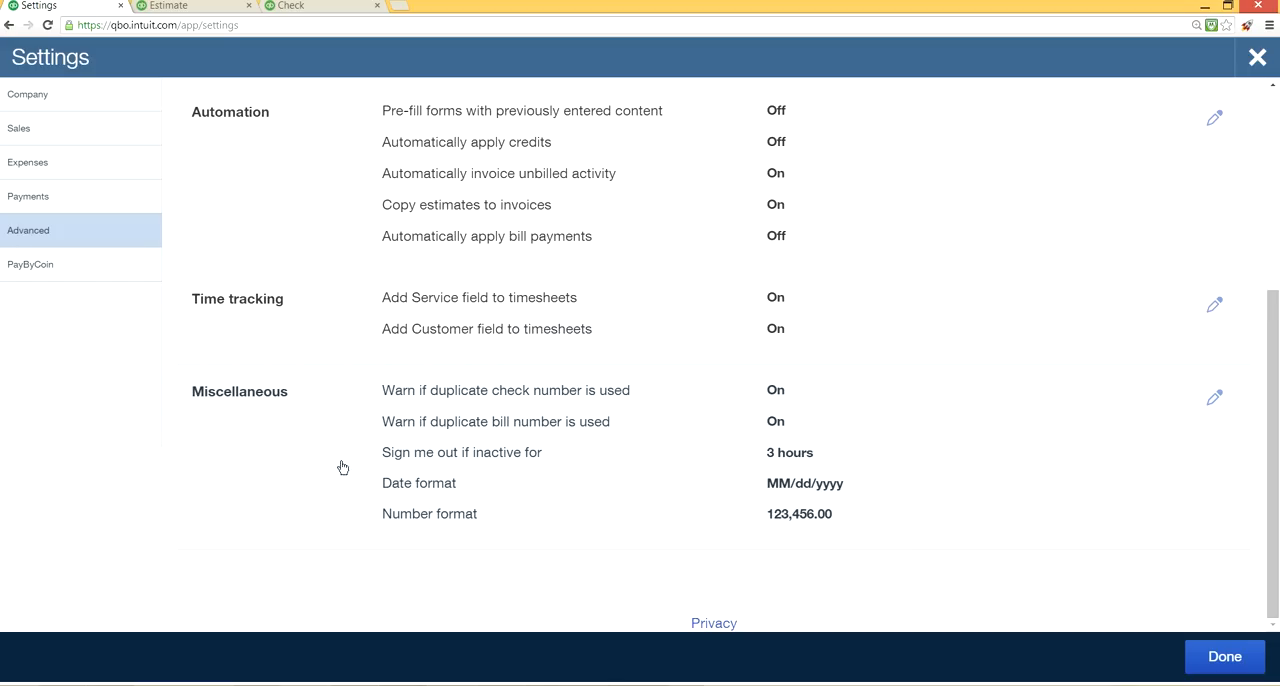
# Review the PayByCoin payment processor settings and close the company settings.
pyautogui.click(39, 267)
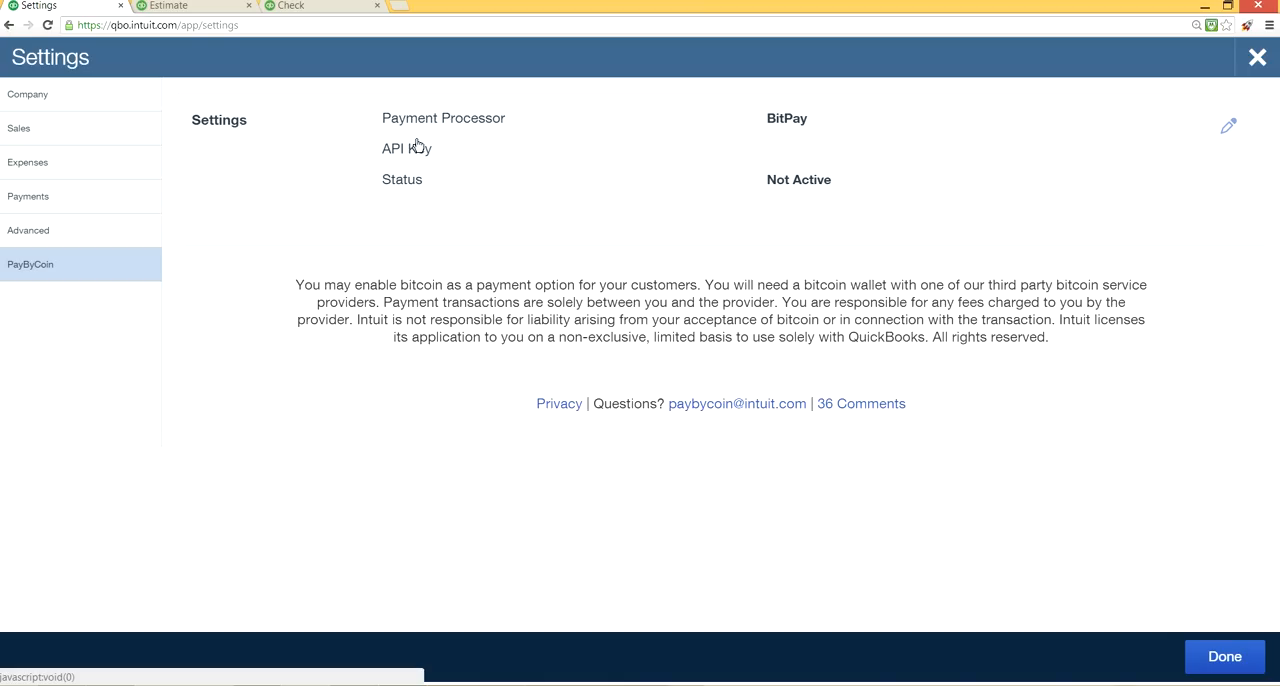
pyautogui.click(1252, 62)
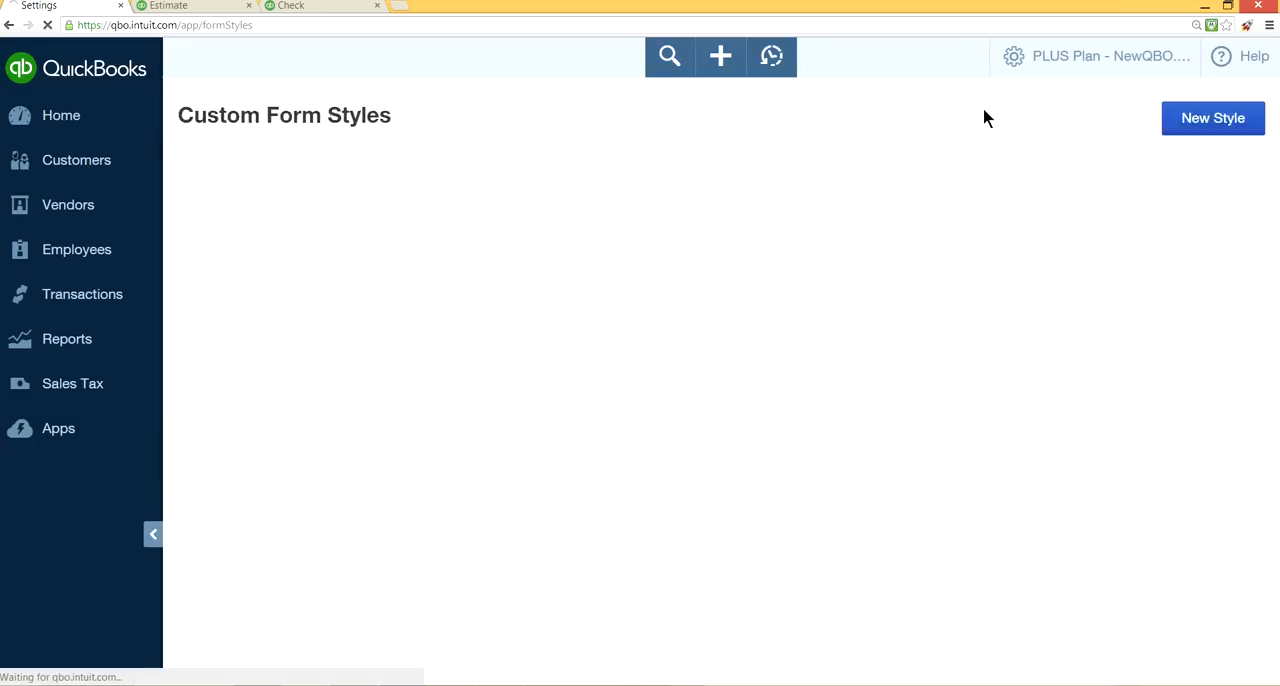
# Open the list of custom form styles and start a new style.
pyautogui.click(1068, 66)
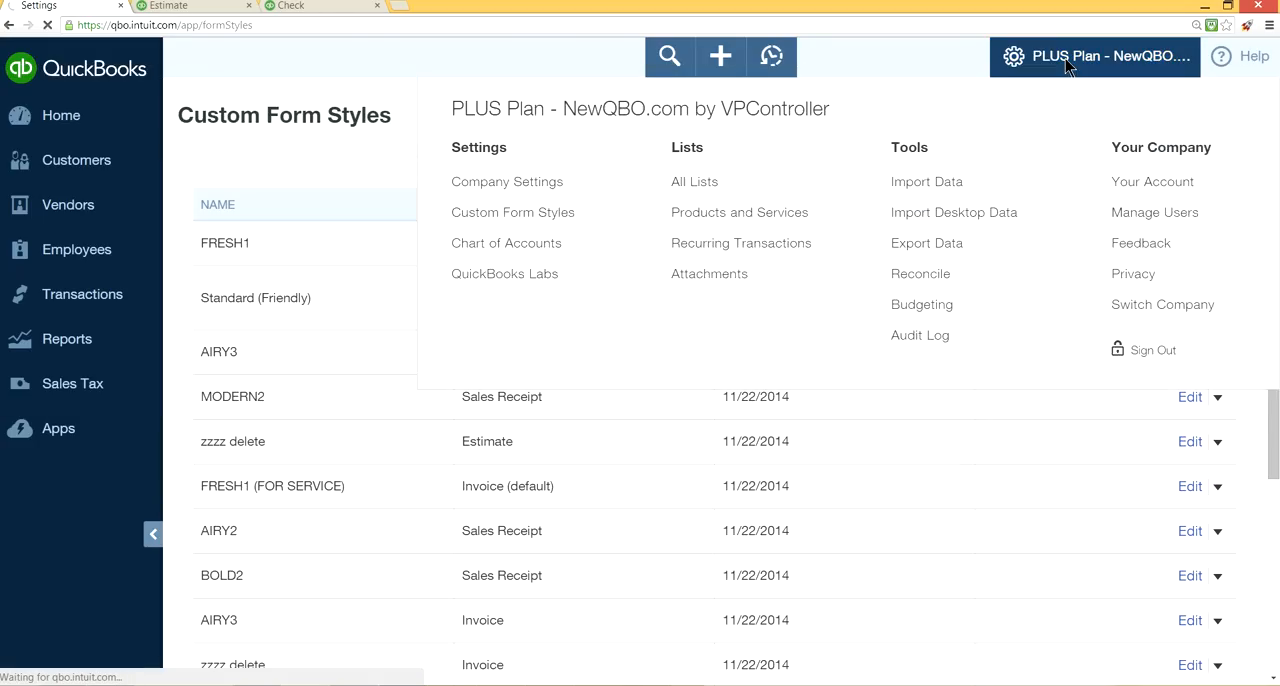
pyautogui.click(526, 232)
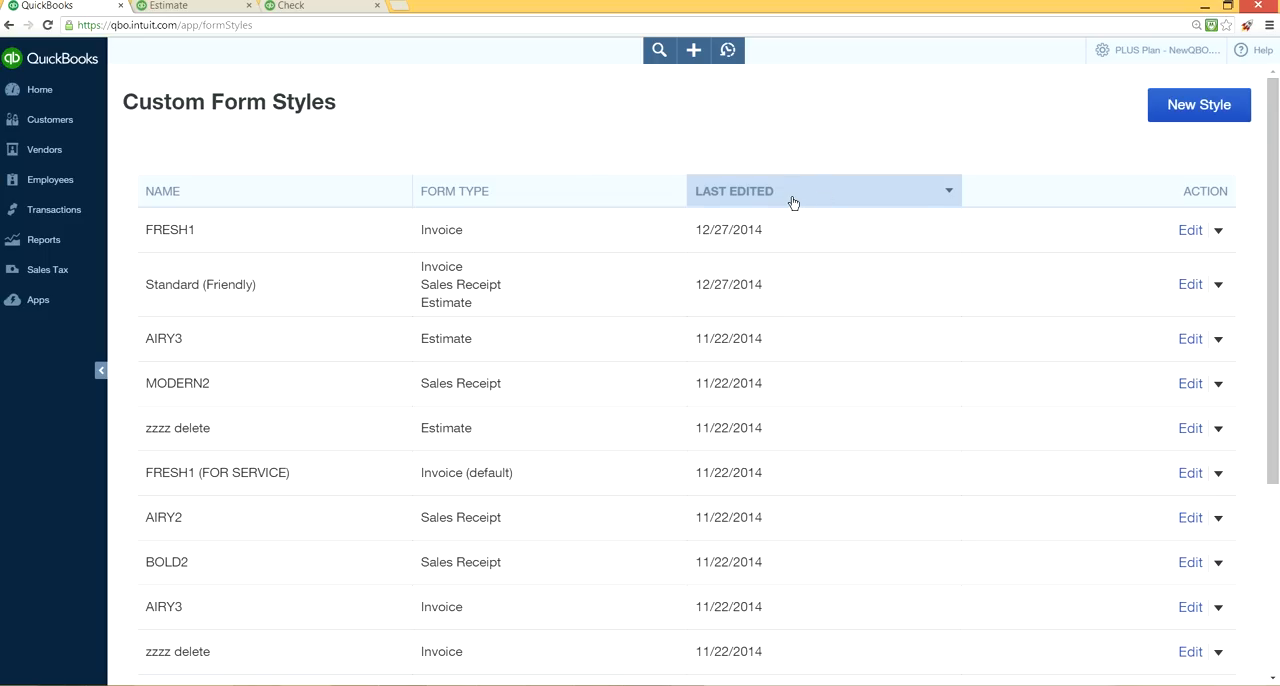
pyautogui.click(1200, 117)
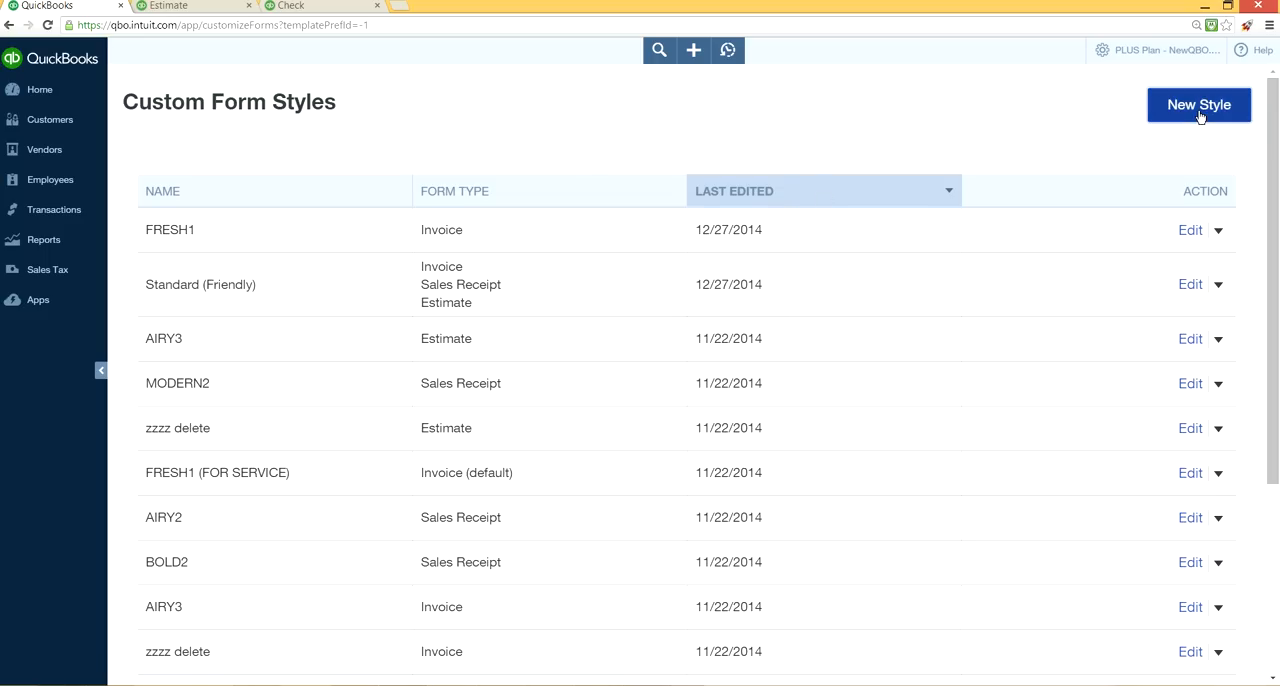
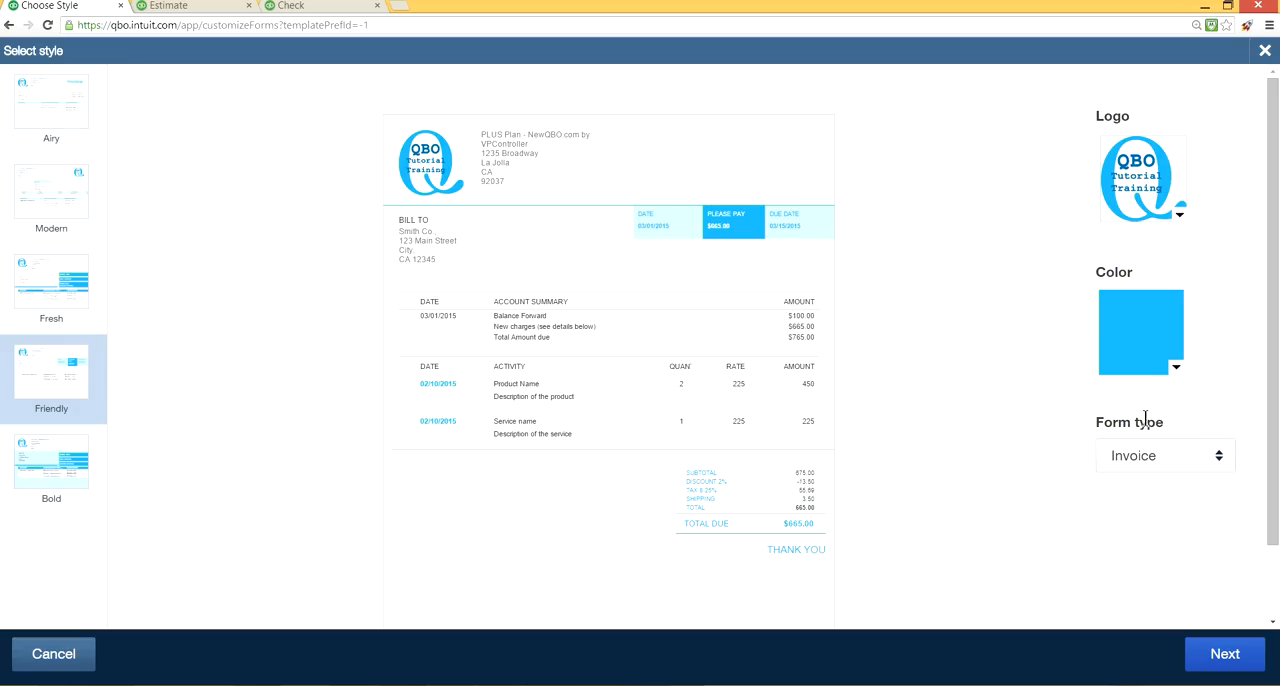
# Look over the form types and design options for a new style, and return to the custom form styles list without creating one.
pyautogui.click(1220, 462)
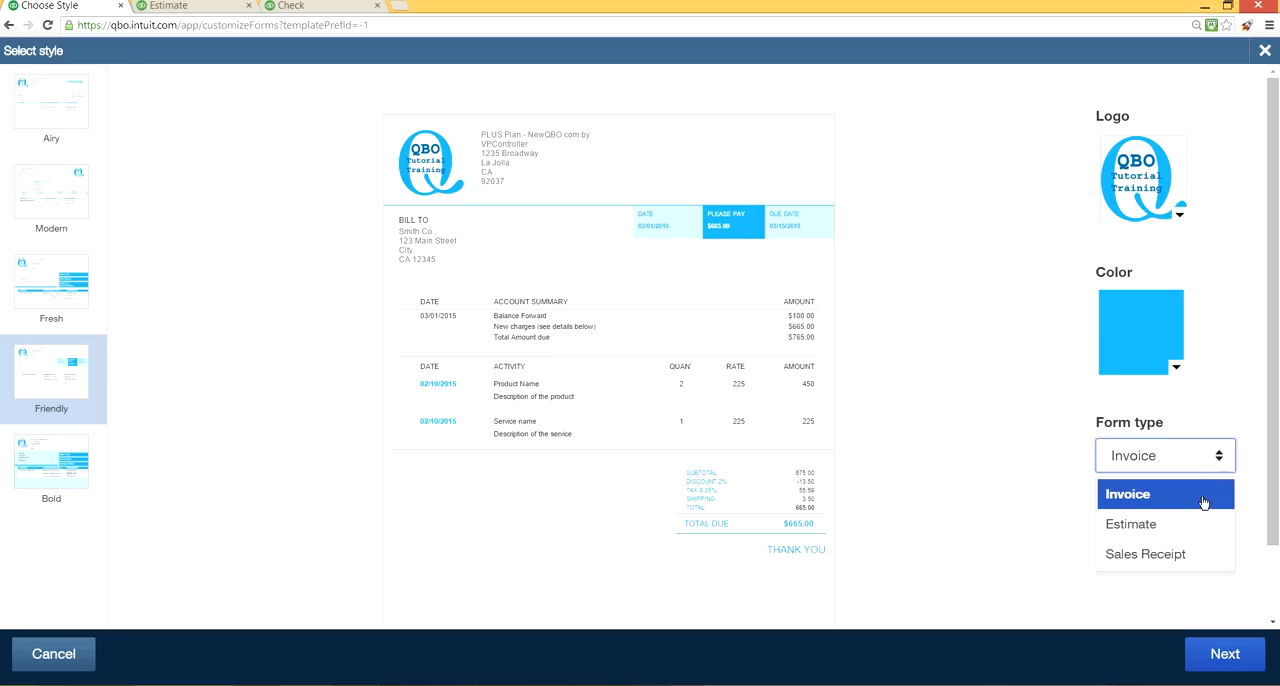
pyautogui.click(1032, 458)
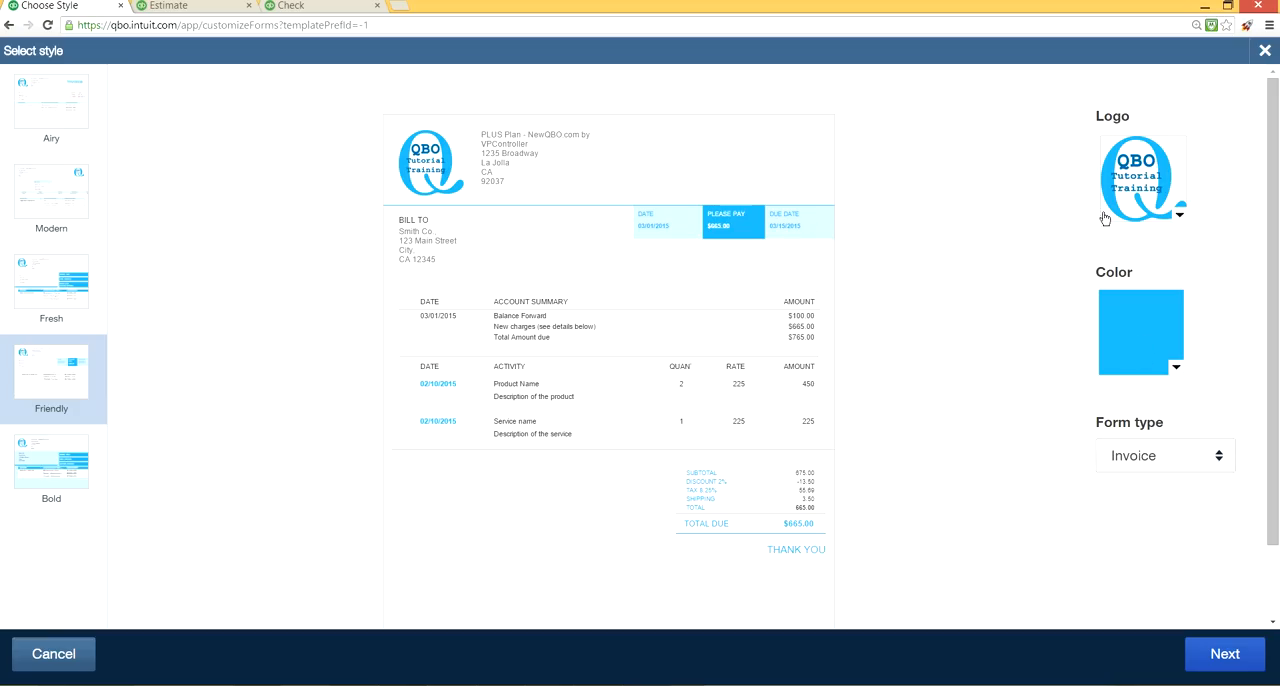
pyautogui.click(1264, 50)
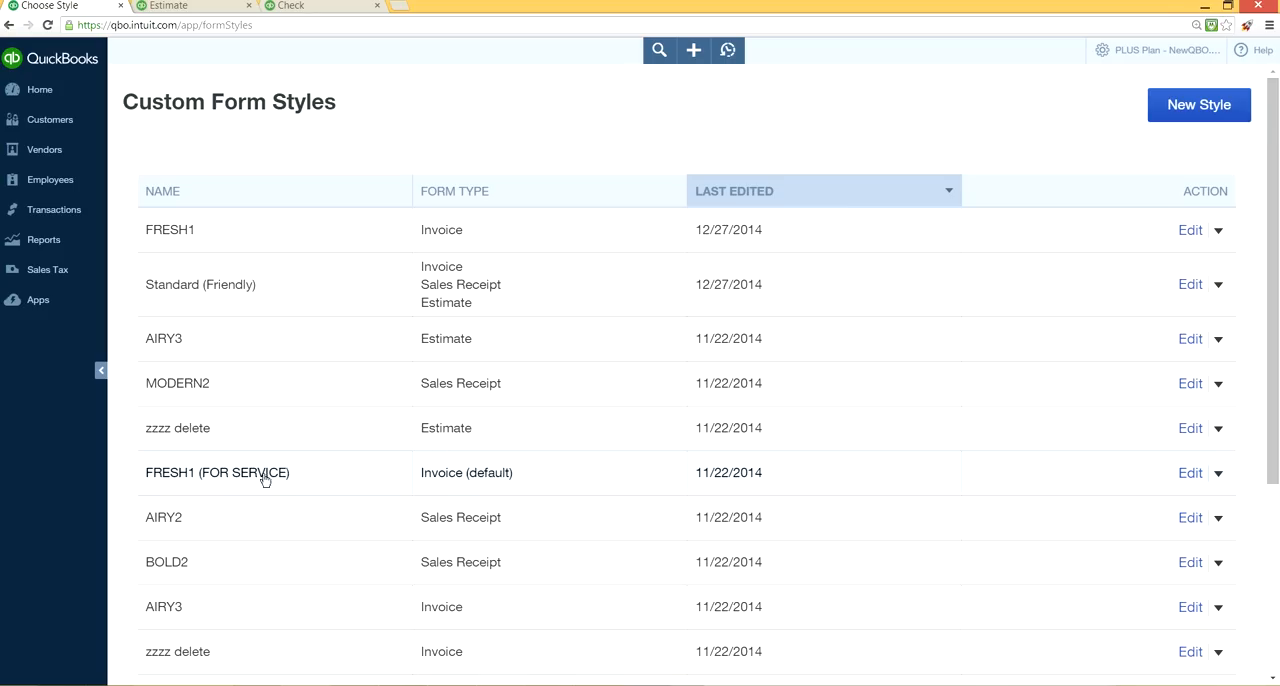
pyautogui.click(1199, 112)
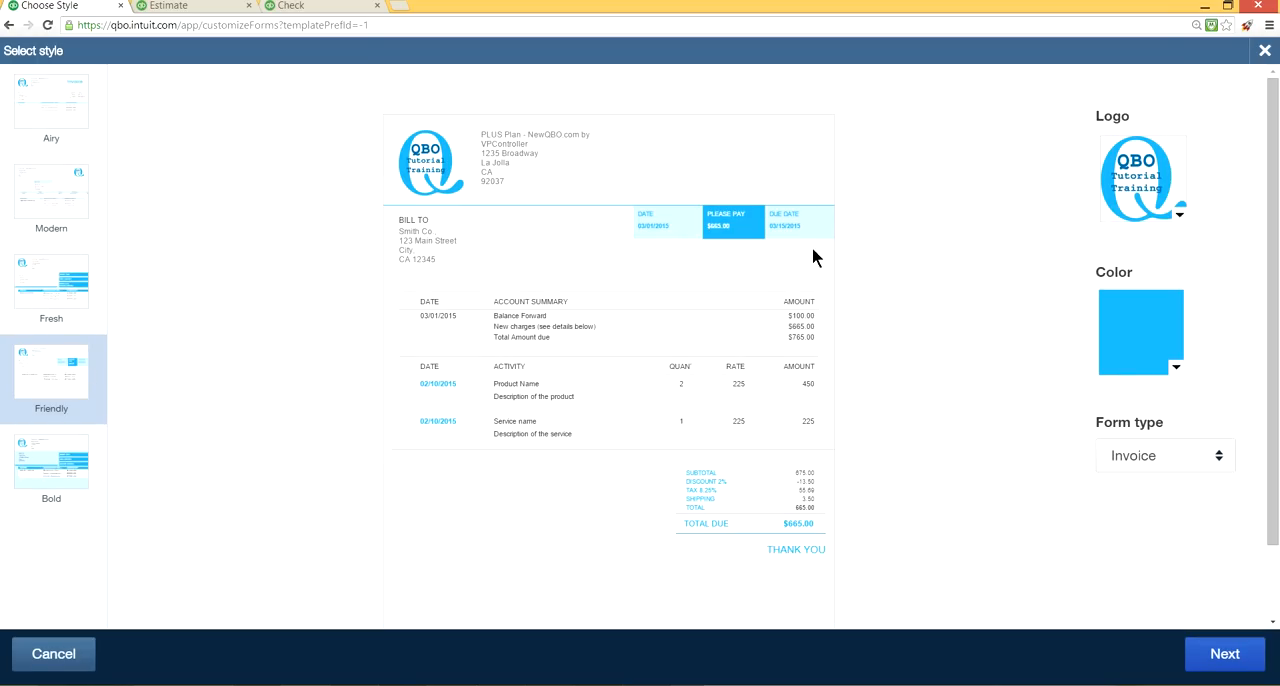
pyautogui.click(1265, 52)
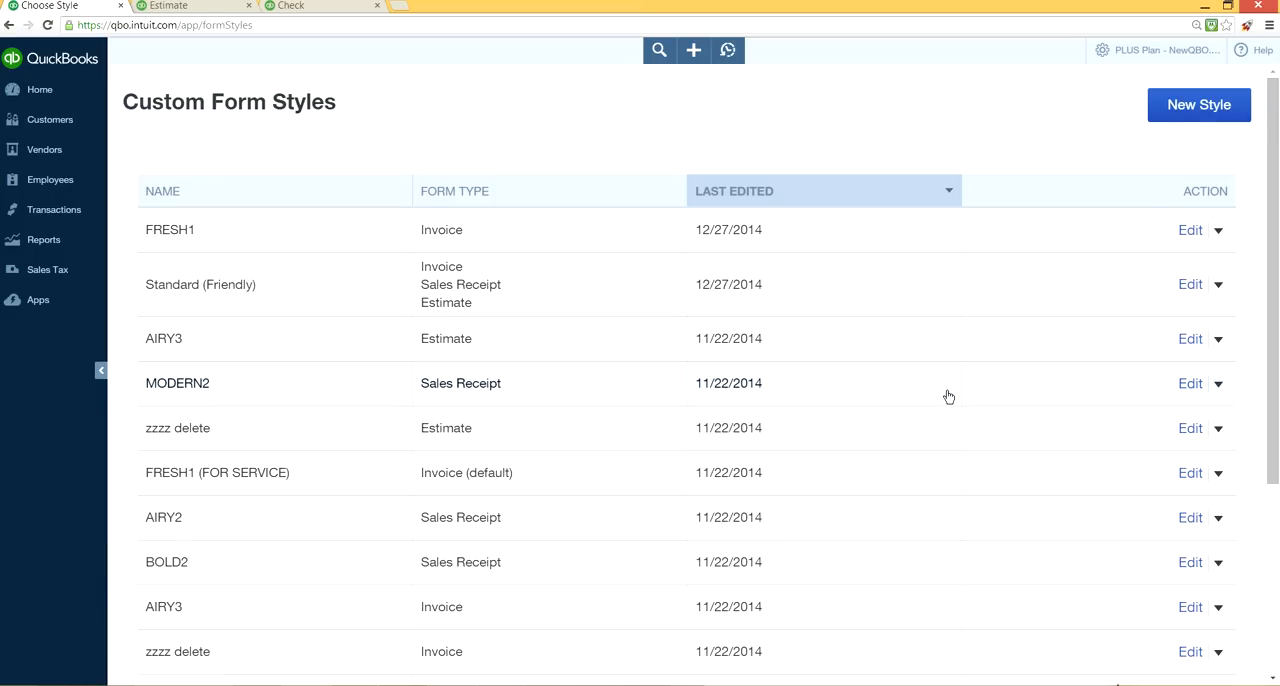
# Check the print options and available form styles on the open estimate, and leave it unsaved for the custom form styles list.
pyautogui.click(193, 8)
pyautogui.click(502, 662)
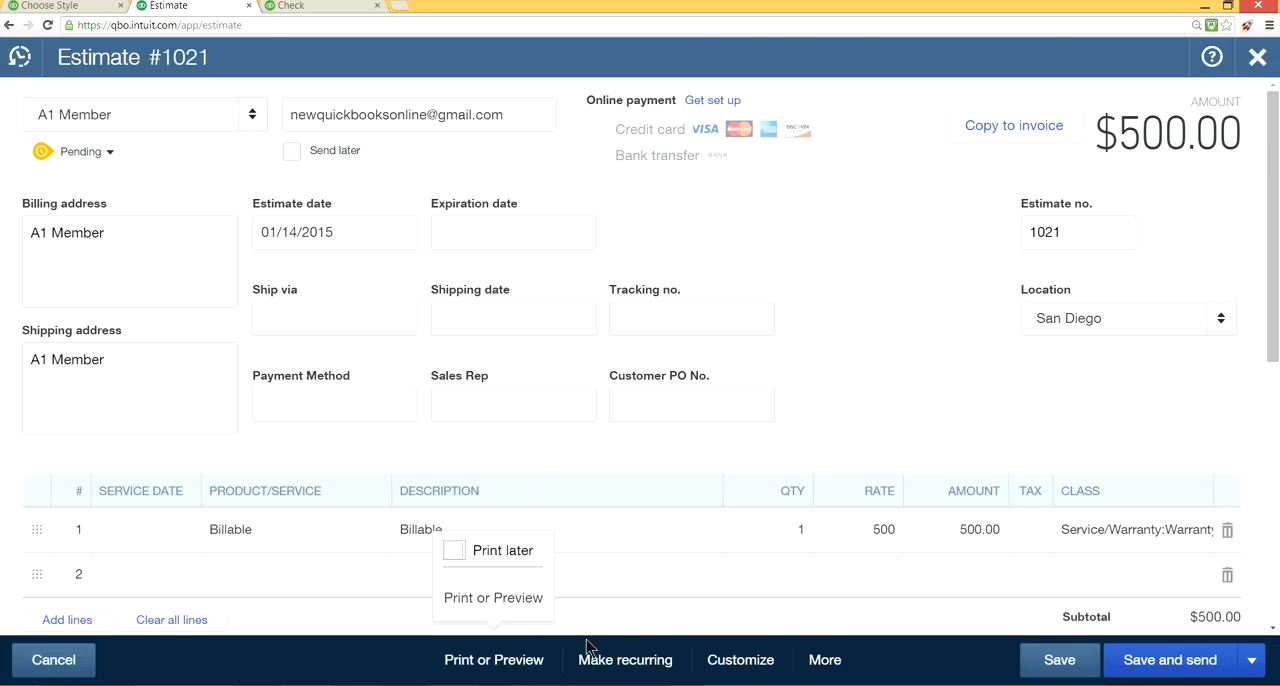
pyautogui.click(760, 661)
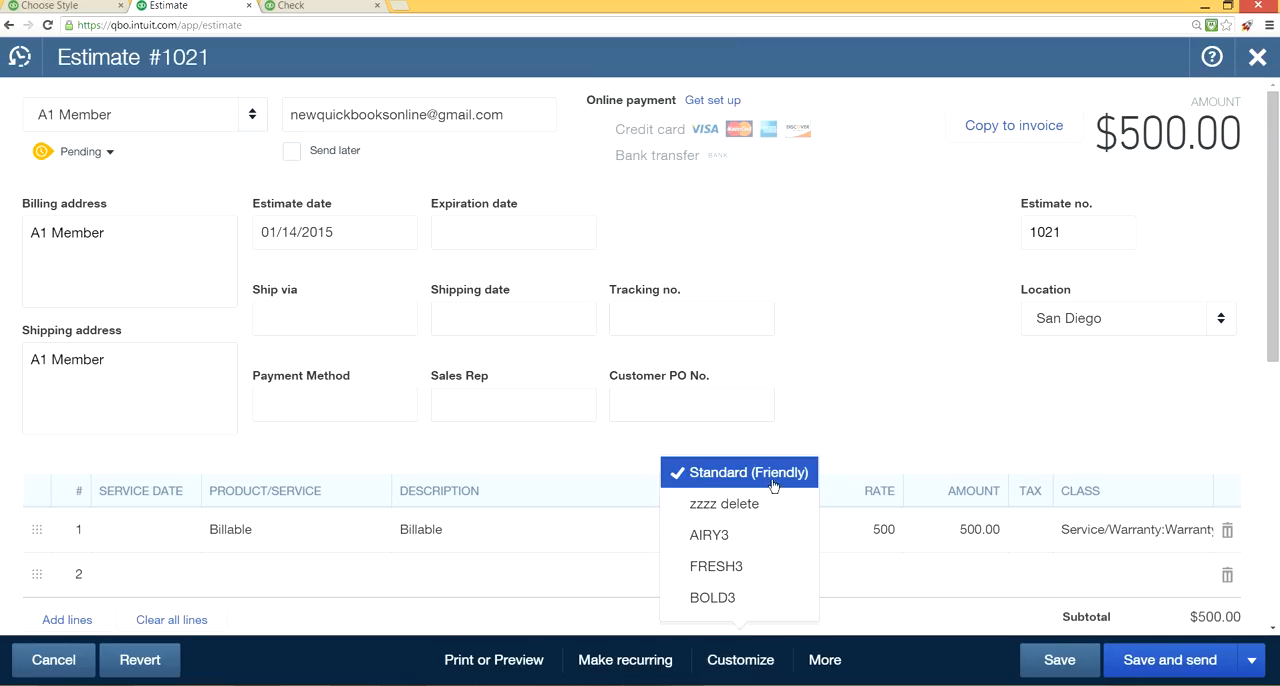
pyautogui.click(741, 566)
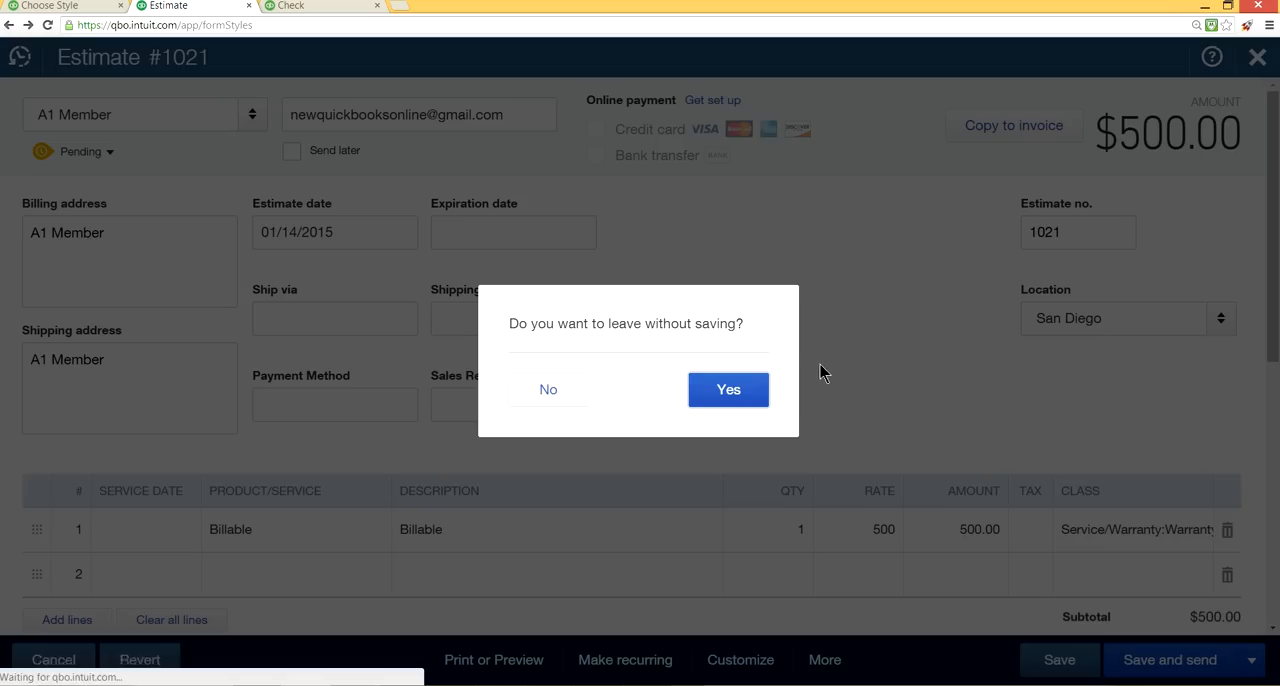
pyautogui.click(754, 400)
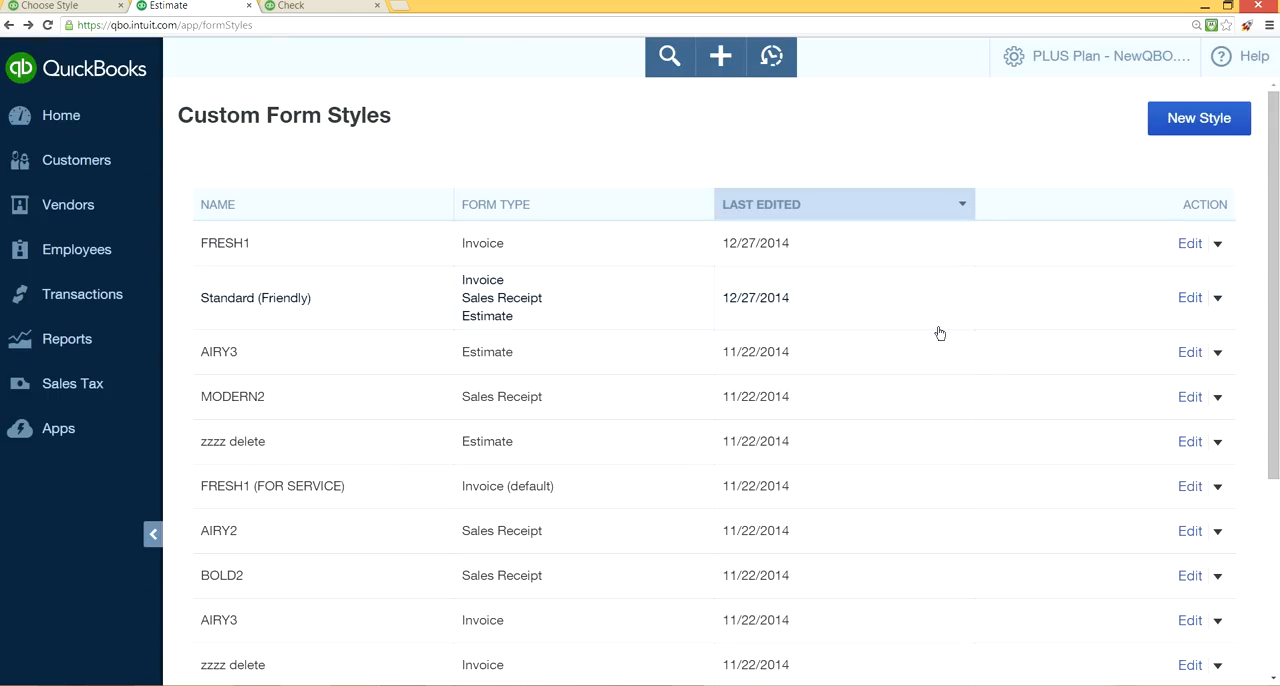
# Sort the custom form styles by form type and check which additional actions the Standard (Friendly) style offers.
pyautogui.scroll(-2, 937, 331)
pyautogui.scroll(-1, 939, 332)
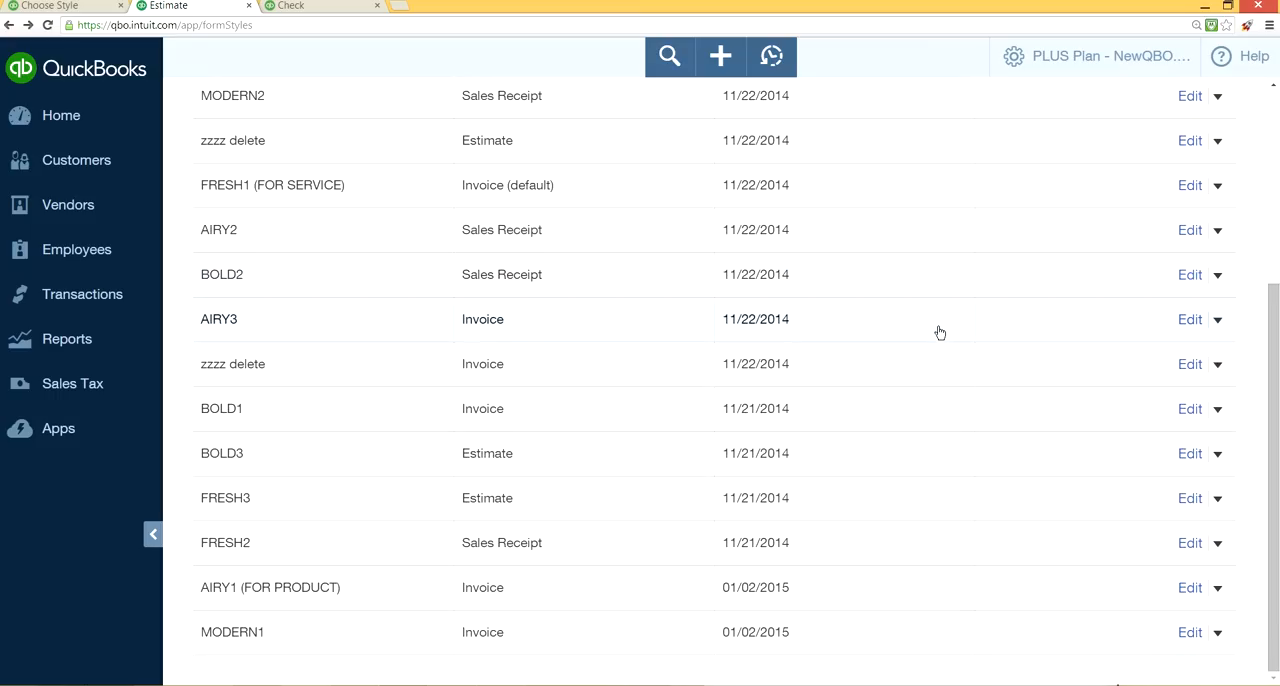
pyautogui.scroll(3, 939, 332)
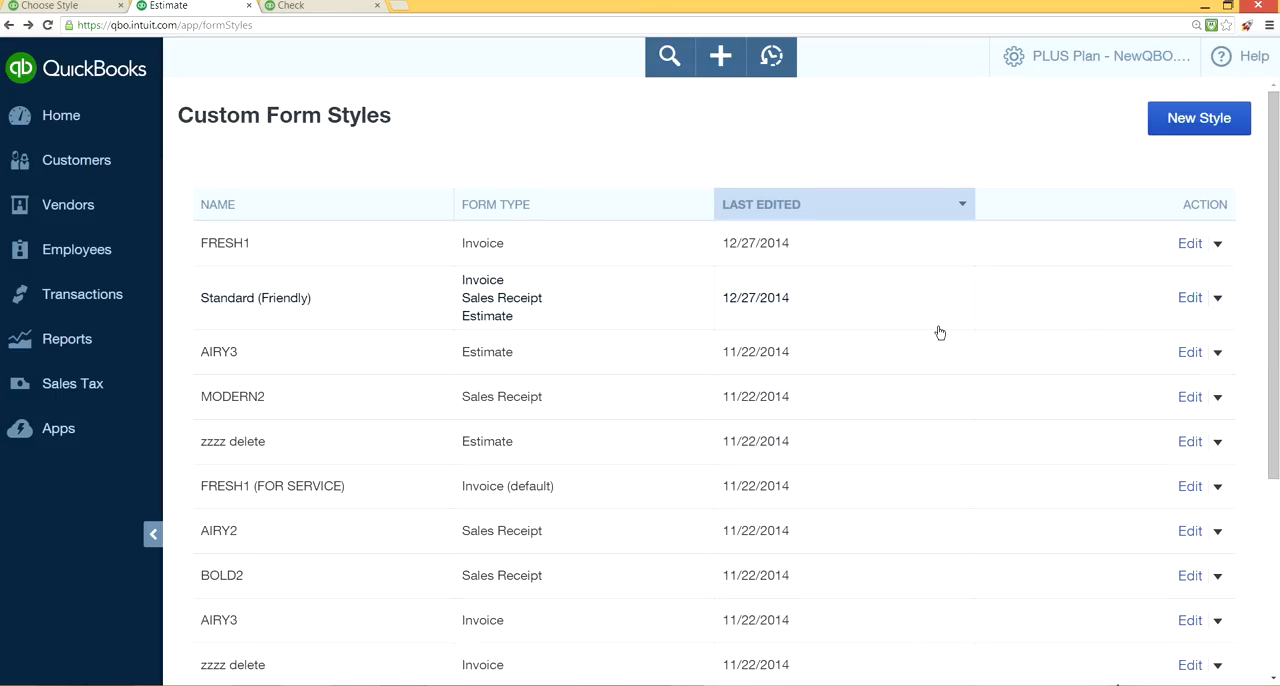
pyautogui.scroll(-3, 939, 332)
pyautogui.scroll(2, 939, 332)
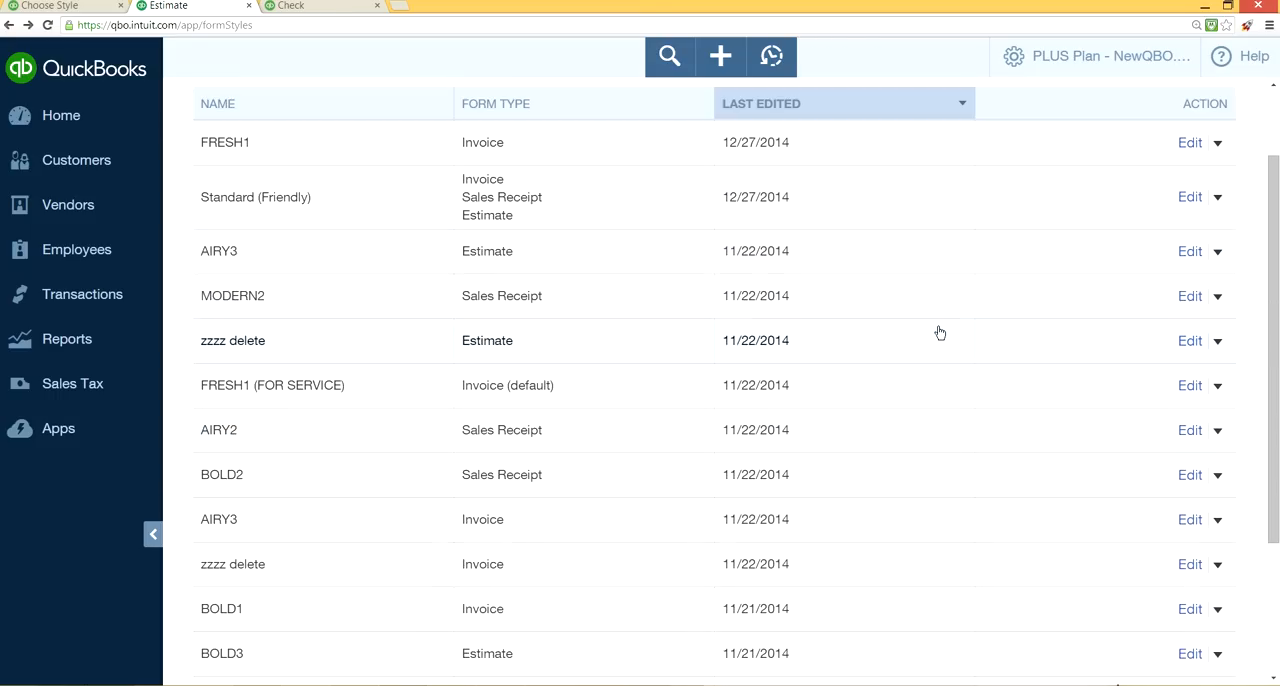
pyautogui.click(488, 106)
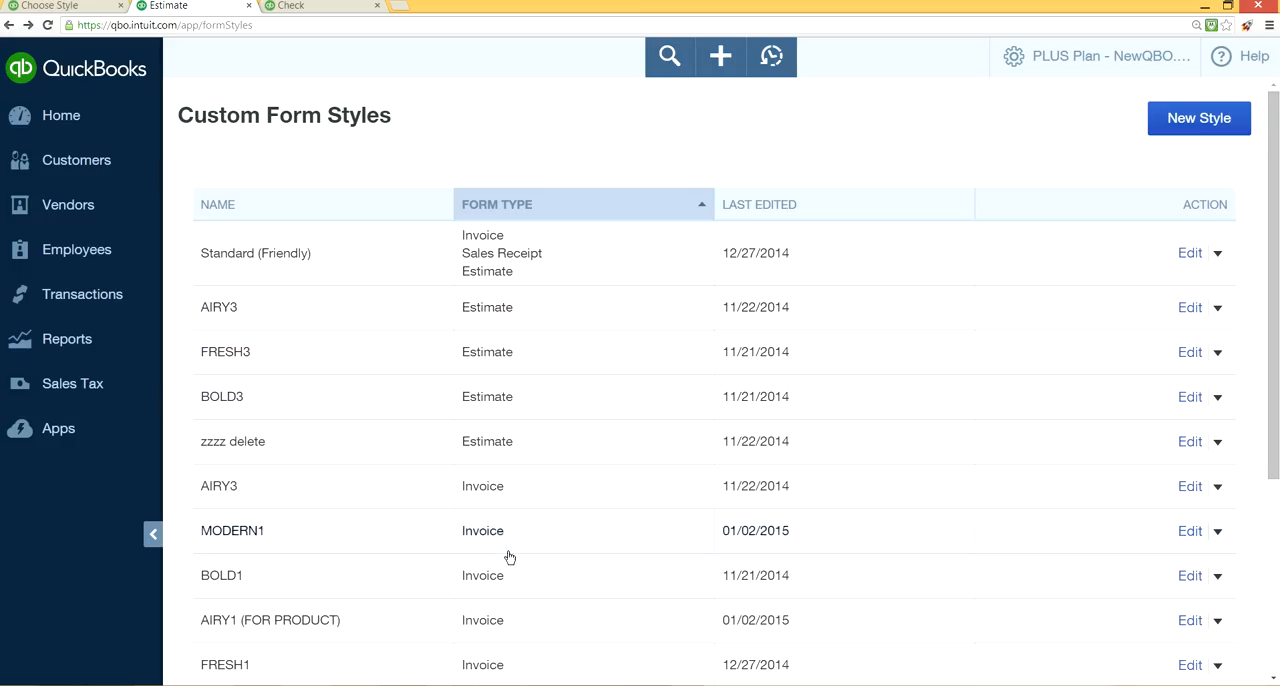
pyautogui.scroll(-1, 590, 491)
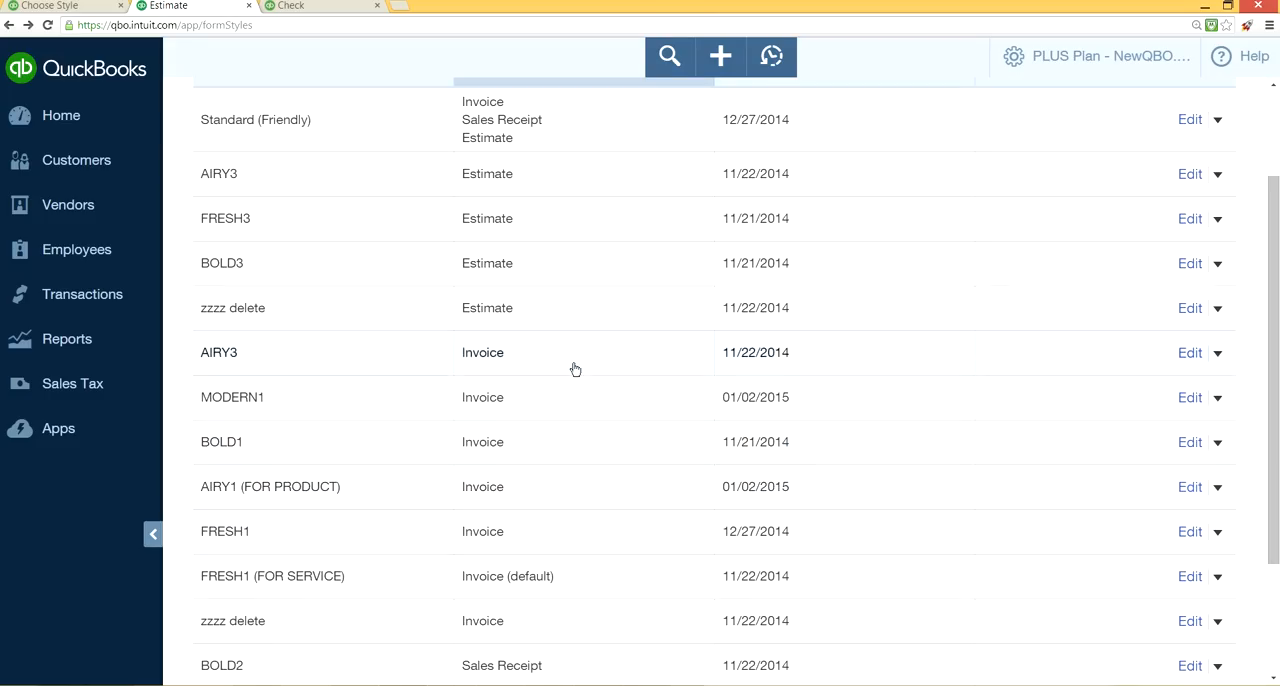
pyautogui.scroll(1, 605, 377)
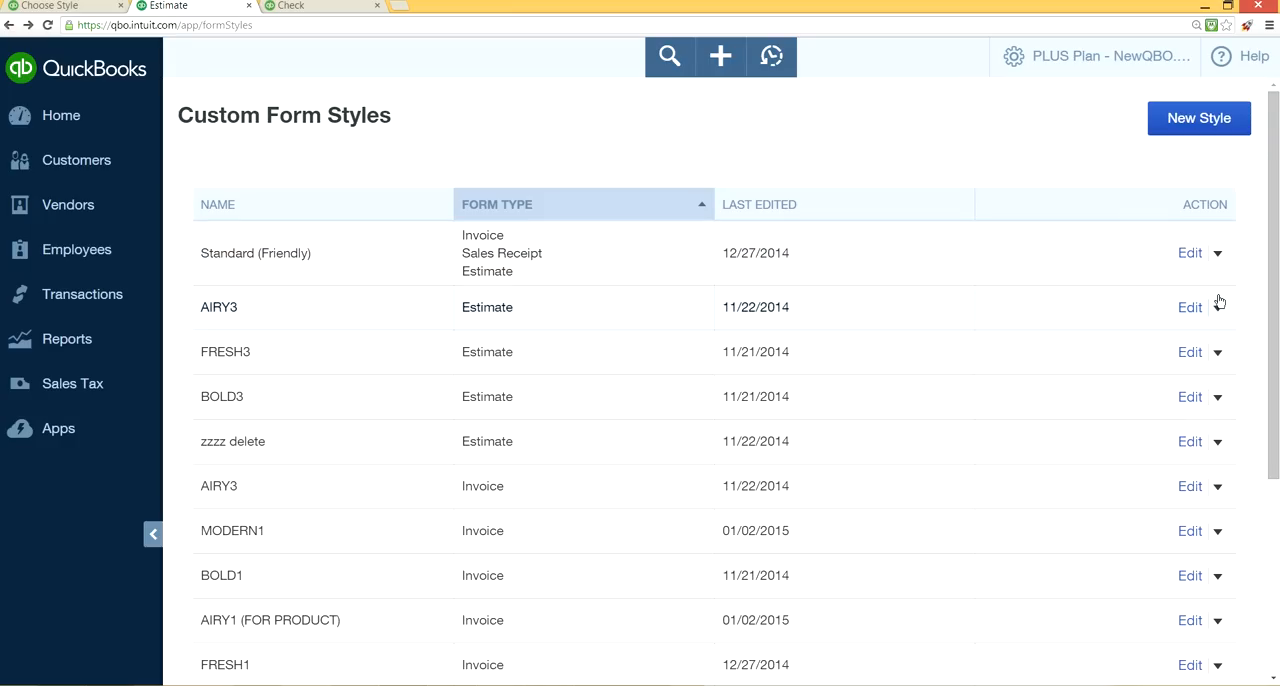
pyautogui.click(1216, 255)
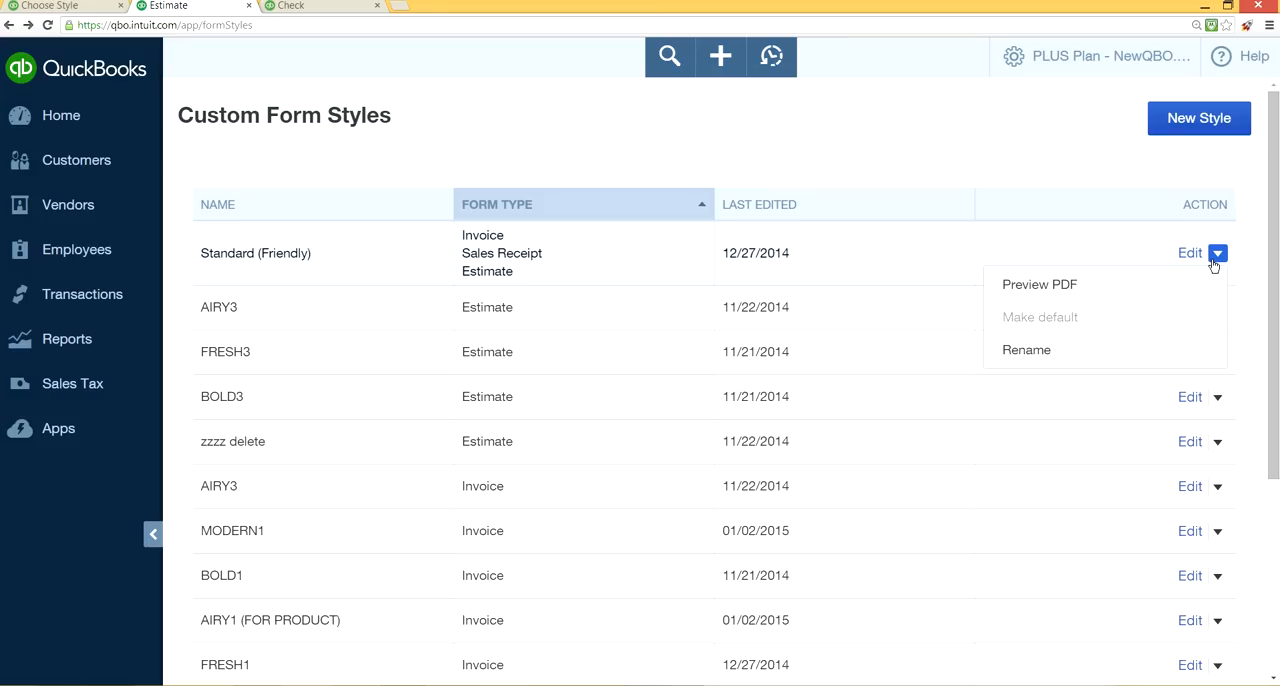
pyautogui.click(1005, 148)
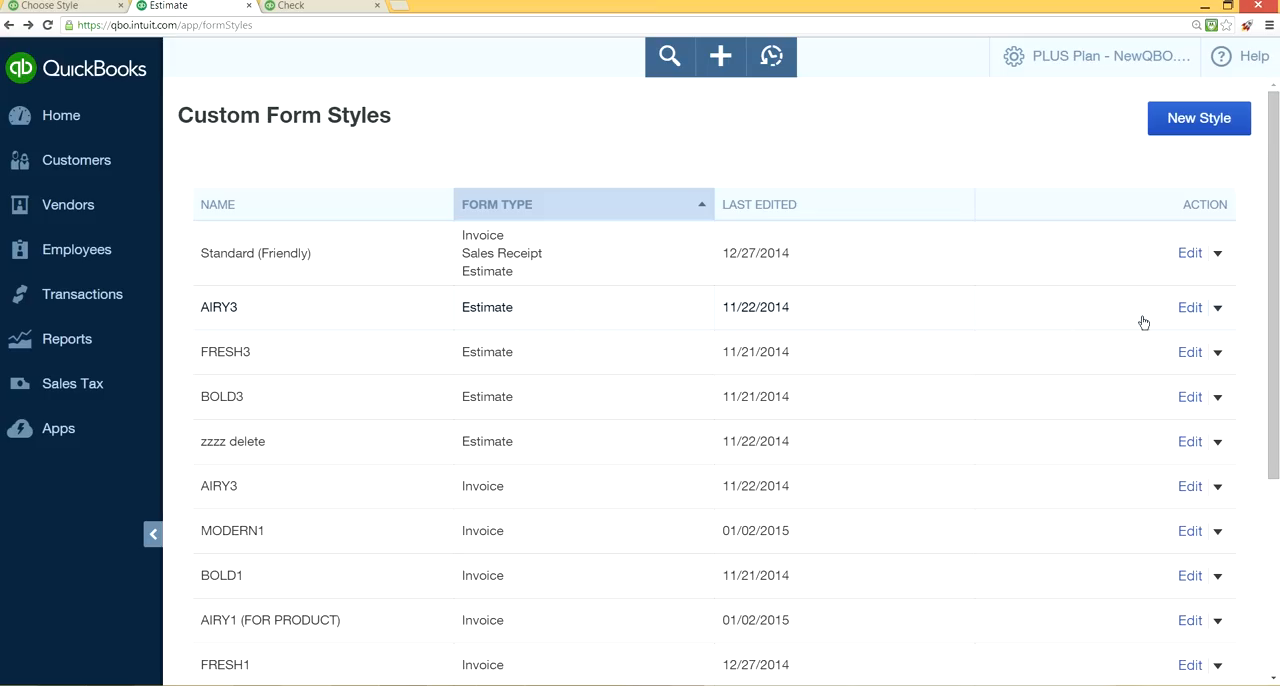
# Try the largest font, tighter line height and letterhead paper on the AIRY3 estimate style, and view a PDF preview.
pyautogui.click(1184, 312)
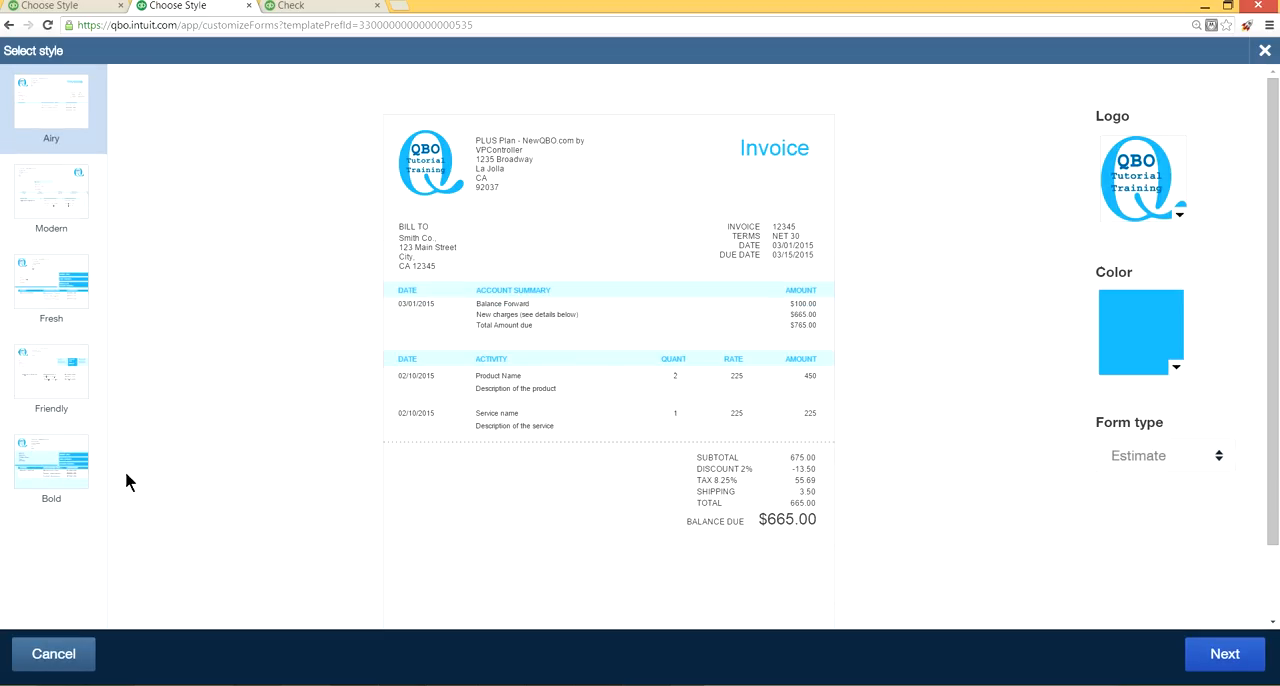
pyautogui.click(1224, 654)
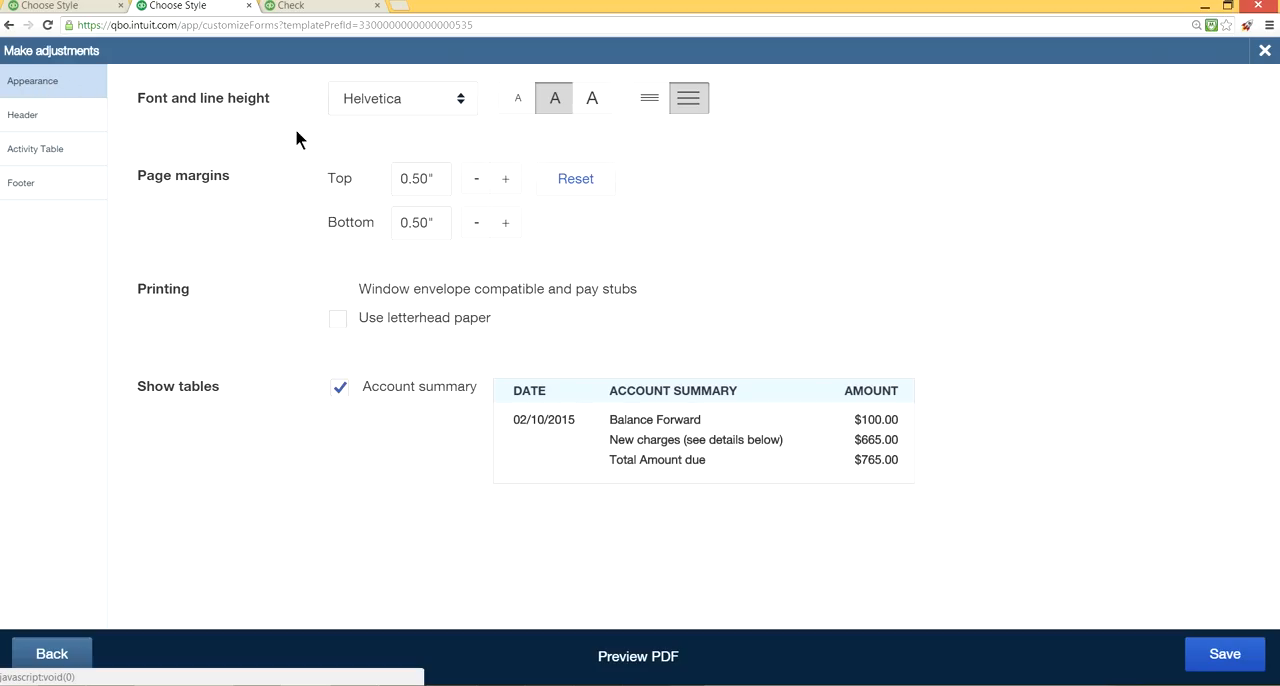
pyautogui.click(511, 104)
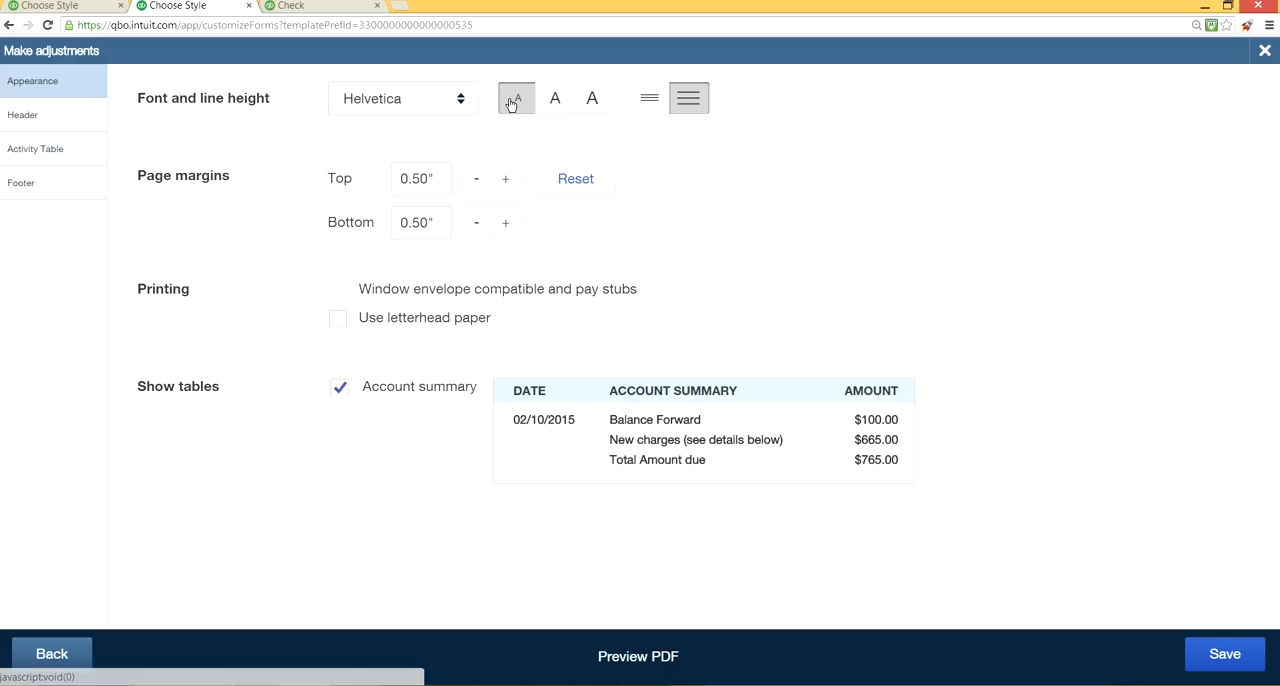
pyautogui.click(592, 104)
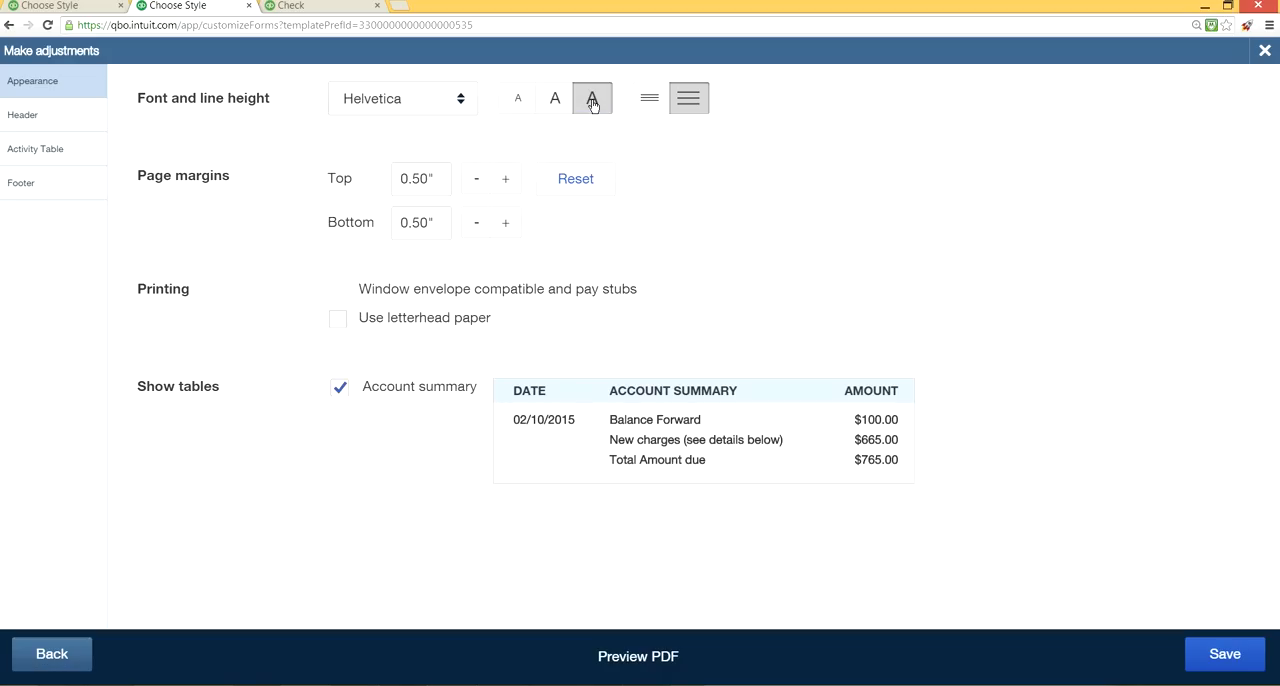
pyautogui.click(647, 97)
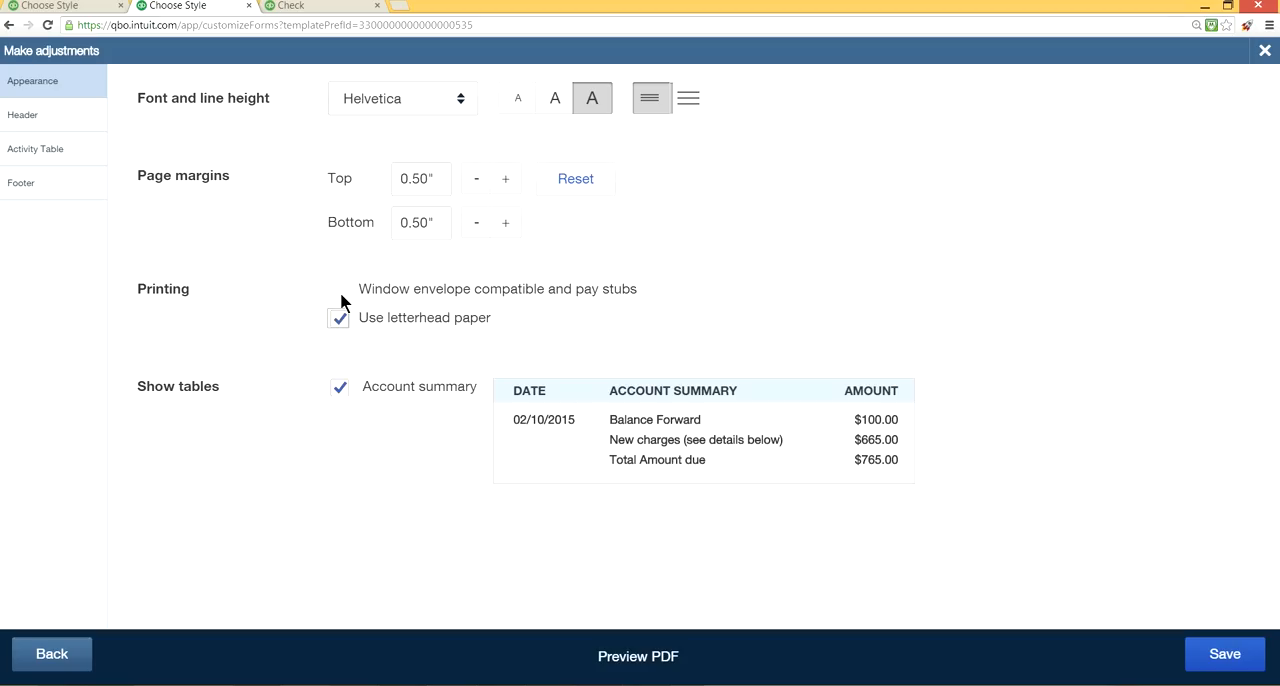
pyautogui.click(338, 317)
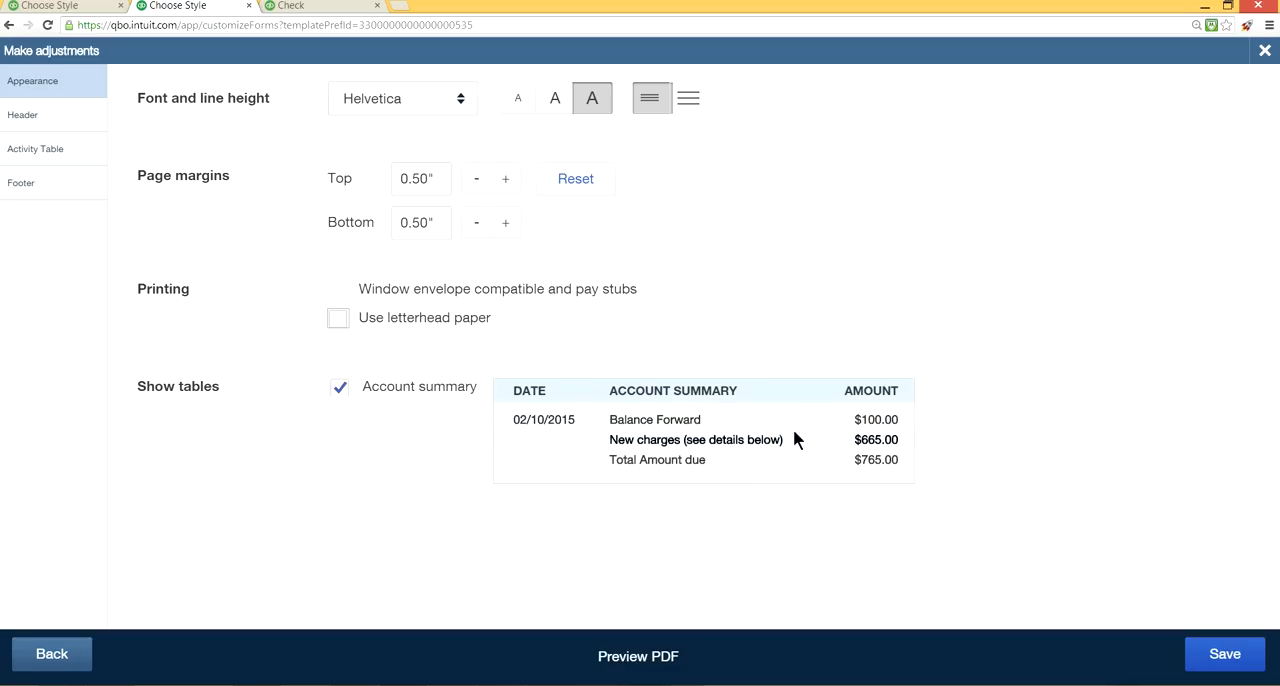
pyautogui.click(667, 666)
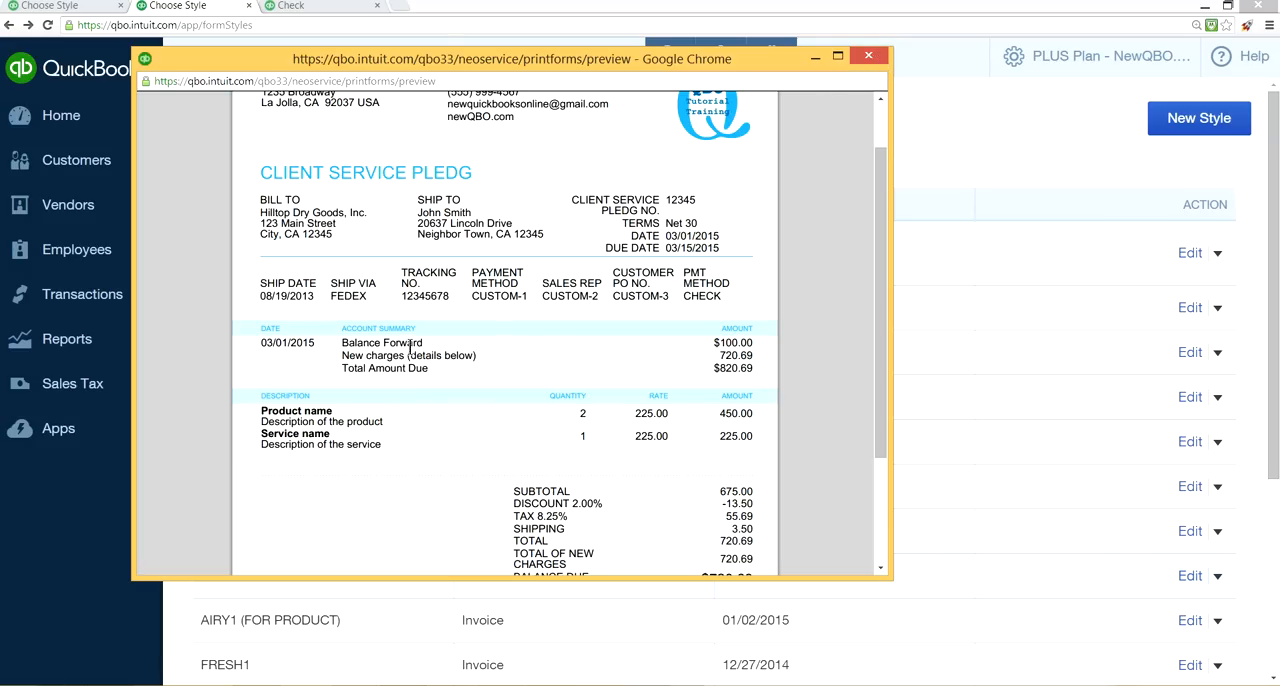
pyautogui.click(870, 57)
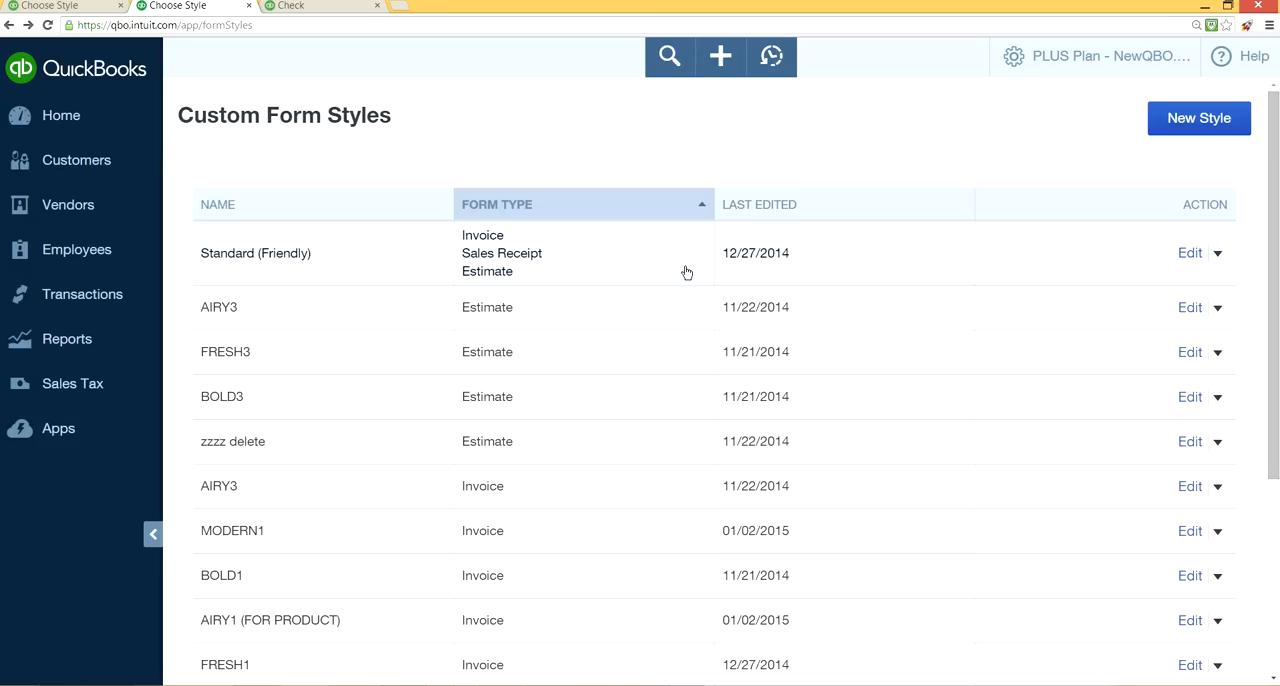
# Reopen the AIRY3 estimate style, try hiding its Account summary table, and save the style with the table shown.
pyautogui.click(1193, 309)
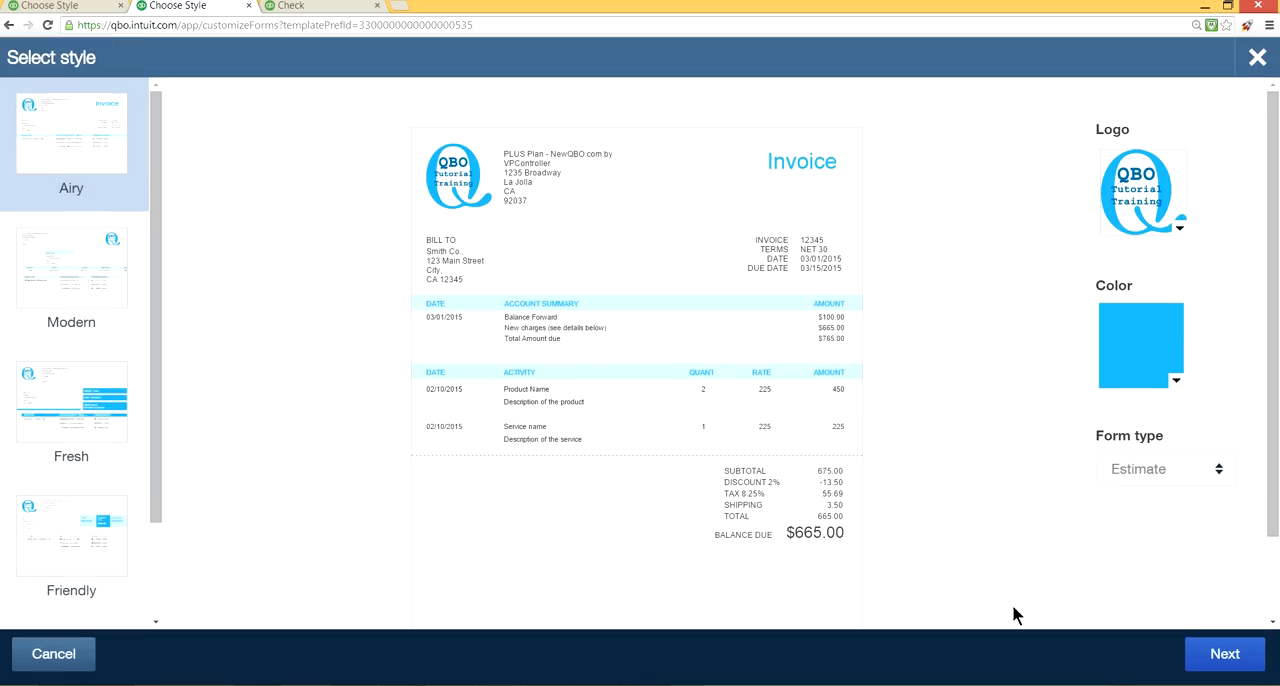
pyautogui.click(1226, 656)
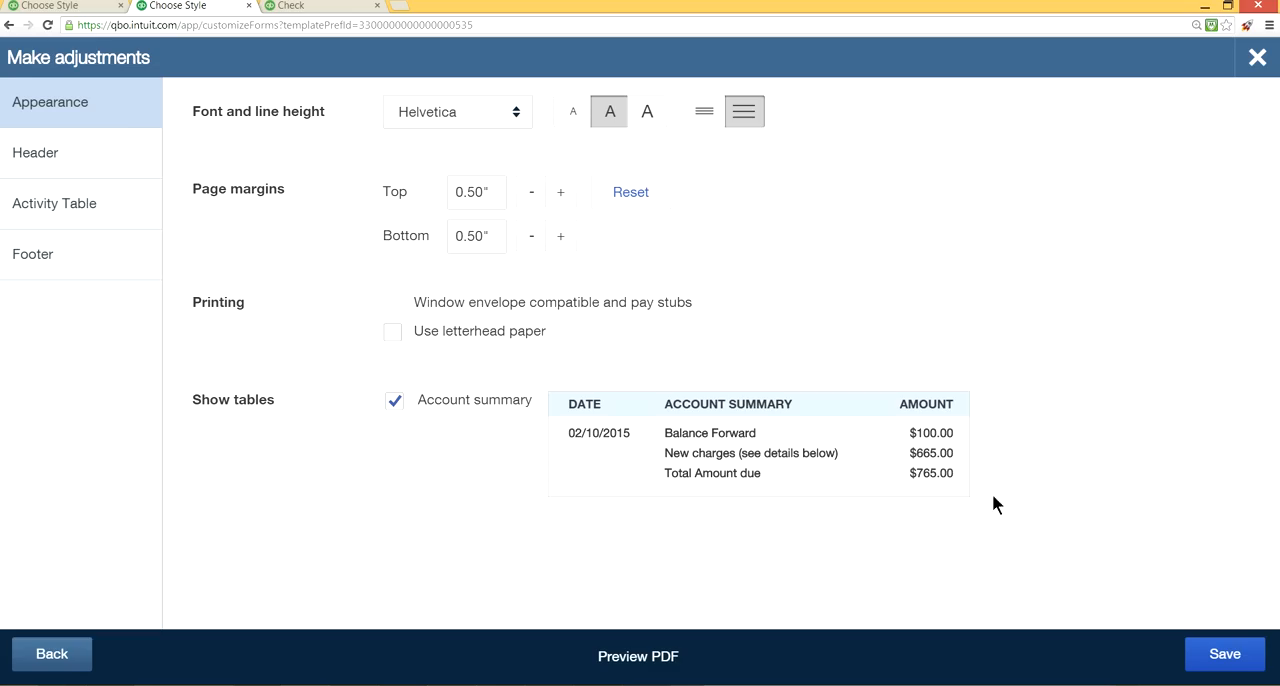
pyautogui.click(394, 404)
pyautogui.click(394, 406)
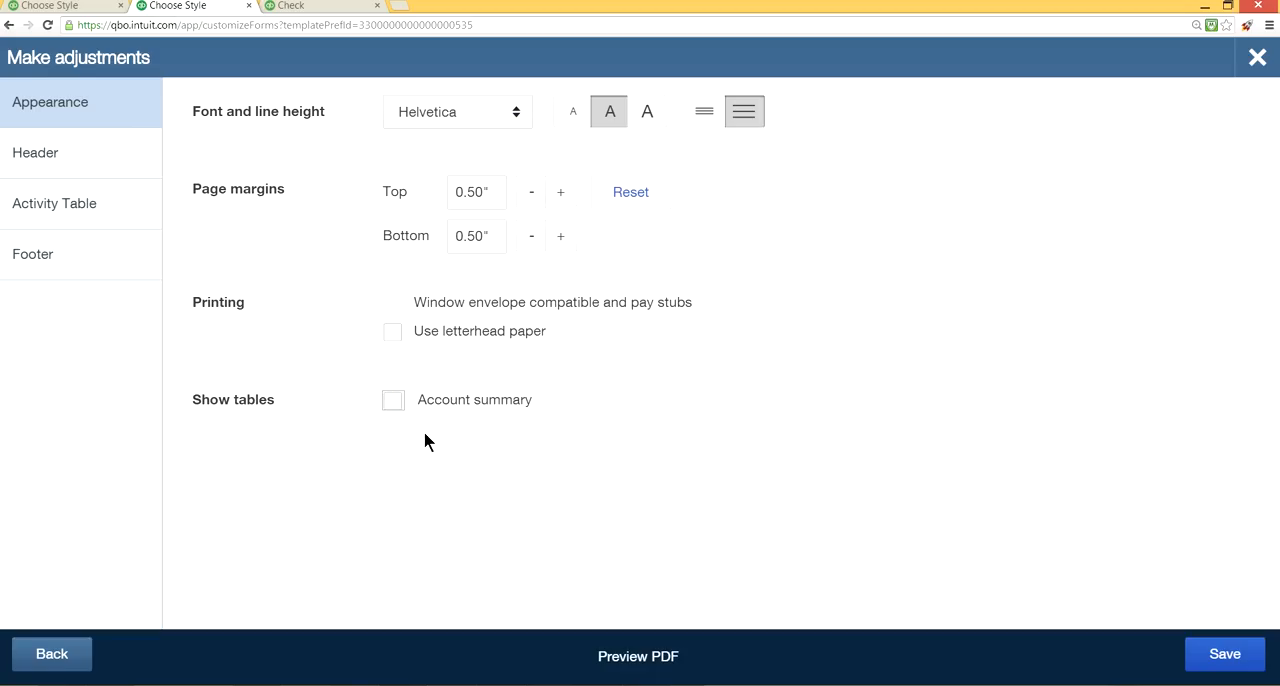
pyautogui.click(395, 402)
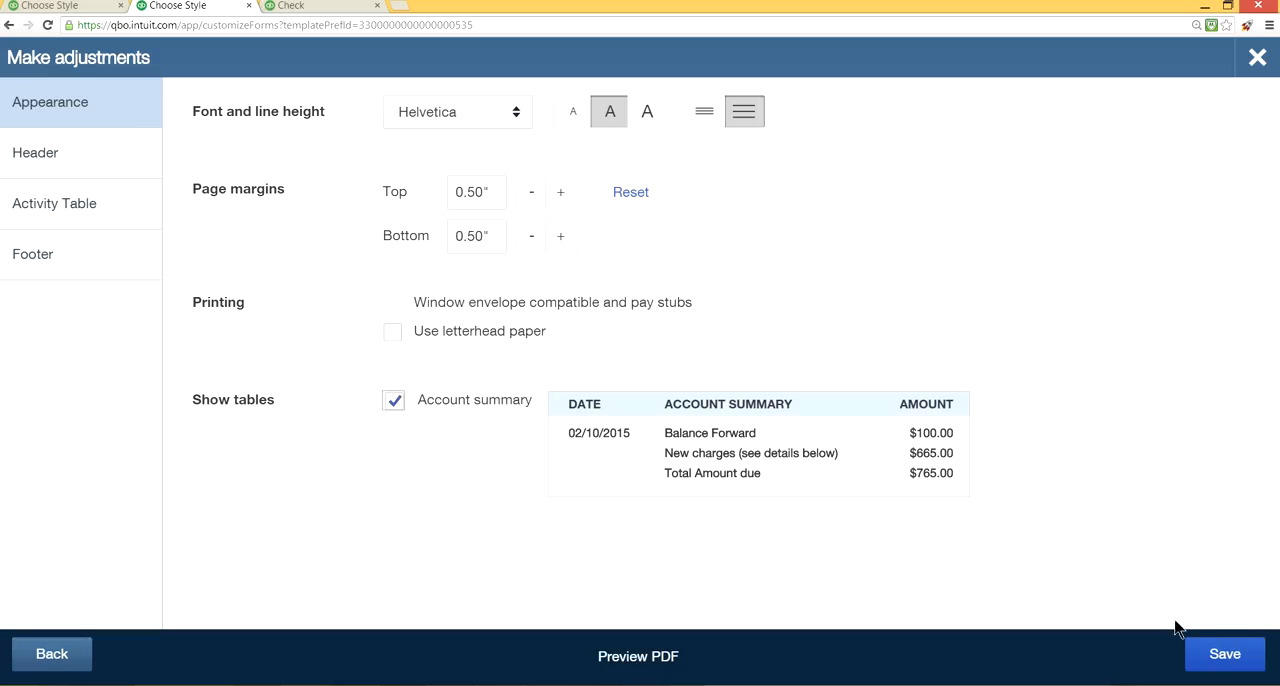
pyautogui.click(1224, 656)
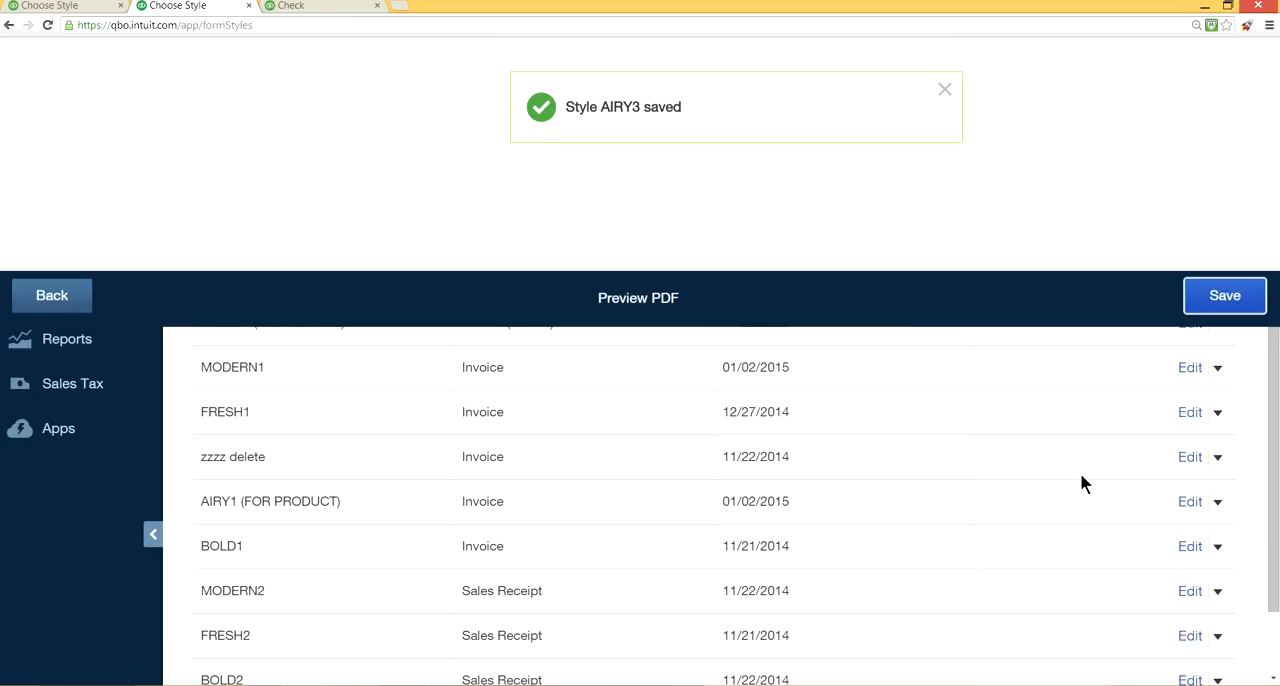
# Open another Airy-based estimate style for editing and change the Invoice form name in its header settings to "Invoice".
pyautogui.click(1189, 397)
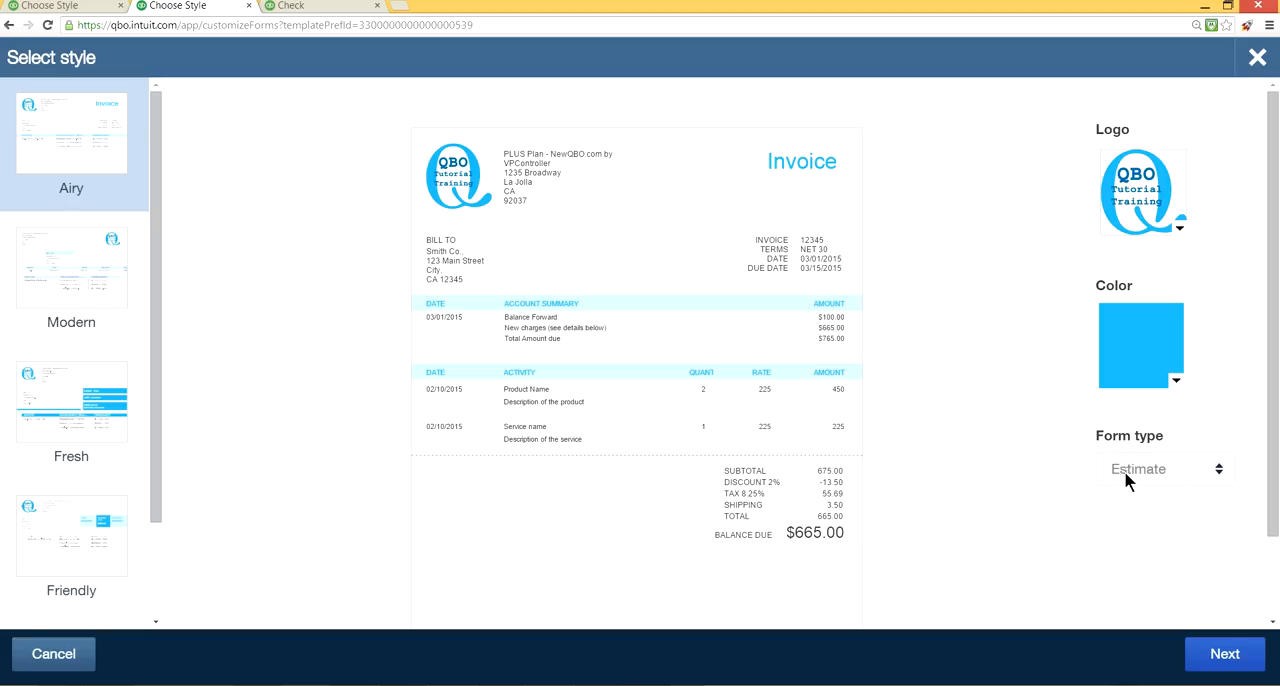
pyautogui.click(1202, 662)
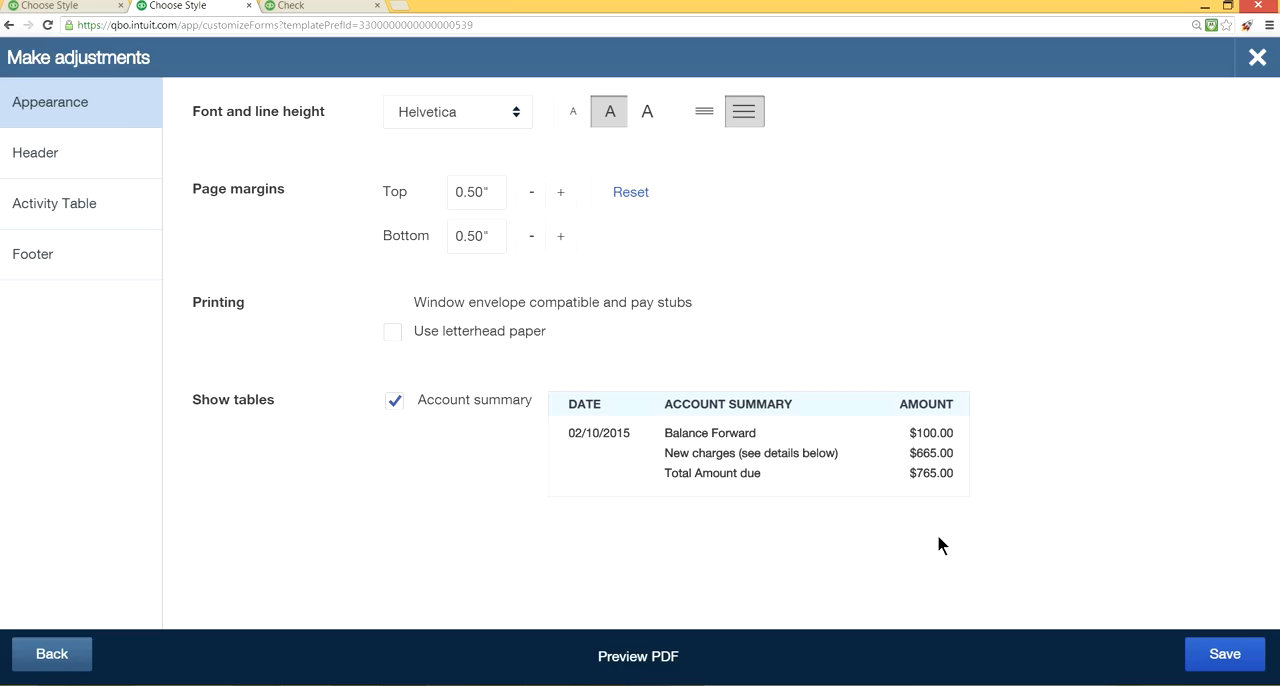
pyautogui.click(24, 162)
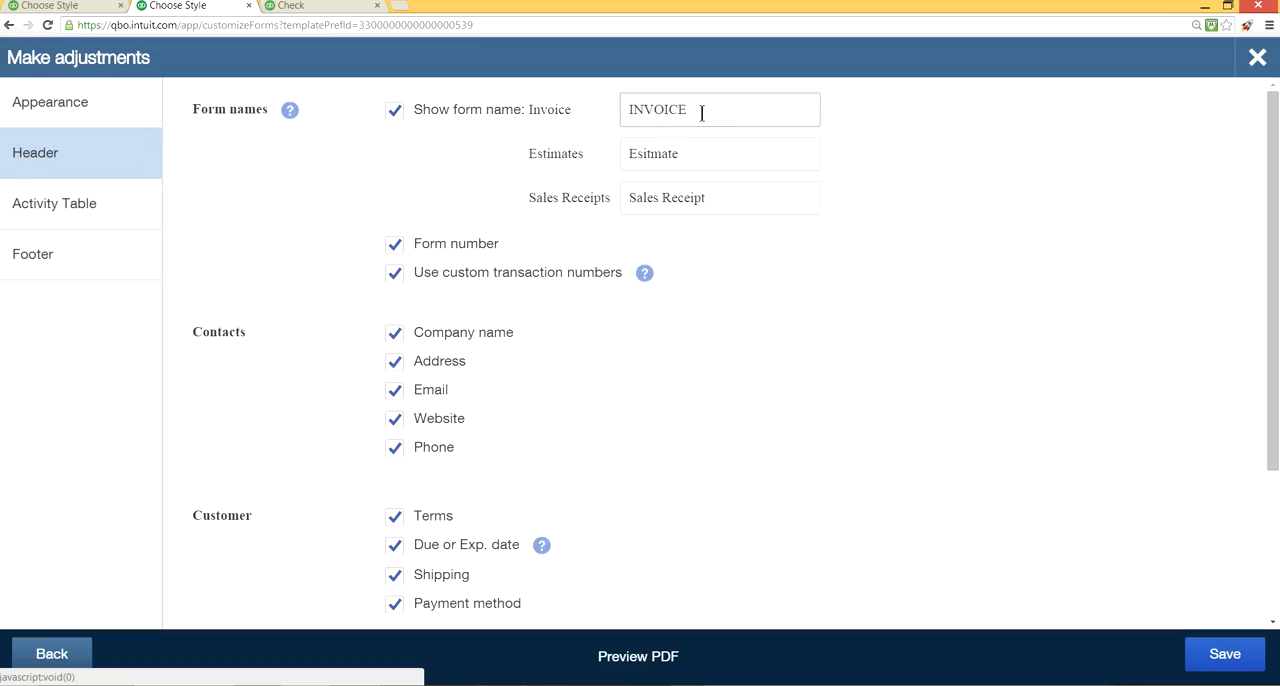
pyautogui.moveTo(700, 107); pyautogui.dragTo(606, 108)
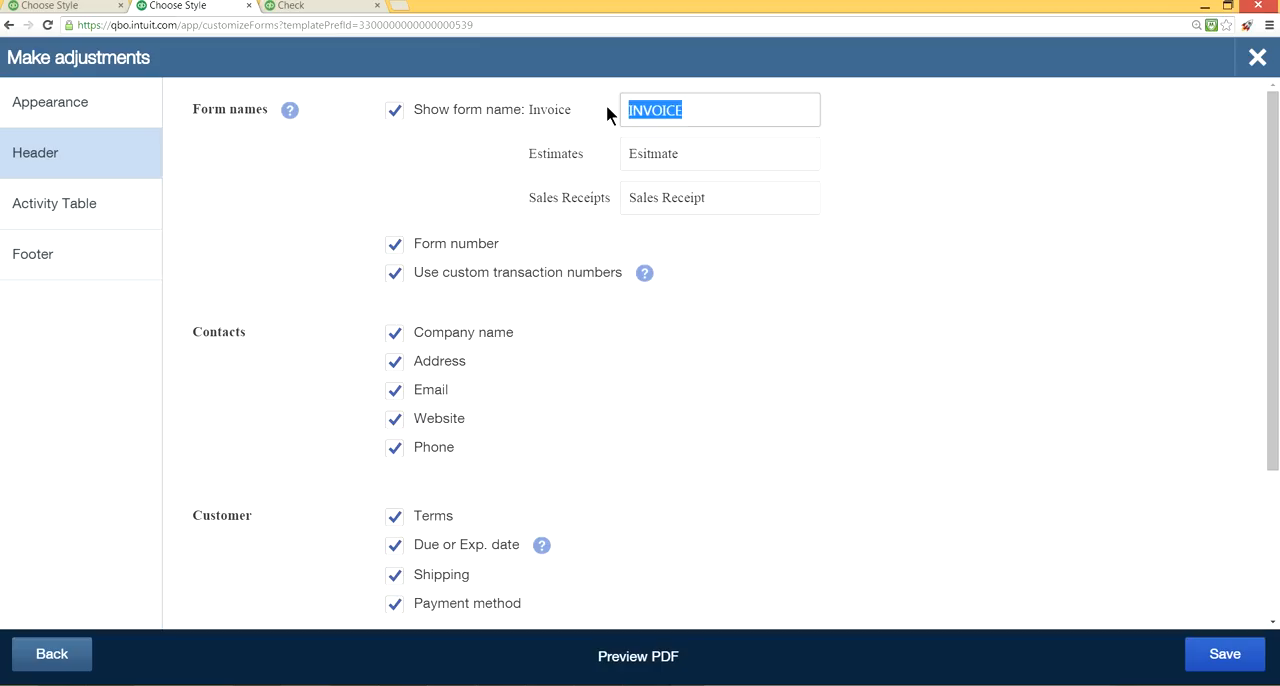
pyautogui.press('BackSpace')
pyautogui.write('Invoiced')
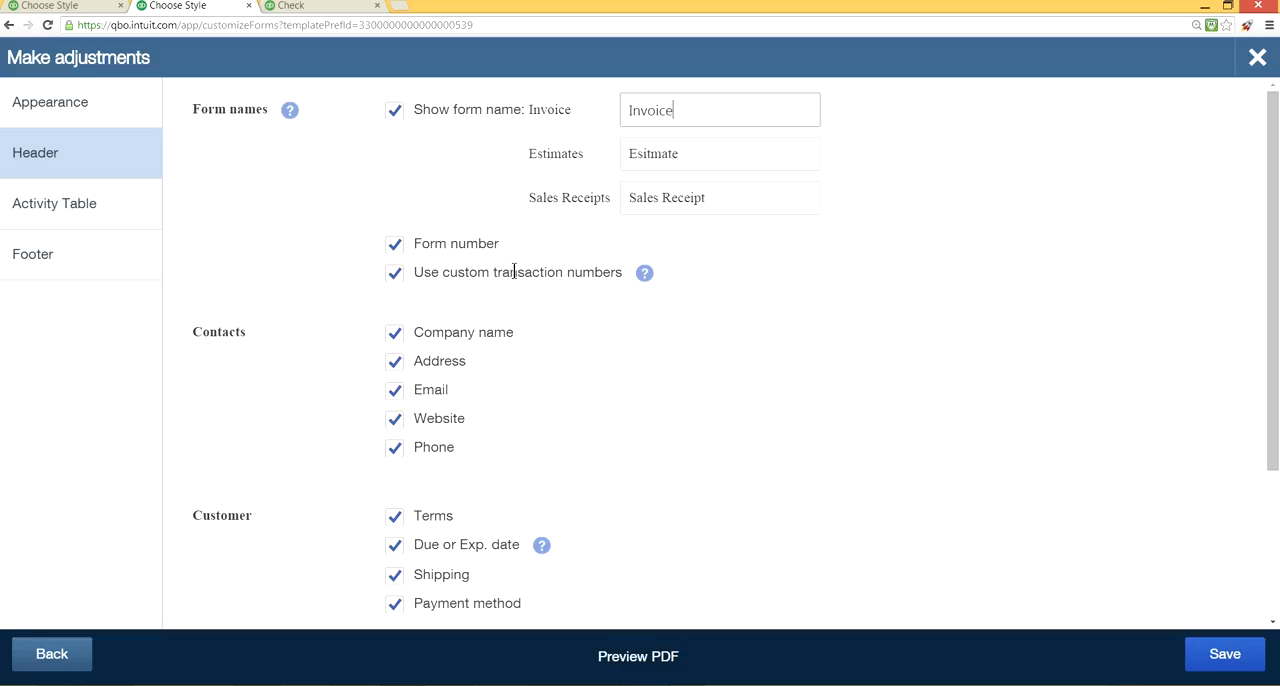
# Try turning off custom transaction numbers in the style's header settings, and turn the option back on.
pyautogui.moveTo(646, 275)
pyautogui.click(399, 277)
pyautogui.click(399, 284)
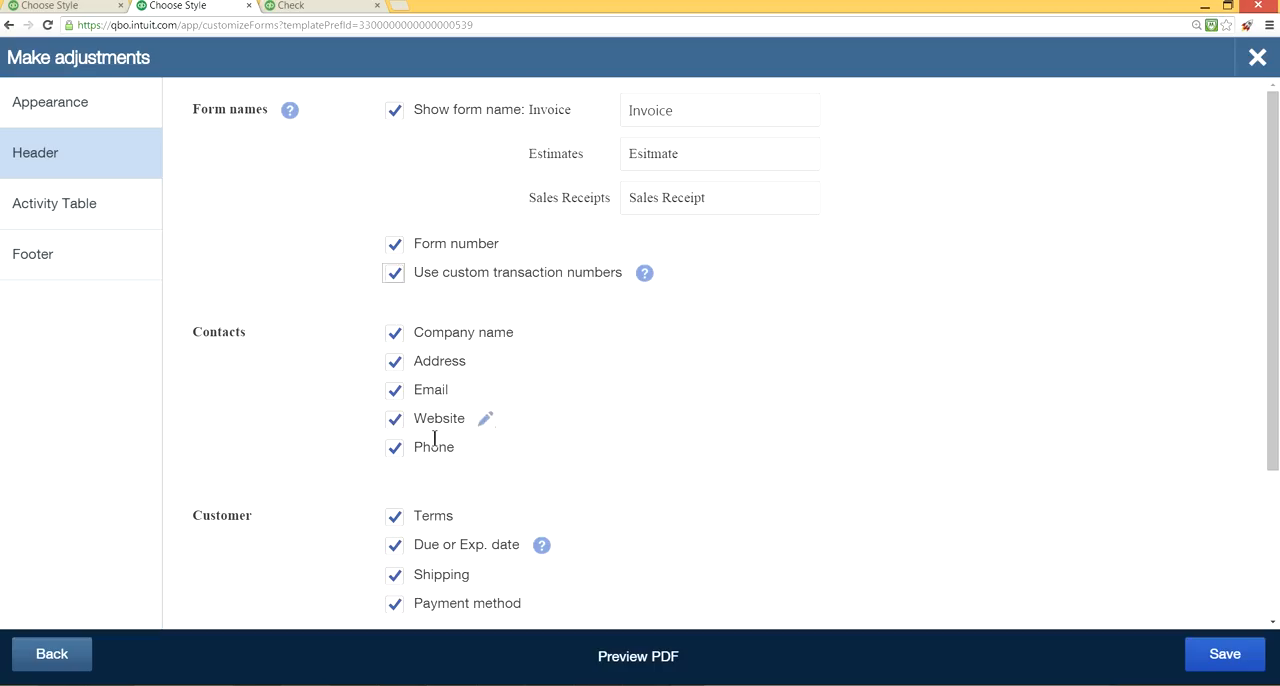
# Review the contact, customer and custom fields in the header settings, and open the style's activity table settings.
pyautogui.scroll(-2, 636, 506)
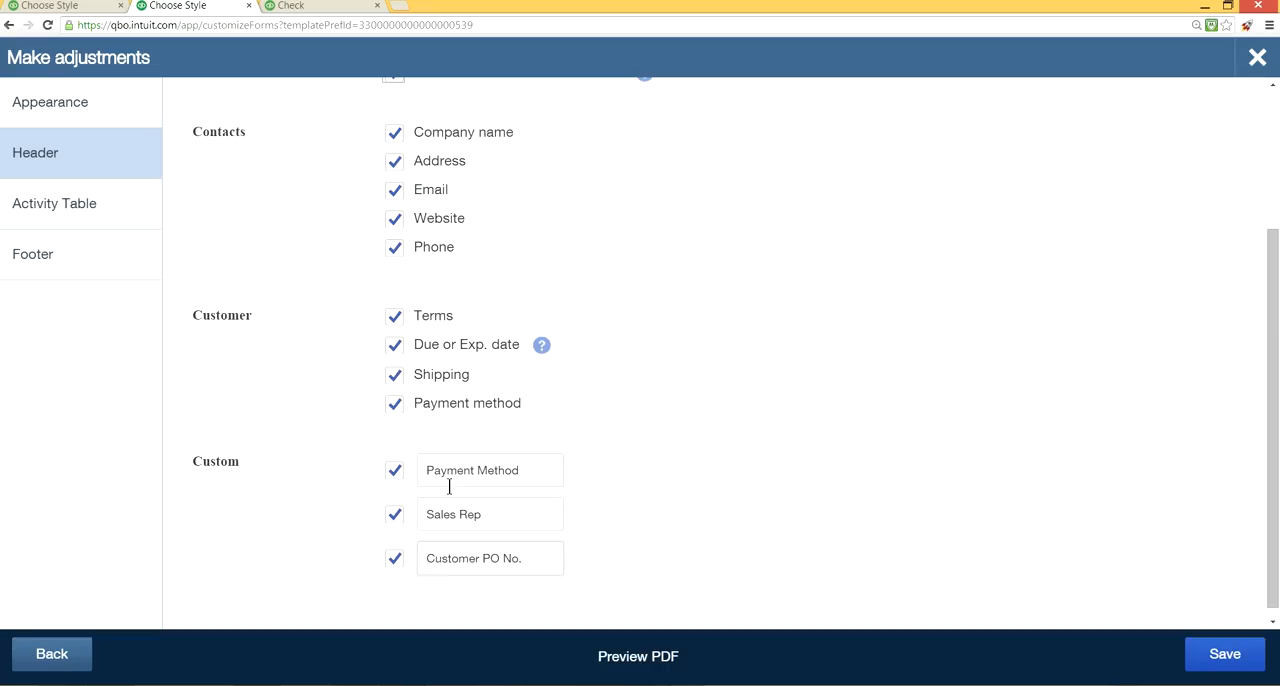
pyautogui.scroll(-1, 357, 455)
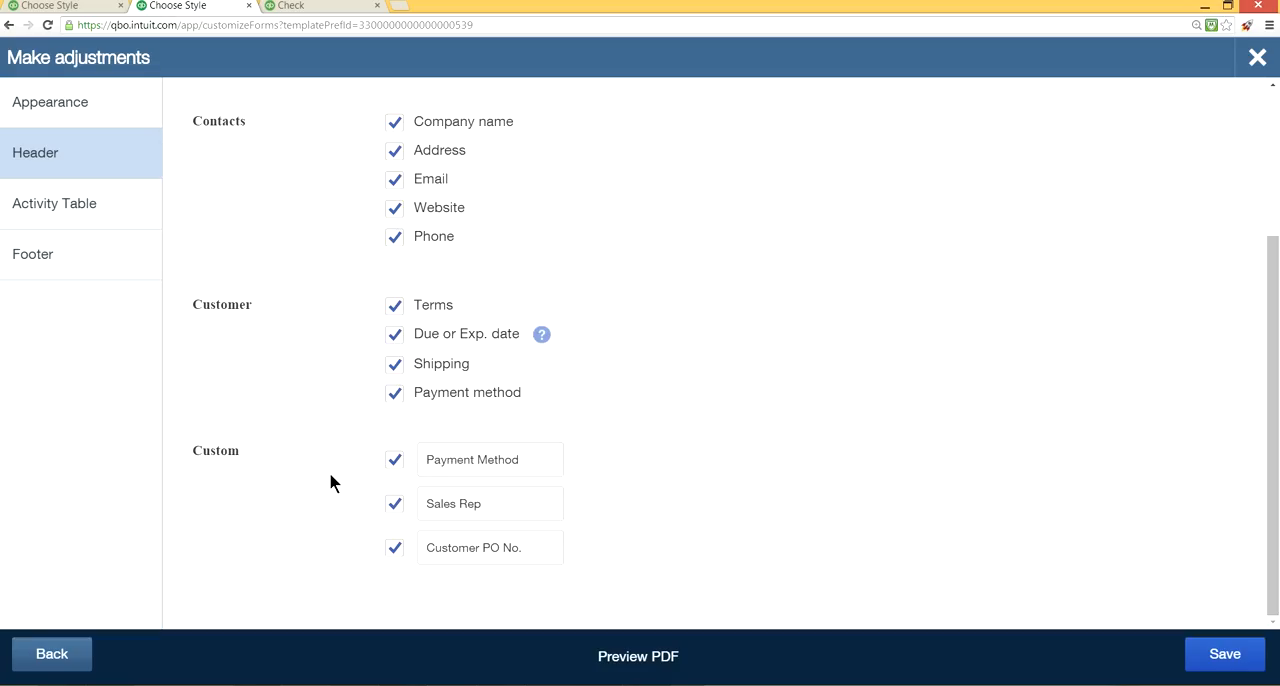
pyautogui.click(83, 217)
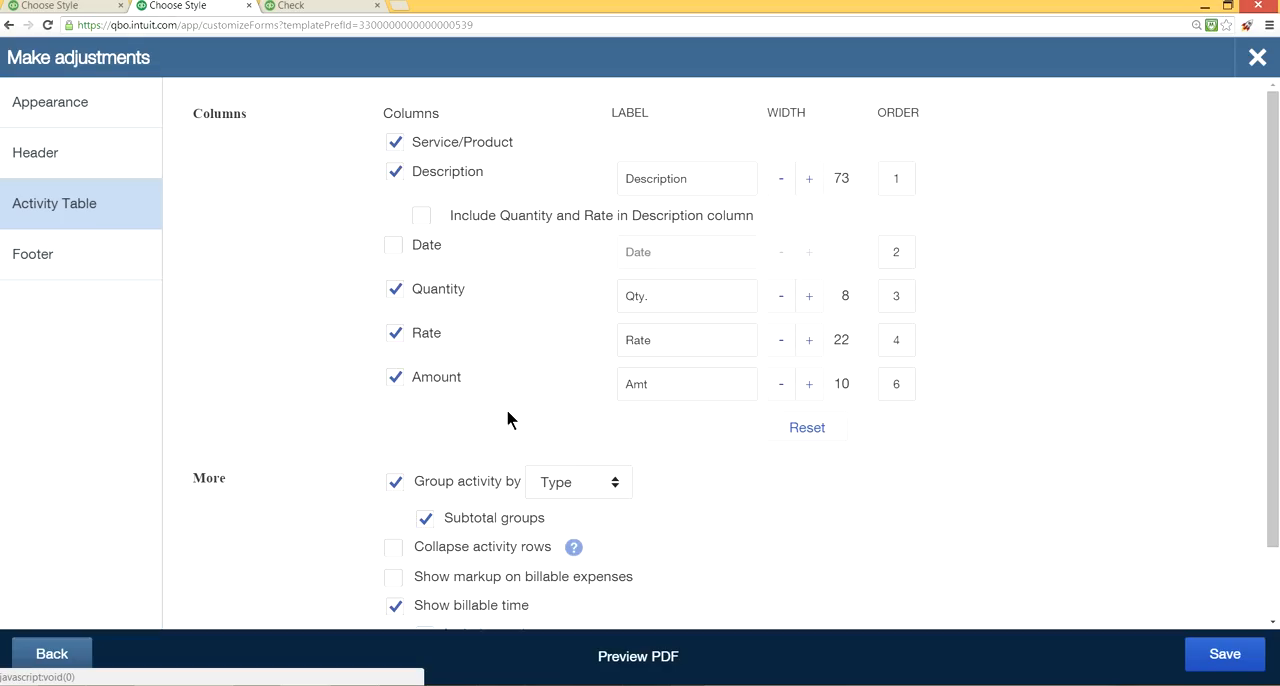
# Close the blank check, start an invoice and open the most recent saved invoice for A1 Billable.
pyautogui.click(301, 6)
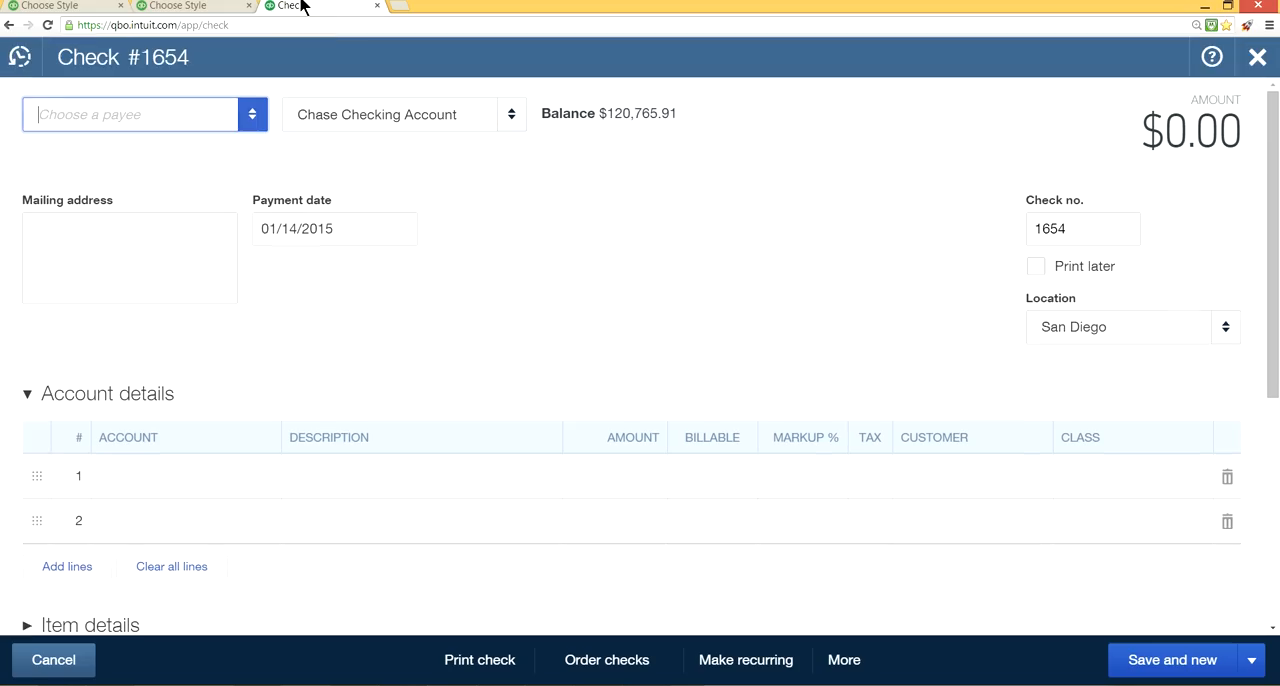
pyautogui.click(1262, 60)
pyautogui.click(720, 56)
pyautogui.click(428, 219)
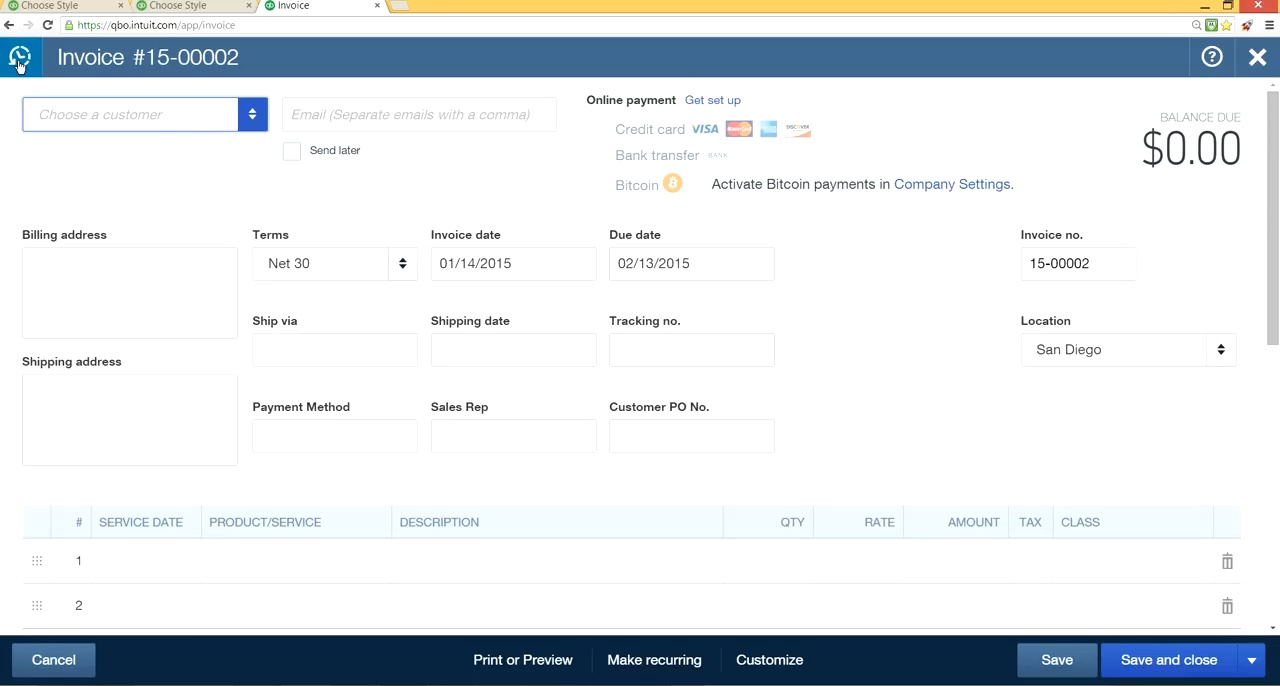
pyautogui.click(19, 60)
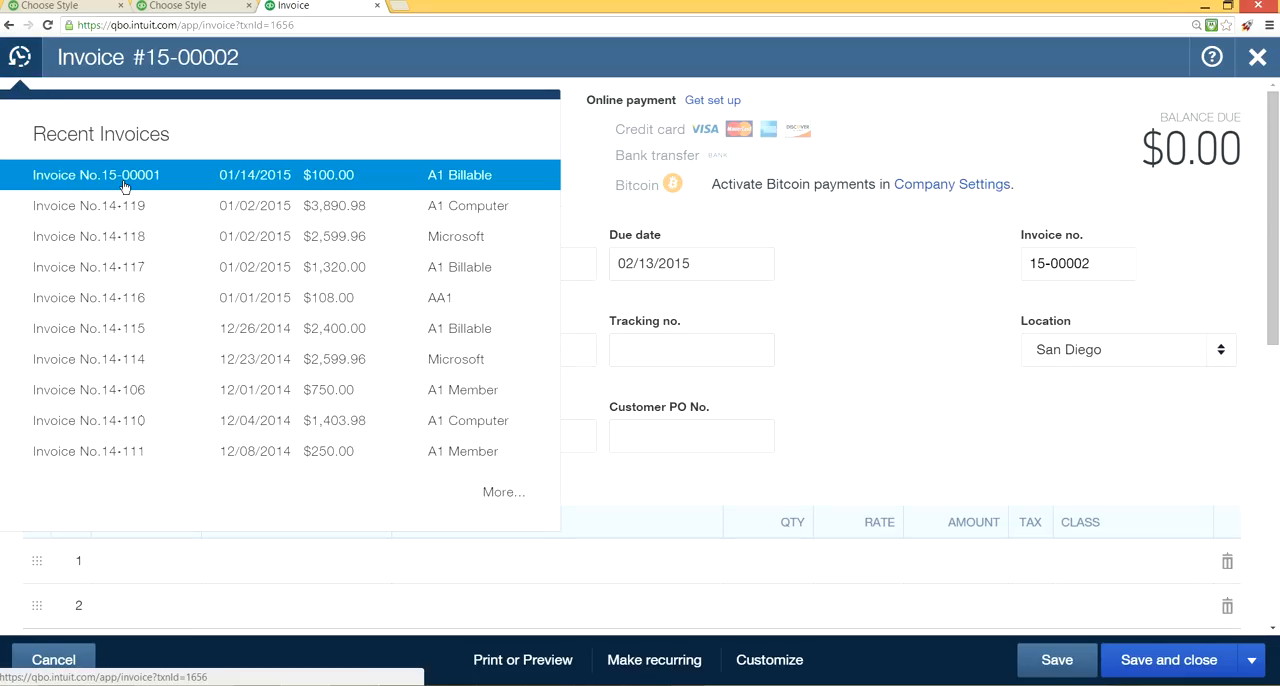
pyautogui.click(124, 187)
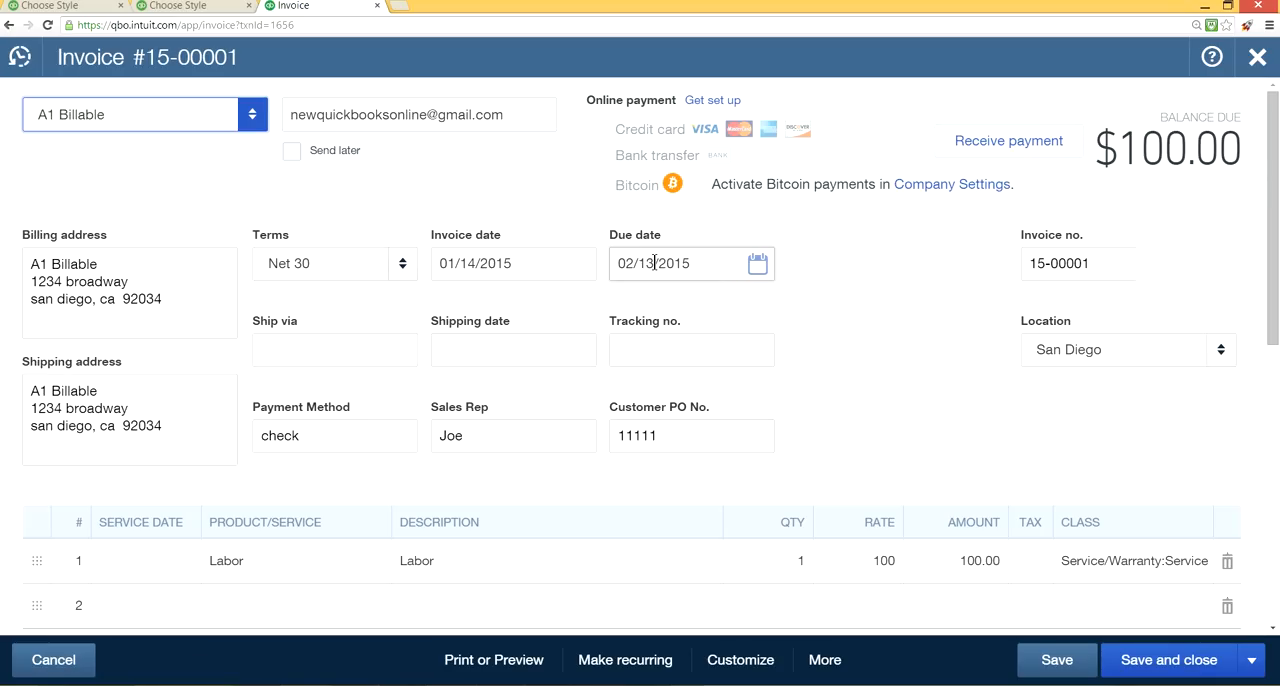
# Examine the invoice's print preview and its account summary, and check which custom form styles can be applied to it.
pyautogui.click(505, 667)
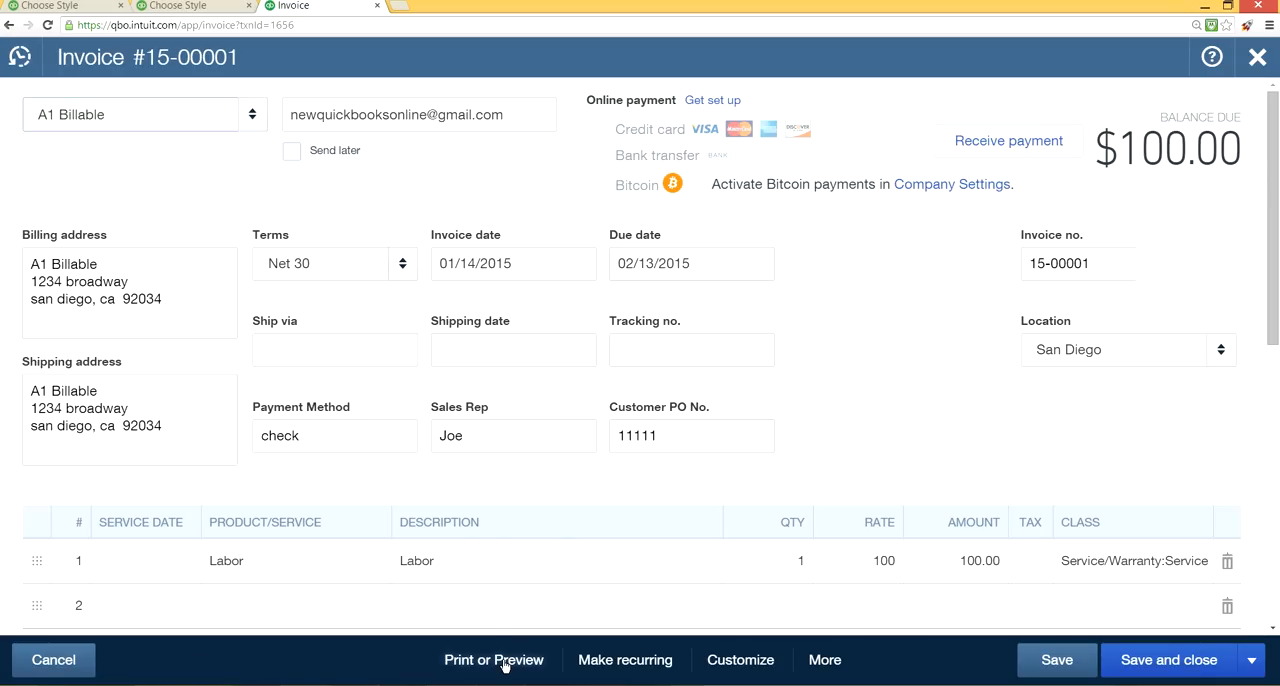
pyautogui.click(500, 568)
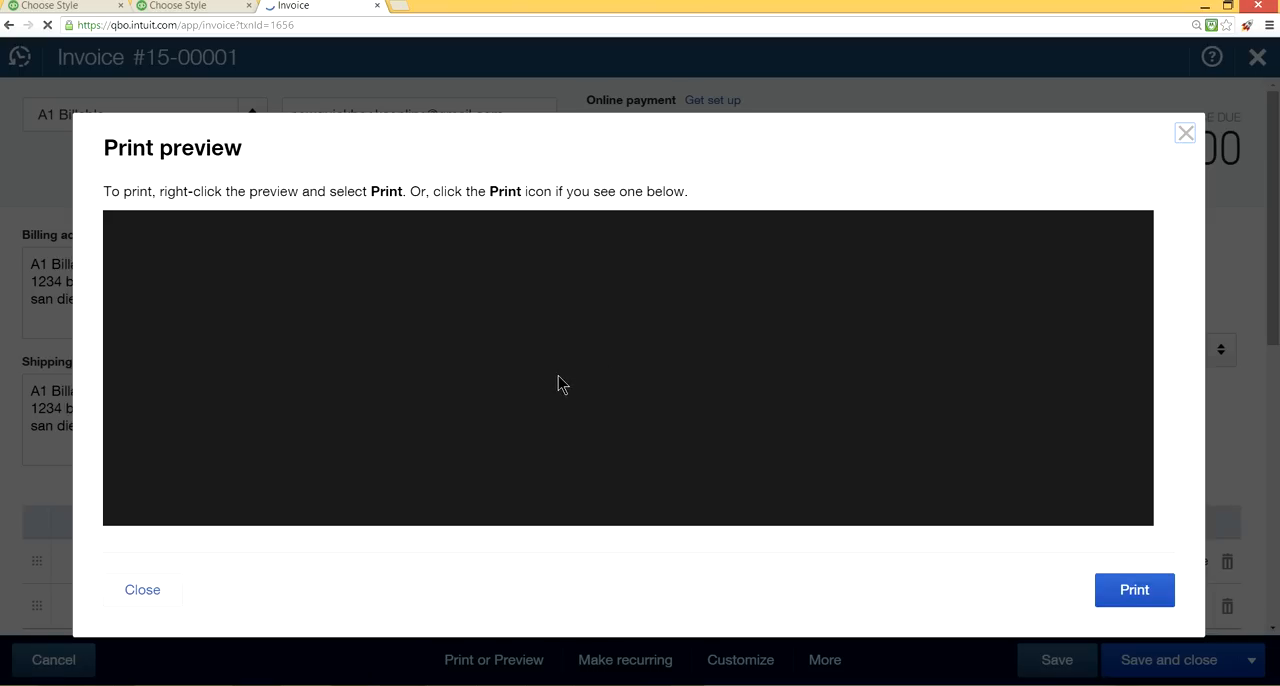
pyautogui.scroll(-3, 561, 385)
pyautogui.scroll(1, 561, 383)
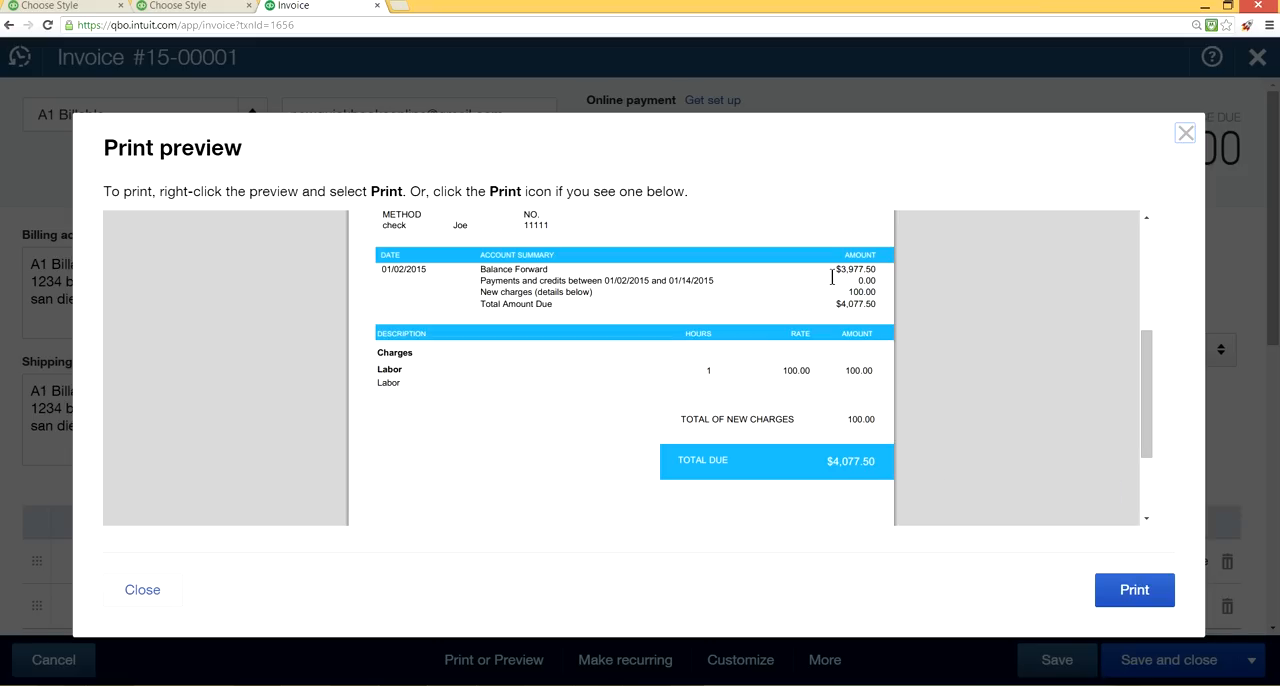
pyautogui.click(1186, 133)
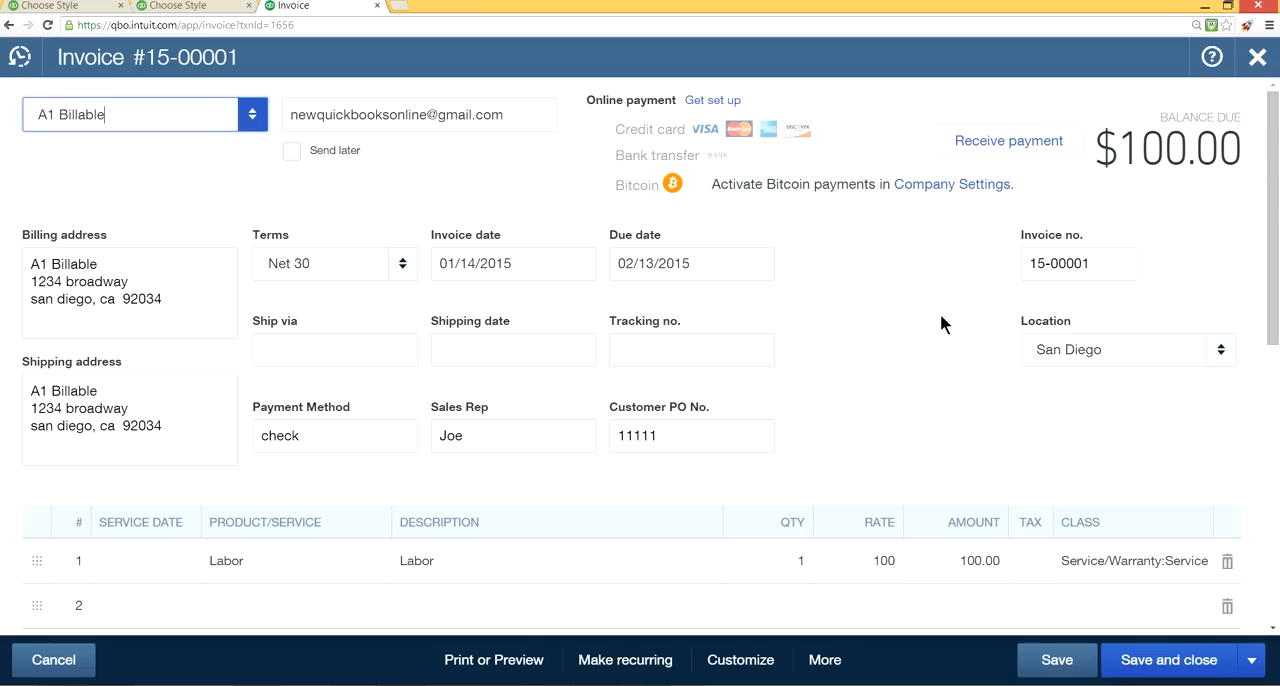
pyautogui.click(739, 662)
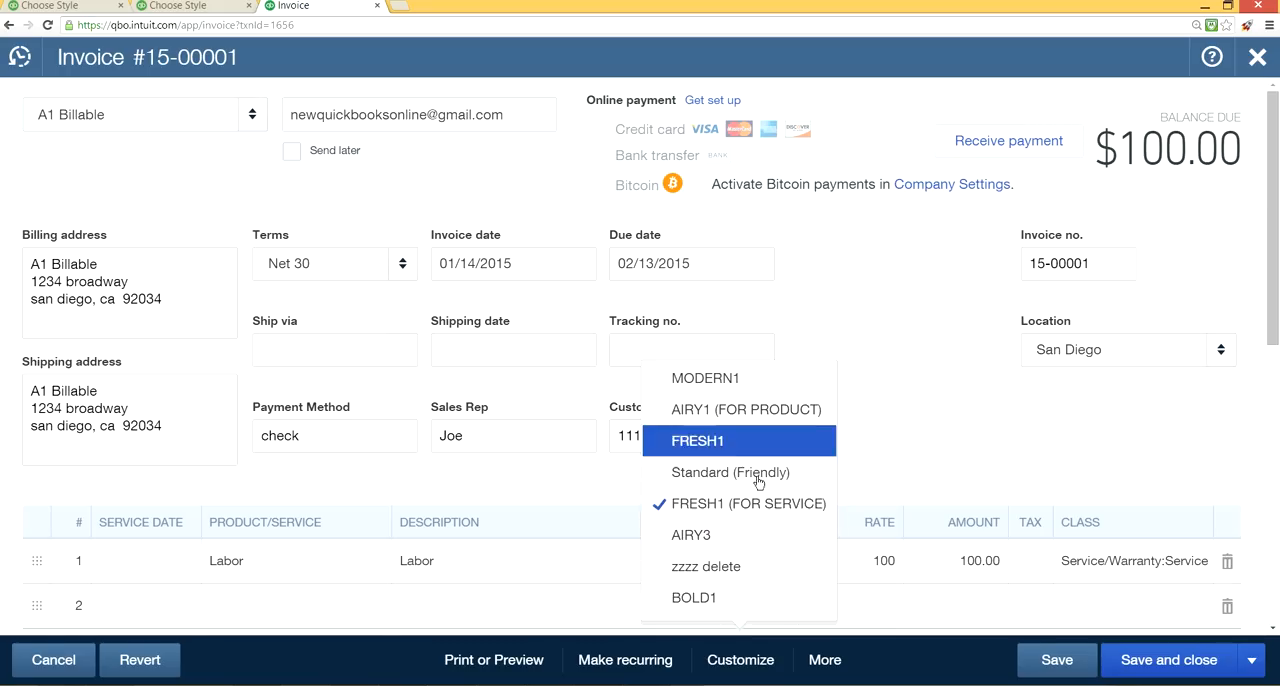
pyautogui.click(868, 398)
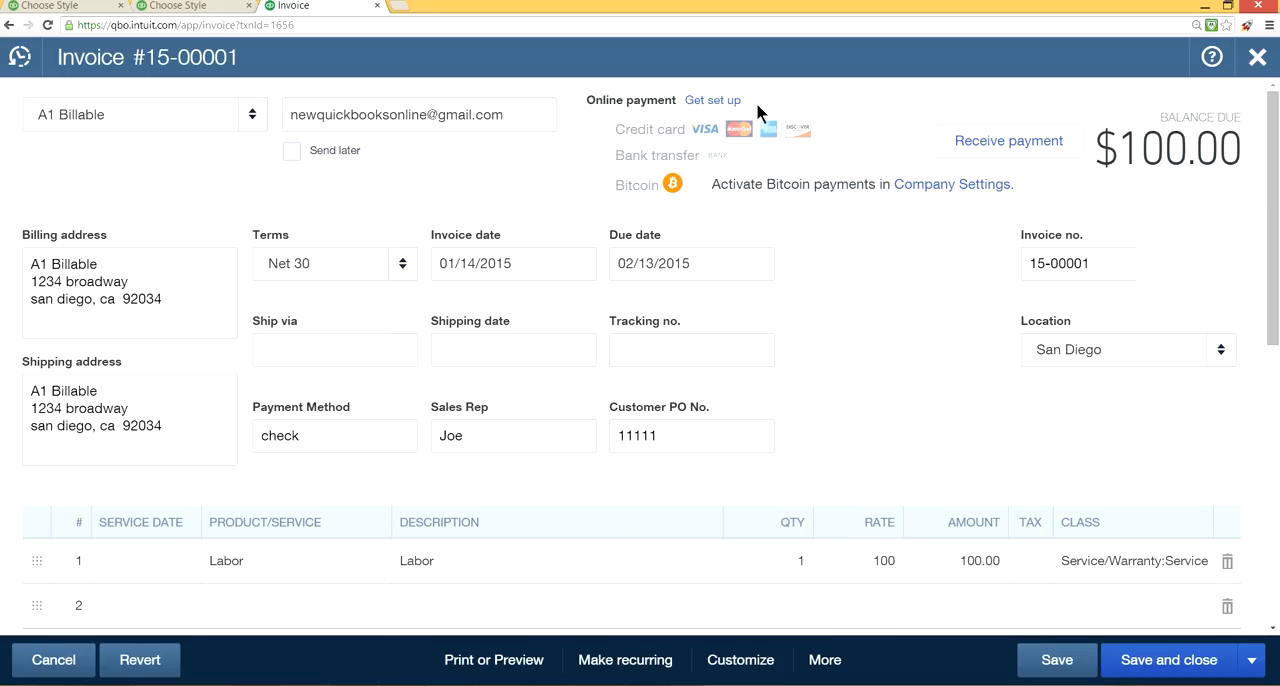
# Return to the custom form styles list and open the MODERN2 style's activity table settings for editing.
pyautogui.click(20, 6)
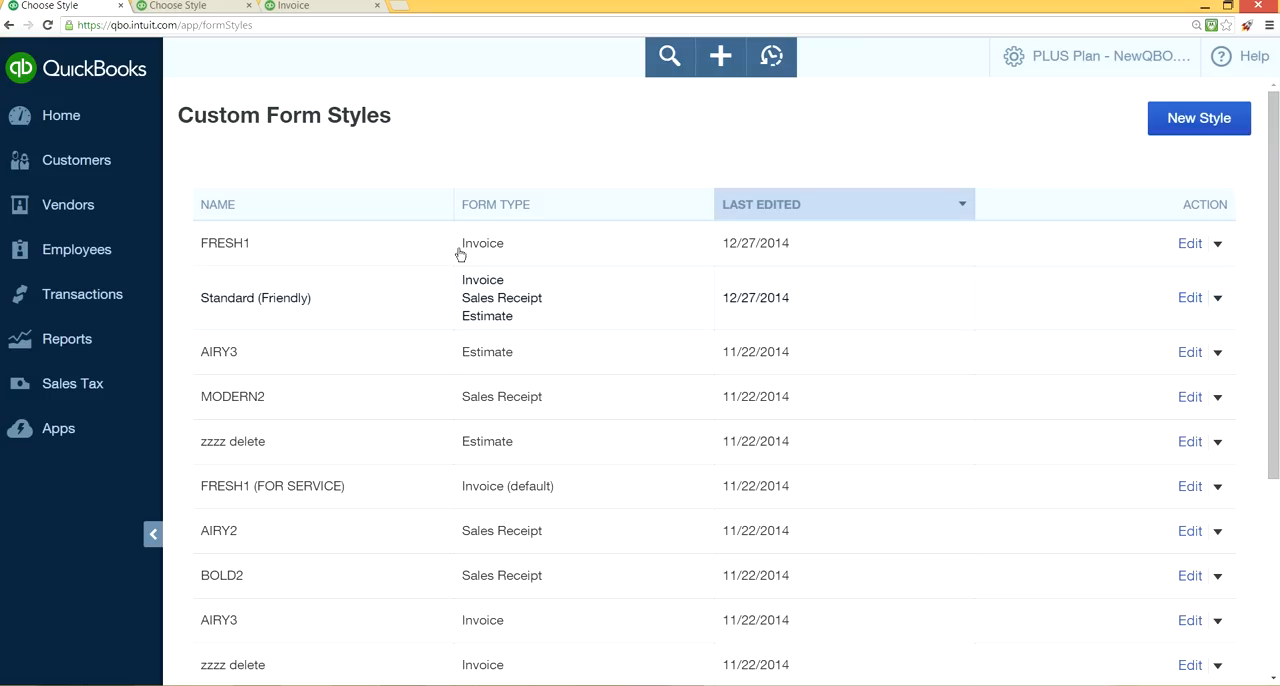
pyautogui.click(1190, 400)
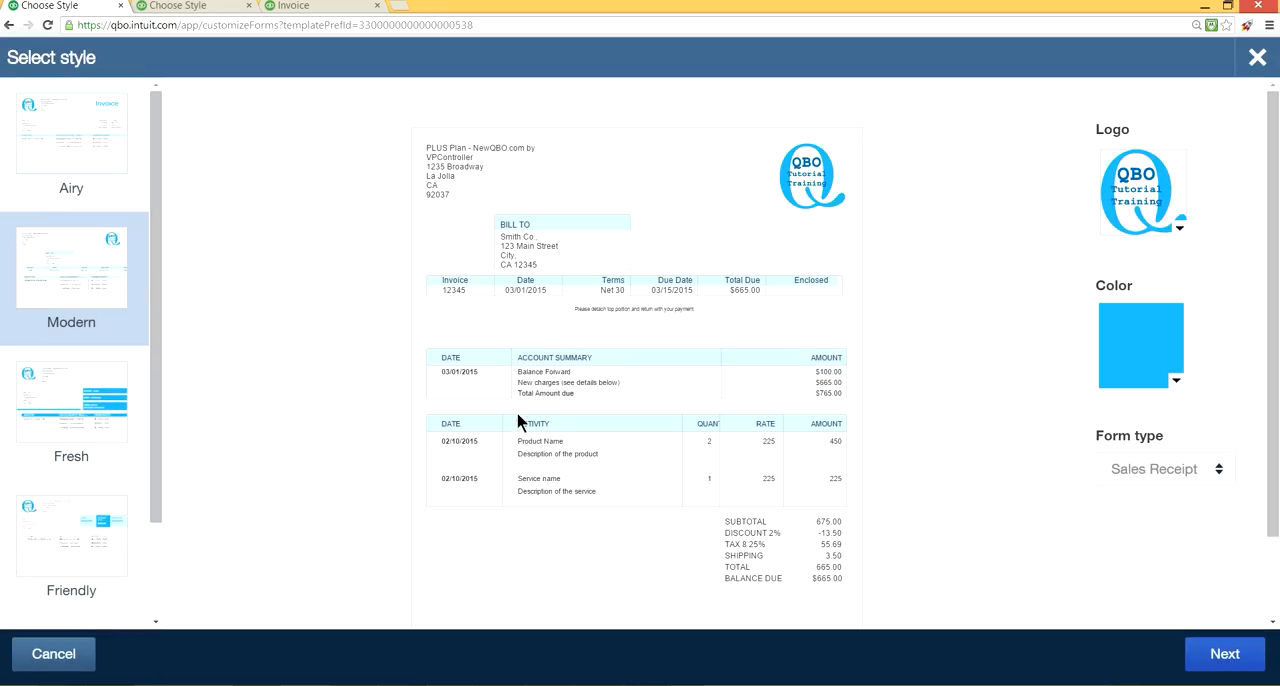
pyautogui.click(1225, 653)
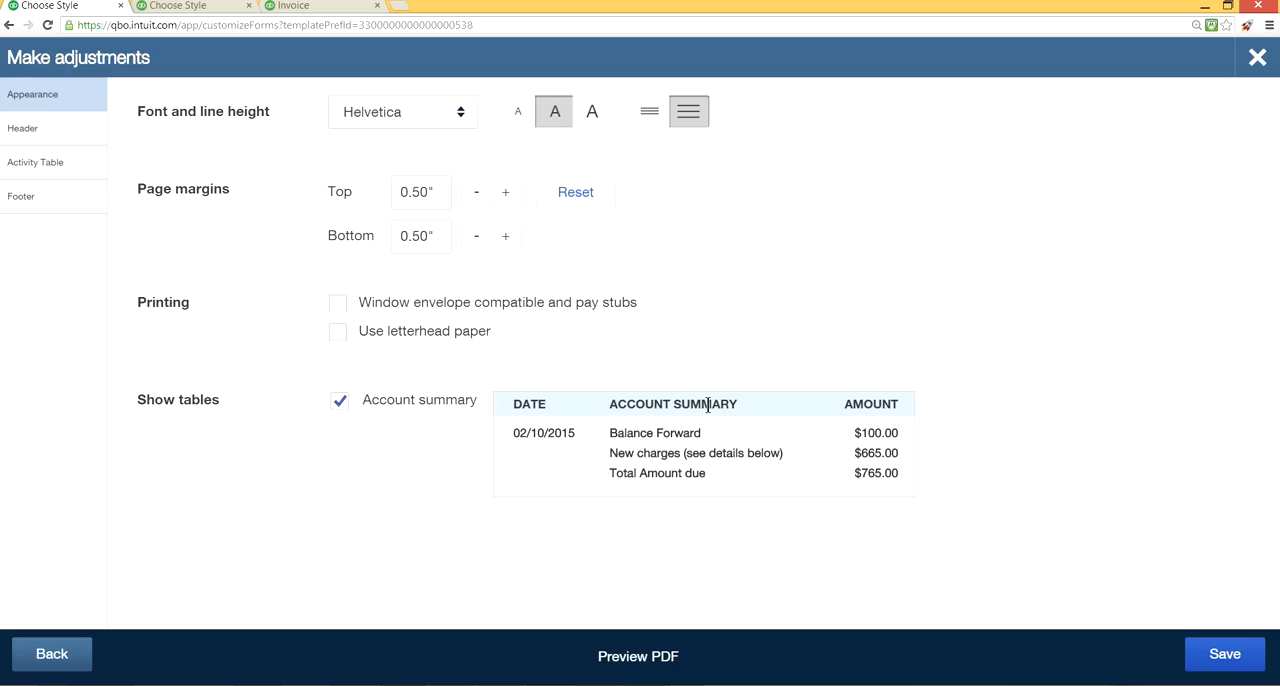
pyautogui.click(62, 166)
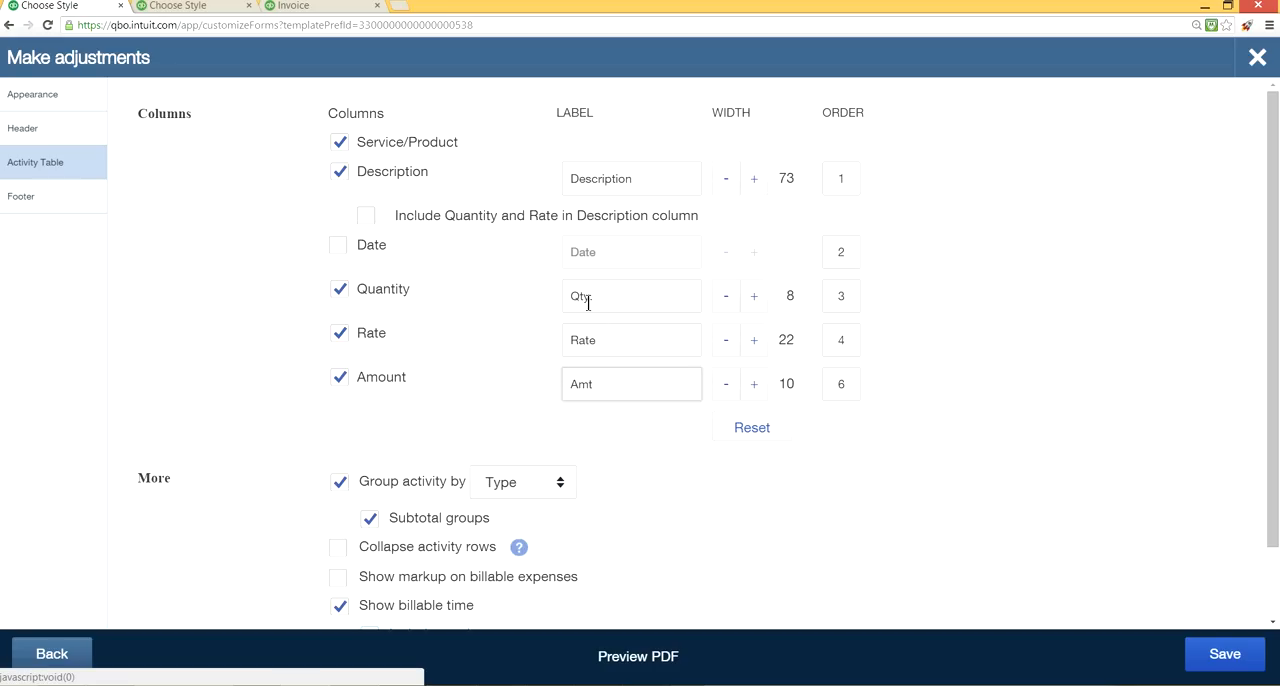
# Try widening the Description column, and turn the Quantity and Rate columns off and back on.
pyautogui.click(756, 189)
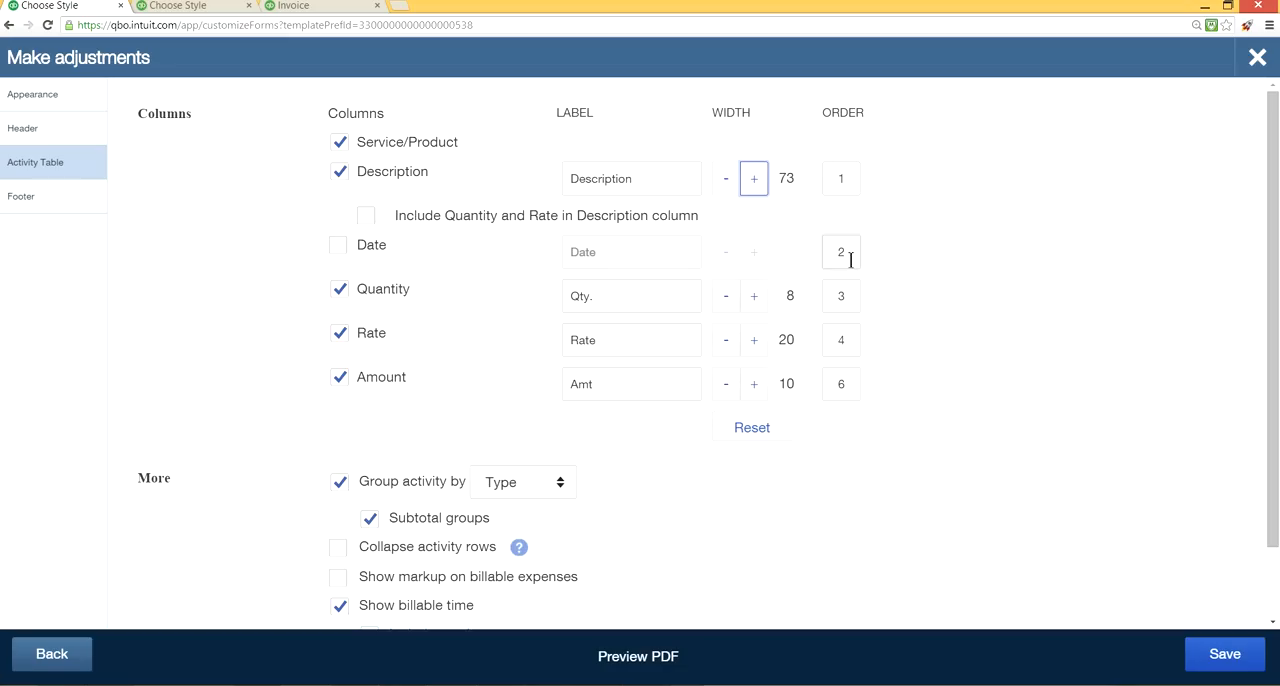
pyautogui.click(340, 290)
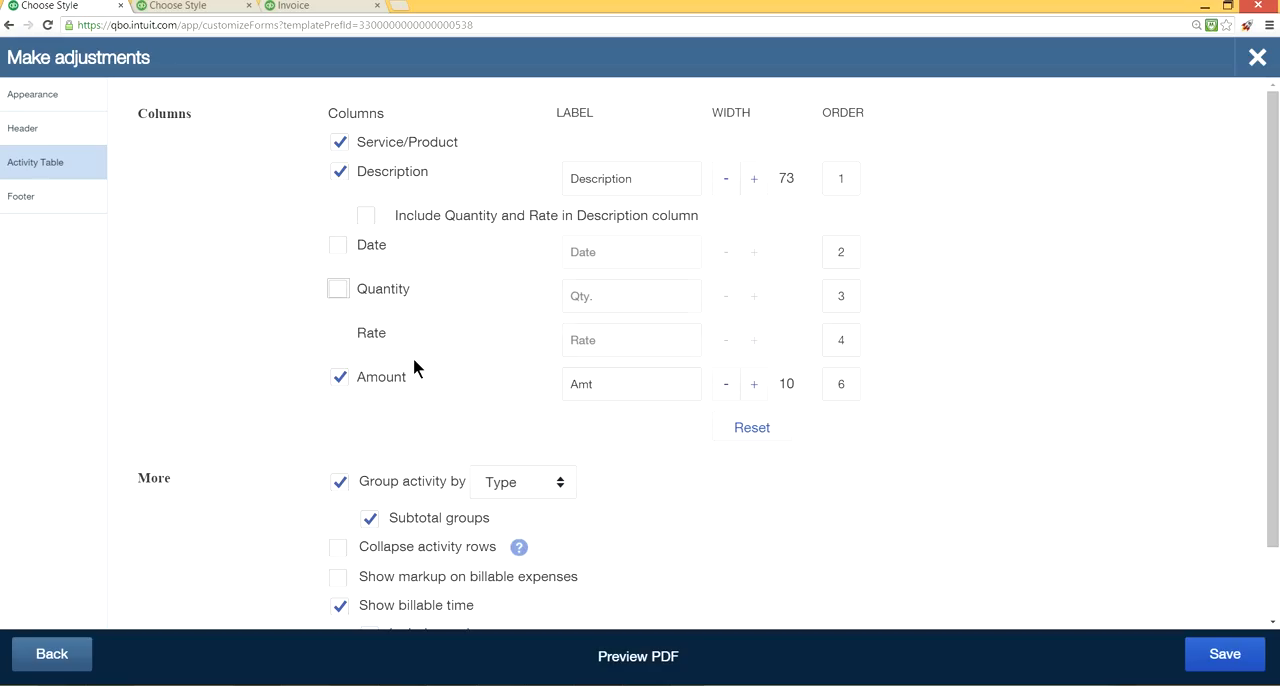
pyautogui.click(333, 289)
pyautogui.click(340, 333)
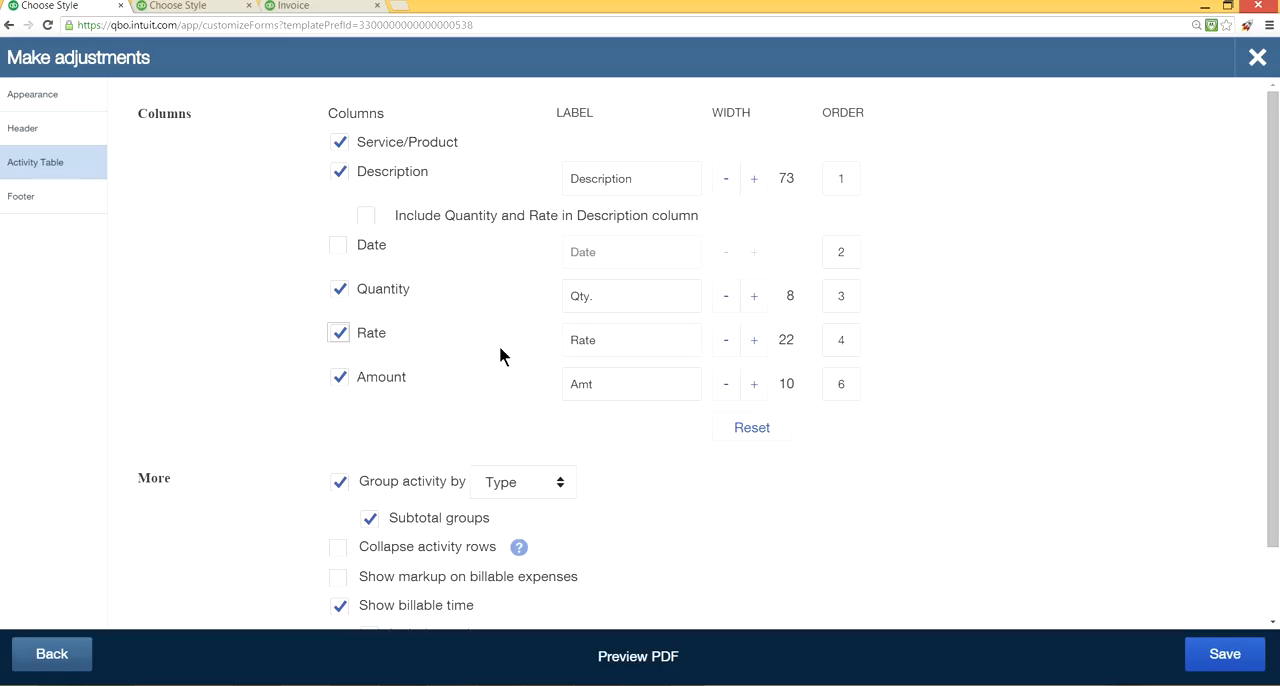
# Set the Quantity column's width to 10 and check the form in a PDF preview.
pyautogui.click(753, 305)
pyautogui.click(625, 672)
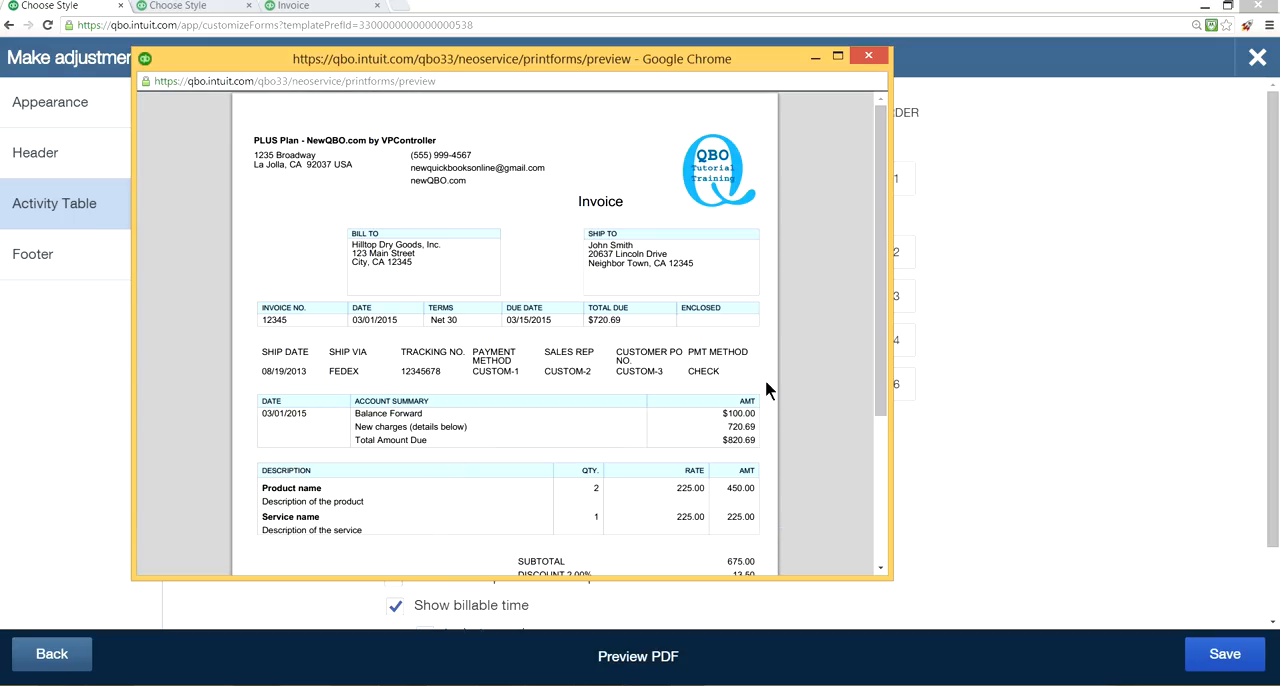
pyautogui.click(868, 55)
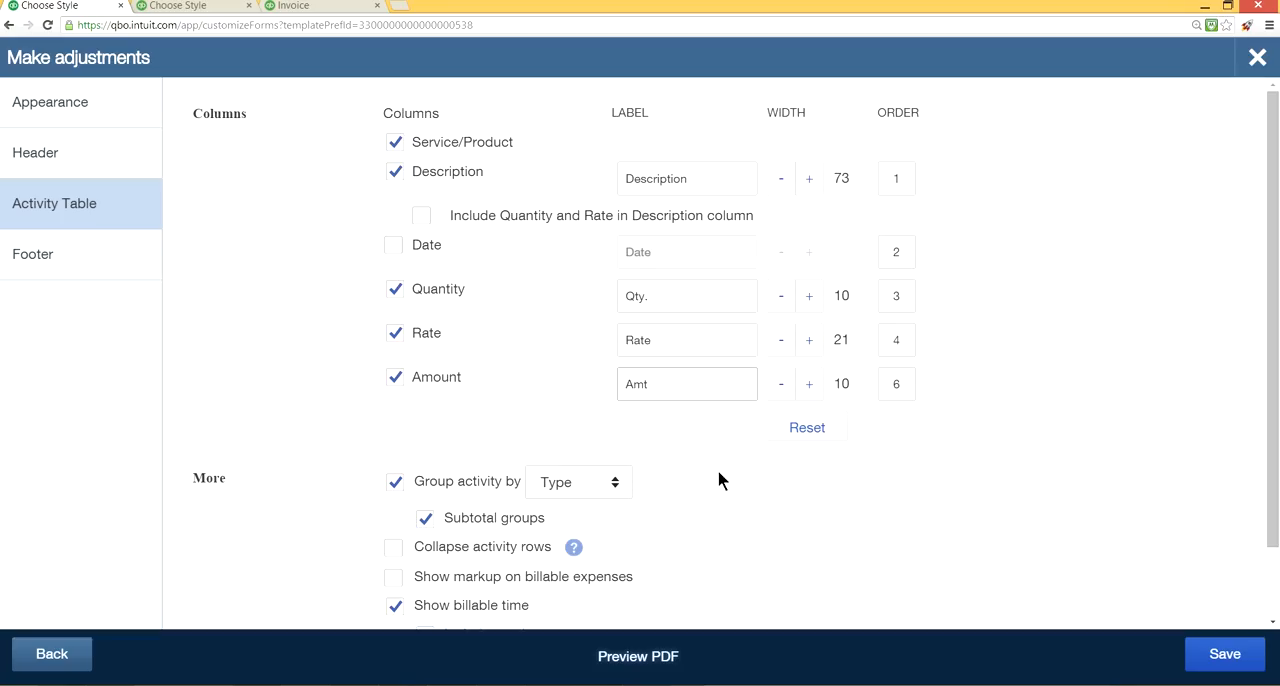
# Examine the available choices for grouping activity in the table, keeping the grouping by Type.
pyautogui.scroll(-2, 740, 482)
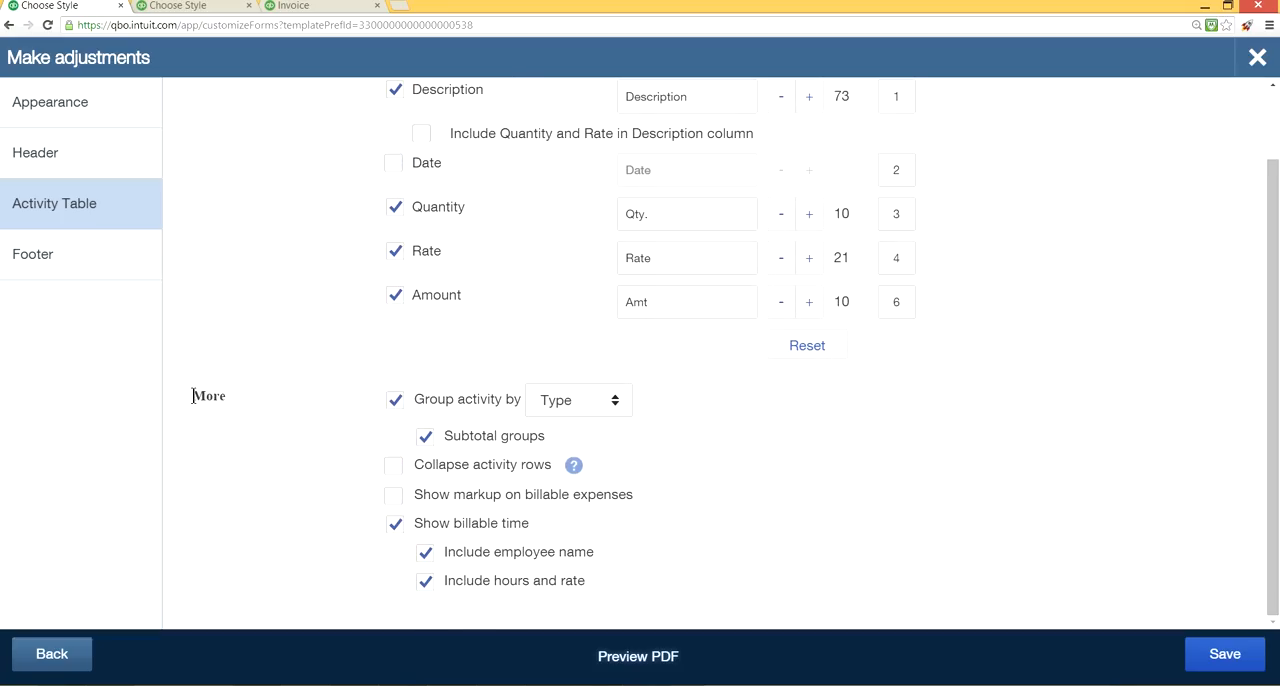
pyautogui.click(615, 404)
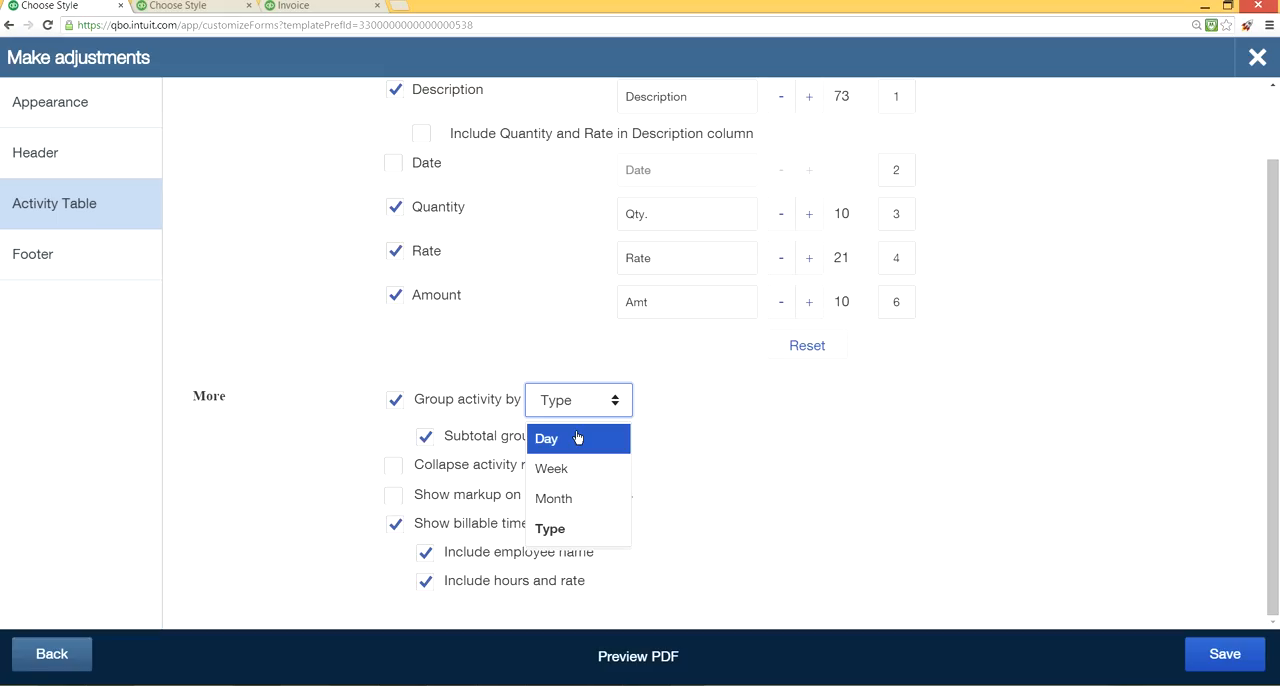
pyautogui.click(430, 358)
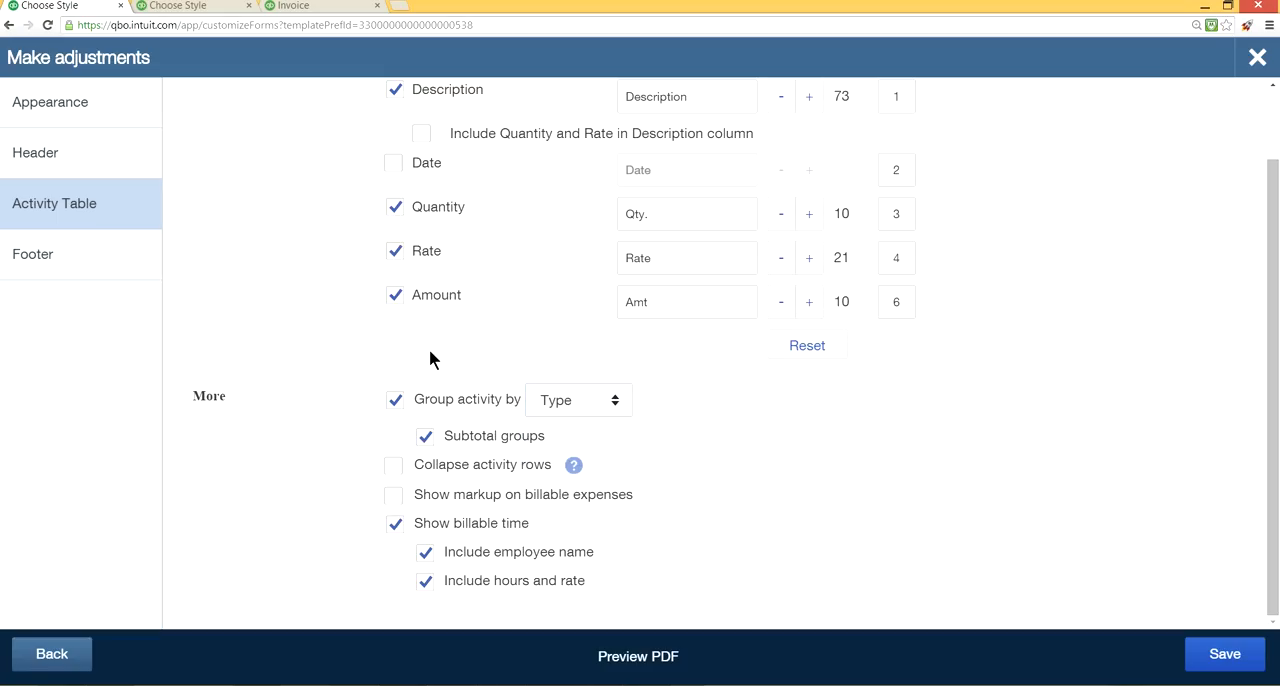
pyautogui.click(614, 404)
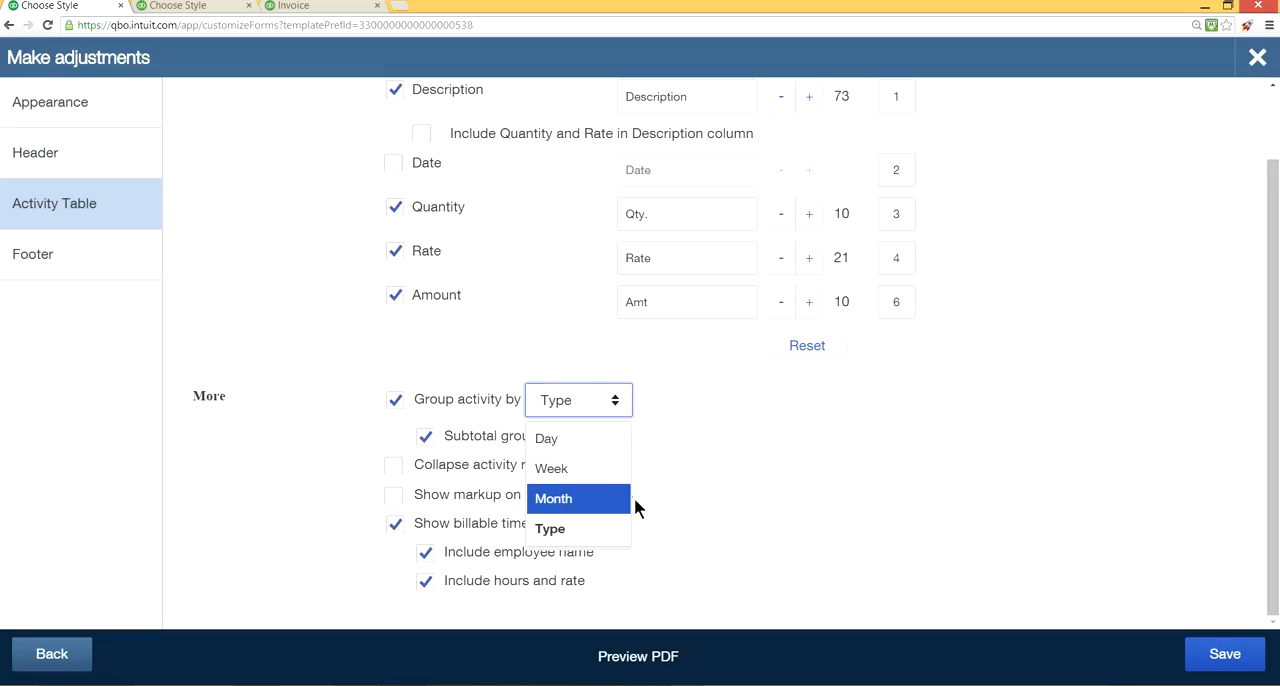
pyautogui.click(682, 488)
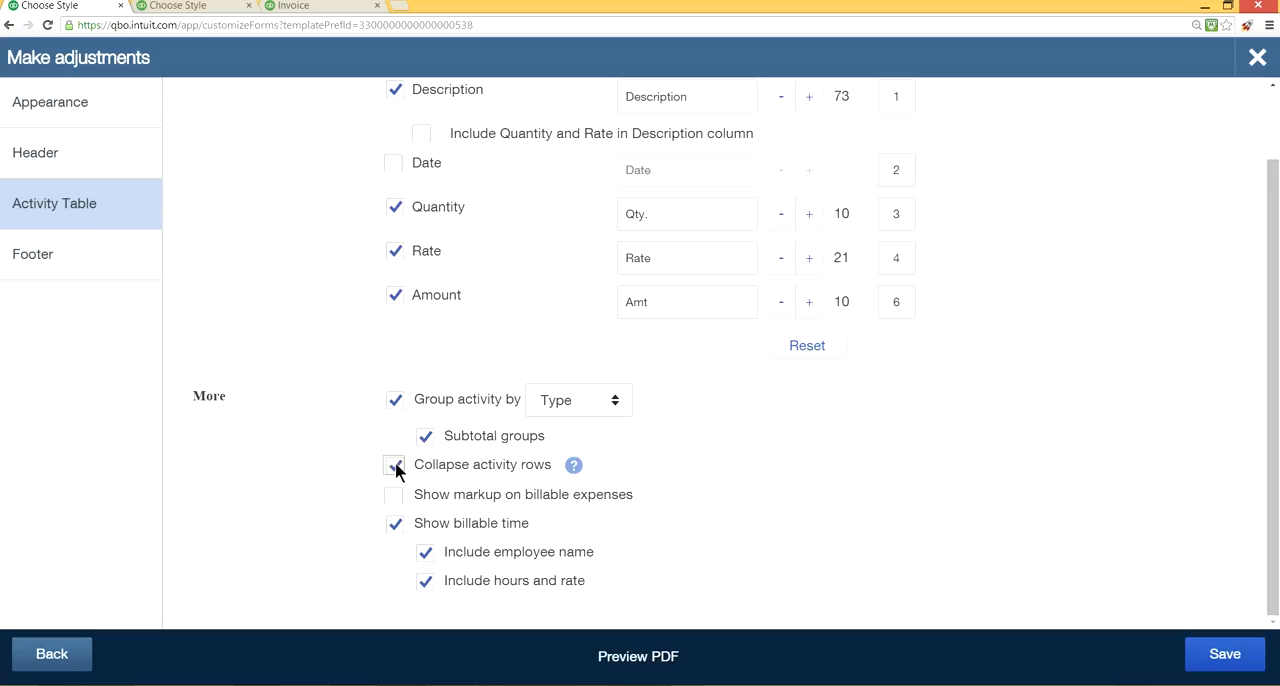
# Try turning off the employee name under billable time, and turn the option back on.
pyautogui.moveTo(575, 466)
pyautogui.click(425, 557)
pyautogui.click(425, 557)
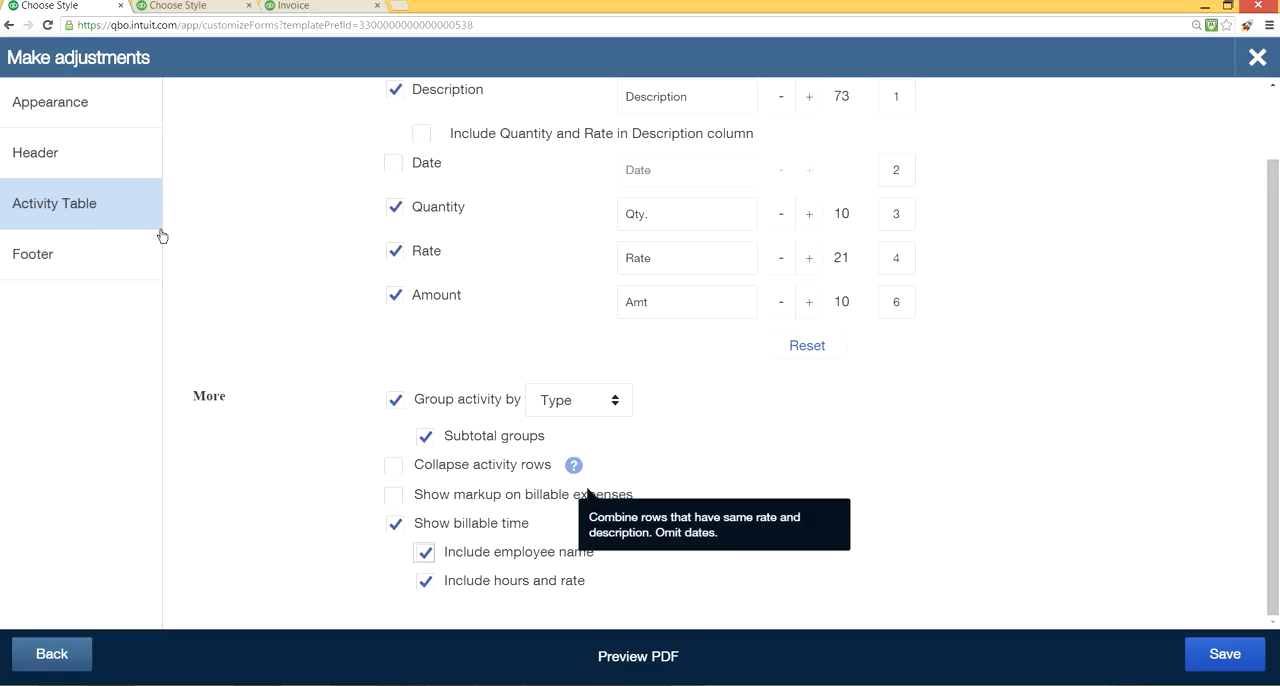
# Enter "Thank you for your business!" as the message to customer in the style's footer settings.
pyautogui.click(93, 266)
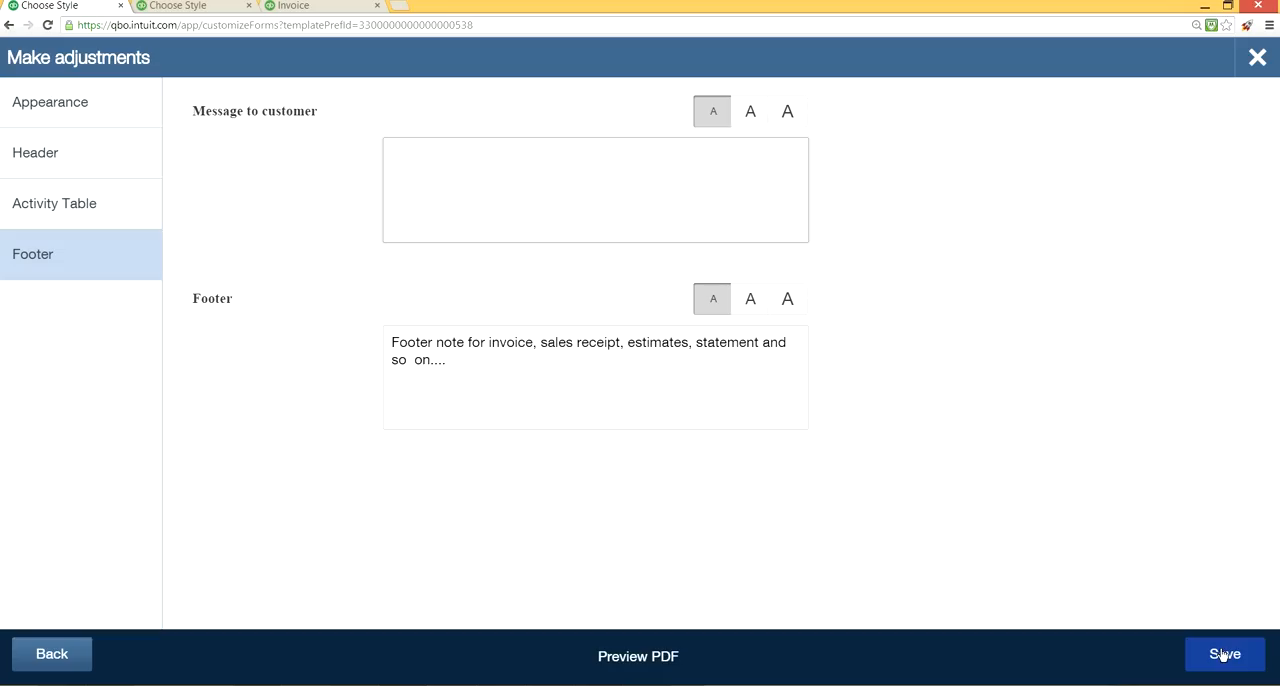
pyautogui.write('hank yo')
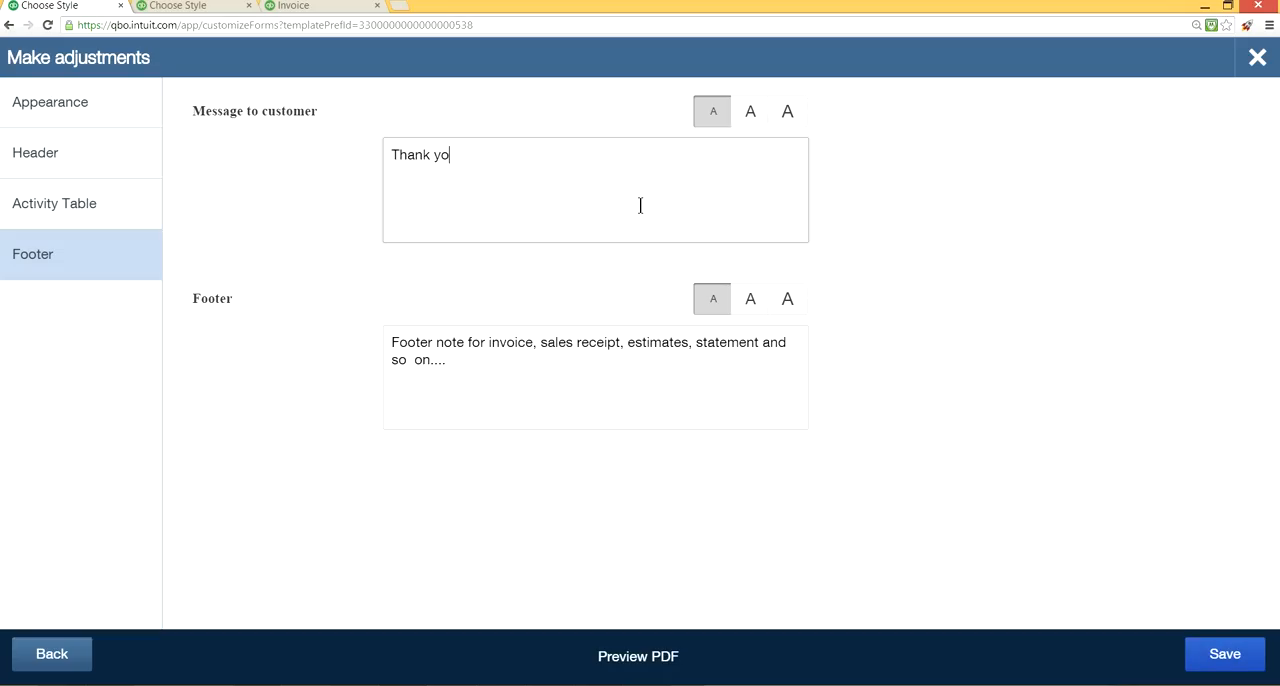
pyautogui.write('u fopr')
pyautogui.write('ness!')
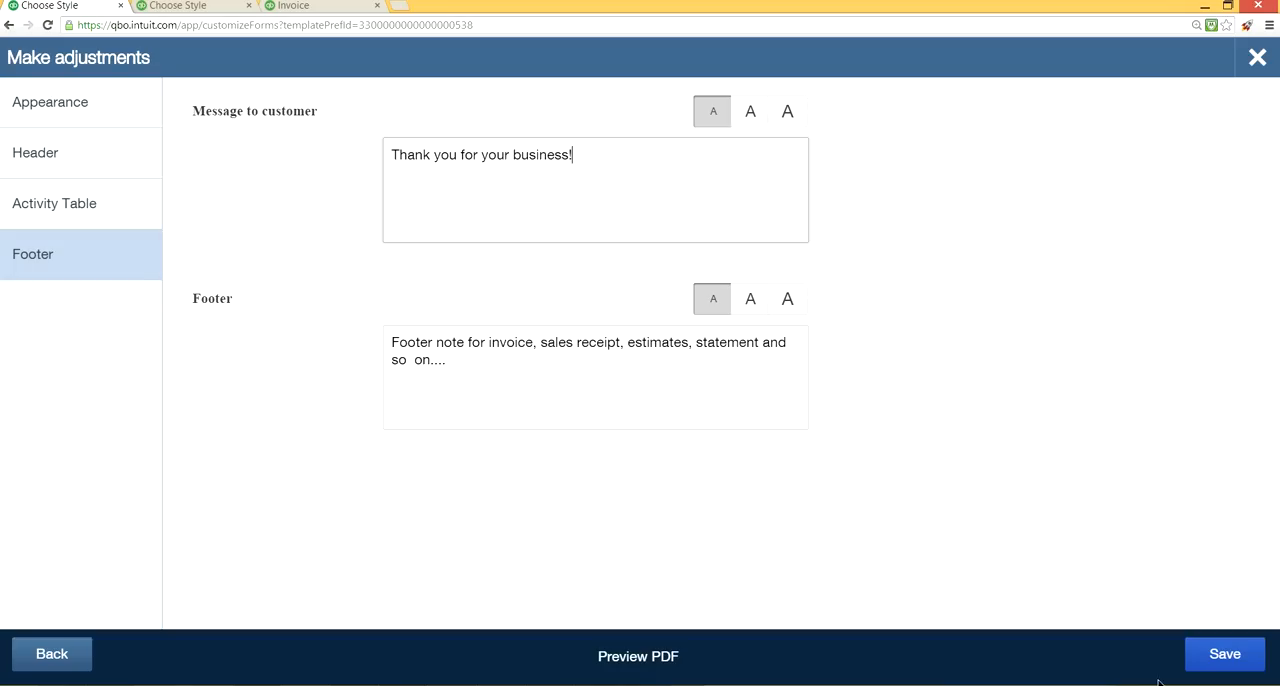
# Set the customer message to the largest font size and save the MODERN2 style.
pyautogui.click(1200, 654)
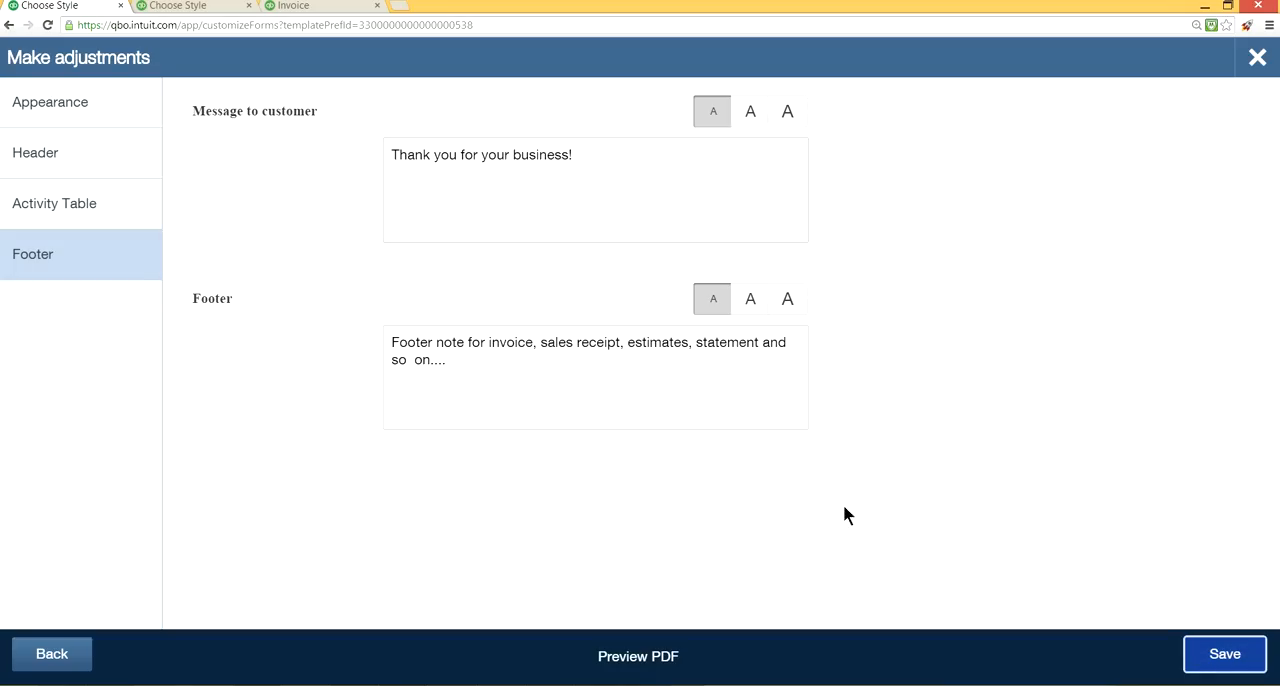
pyautogui.click(775, 117)
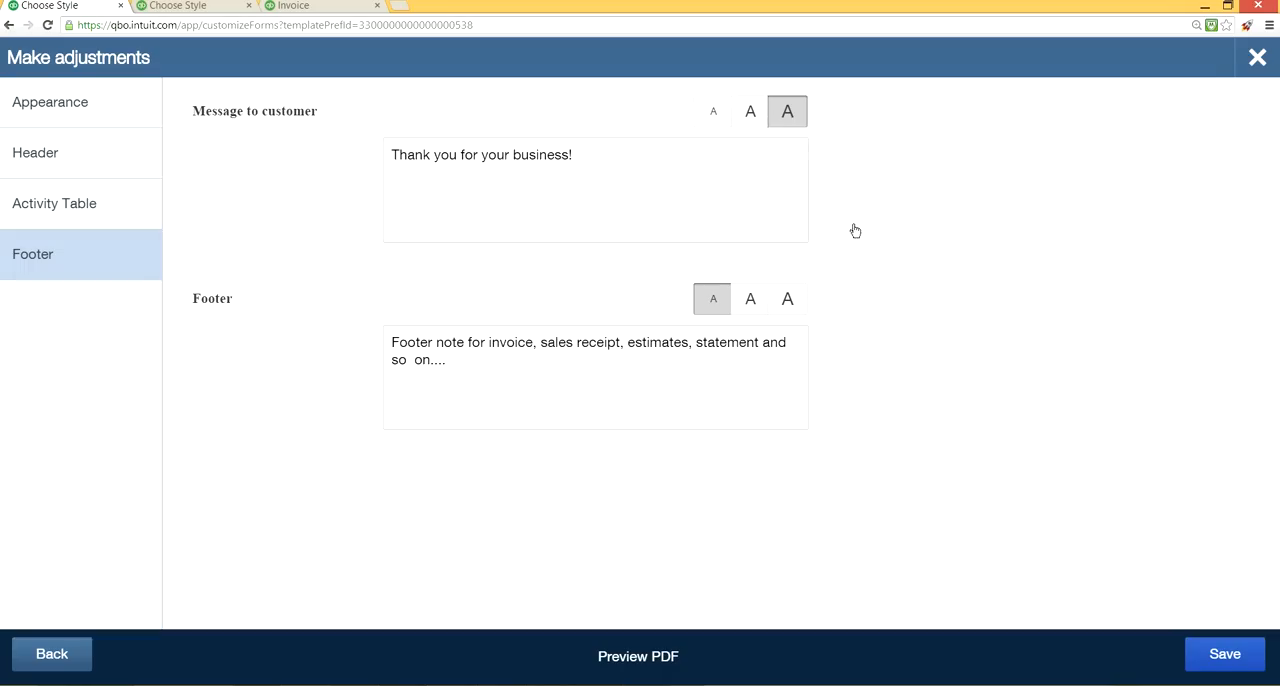
pyautogui.click(1223, 654)
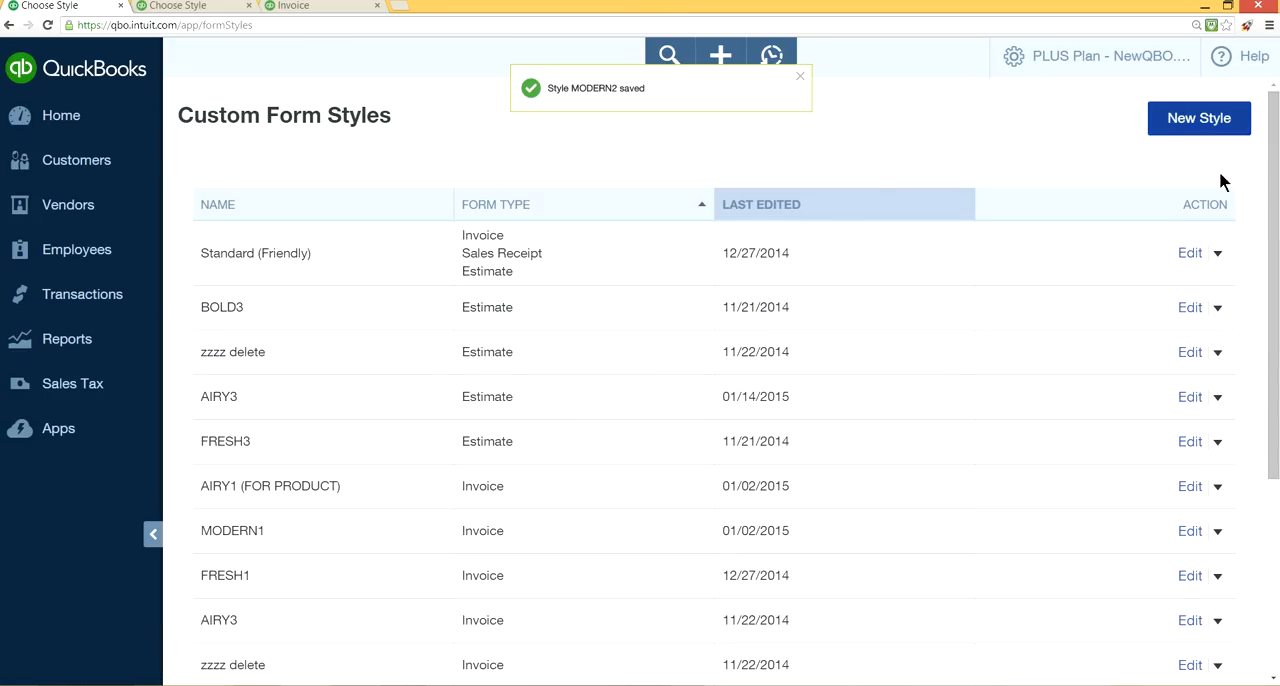
# Check the footer settings of the FRESH3 estimate style, preview it as a PDF and save the style.
pyautogui.click(1190, 441)
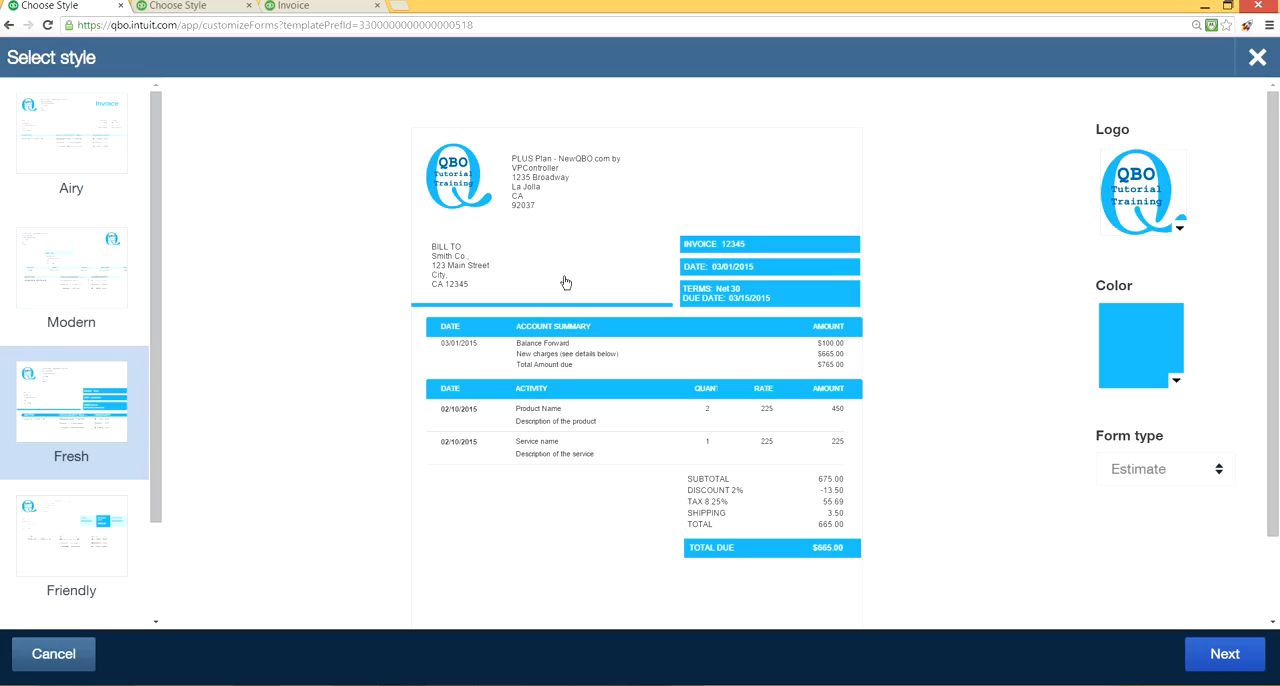
pyautogui.click(1216, 659)
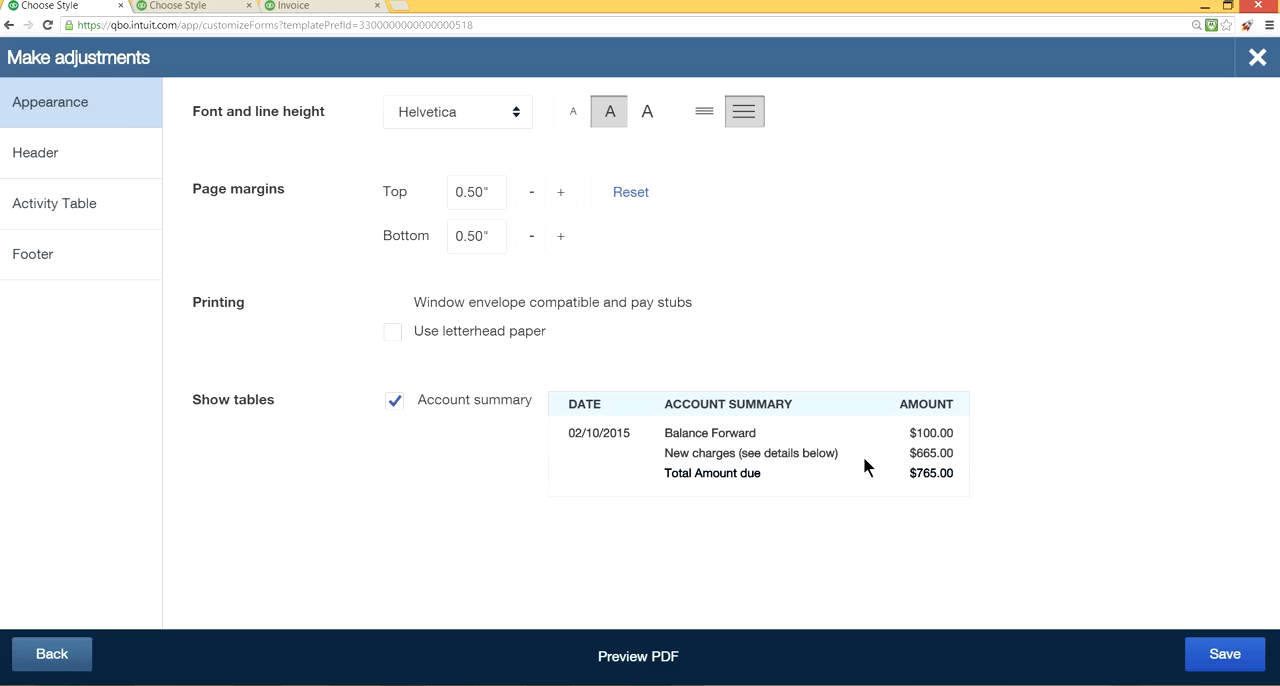
pyautogui.click(68, 257)
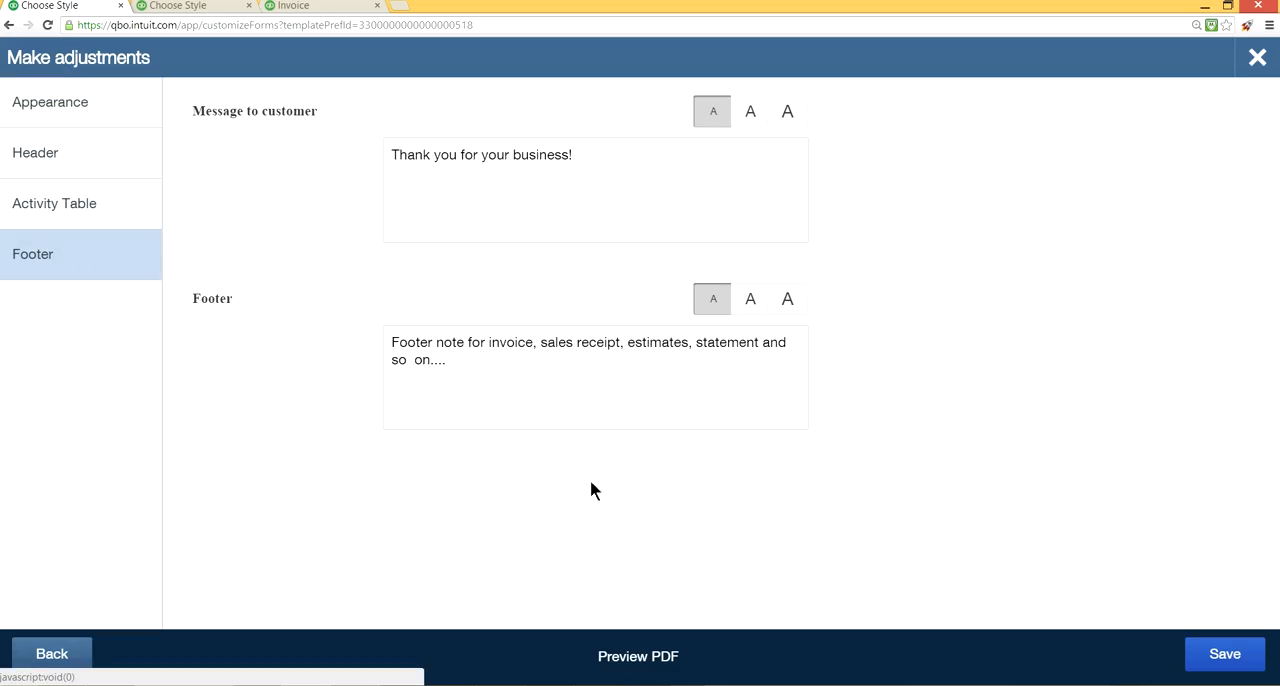
pyautogui.click(650, 655)
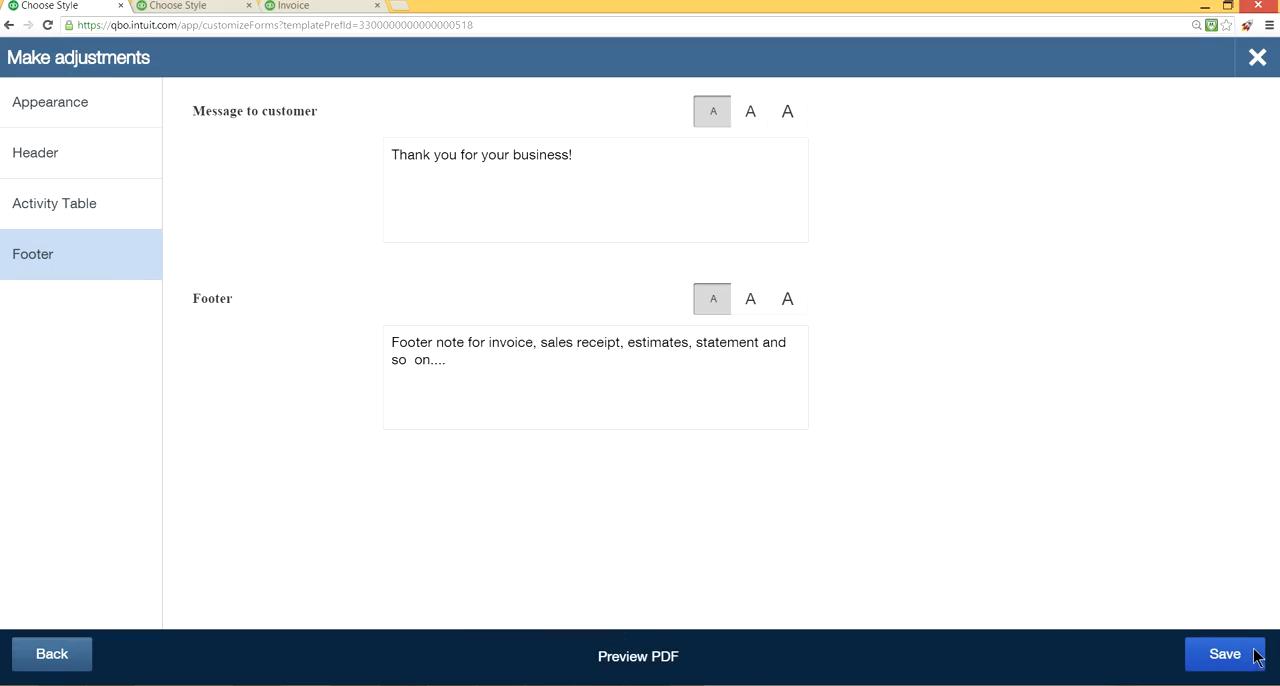
pyautogui.click(1255, 655)
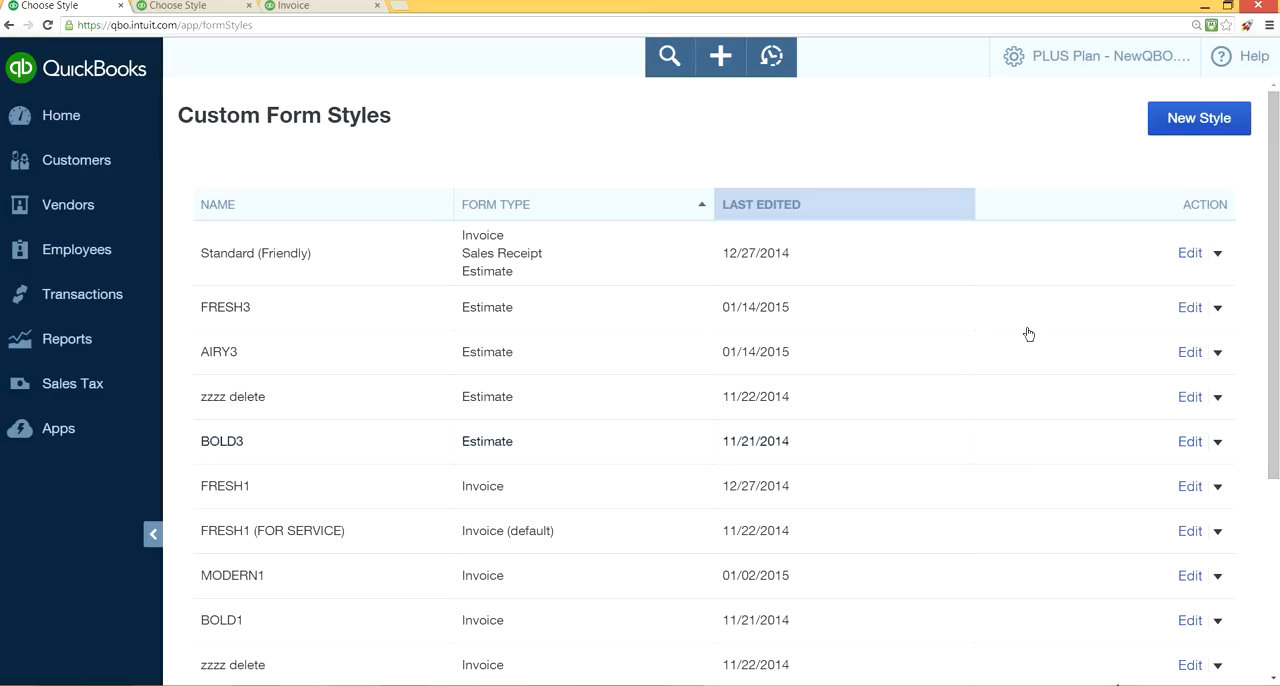
# Review the custom form styles and their form types for estimates, invoices and sales receipts.
pyautogui.scroll(-2, 1035, 439)
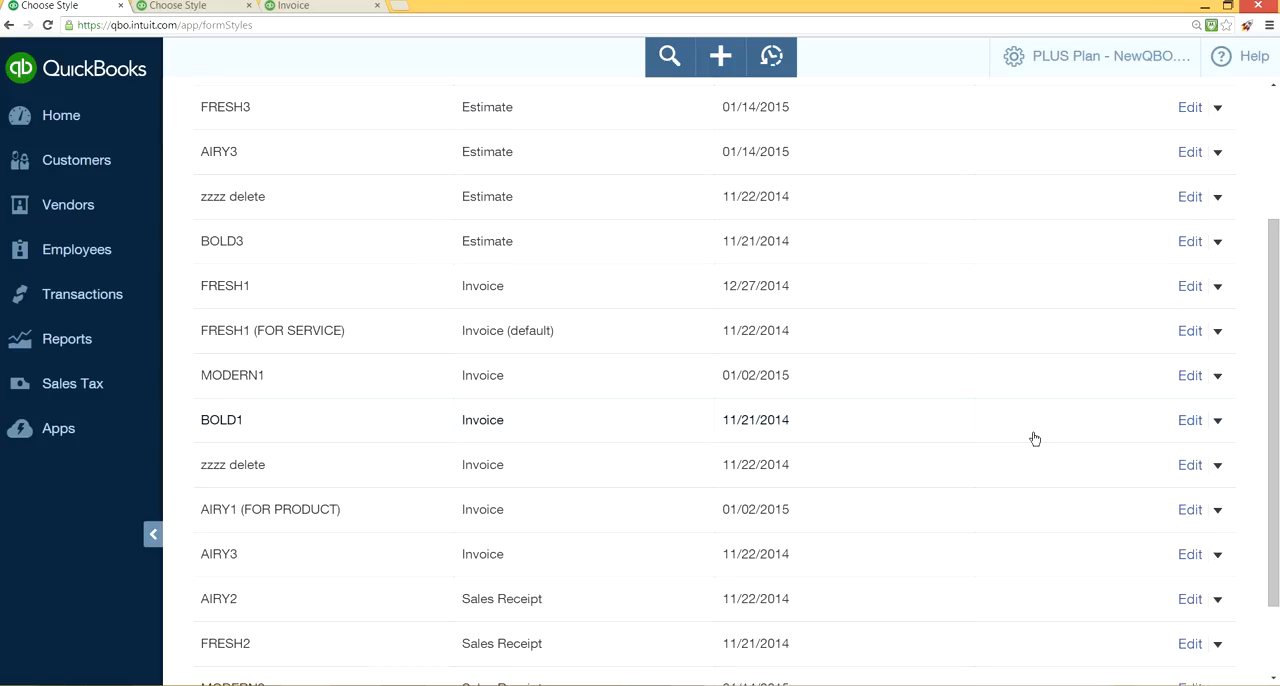
pyautogui.scroll(2, 1035, 439)
pyautogui.scroll(-3, 1035, 441)
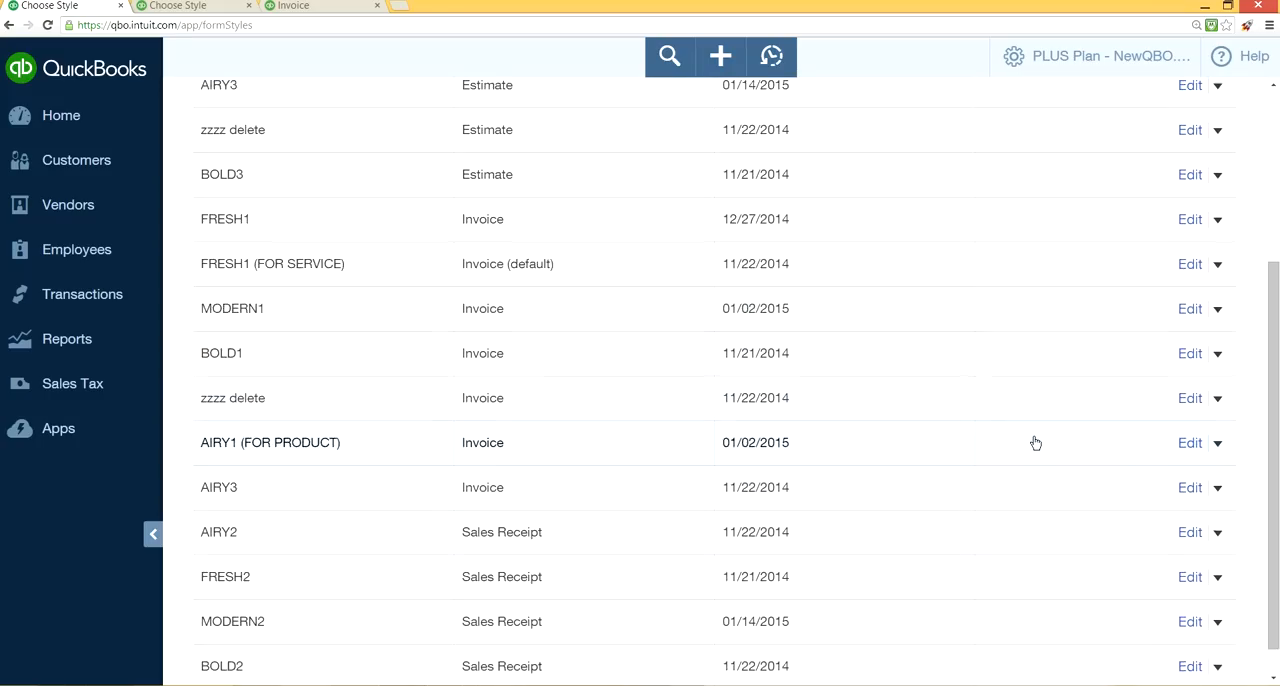
pyautogui.scroll(-1, 1036, 443)
pyautogui.scroll(1, 1036, 443)
pyautogui.scroll(-1, 1036, 444)
pyautogui.scroll(3, 1035, 446)
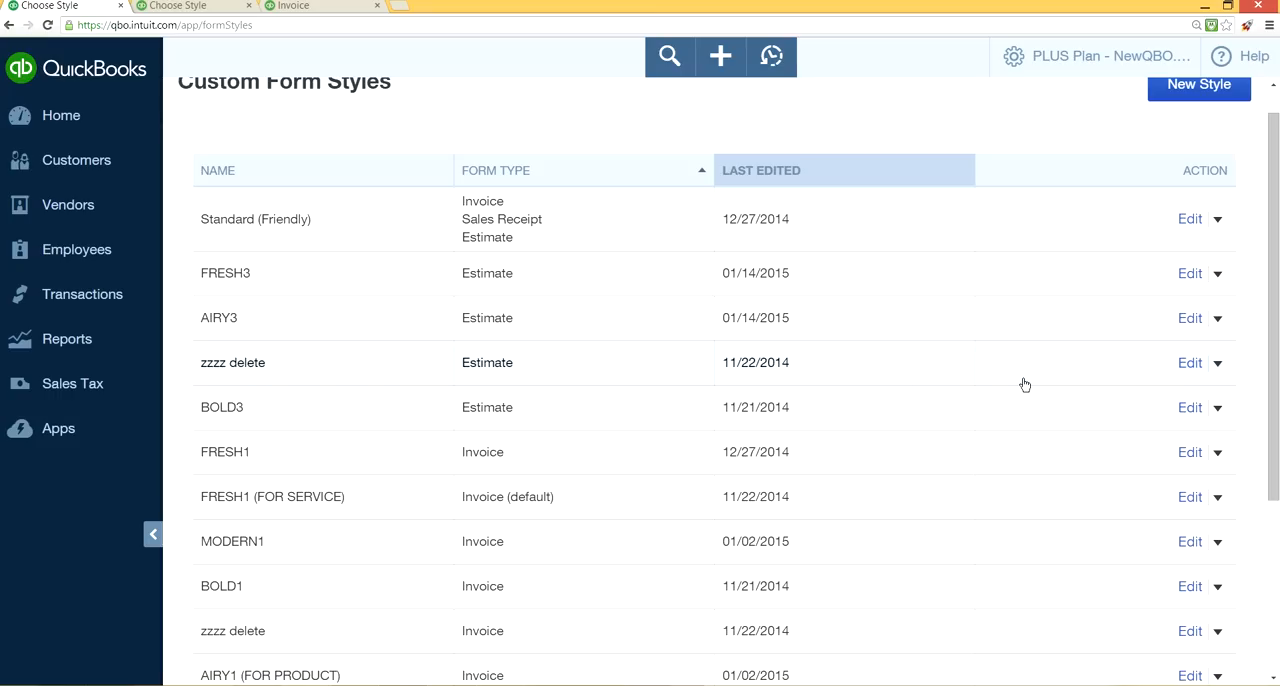
pyautogui.scroll(-1, 1024, 384)
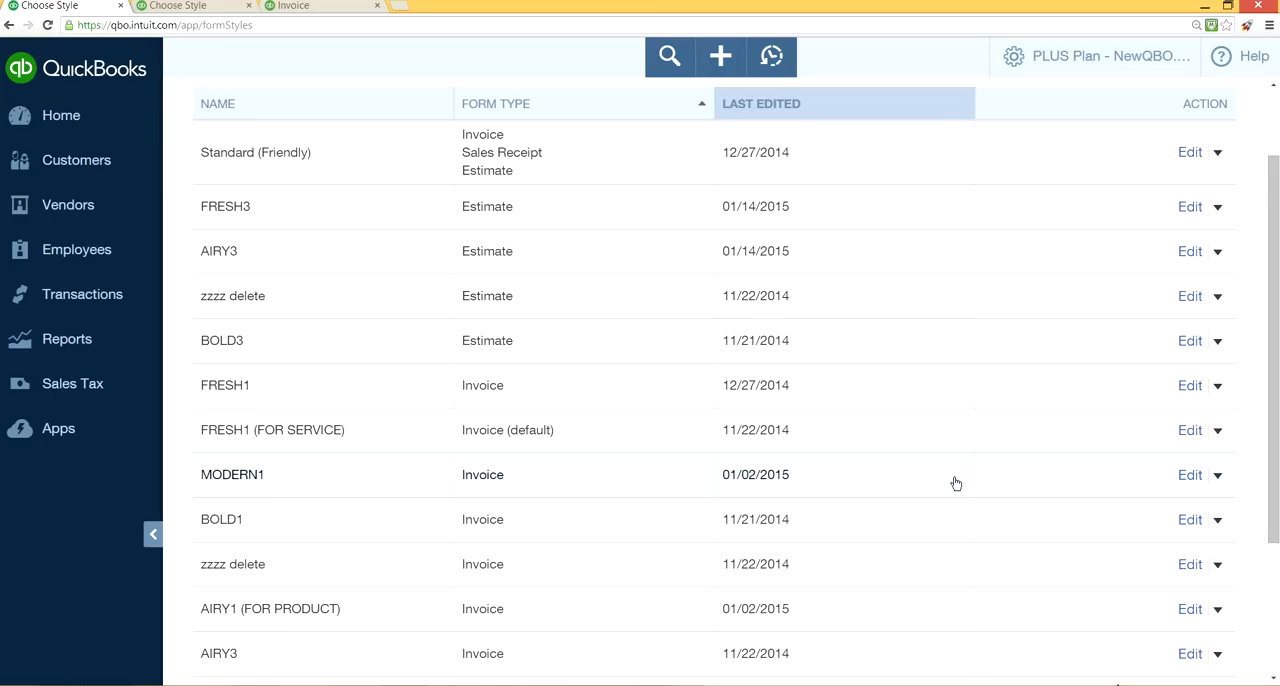
pyautogui.scroll(2, 956, 483)
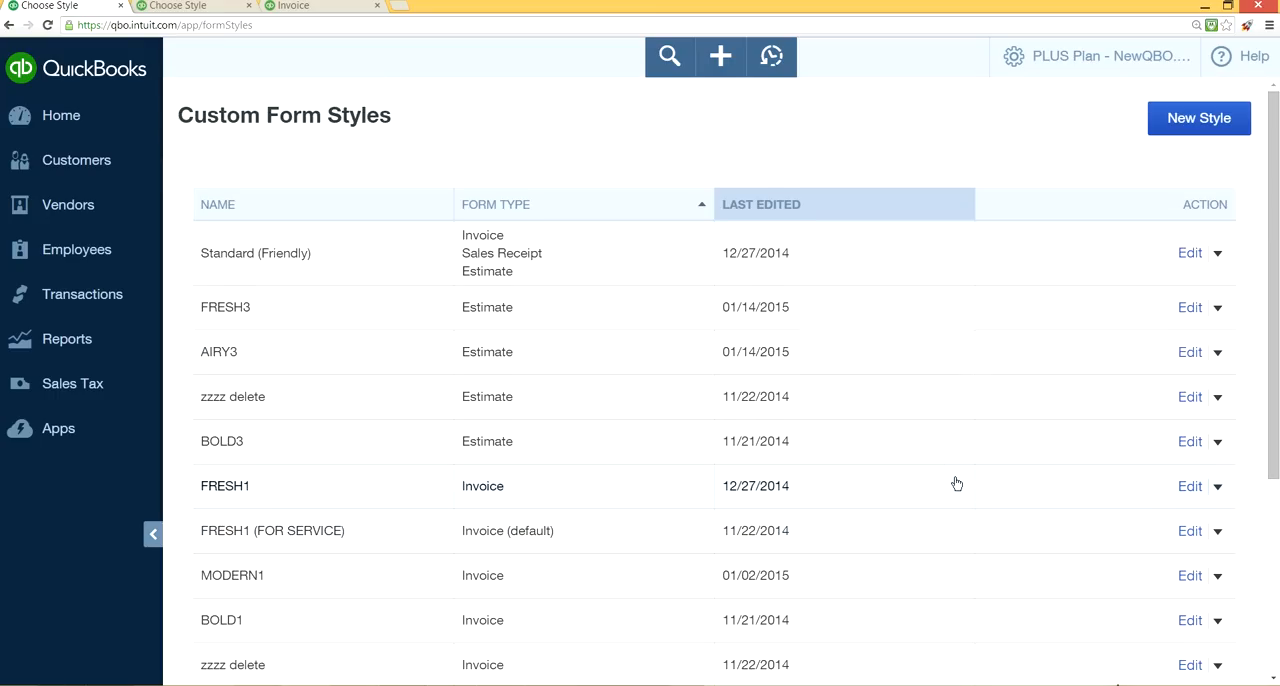
pyautogui.scroll(-1, 958, 484)
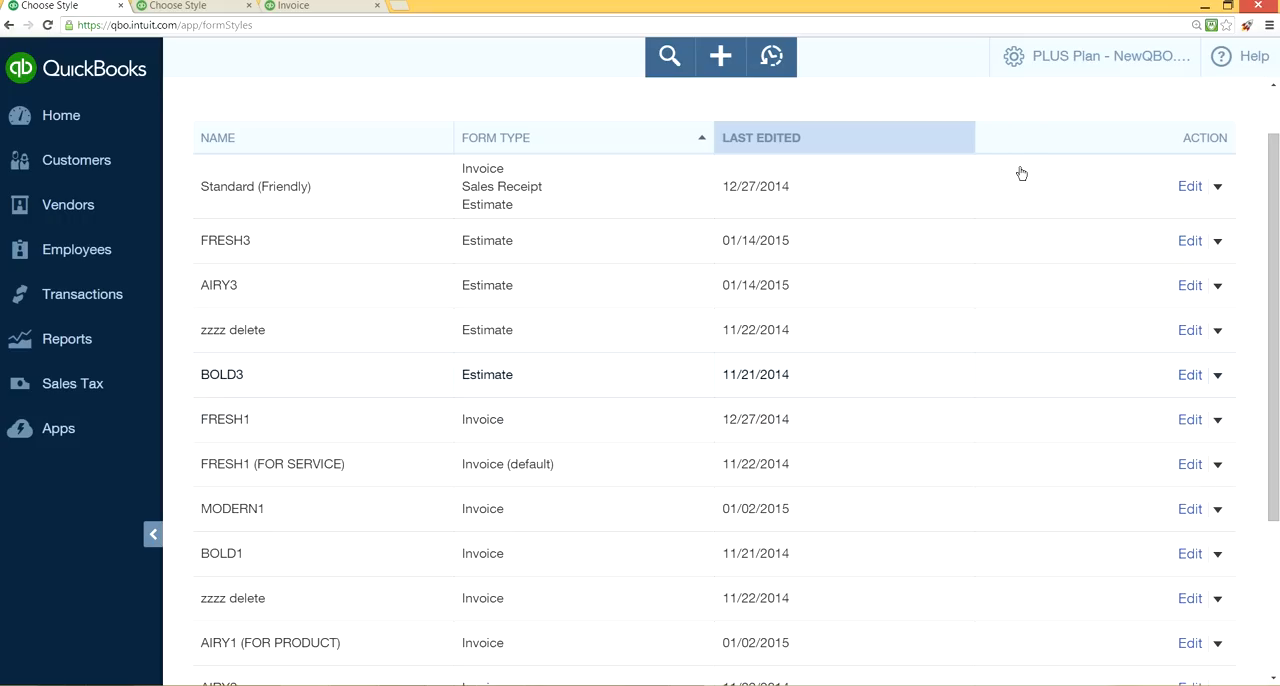
# Open the company's Chart of Accounts.
pyautogui.click(1052, 59)
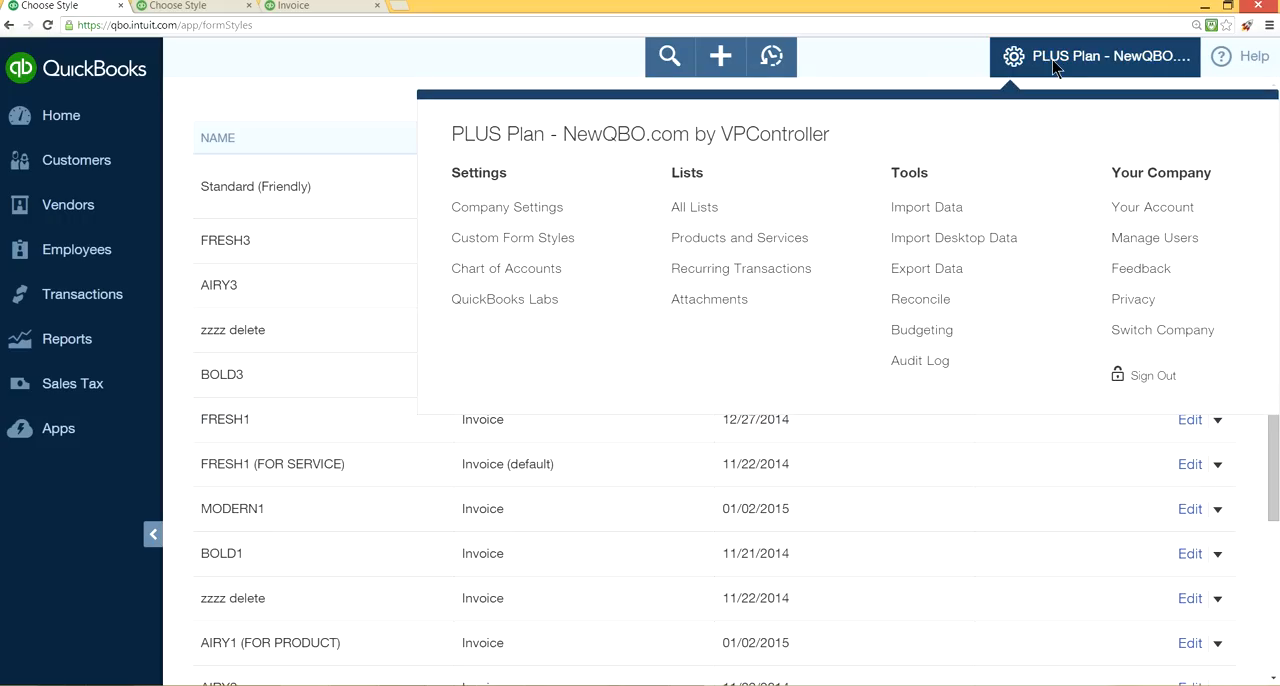
pyautogui.click(517, 265)
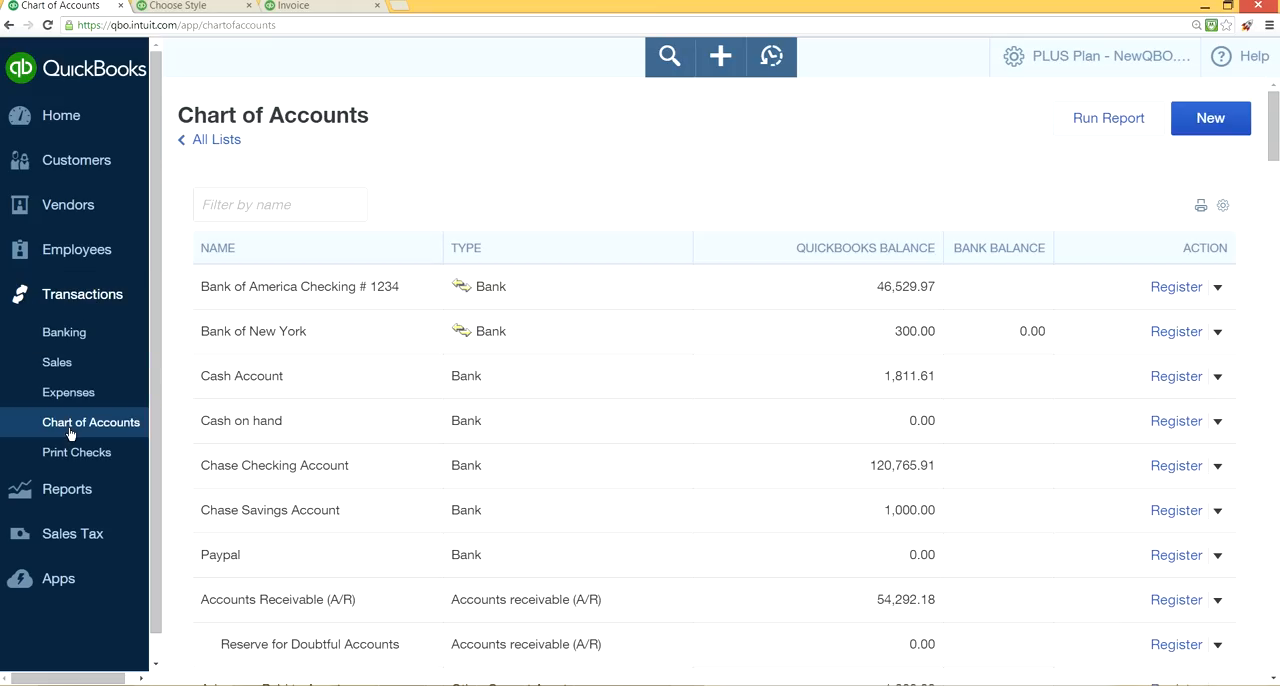
pyautogui.click(1066, 62)
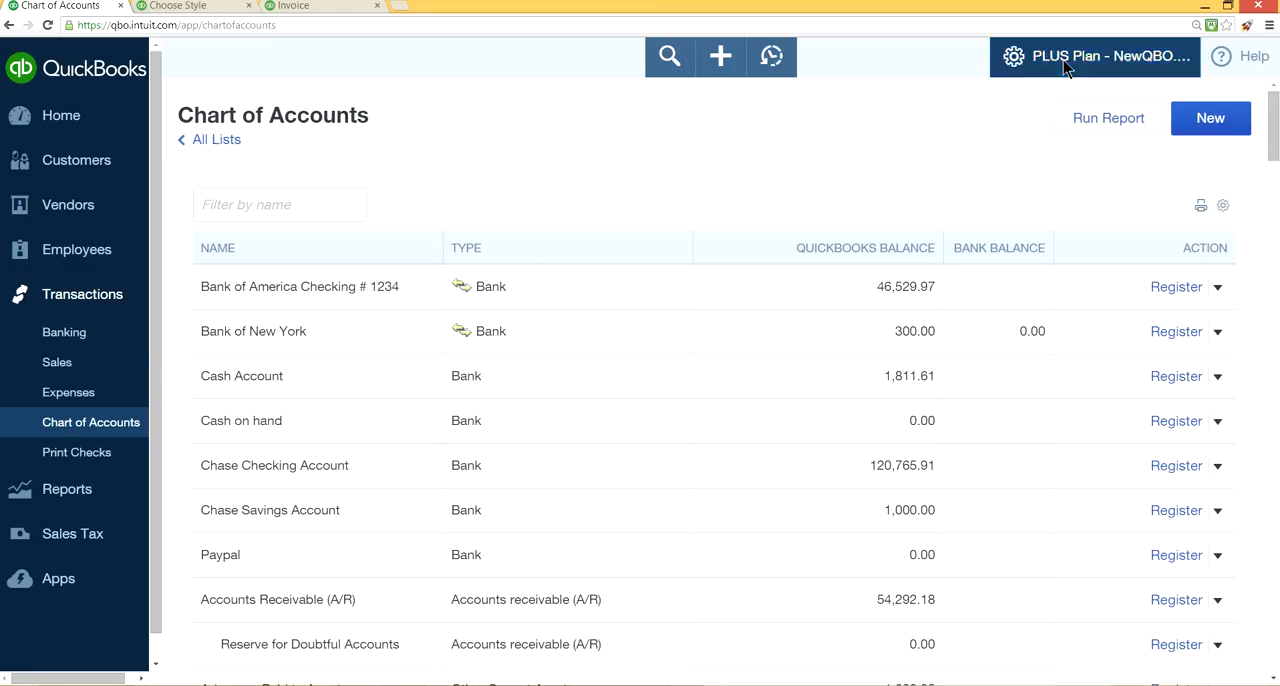
pyautogui.click(512, 275)
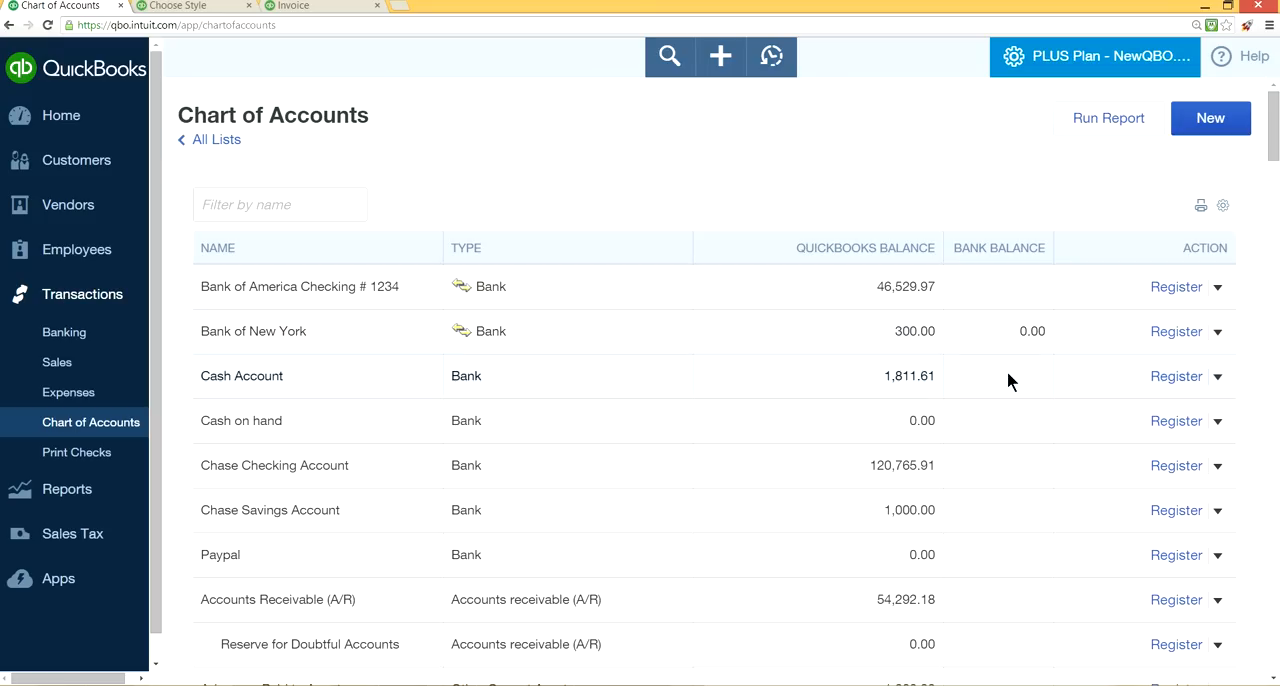
# View the bank register of the Bank of America checking account and return to the Chart of Accounts.
pyautogui.click(1176, 288)
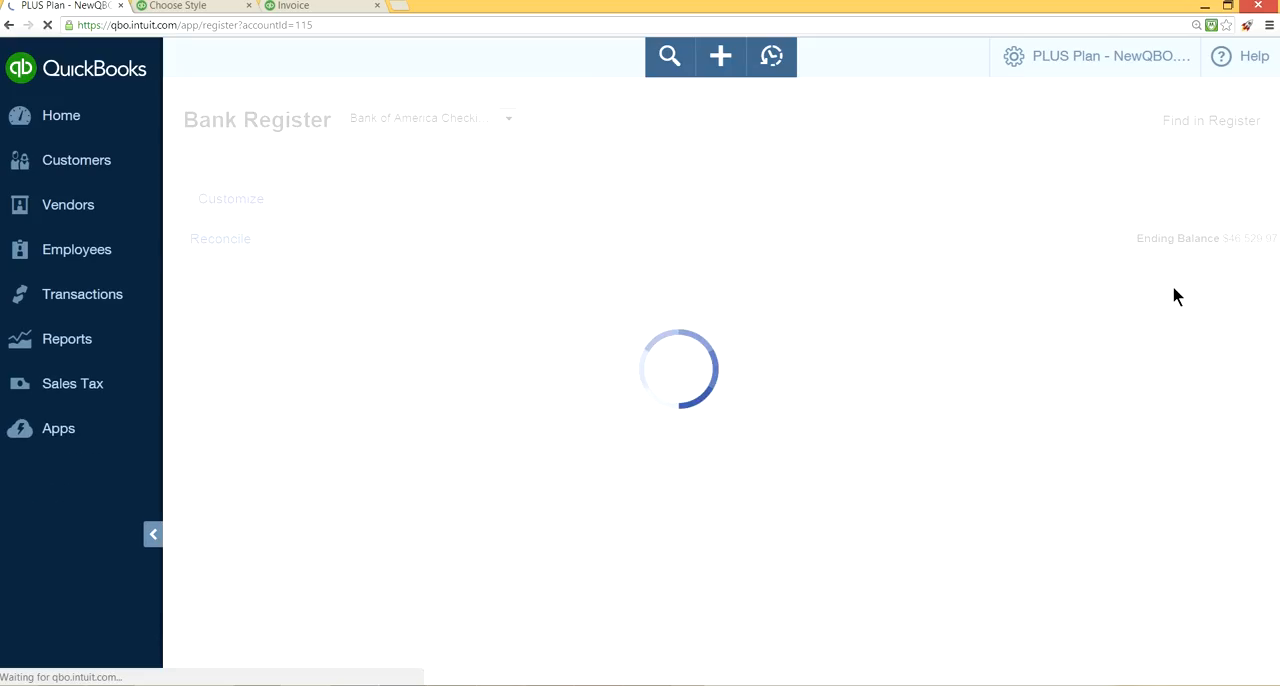
pyautogui.click(110, 302)
pyautogui.click(60, 422)
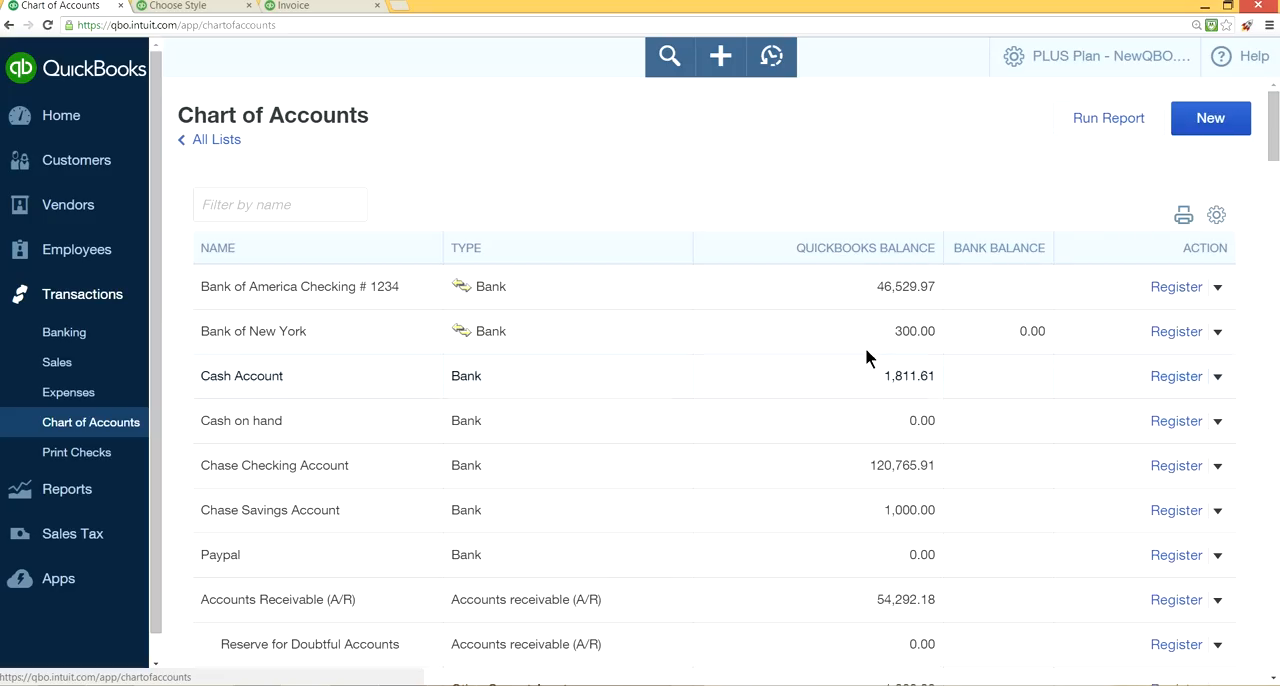
pyautogui.click(1163, 292)
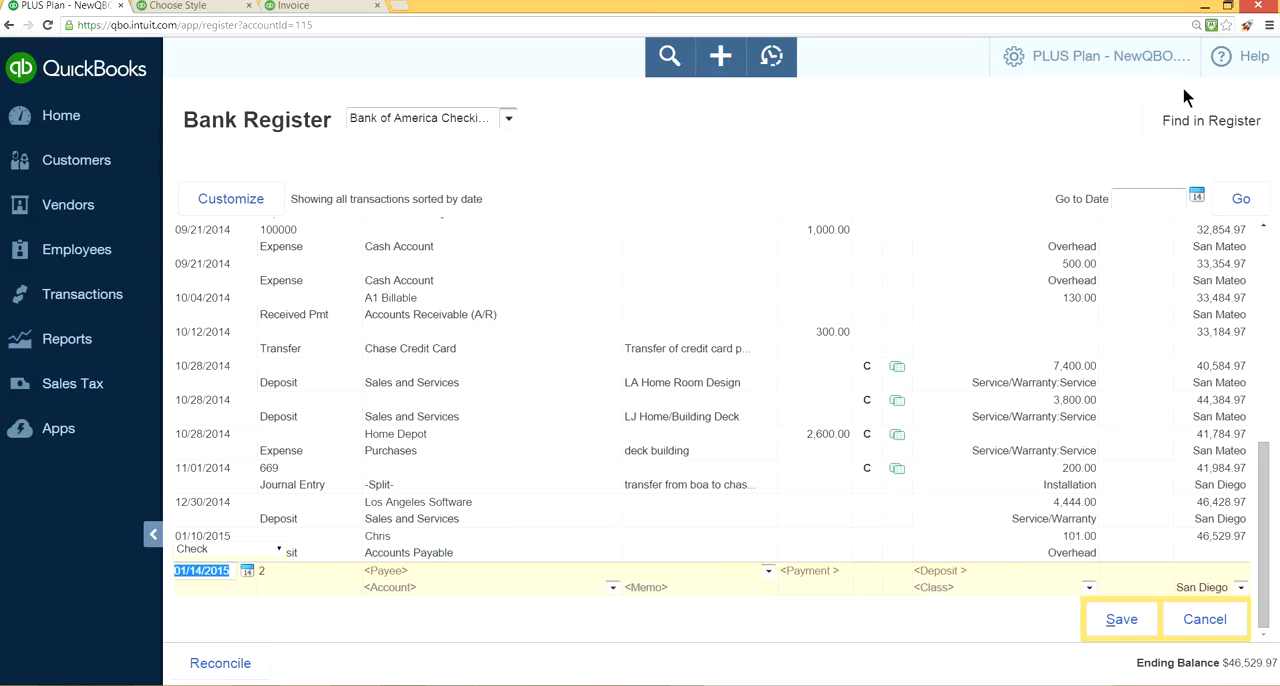
pyautogui.click(76, 300)
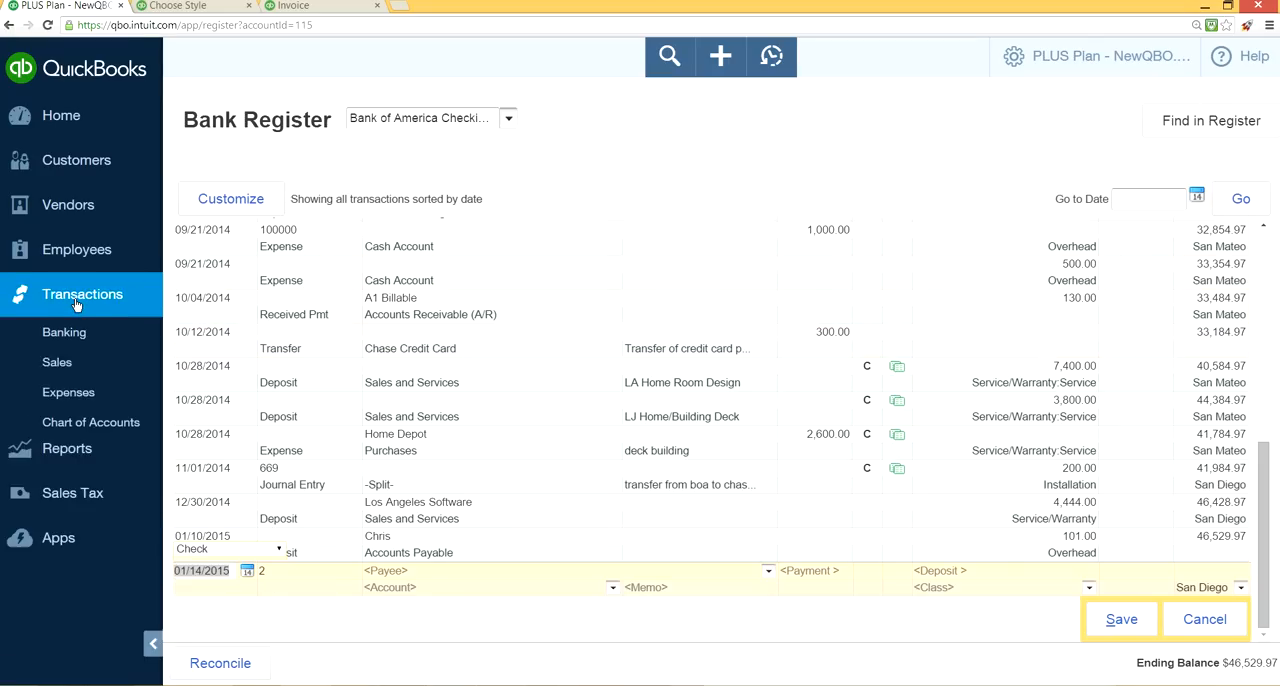
pyautogui.click(100, 422)
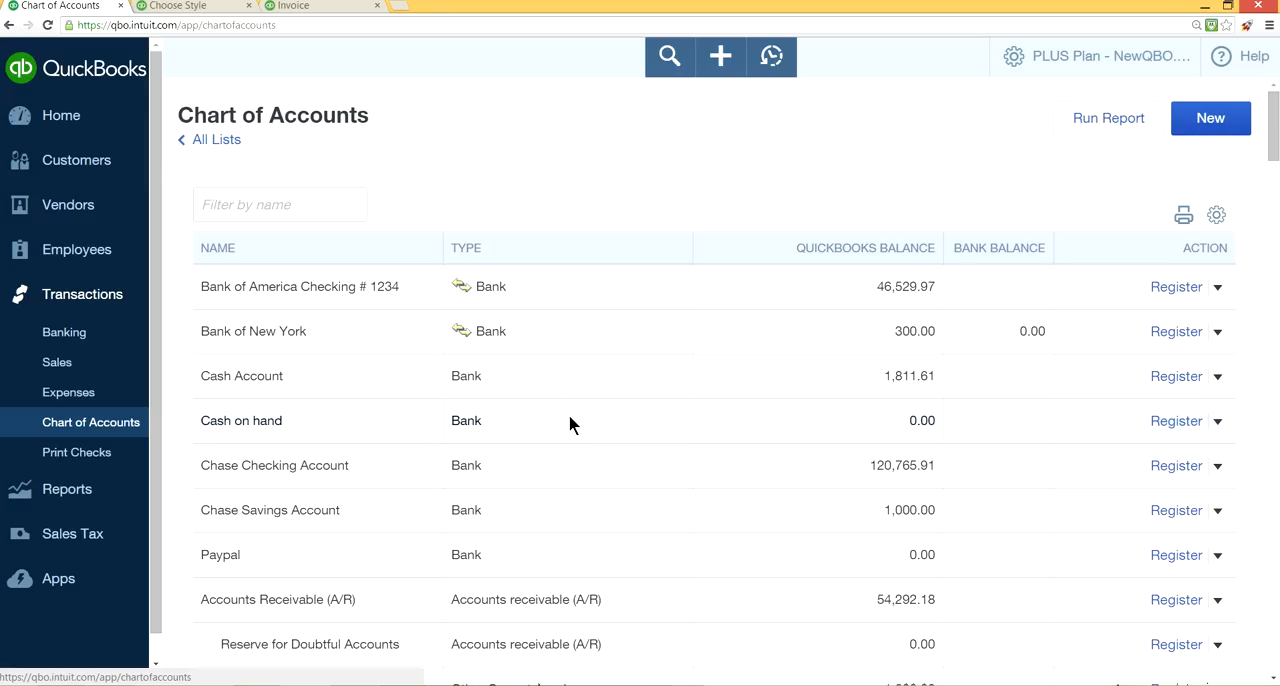
# Examine the accounts and their types in the Chart of Accounts, from bank accounts through current and fixed assets.
pyautogui.scroll(-1, 621, 418)
pyautogui.scroll(1, 621, 418)
pyautogui.scroll(-2, 757, 268)
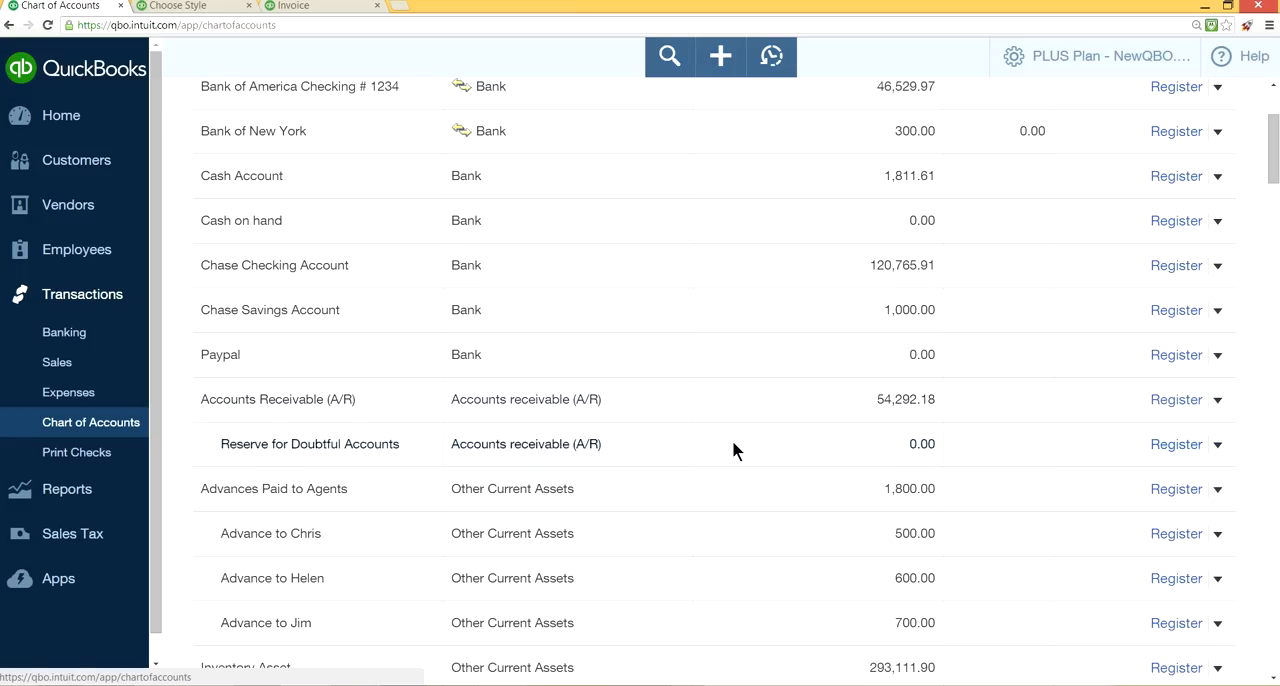
pyautogui.scroll(-4, 733, 445)
pyautogui.scroll(2, 669, 374)
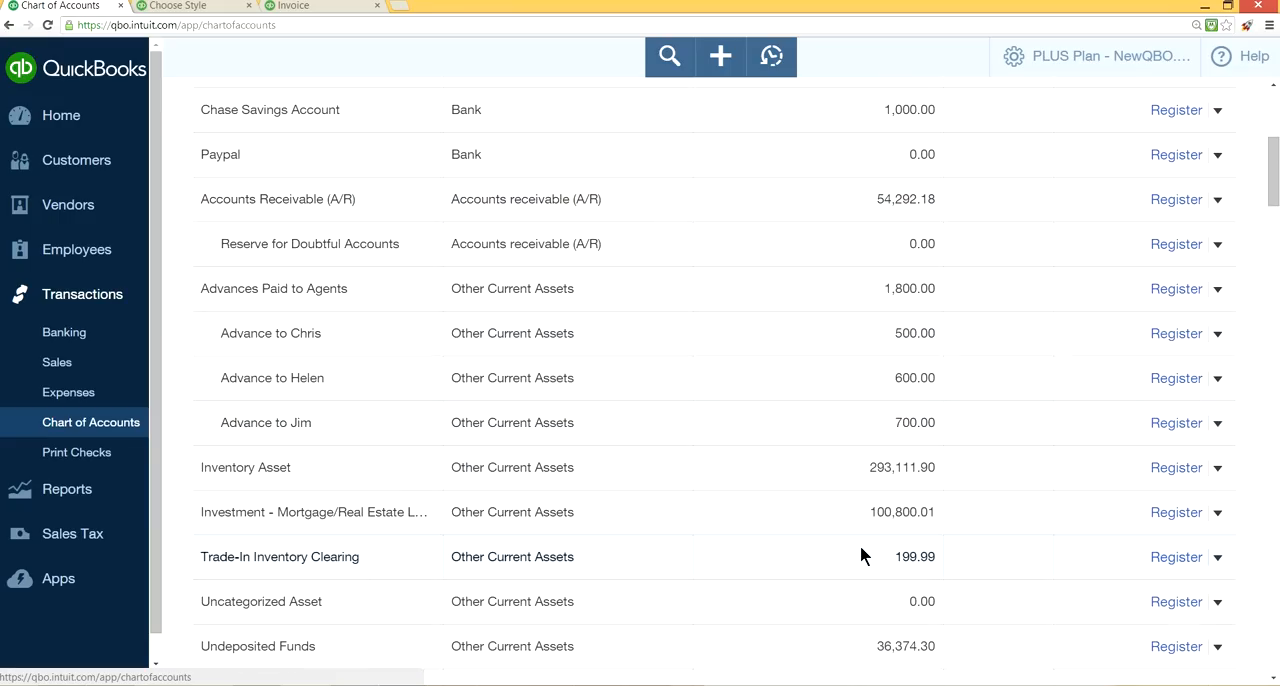
pyautogui.scroll(-1, 860, 556)
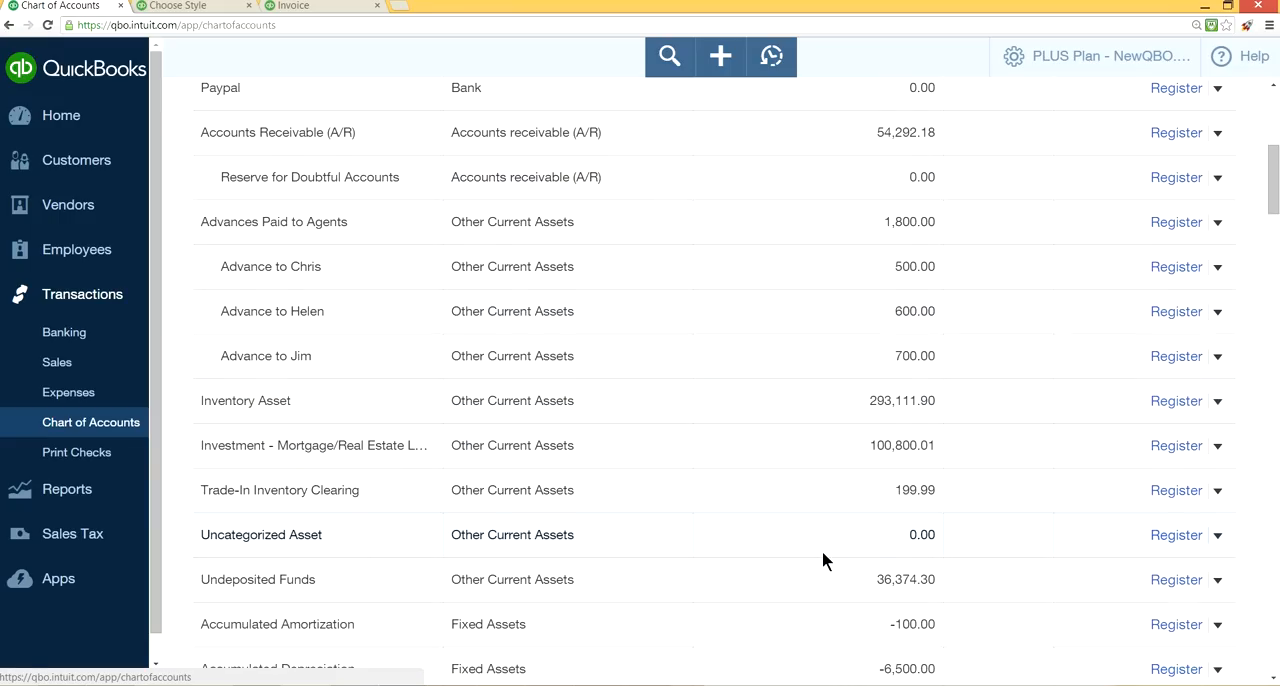
pyautogui.scroll(-2, 822, 553)
pyautogui.scroll(-1, 822, 553)
pyautogui.scroll(3, 822, 553)
pyautogui.scroll(5, 821, 550)
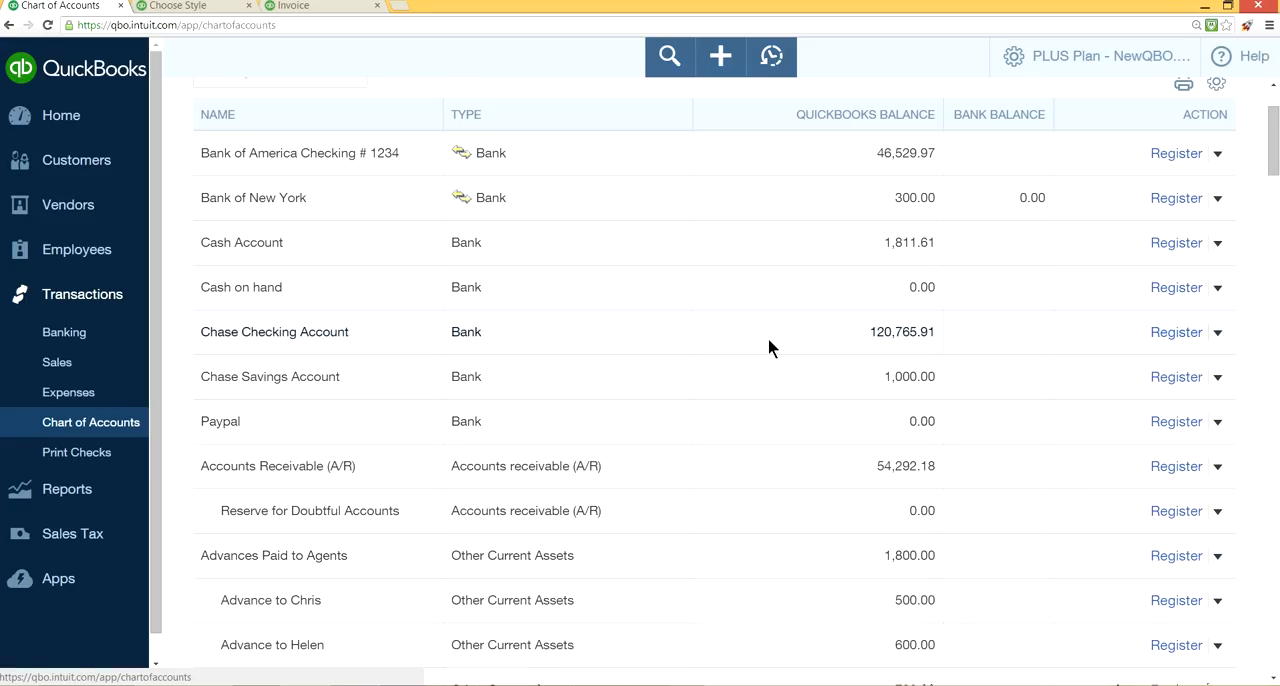
pyautogui.scroll(2, 770, 338)
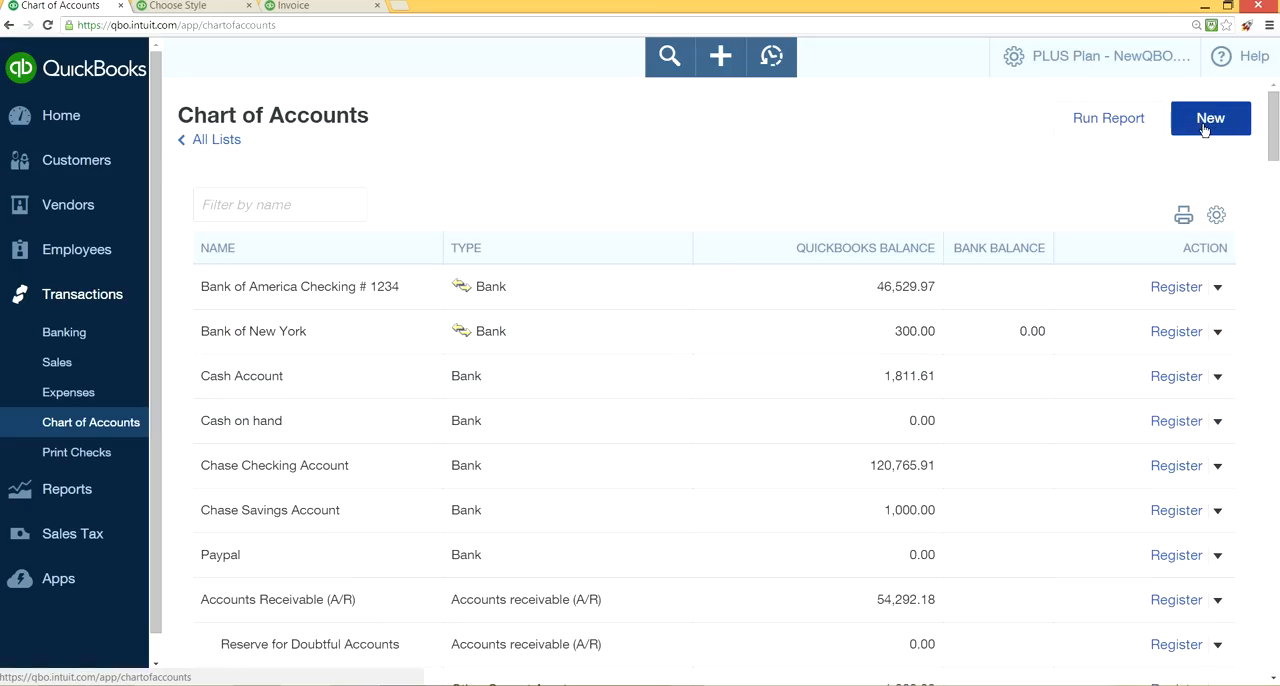
# Start a new account with category type Bank and detail type Checking.
pyautogui.click(1205, 128)
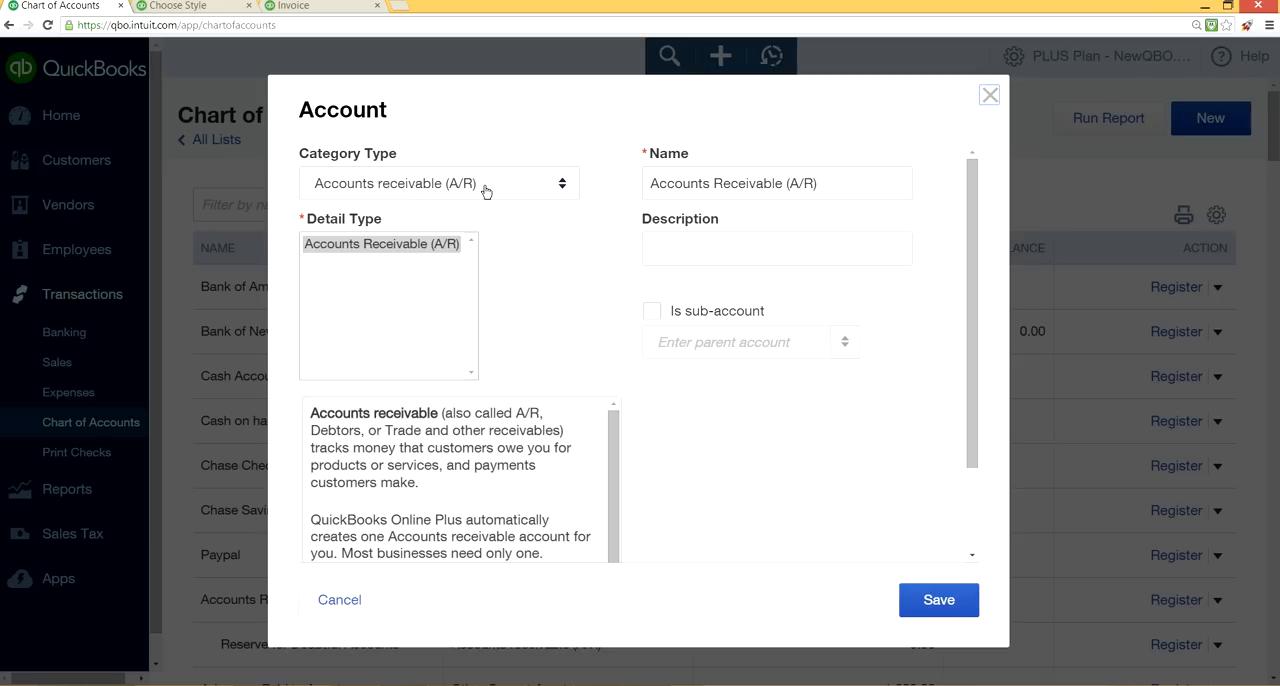
pyautogui.click(561, 193)
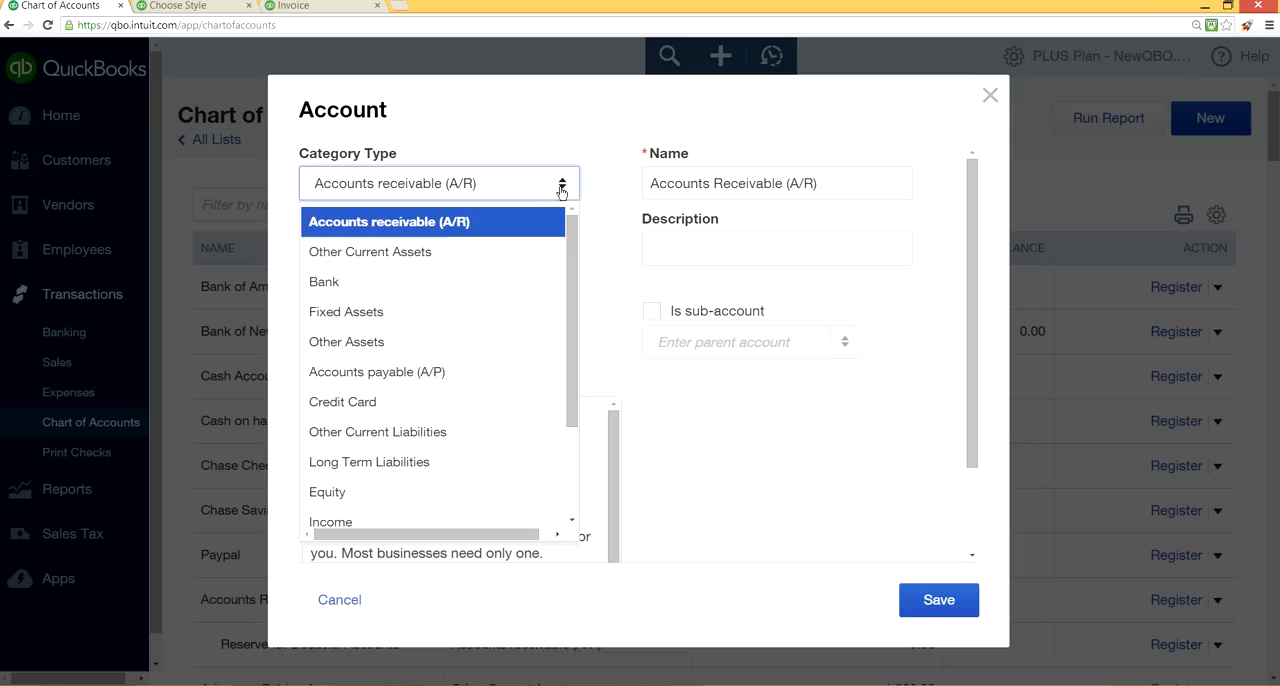
pyautogui.click(447, 291)
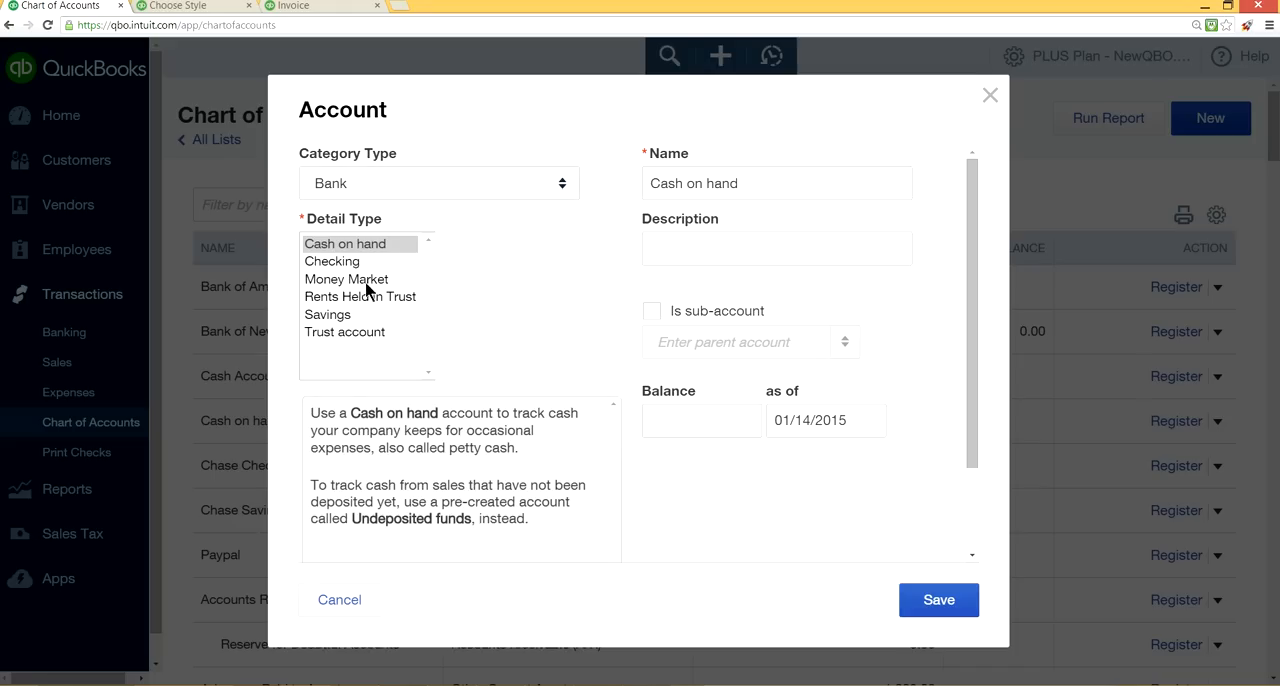
pyautogui.click(333, 266)
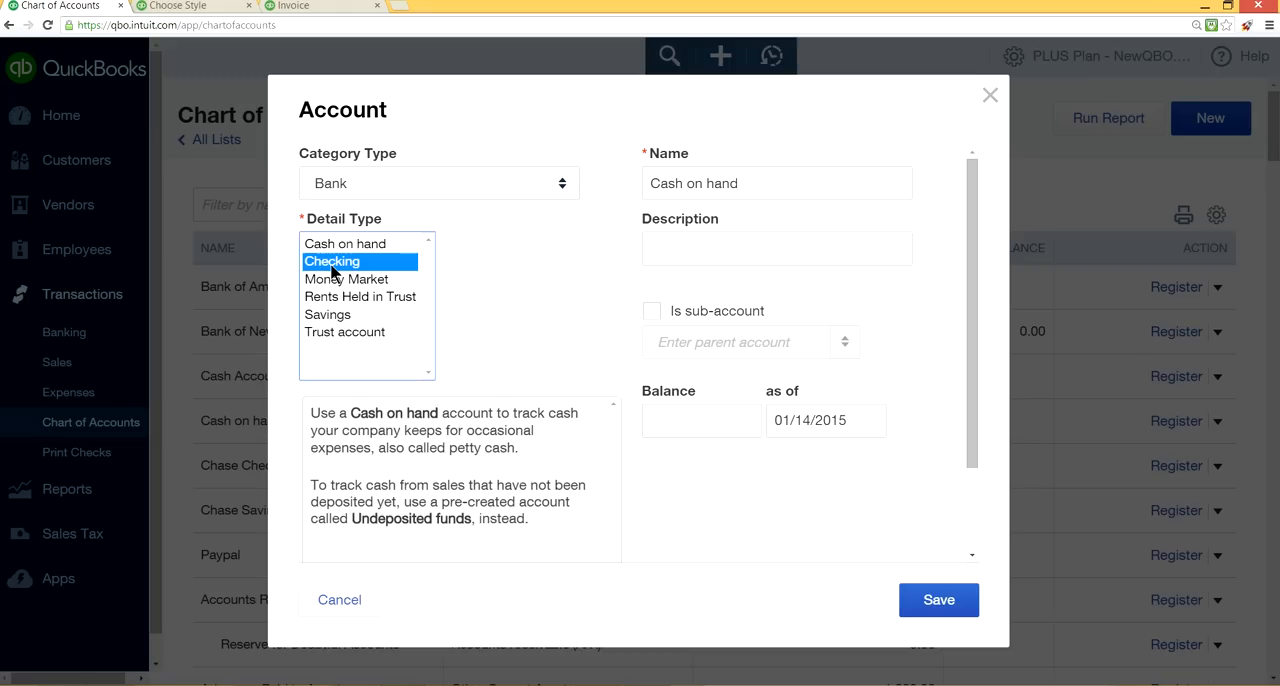
# Name the new account "Chase Checking Account" followed by # and the short account number.
pyautogui.click(735, 182)
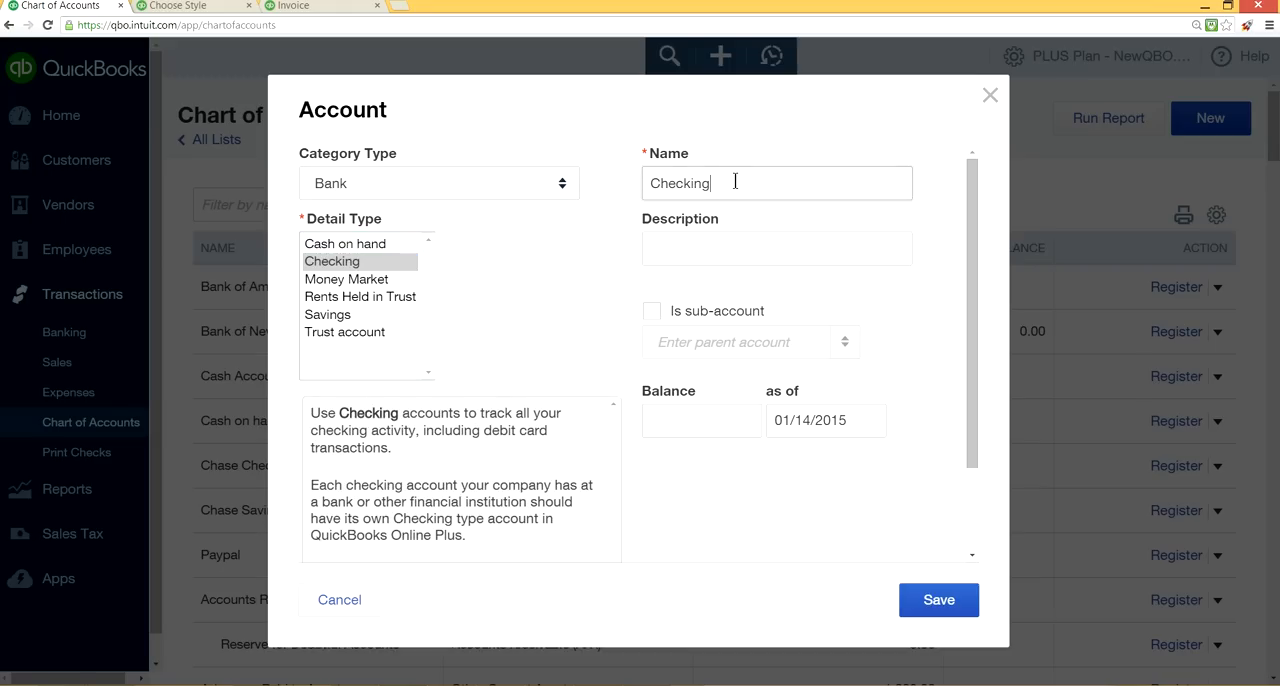
pyautogui.moveTo(735, 182); pyautogui.dragTo(619, 179)
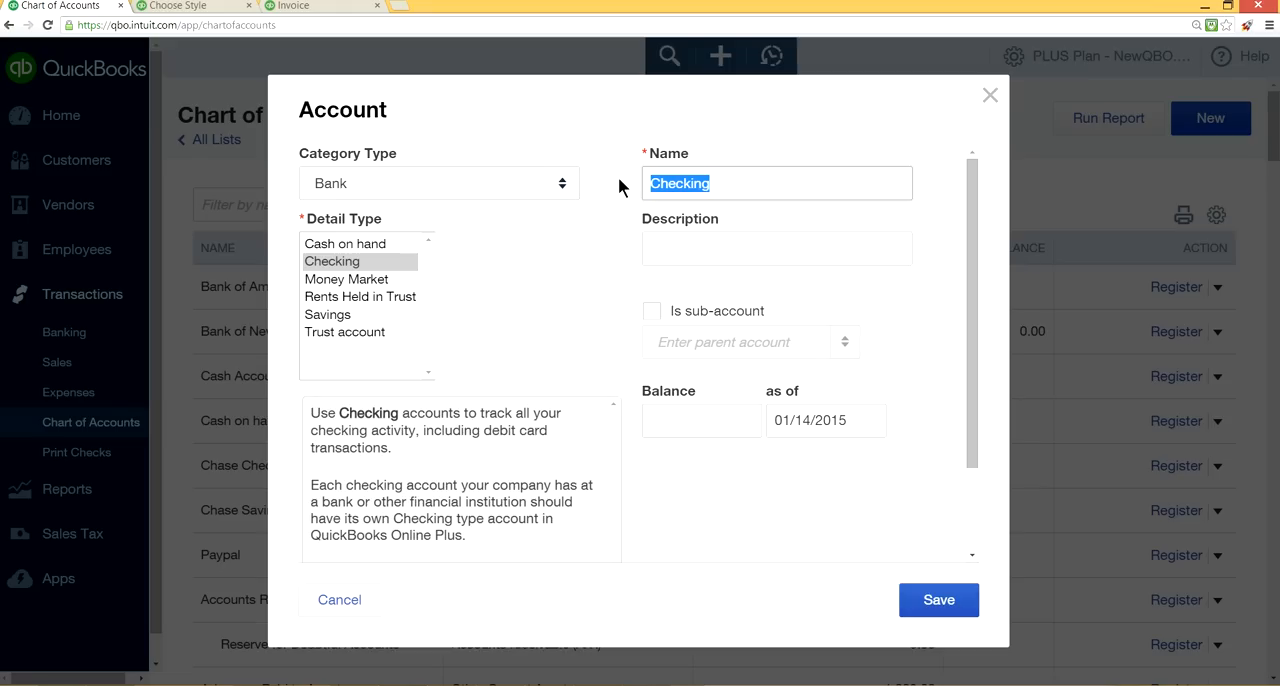
pyautogui.press('BackSpace')
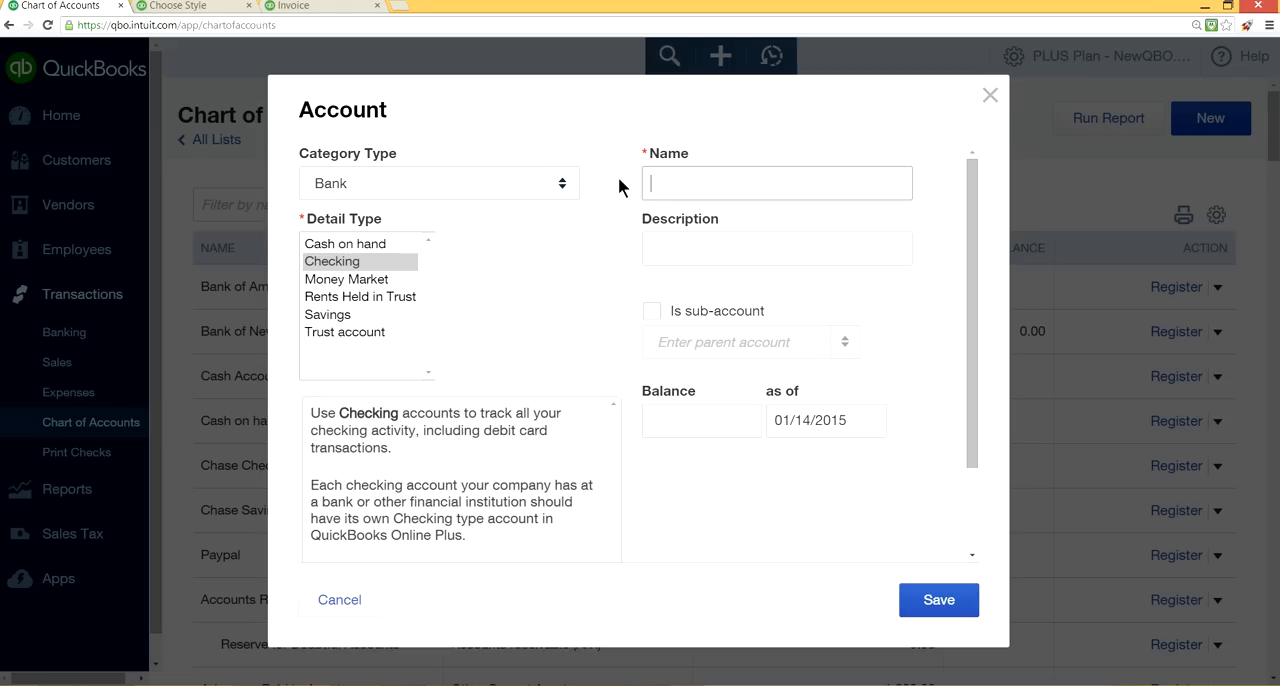
pyautogui.write('Chase Checking Account')
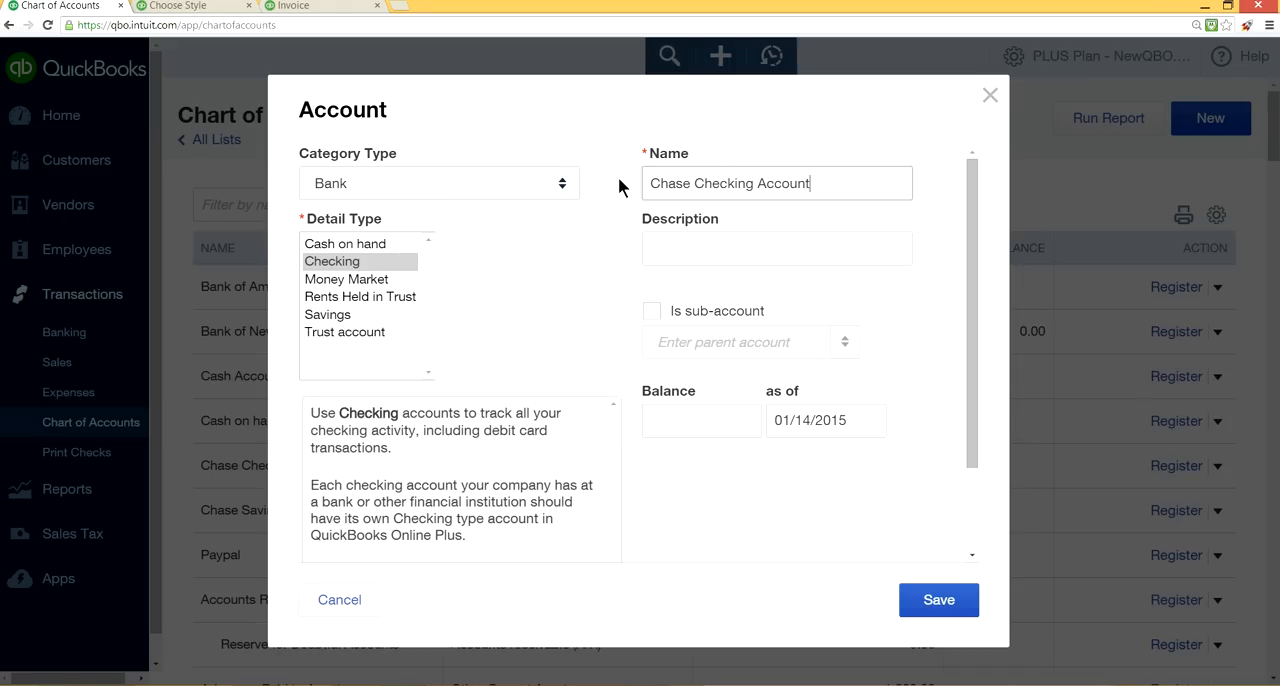
pyautogui.write(' # 3456')
# Remove the number from the new account's name and close the form without saving the account.
pyautogui.click(860, 183)
pyautogui.press('BackSpace')
pyautogui.press('BackSpace')
pyautogui.press('BackSpace')
pyautogui.press('BackSpace')
pyautogui.press('BackSpace')
pyautogui.press('BackSpace')
pyautogui.press('BackSpace')
pyautogui.click(988, 95)
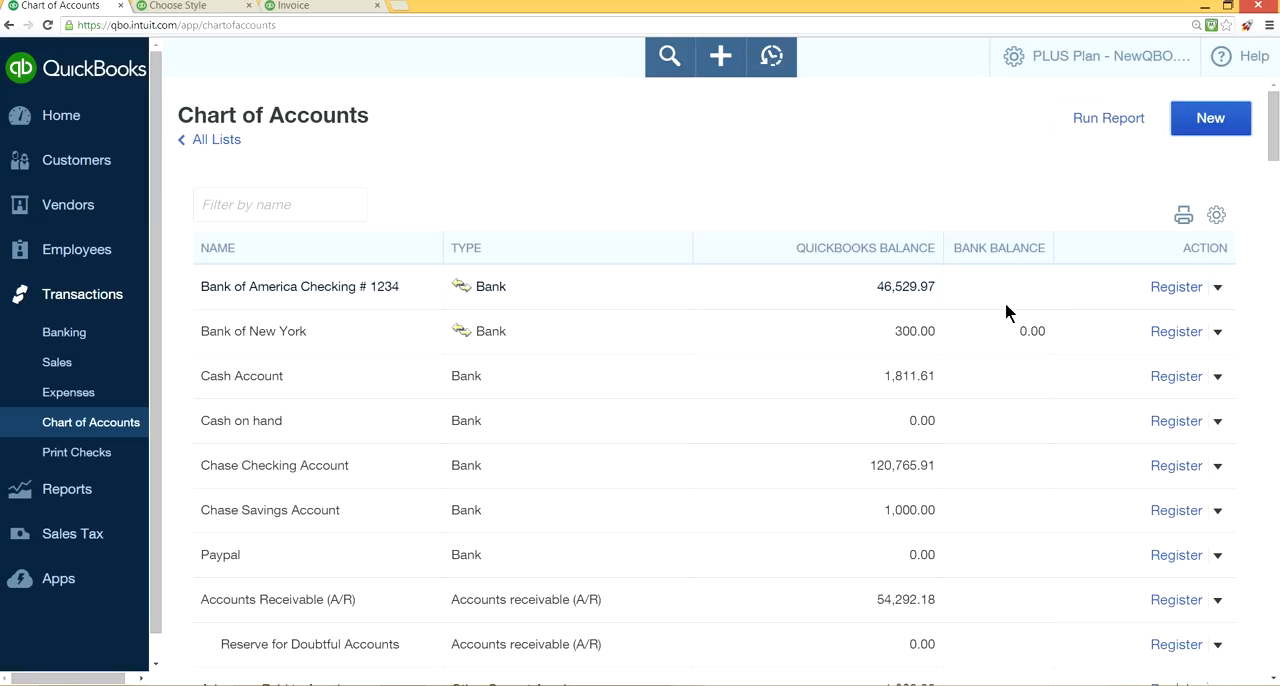
# Review the edit details of the Bank of America checking account and close them without changes.
pyautogui.click(1216, 289)
pyautogui.click(632, 328)
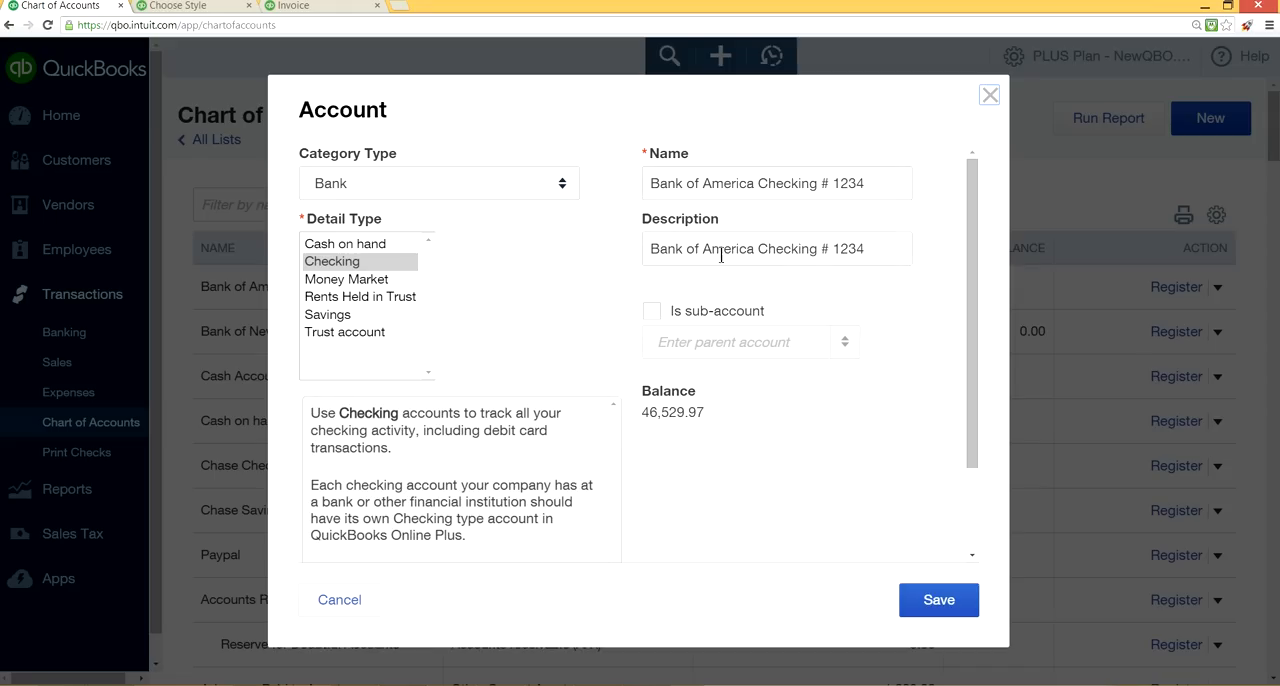
pyautogui.click(990, 96)
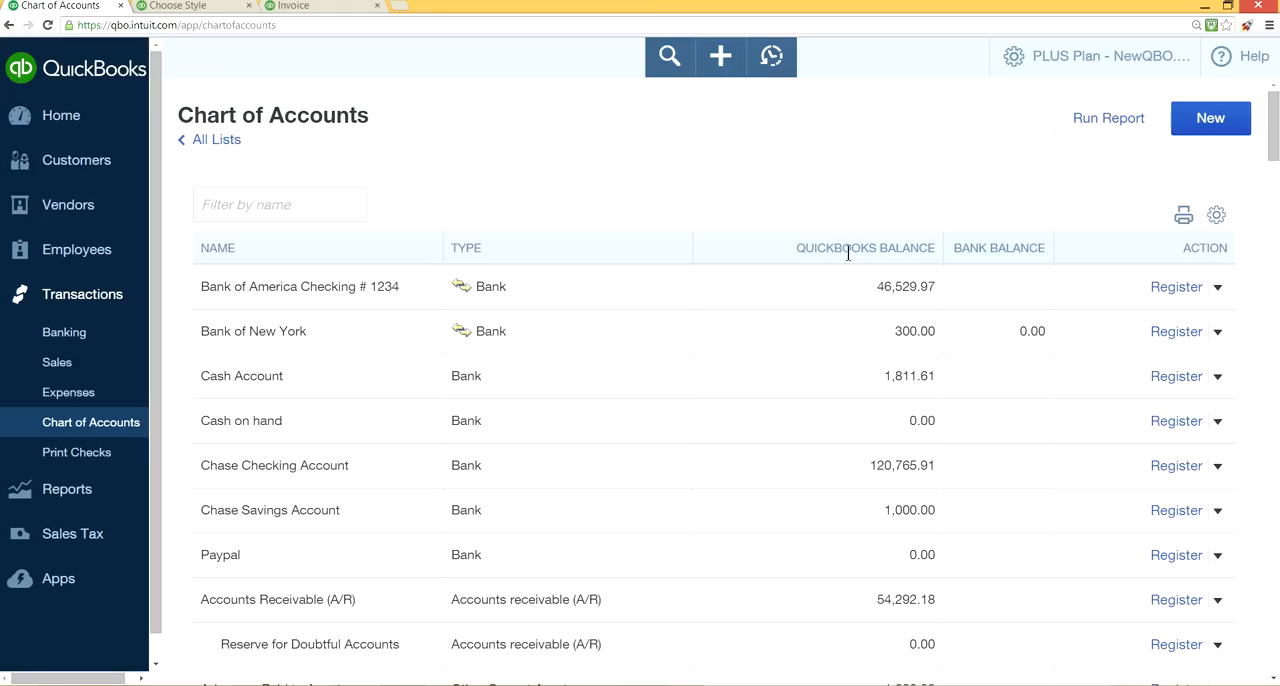
pyautogui.scroll(-2, 838, 327)
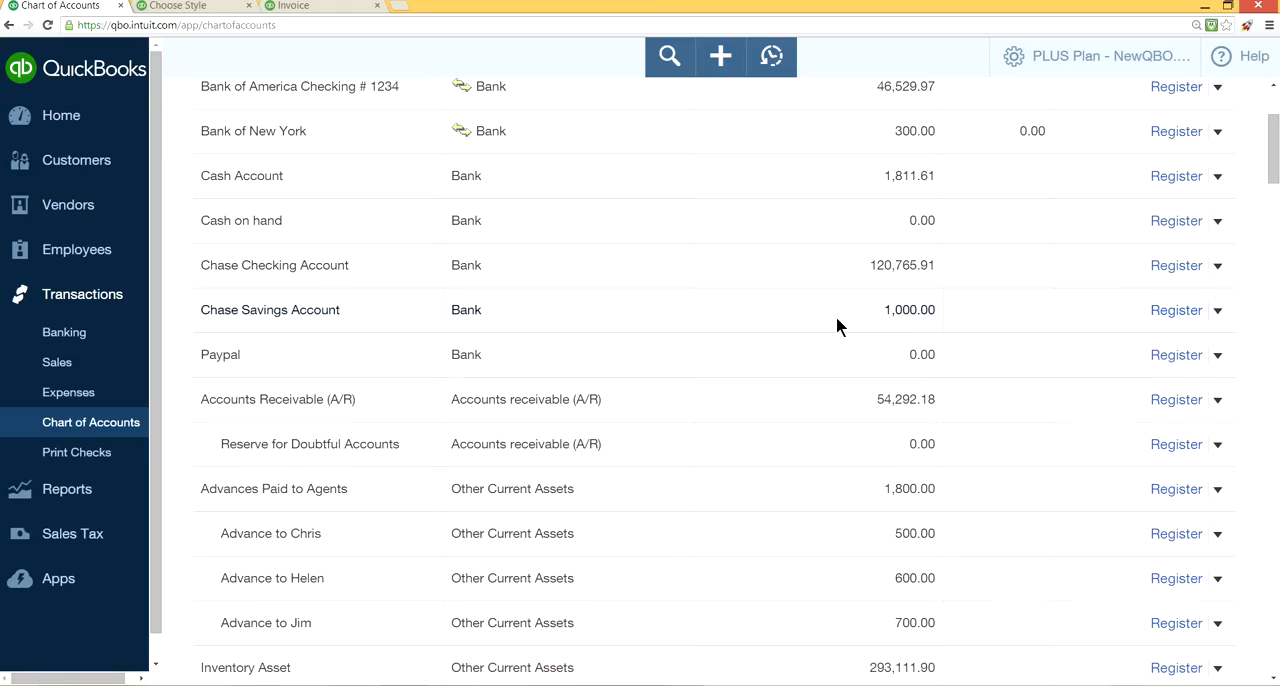
pyautogui.scroll(-1, 838, 327)
pyautogui.scroll(3, 838, 327)
pyautogui.scroll(1, 838, 327)
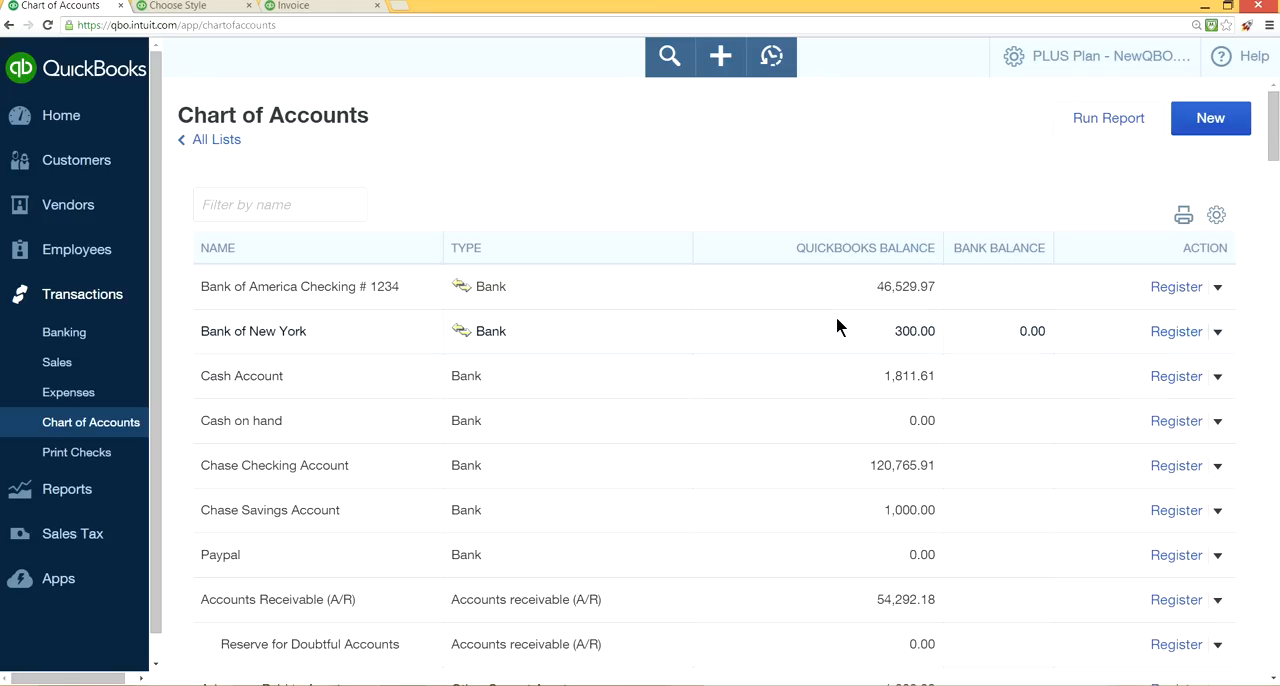
# Start a new account, examine the available category types, and close the form without saving.
pyautogui.click(1210, 118)
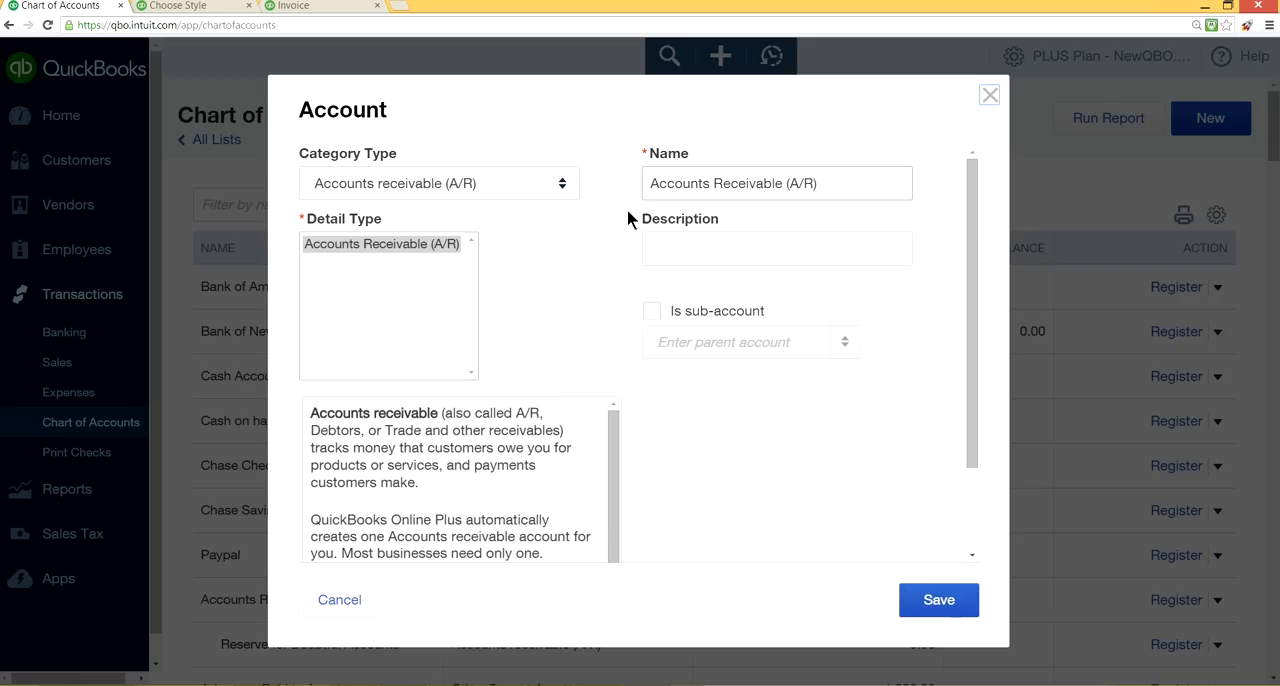
pyautogui.click(561, 184)
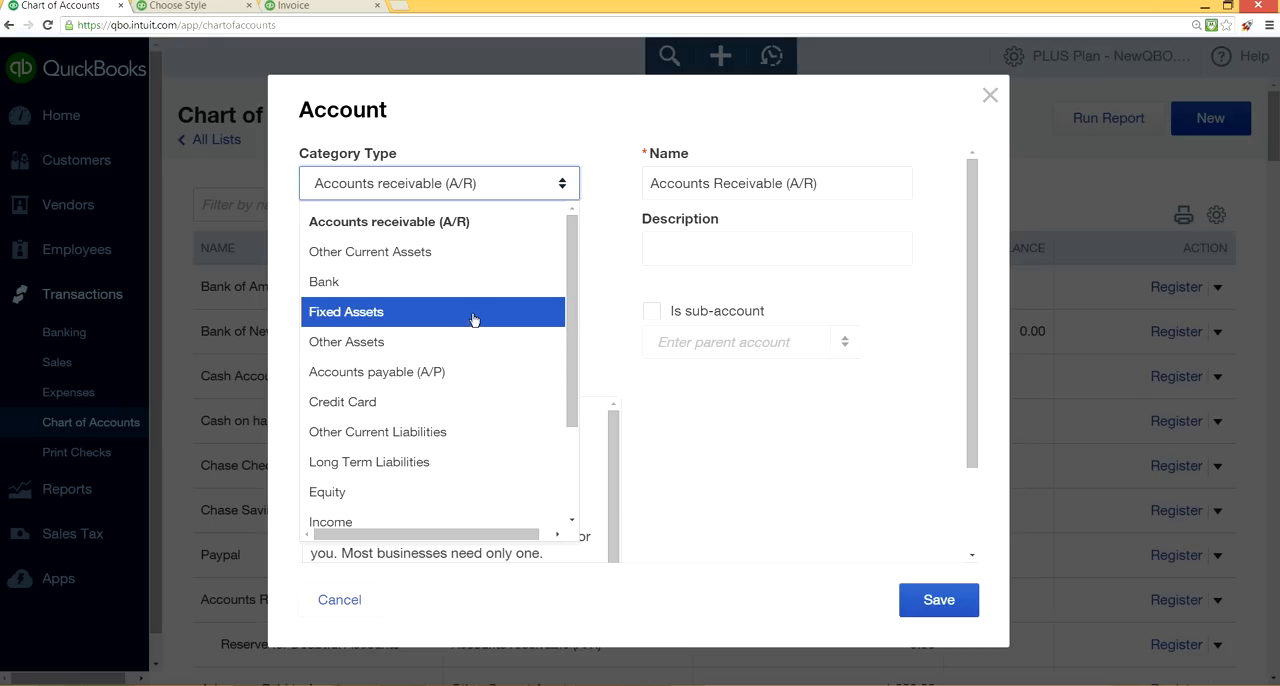
pyautogui.scroll(-2, 470, 345)
pyautogui.scroll(2, 465, 358)
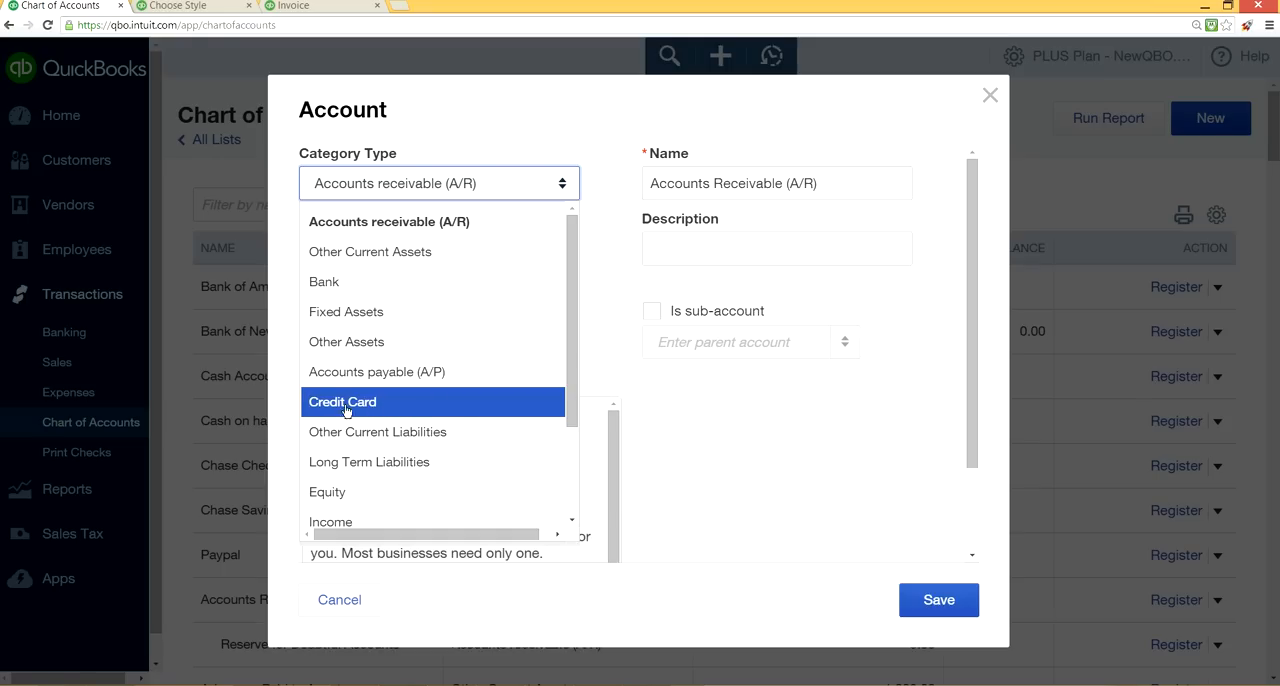
pyautogui.press('Up')
pyautogui.press('Up')
pyautogui.click(987, 96)
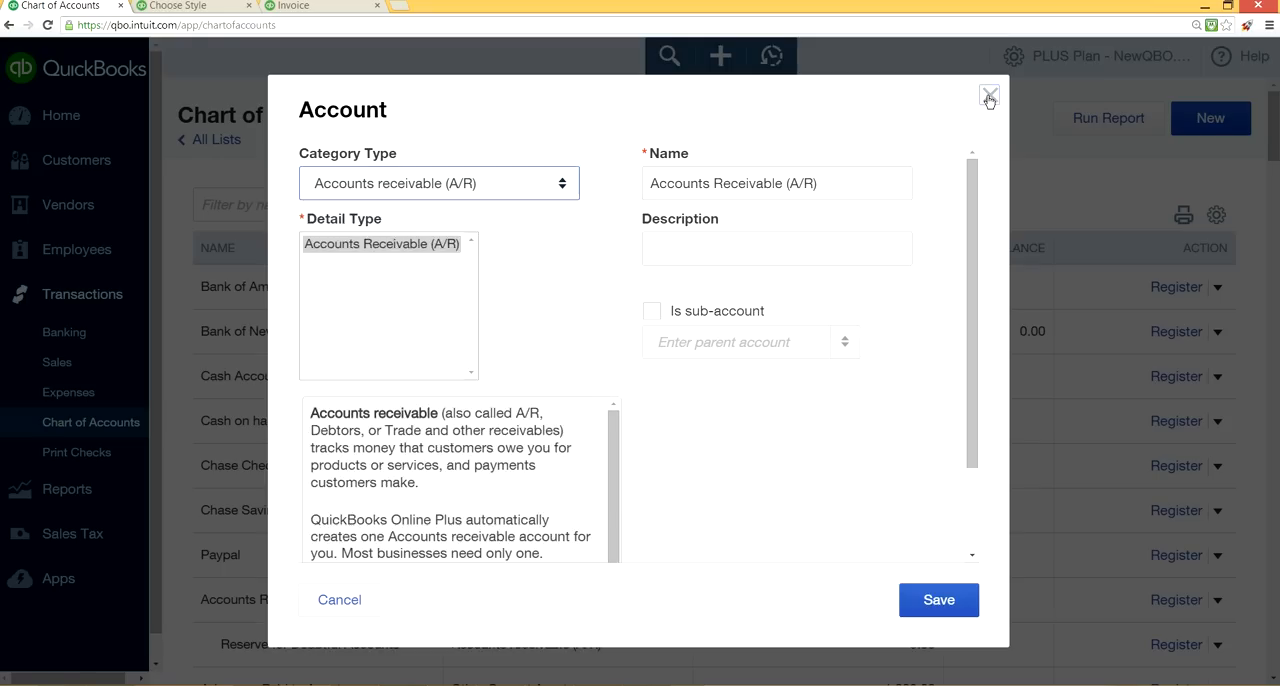
pyautogui.click(987, 96)
# Review the edit details of the Chase Credit Card account and close them without changes.
pyautogui.scroll(-2, 803, 281)
pyautogui.scroll(-9, 800, 278)
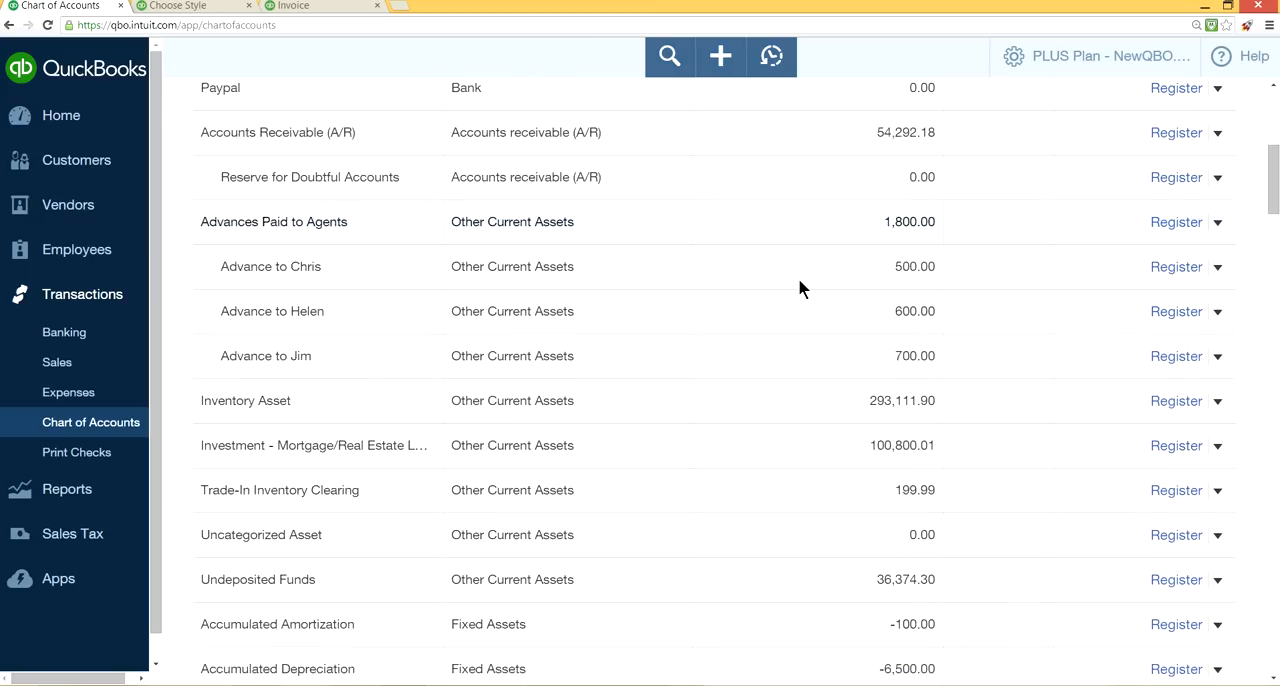
pyautogui.scroll(-2, 797, 283)
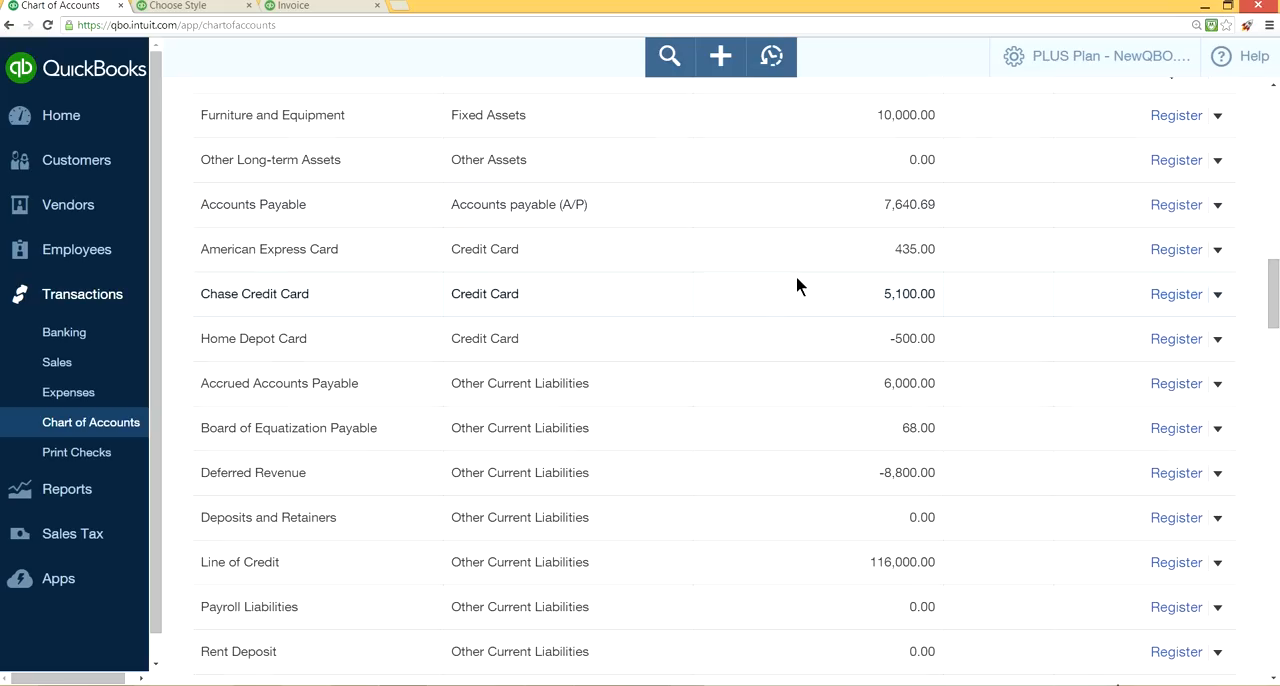
pyautogui.click(1216, 296)
pyautogui.click(1104, 326)
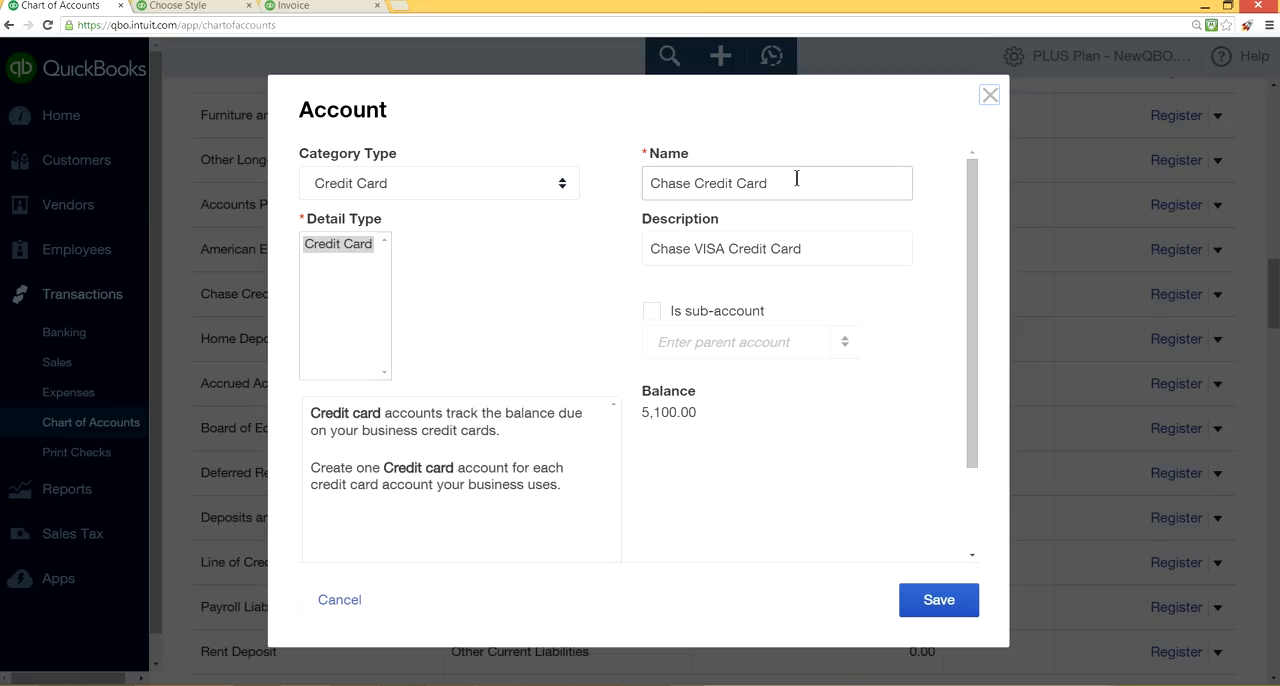
pyautogui.click(990, 96)
# Show the available actions for the Depreciation sub-account under Furniture & Fixtures #1.
pyautogui.scroll(4, 750, 294)
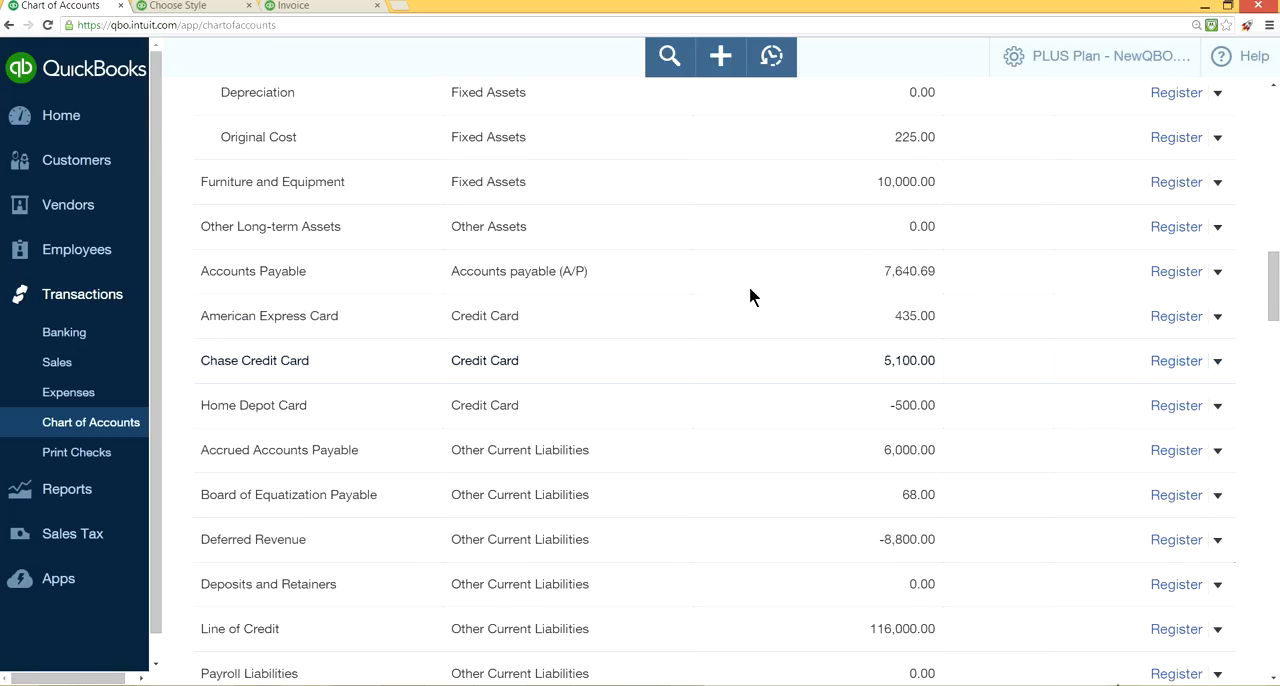
pyautogui.scroll(8, 750, 290)
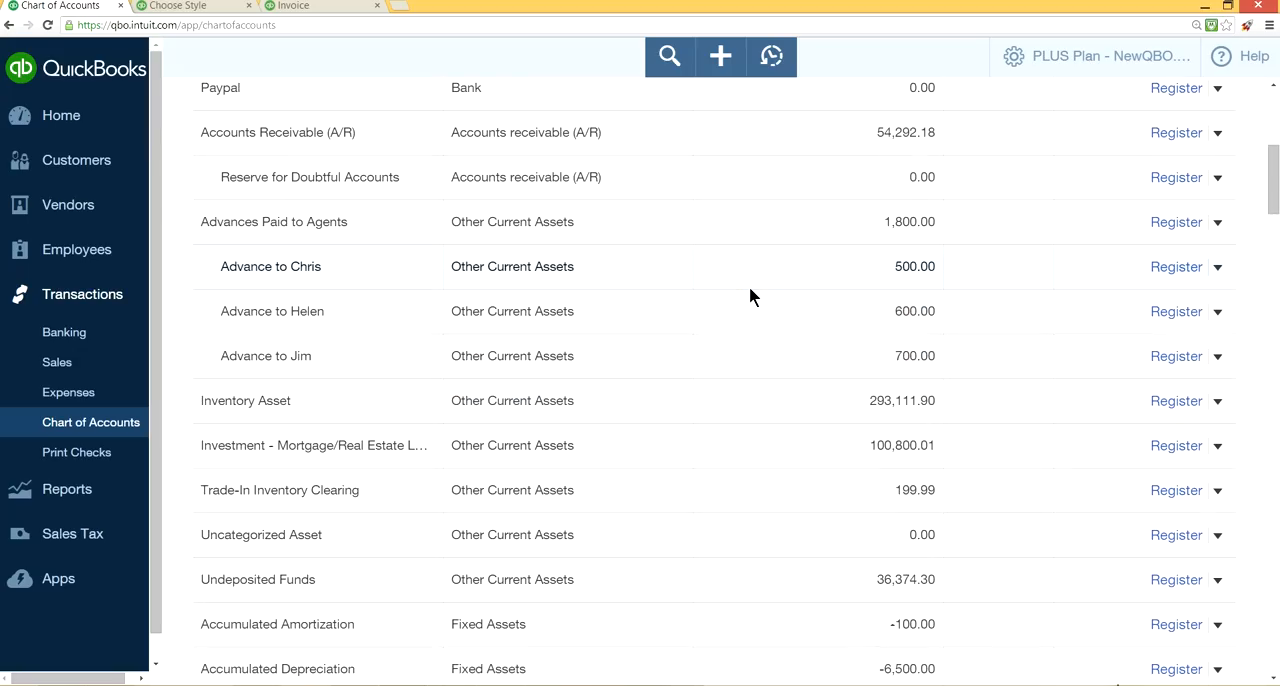
pyautogui.scroll(-6, 750, 290)
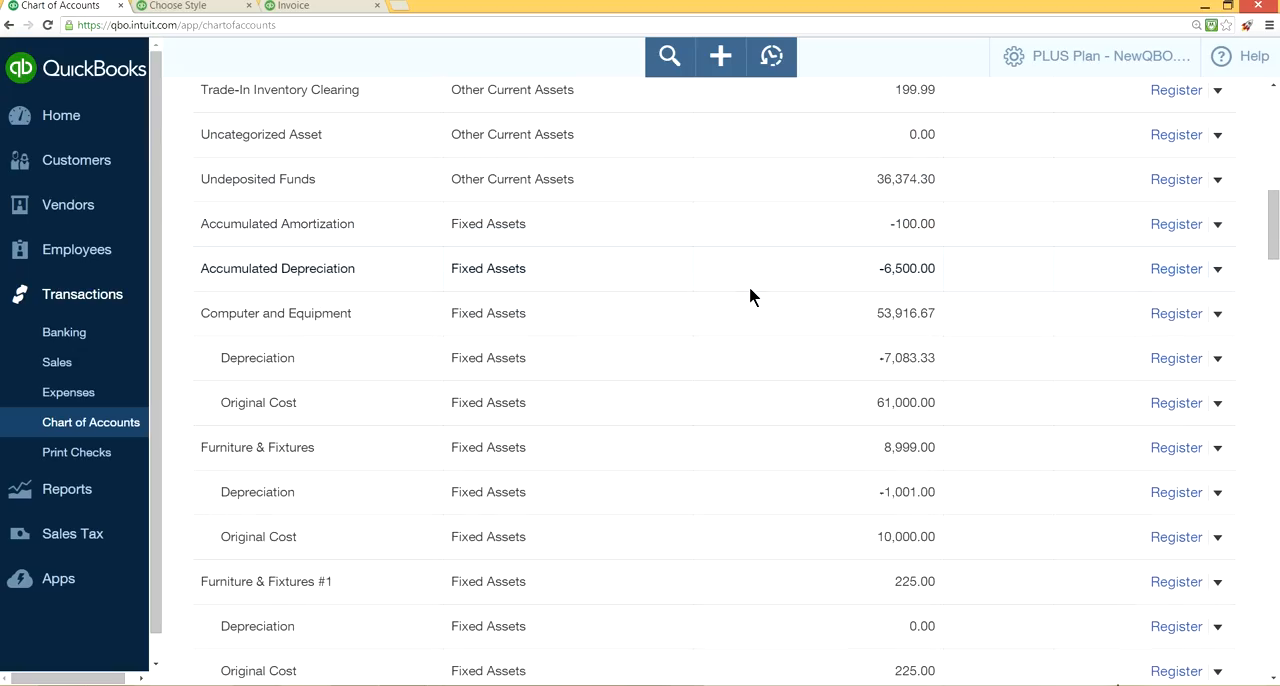
pyautogui.scroll(-2, 750, 289)
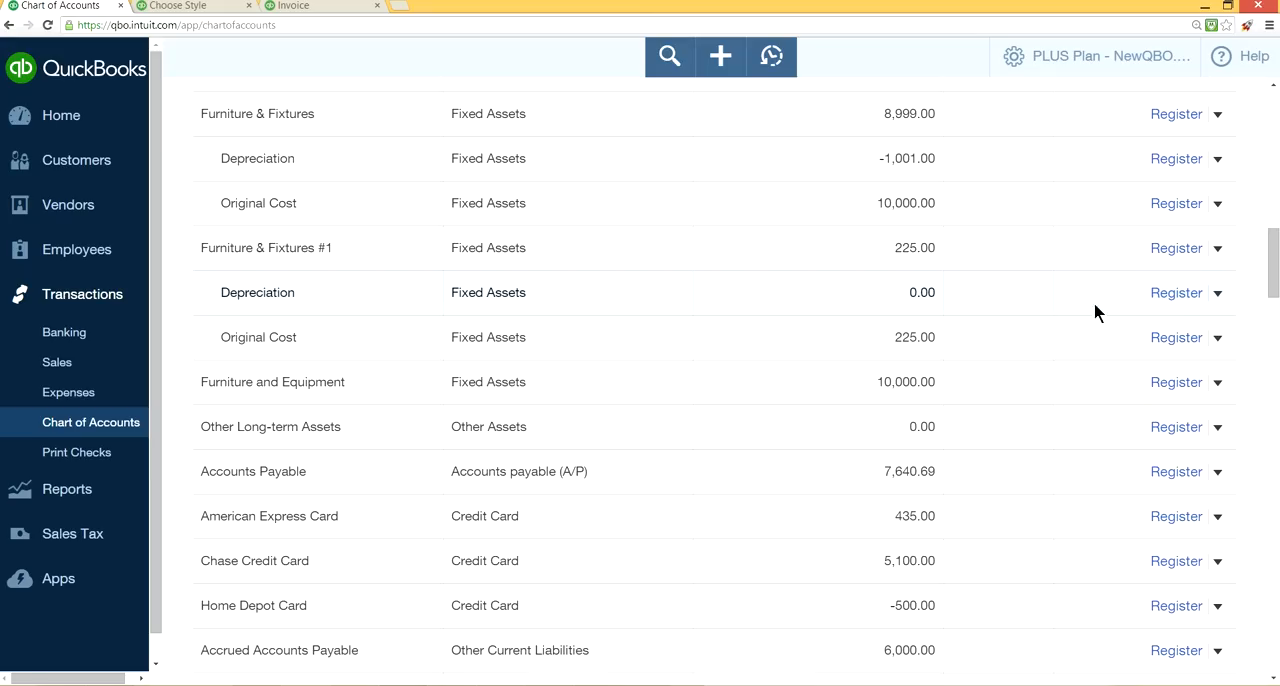
pyautogui.click(1218, 294)
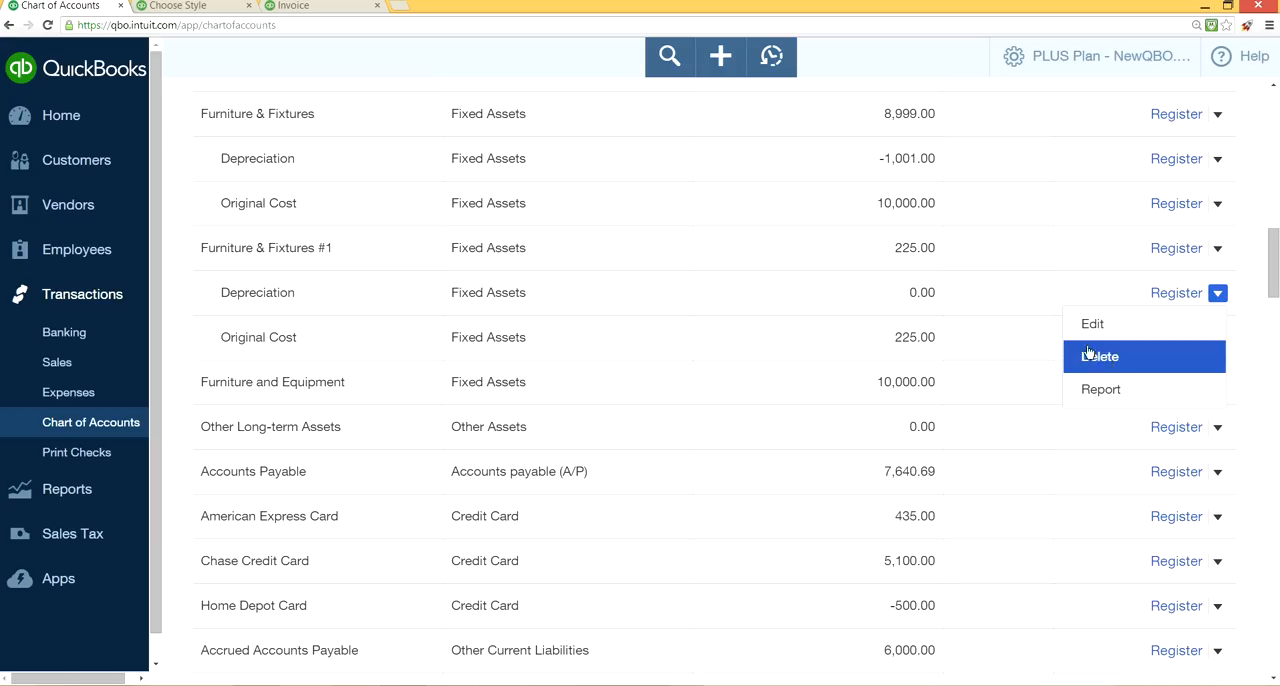
# Include inactive accounts in the Chart of Accounts list.
pyautogui.scroll(3, 1043, 262)
pyautogui.scroll(10, 1041, 254)
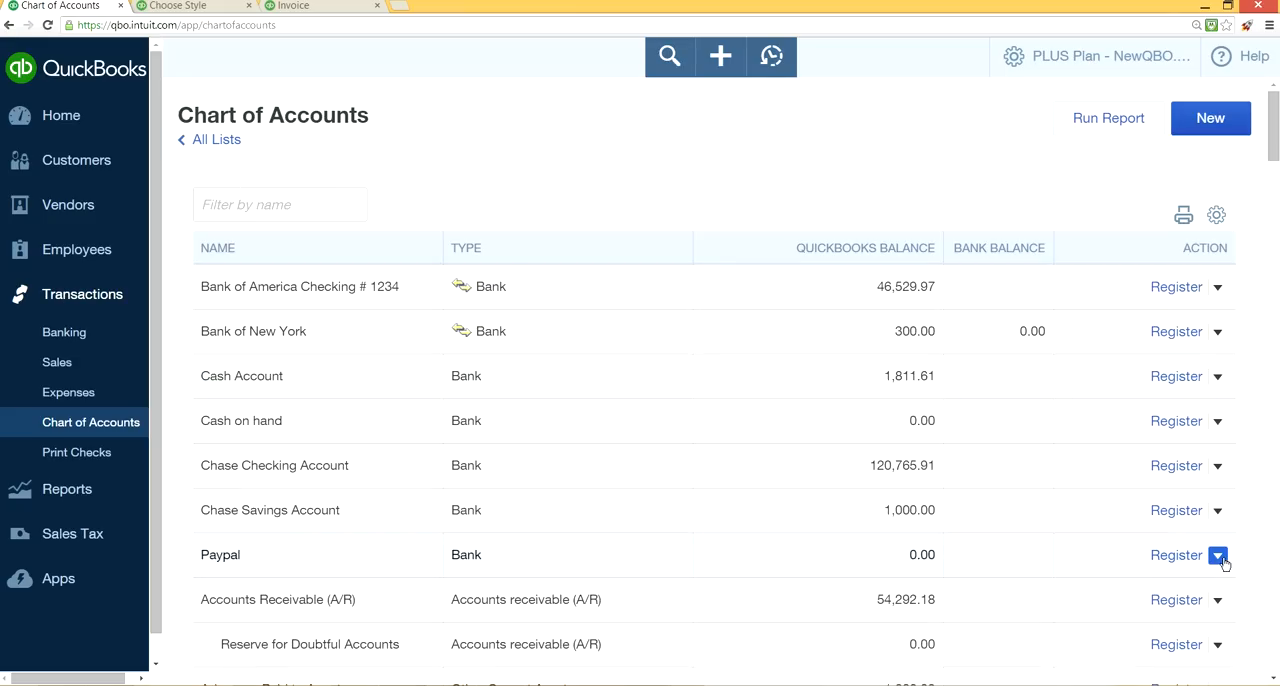
pyautogui.click(1216, 216)
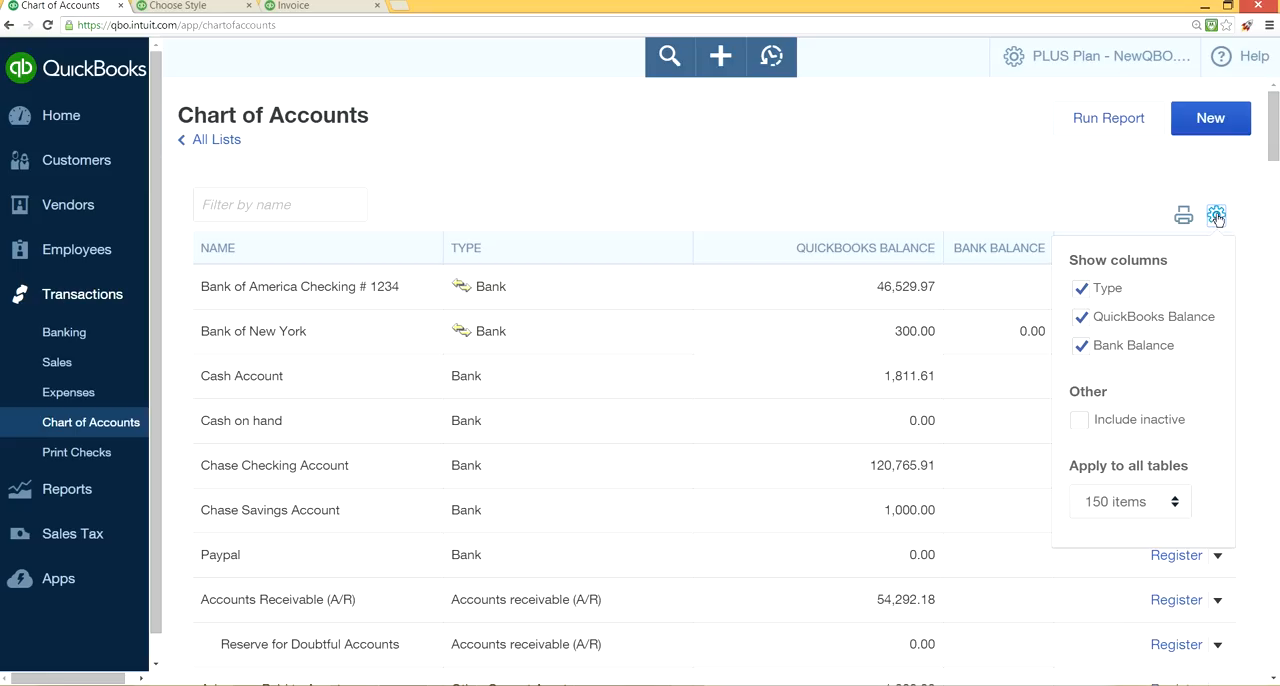
pyautogui.click(1083, 421)
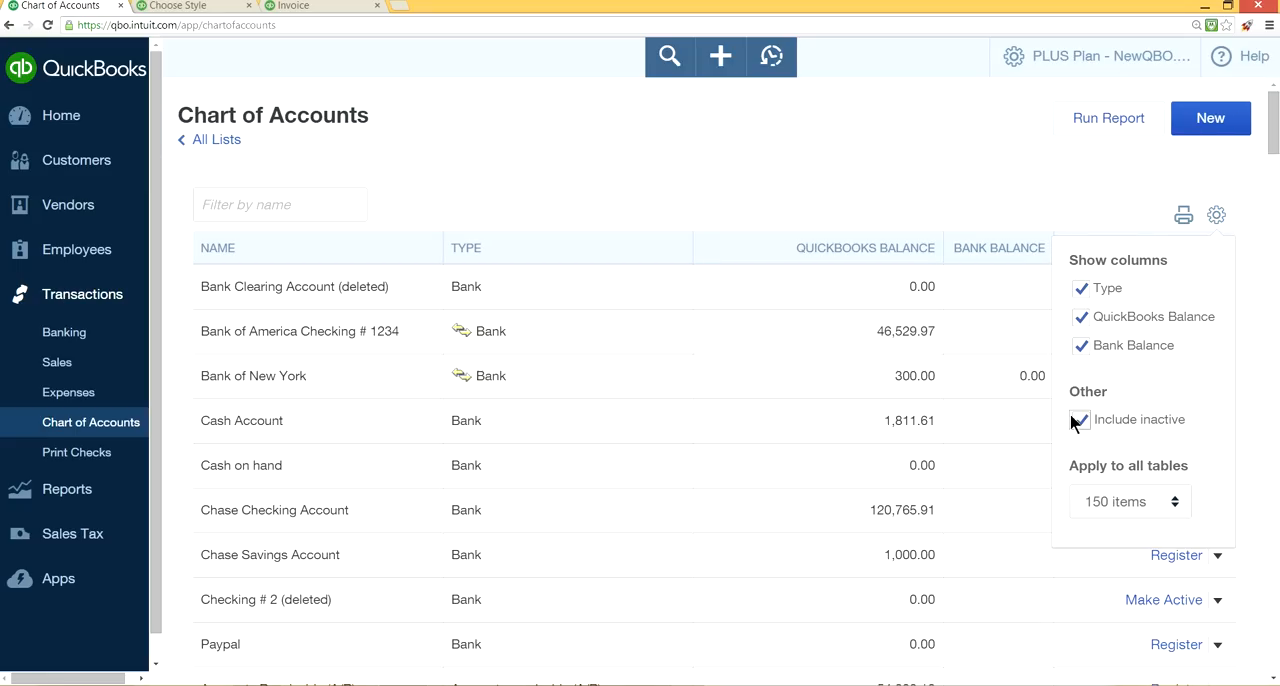
pyautogui.click(980, 133)
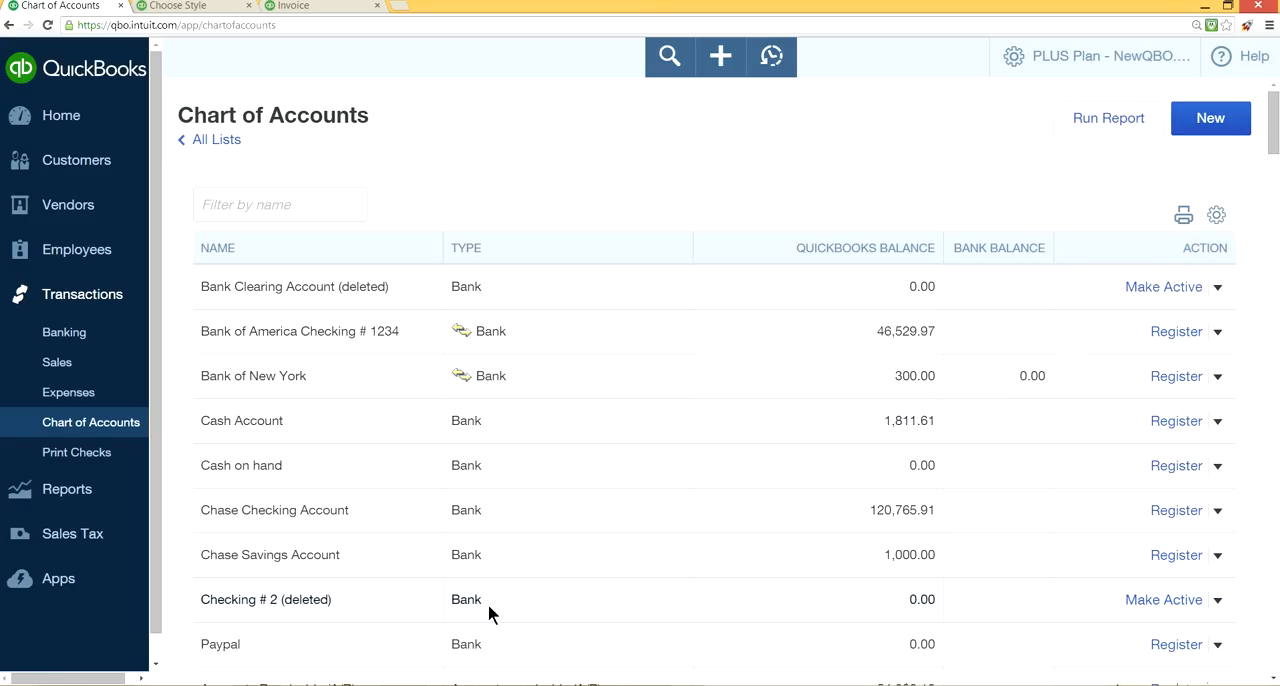
pyautogui.hotkey('alt', 'Left')
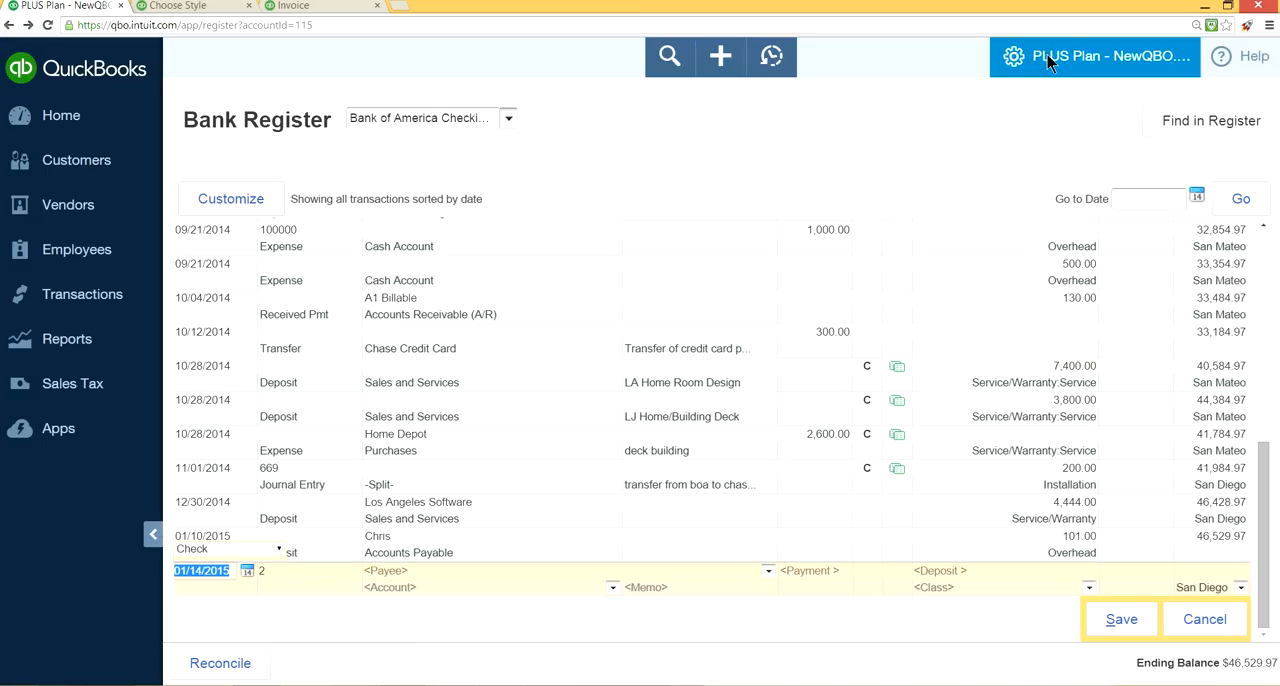
pyautogui.click(1075, 66)
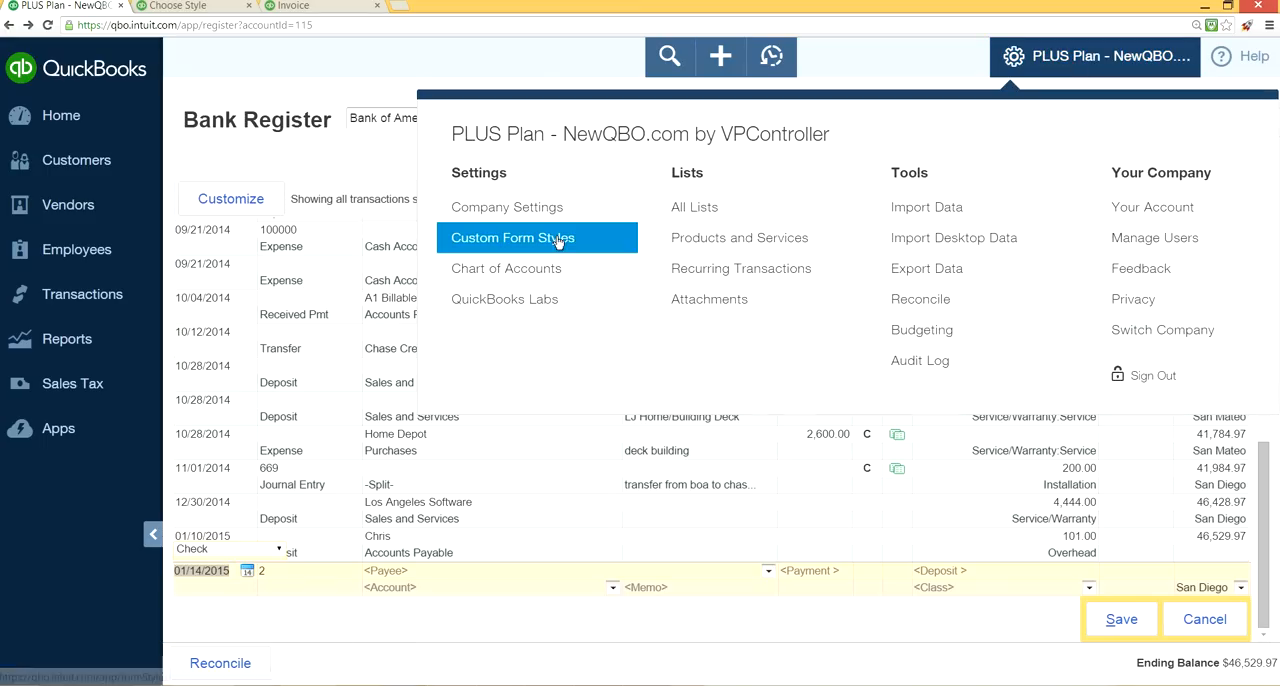
pyautogui.click(534, 268)
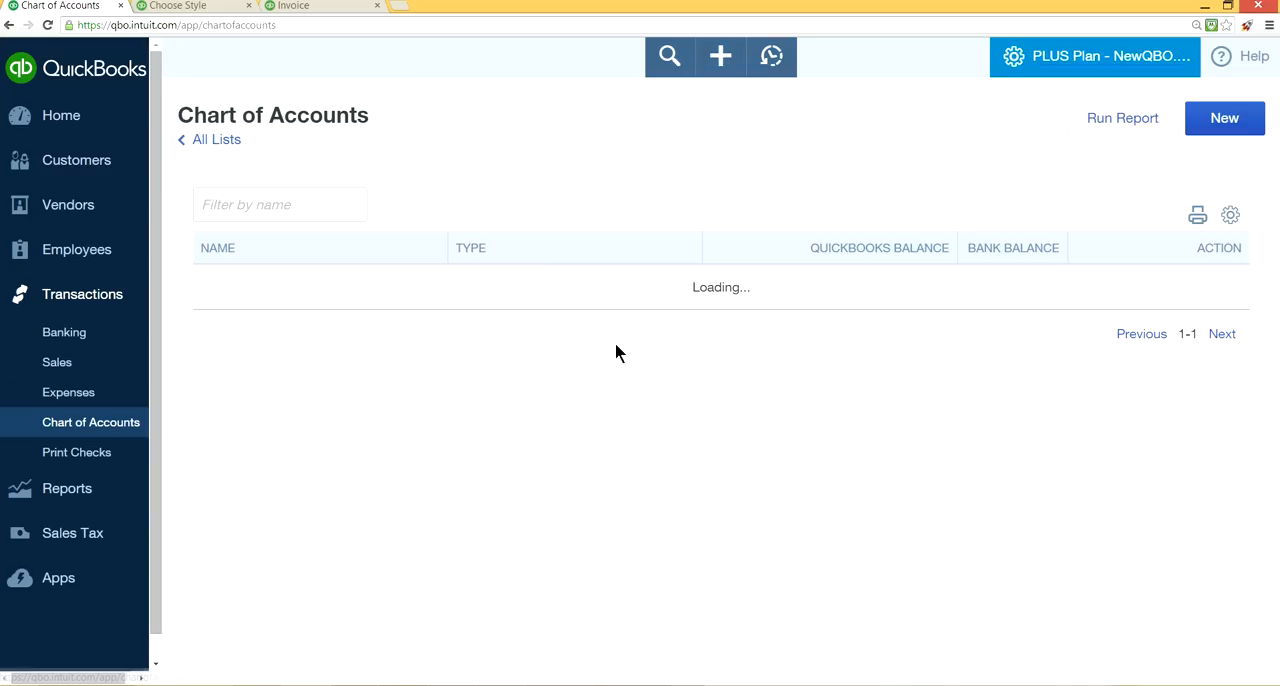
# Exclude inactive accounts from the Chart of Accounts list.
pyautogui.scroll(-2, 714, 356)
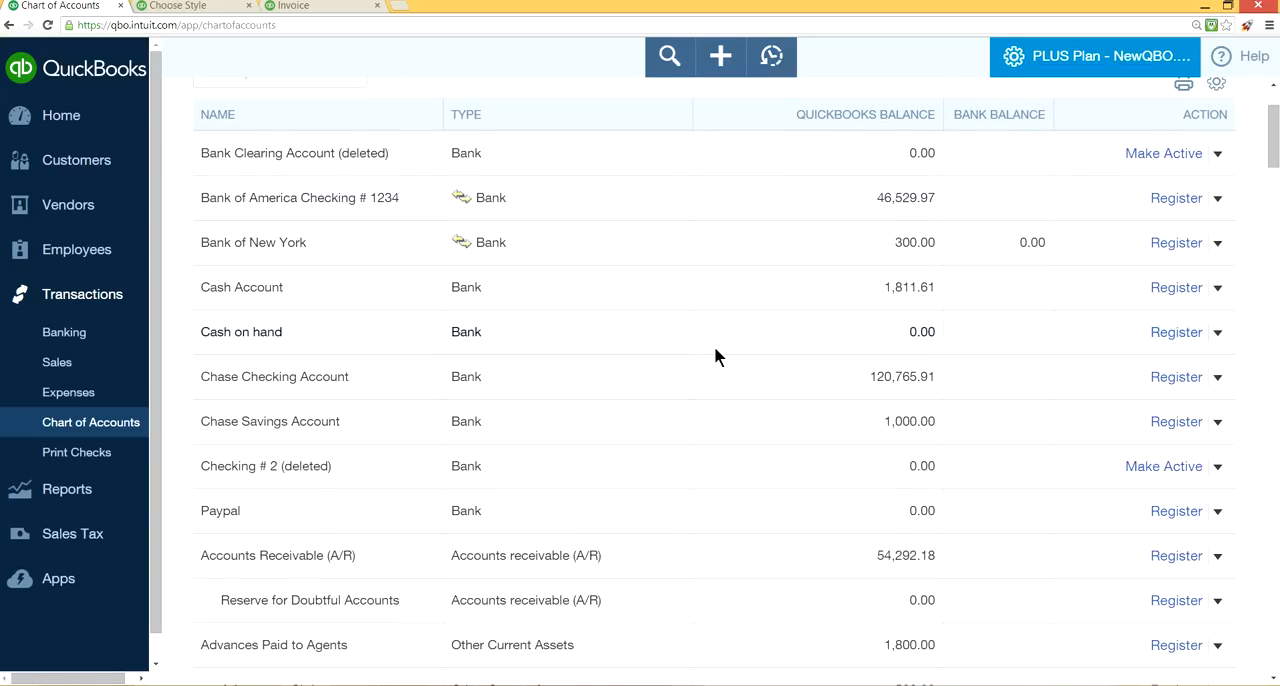
pyautogui.scroll(2, 714, 356)
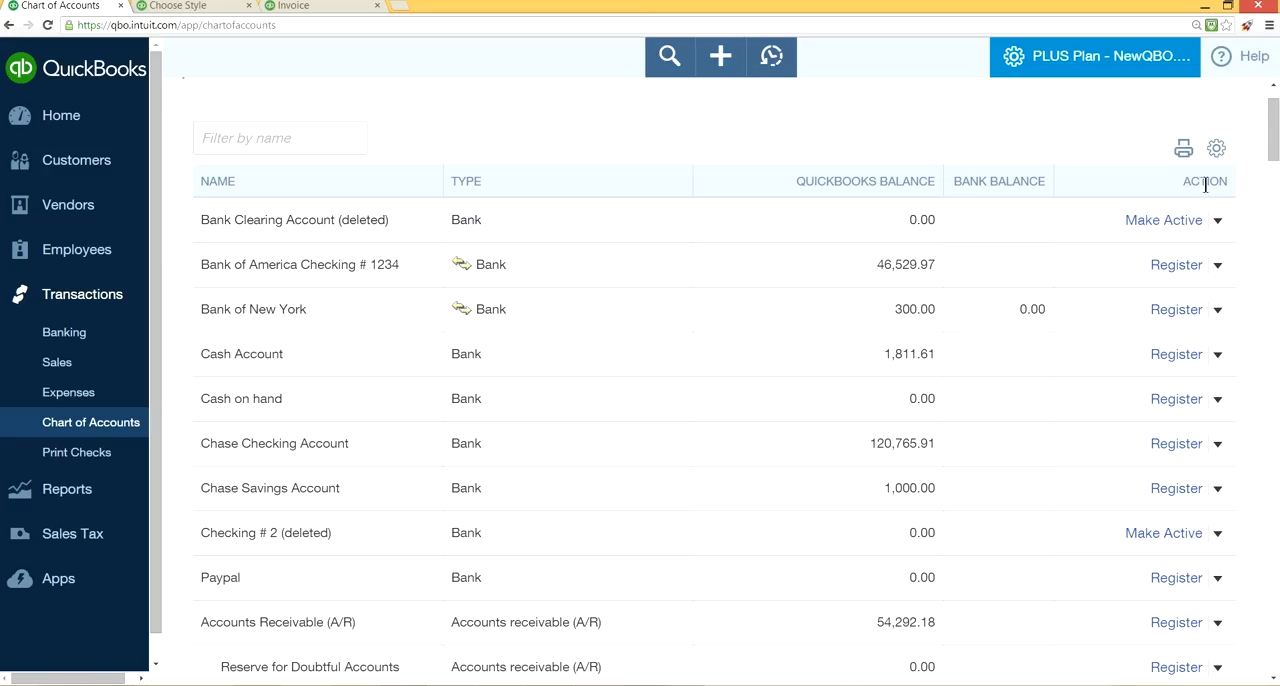
pyautogui.click(1216, 150)
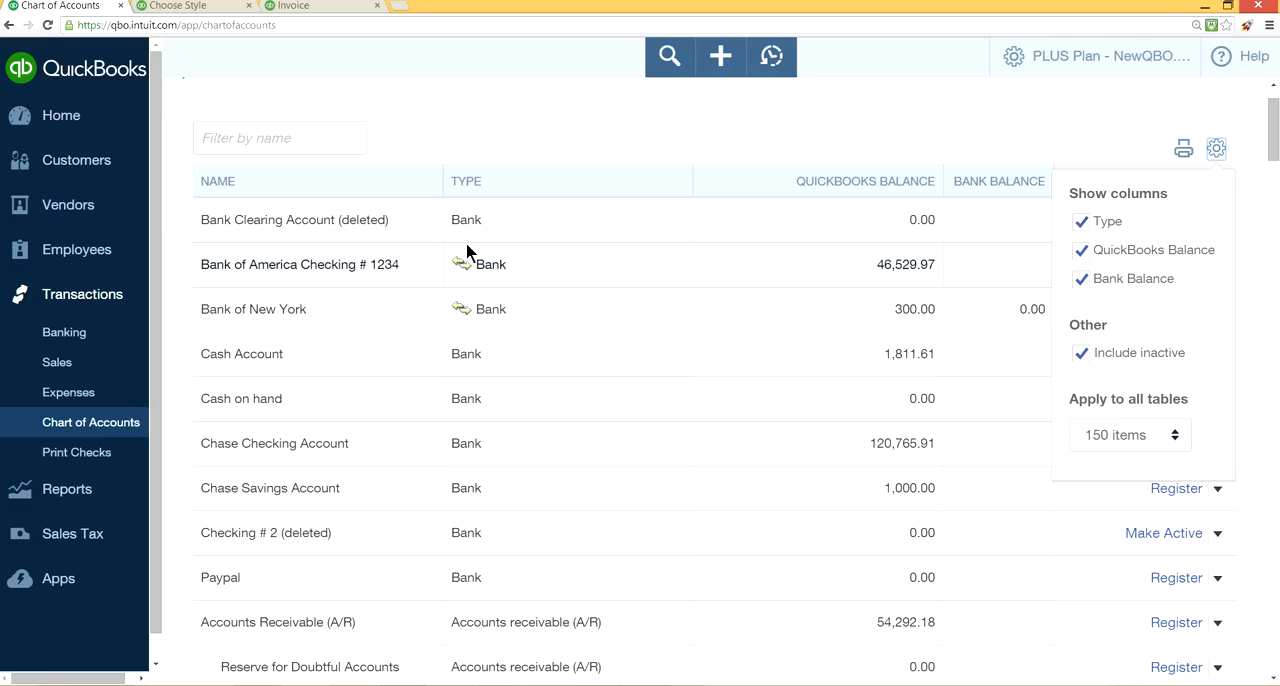
pyautogui.click(1080, 356)
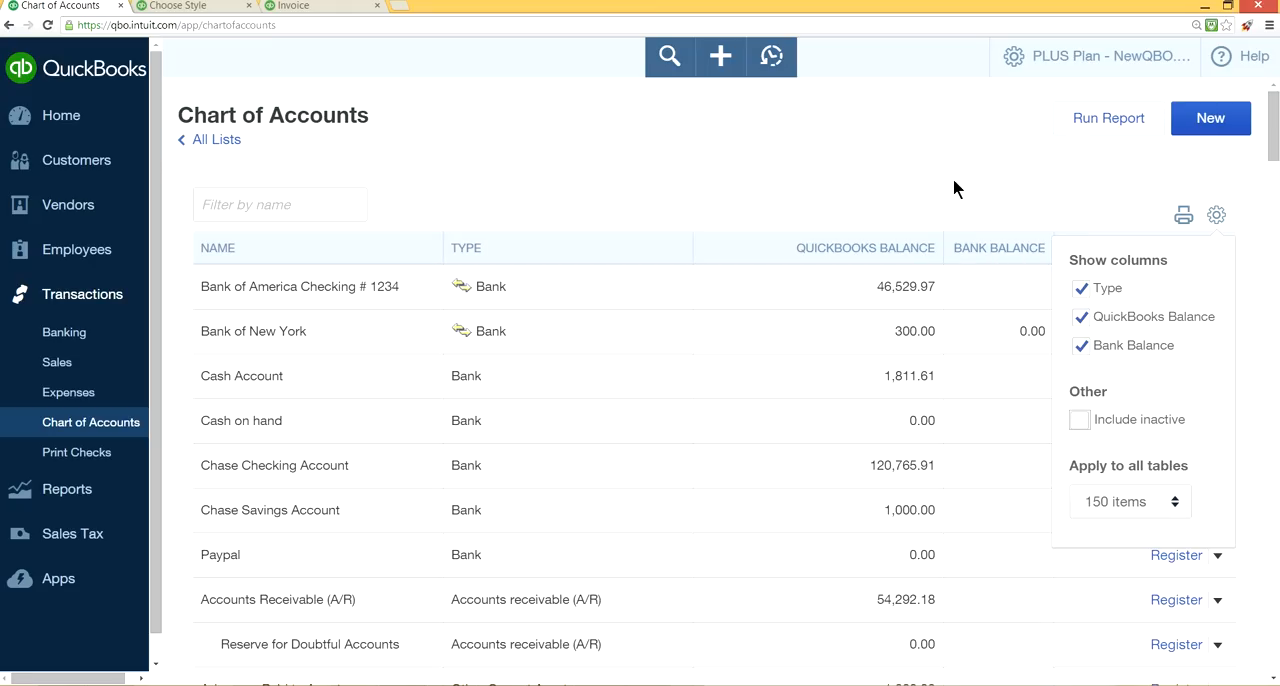
pyautogui.click(952, 178)
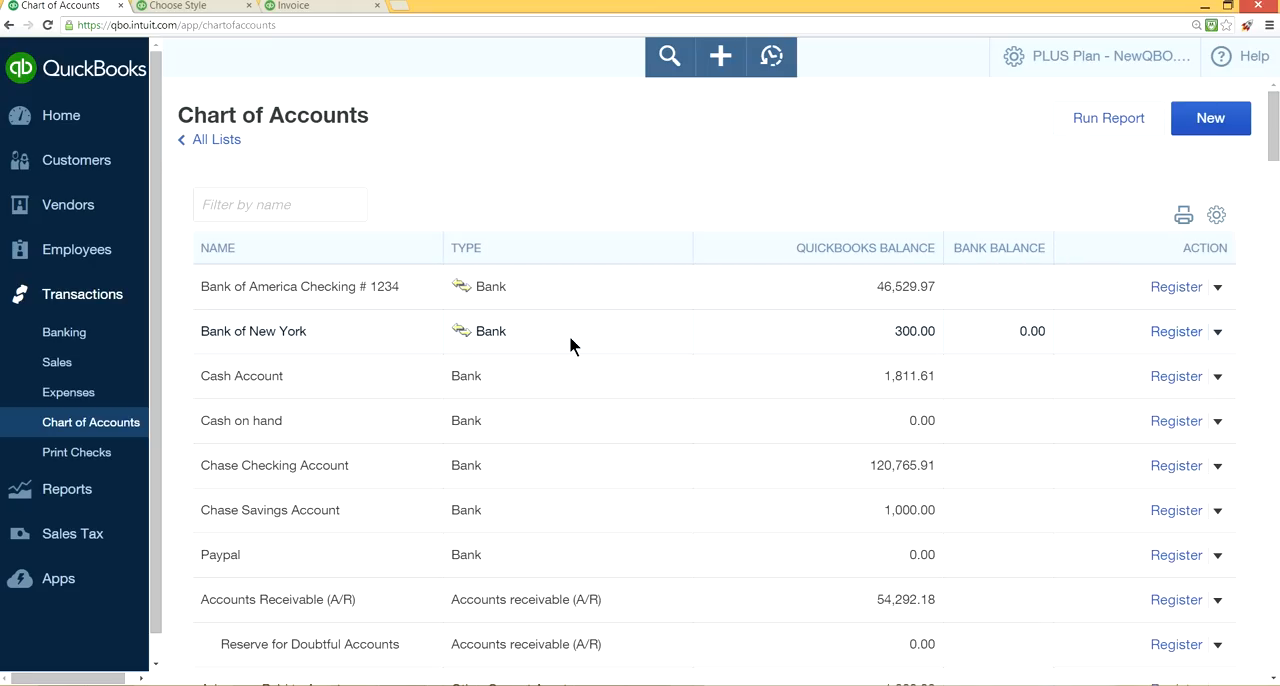
# Run the account report for the Bank of America checking account from the Chart of Accounts.
pyautogui.scroll(-1, 660, 340)
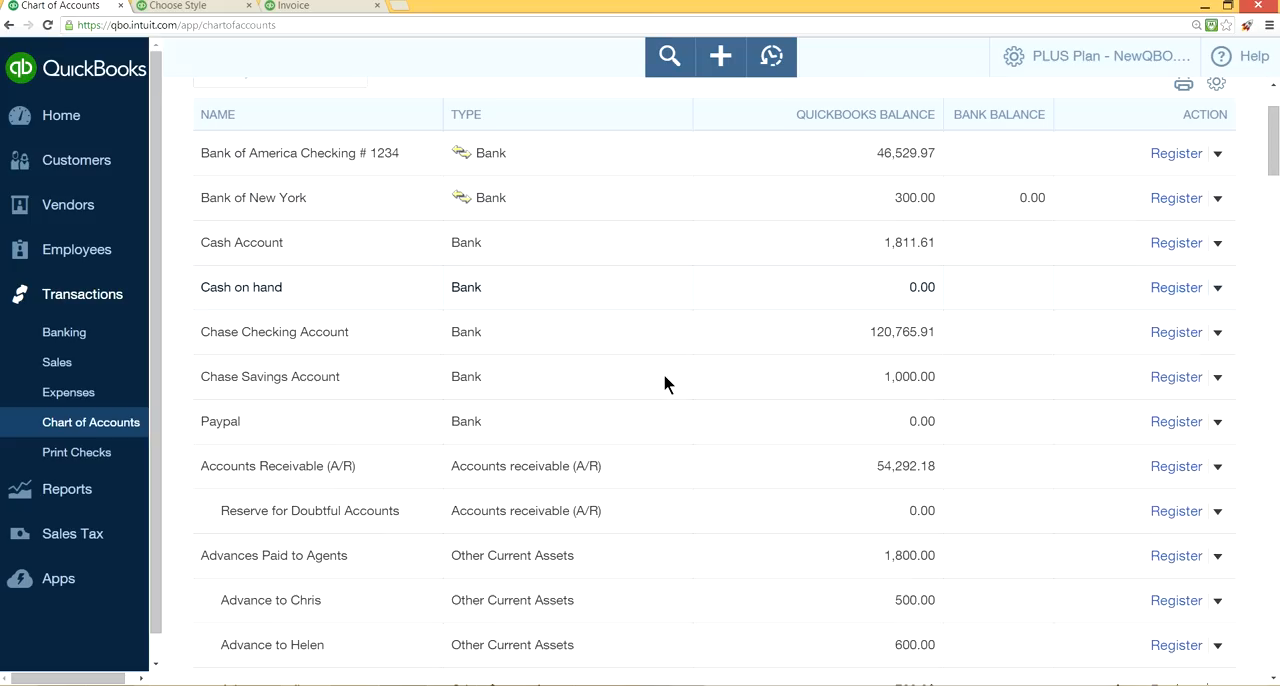
pyautogui.scroll(-1, 1136, 480)
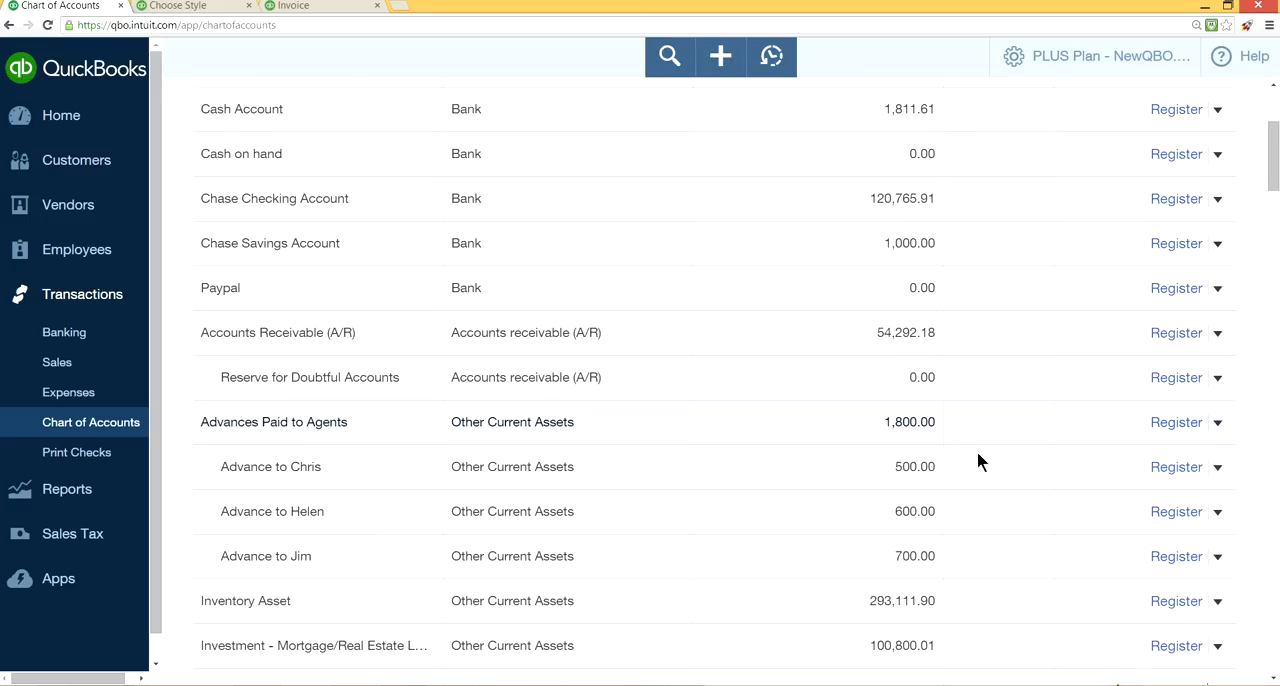
pyautogui.scroll(2, 979, 462)
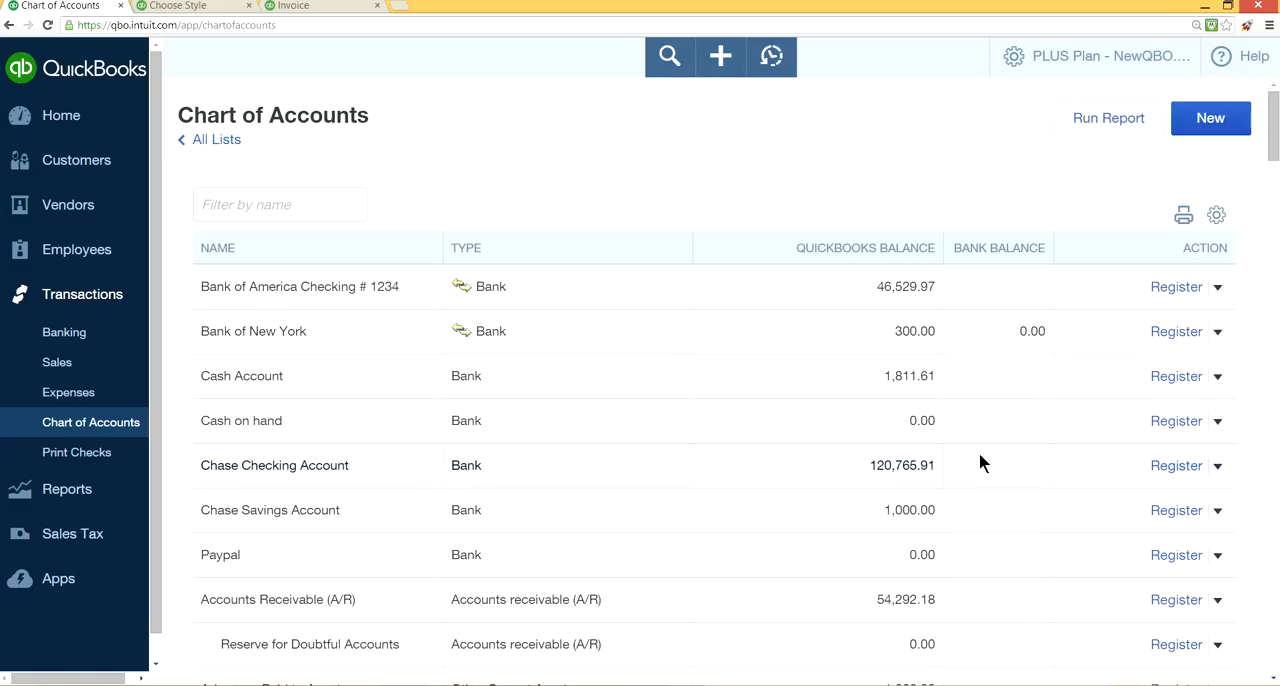
pyautogui.scroll(-1, 979, 455)
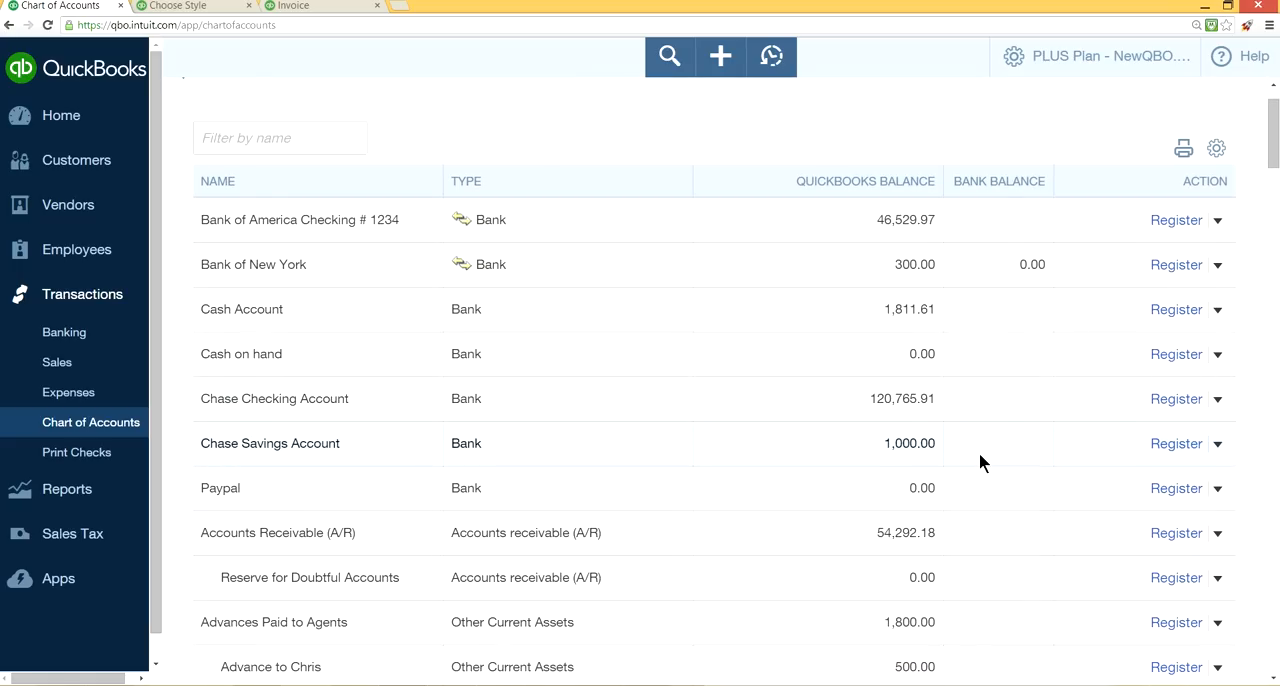
pyautogui.scroll(-5, 979, 462)
pyautogui.scroll(-1, 979, 462)
pyautogui.scroll(7, 979, 460)
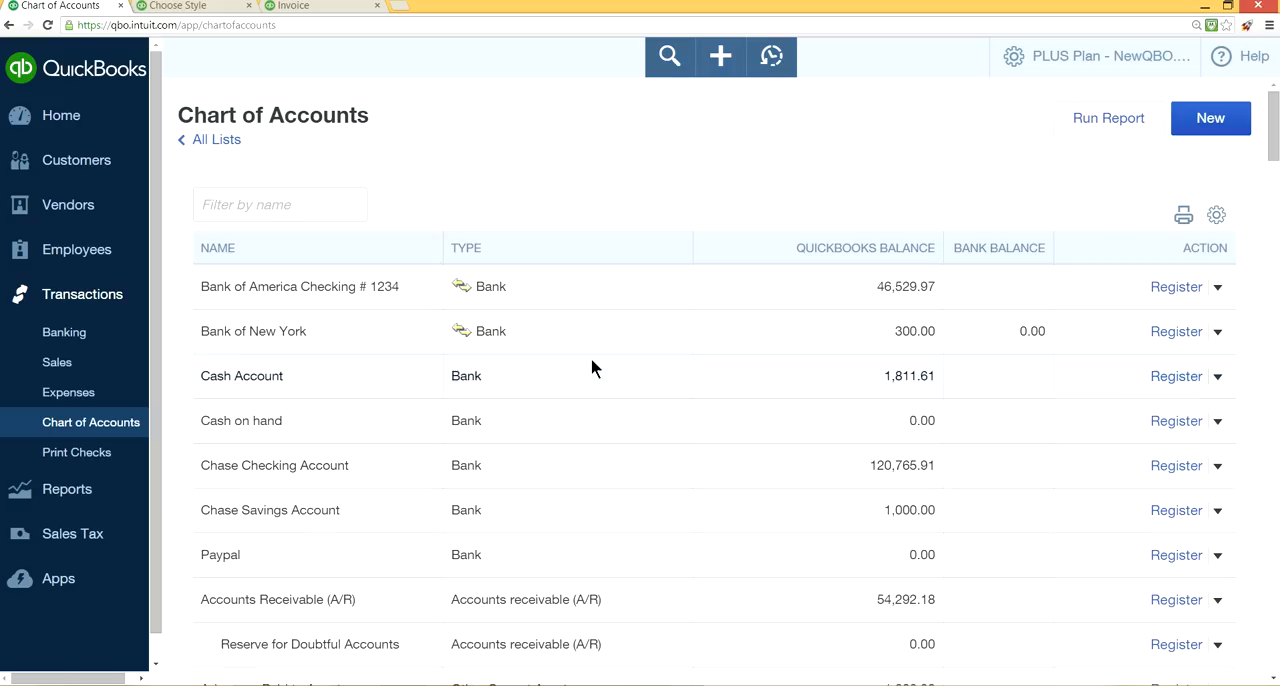
pyautogui.click(1218, 287)
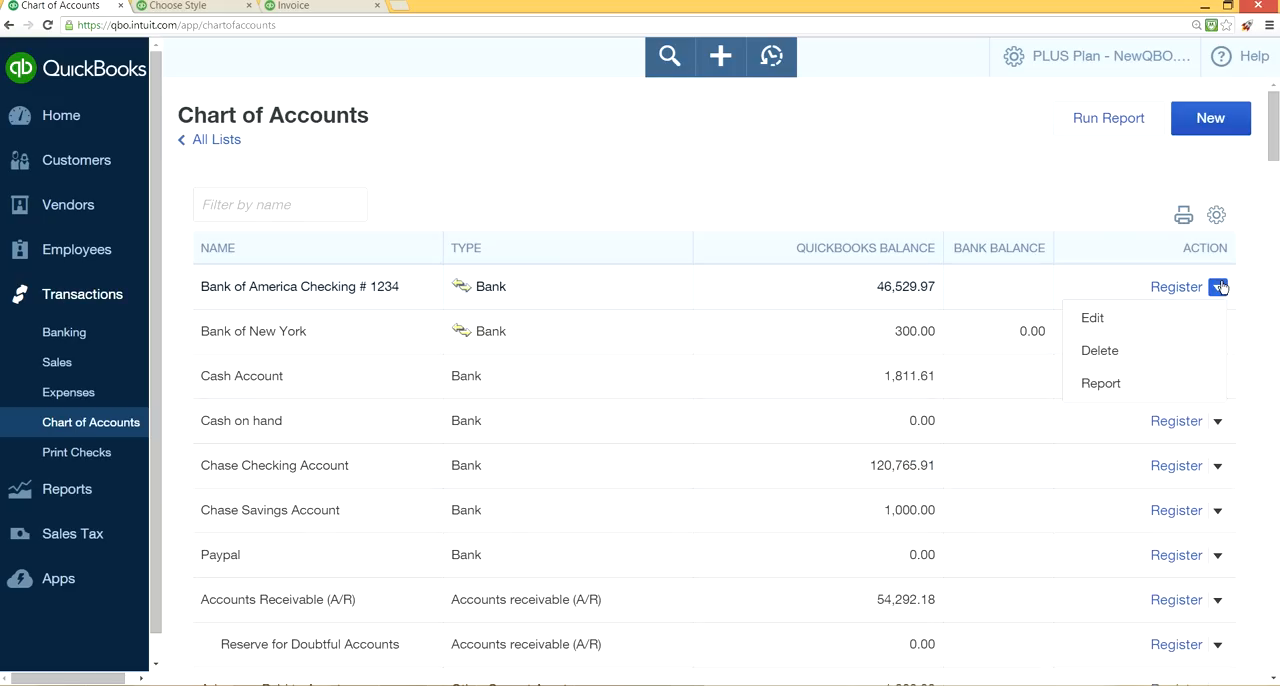
pyautogui.click(1109, 390)
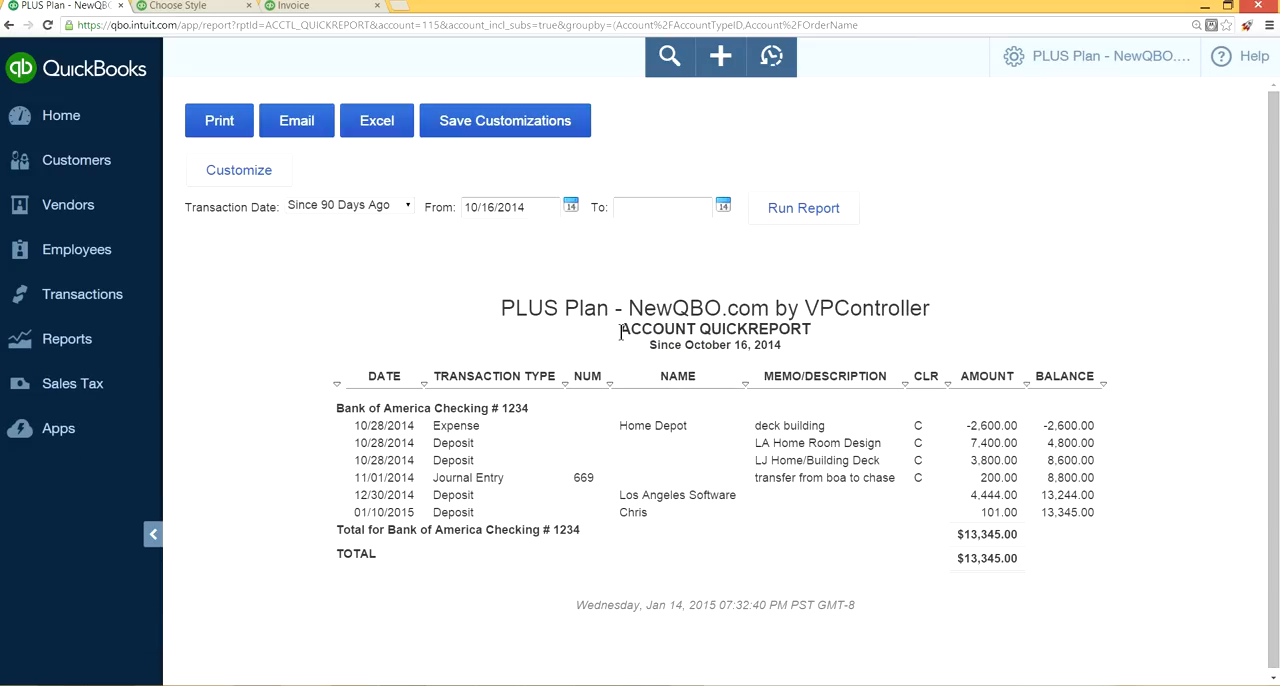
# Highlight the QuickReport title, return to the Chart of Accounts and open the Bank of America checking account's register.
pyautogui.moveTo(622, 329); pyautogui.dragTo(834, 334)
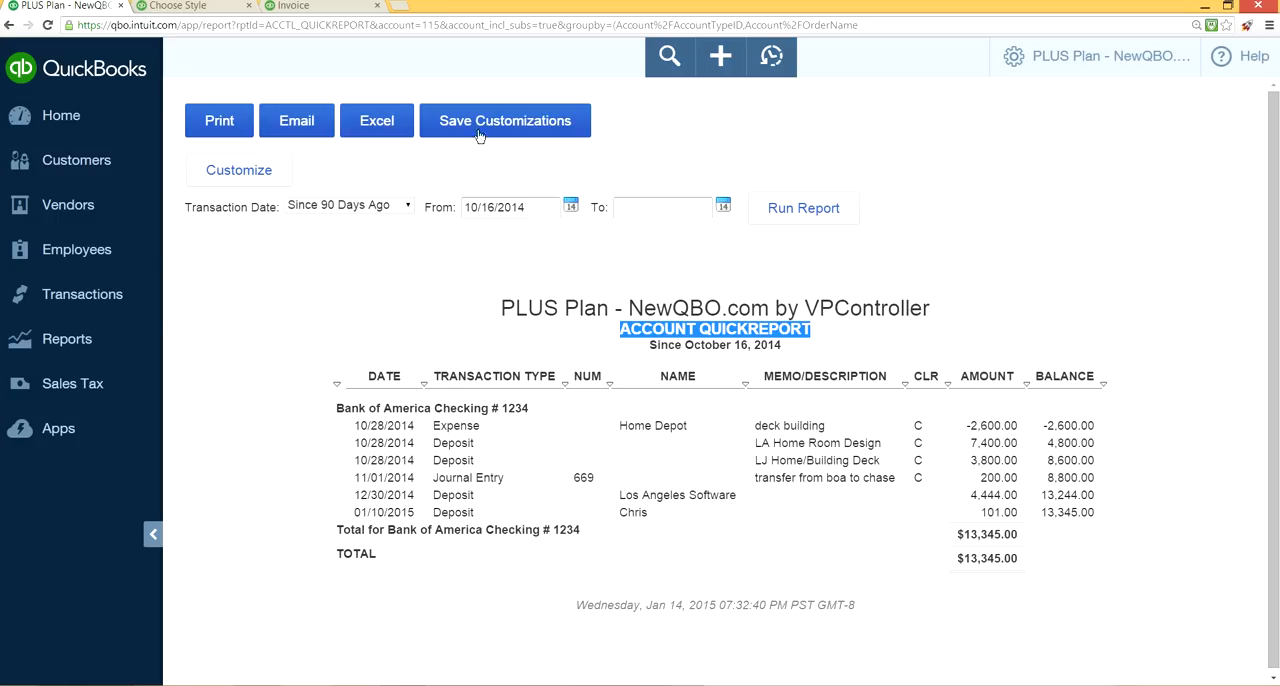
pyautogui.click(134, 294)
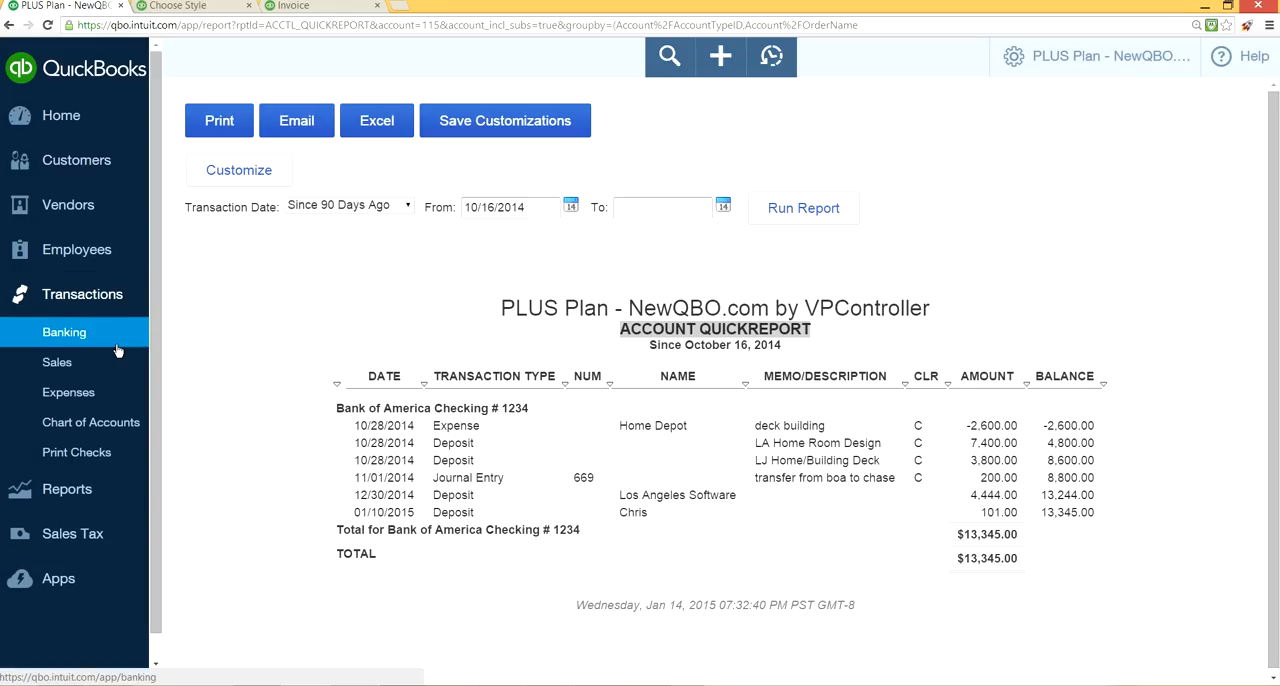
pyautogui.click(113, 424)
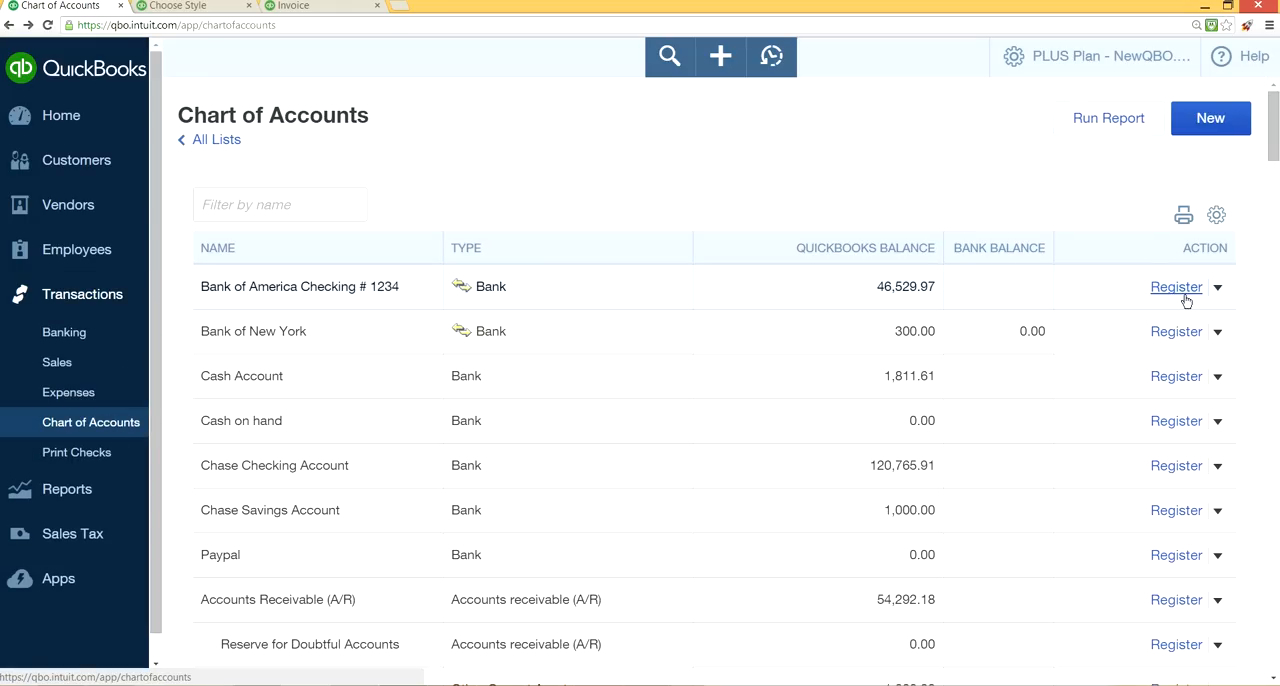
pyautogui.click(1184, 296)
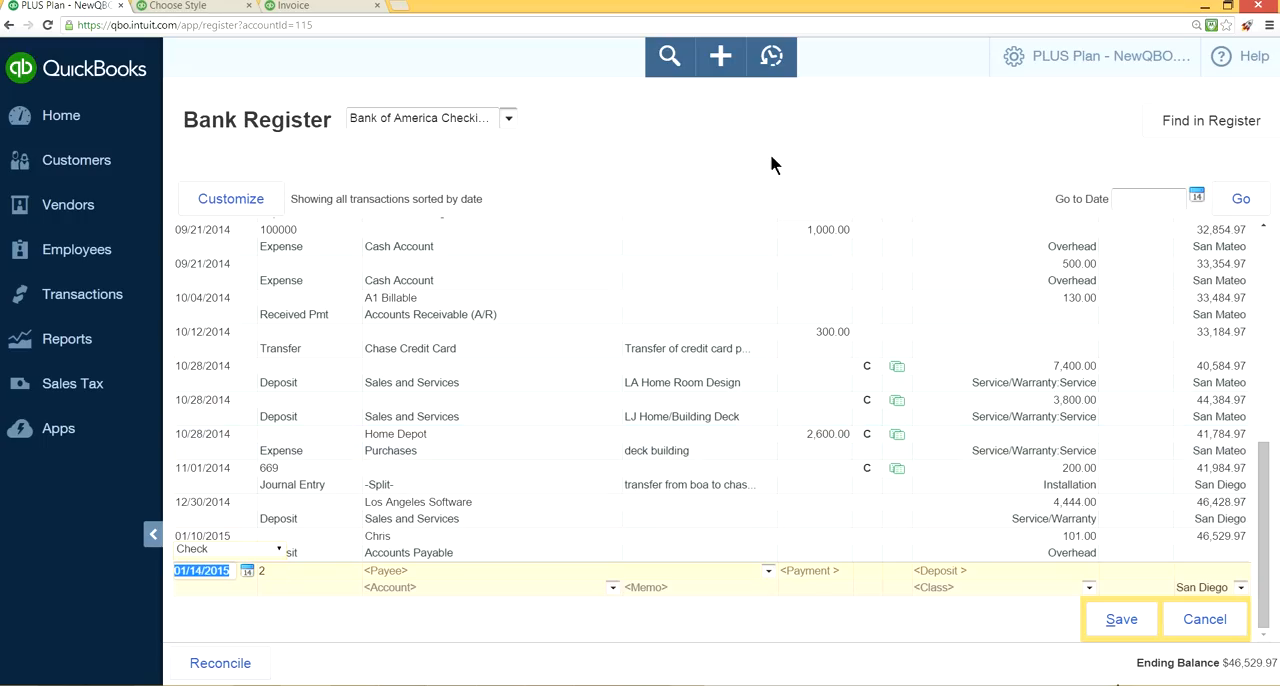
# Return from the register to the Chart of Accounts and run the Bank of America checking account's report.
pyautogui.click(122, 300)
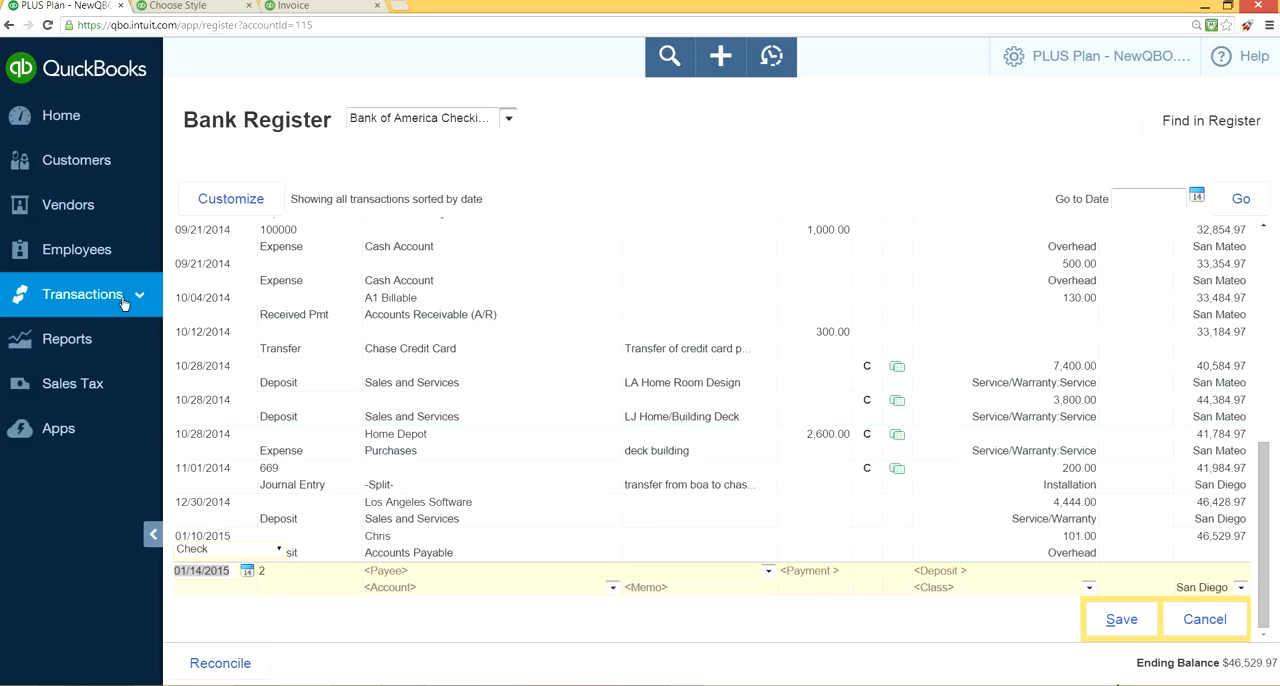
pyautogui.click(90, 422)
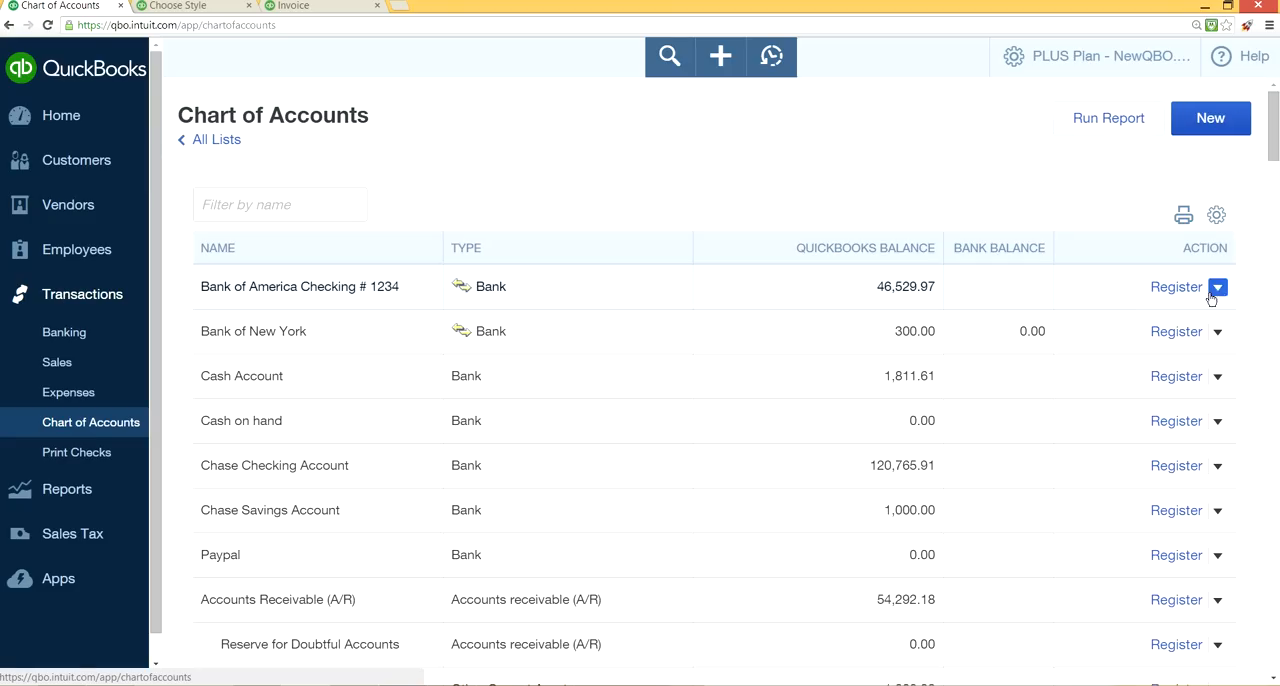
pyautogui.click(1217, 288)
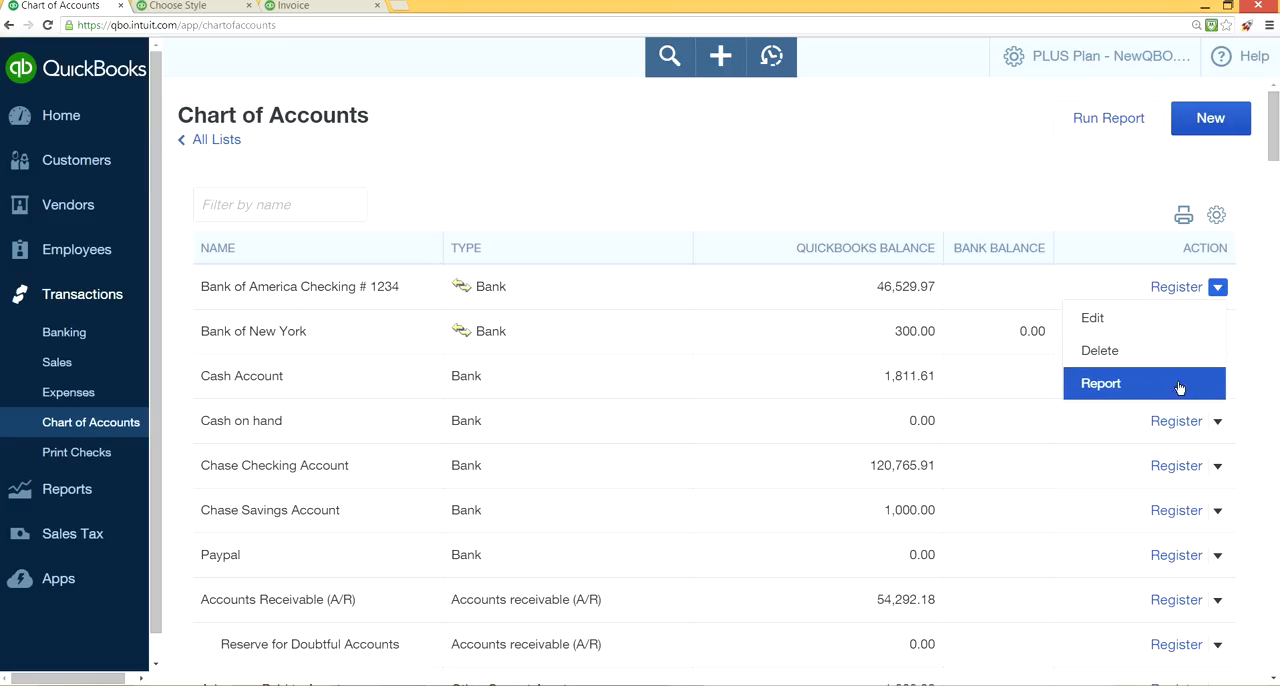
pyautogui.click(1121, 392)
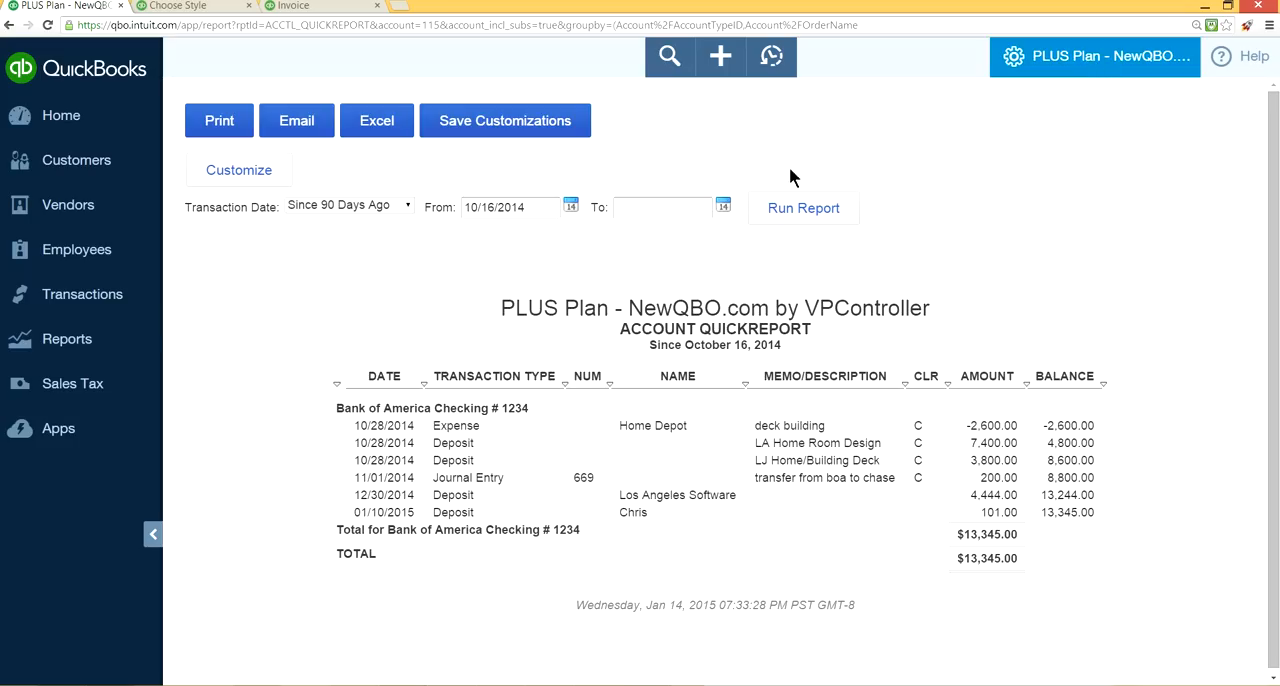
# Return to the Chart of Accounts and examine which accounts offer a register and which offer only a report.
pyautogui.click(84, 296)
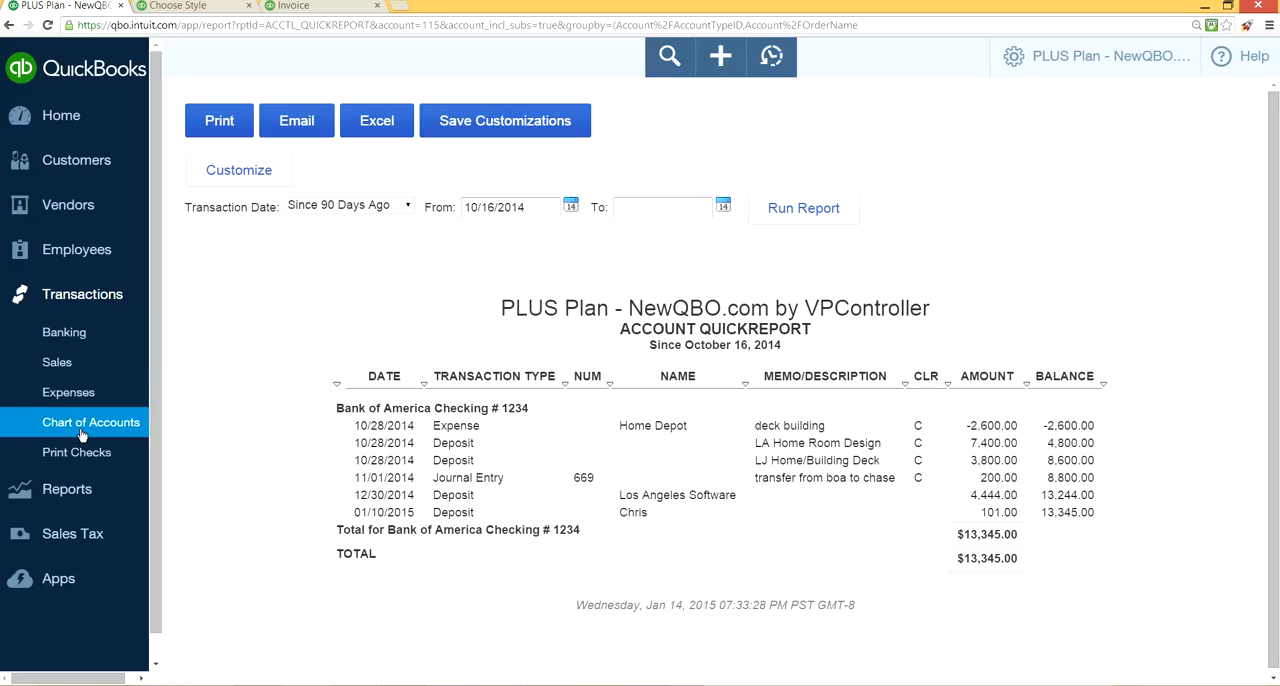
pyautogui.click(84, 424)
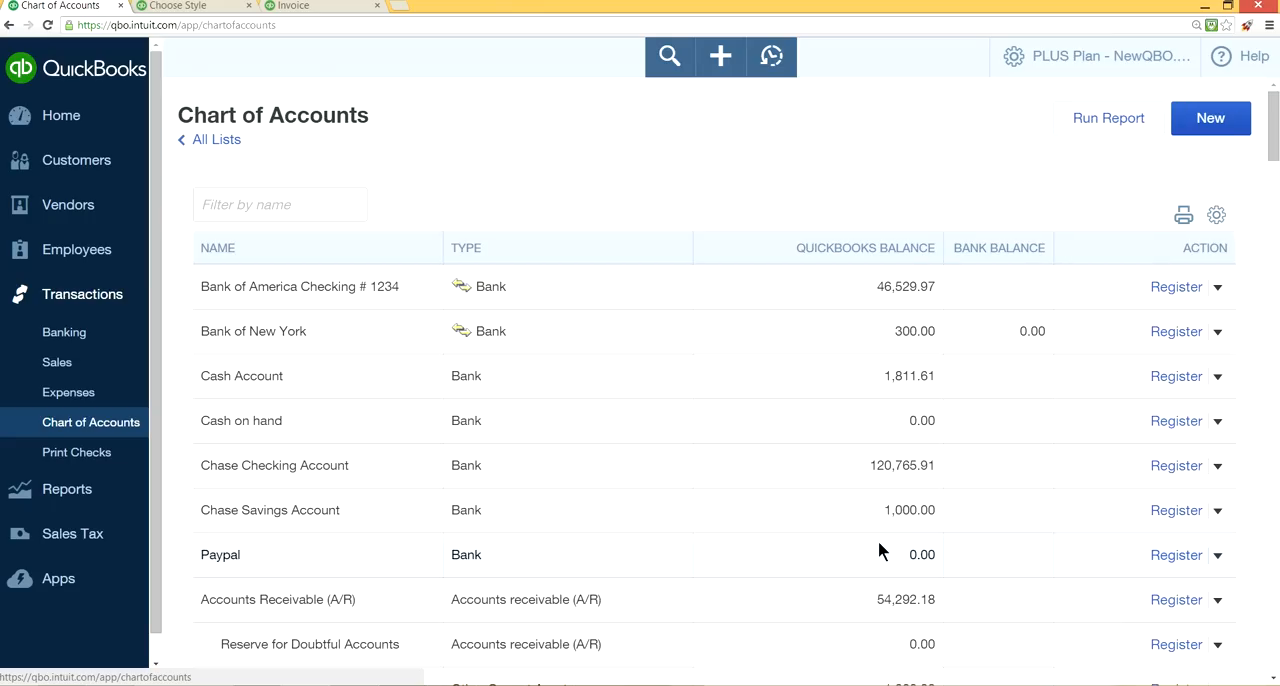
pyautogui.scroll(-5, 1054, 510)
pyautogui.scroll(-5, 1053, 513)
pyautogui.scroll(-5, 1053, 515)
pyautogui.scroll(6, 1053, 515)
pyautogui.scroll(10, 1052, 511)
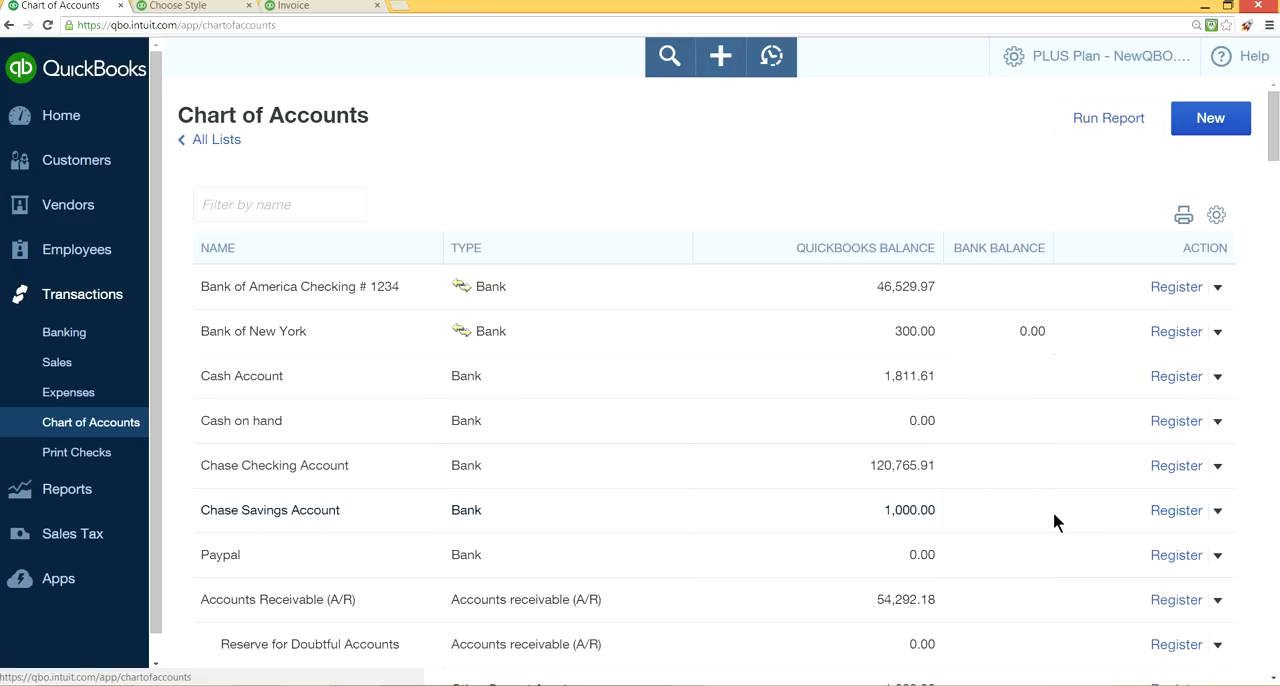
pyautogui.scroll(-1, 1052, 511)
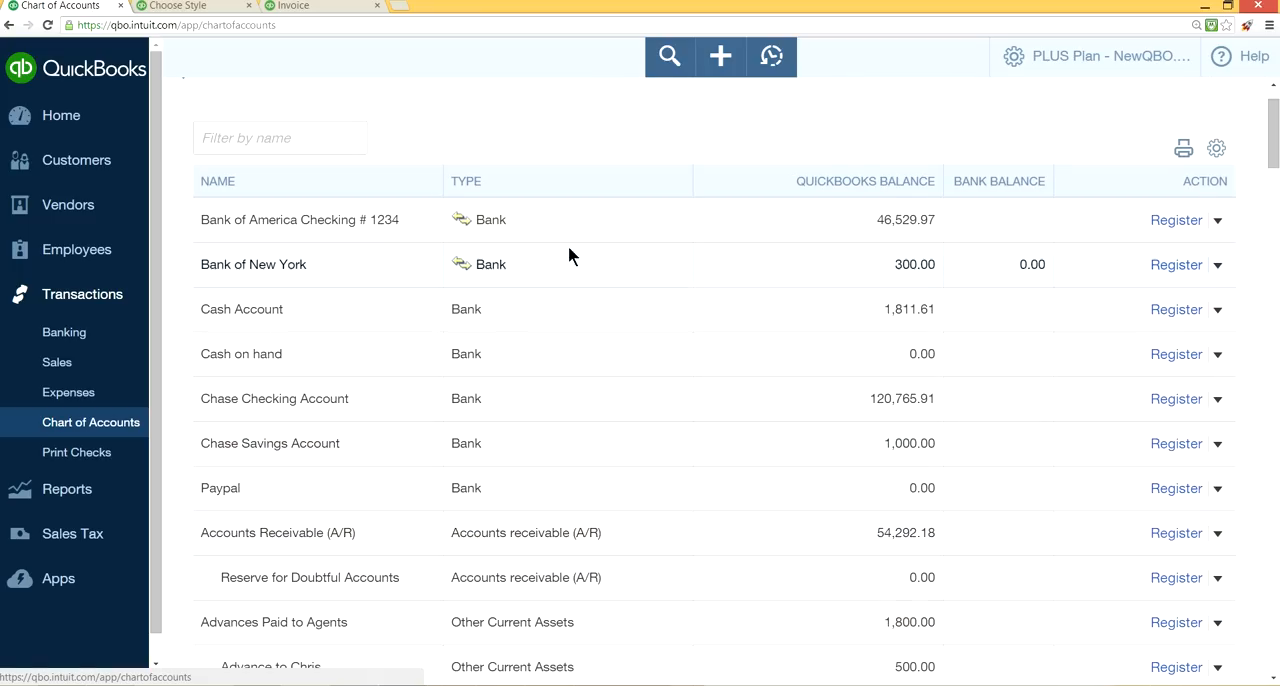
pyautogui.scroll(-15, 1084, 581)
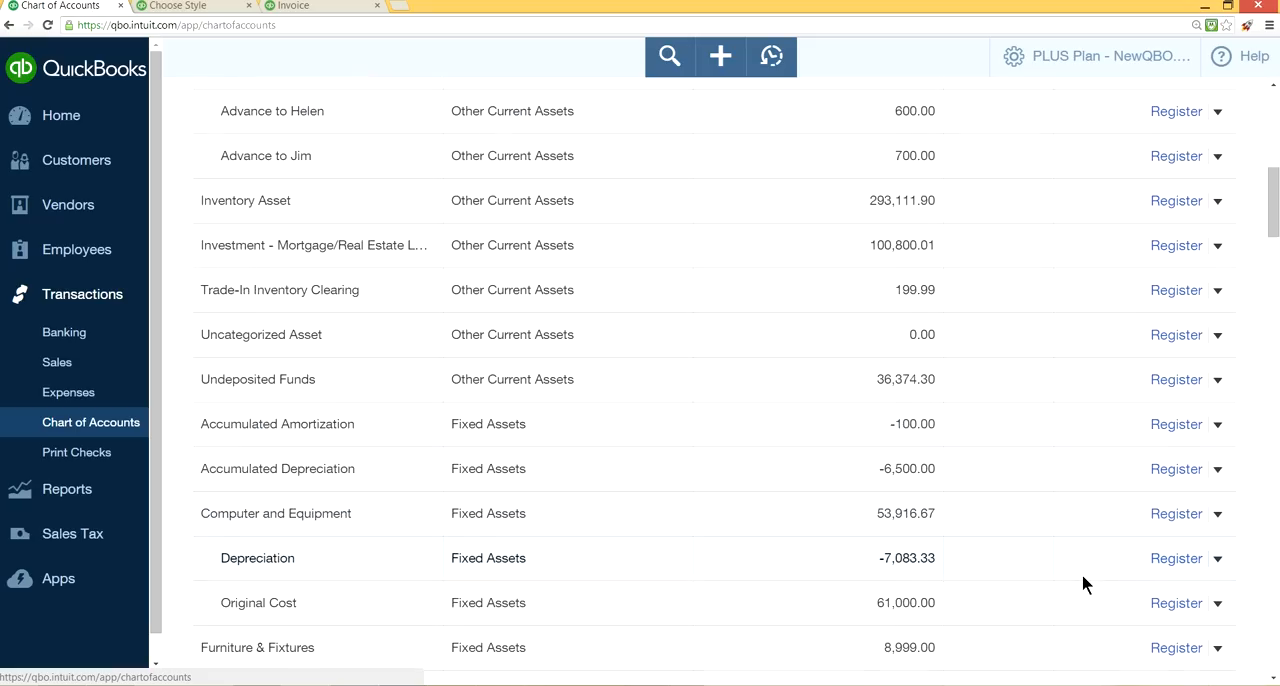
pyautogui.scroll(-8, 1083, 577)
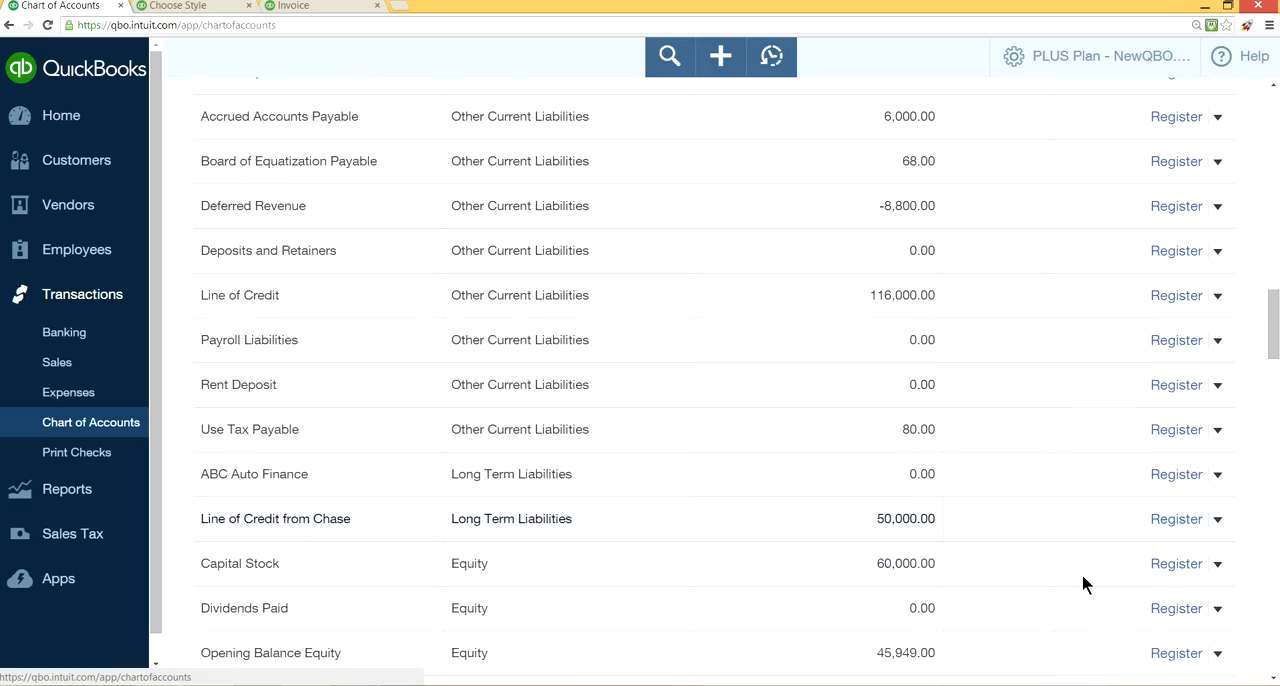
pyautogui.scroll(-3, 1083, 578)
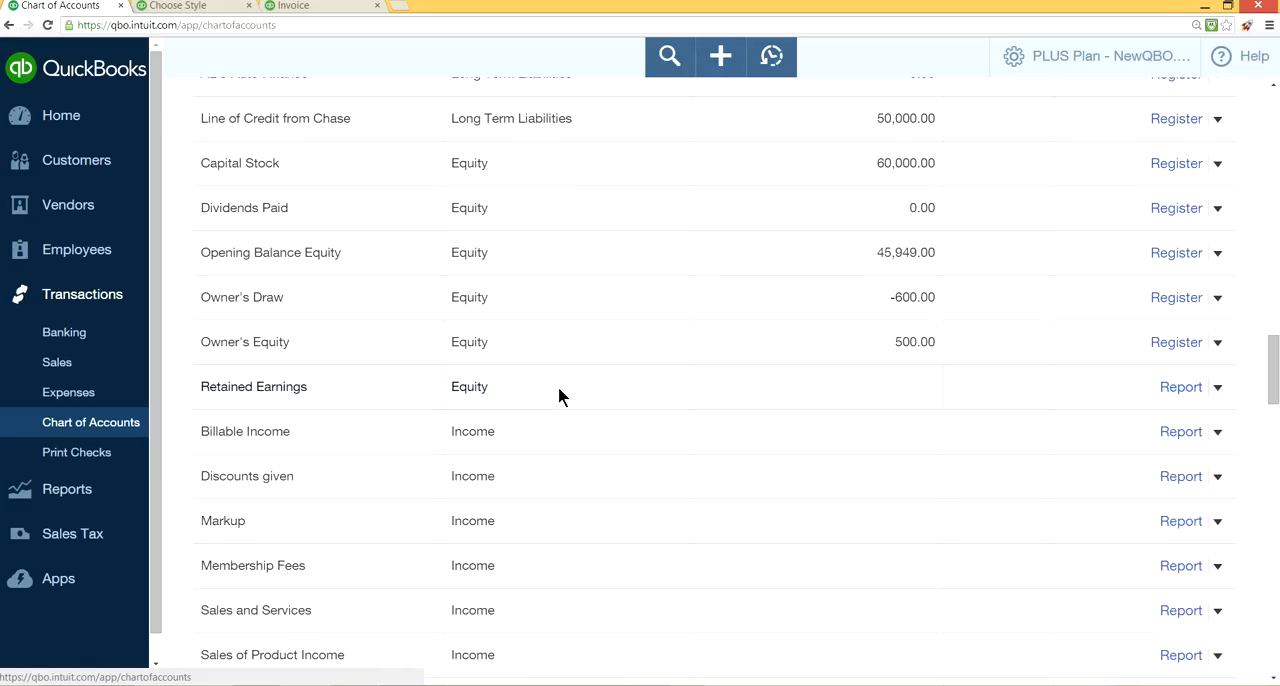
pyautogui.scroll(10, 591, 360)
pyautogui.scroll(15, 590, 364)
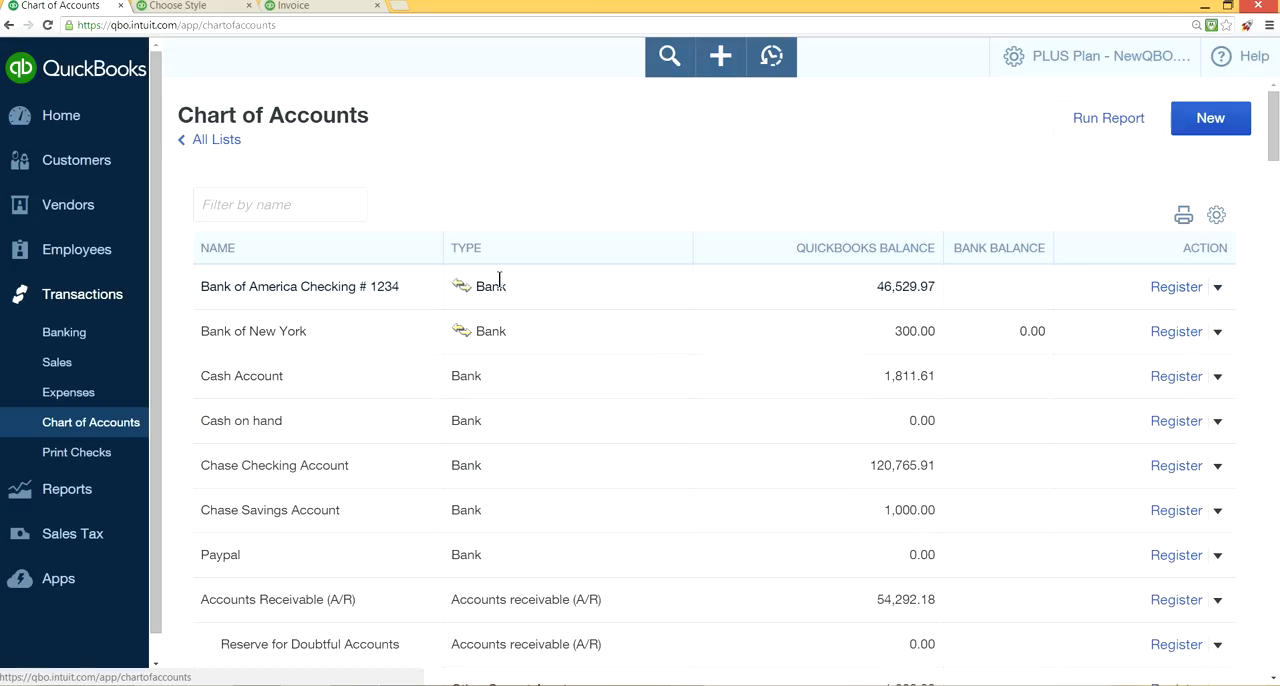
# Review the whole Chart of Accounts, comparing the balance sheet accounts with the income, cost of goods sold and expense accounts.
pyautogui.scroll(-15, 637, 476)
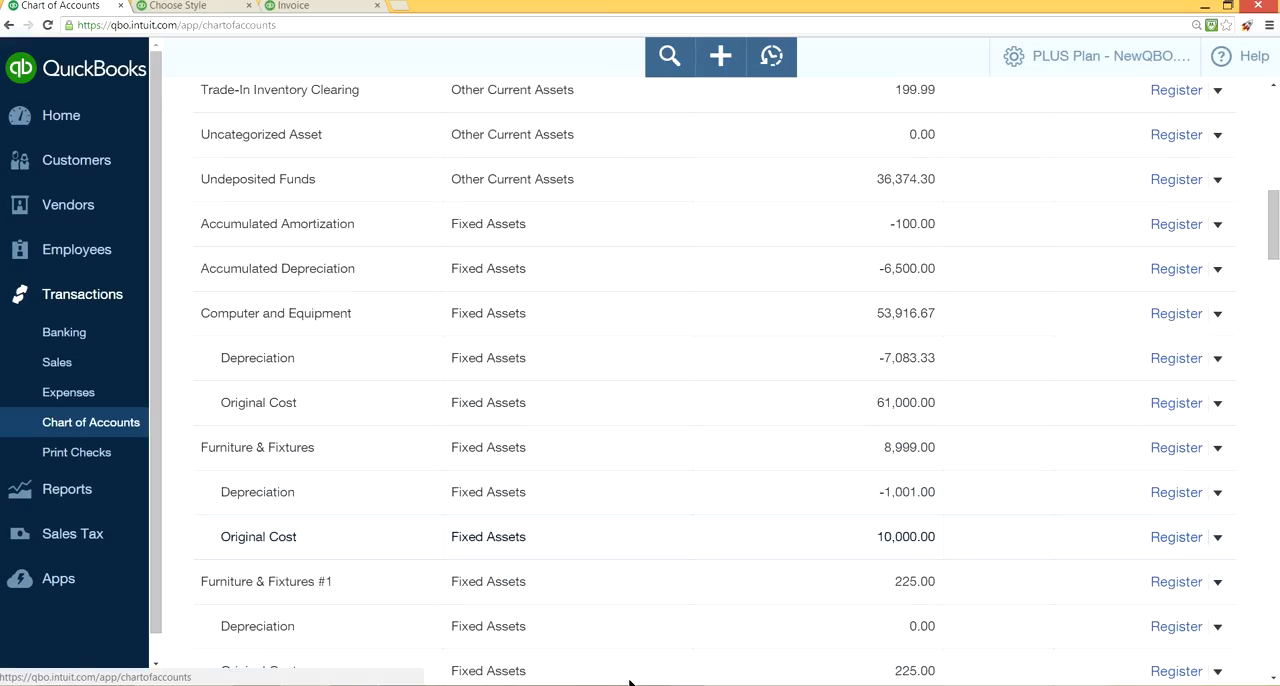
pyautogui.scroll(-15, 629, 683)
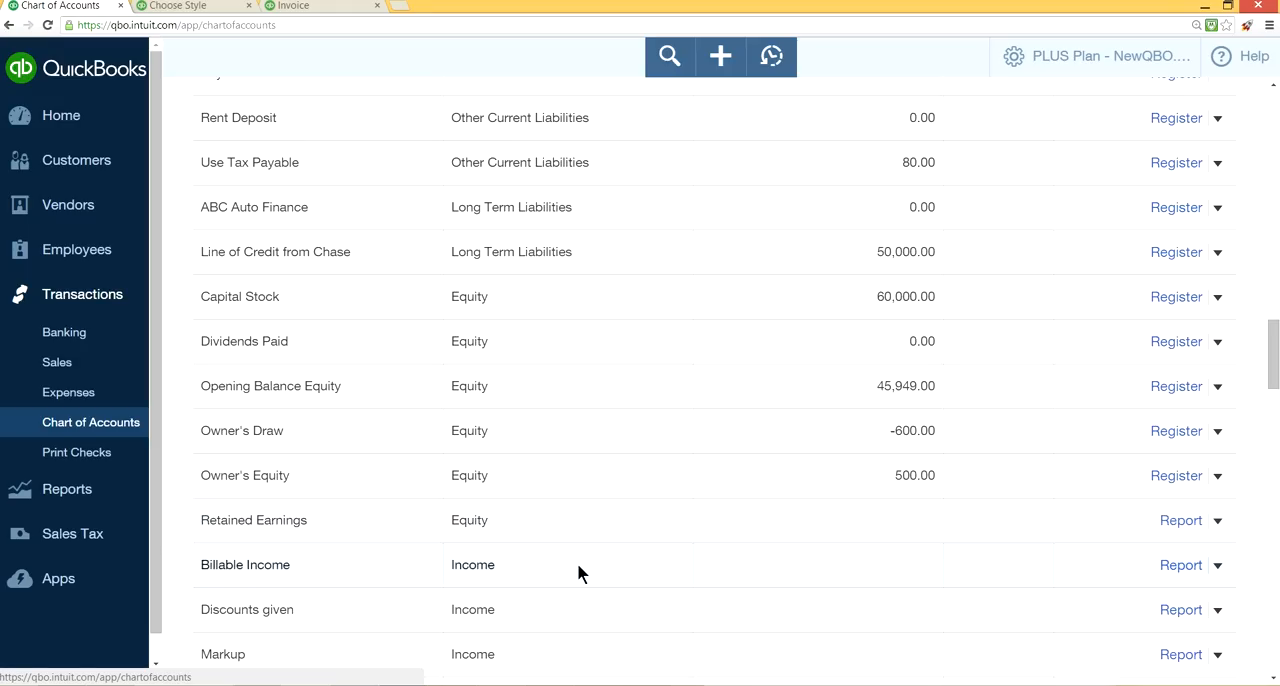
pyautogui.scroll(-2, 577, 560)
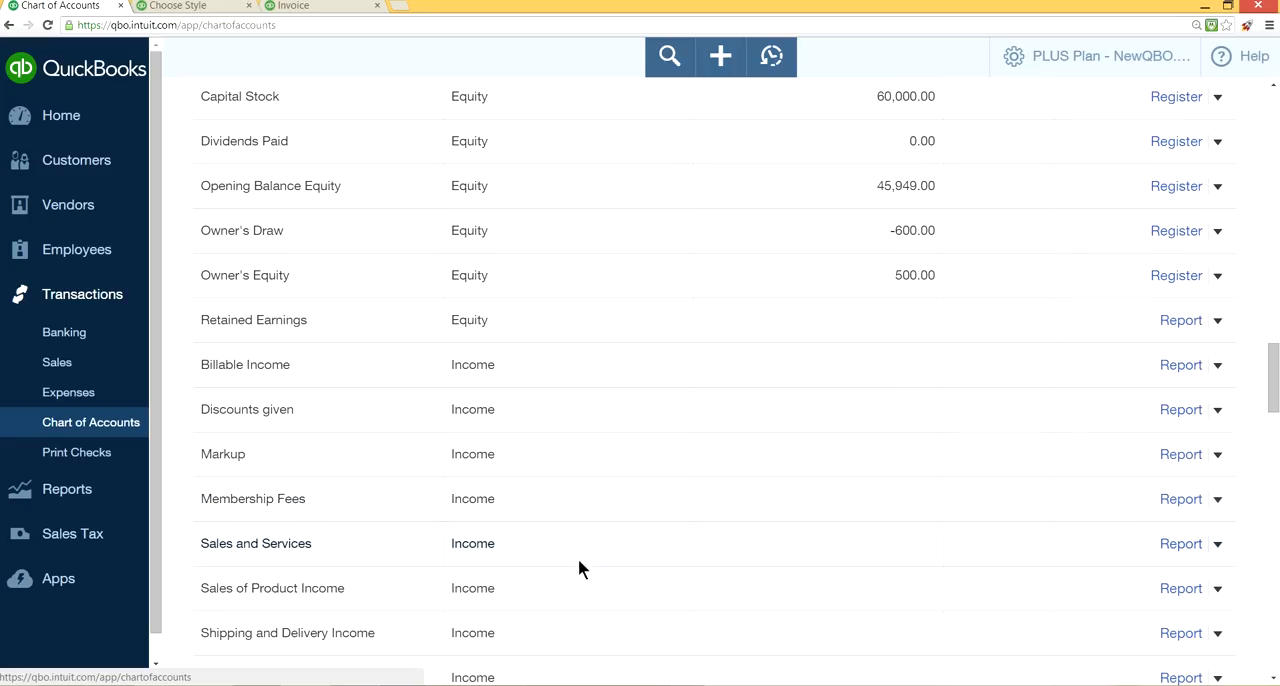
pyautogui.scroll(-13, 640, 368)
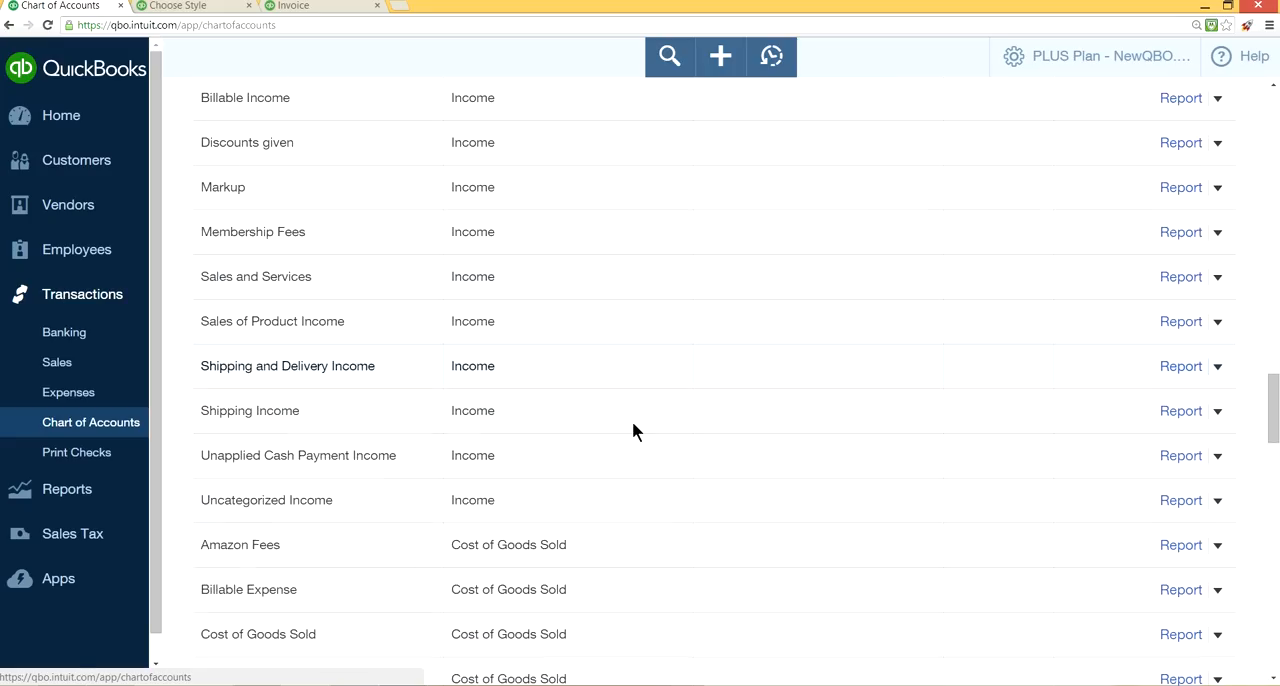
pyautogui.scroll(-9, 645, 477)
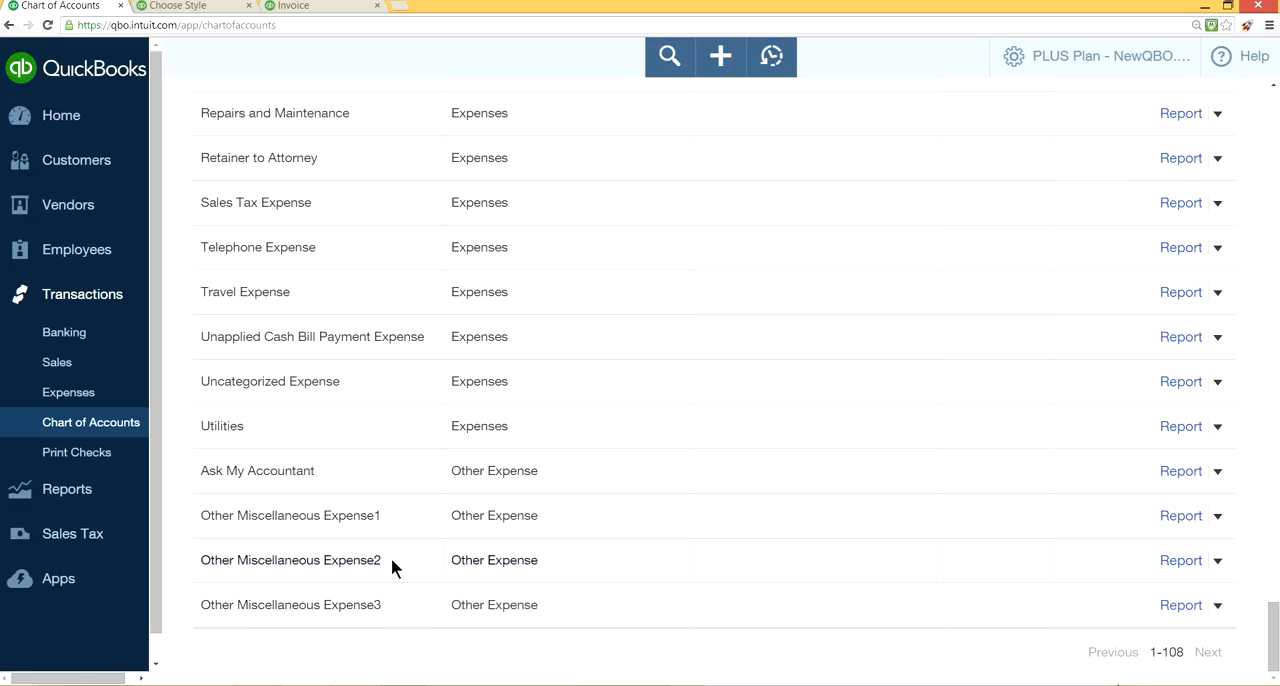
pyautogui.scroll(8, 691, 425)
pyautogui.scroll(15, 718, 424)
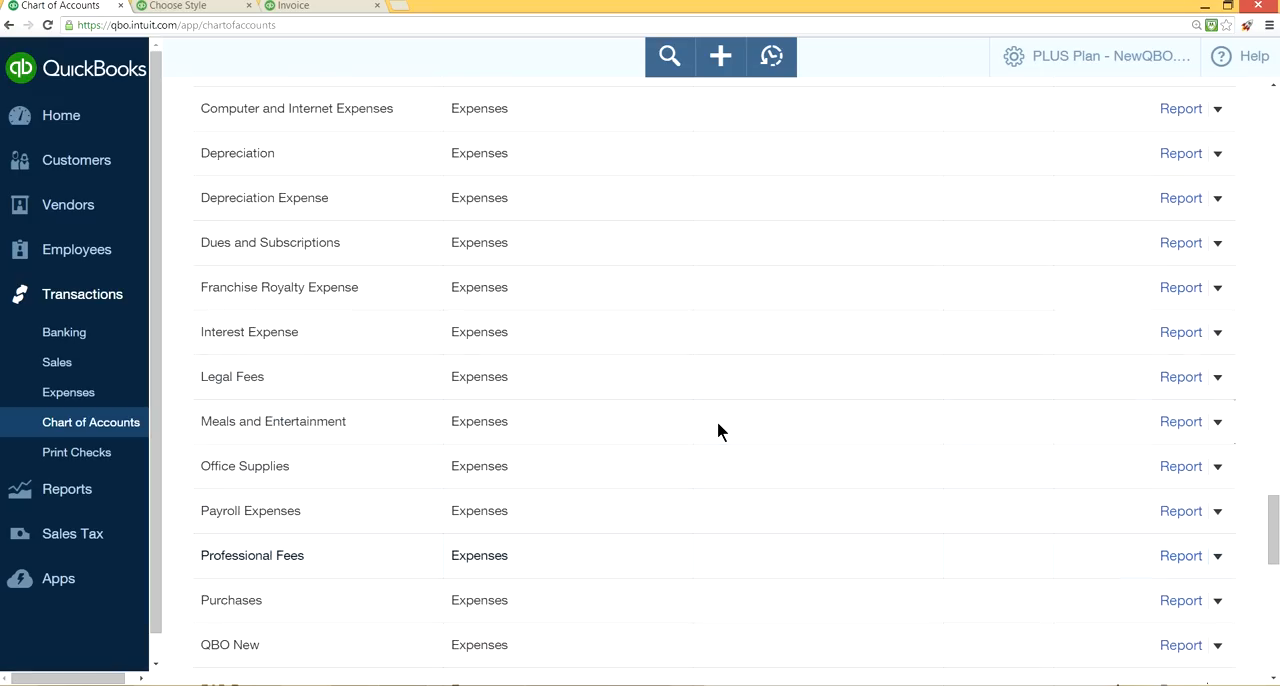
pyautogui.scroll(3, 716, 420)
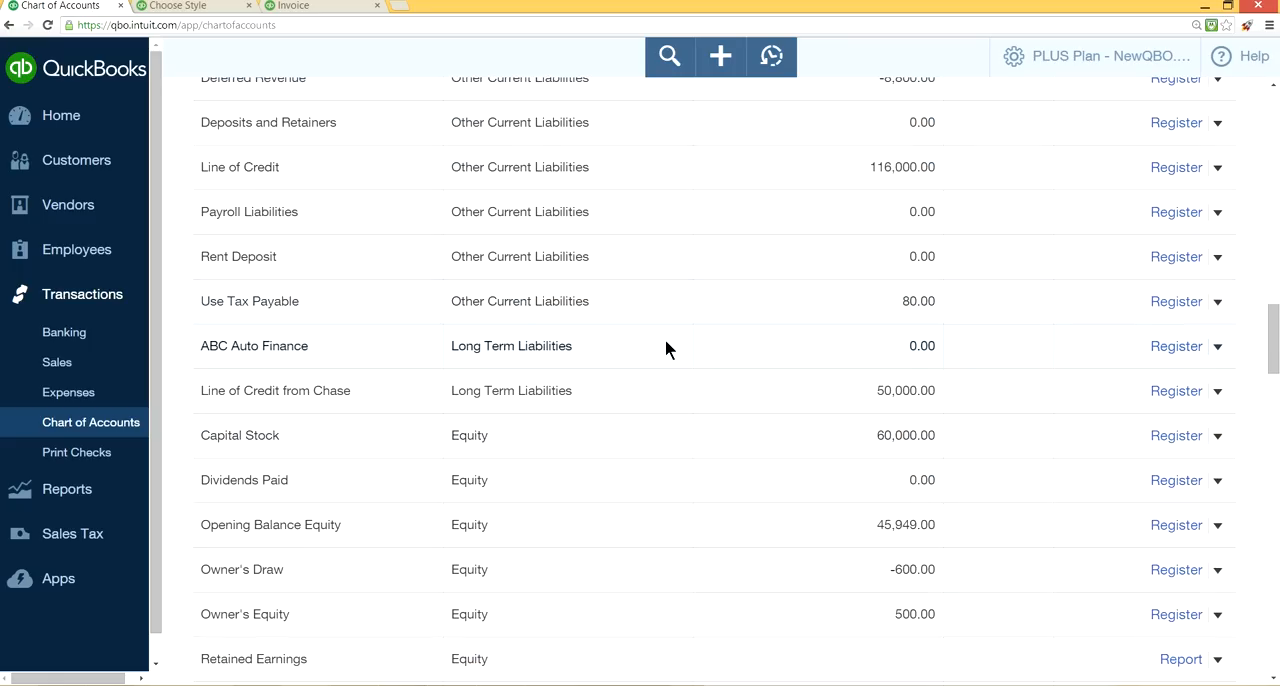
pyautogui.scroll(9, 666, 348)
pyautogui.scroll(20, 666, 348)
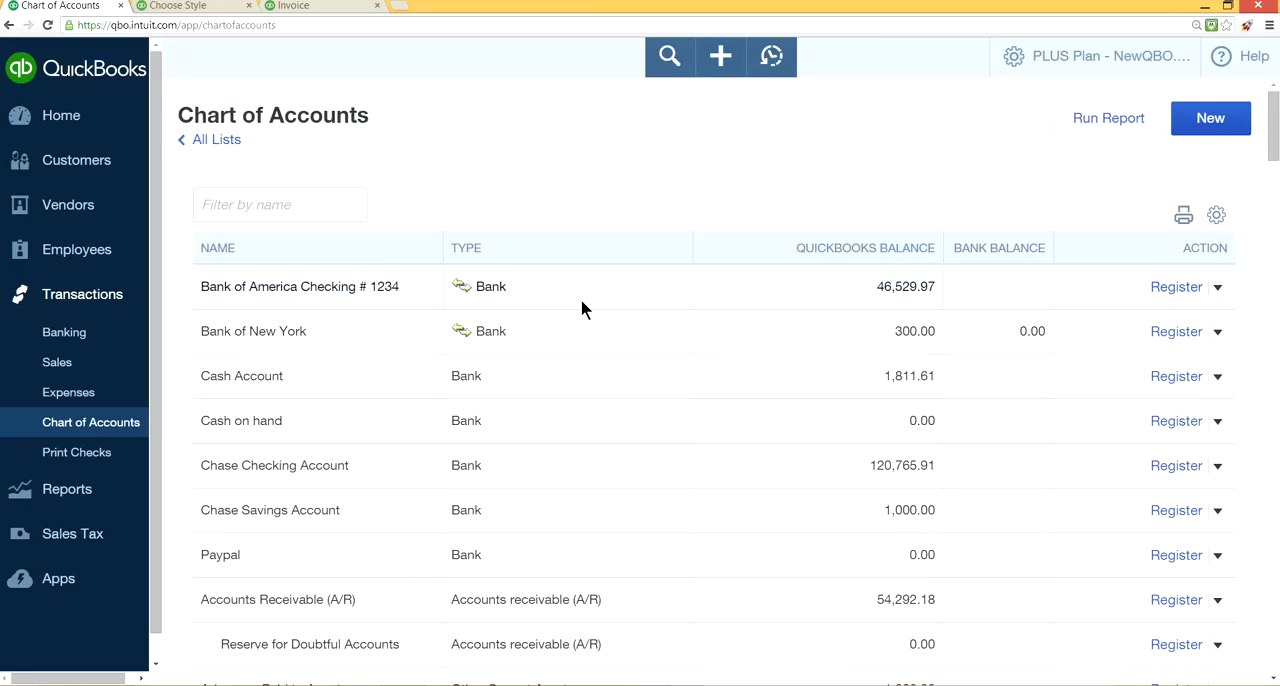
# Examine the order of account types in the list, from bank and asset accounts through liabilities and equity to other expenses.
pyautogui.scroll(-3, 672, 482)
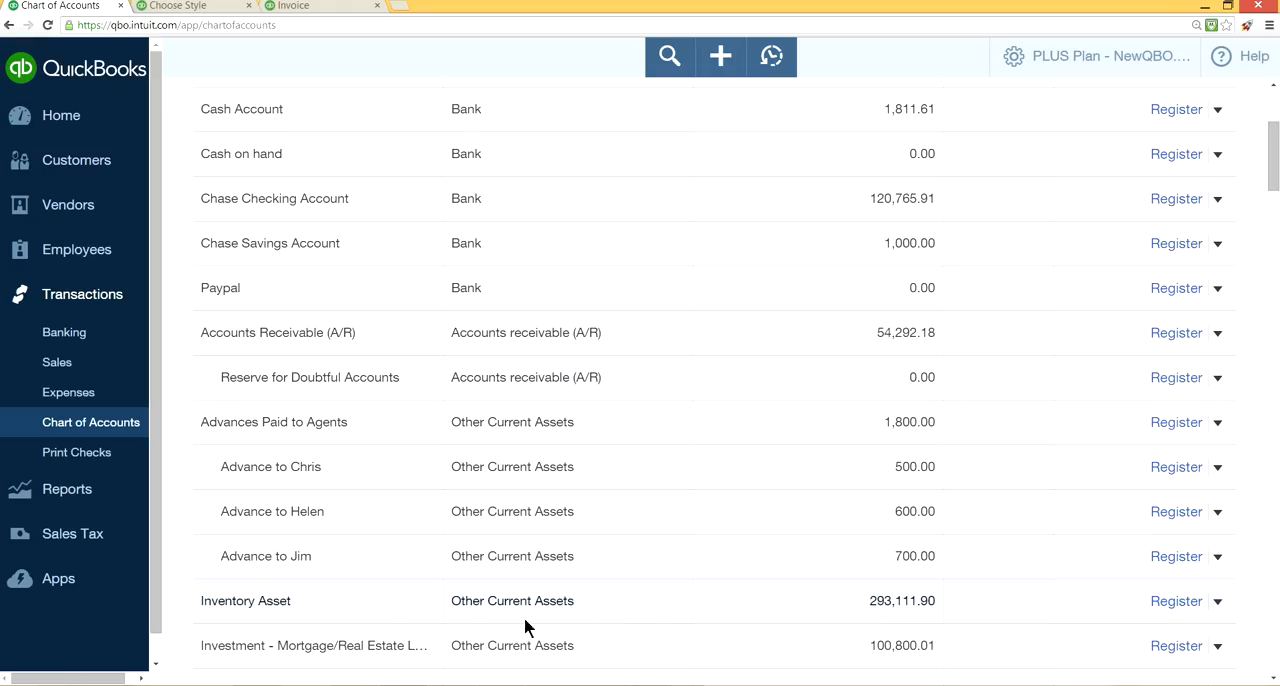
pyautogui.scroll(-2, 668, 613)
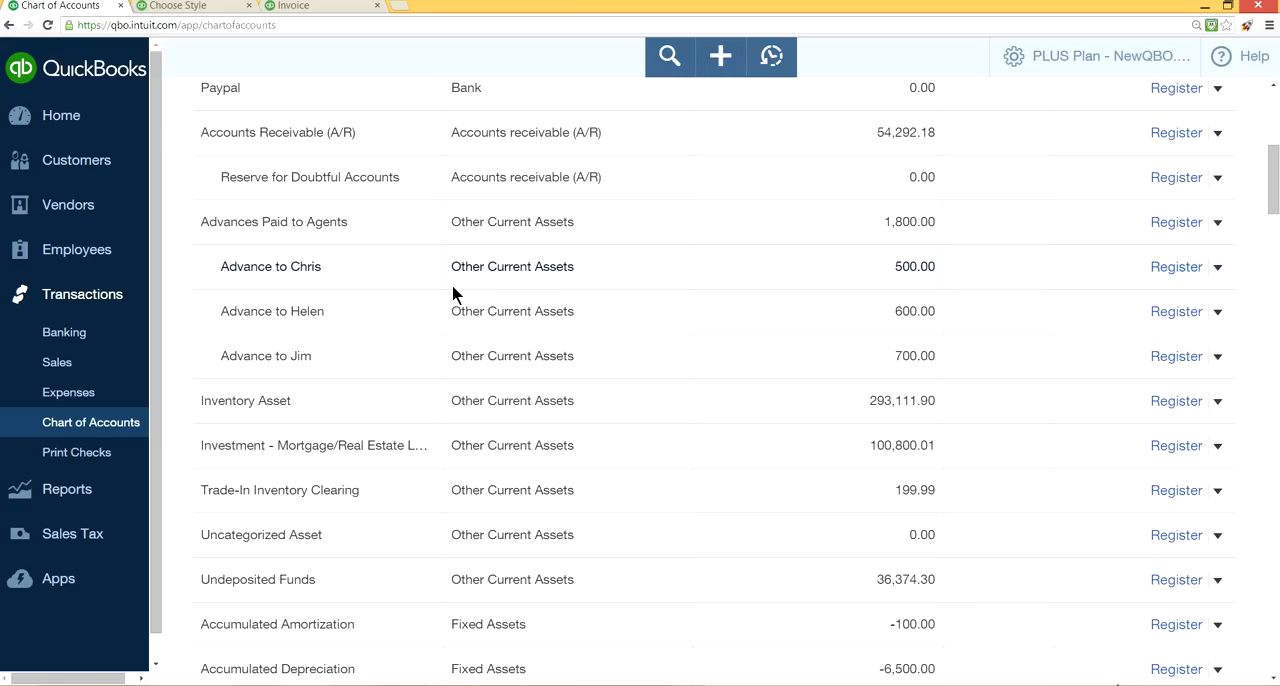
pyautogui.scroll(-5, 660, 334)
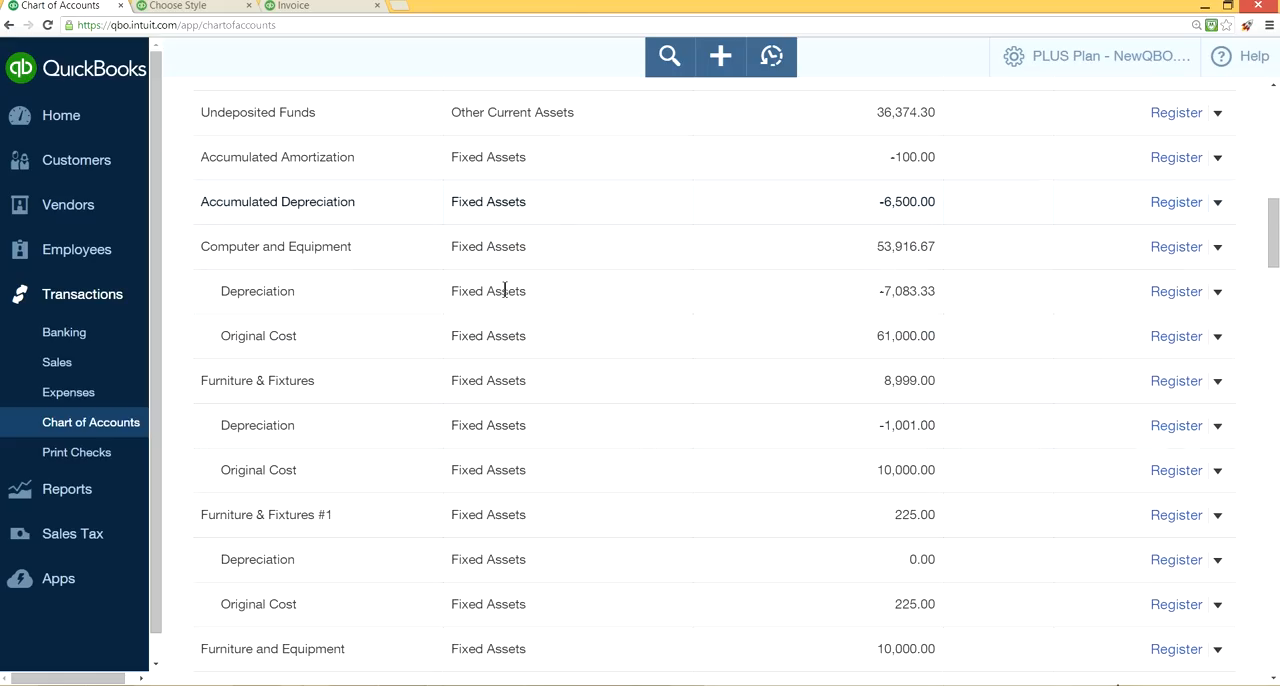
pyautogui.scroll(-1, 489, 392)
pyautogui.scroll(-2, 477, 337)
pyautogui.scroll(3, 477, 337)
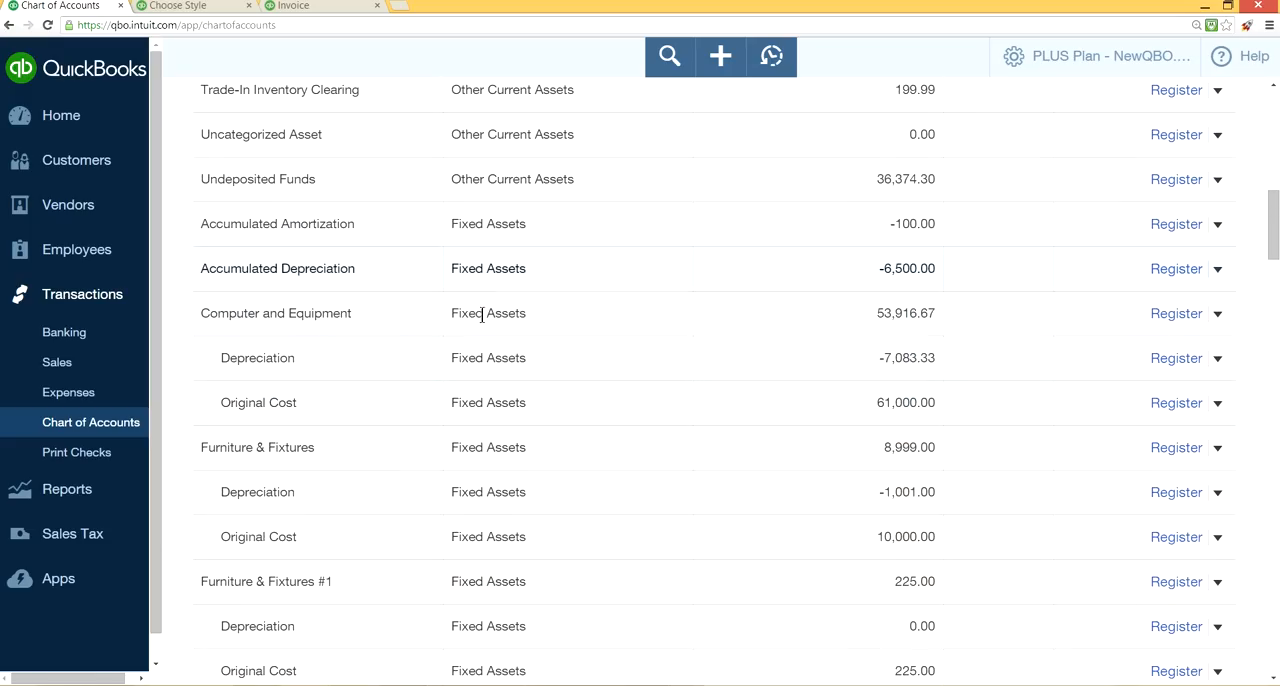
pyautogui.scroll(-4, 636, 468)
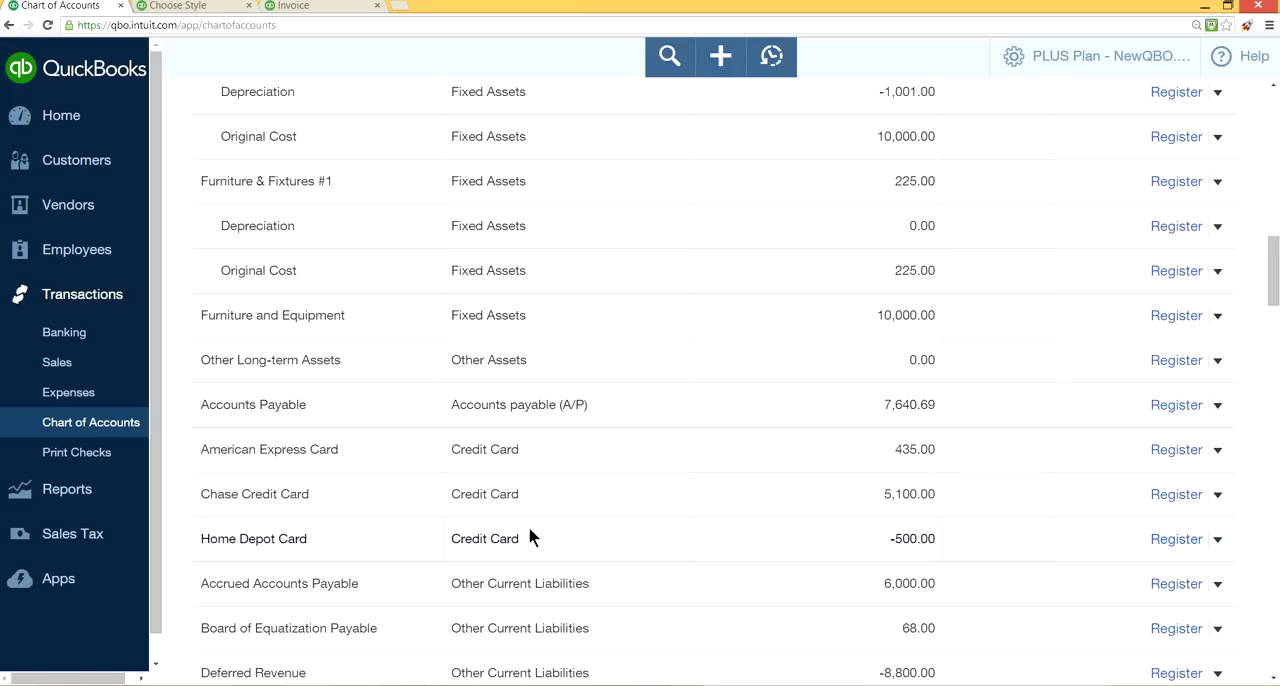
pyautogui.scroll(-3, 557, 479)
pyautogui.scroll(-3, 566, 483)
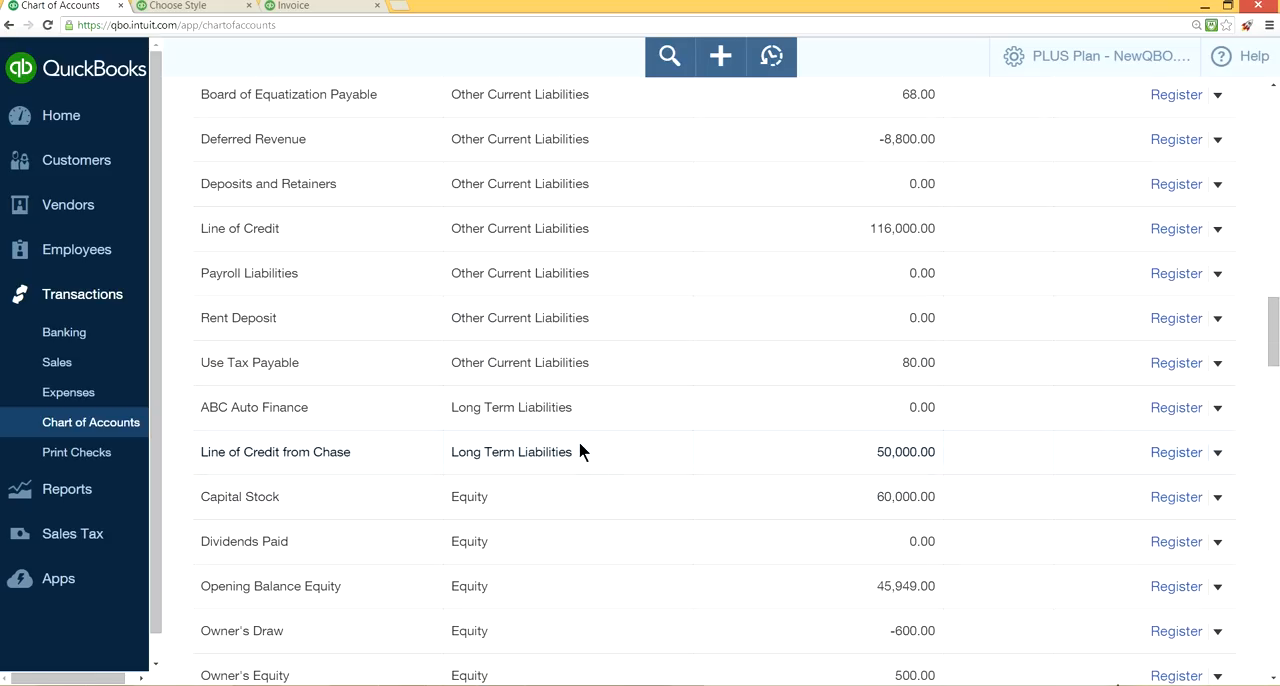
pyautogui.scroll(-3, 521, 478)
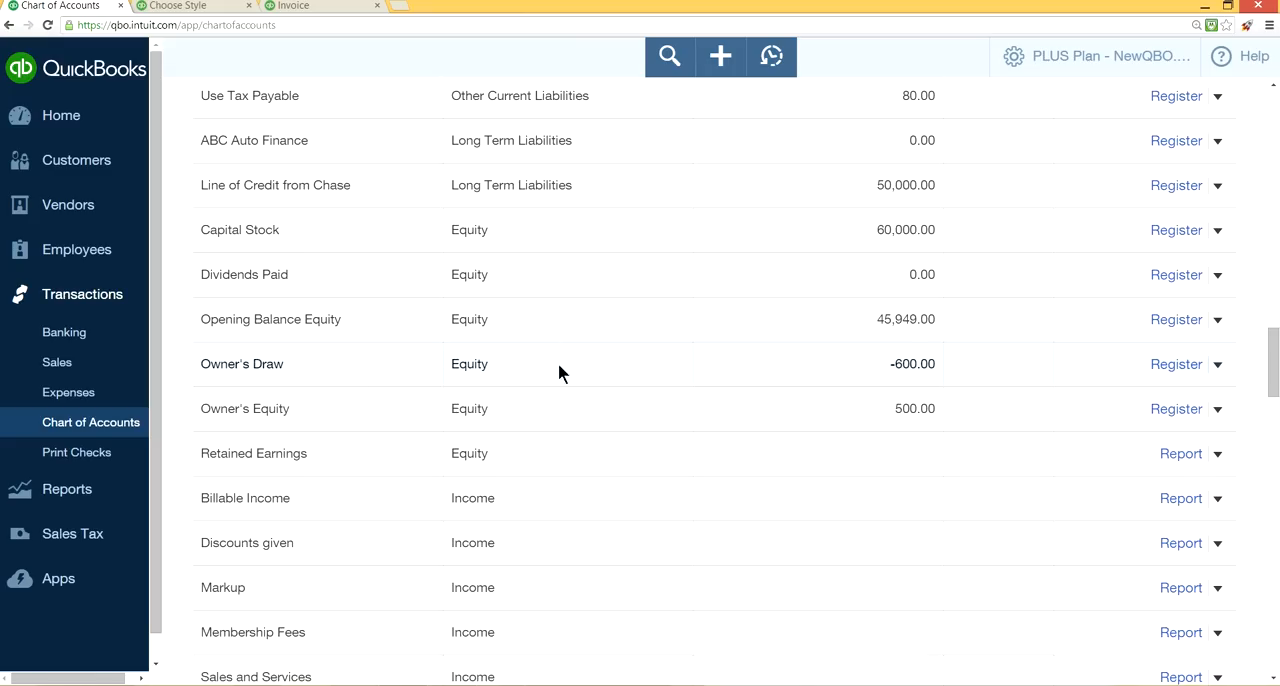
pyautogui.scroll(-11, 695, 463)
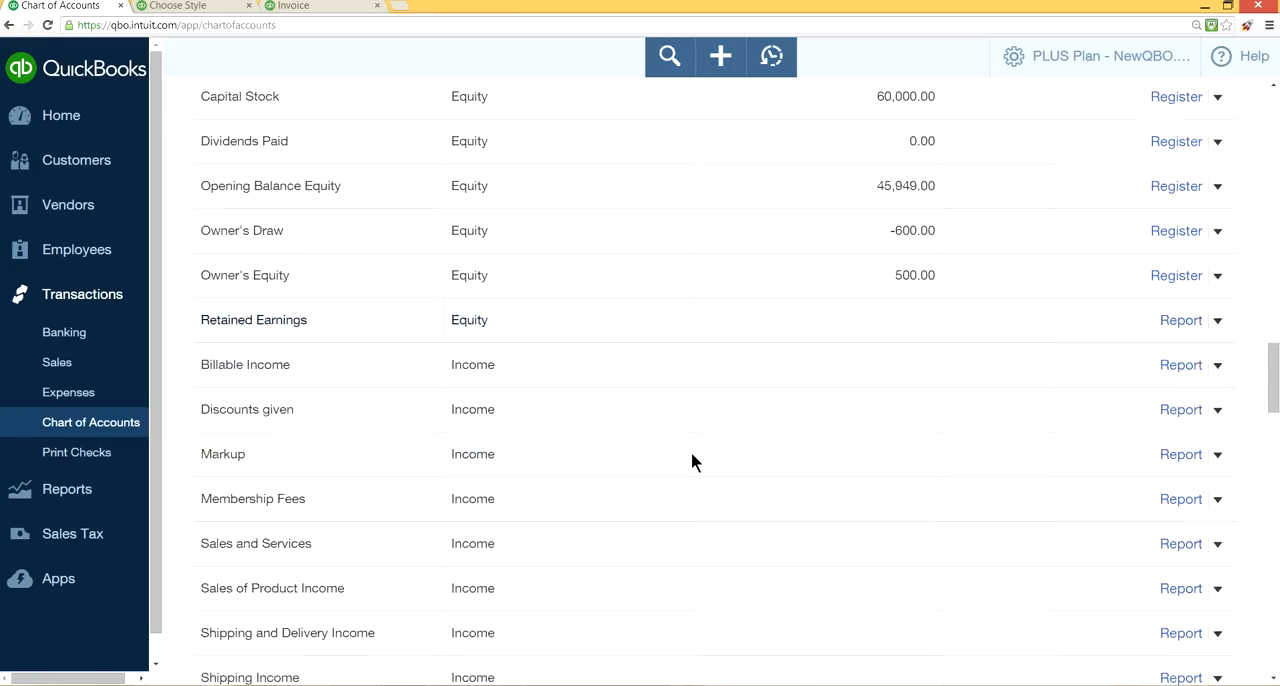
pyautogui.scroll(-13, 698, 543)
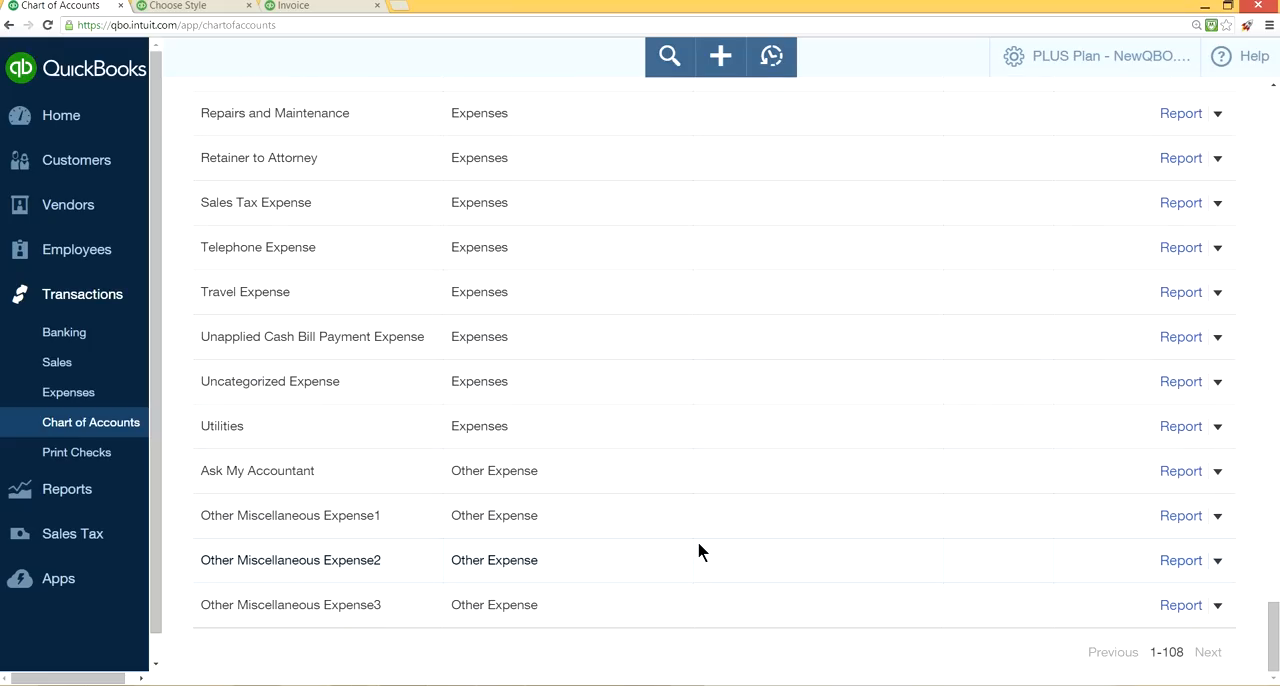
# Open QuickBooks Labs from the company settings and preview the Autocomplete widget's demonstration video.
pyautogui.scroll(13, 699, 548)
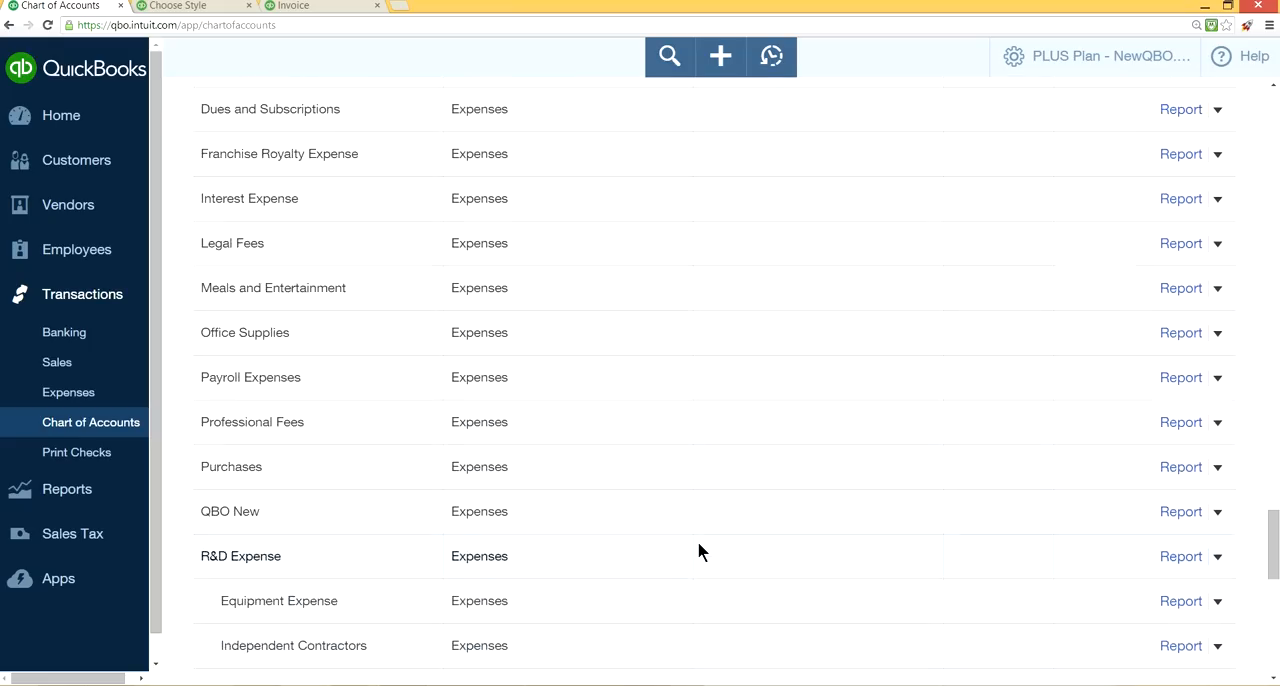
pyautogui.click(1026, 52)
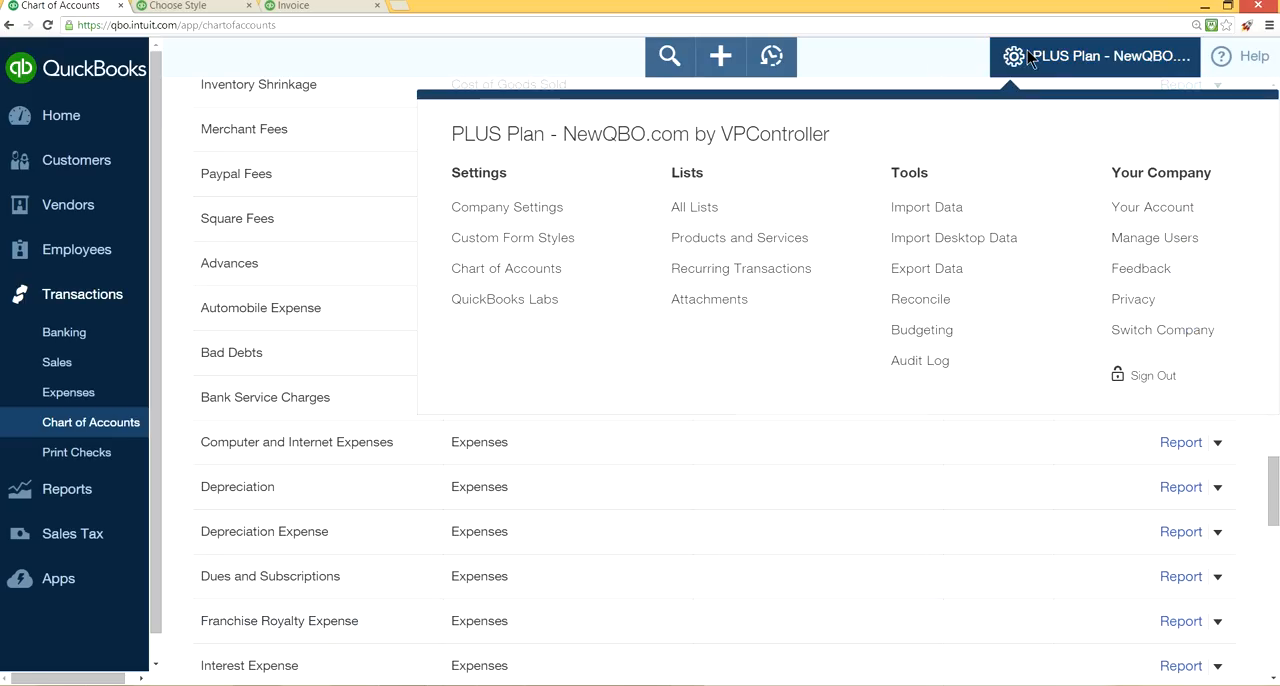
pyautogui.click(537, 309)
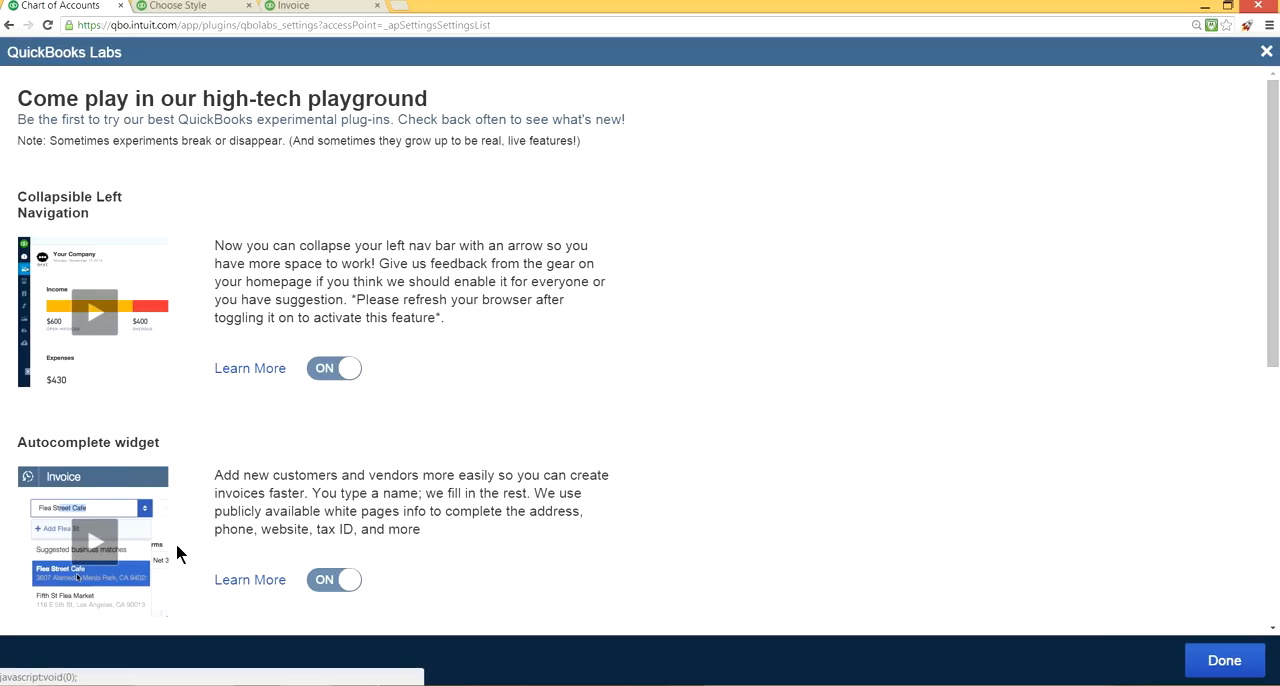
pyautogui.click(95, 547)
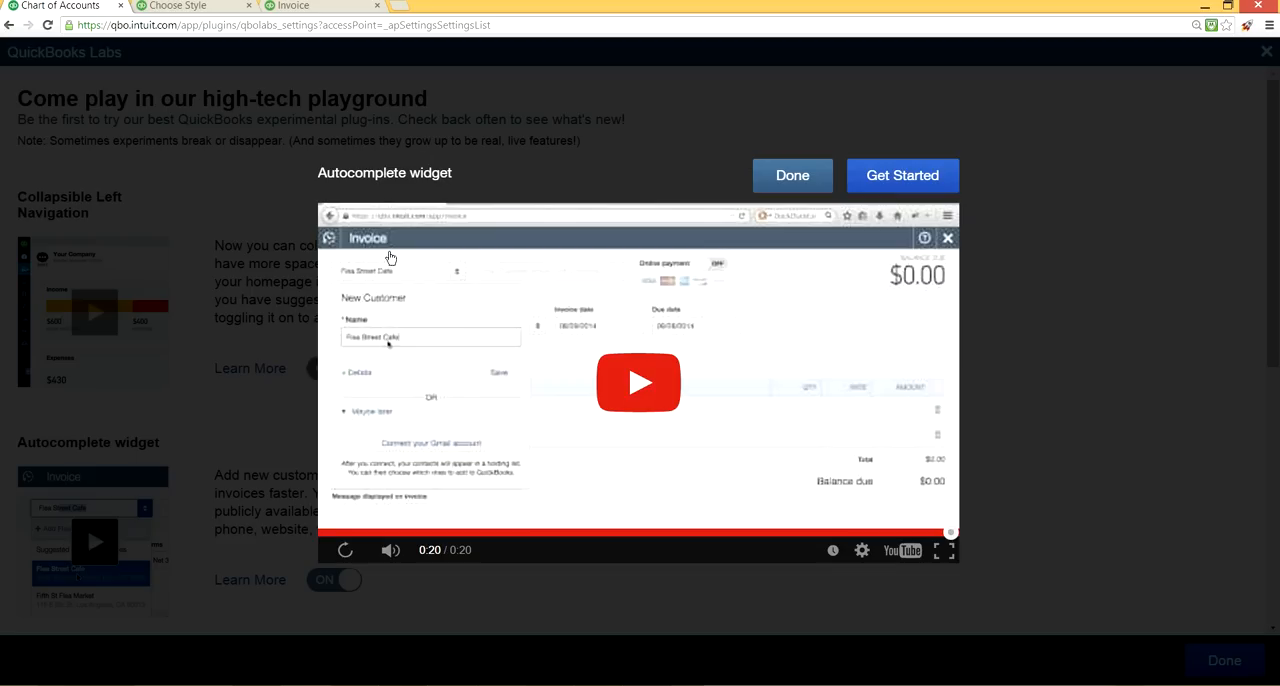
pyautogui.click(690, 137)
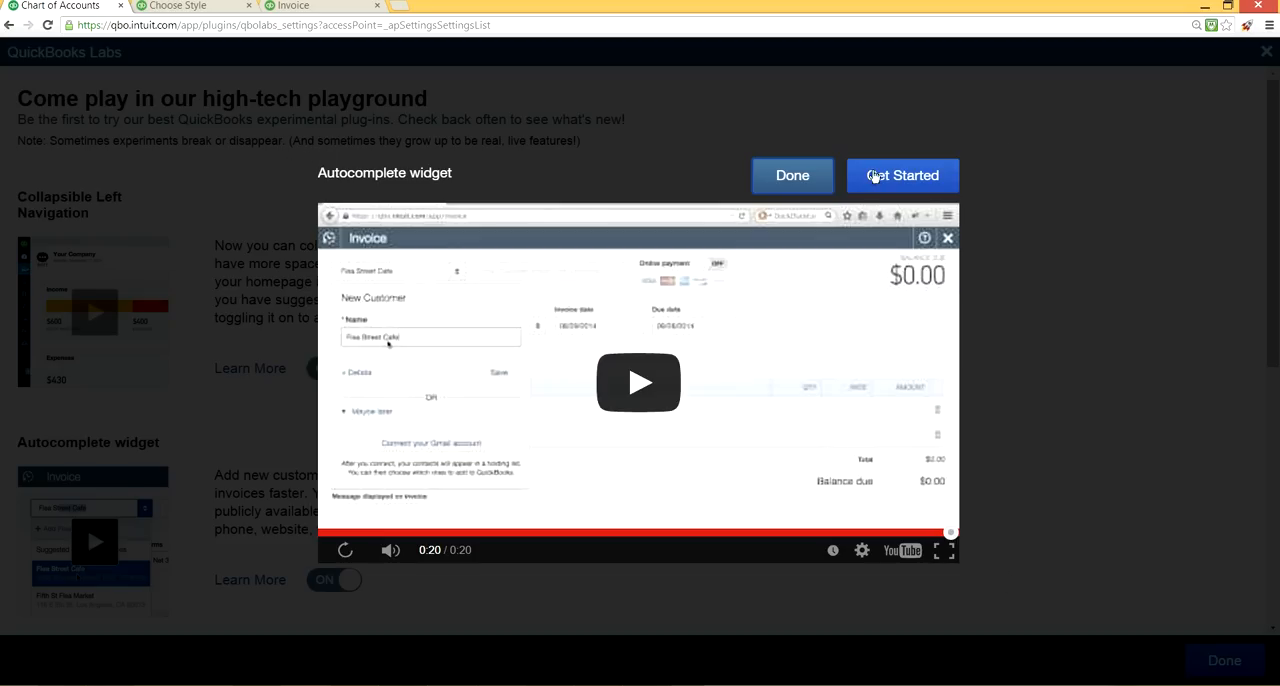
pyautogui.click(789, 176)
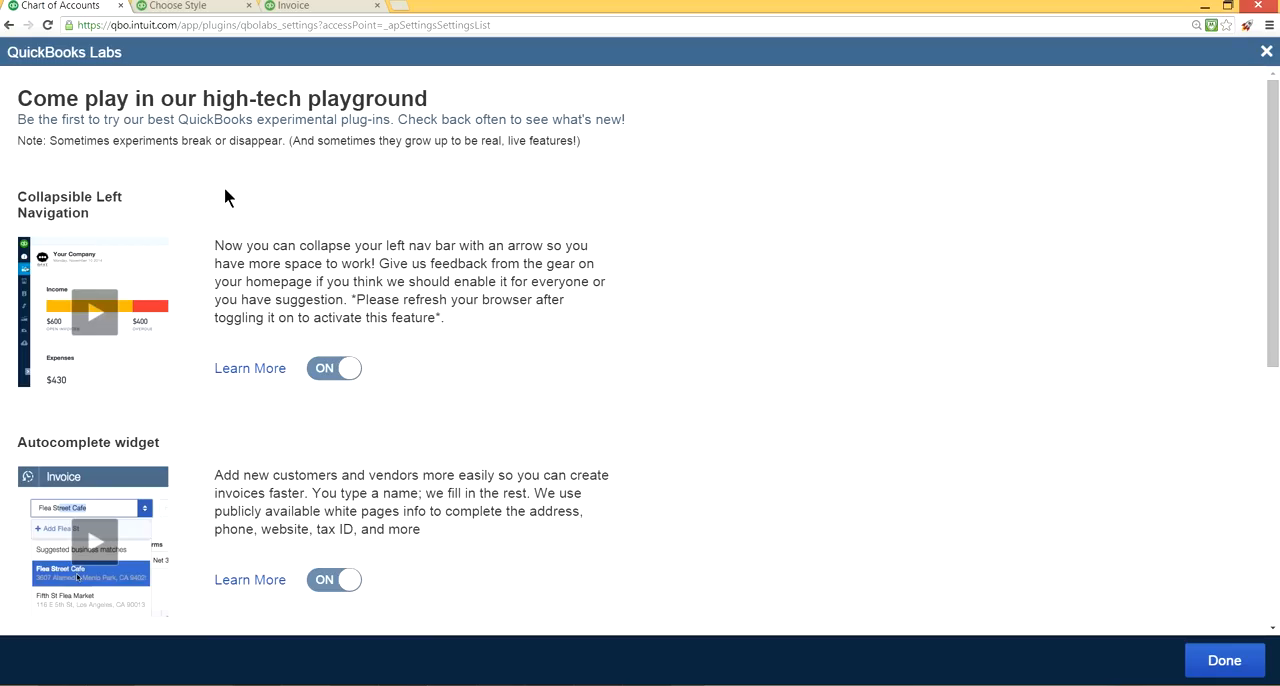
# Switch to the open invoice #15-00001 and leave it without saving.
pyautogui.click(328, 8)
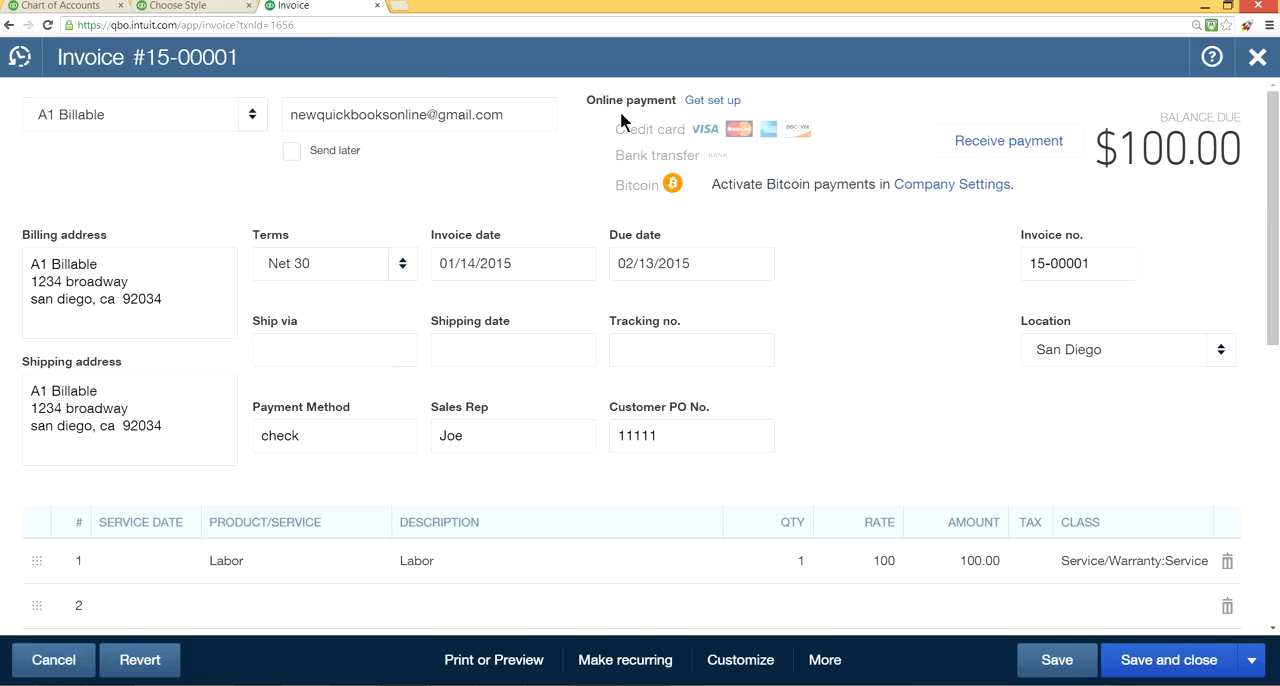
pyautogui.click(1257, 57)
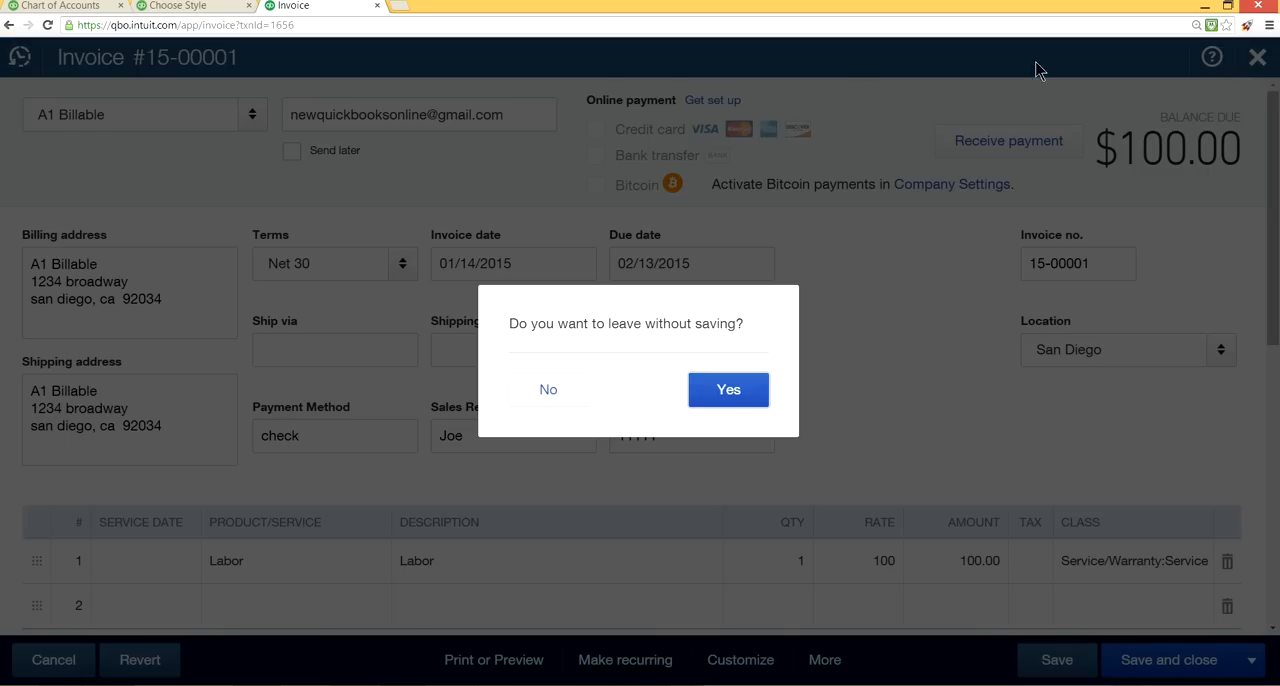
pyautogui.click(714, 392)
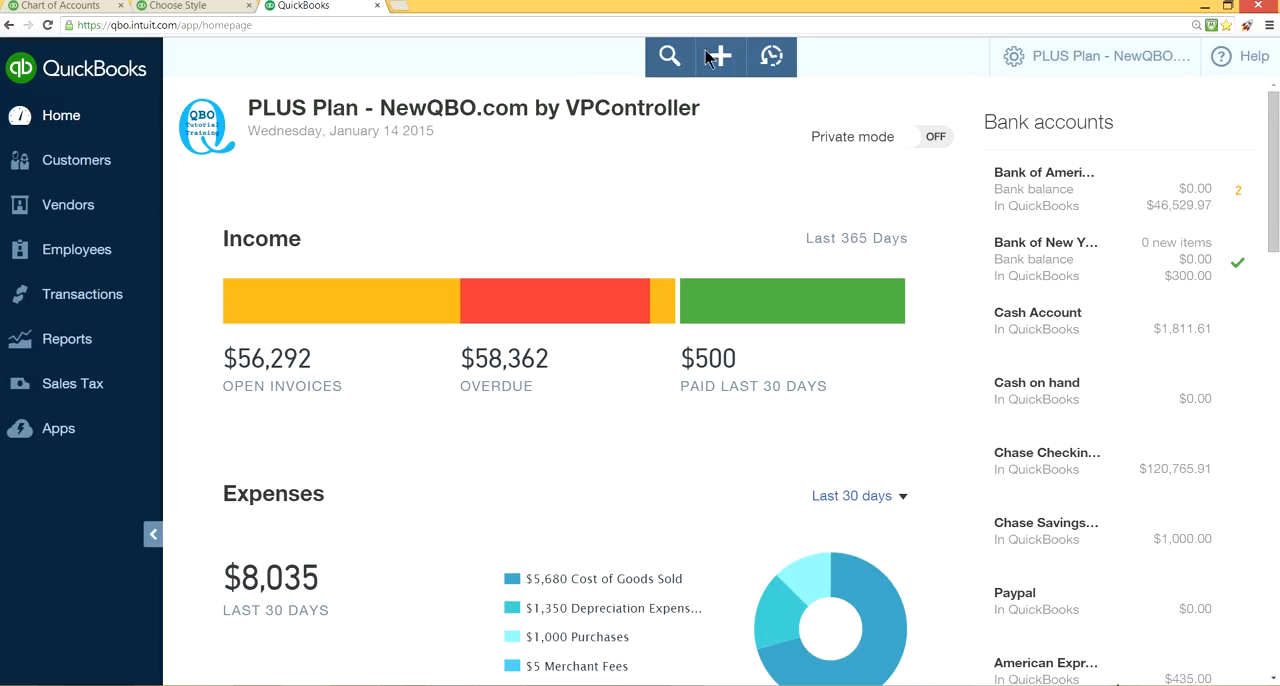
# Start a new expense and add the suggested business match IB Trucking as a vendor.
pyautogui.click(720, 58)
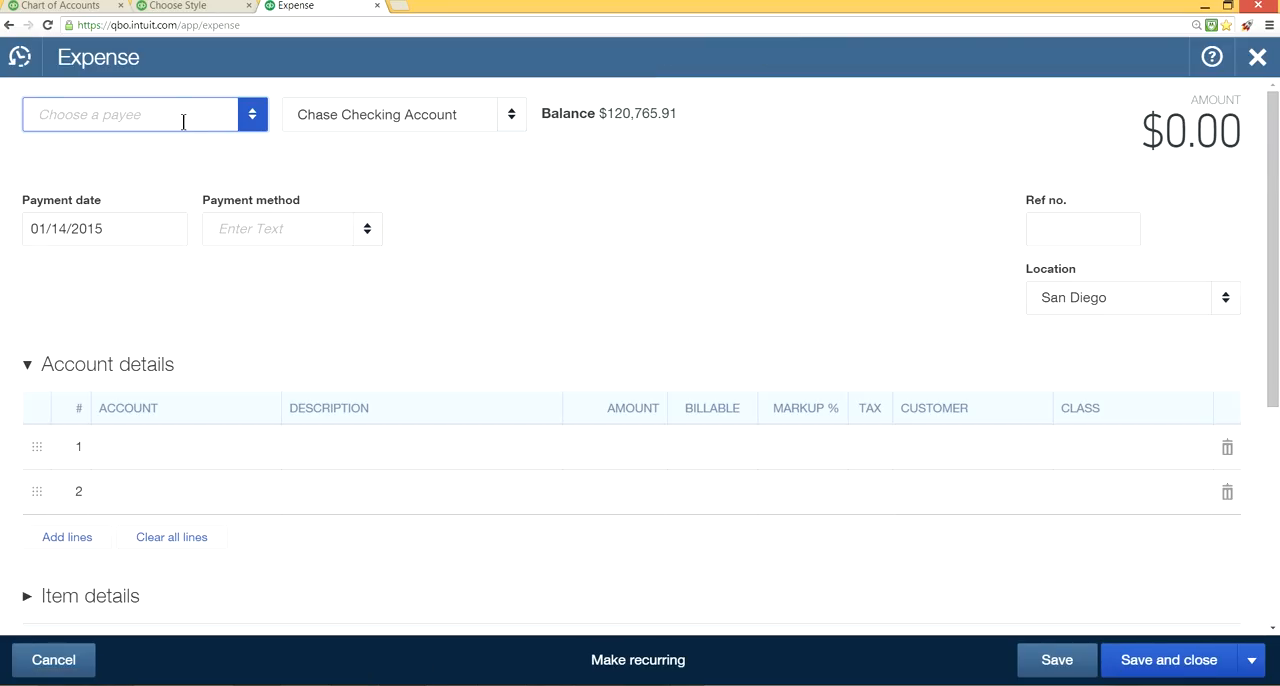
pyautogui.write('Ib')
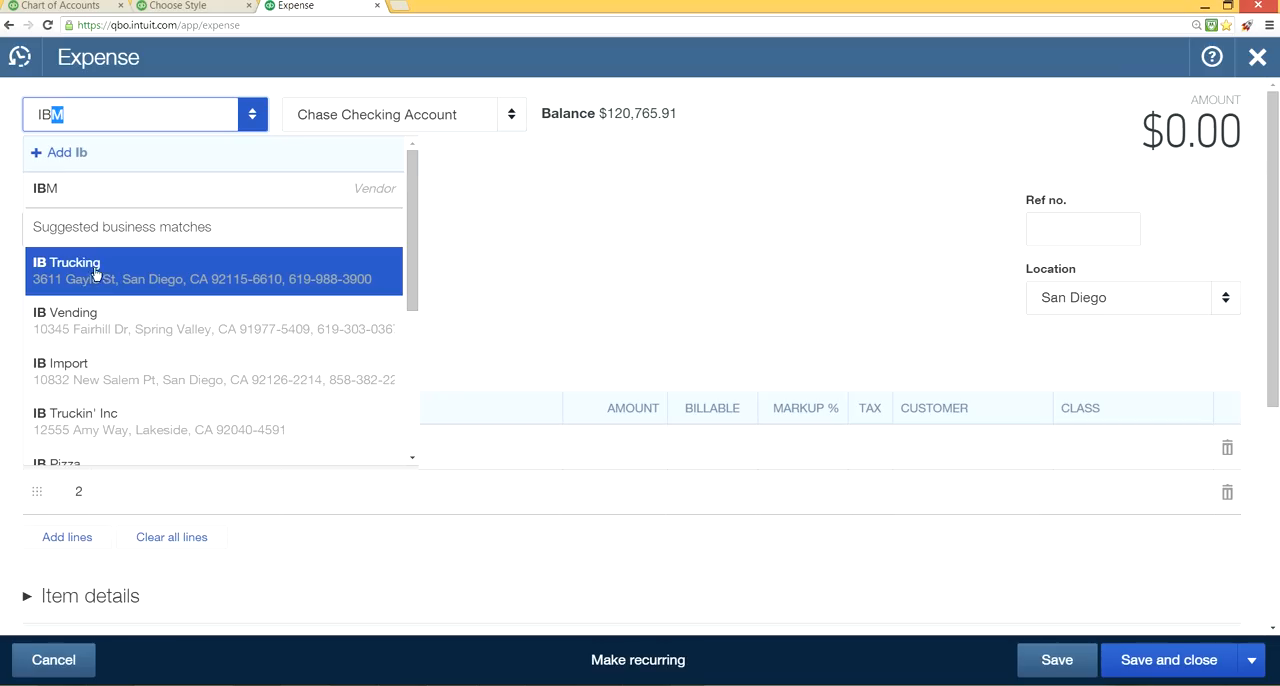
pyautogui.click(130, 283)
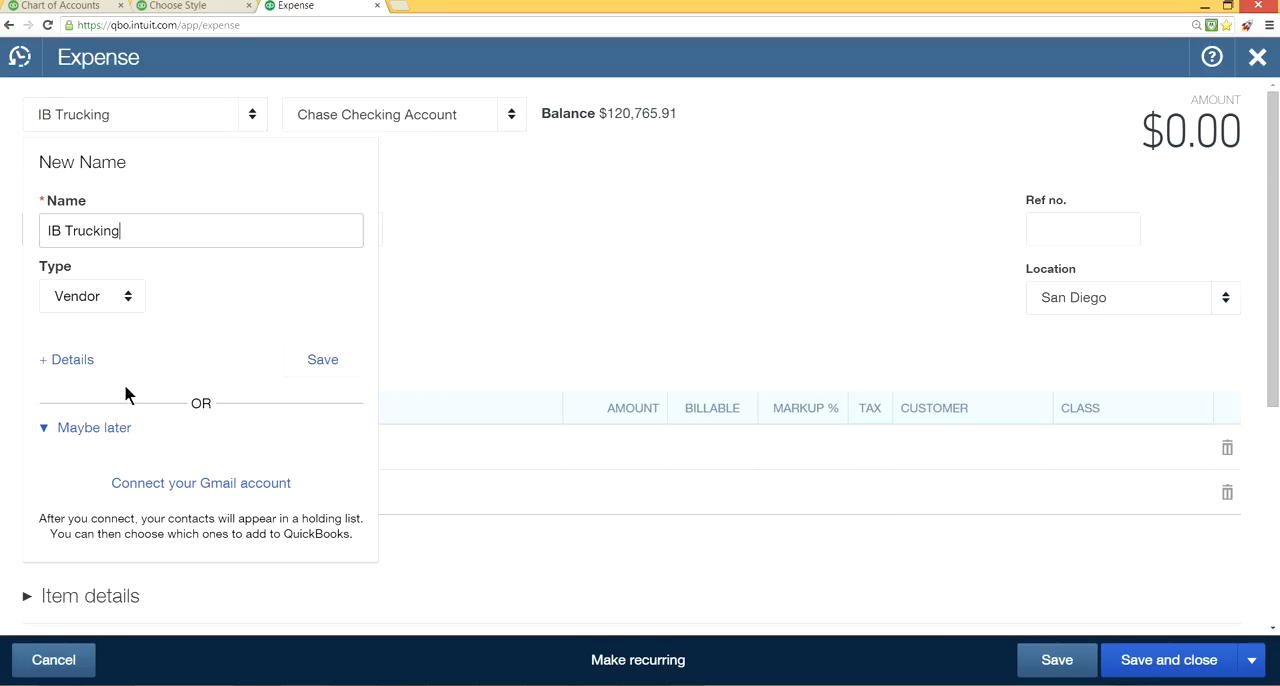
pyautogui.click(73, 364)
pyautogui.click(330, 360)
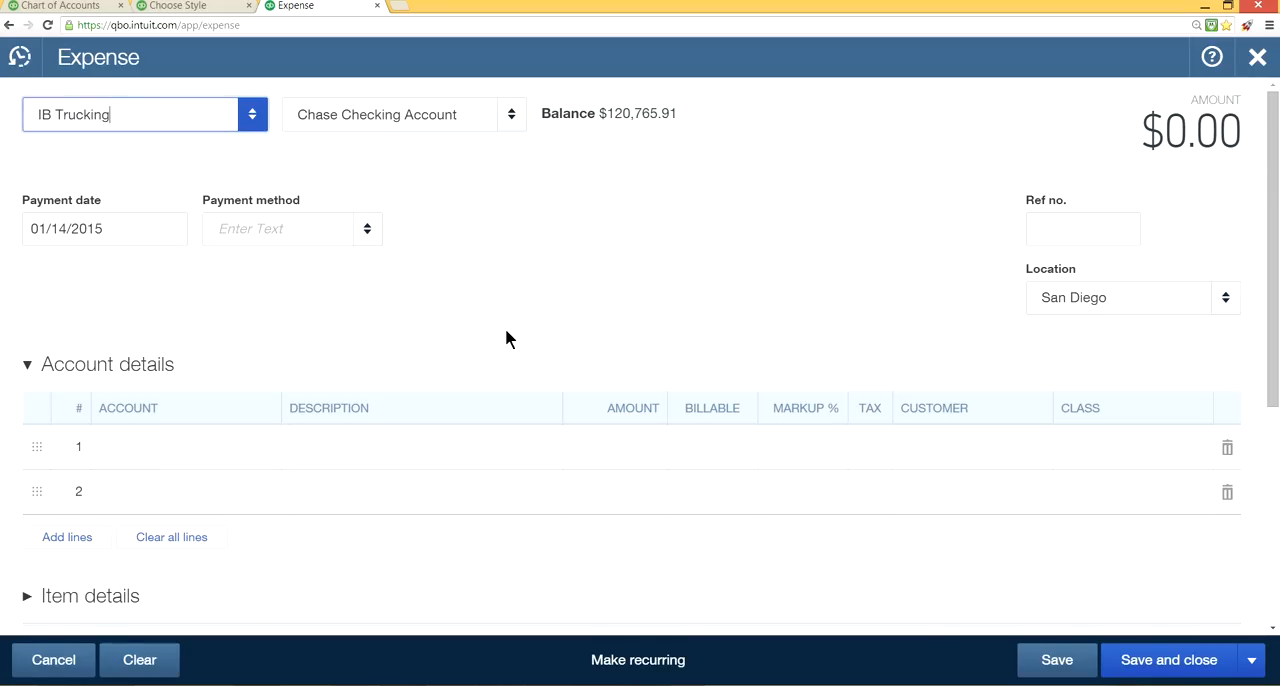
# Look at the payee list of the expense and leave the expense without saving.
pyautogui.click(253, 116)
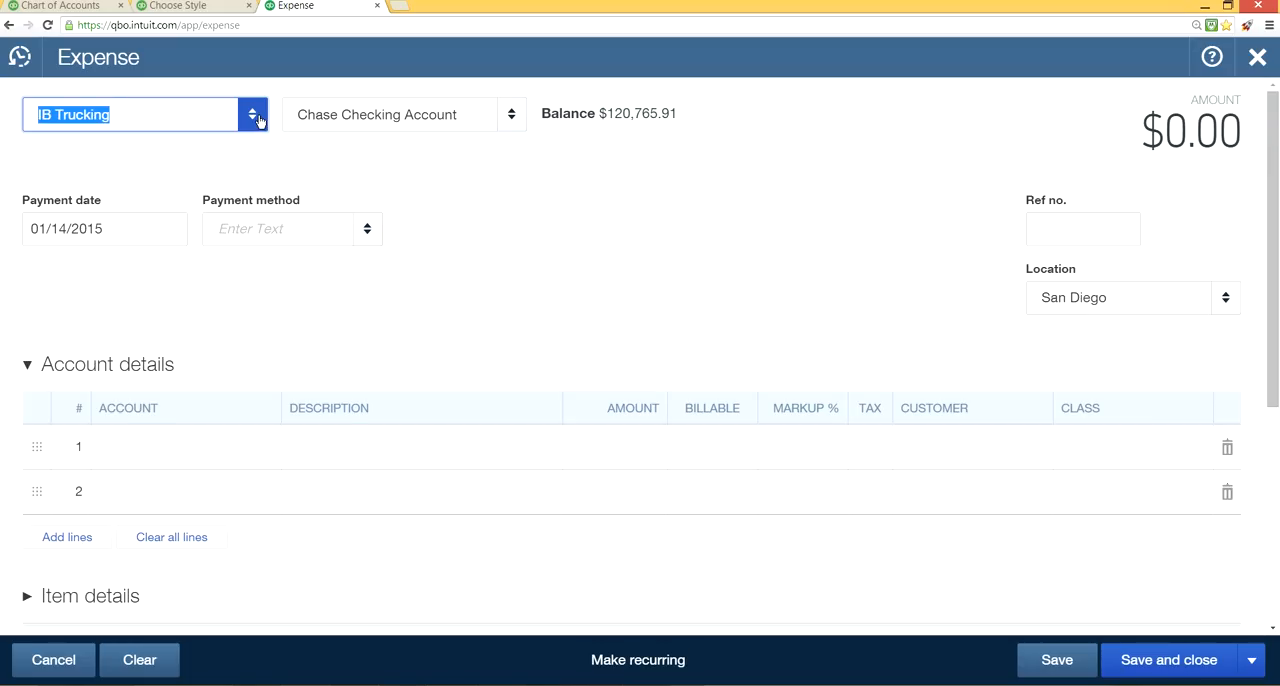
pyautogui.click(591, 237)
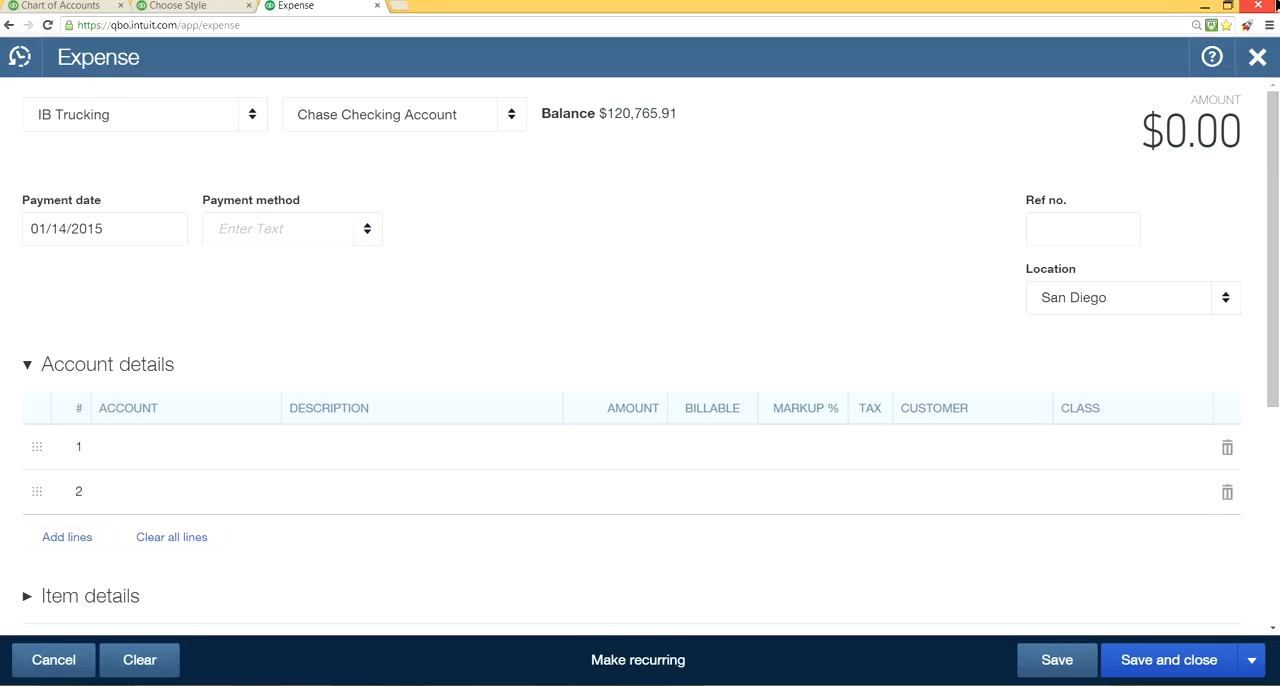
pyautogui.click(1254, 58)
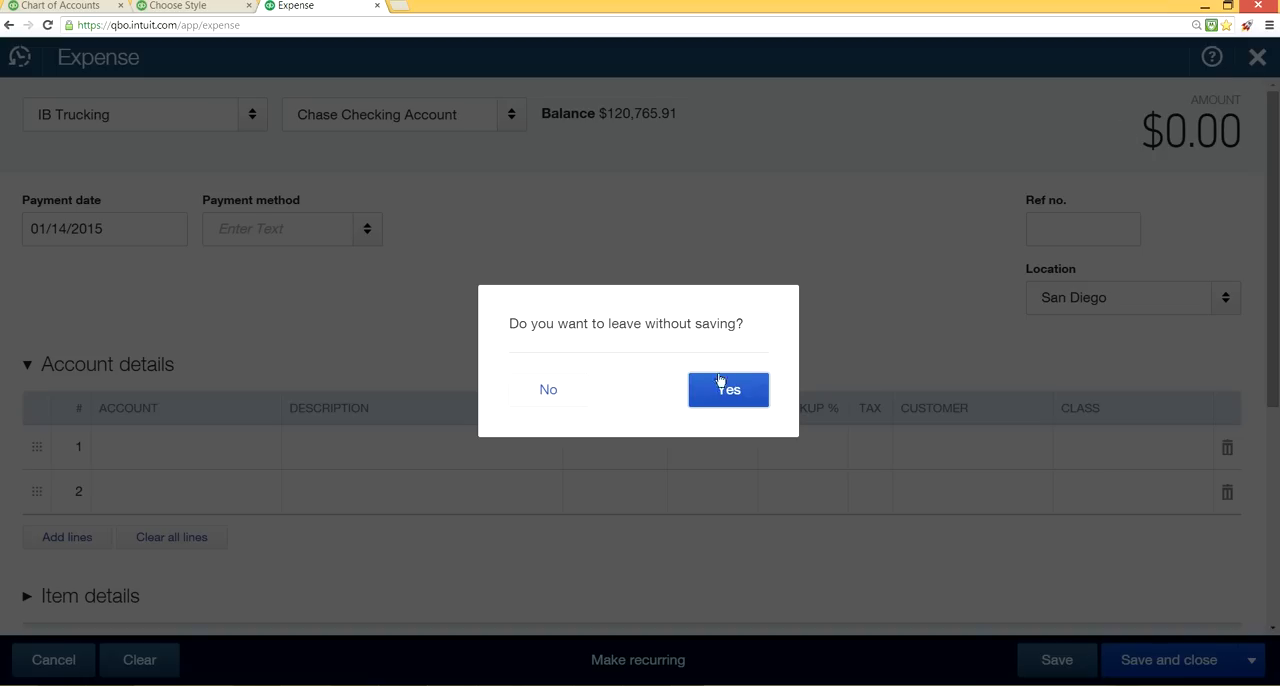
pyautogui.click(729, 397)
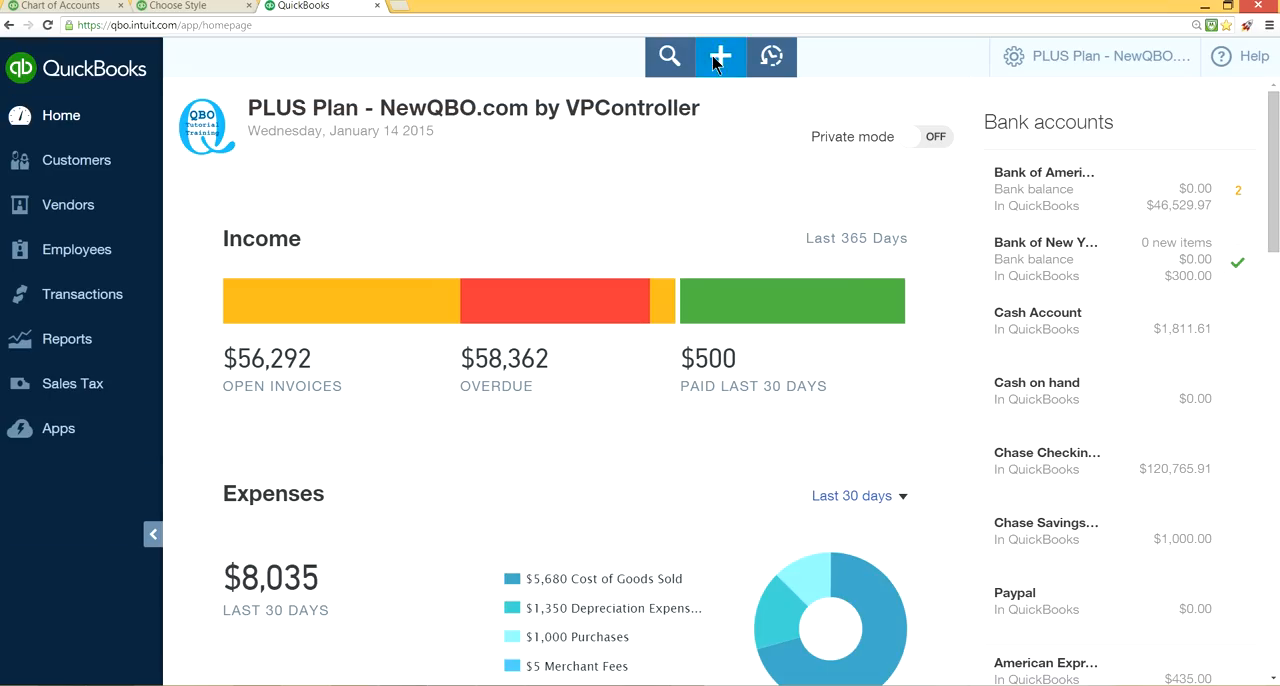
# Create a new invoice and add the suggested business match S T Veneers SA De Cv as a customer.
pyautogui.click(718, 60)
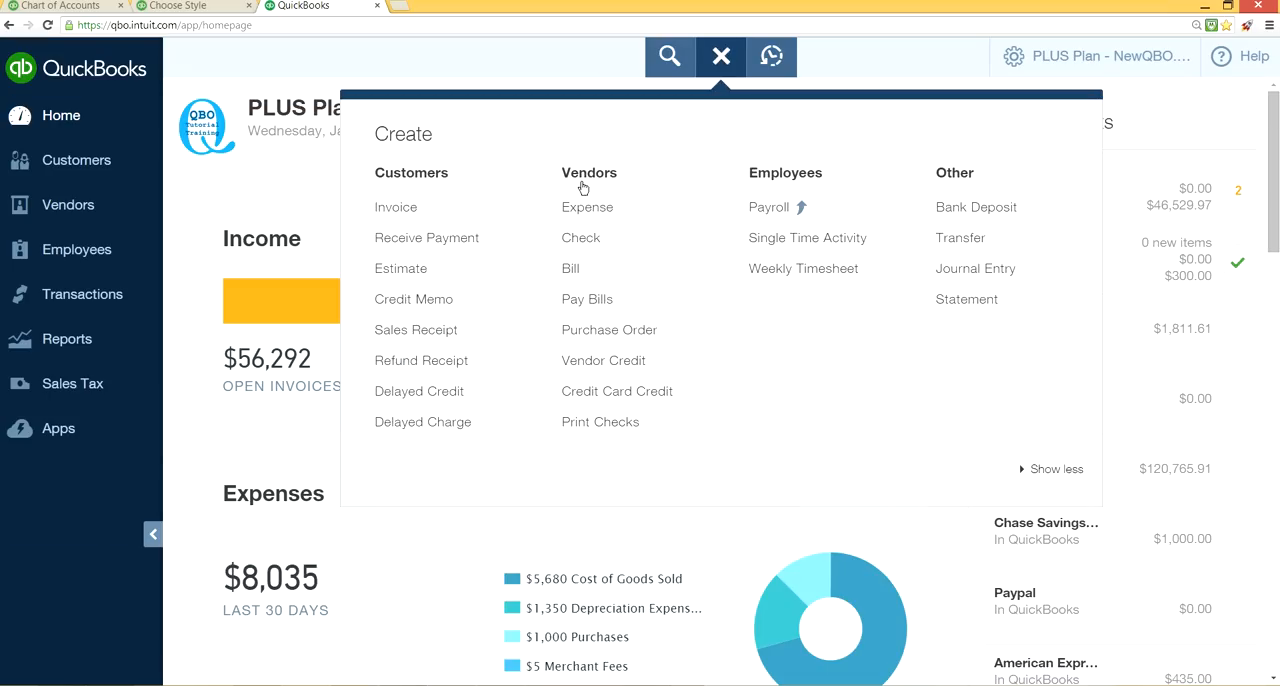
pyautogui.click(409, 212)
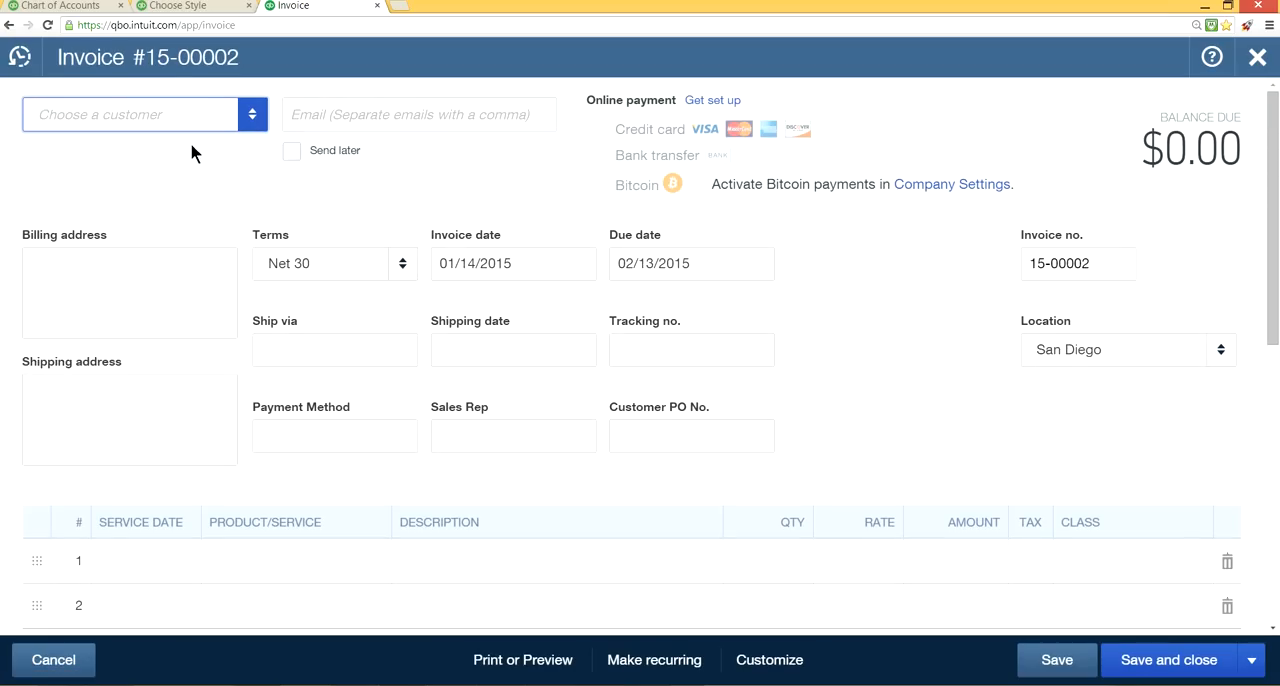
pyautogui.write('sa')
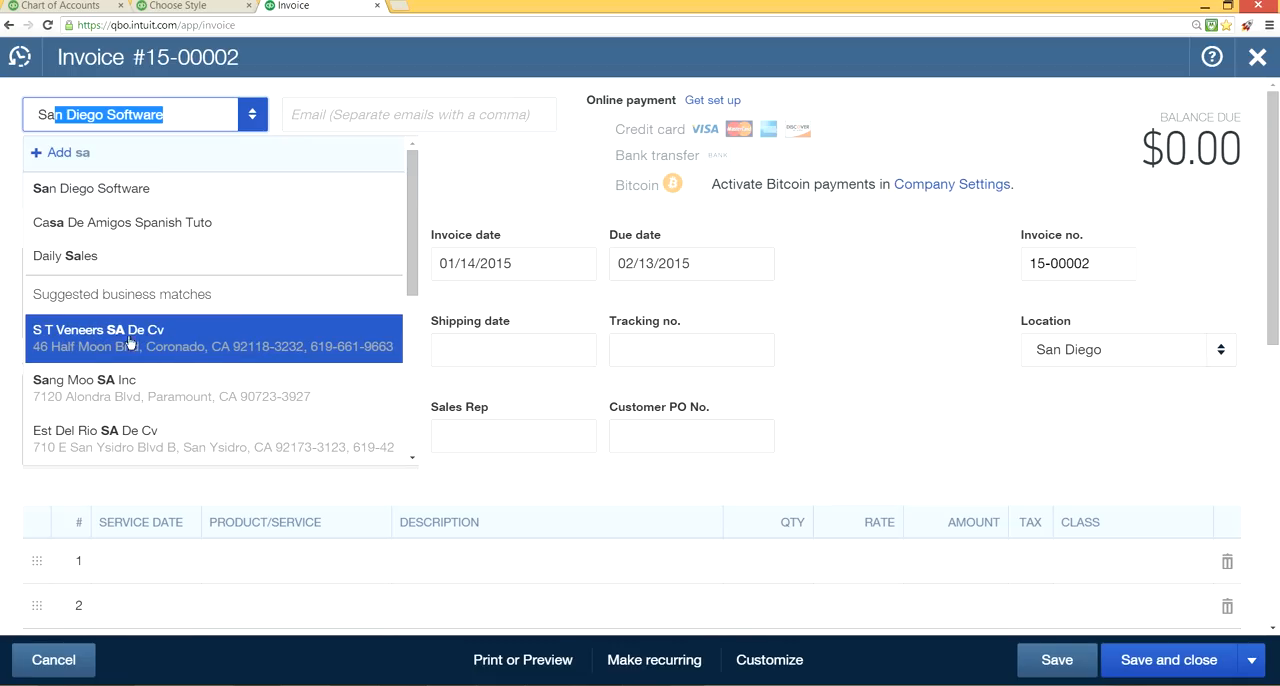
pyautogui.click(243, 346)
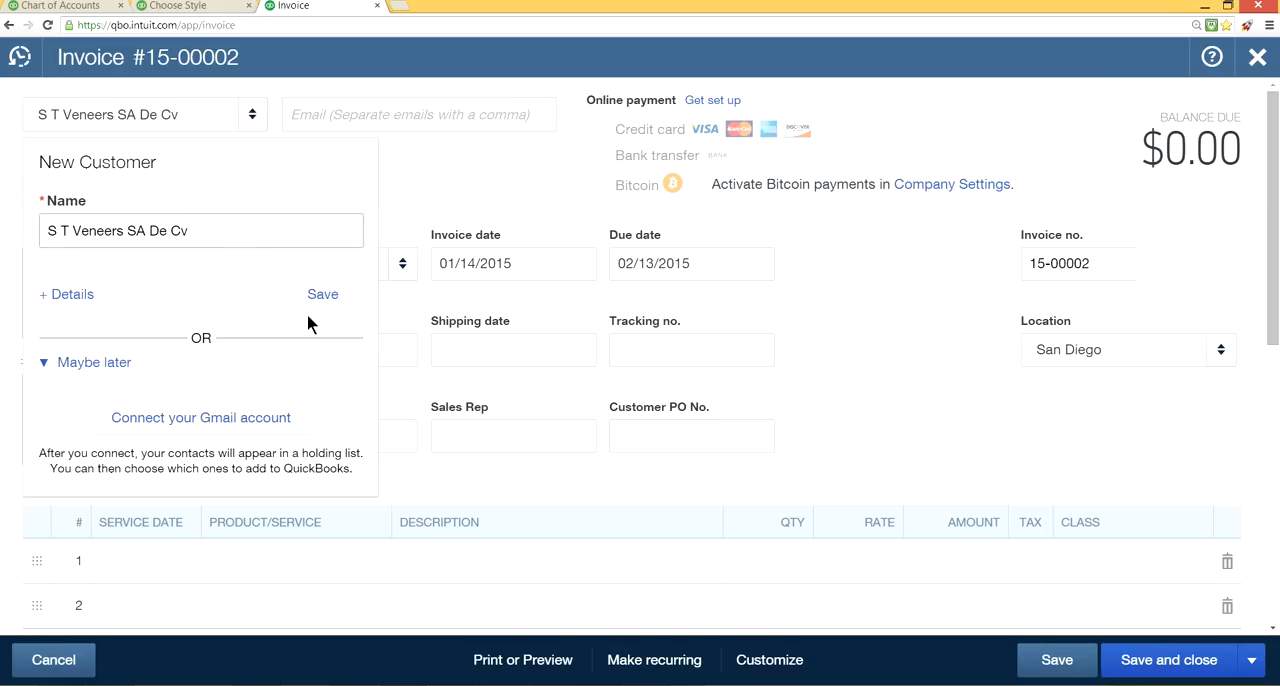
pyautogui.click(323, 294)
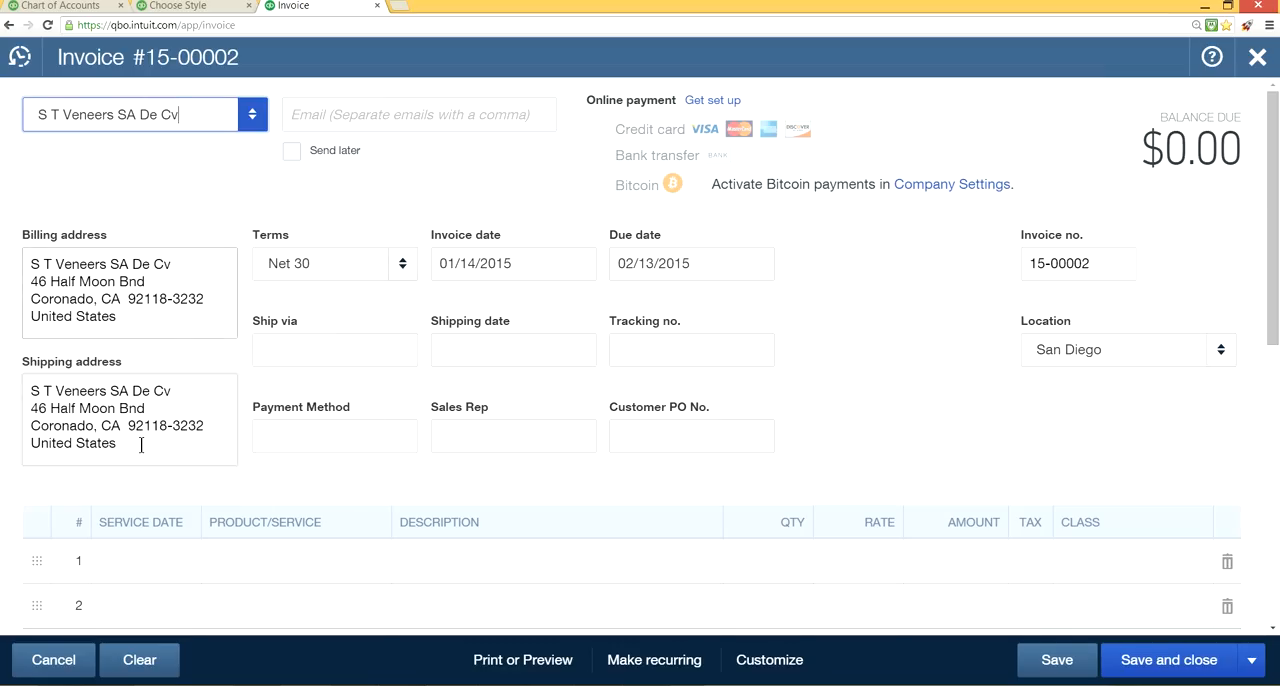
pyautogui.click(143, 318)
# Return to QuickBooks Labs and switch the Autocomplete widget off and back on.
pyautogui.click(100, 6)
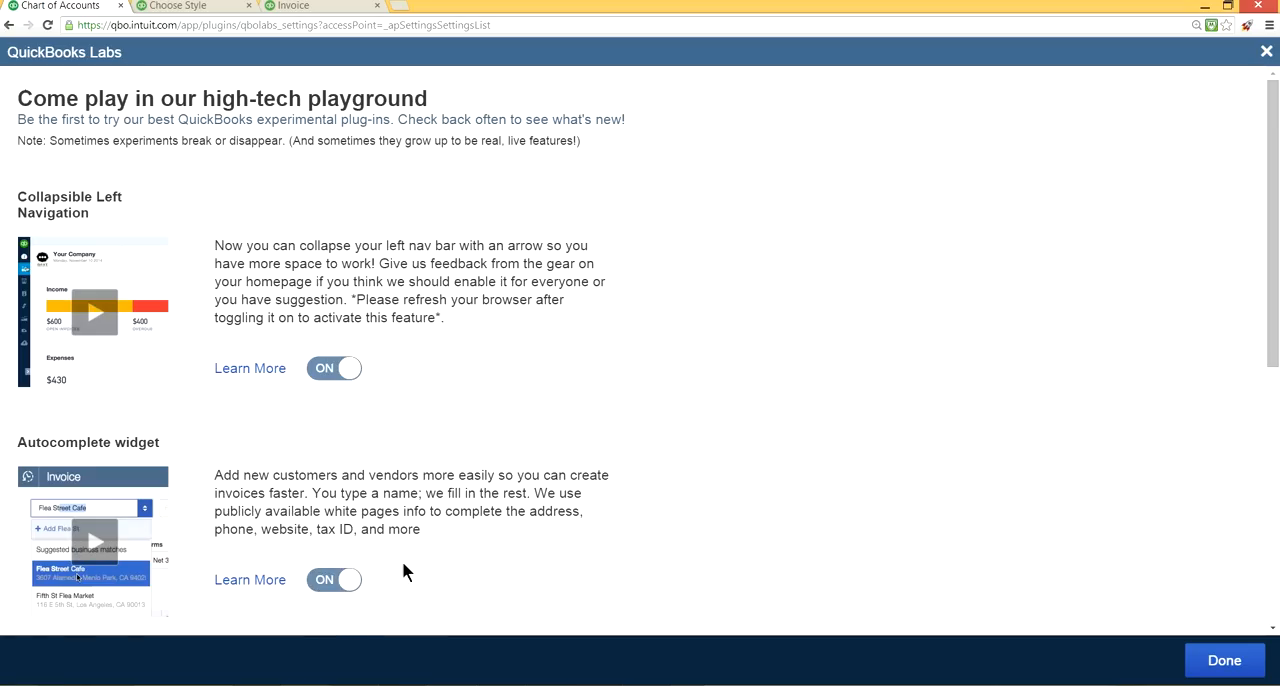
pyautogui.click(303, 8)
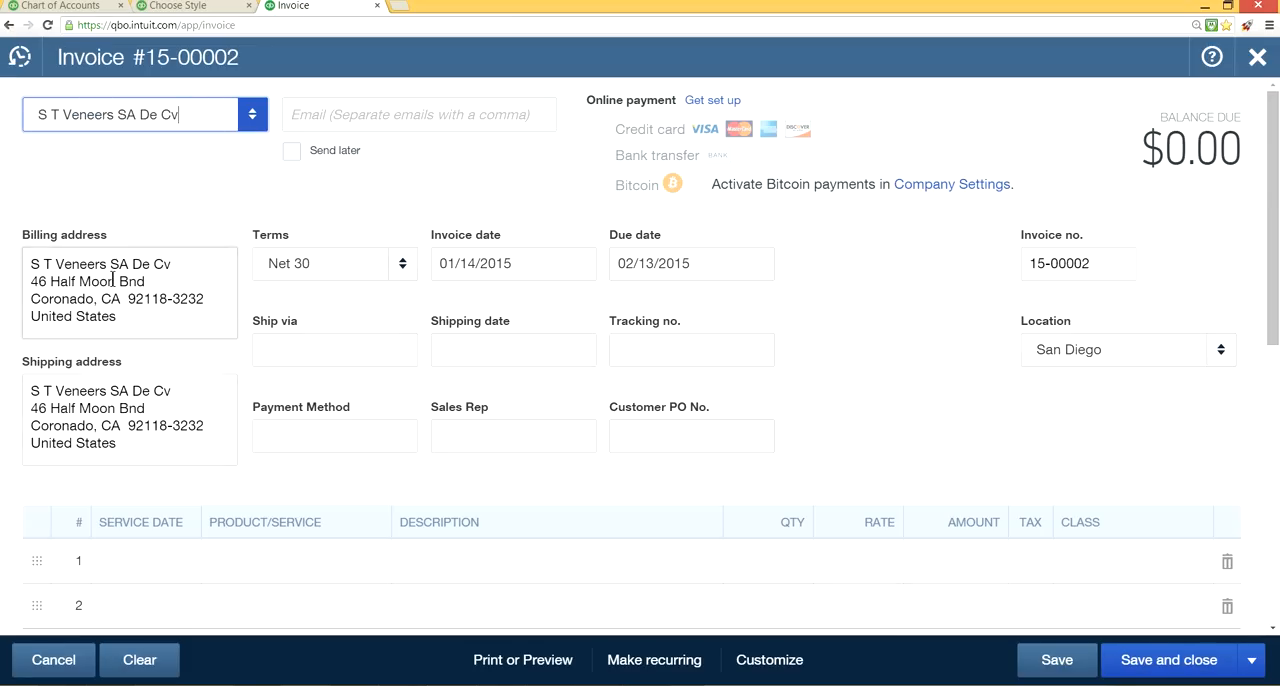
pyautogui.click(70, 8)
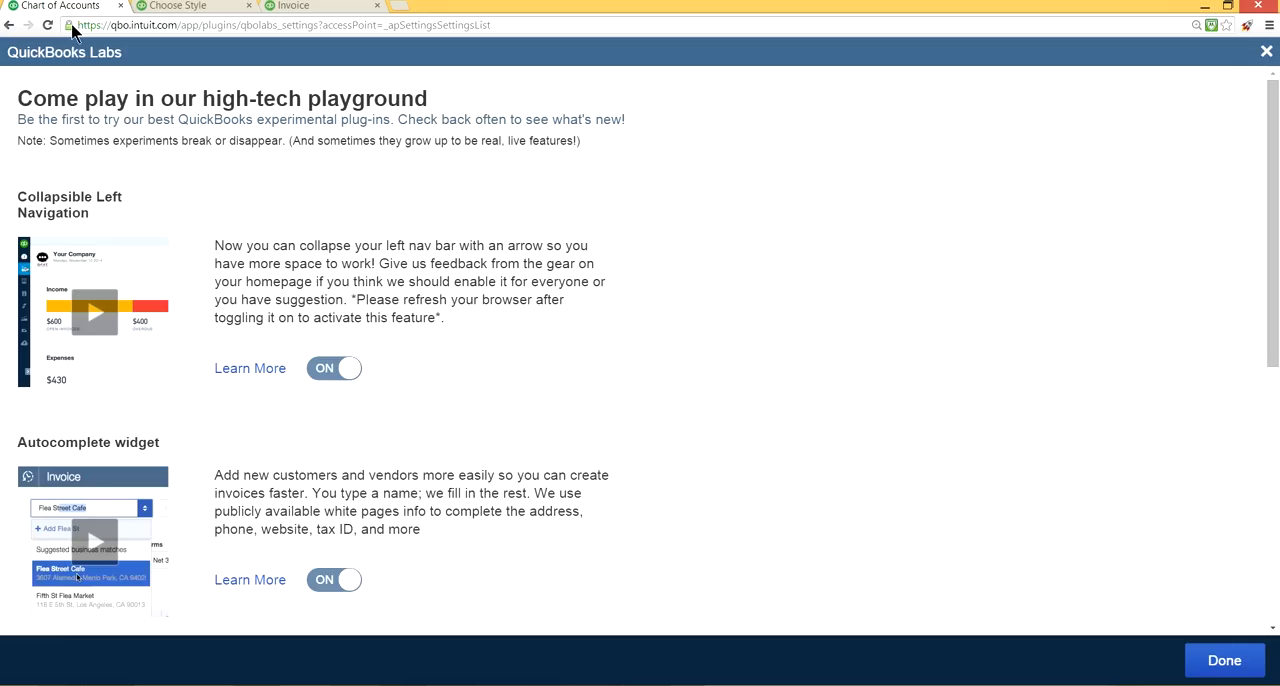
pyautogui.click(345, 581)
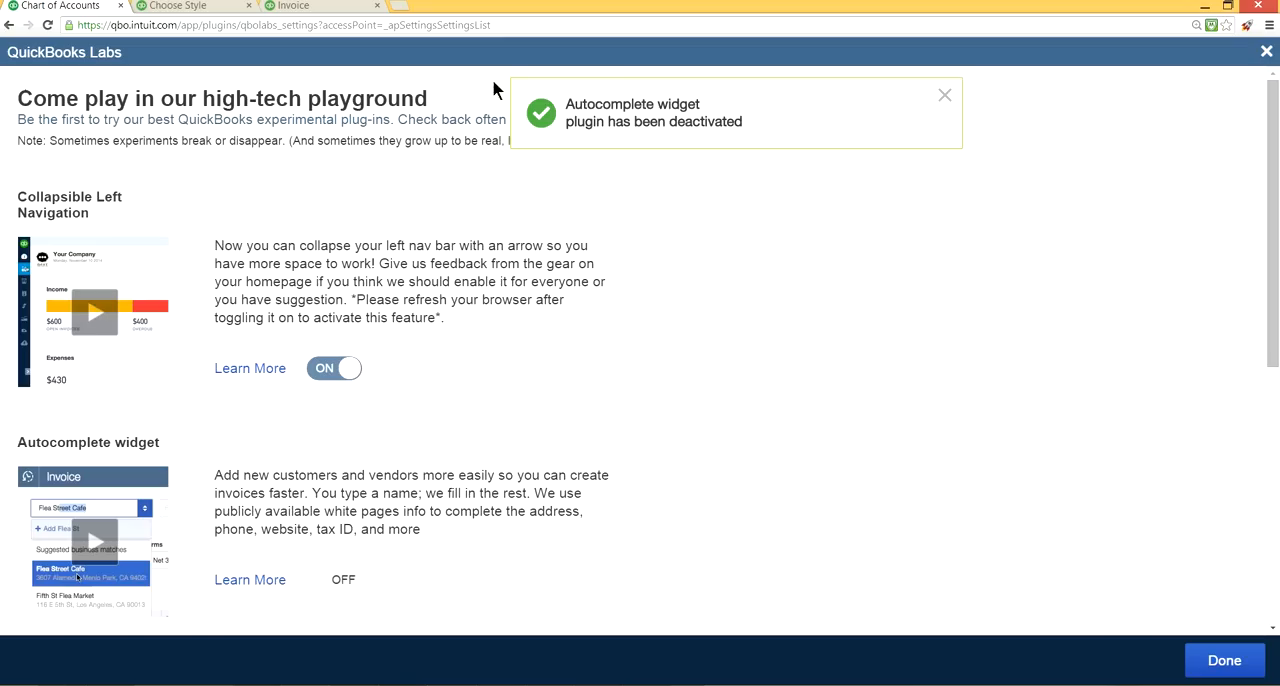
pyautogui.click(330, 580)
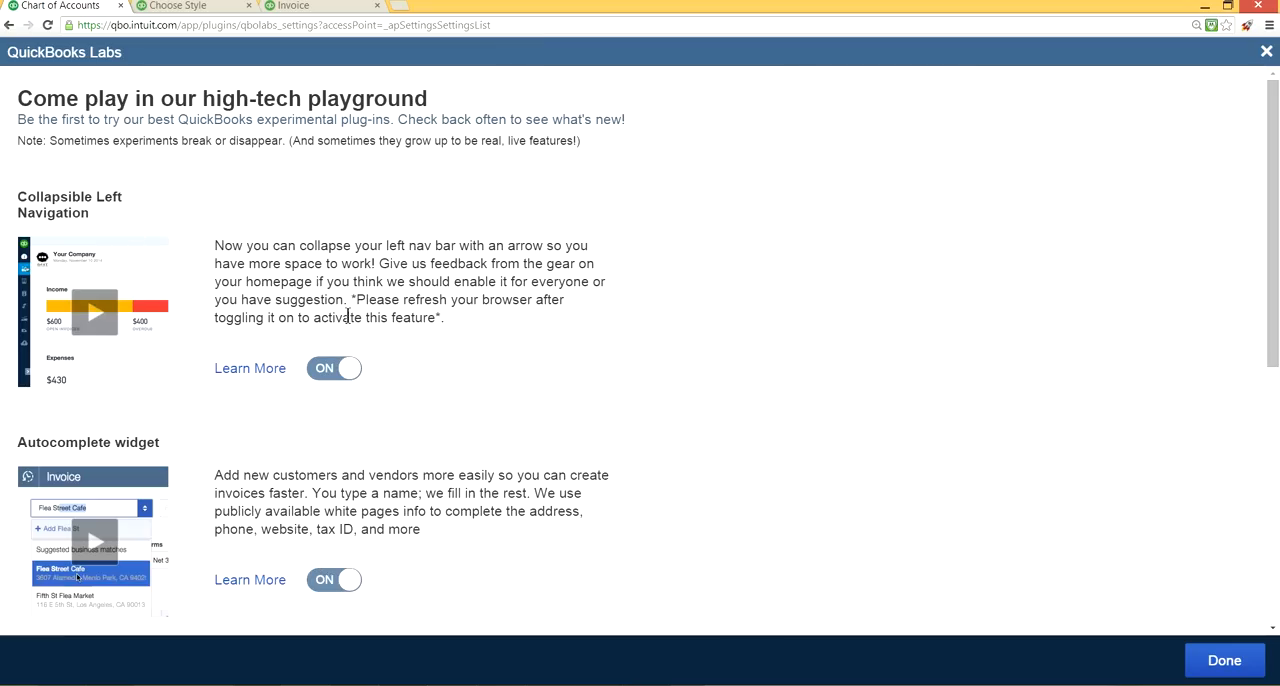
# Try to save the open form style's activity table adjustments, and close the style editor.
pyautogui.click(305, 8)
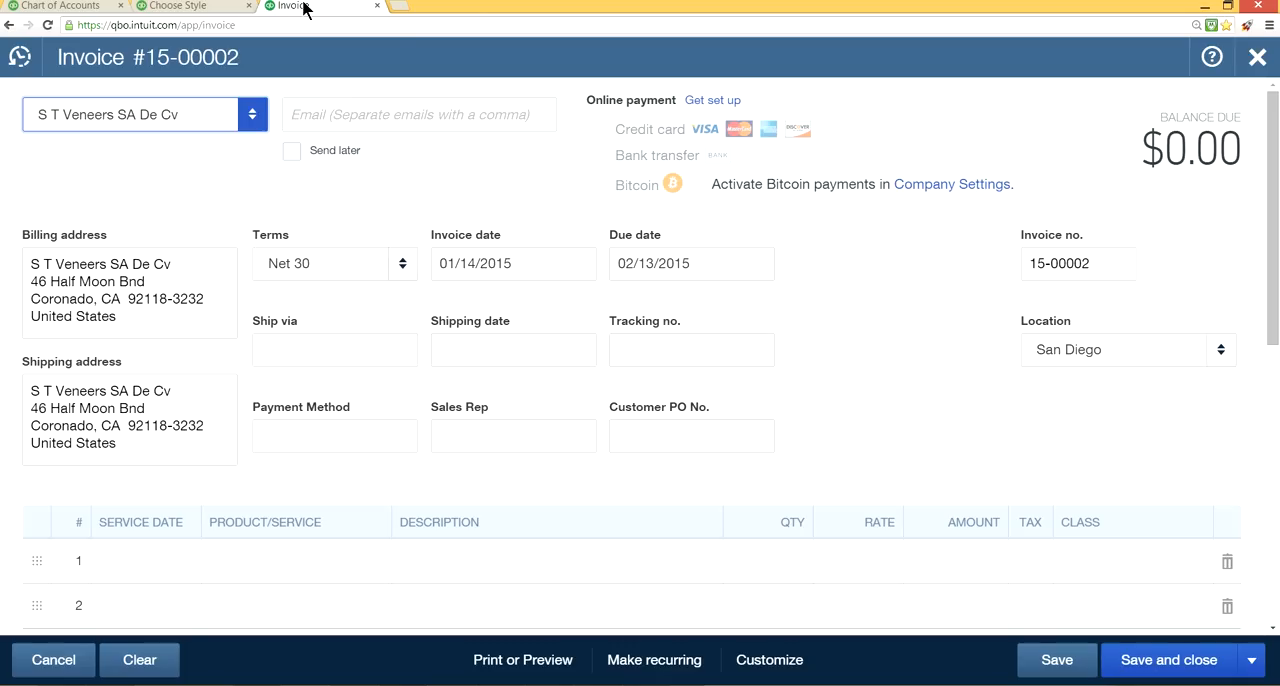
pyautogui.click(173, 8)
pyautogui.click(1222, 655)
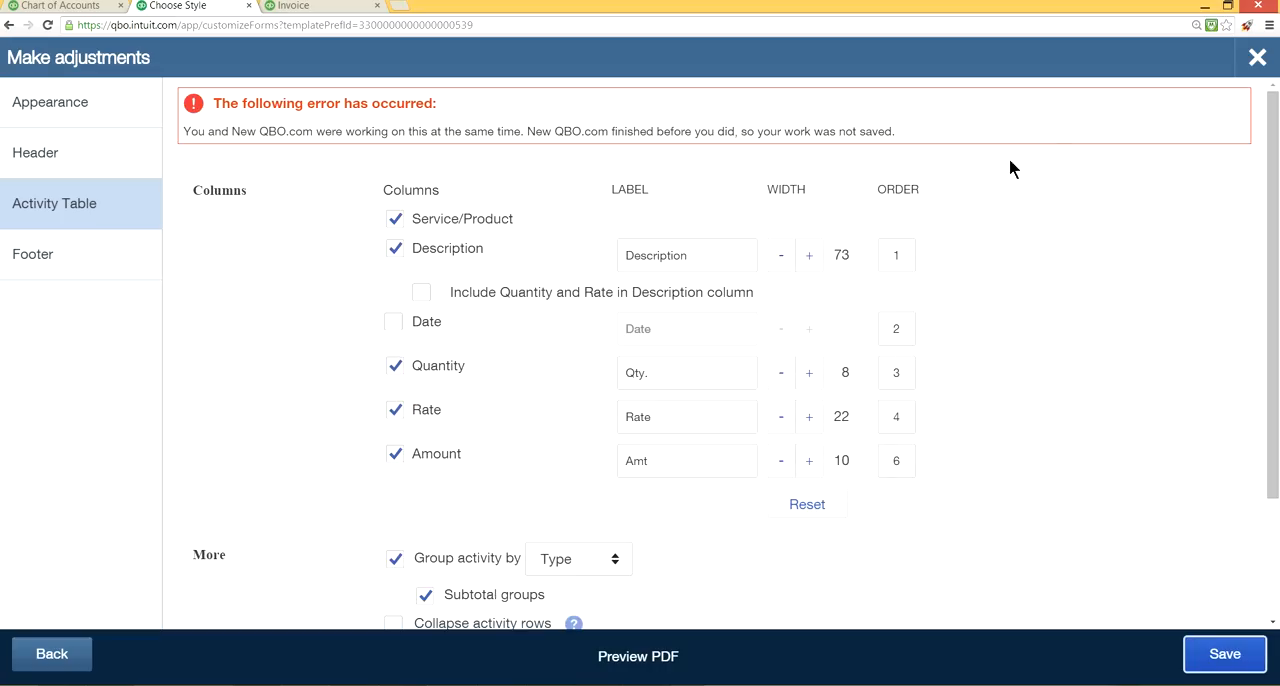
pyautogui.click(1248, 62)
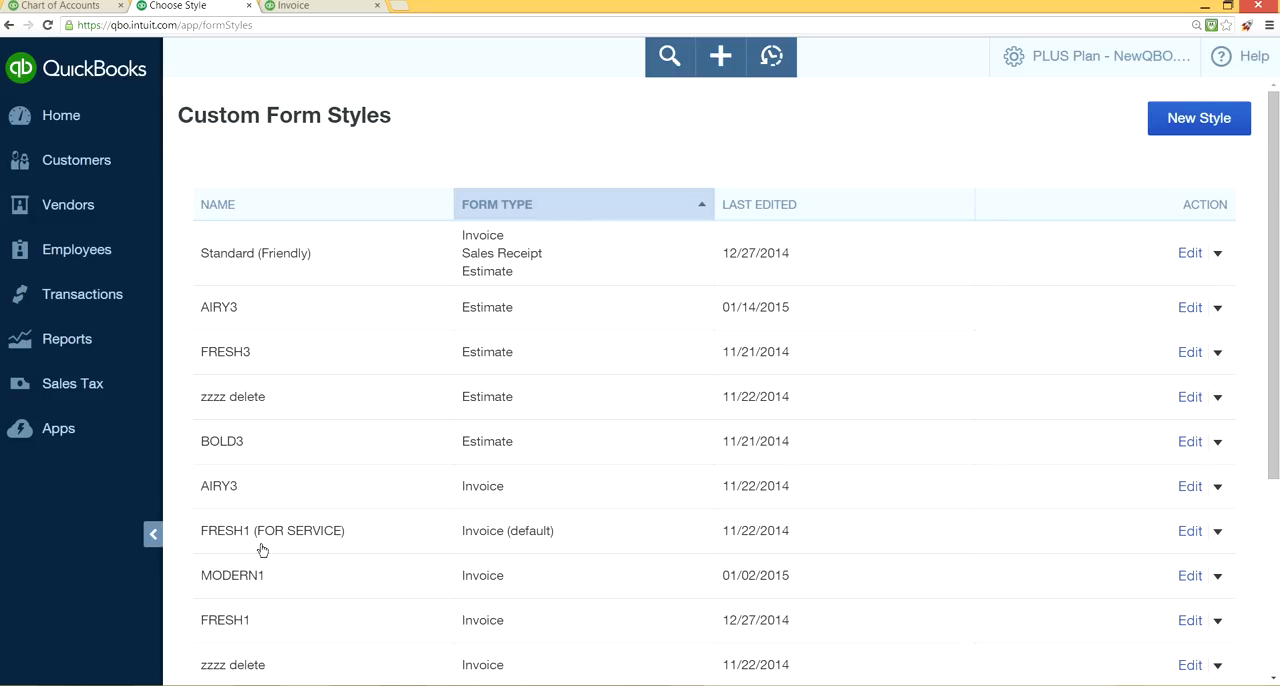
# Collapse the navigation bar on the form styles page and open the customer Intelico from the customer list.
pyautogui.click(152, 535)
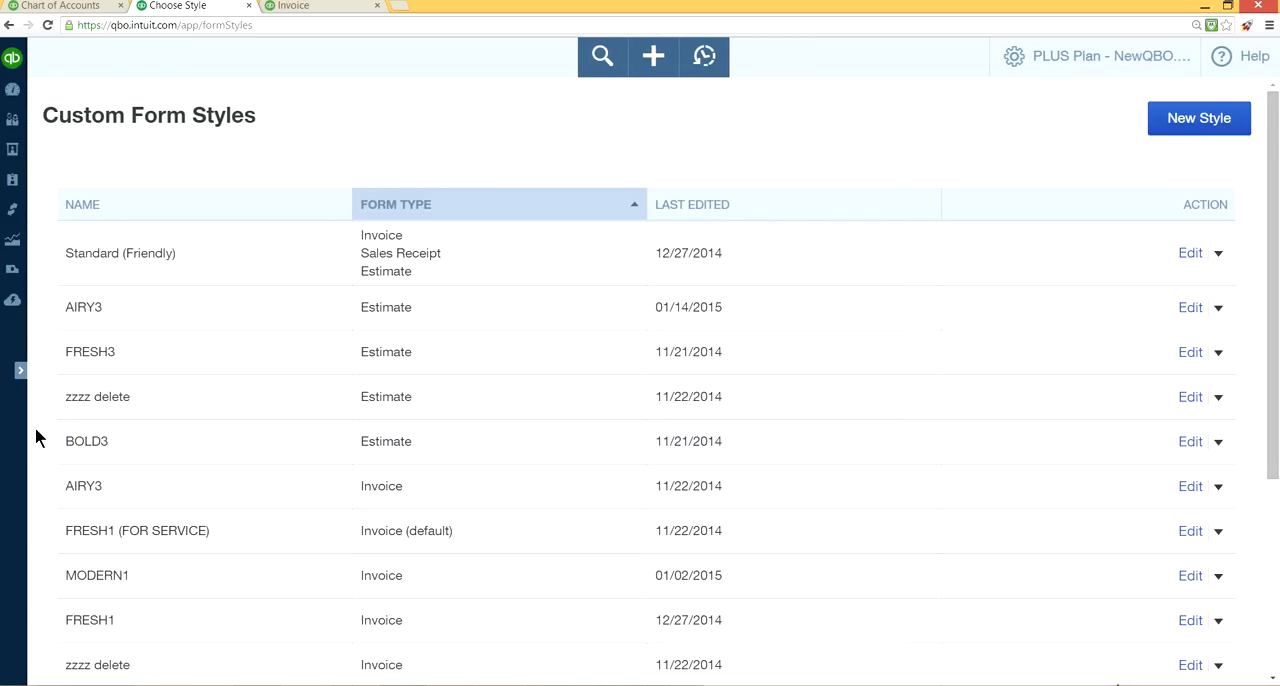
pyautogui.click(14, 120)
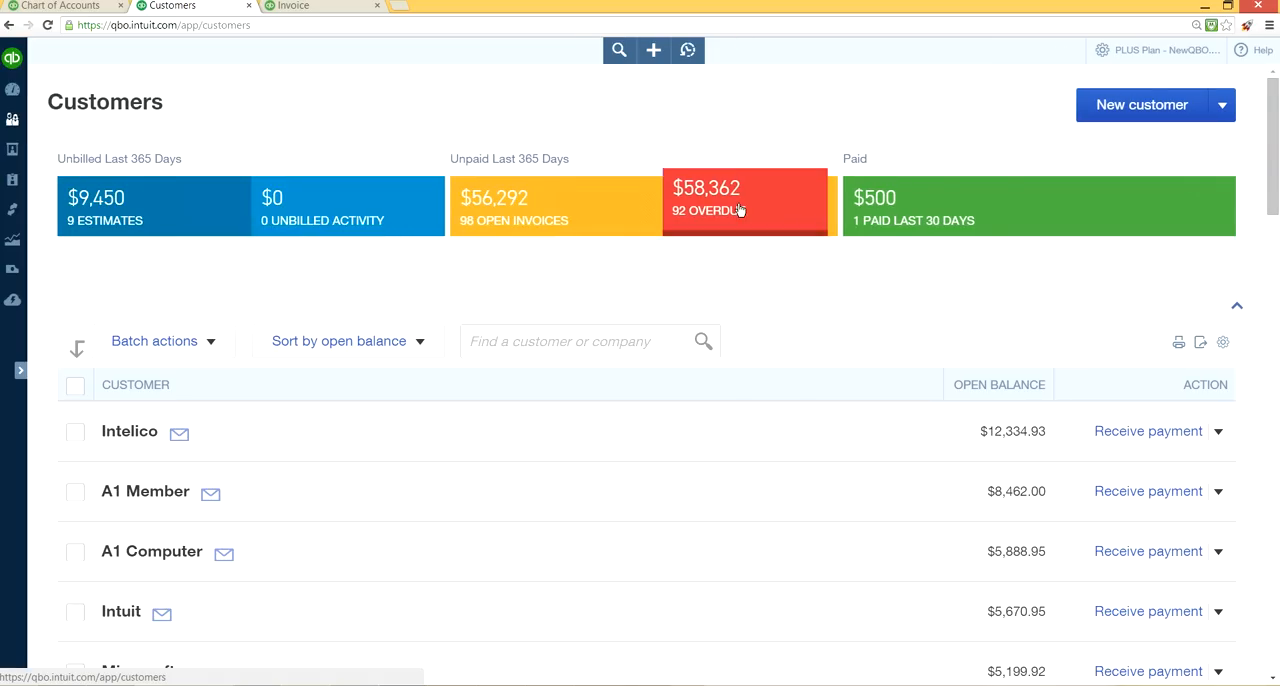
pyautogui.click(132, 437)
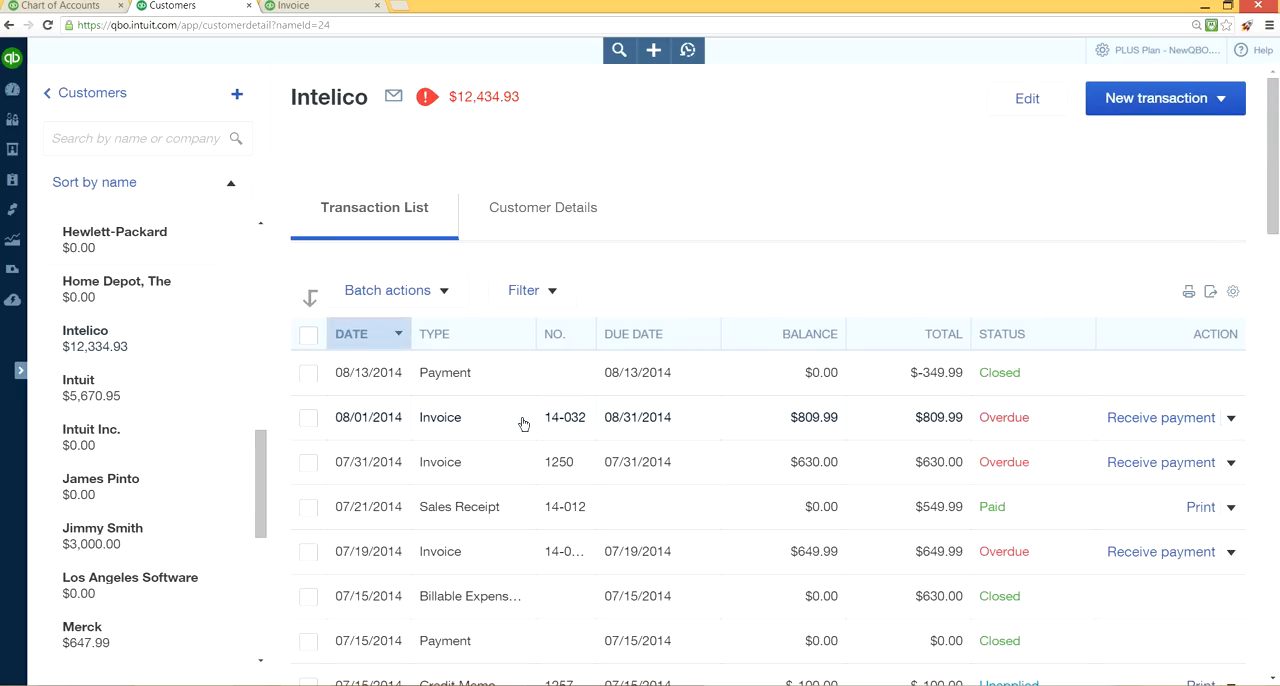
# Add the Method and Source columns to Intelico's transaction list and compare its width with the navigation bar expanded and collapsed.
pyautogui.click(1233, 291)
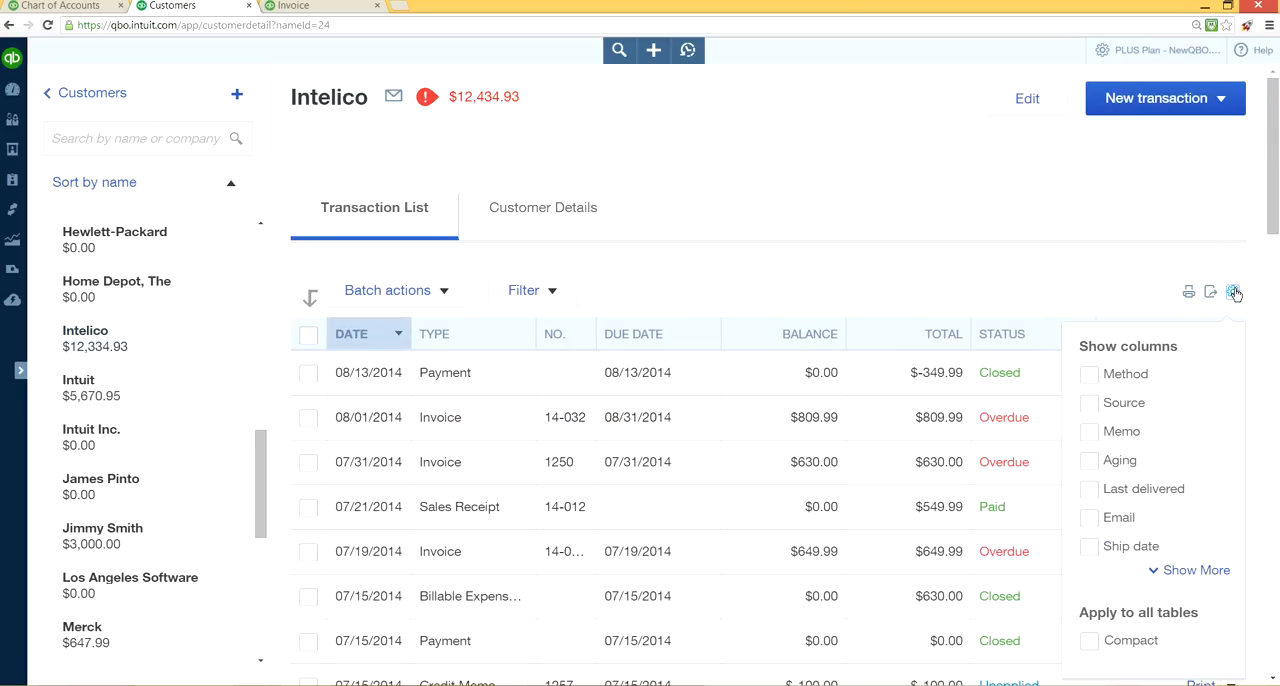
pyautogui.click(1088, 374)
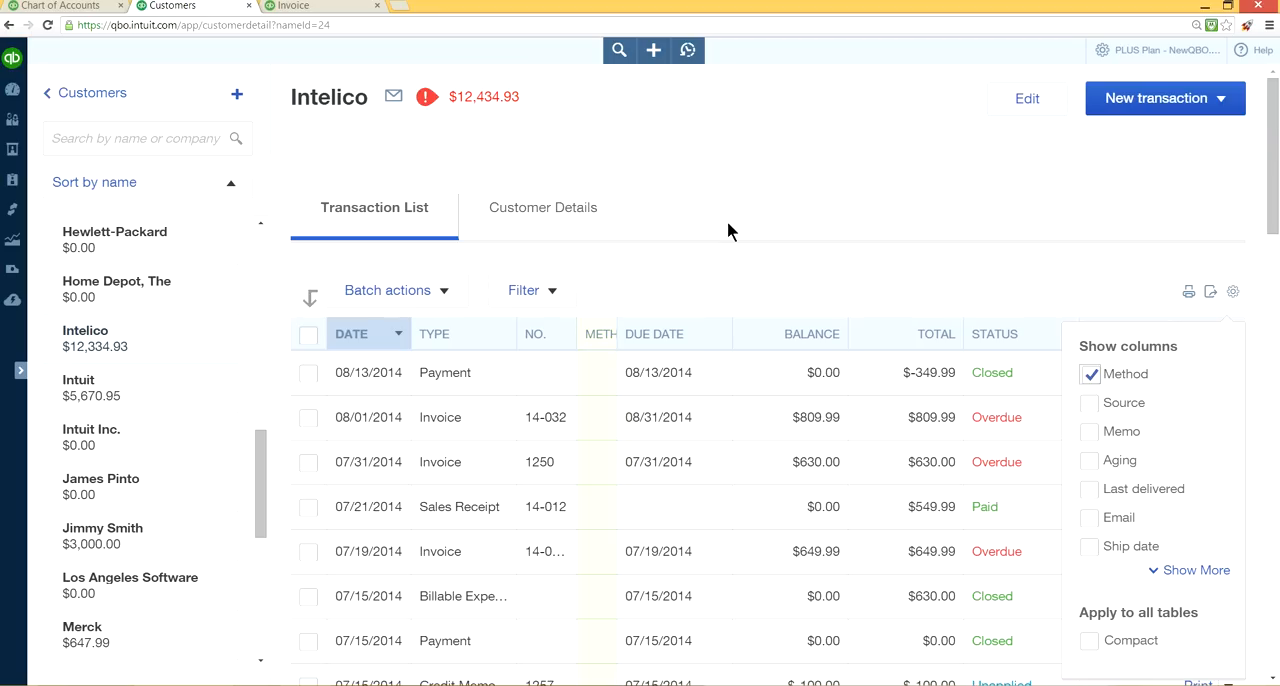
pyautogui.click(1088, 403)
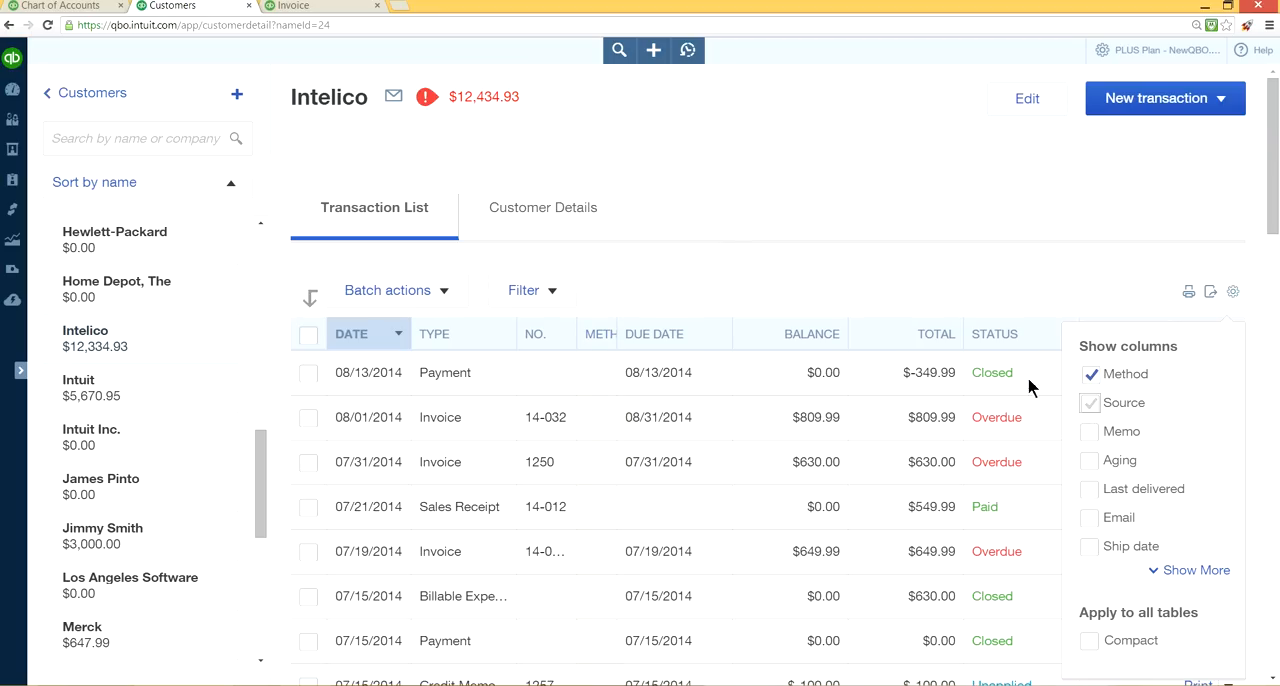
pyautogui.click(818, 192)
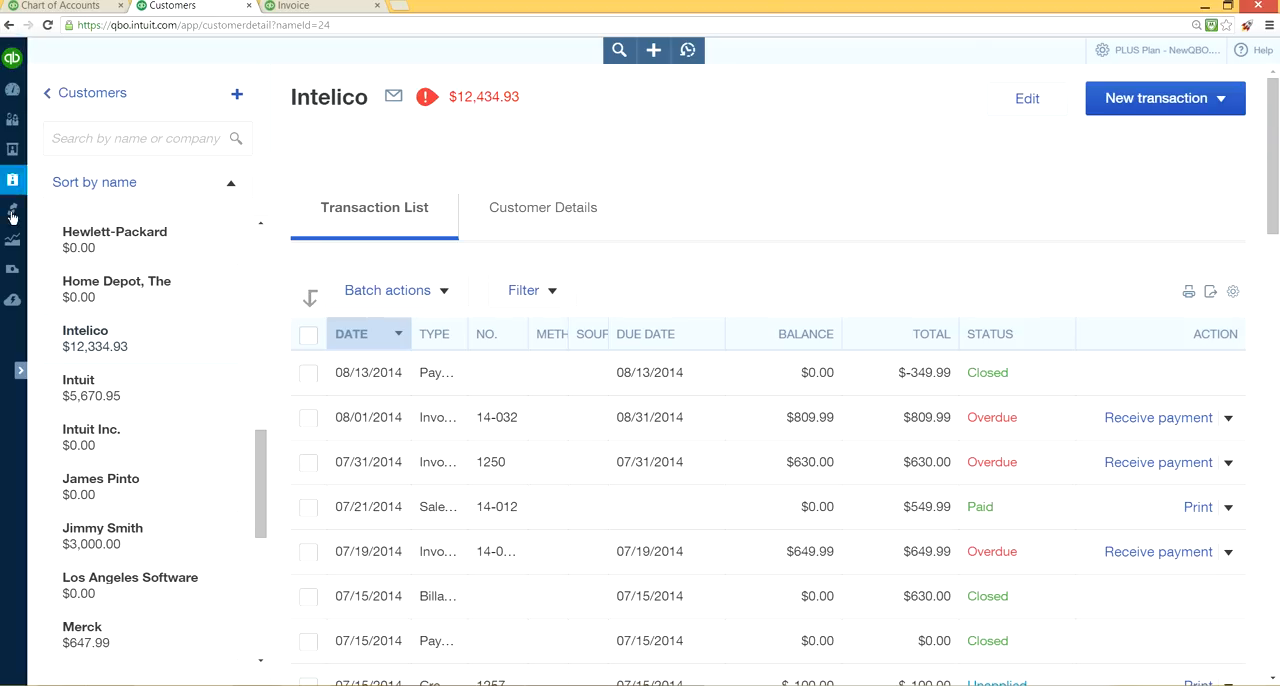
pyautogui.click(17, 372)
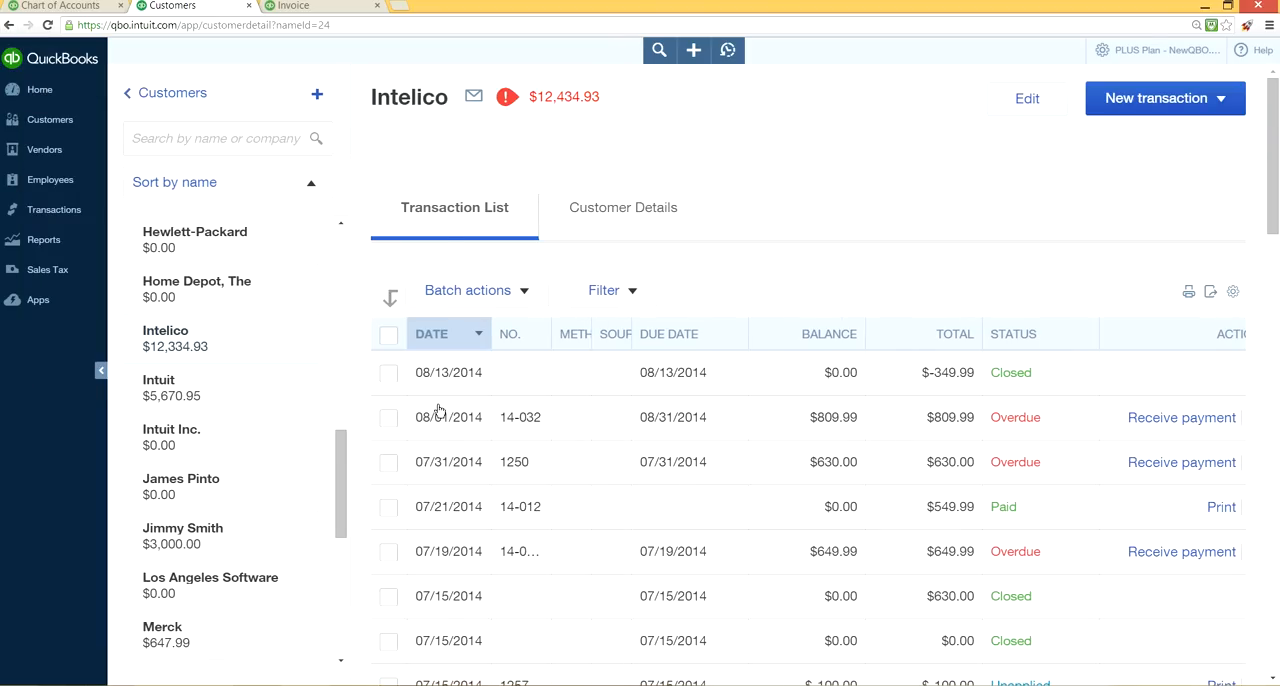
pyautogui.click(99, 372)
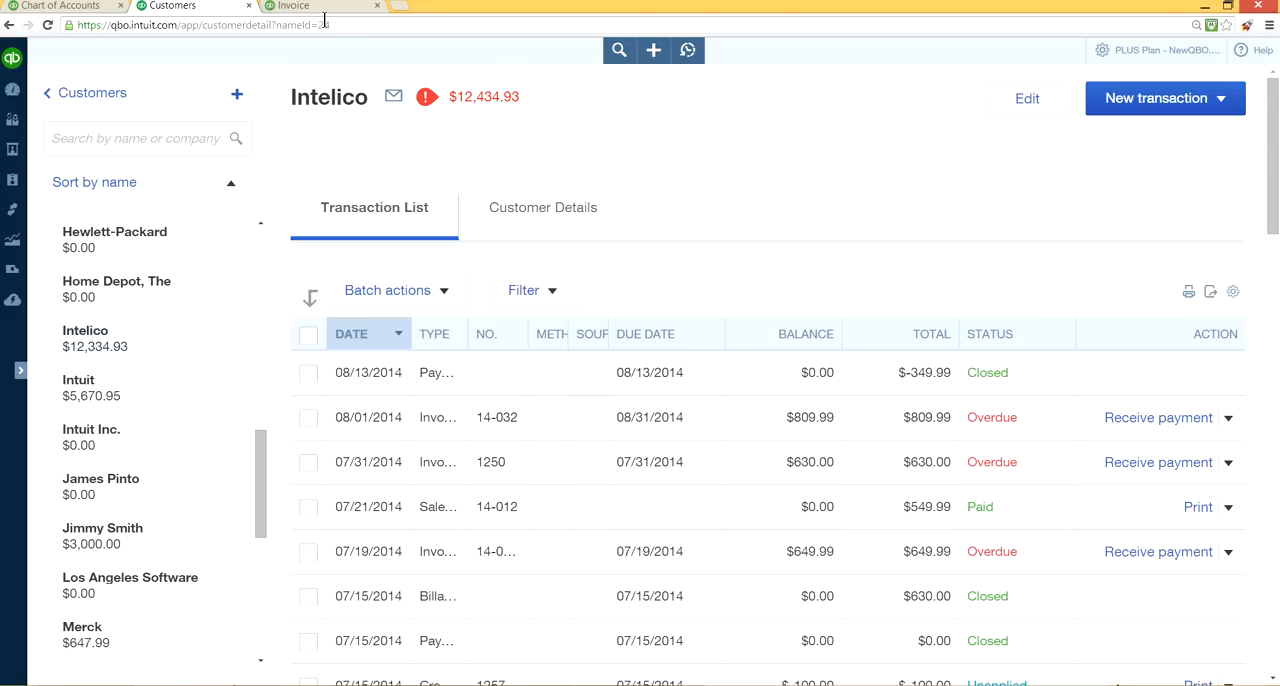
# Close the new invoice for S T Veneers SA De Cv without saving it and open the company settings menu.
pyautogui.click(63, 8)
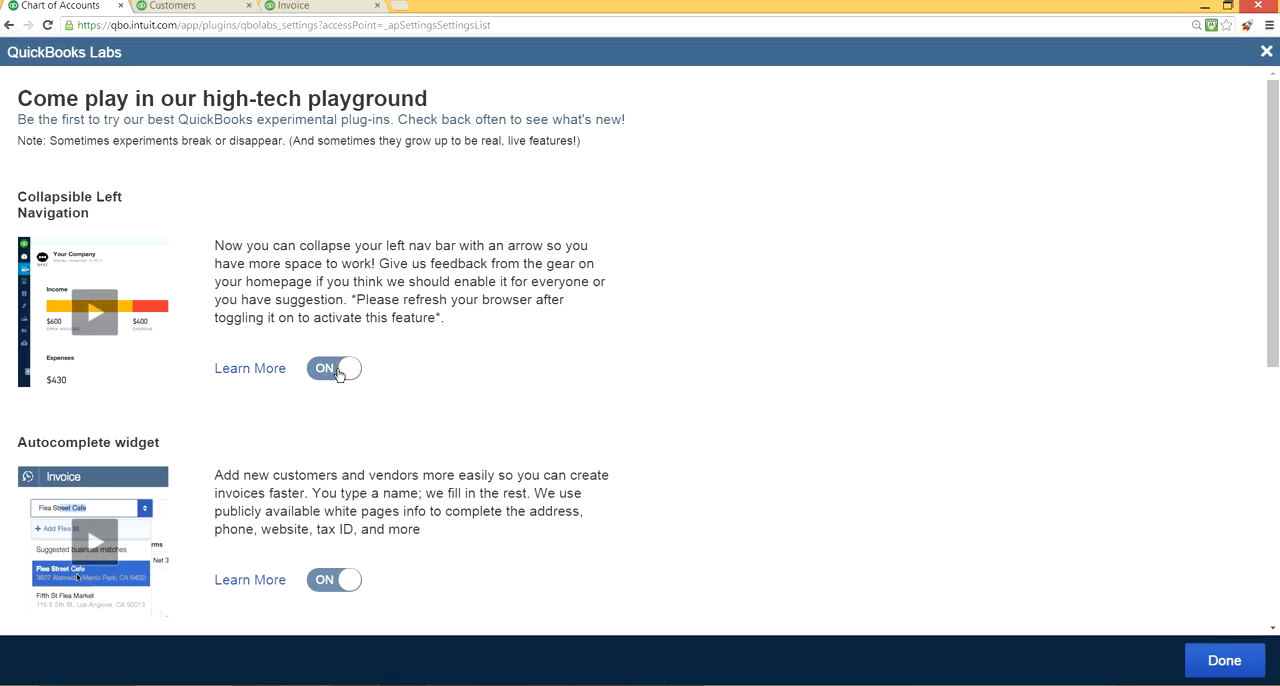
pyautogui.click(310, 6)
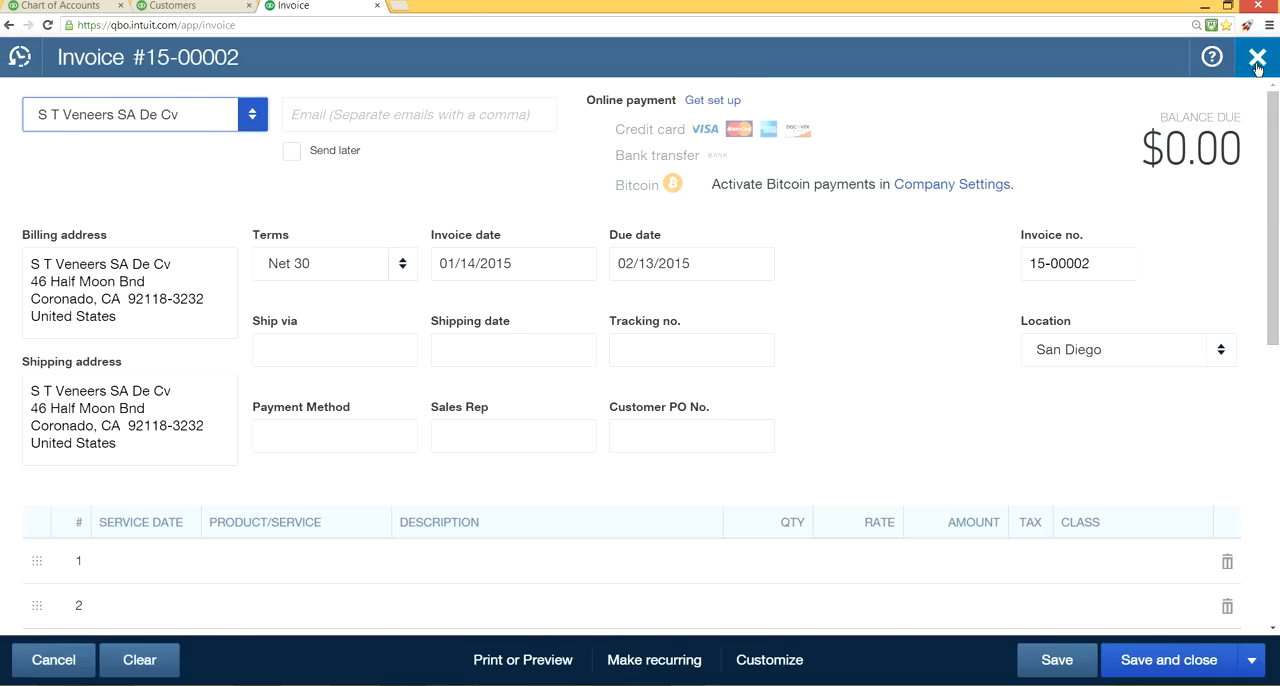
pyautogui.click(1257, 62)
pyautogui.click(743, 393)
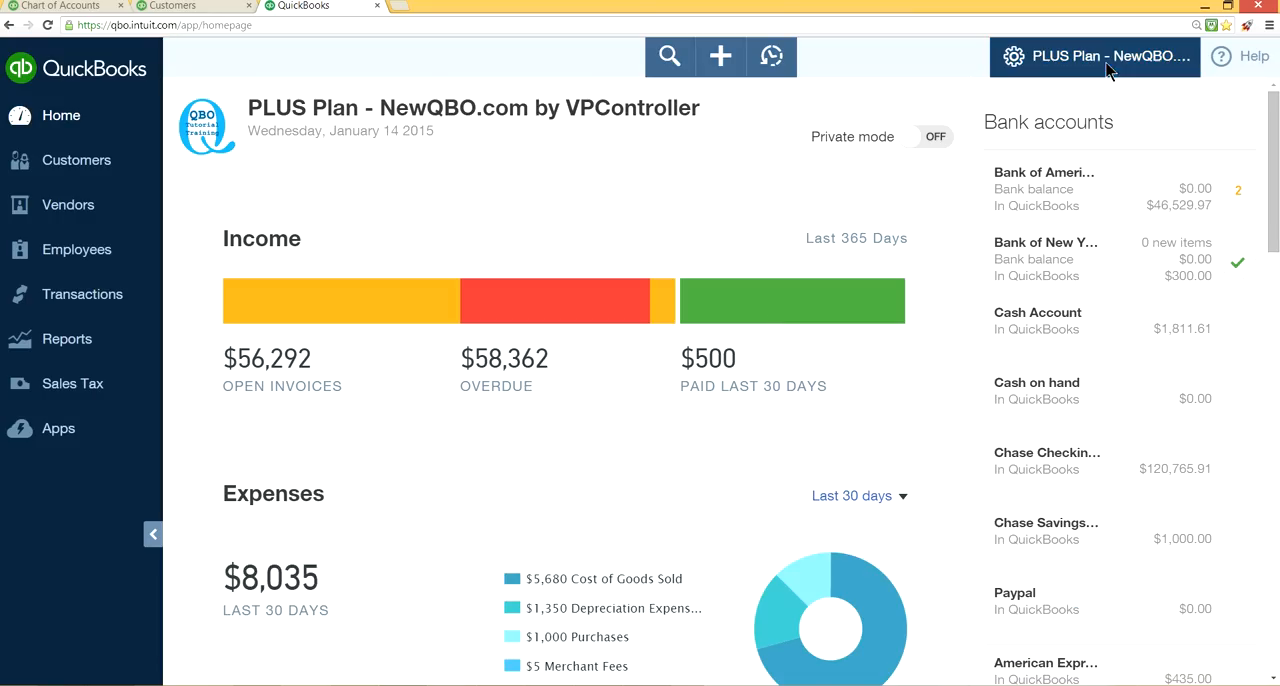
pyautogui.click(1108, 66)
# Return to QuickBooks Labs and switch Collapsible Left Navigation off and back on.
pyautogui.click(63, 6)
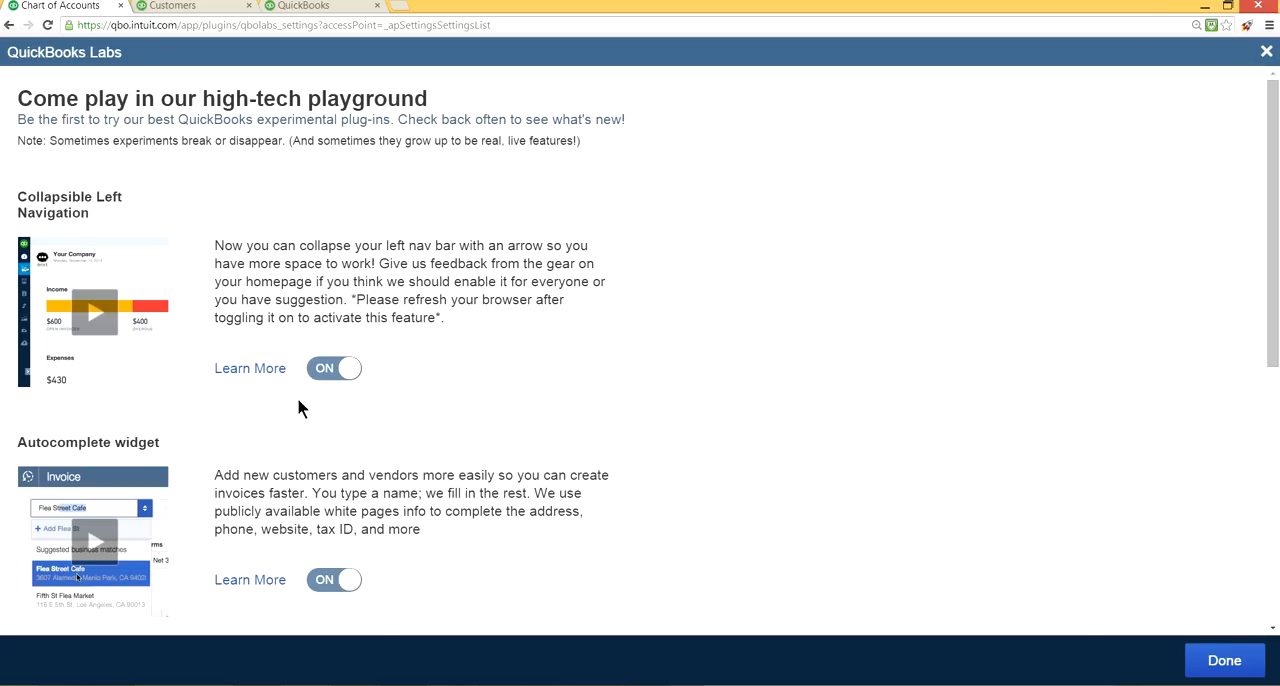
pyautogui.click(340, 370)
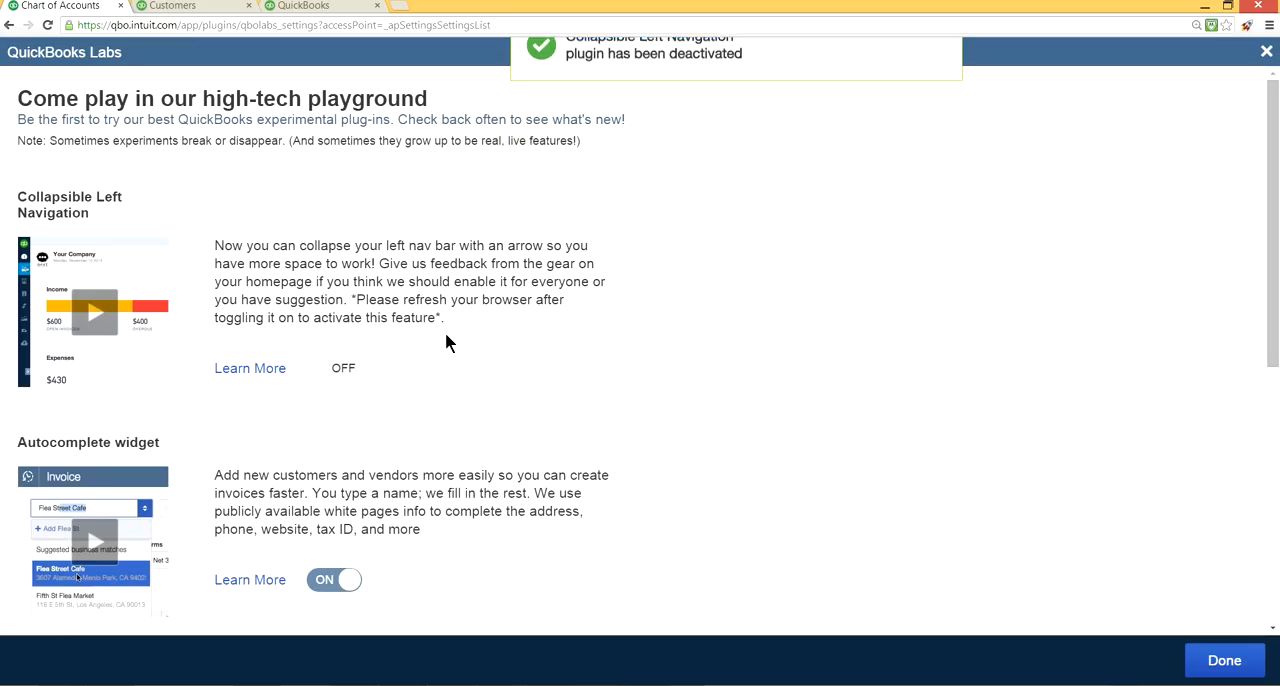
pyautogui.click(343, 372)
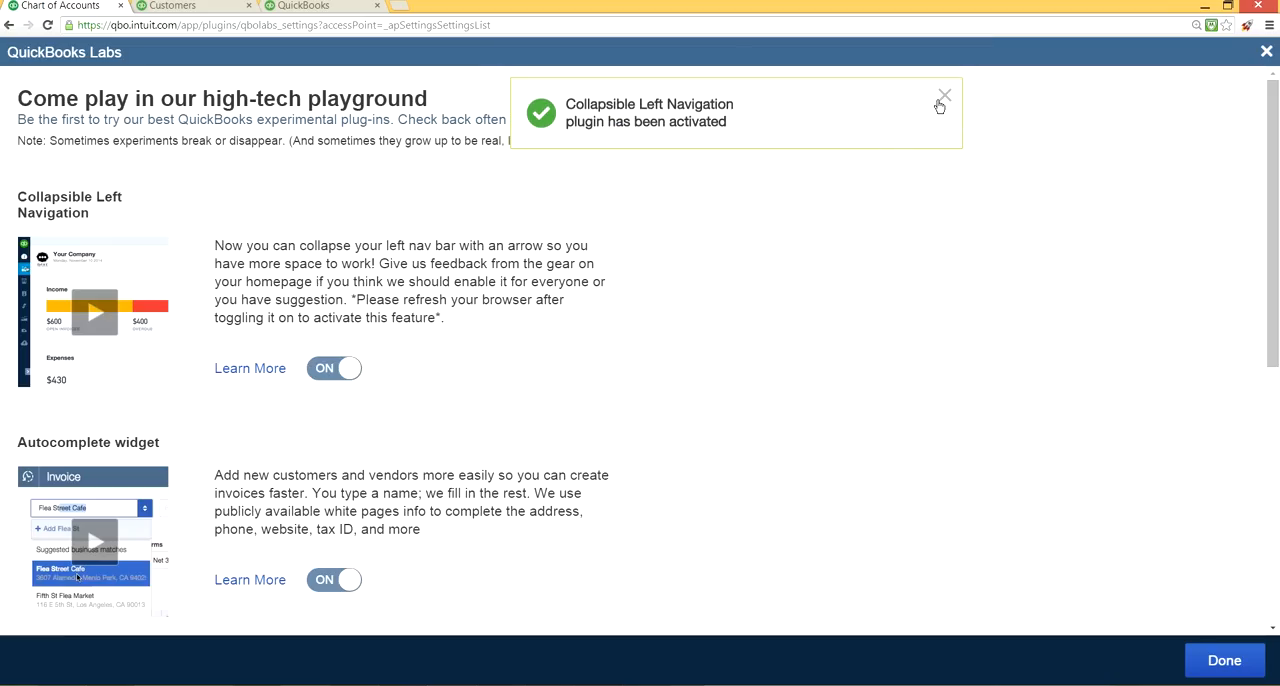
# Collapse the navigation bar on the home page and display the company settings menu with its Feedback option.
pyautogui.click(320, 6)
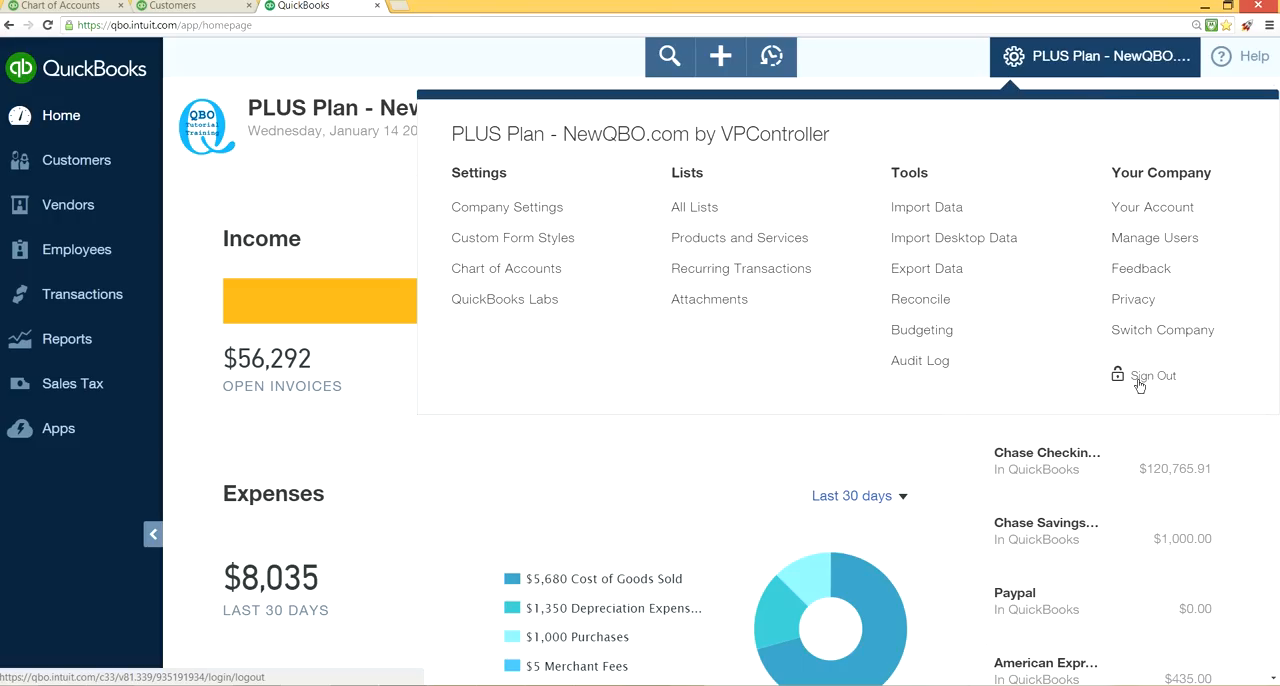
pyautogui.click(152, 536)
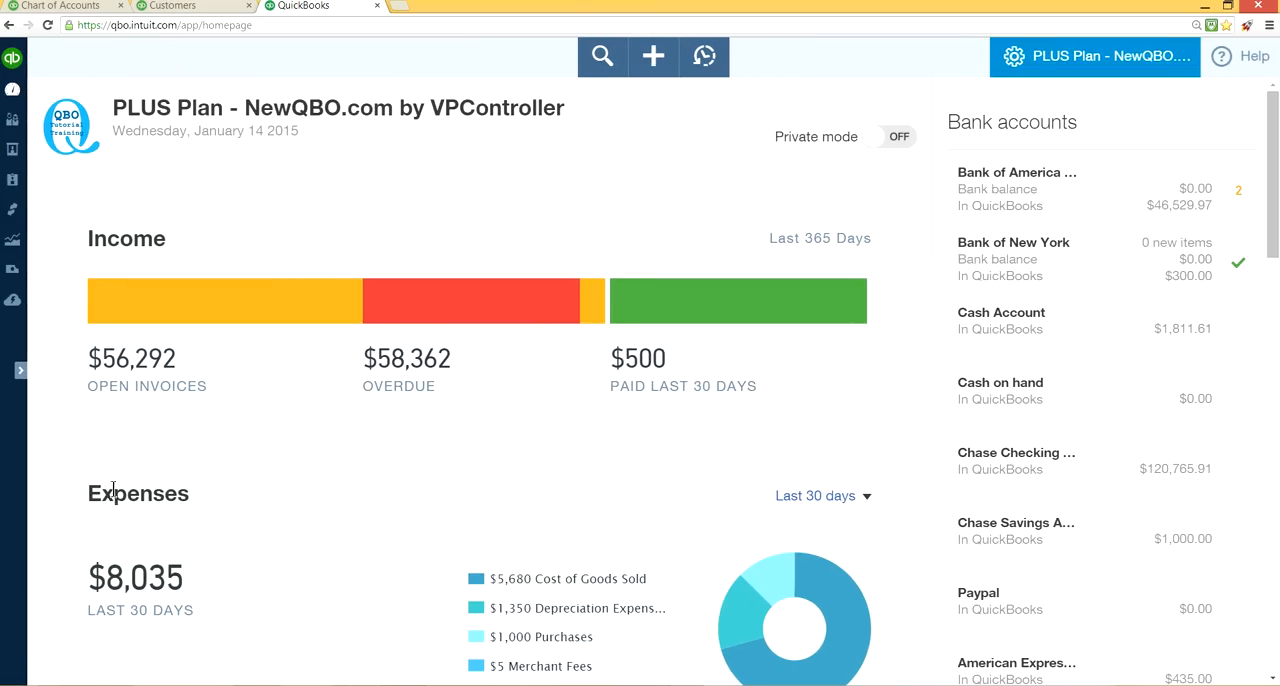
pyautogui.click(1054, 57)
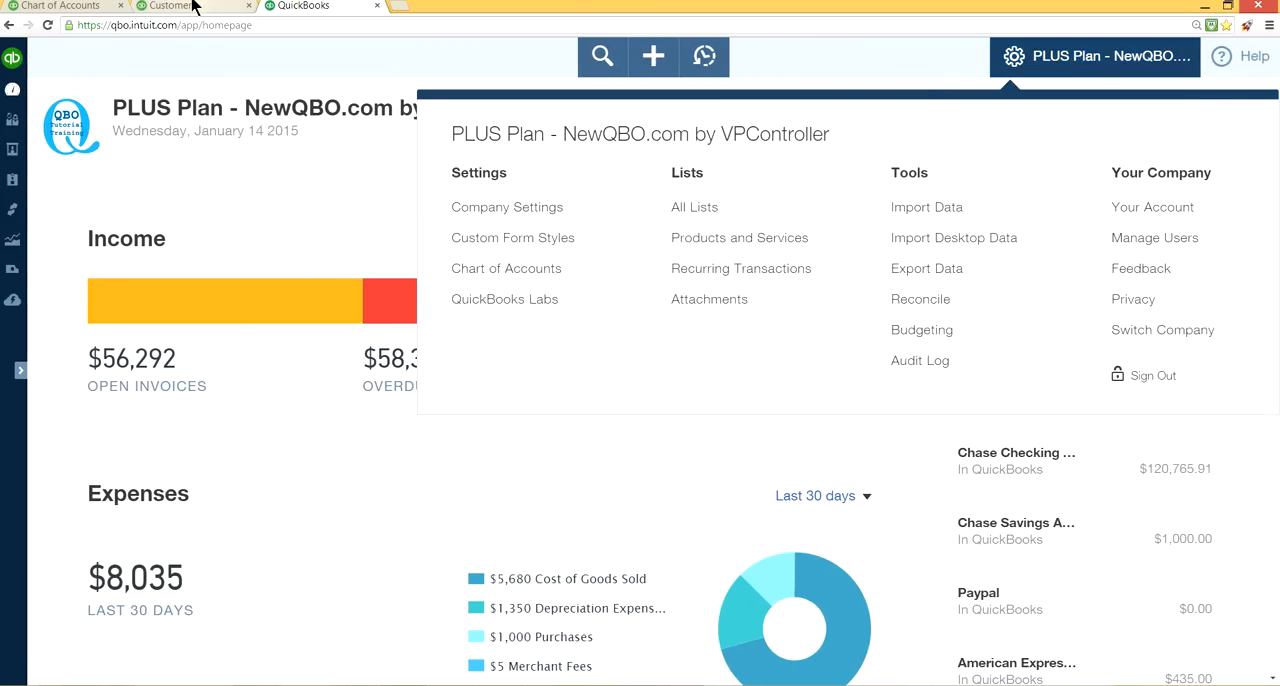
# Go back to QuickBooks Labs and review the PayByCoin, Commerce Network and Autocomplete widget descriptions.
pyautogui.click(82, 8)
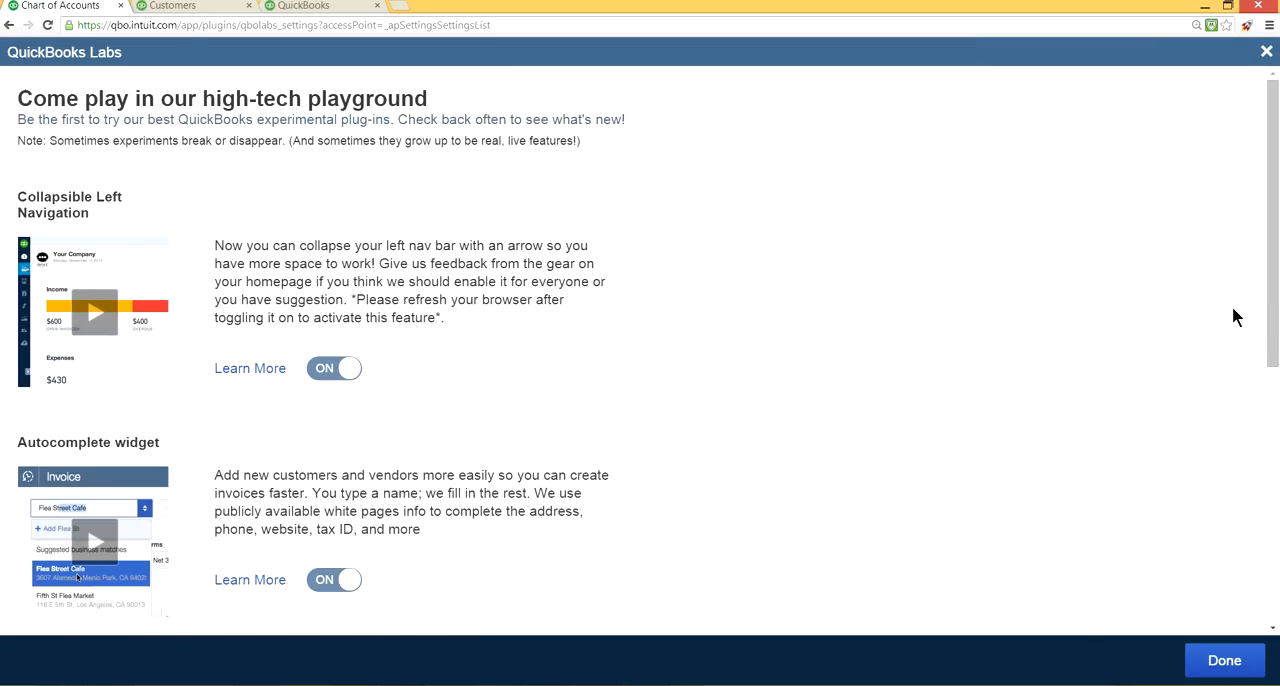
pyautogui.moveTo(1272, 313); pyautogui.dragTo(1270, 471)
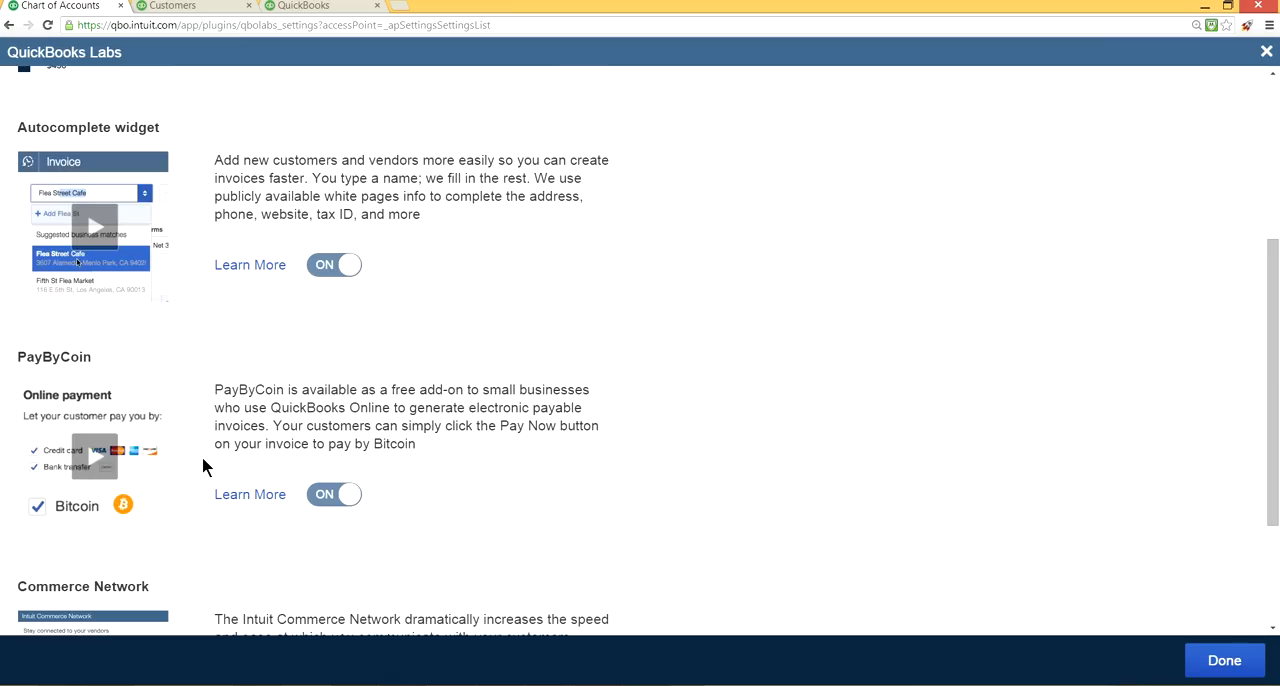
pyautogui.moveTo(1274, 402); pyautogui.dragTo(1273, 505)
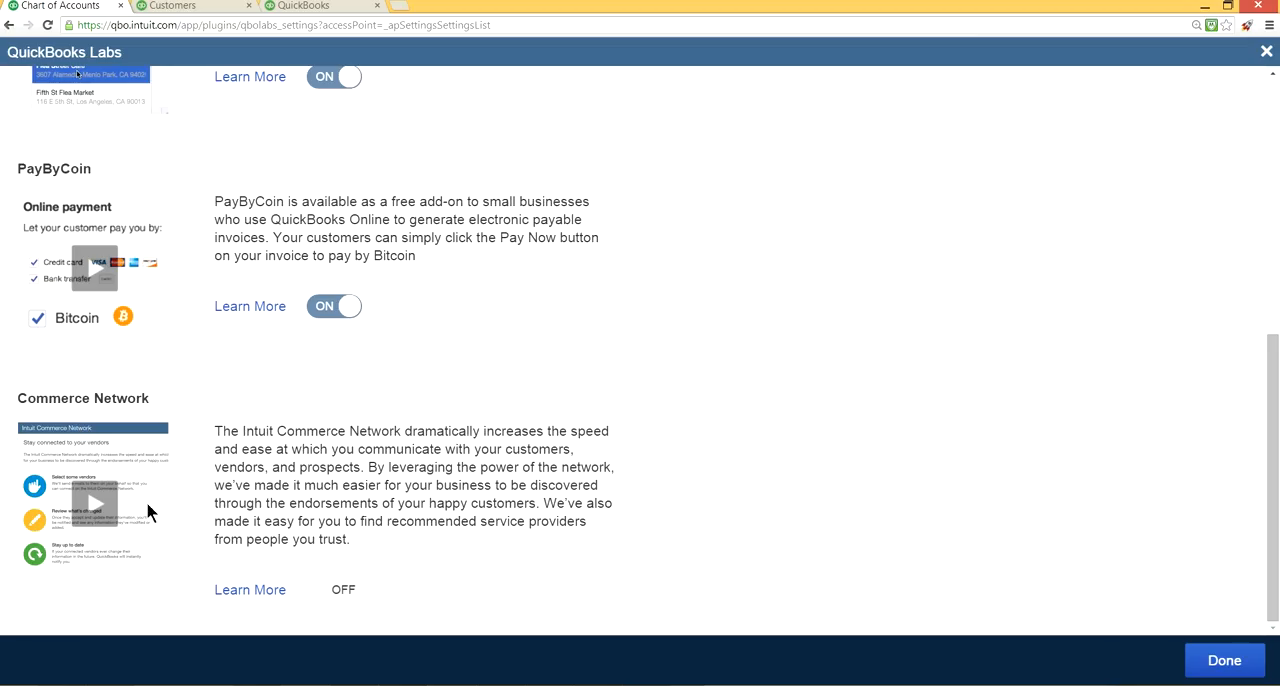
pyautogui.scroll(2, 311, 483)
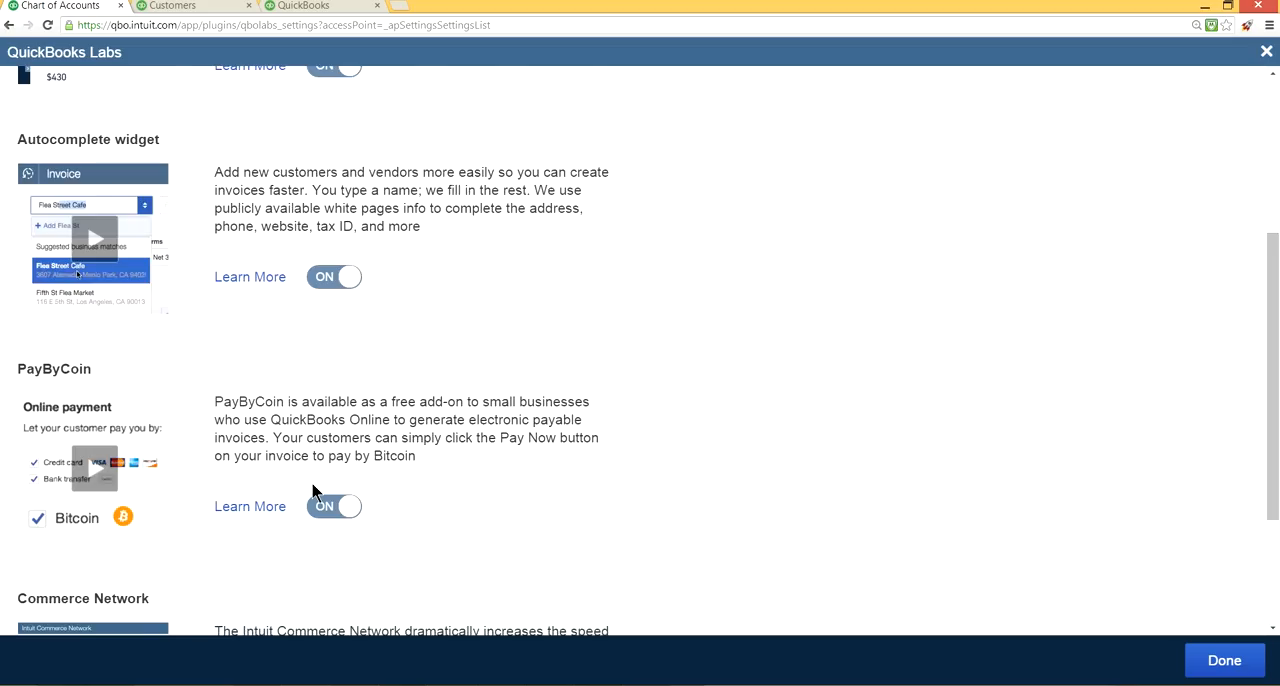
pyautogui.scroll(3, 312, 490)
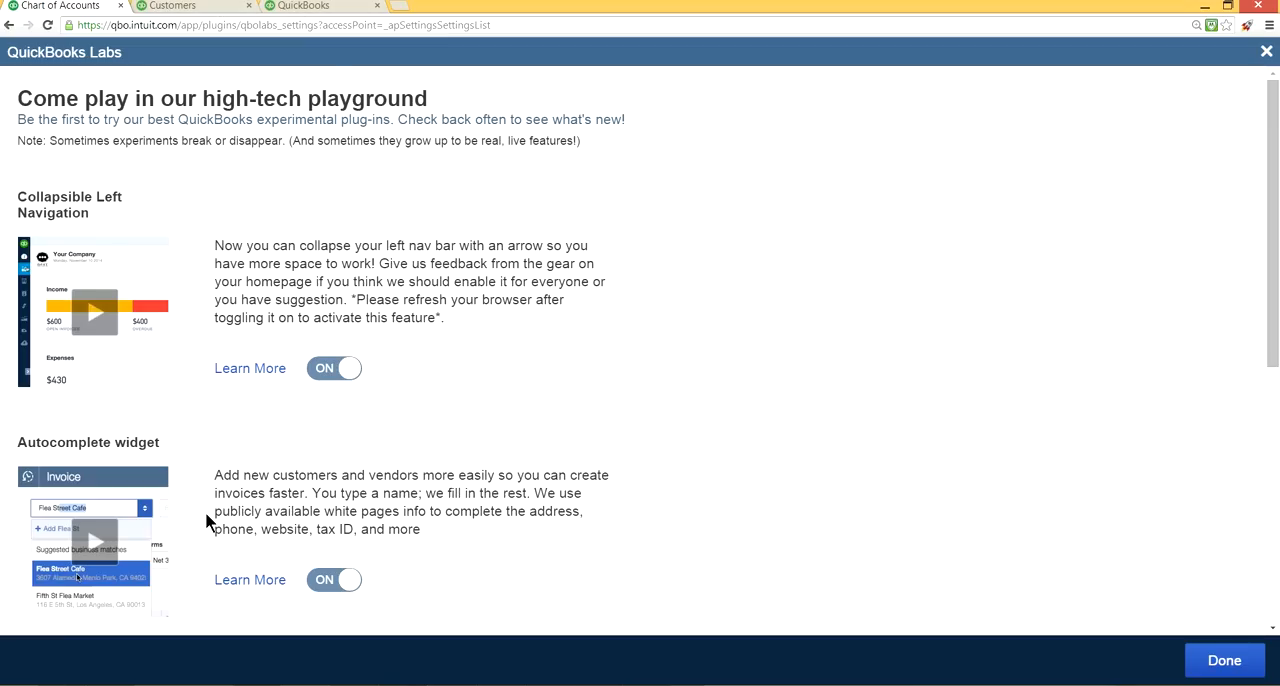
pyautogui.moveTo(214, 508); pyautogui.dragTo(391, 515)
# Leave QuickBooks Labs, start a new expense, look at the suggested business matches for payee "Cor", and close the expense without saving.
pyautogui.hotkey('alt', 'Left')
pyautogui.scroll(15, 345, 139)
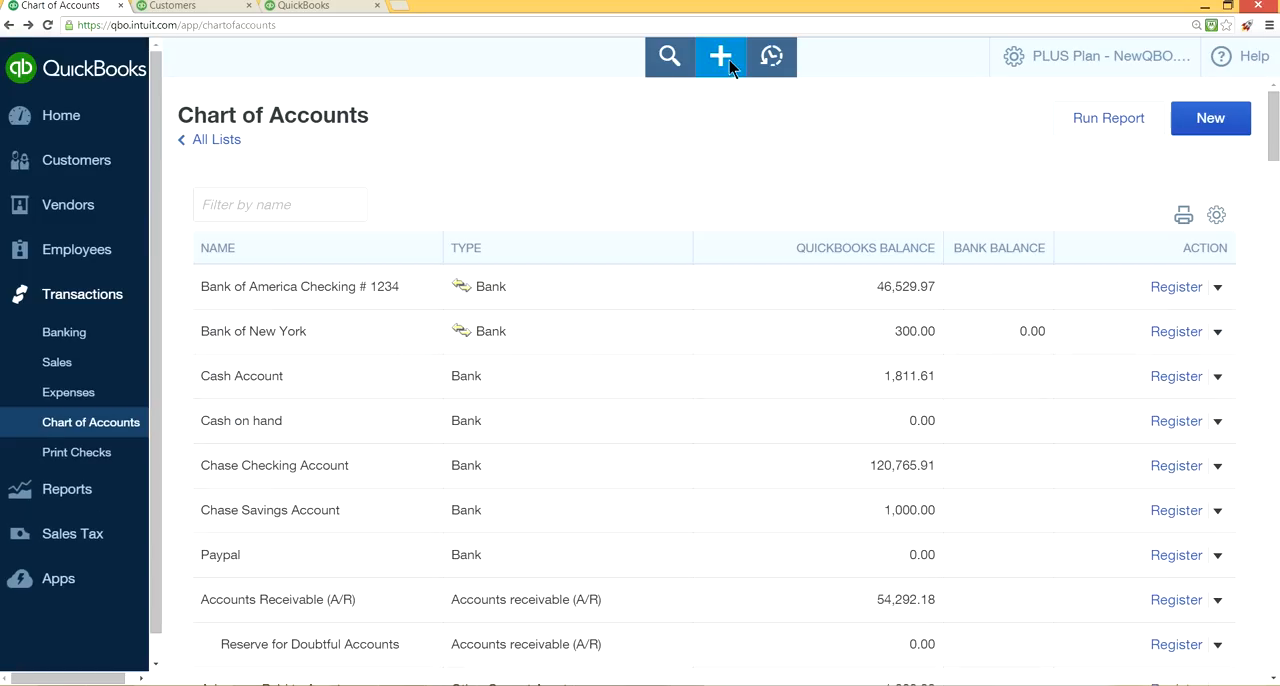
pyautogui.click(729, 57)
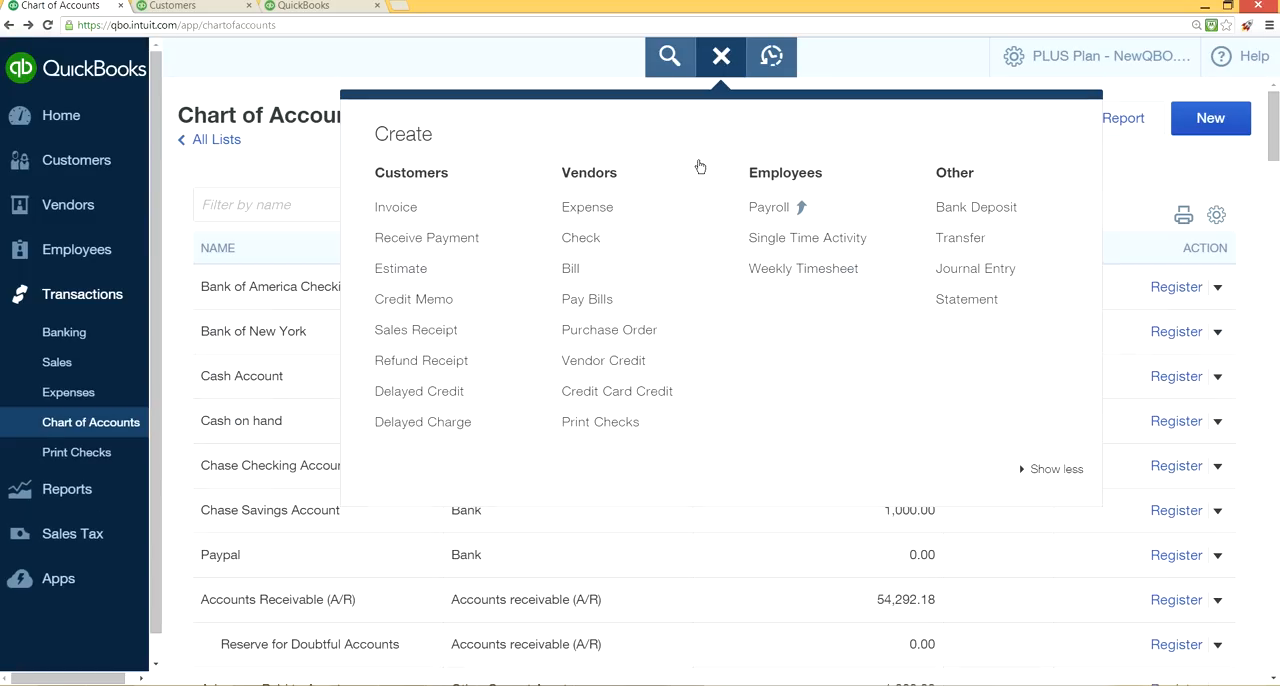
pyautogui.click(627, 209)
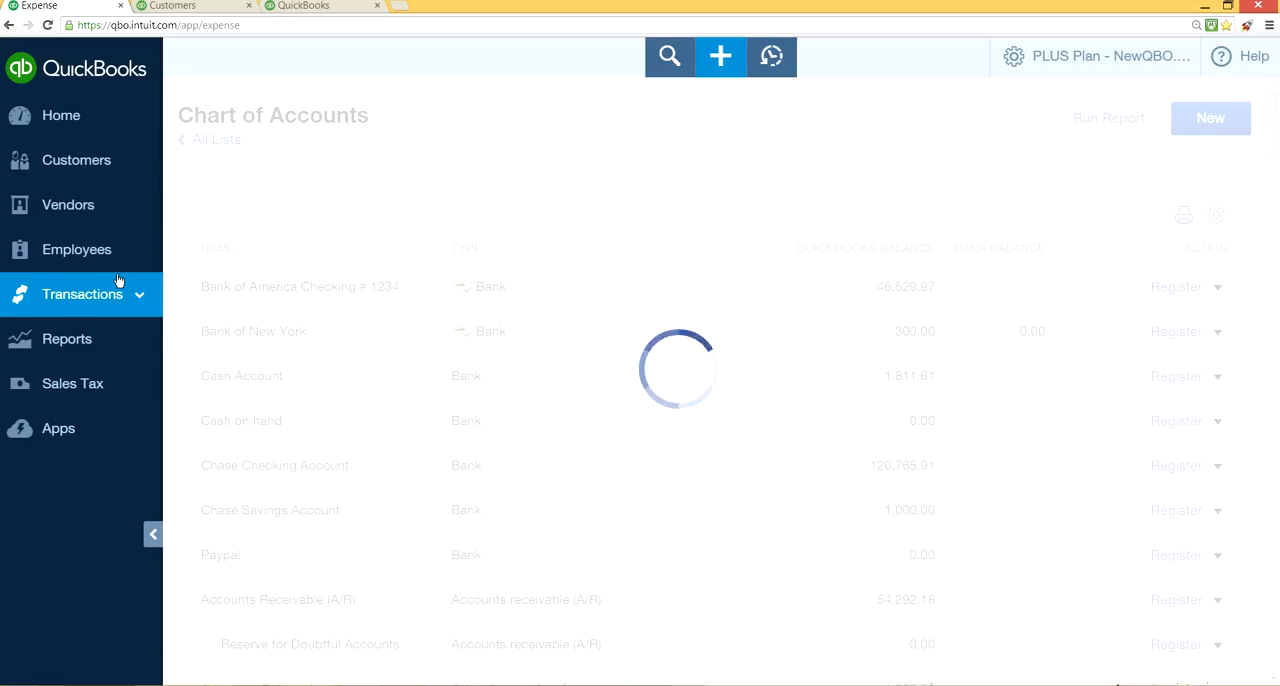
pyautogui.click(138, 232)
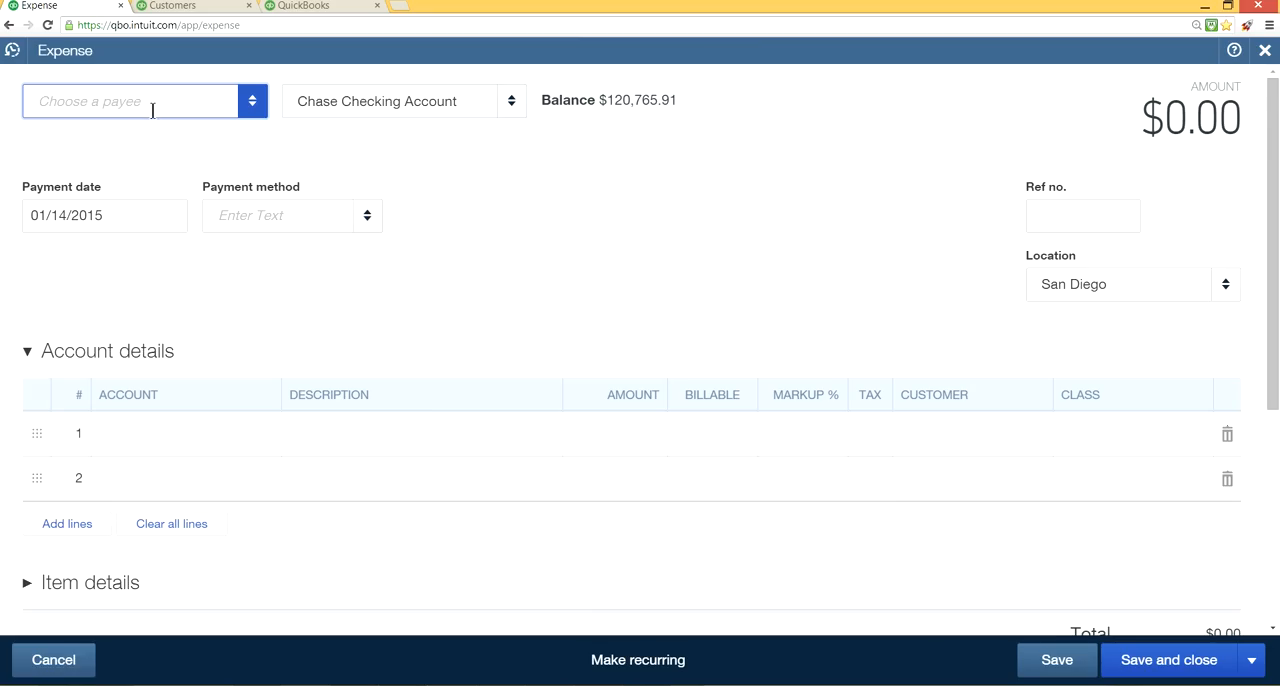
pyautogui.write('Cor')
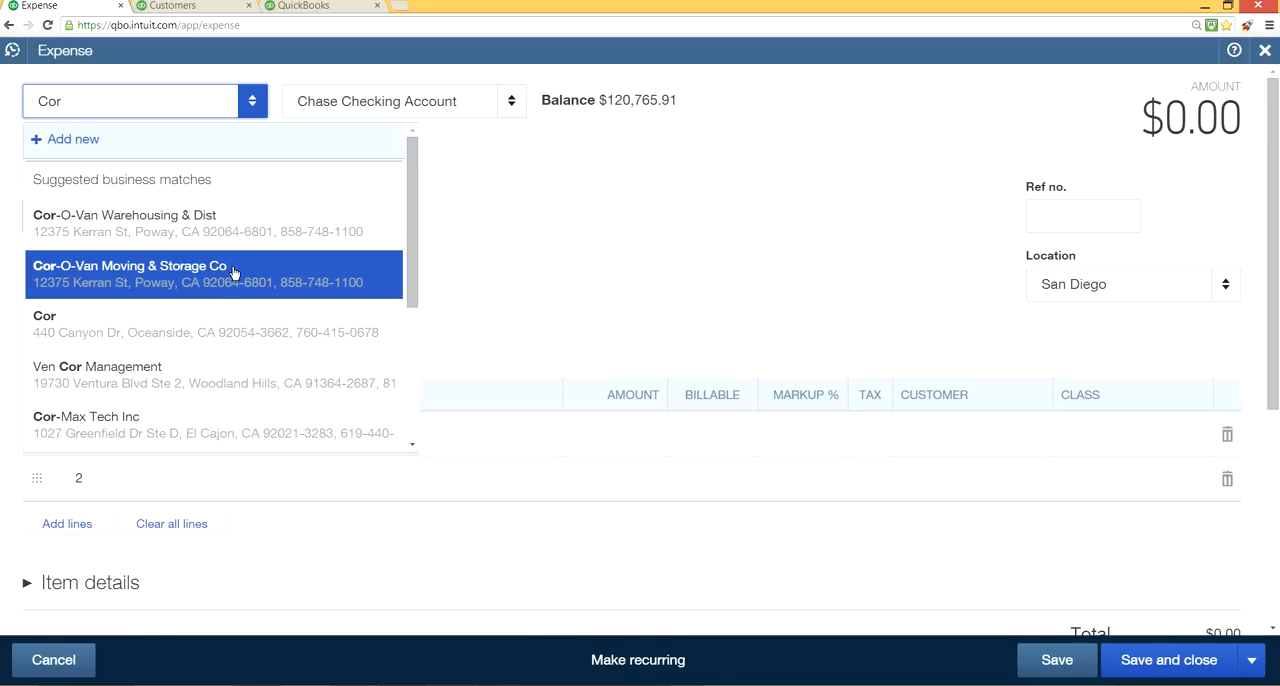
pyautogui.click(524, 247)
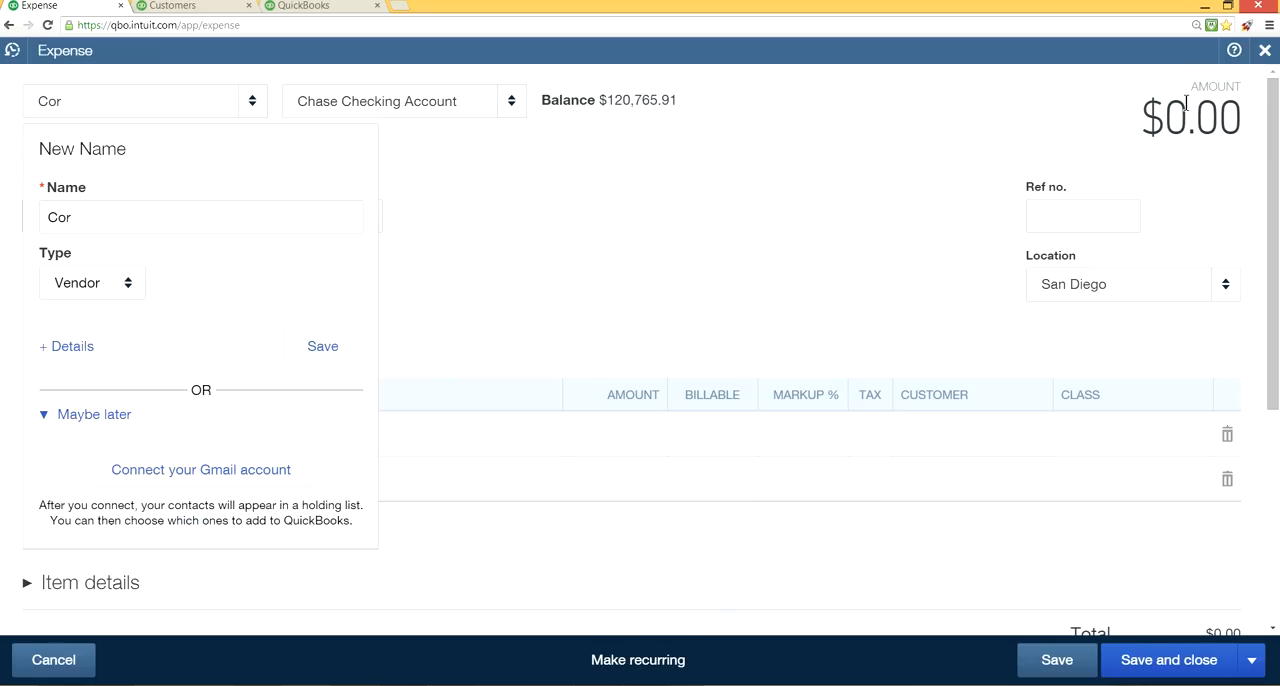
pyautogui.click(1265, 51)
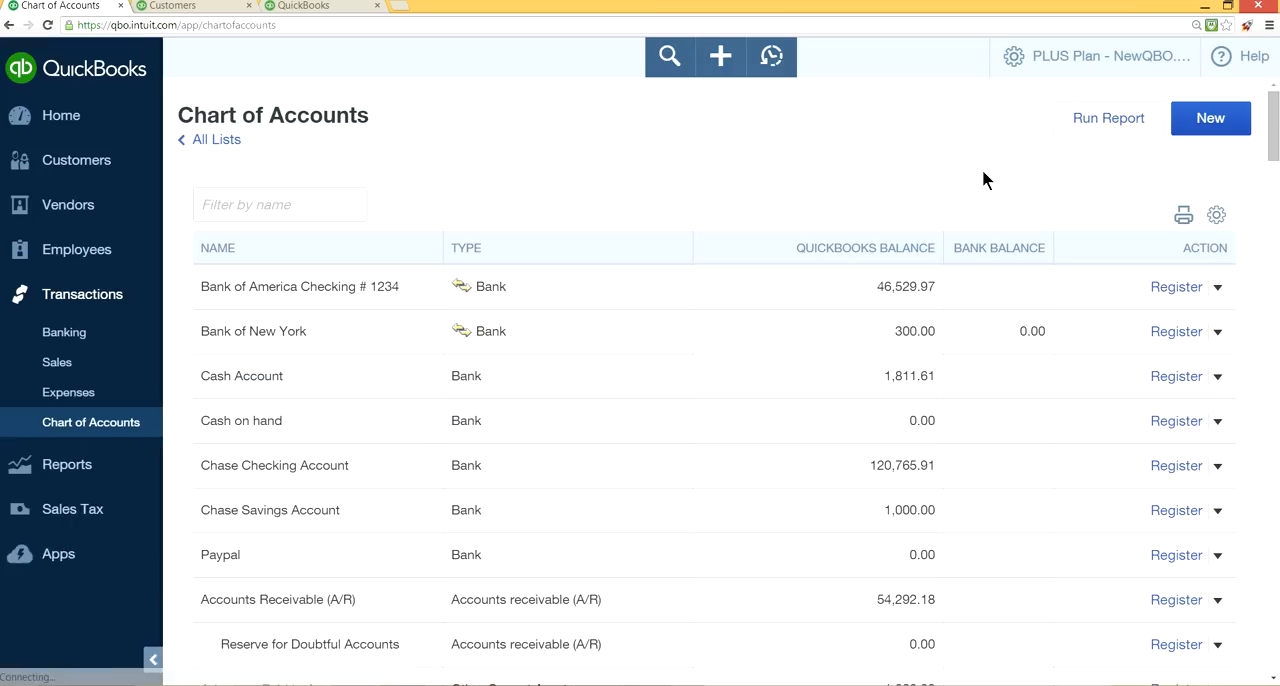
# Return to the home page, look over the company settings menu and close it.
pyautogui.click(61, 115)
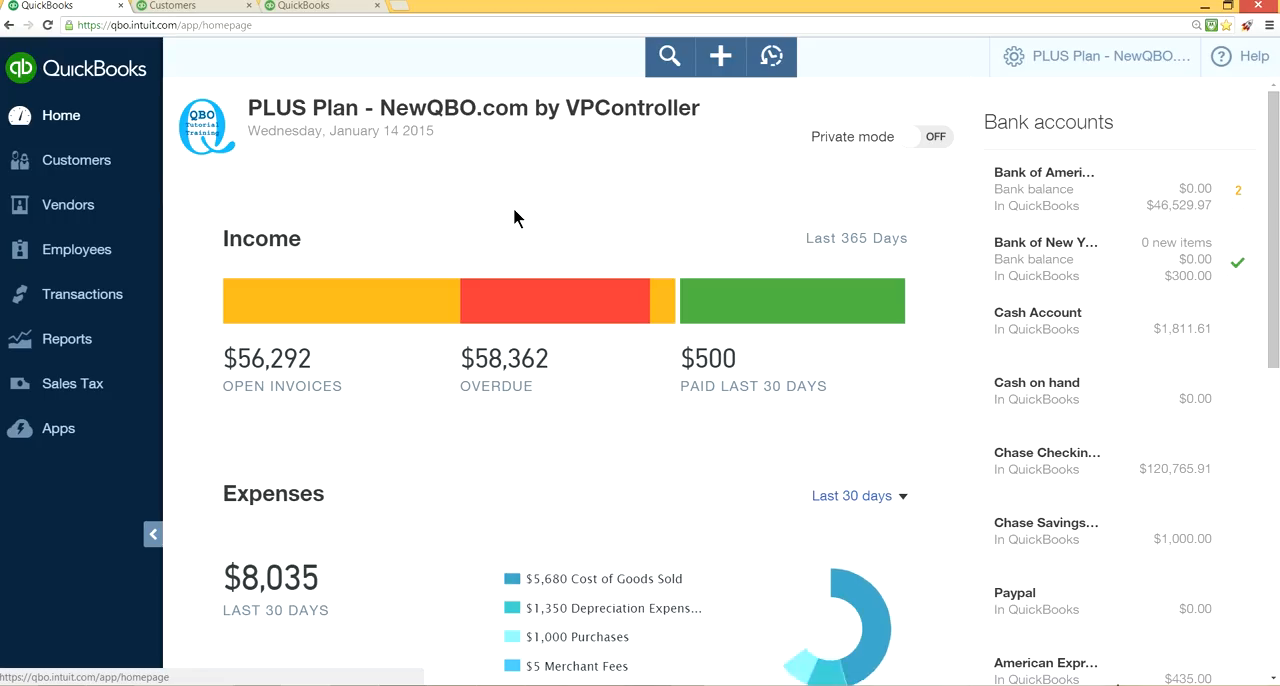
pyautogui.click(1037, 59)
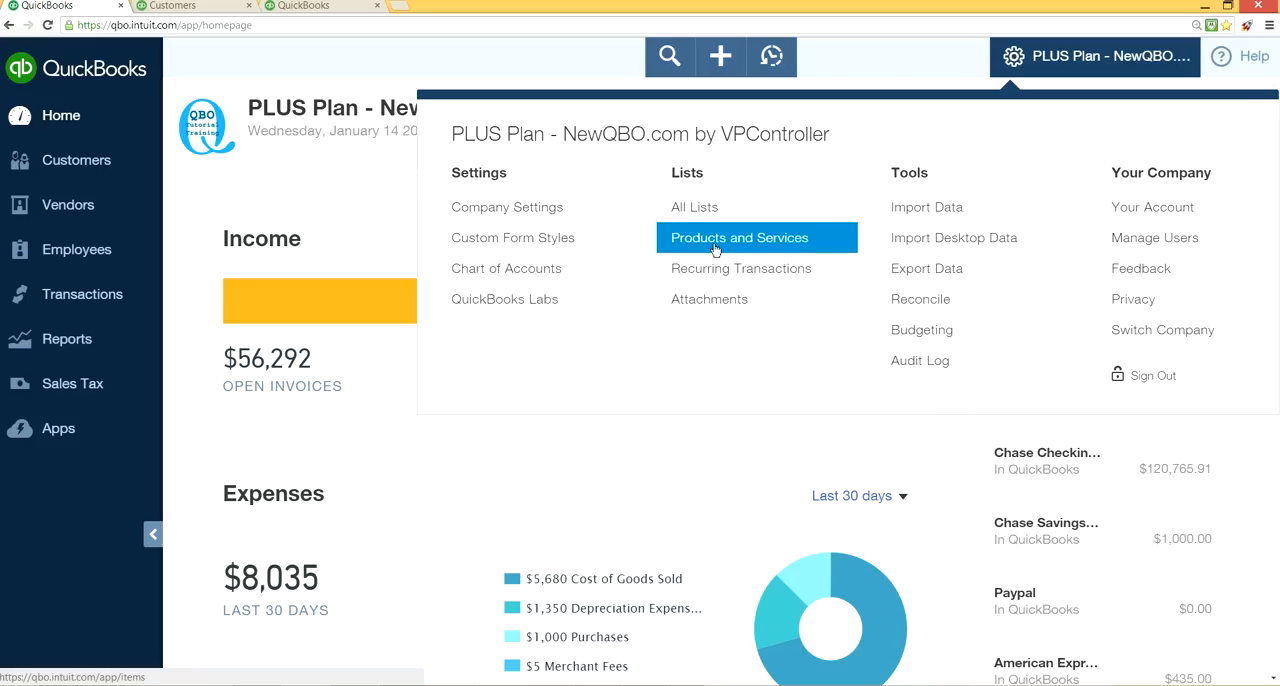
pyautogui.click(390, 168)
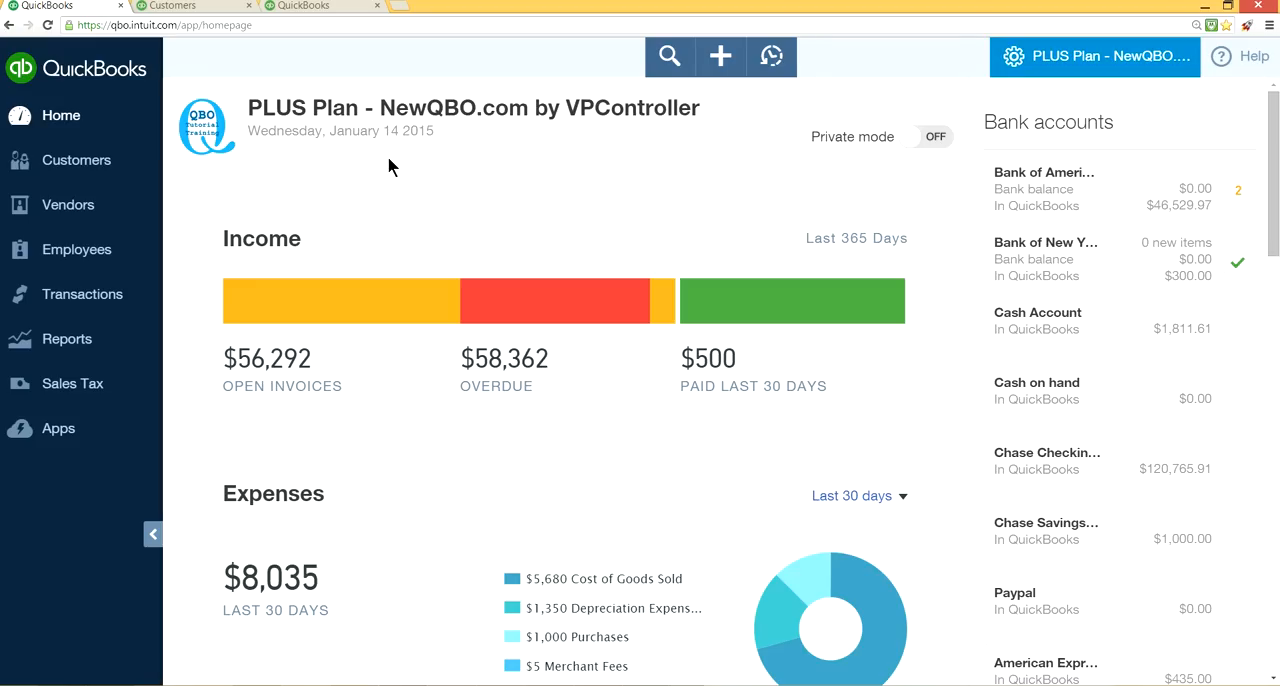